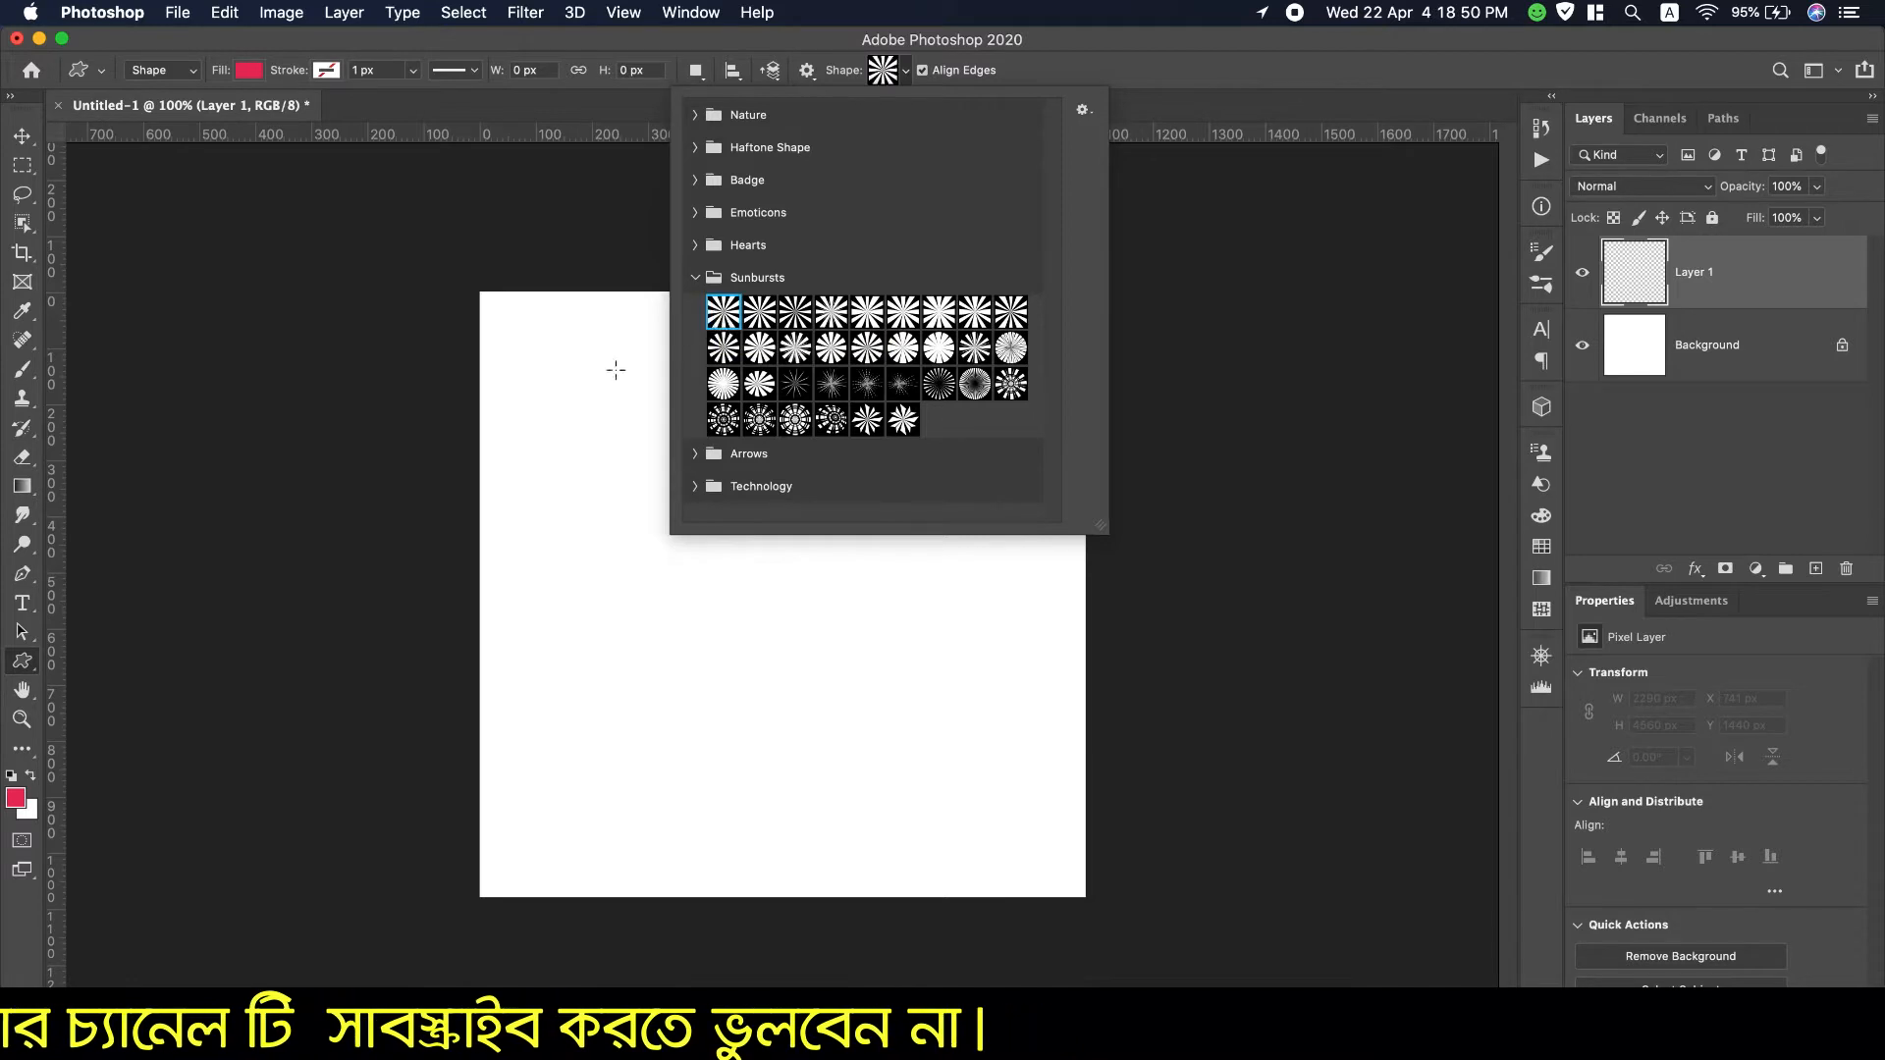
# Step: Draw the selected sunburst custom shape over the whole canvas, about 1116 by 1106 px
pyautogui.moveTo(467, 282); pyautogui.dragTo(1092, 902)
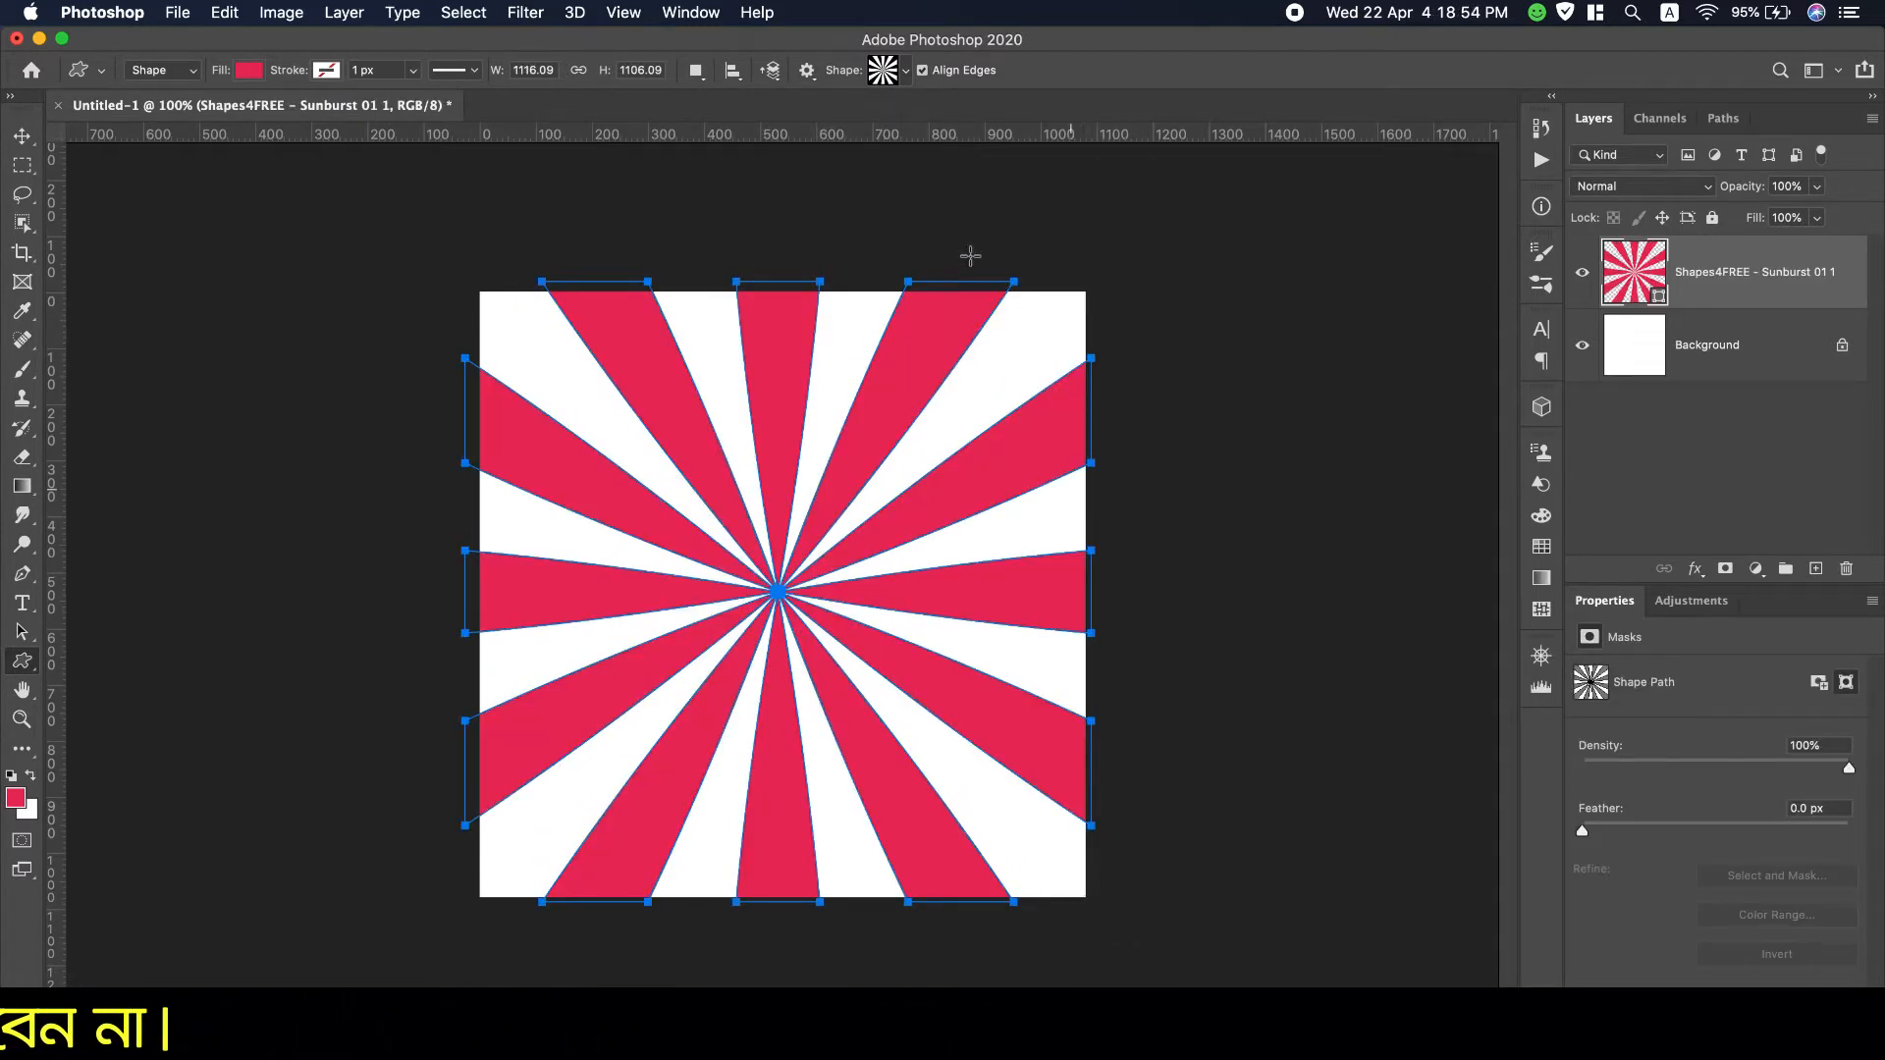
pyautogui.click(22, 137)
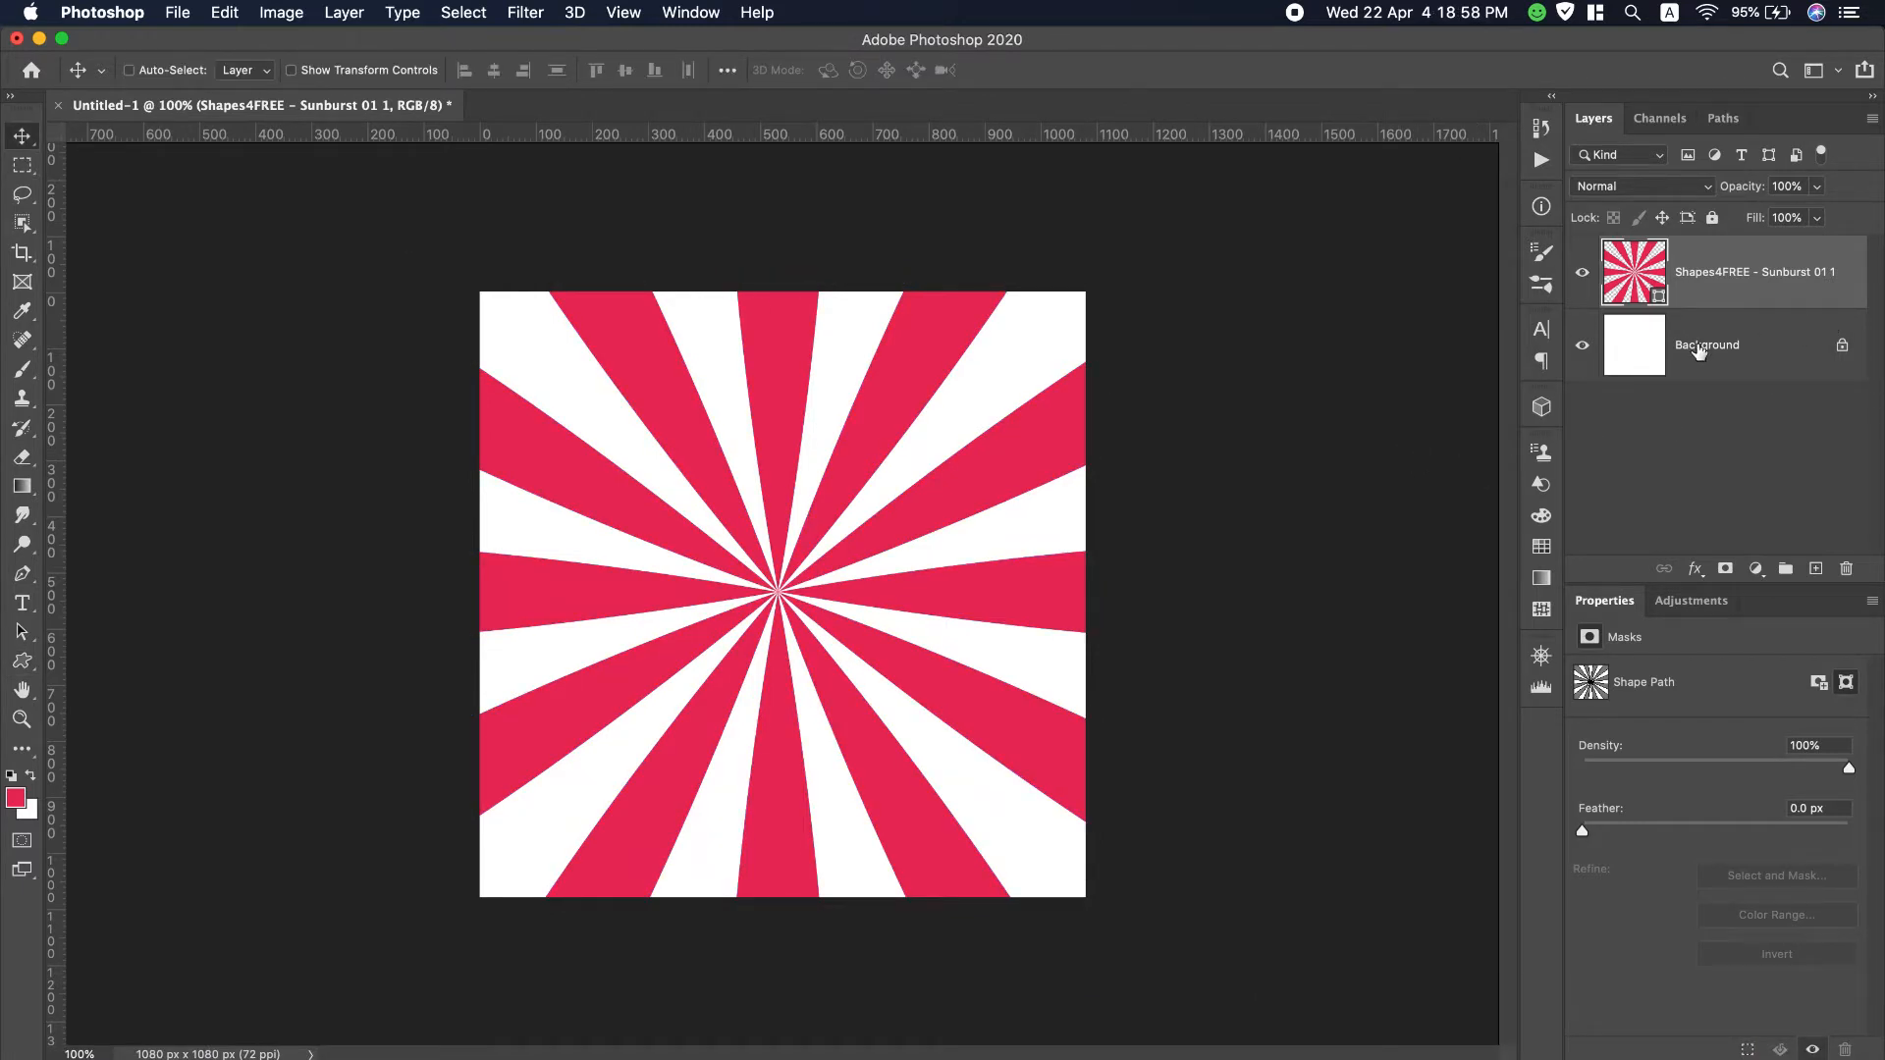
# Step: Recolor the sunburst shape to light blue 2ac1ec and lower its layer fill to 17%
pyautogui.doubleClick(1646, 286)
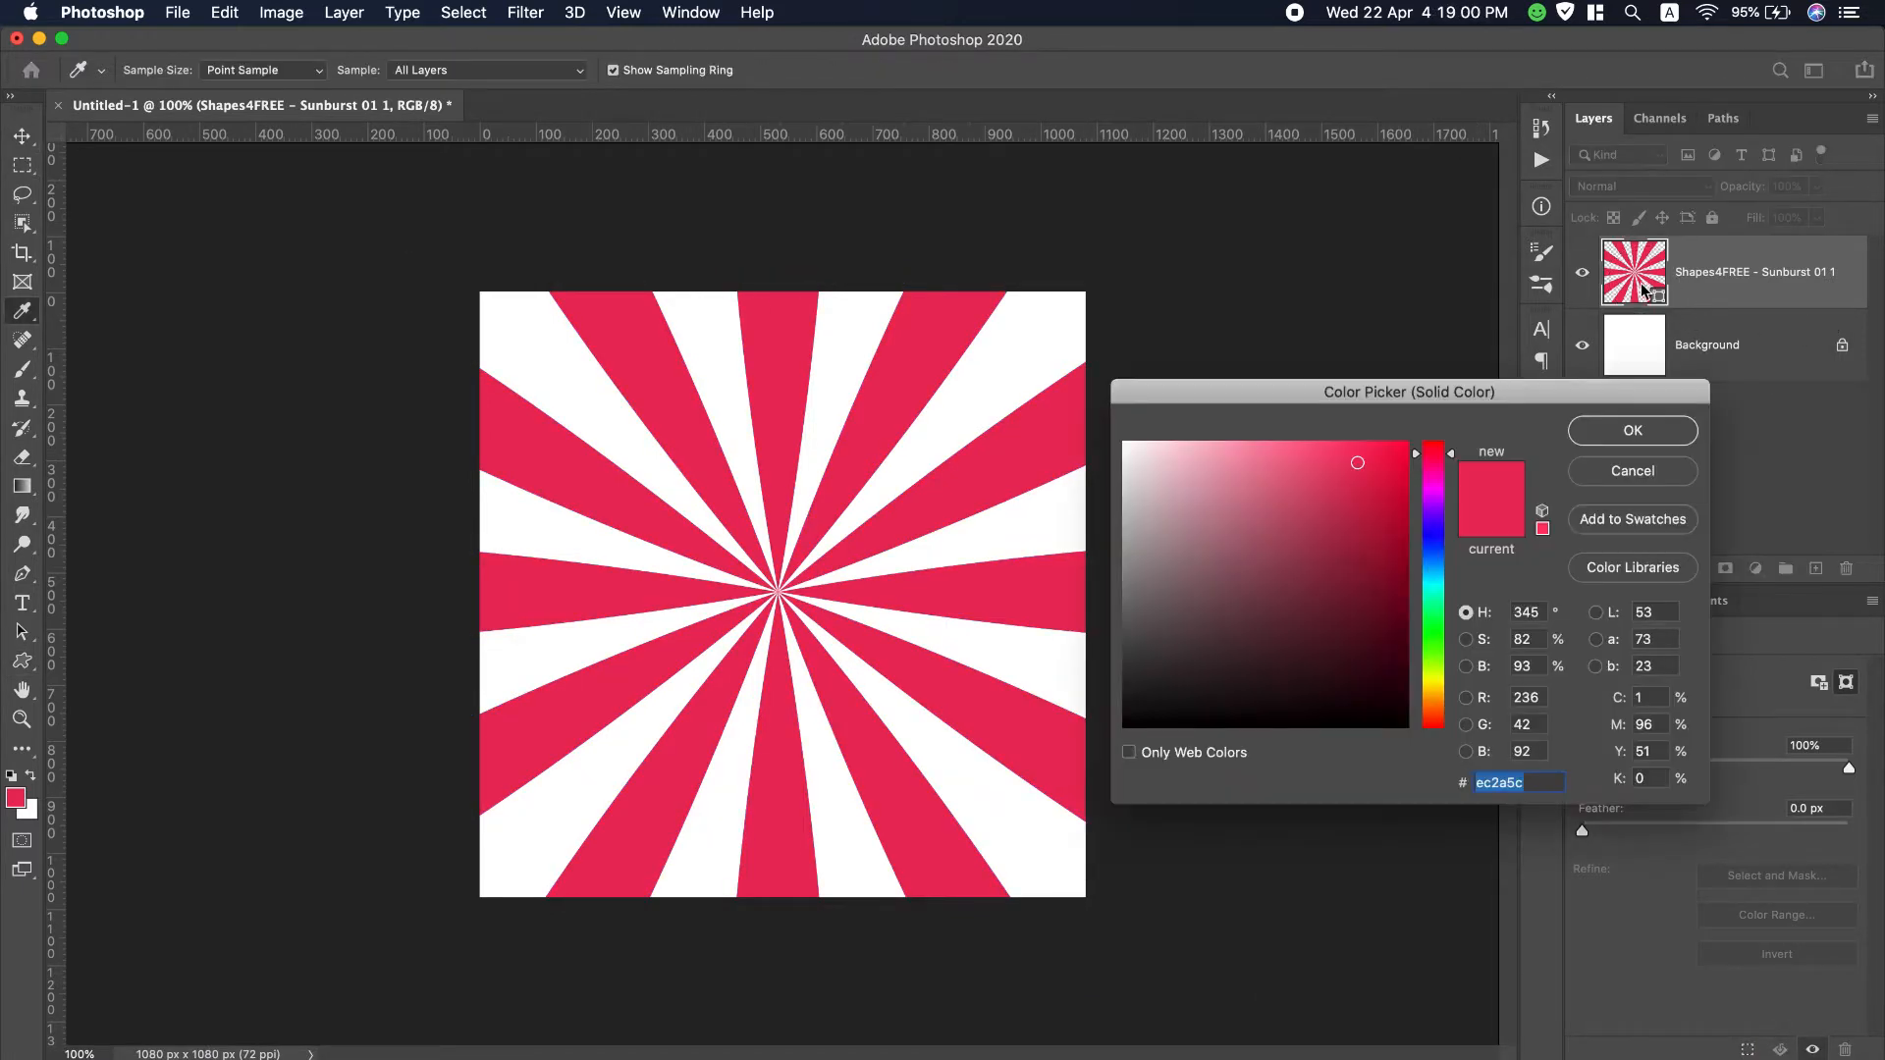
pyautogui.click(1436, 585)
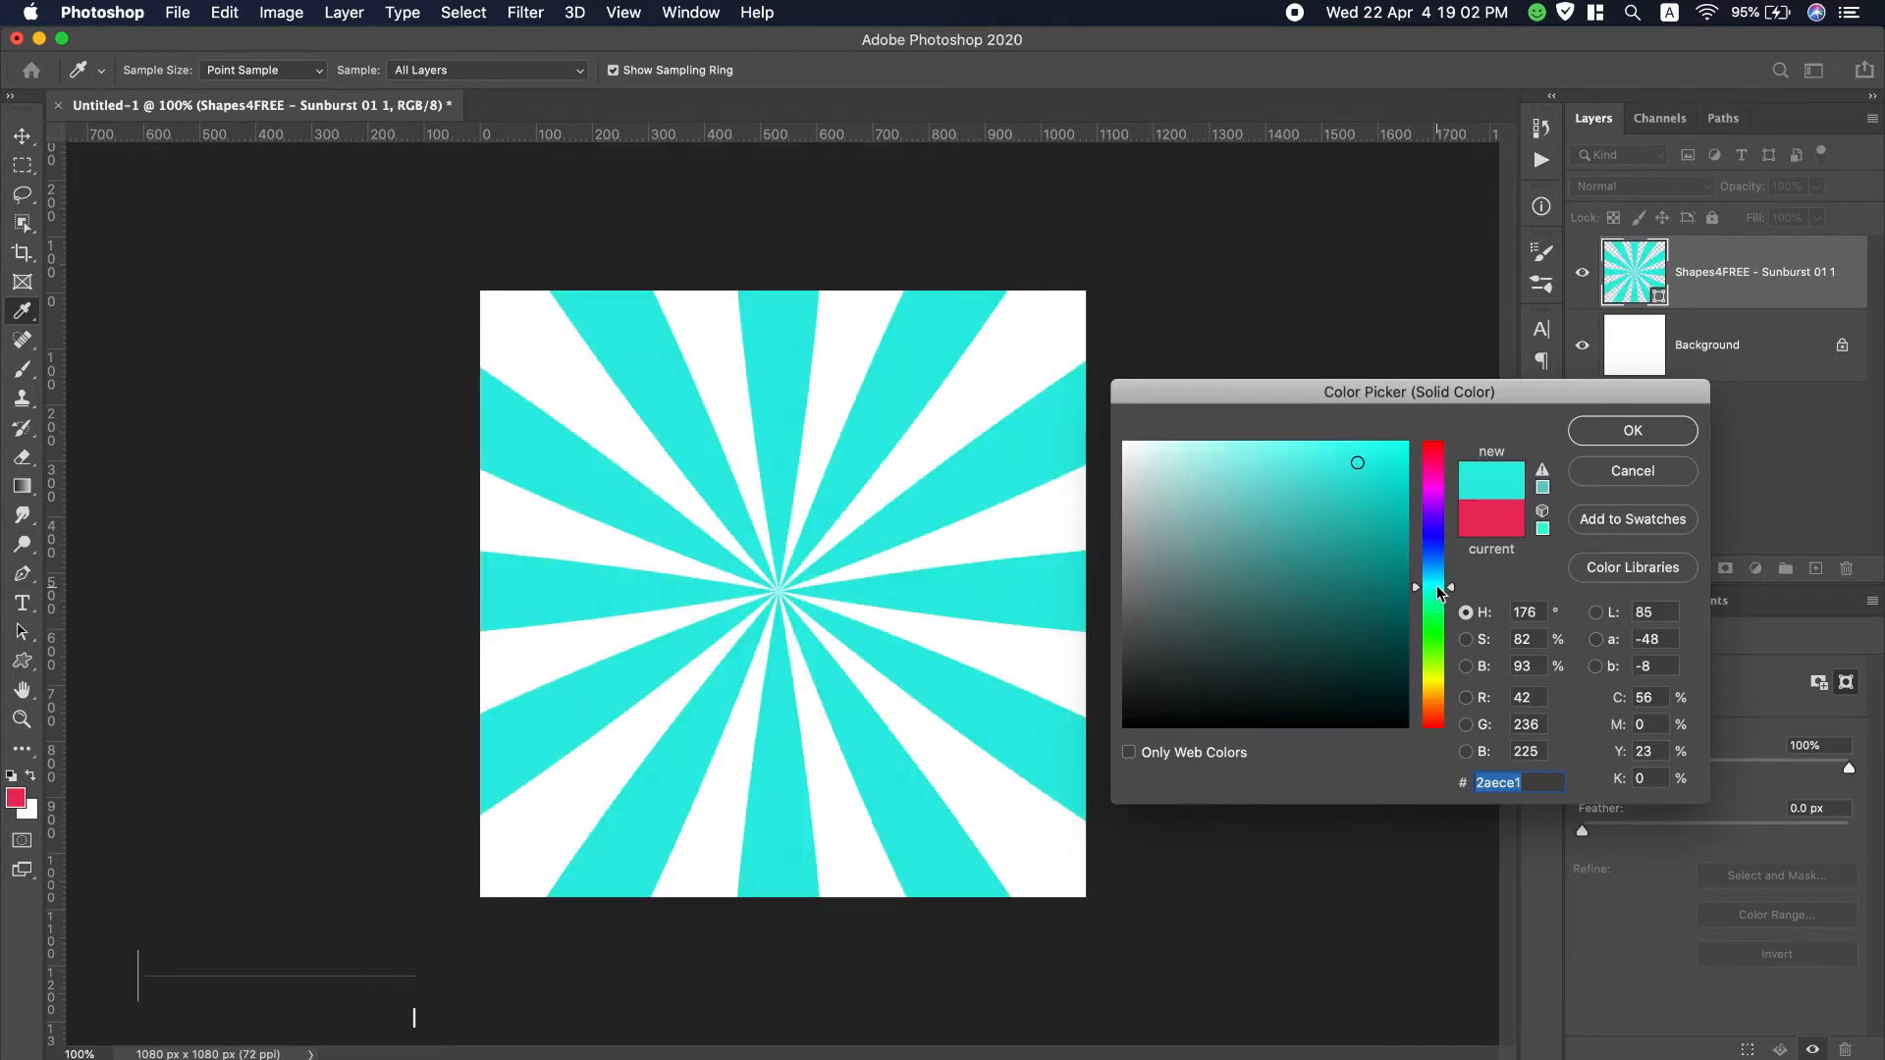
pyautogui.moveTo(1436, 586); pyautogui.dragTo(1435, 579)
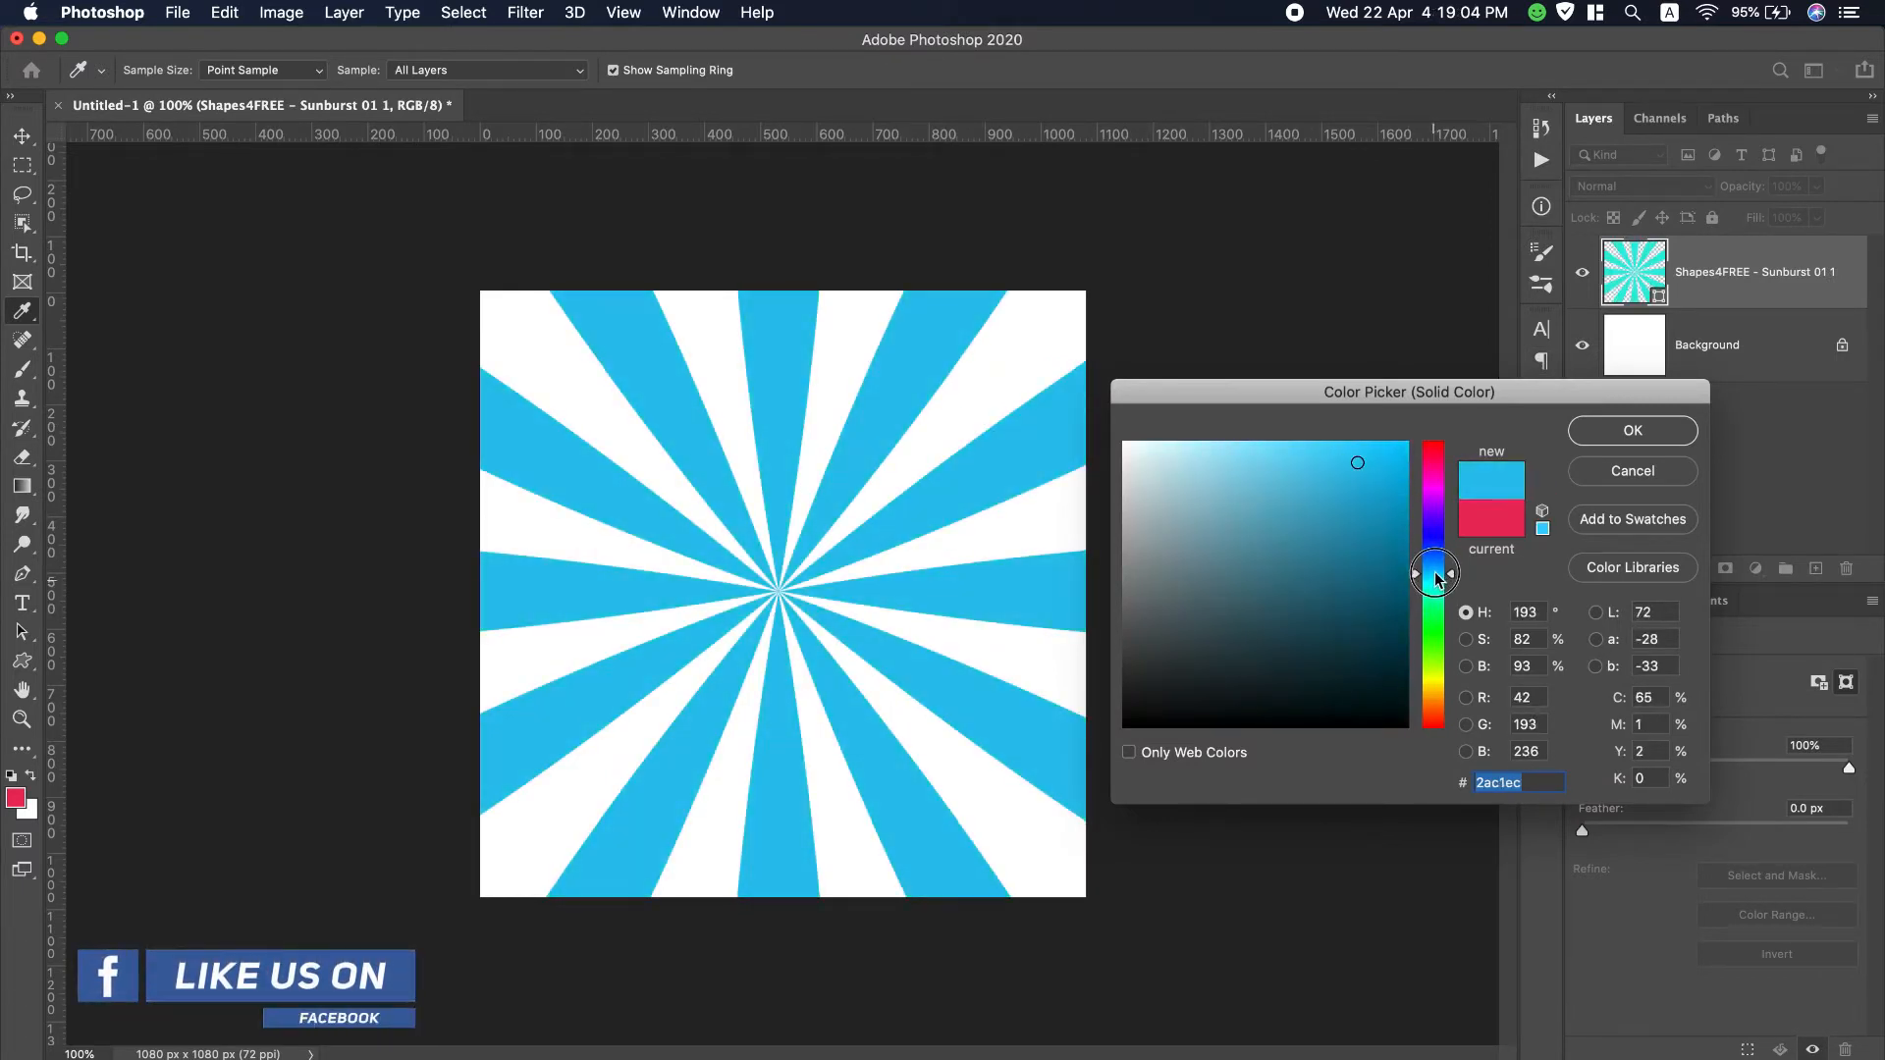
pyautogui.click(1625, 433)
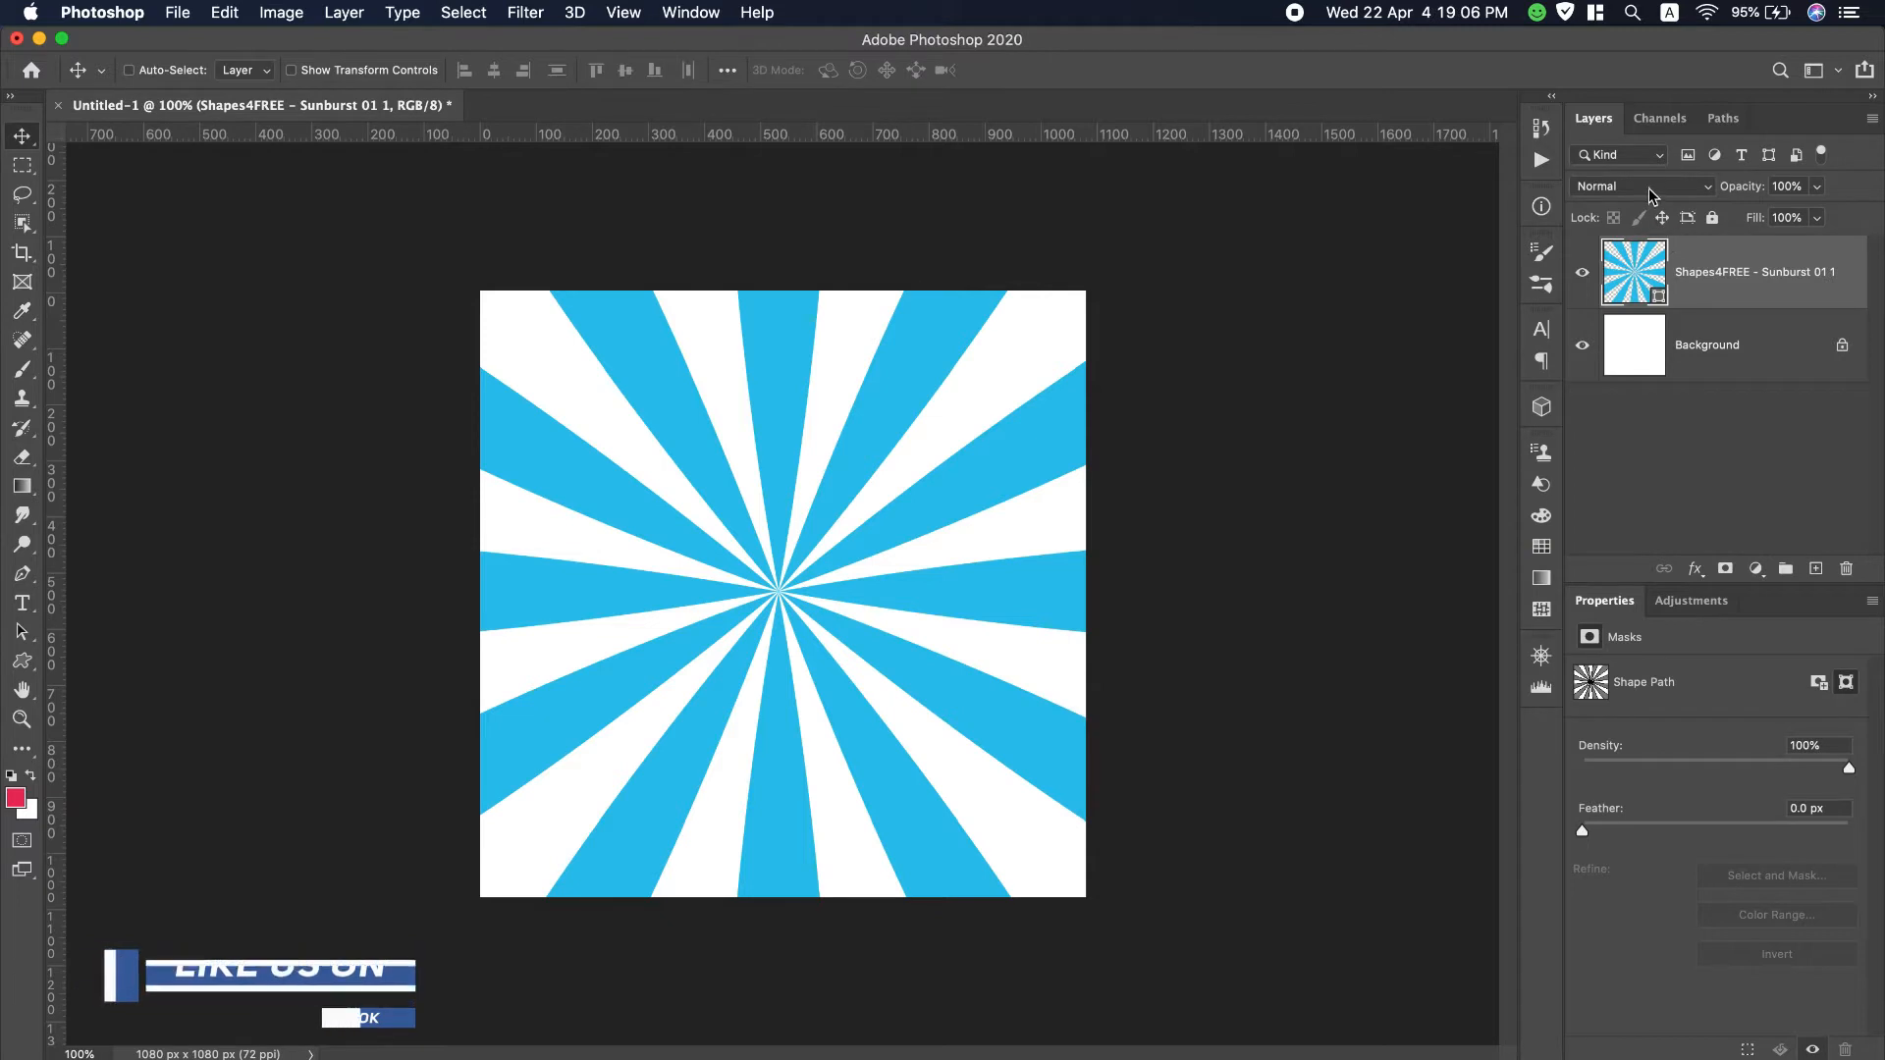
pyautogui.moveTo(1754, 224); pyautogui.dragTo(1453, 218)
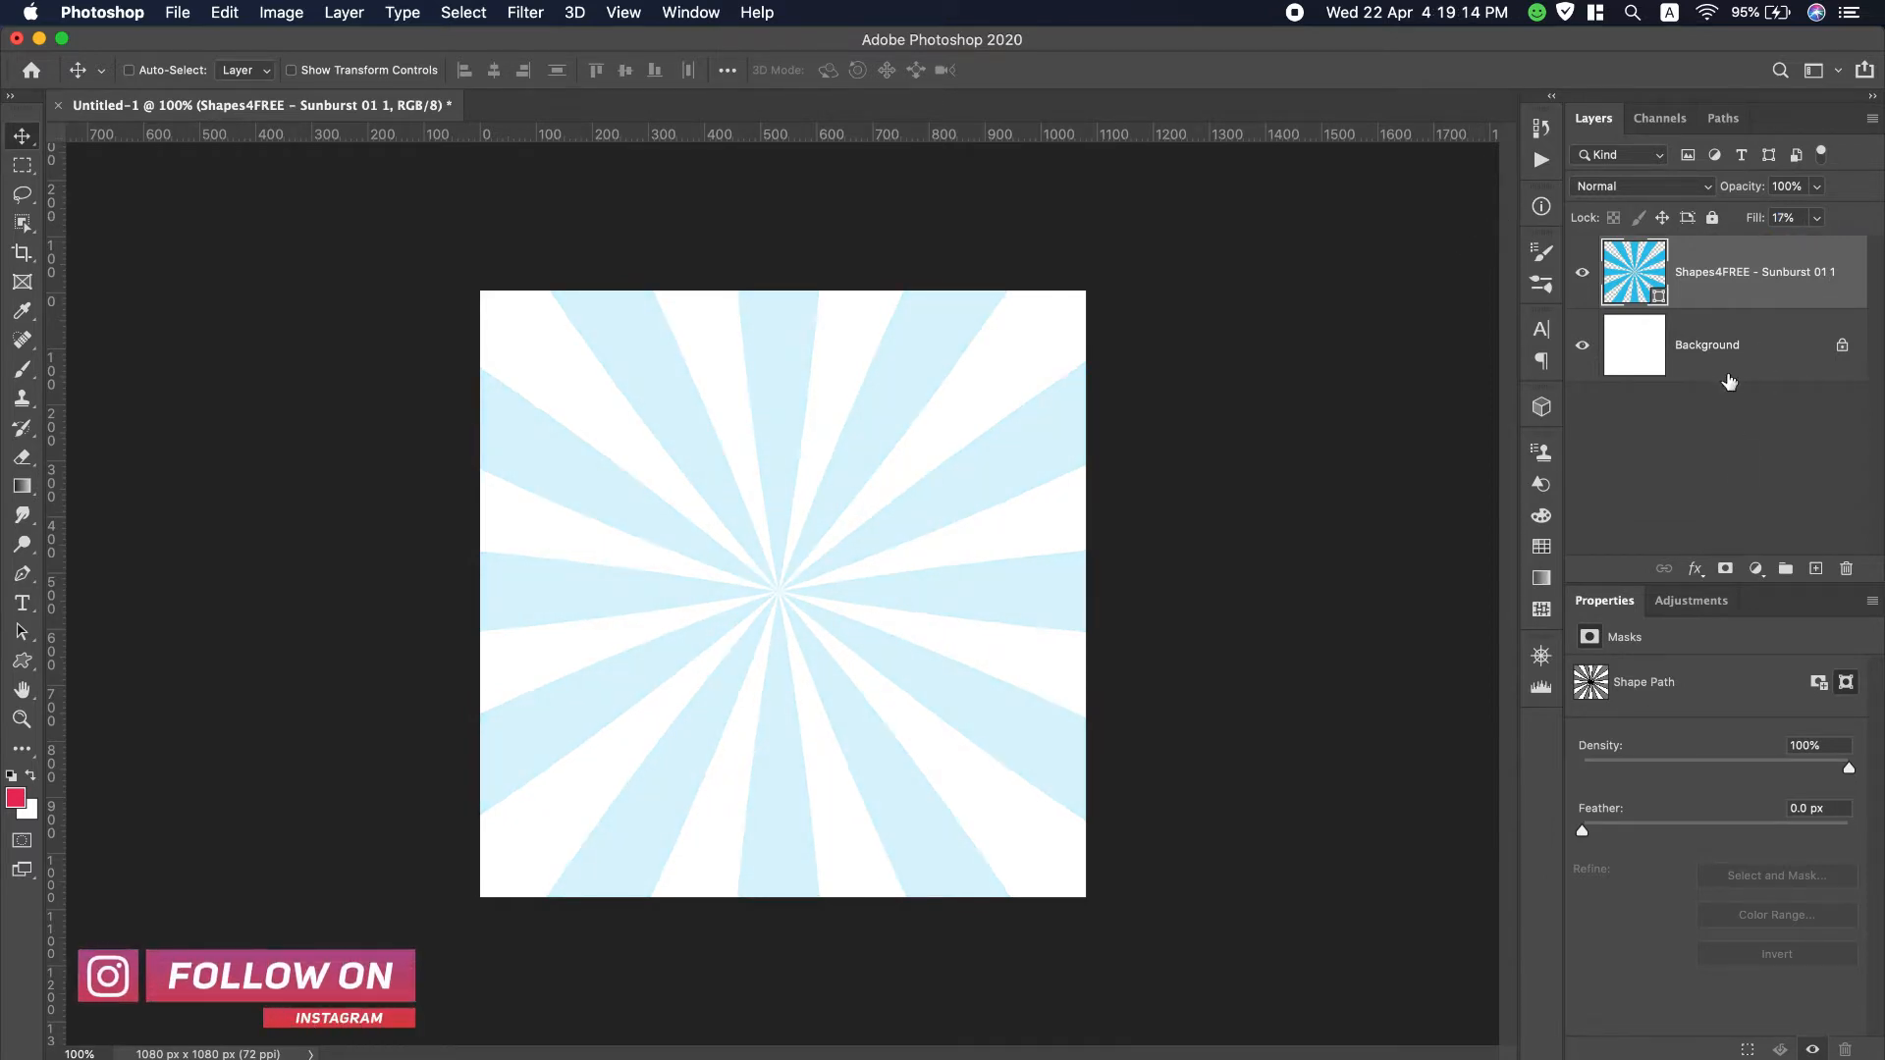
# Step: Add a gradient fill layer directly above the Background using the Foreground to Background preset
pyautogui.click(1732, 371)
pyautogui.click(1753, 570)
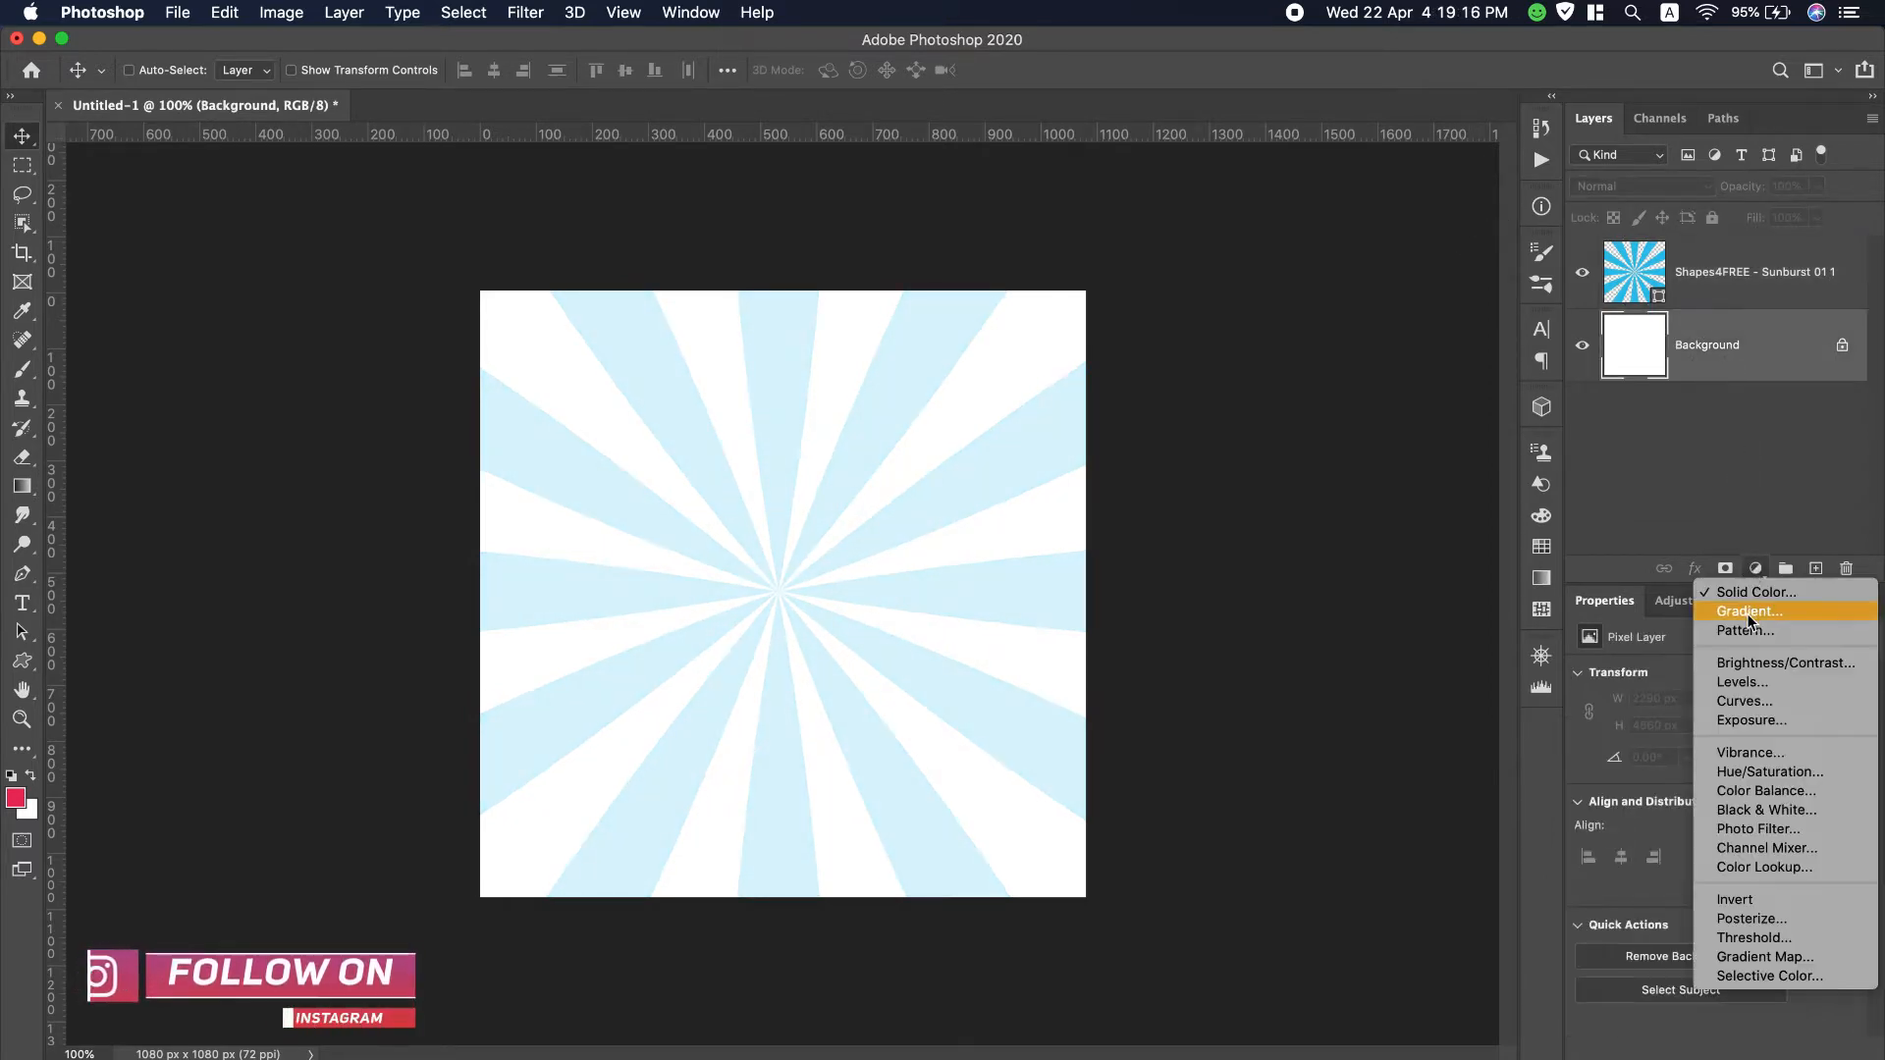
pyautogui.click(1734, 598)
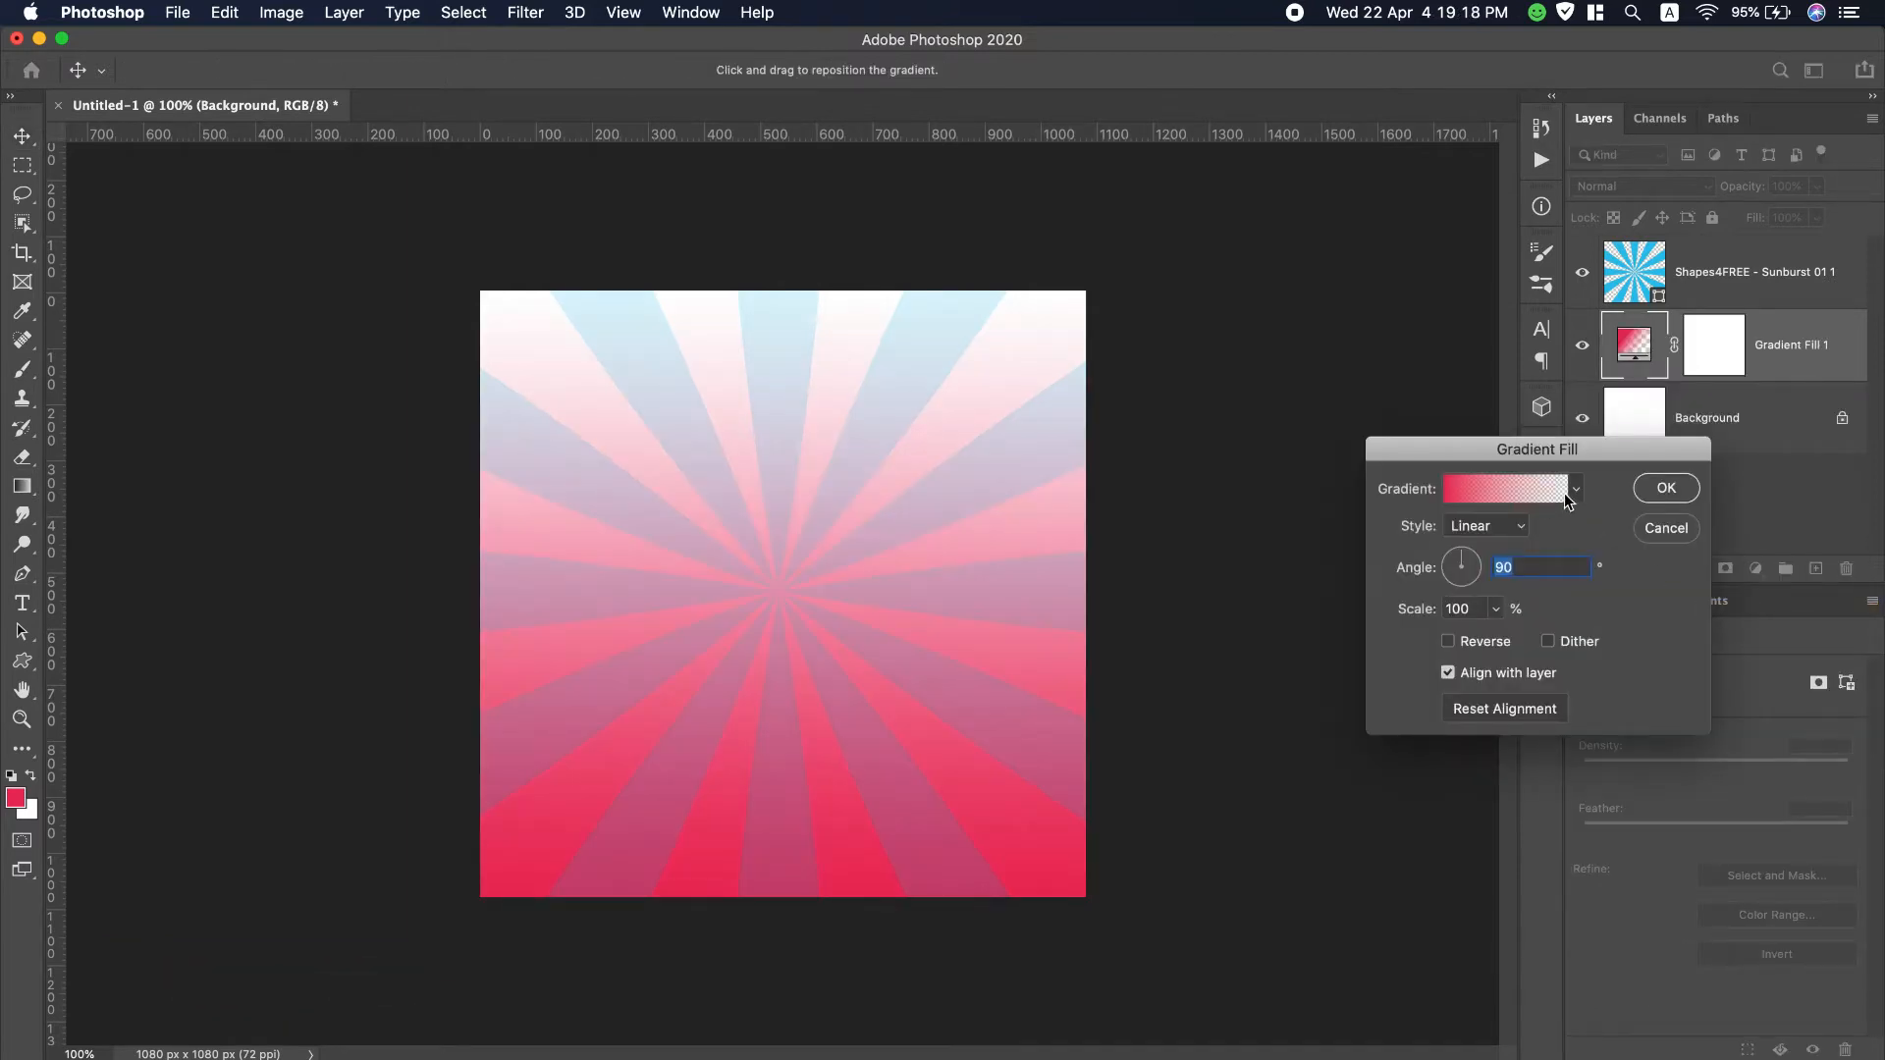
pyautogui.click(1574, 491)
pyautogui.click(1392, 532)
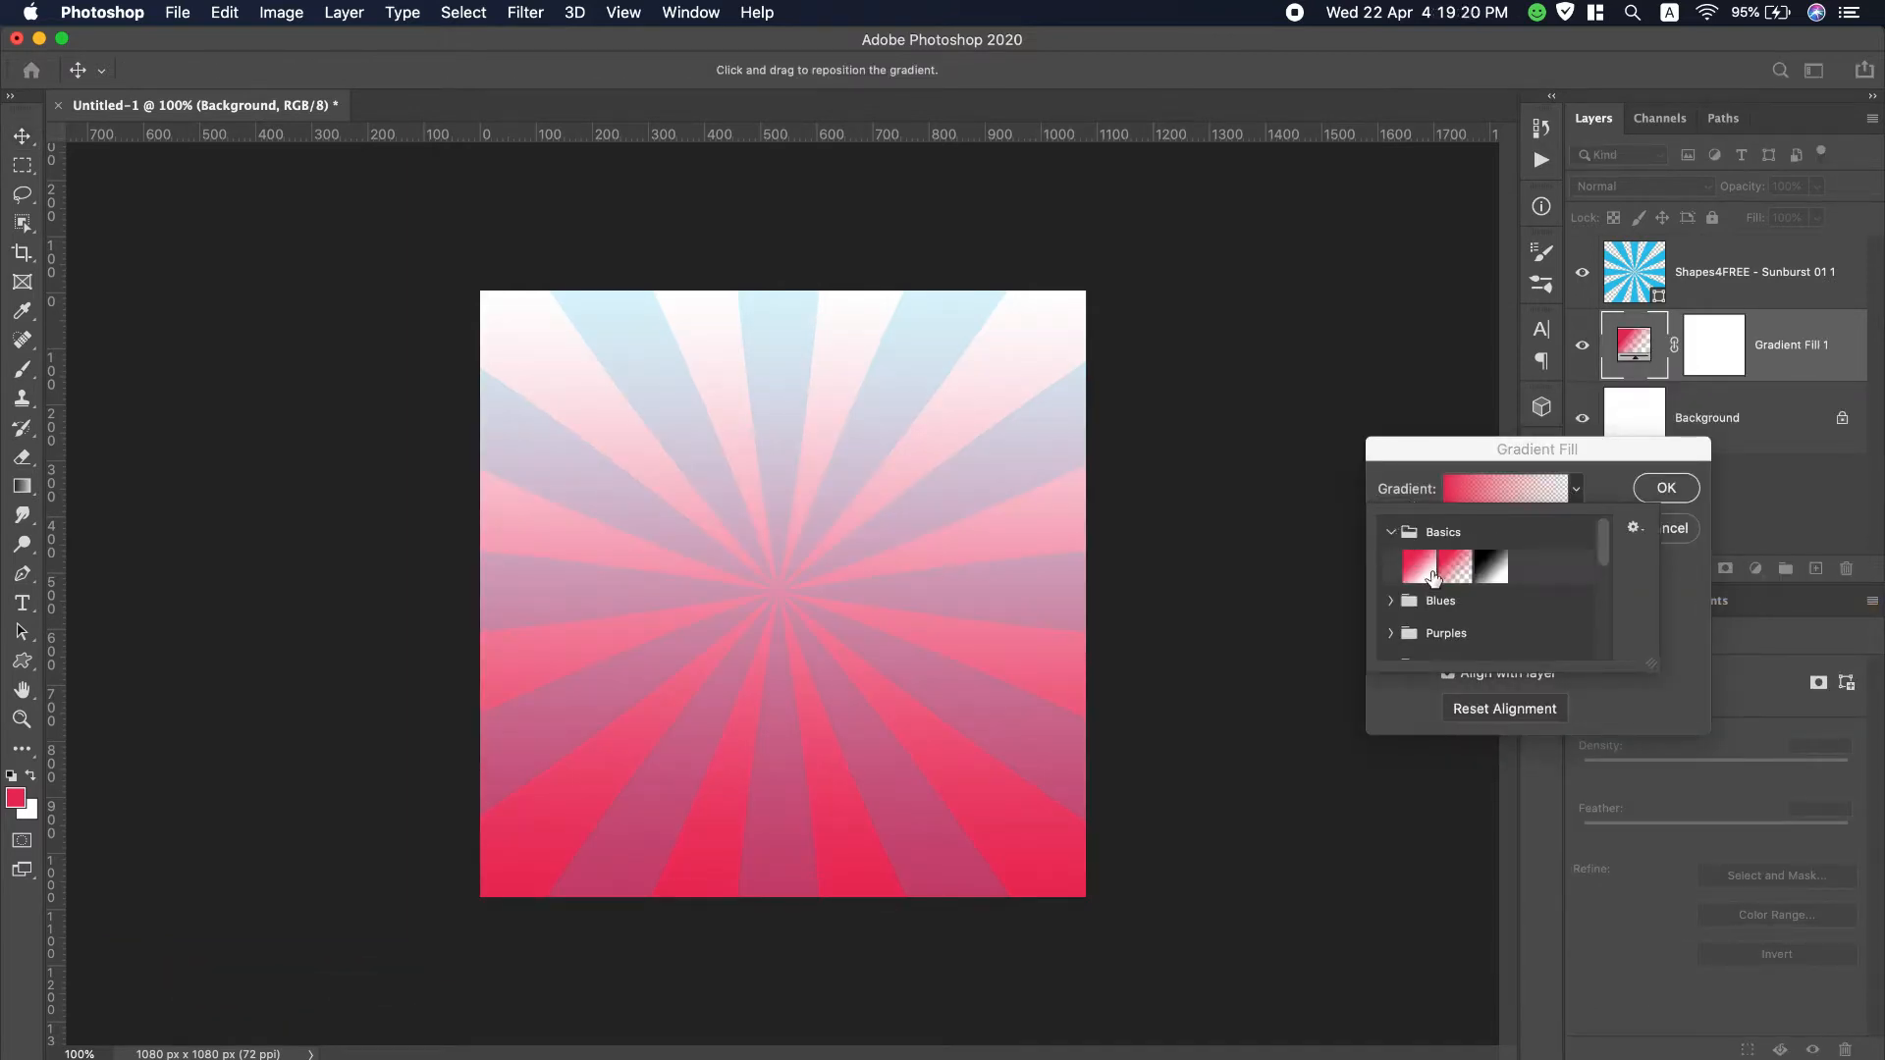
pyautogui.click(1420, 570)
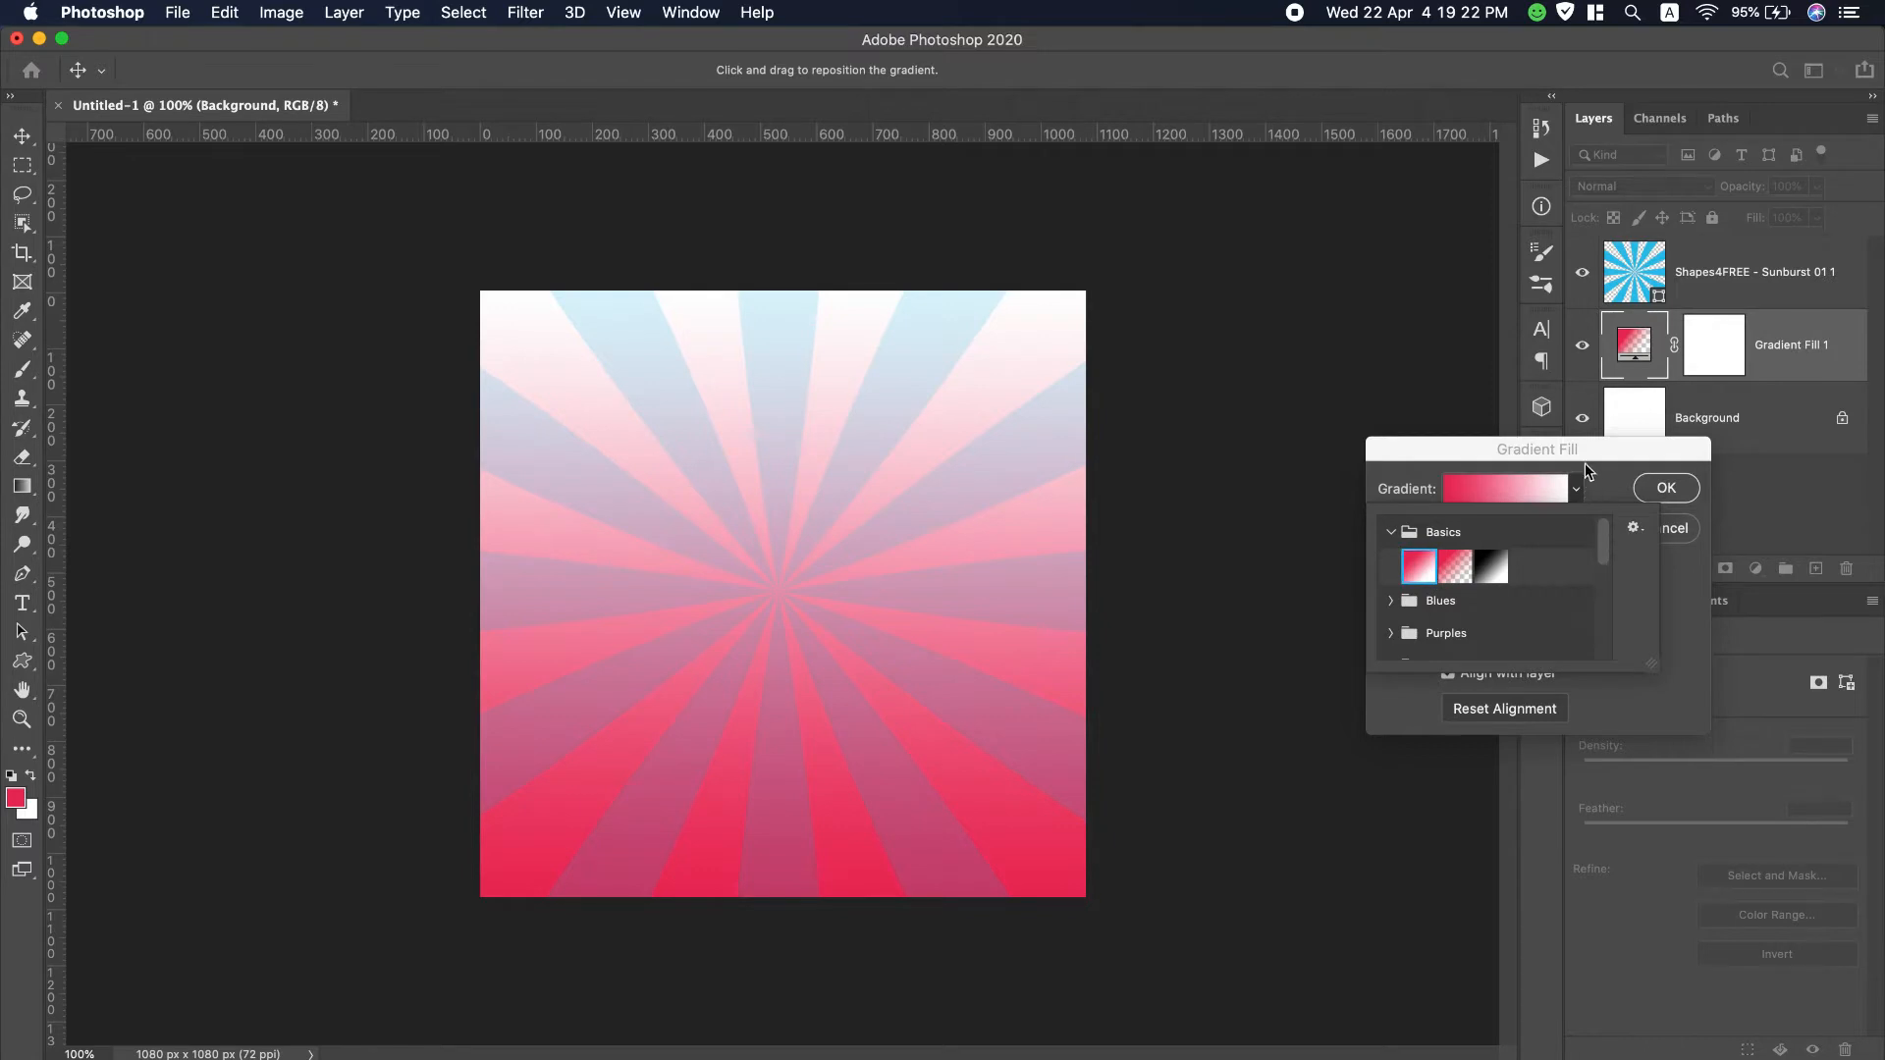
pyautogui.click(1585, 462)
# Step: Make the gradient fill radial and reversed, with a scale of 308%
pyautogui.click(1487, 528)
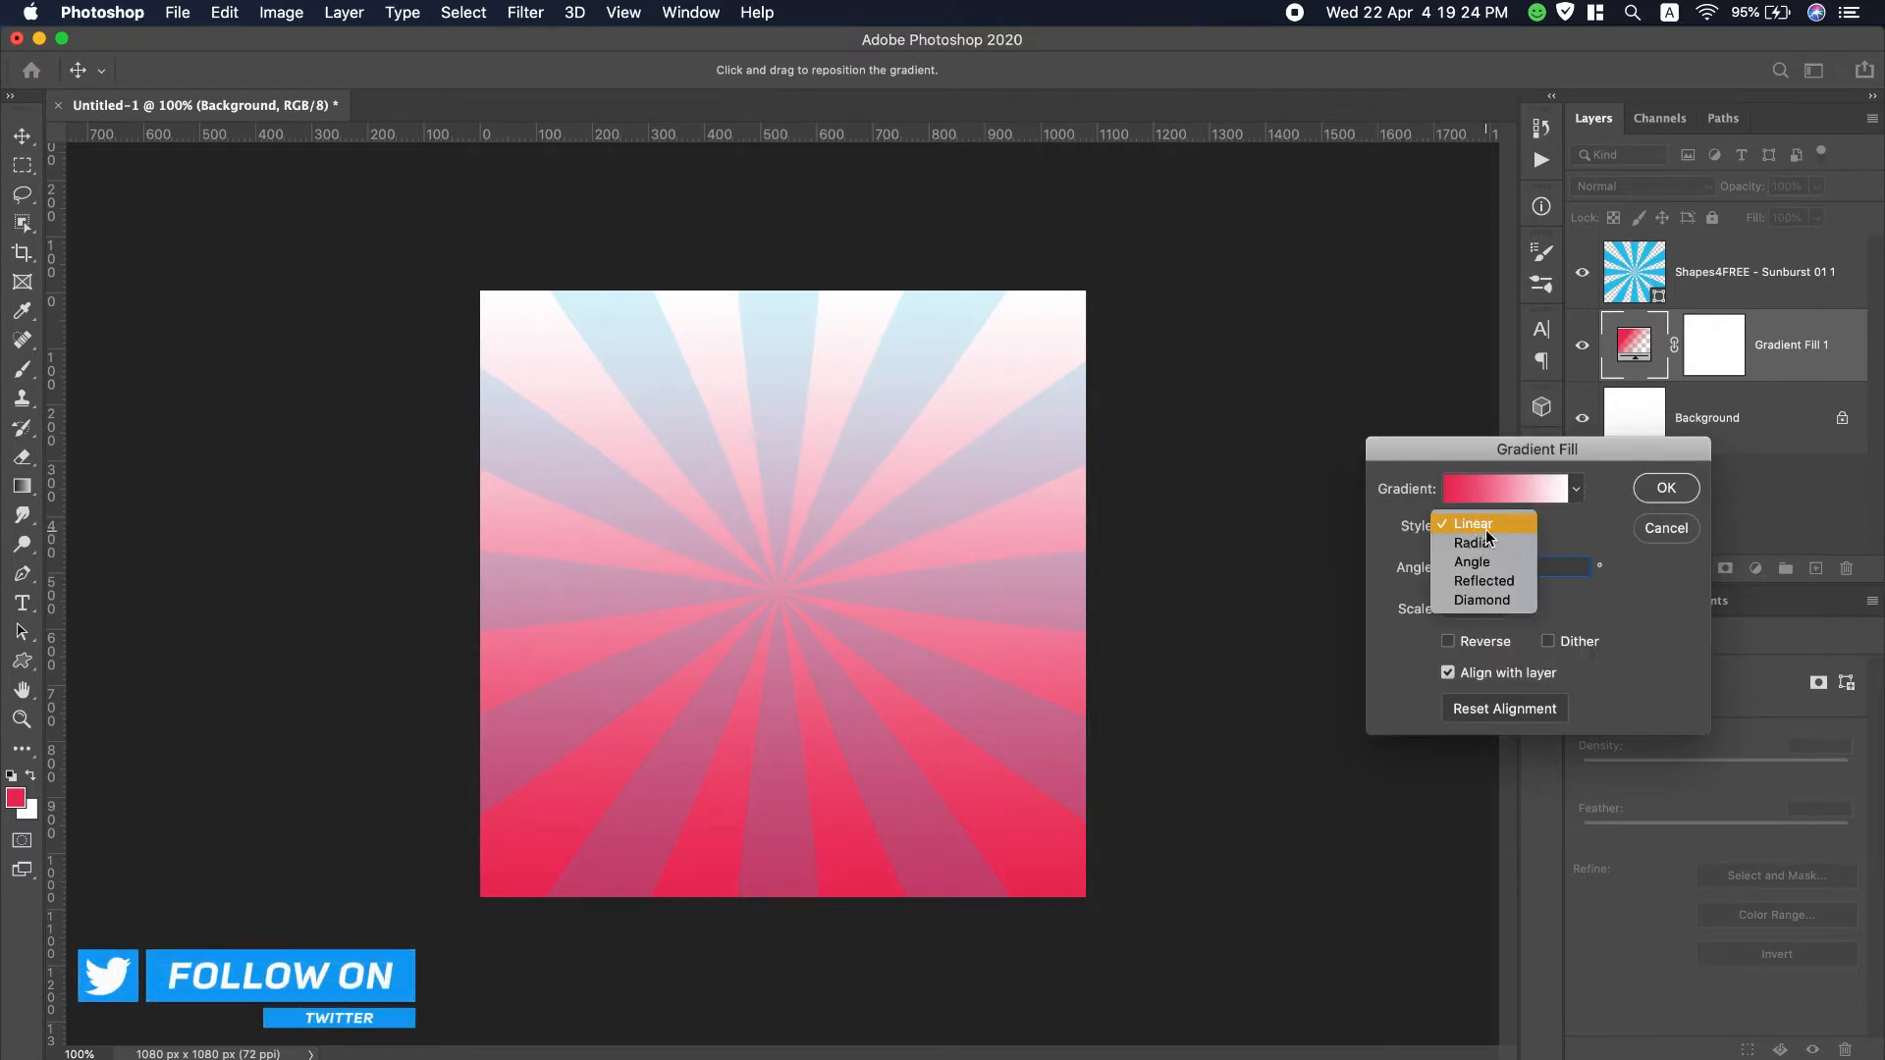
pyautogui.click(1482, 540)
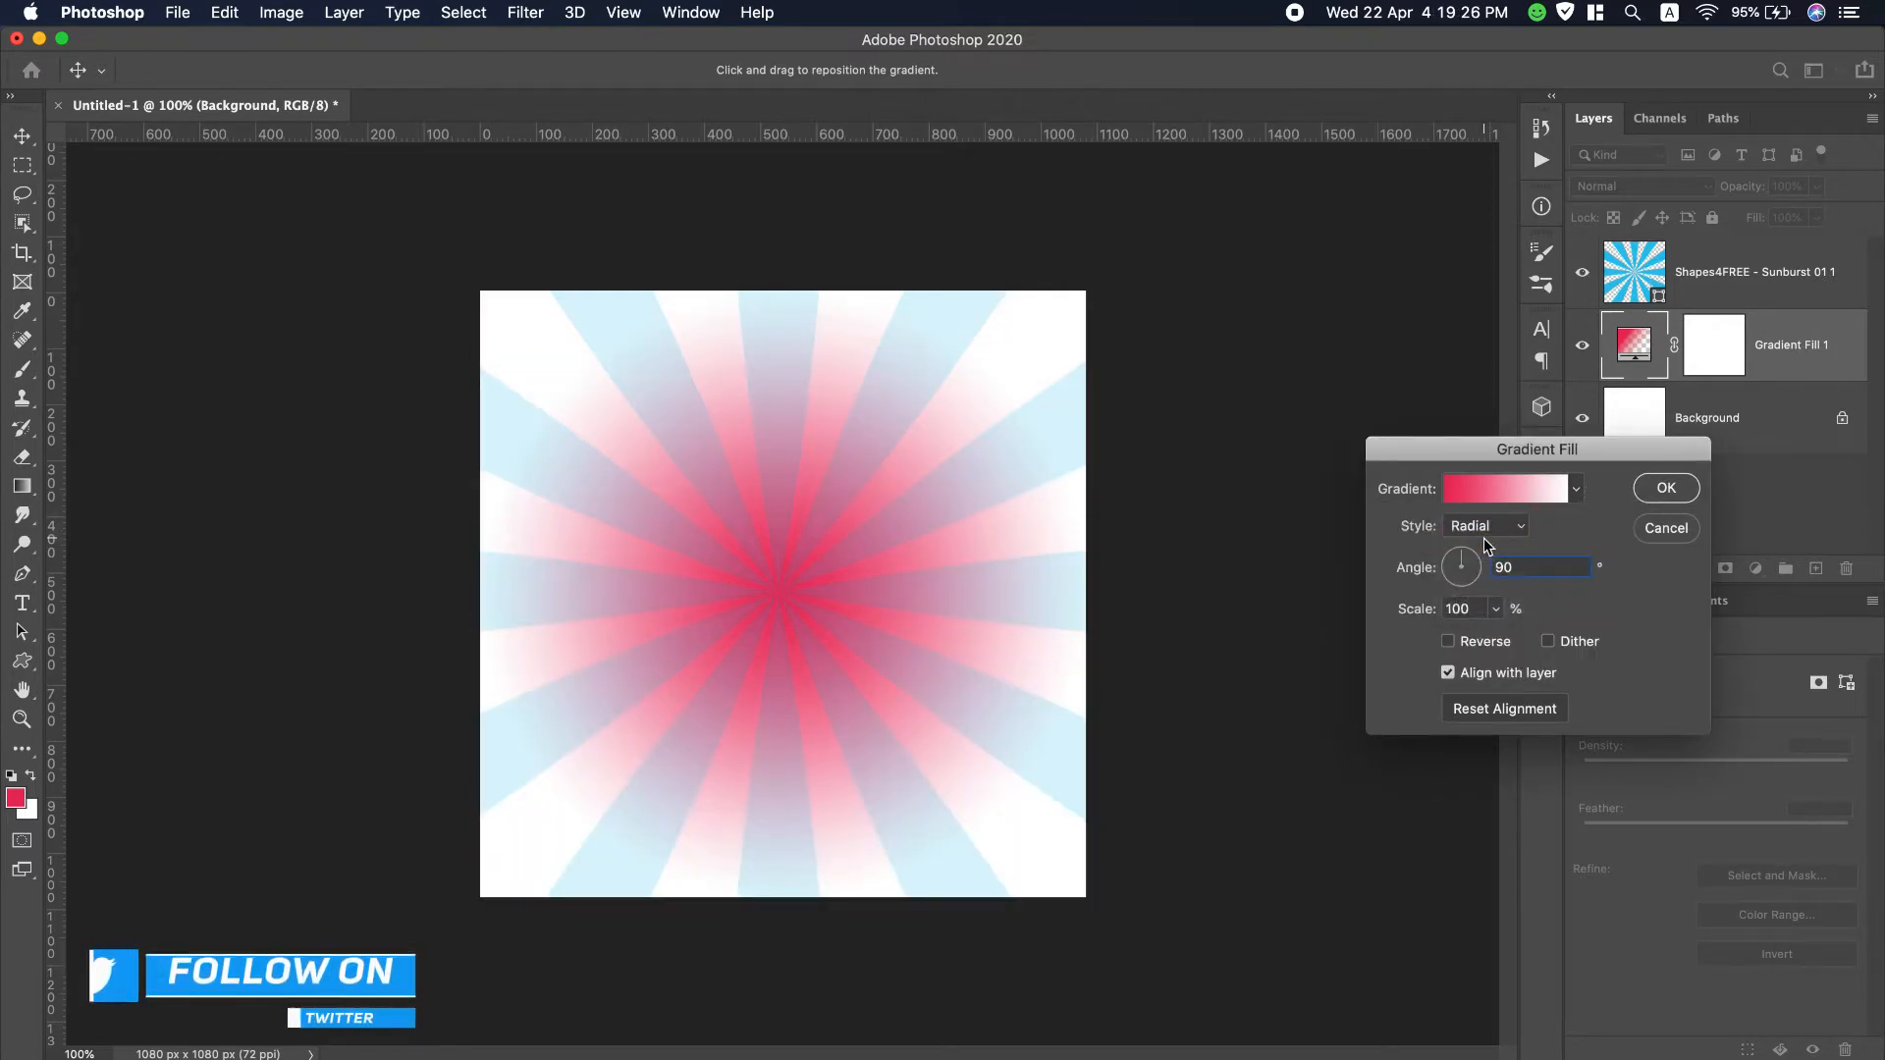
pyautogui.click(1457, 640)
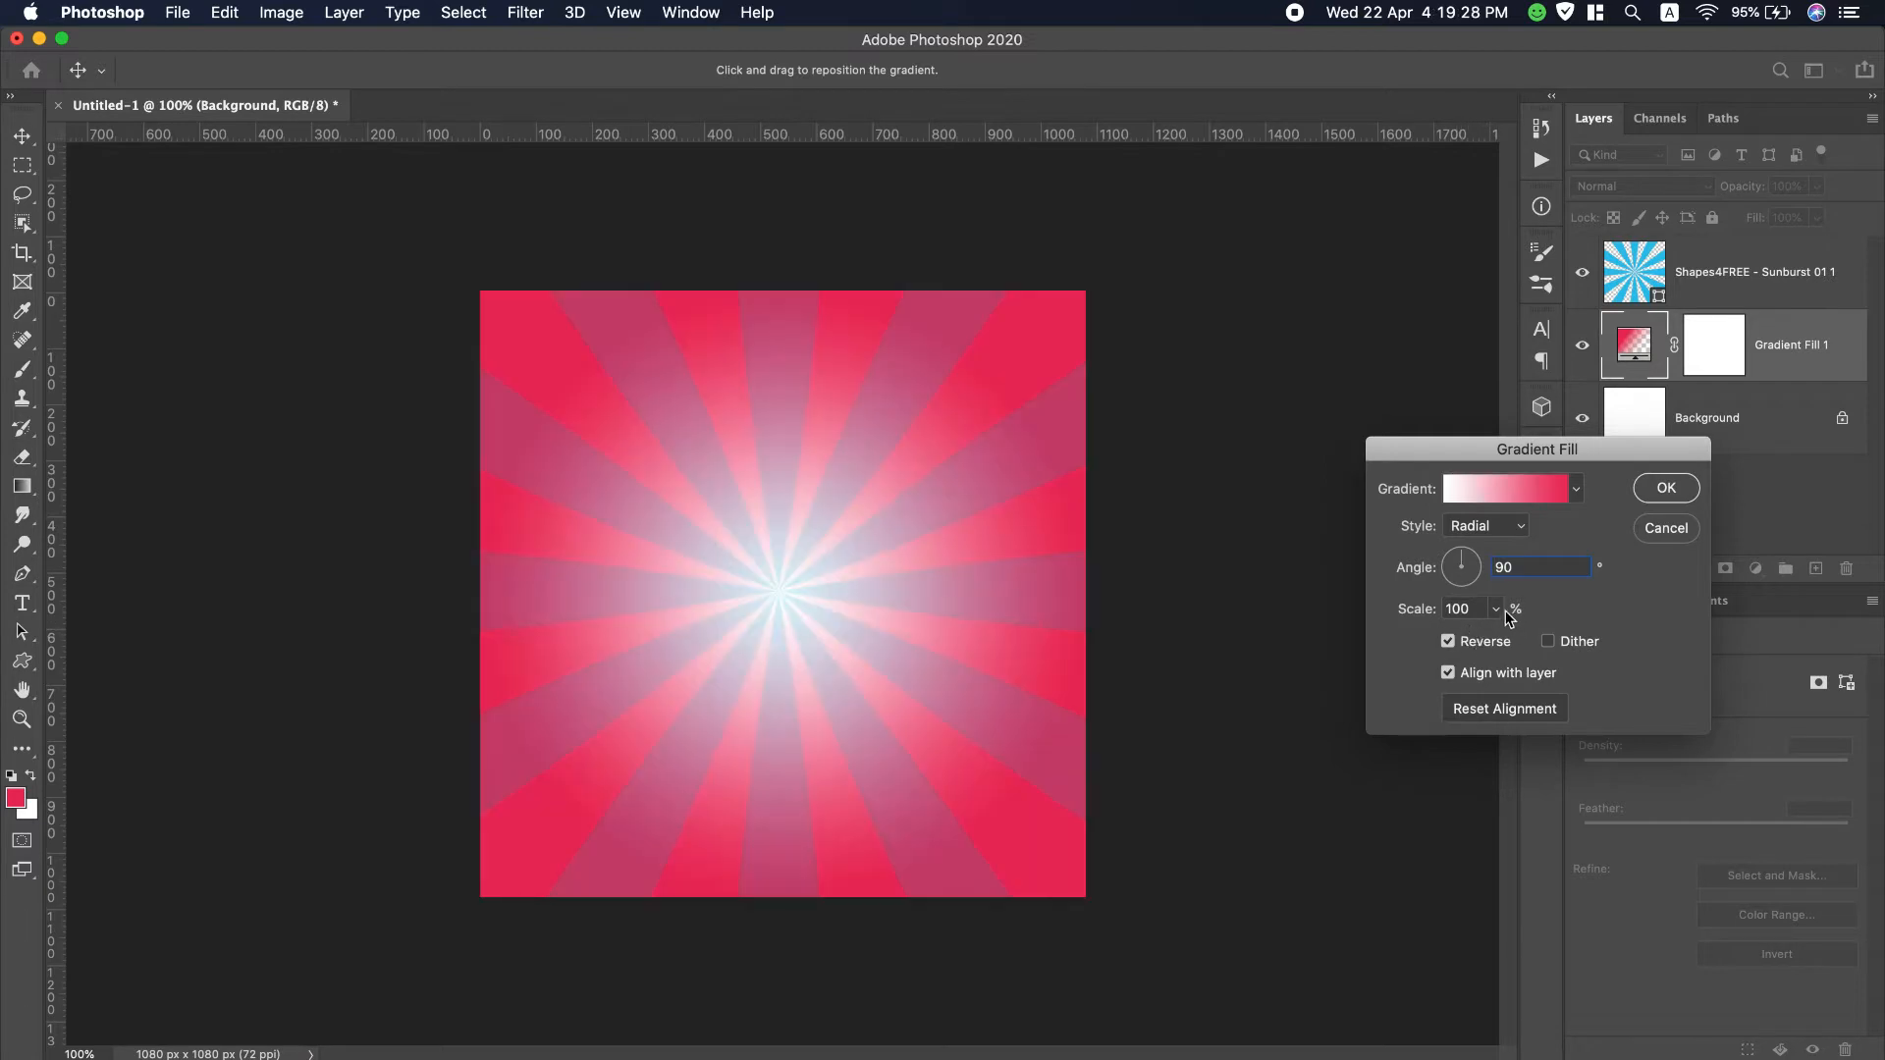
pyautogui.moveTo(1499, 639); pyautogui.dragTo(1516, 632)
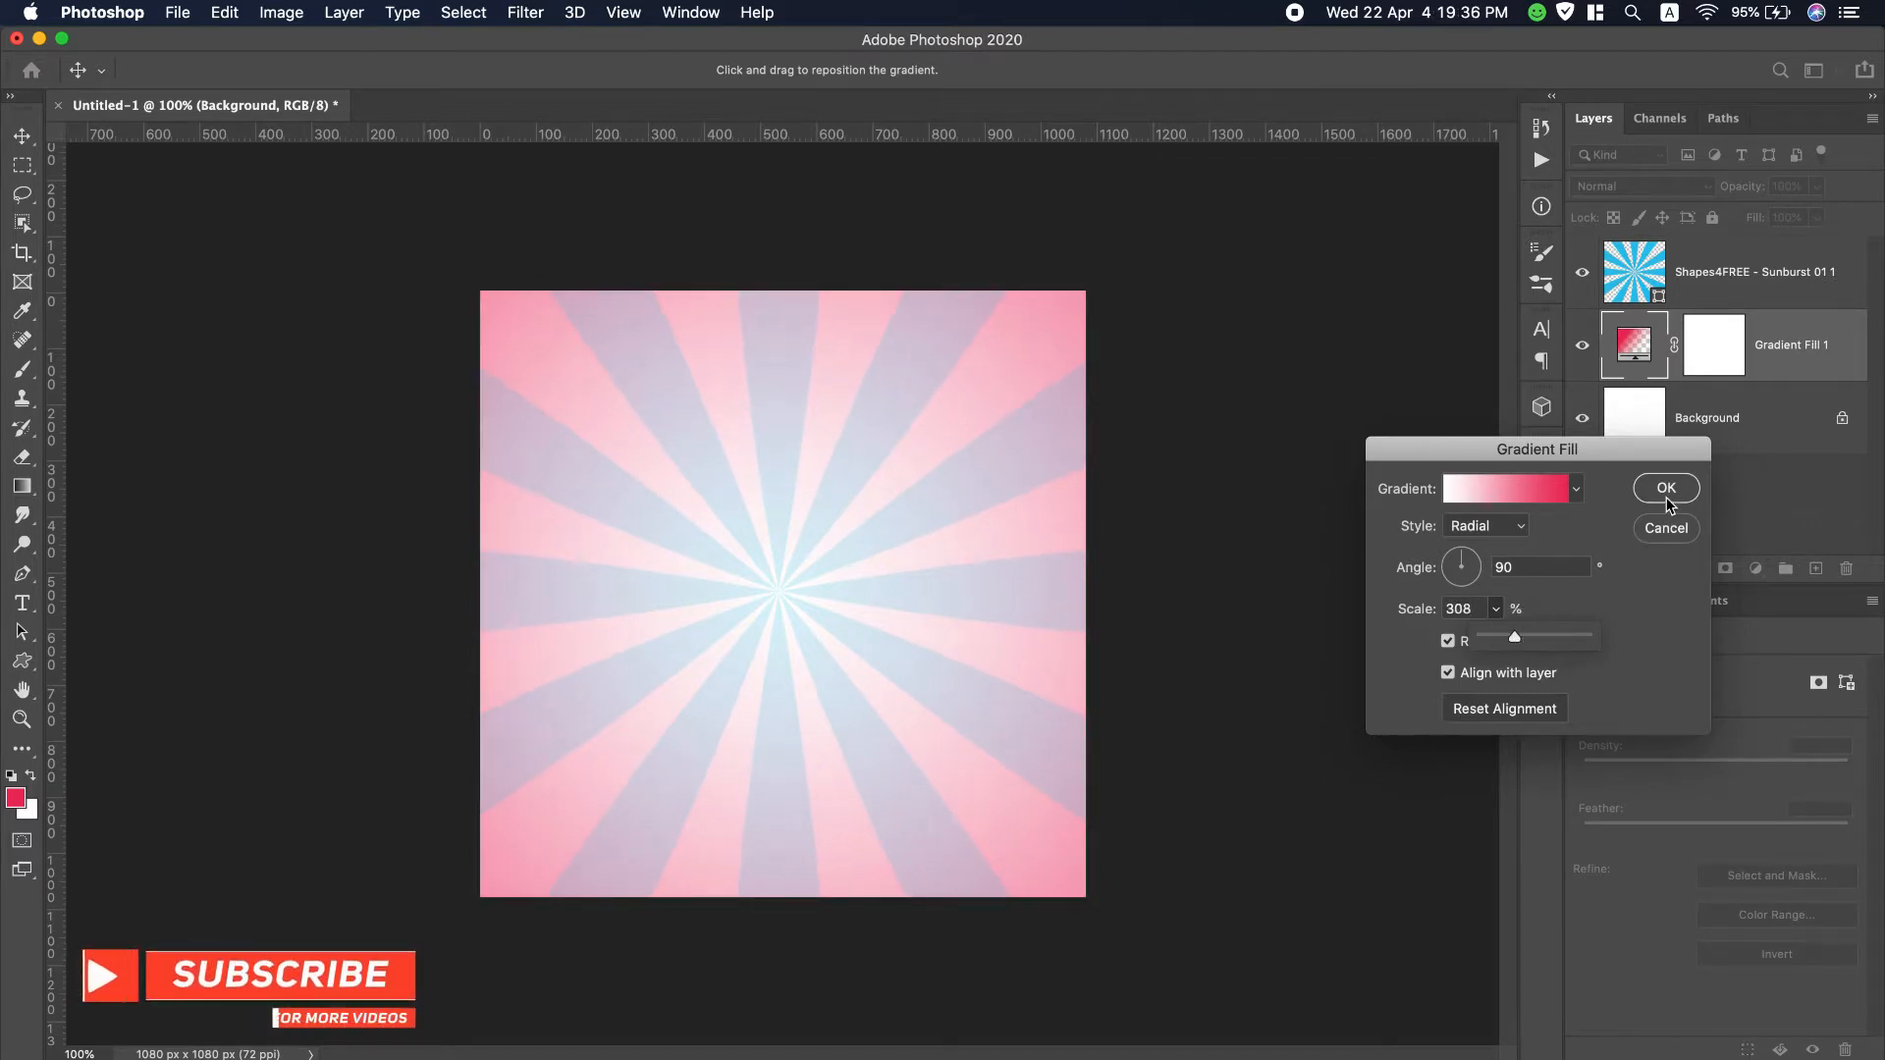
# Step: Change the gradient's red color stop at location 0% to bright blue 16b6f2
pyautogui.click(1521, 491)
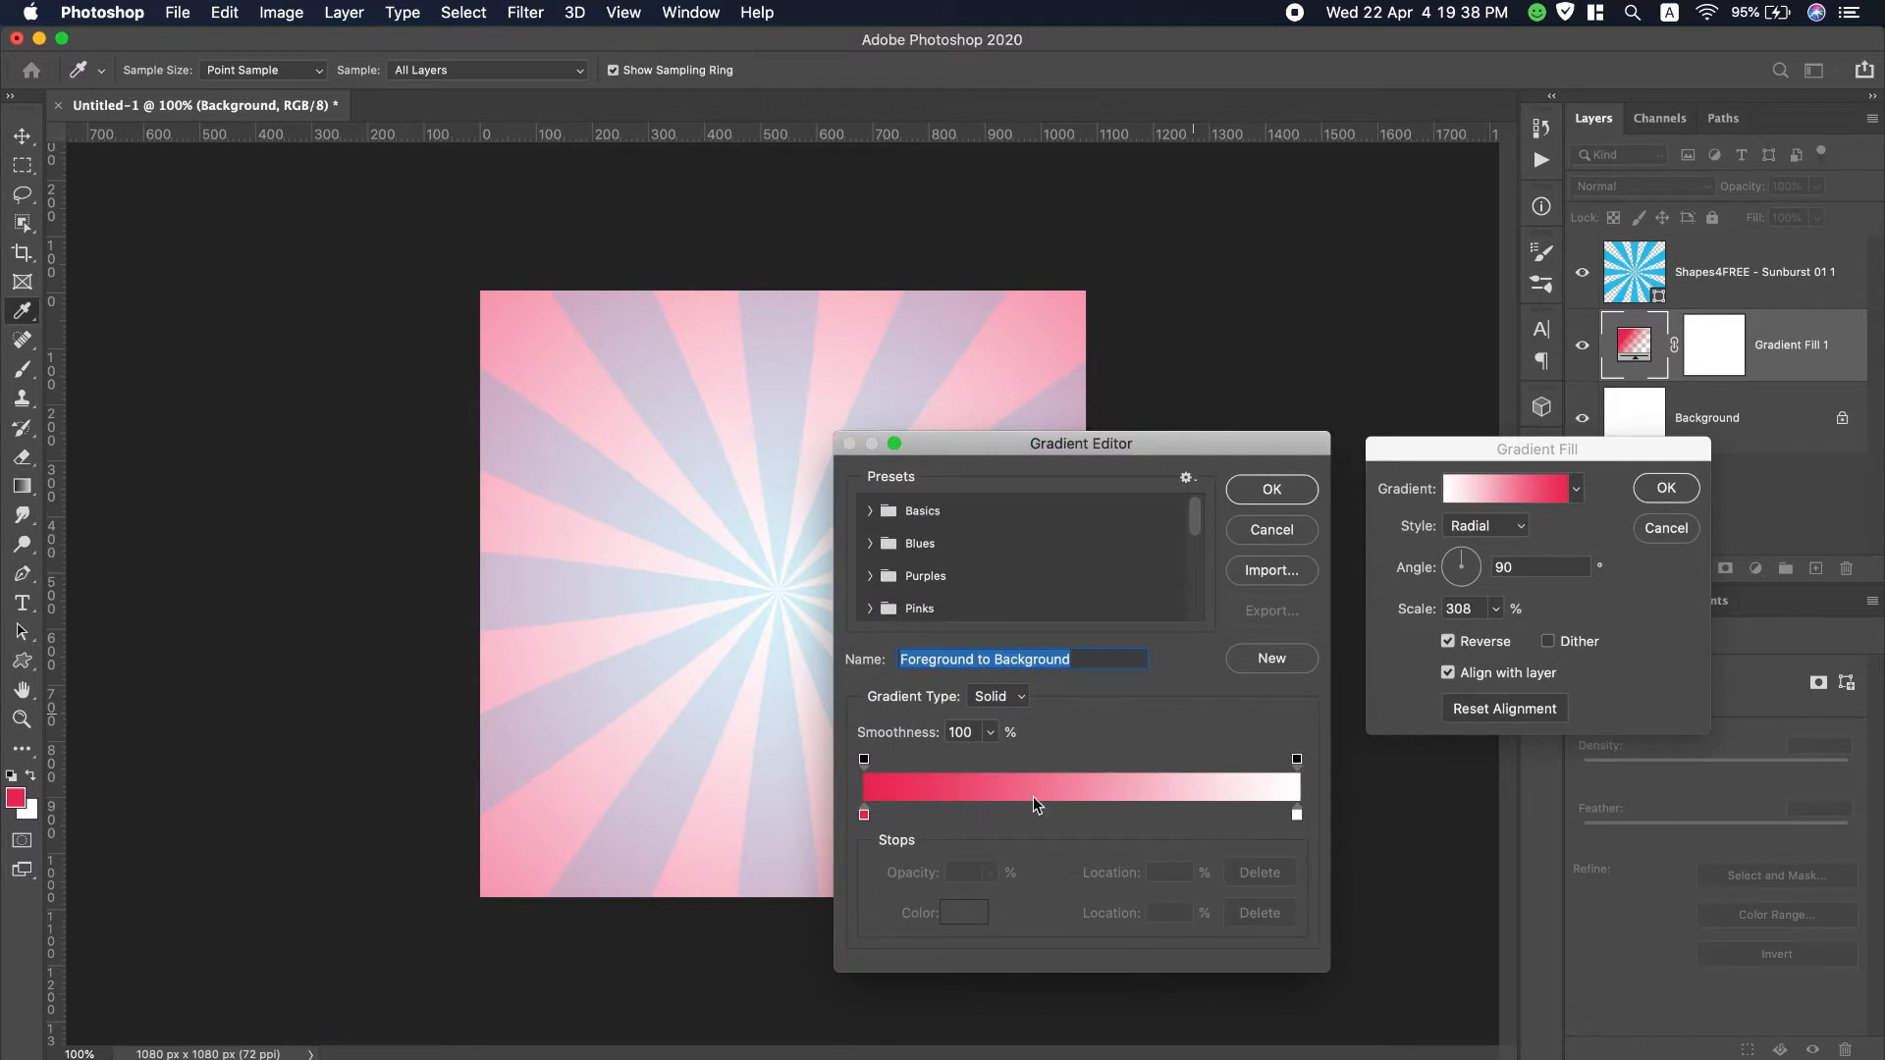
pyautogui.click(865, 815)
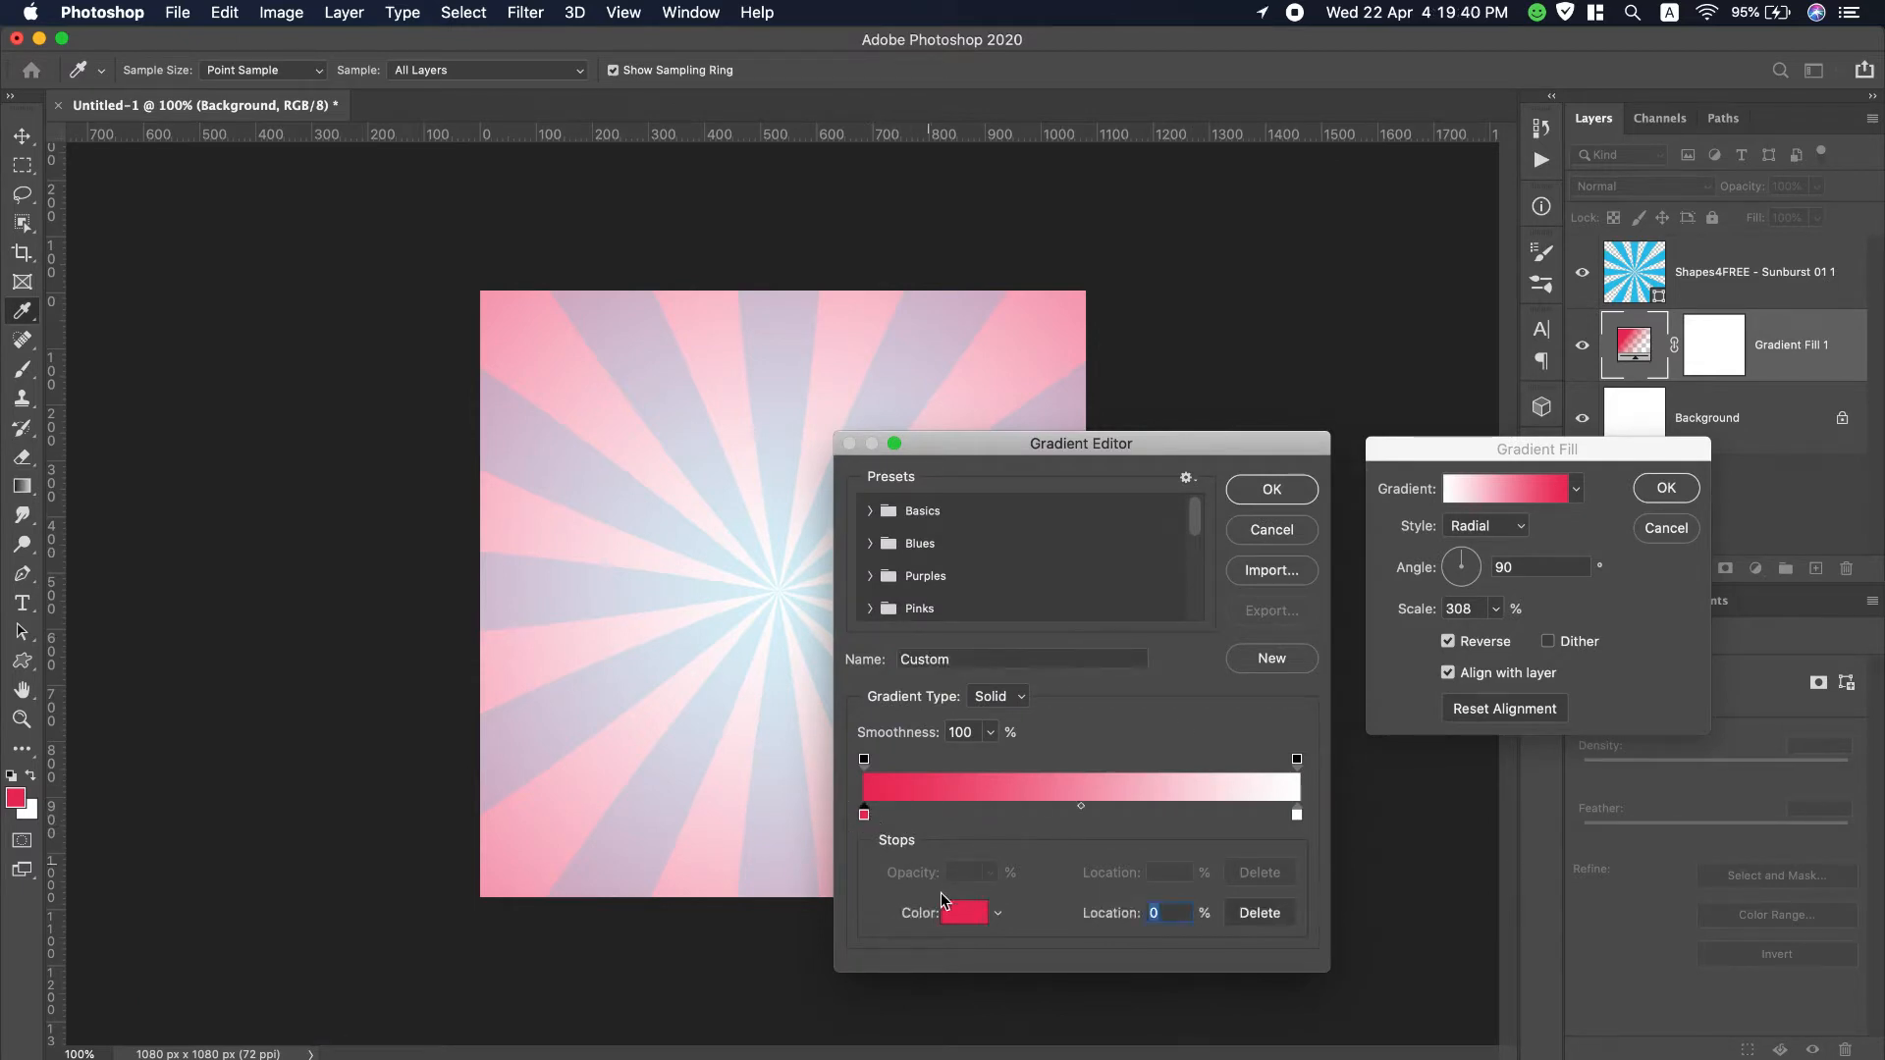
pyautogui.click(950, 913)
pyautogui.click(1434, 574)
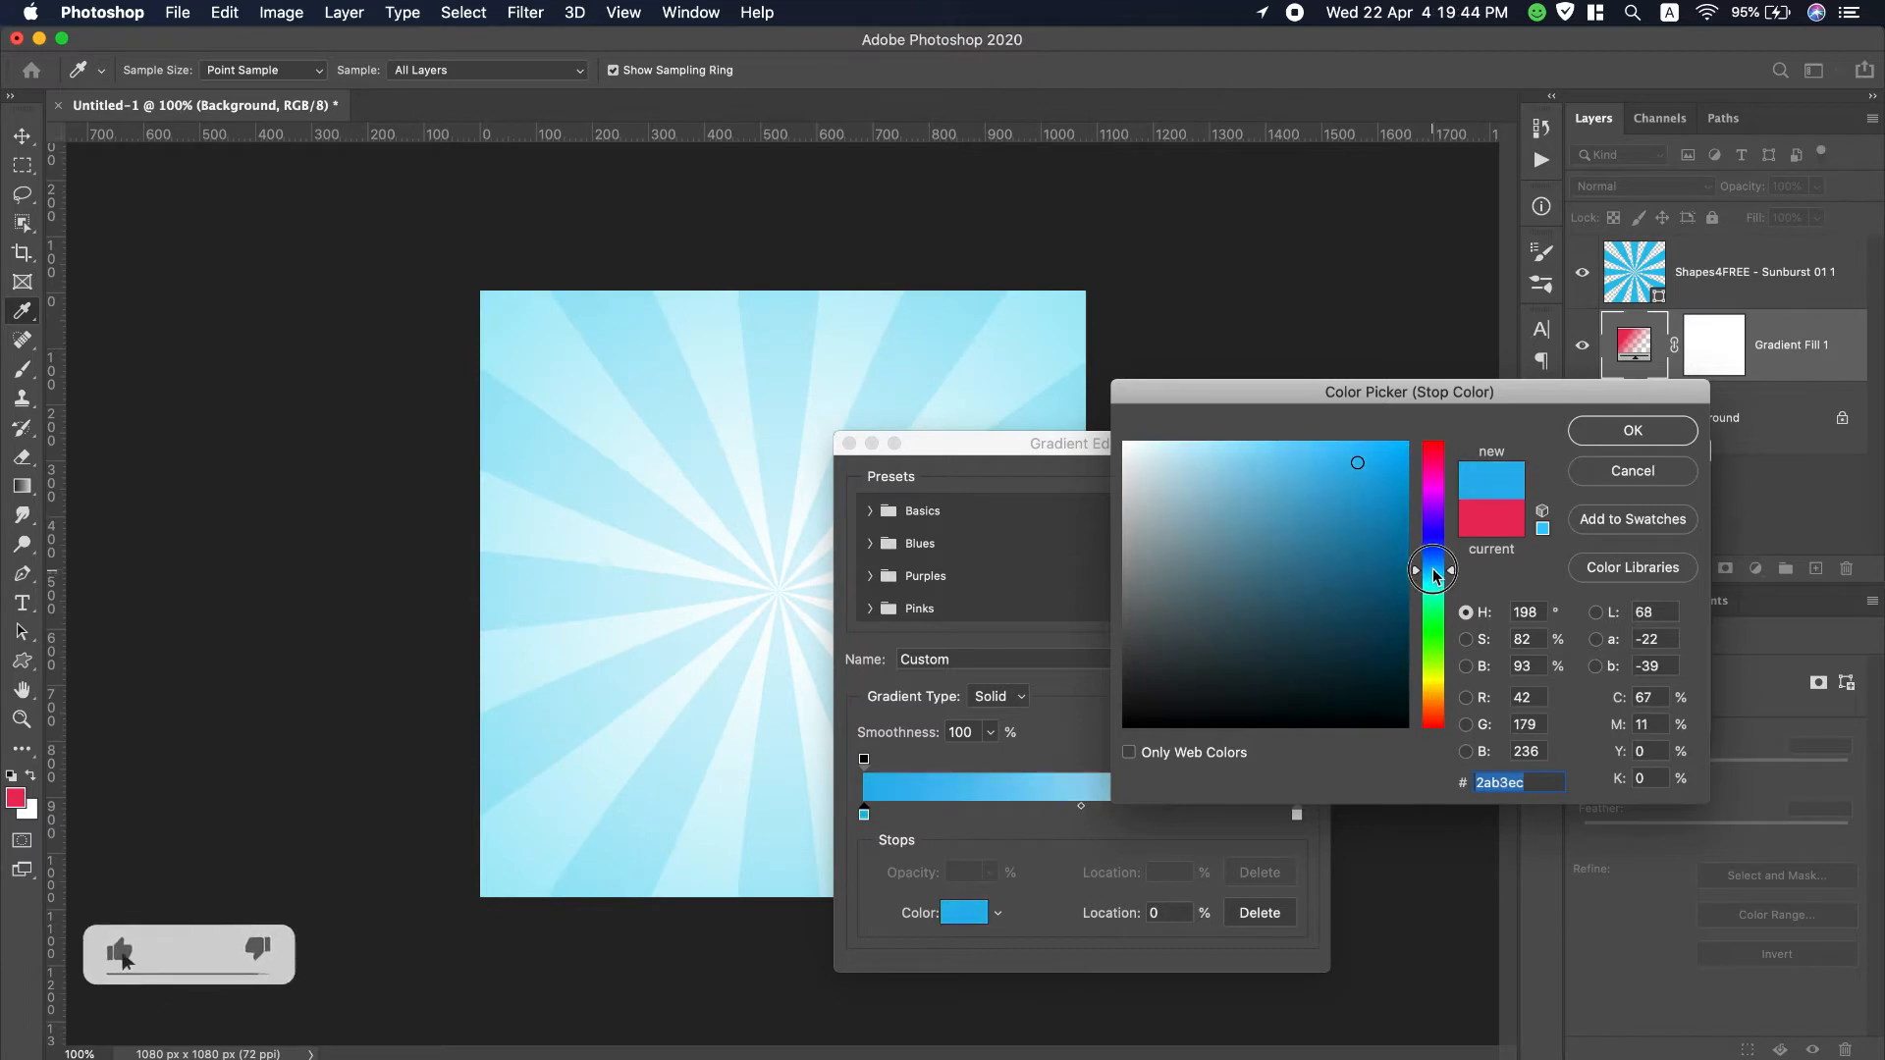
pyautogui.click(1324, 496)
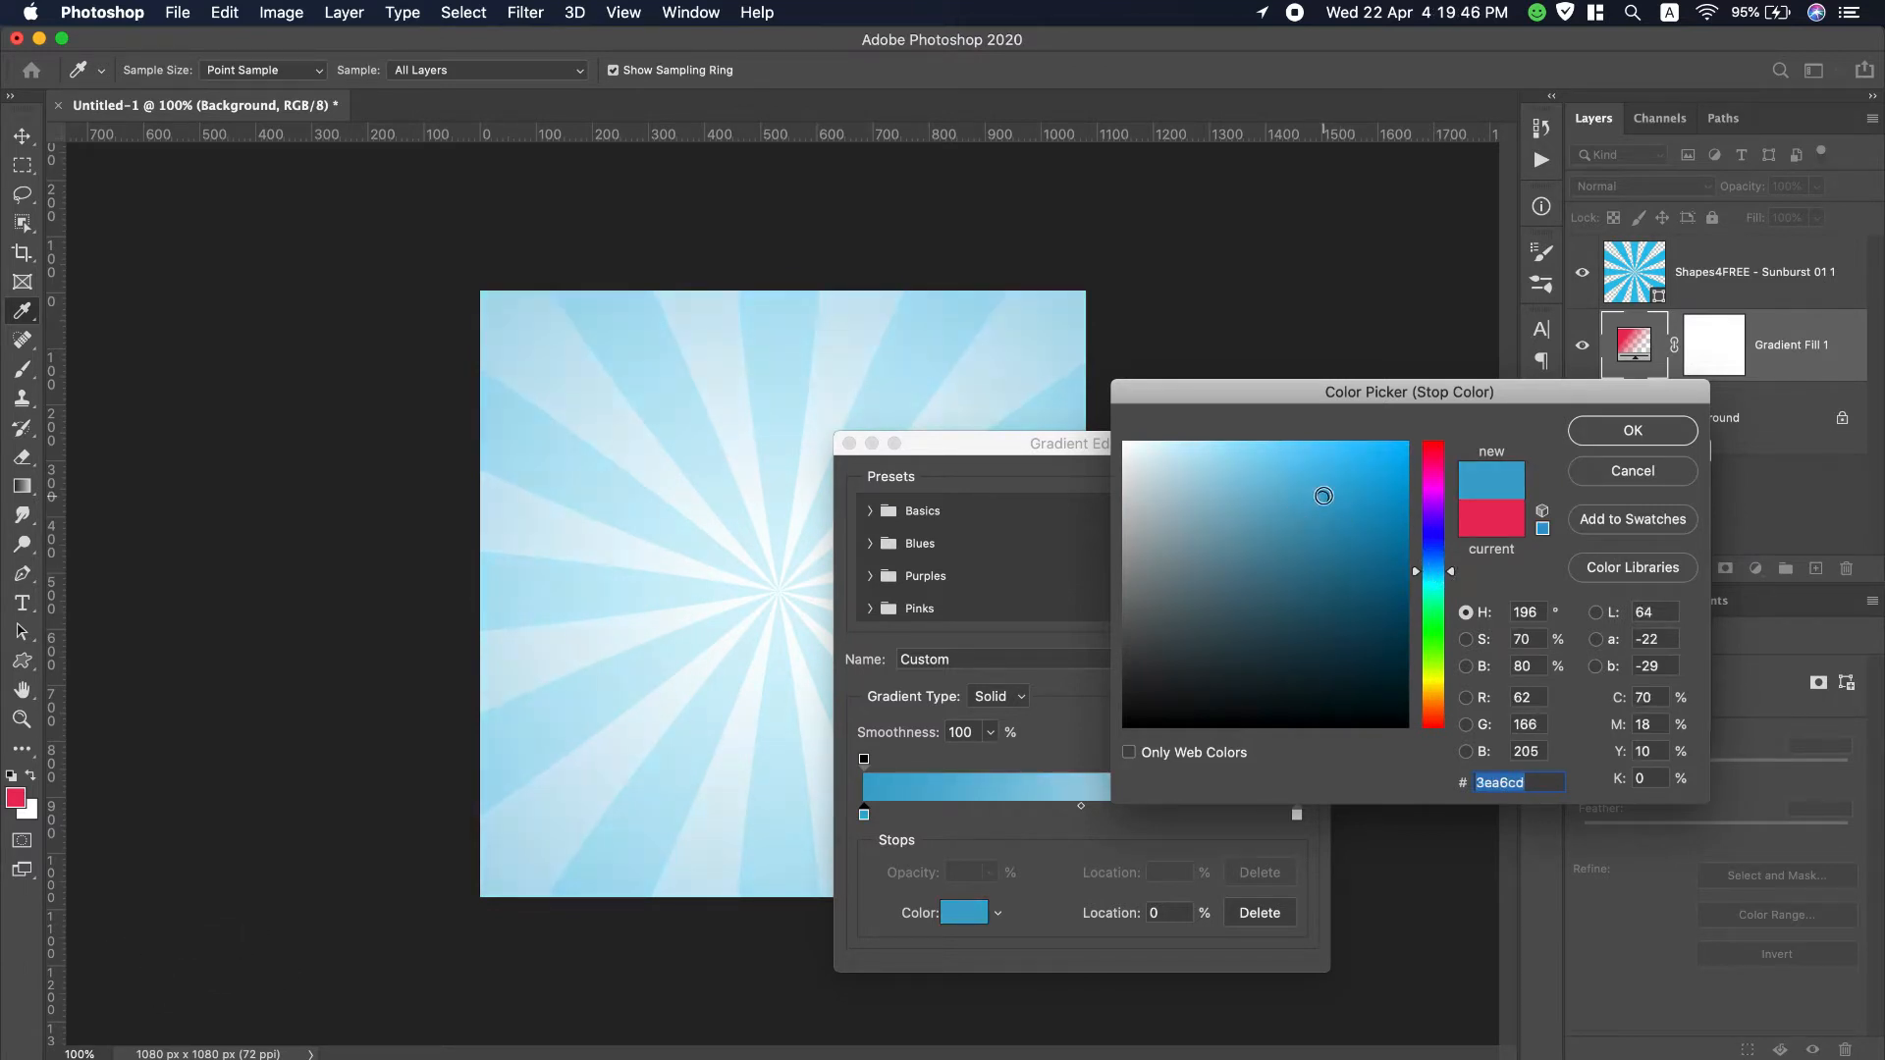
pyautogui.moveTo(1351, 482); pyautogui.dragTo(1384, 454)
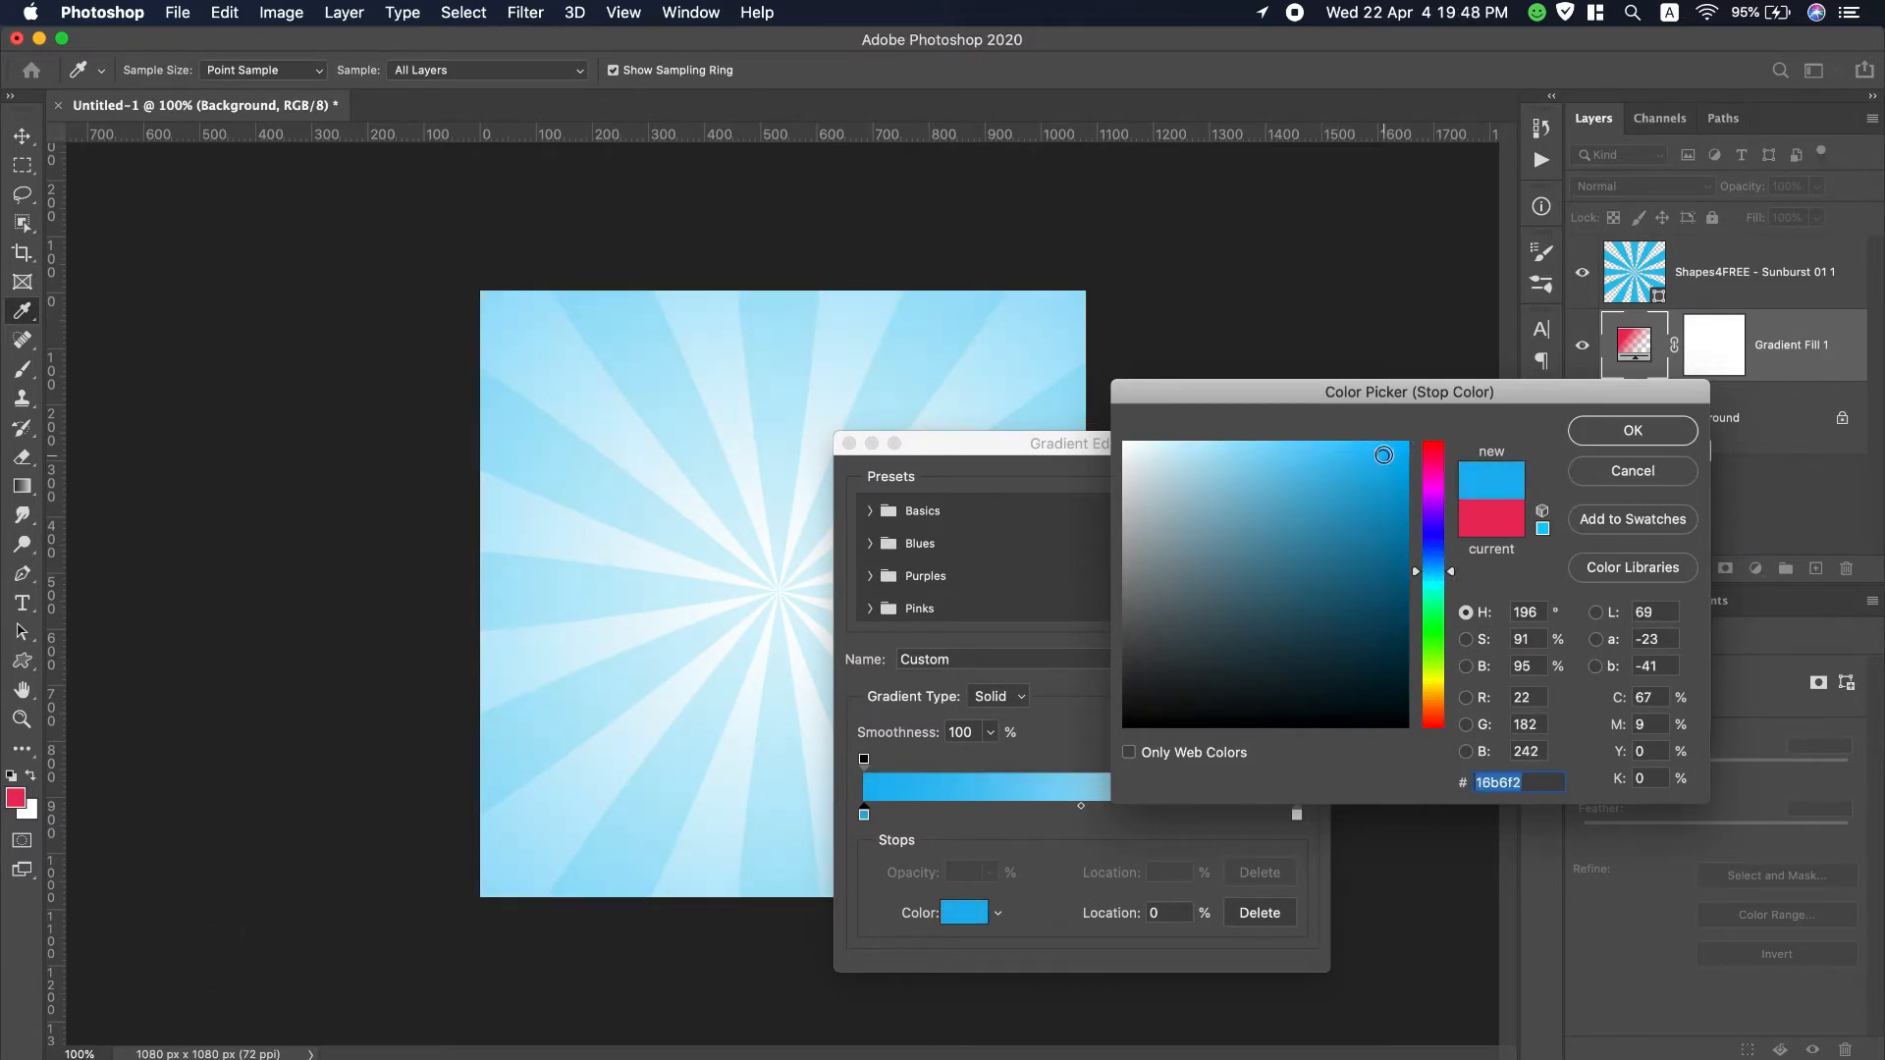
pyautogui.click(1675, 437)
# Step: Try light blue shades on the gradient's color stop at location 100%, ending on white ffffff
pyautogui.click(1297, 816)
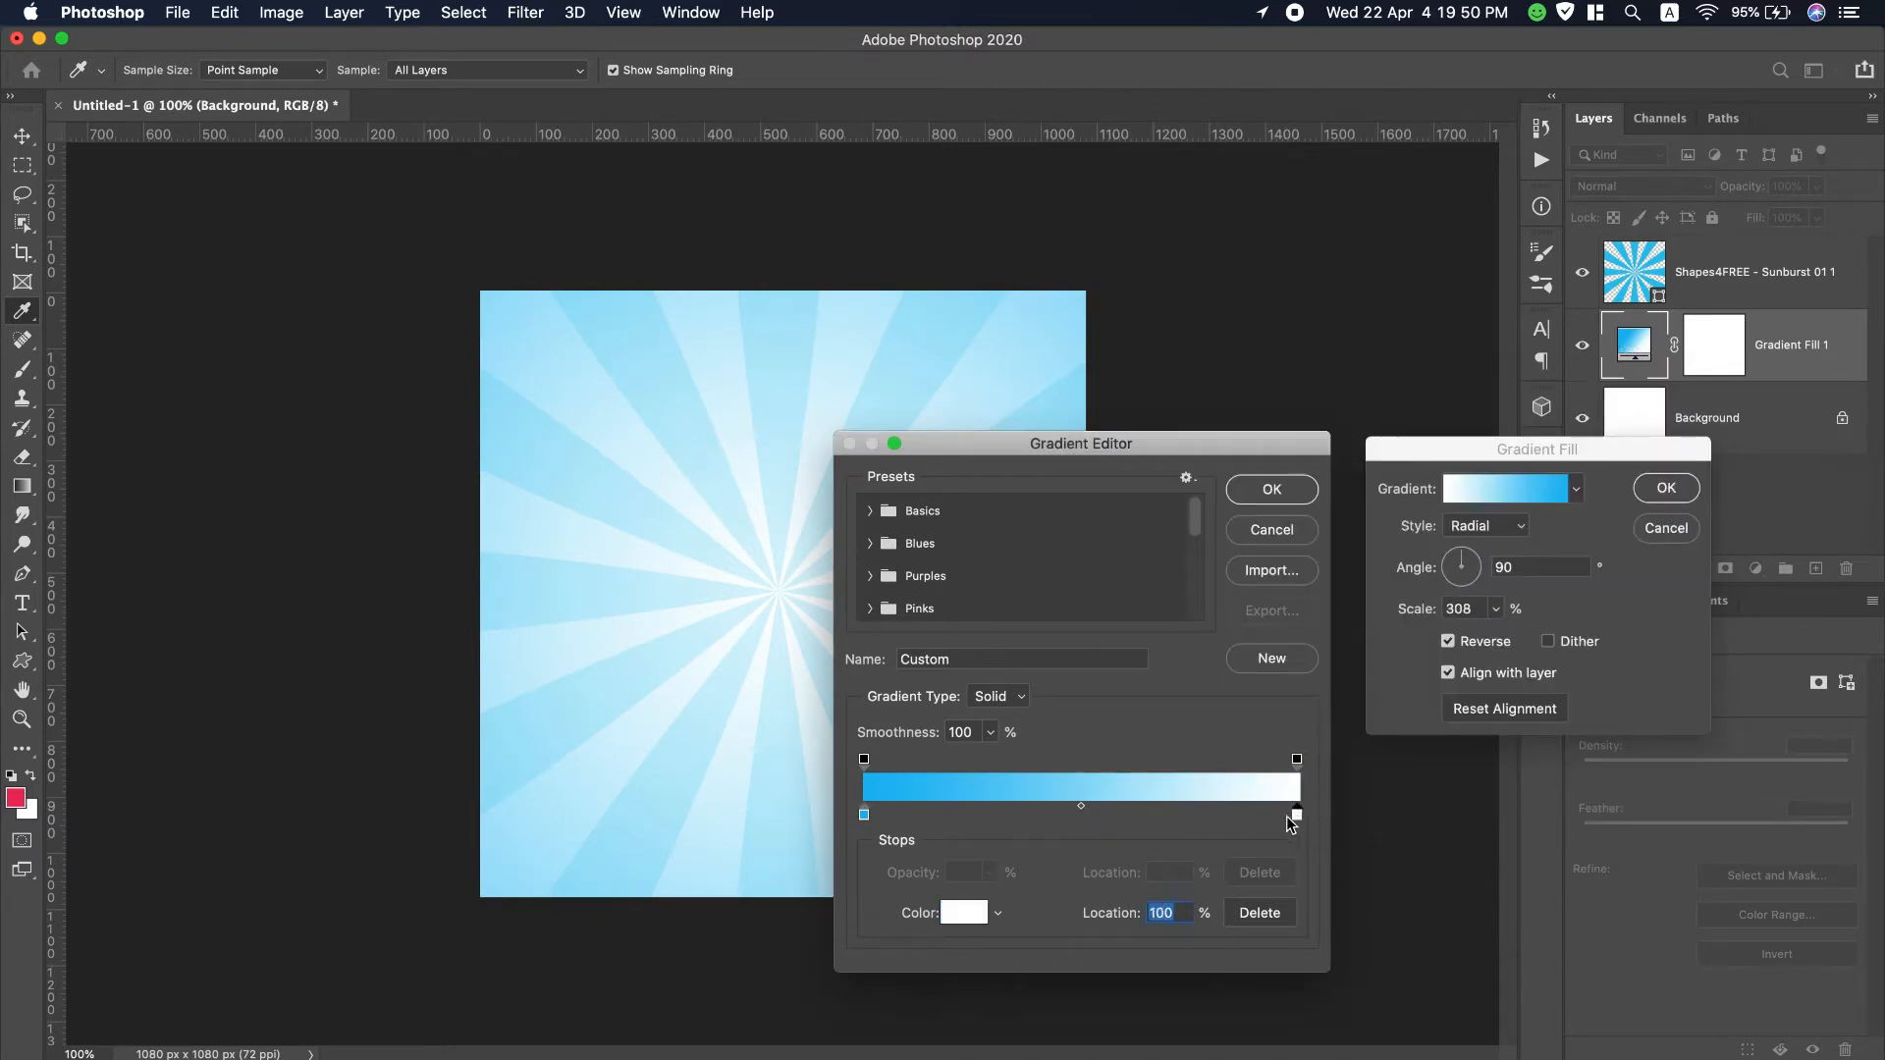
pyautogui.click(960, 916)
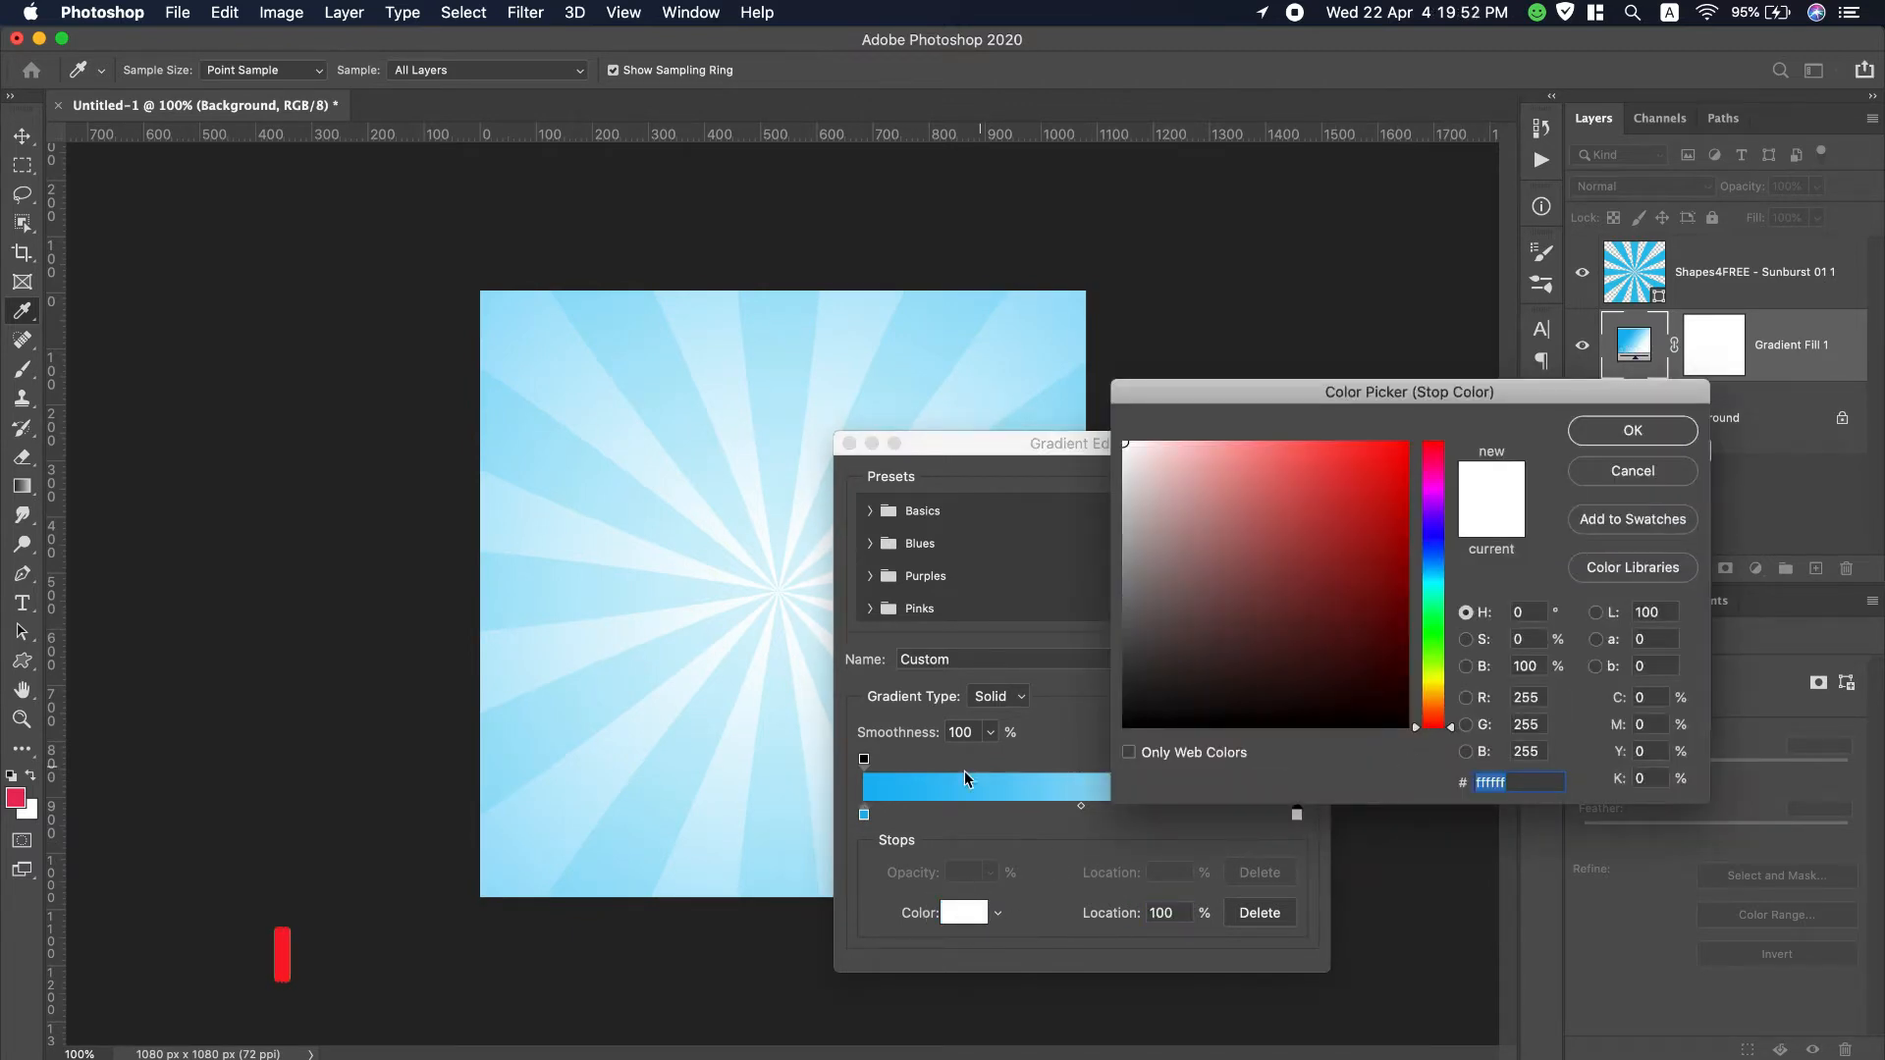
pyautogui.click(1438, 572)
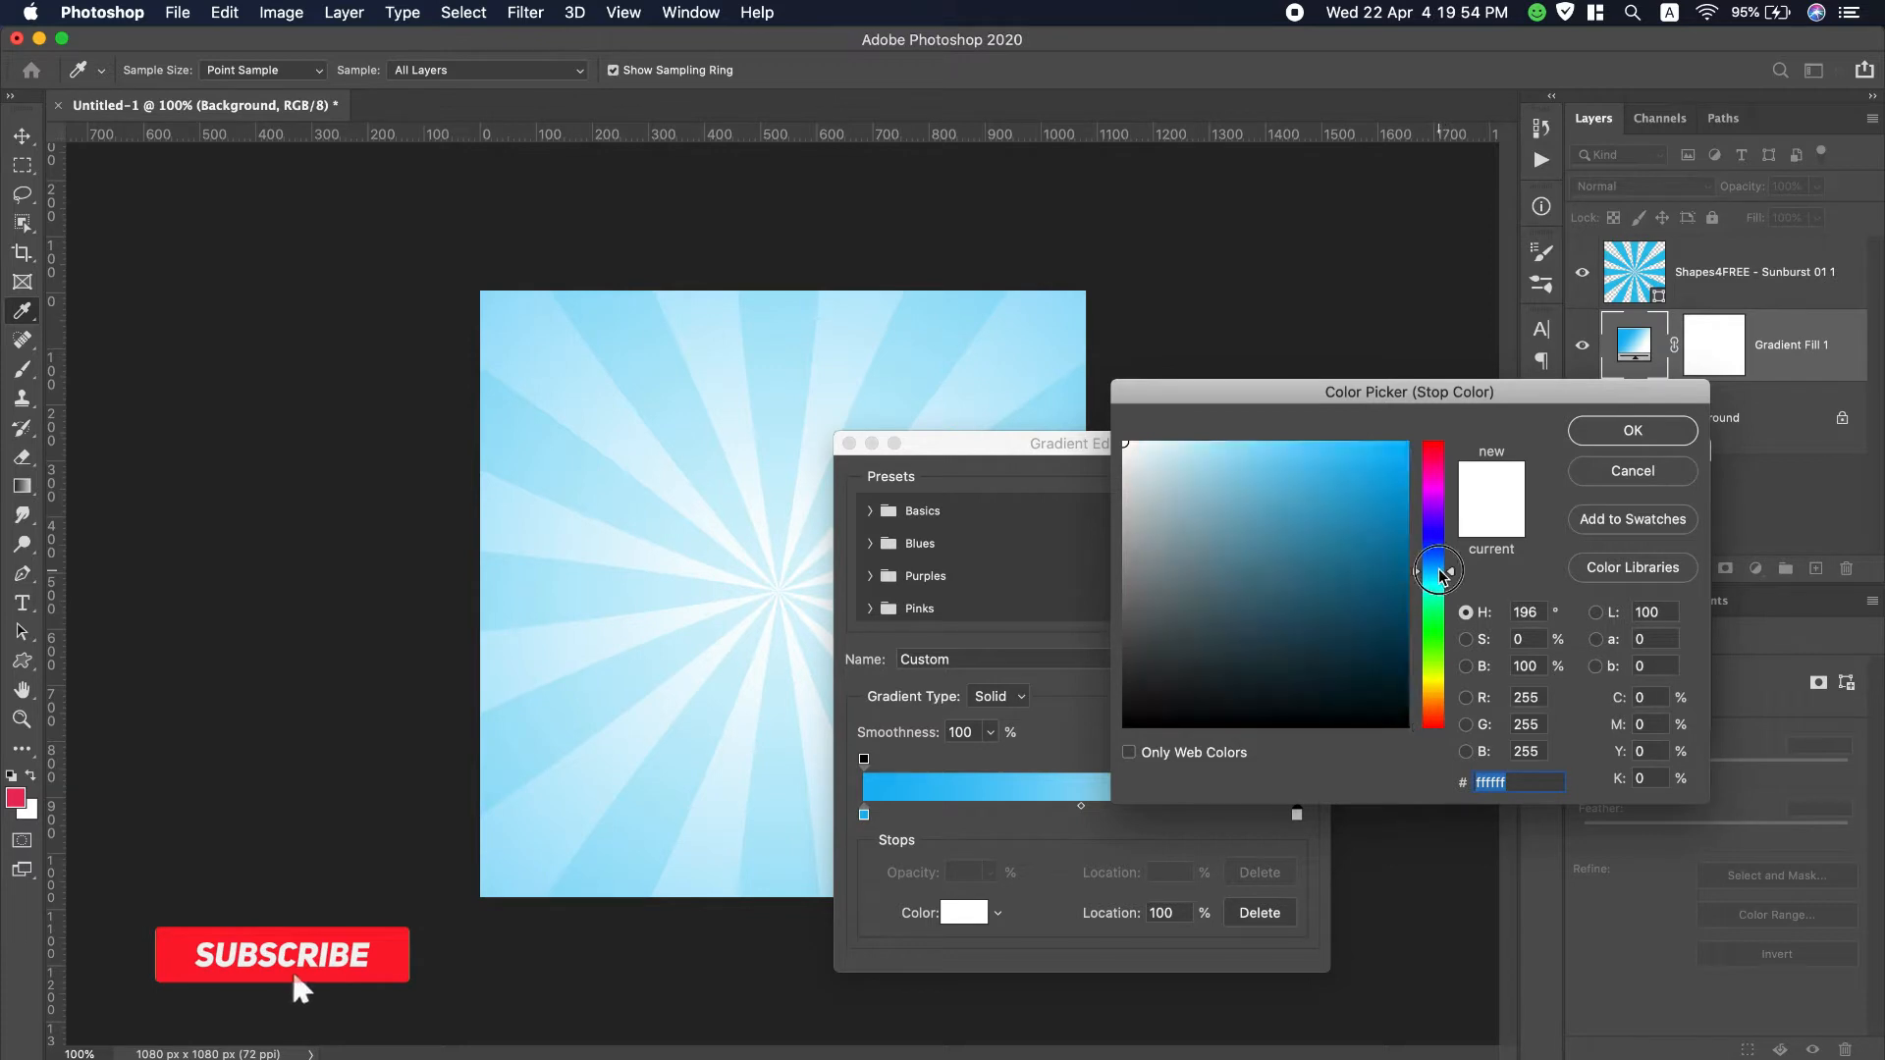
pyautogui.click(1275, 448)
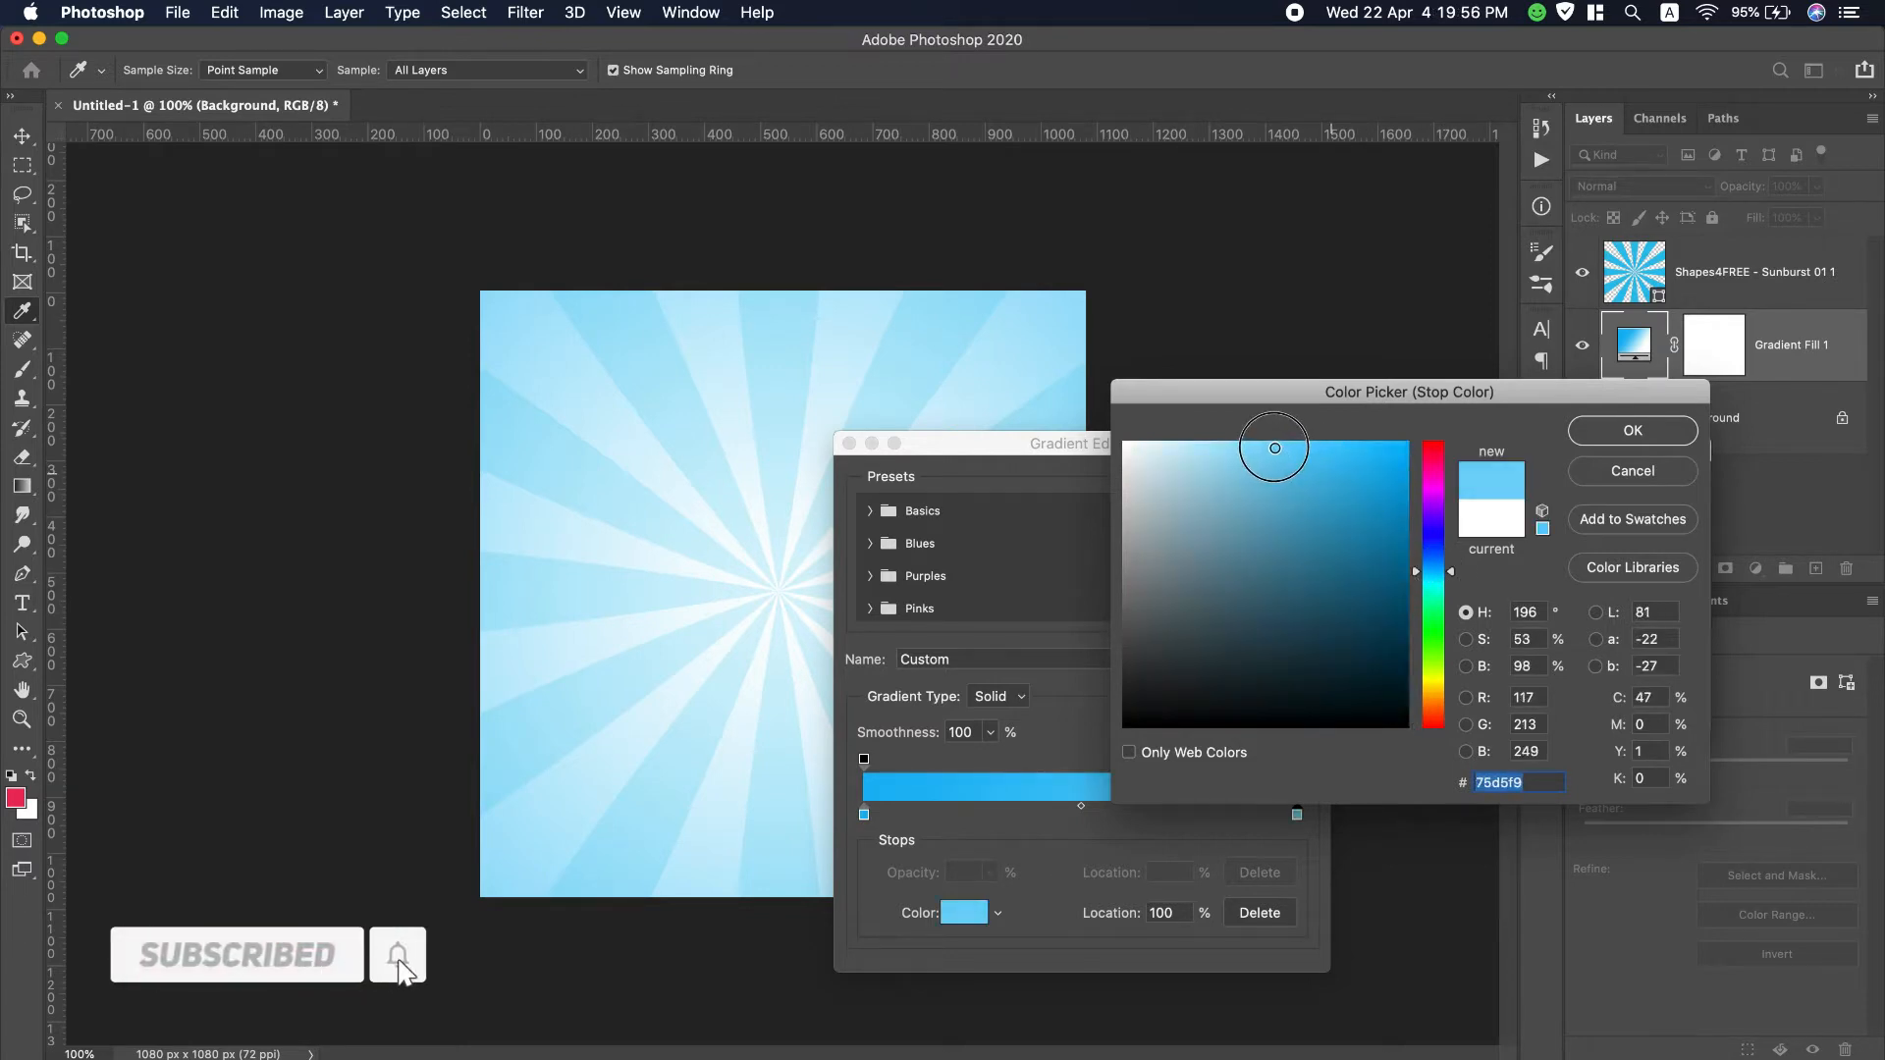
pyautogui.moveTo(1275, 448); pyautogui.dragTo(1253, 436)
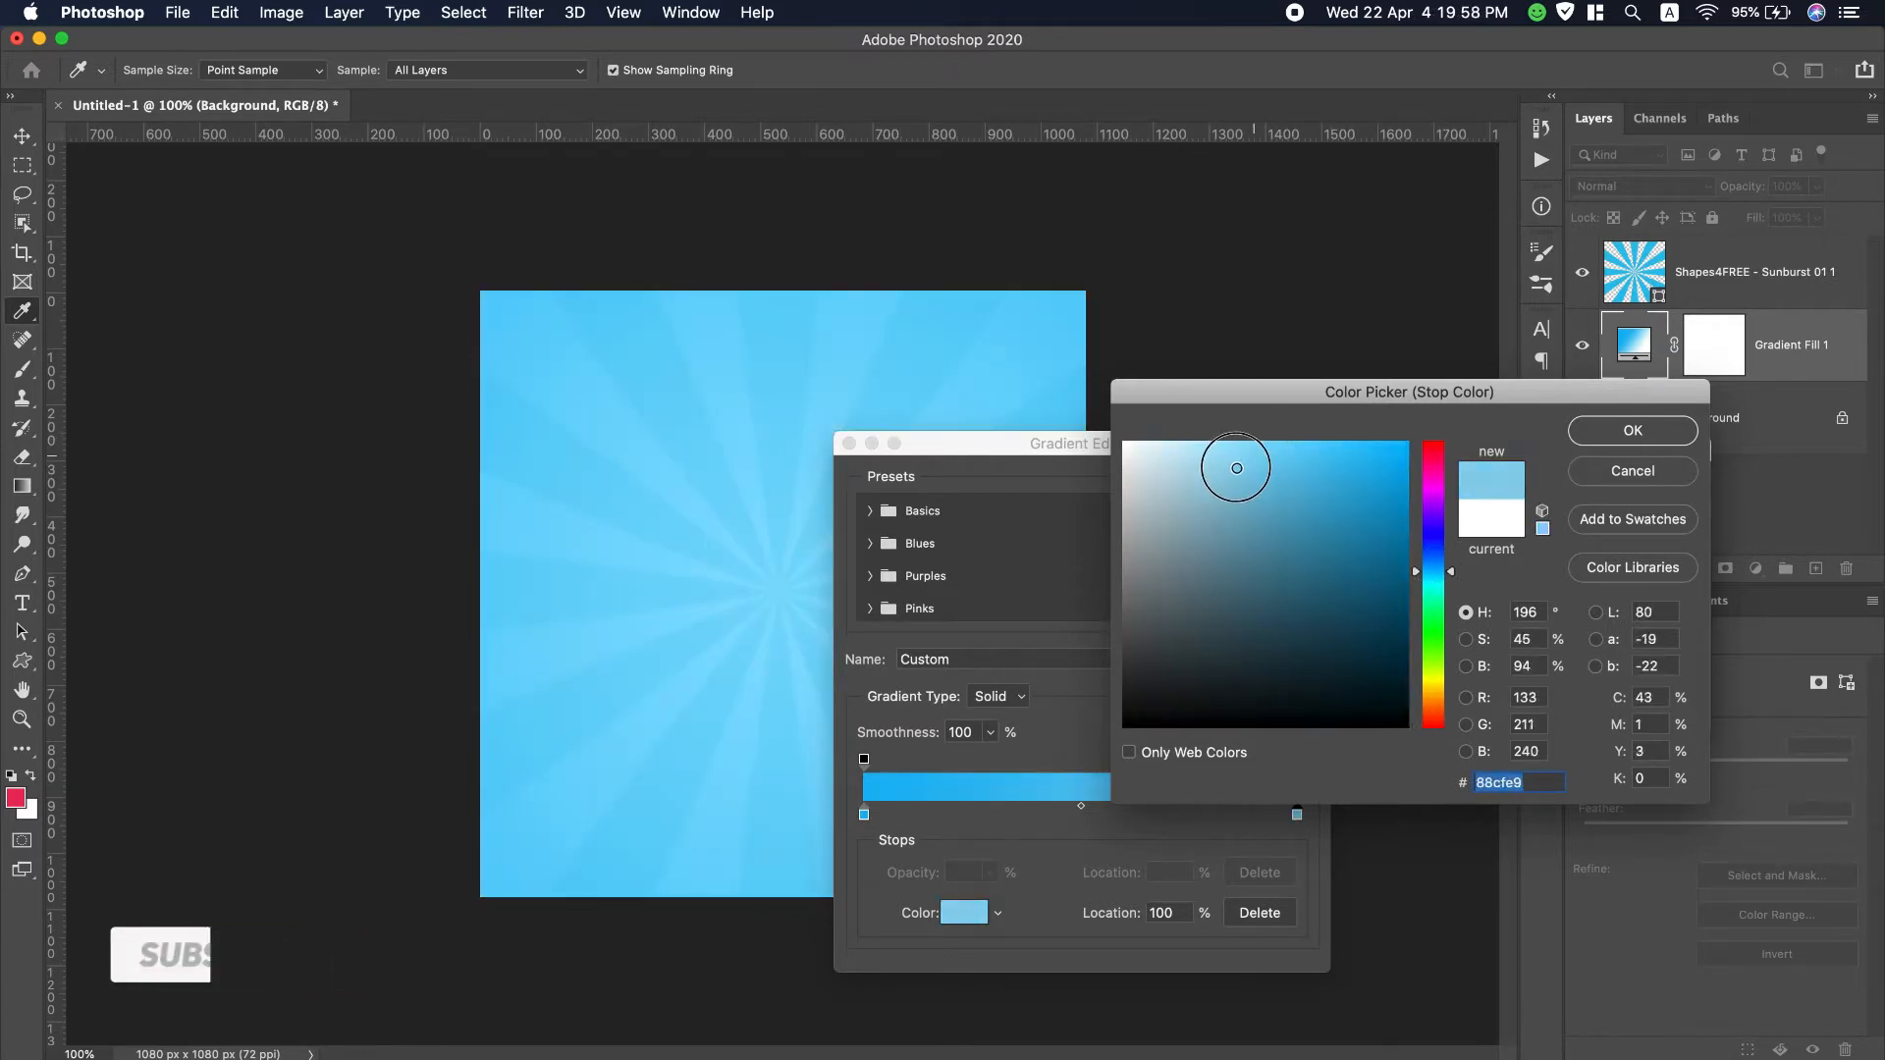
pyautogui.click(1191, 488)
pyautogui.moveTo(1241, 494)
pyautogui.mouseDown()
pyautogui.moveTo(1309, 475)
pyautogui.moveTo(1131, 500)
pyautogui.moveTo(1095, 405)
pyautogui.mouseUp()
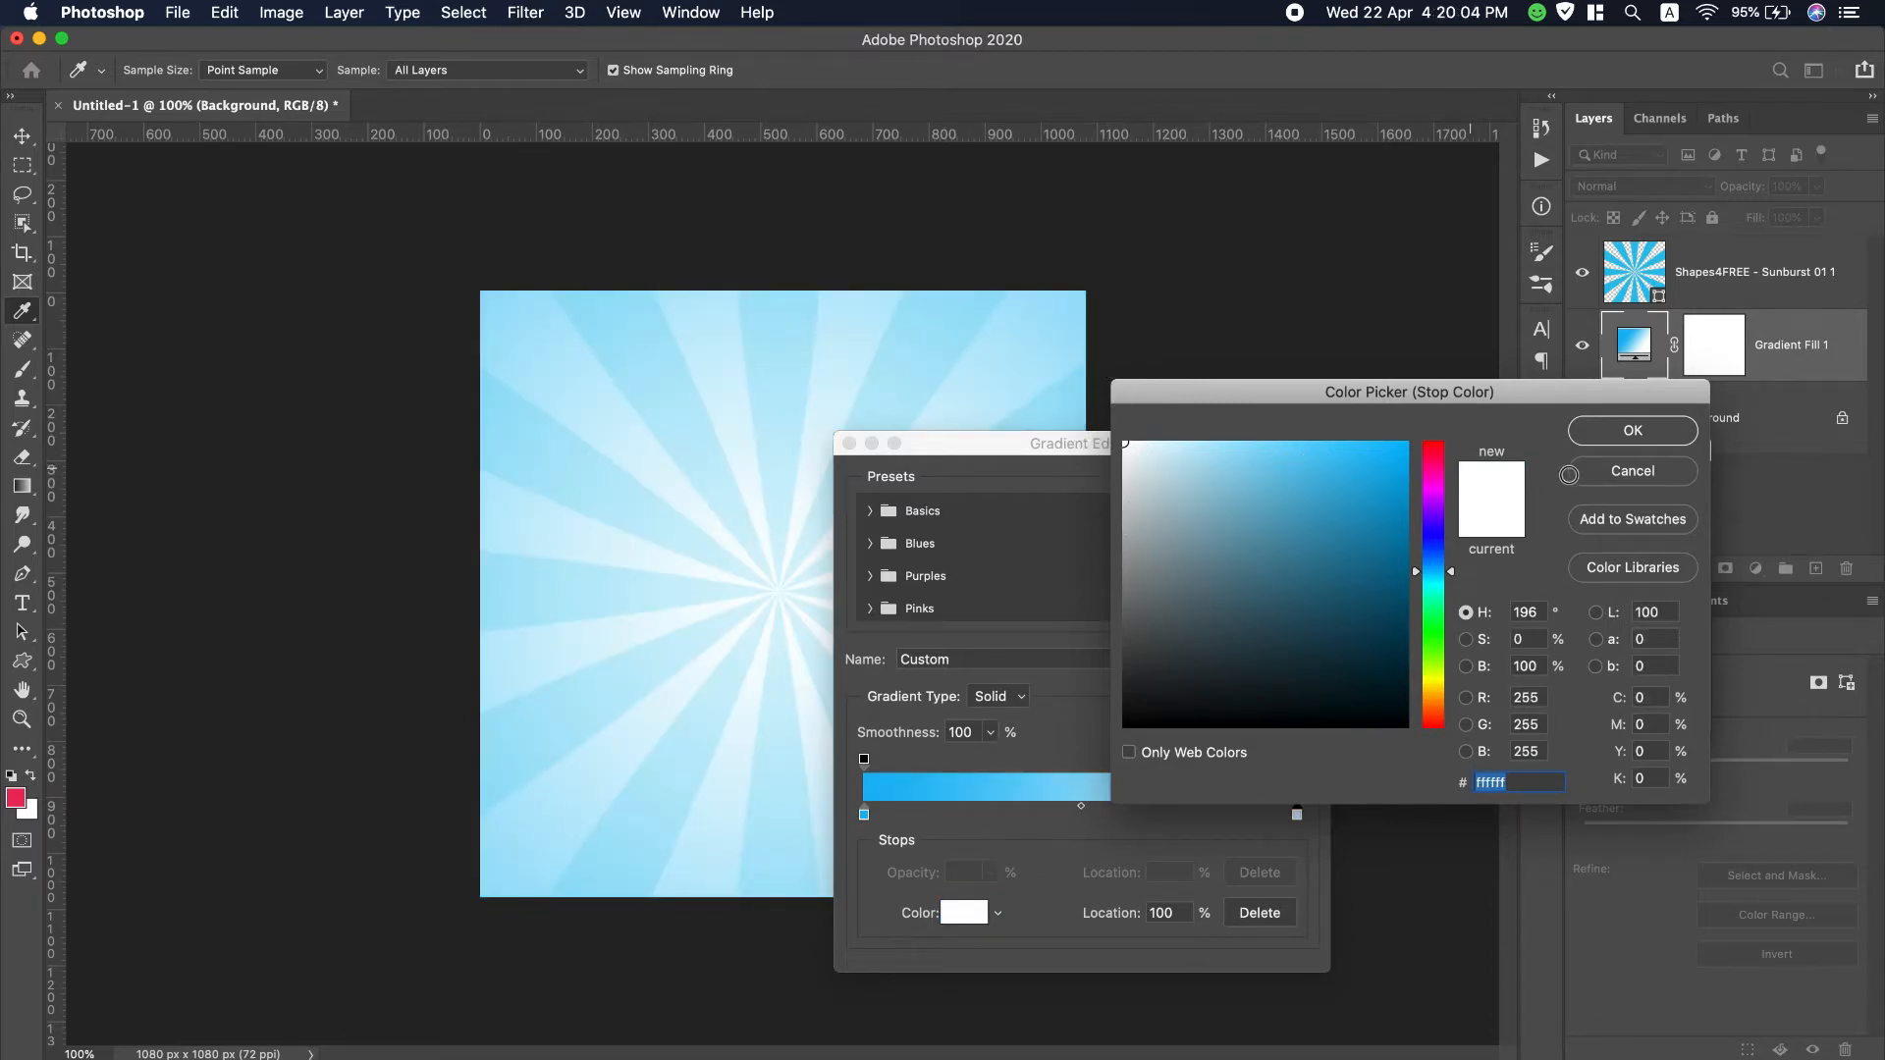
pyautogui.click(1631, 437)
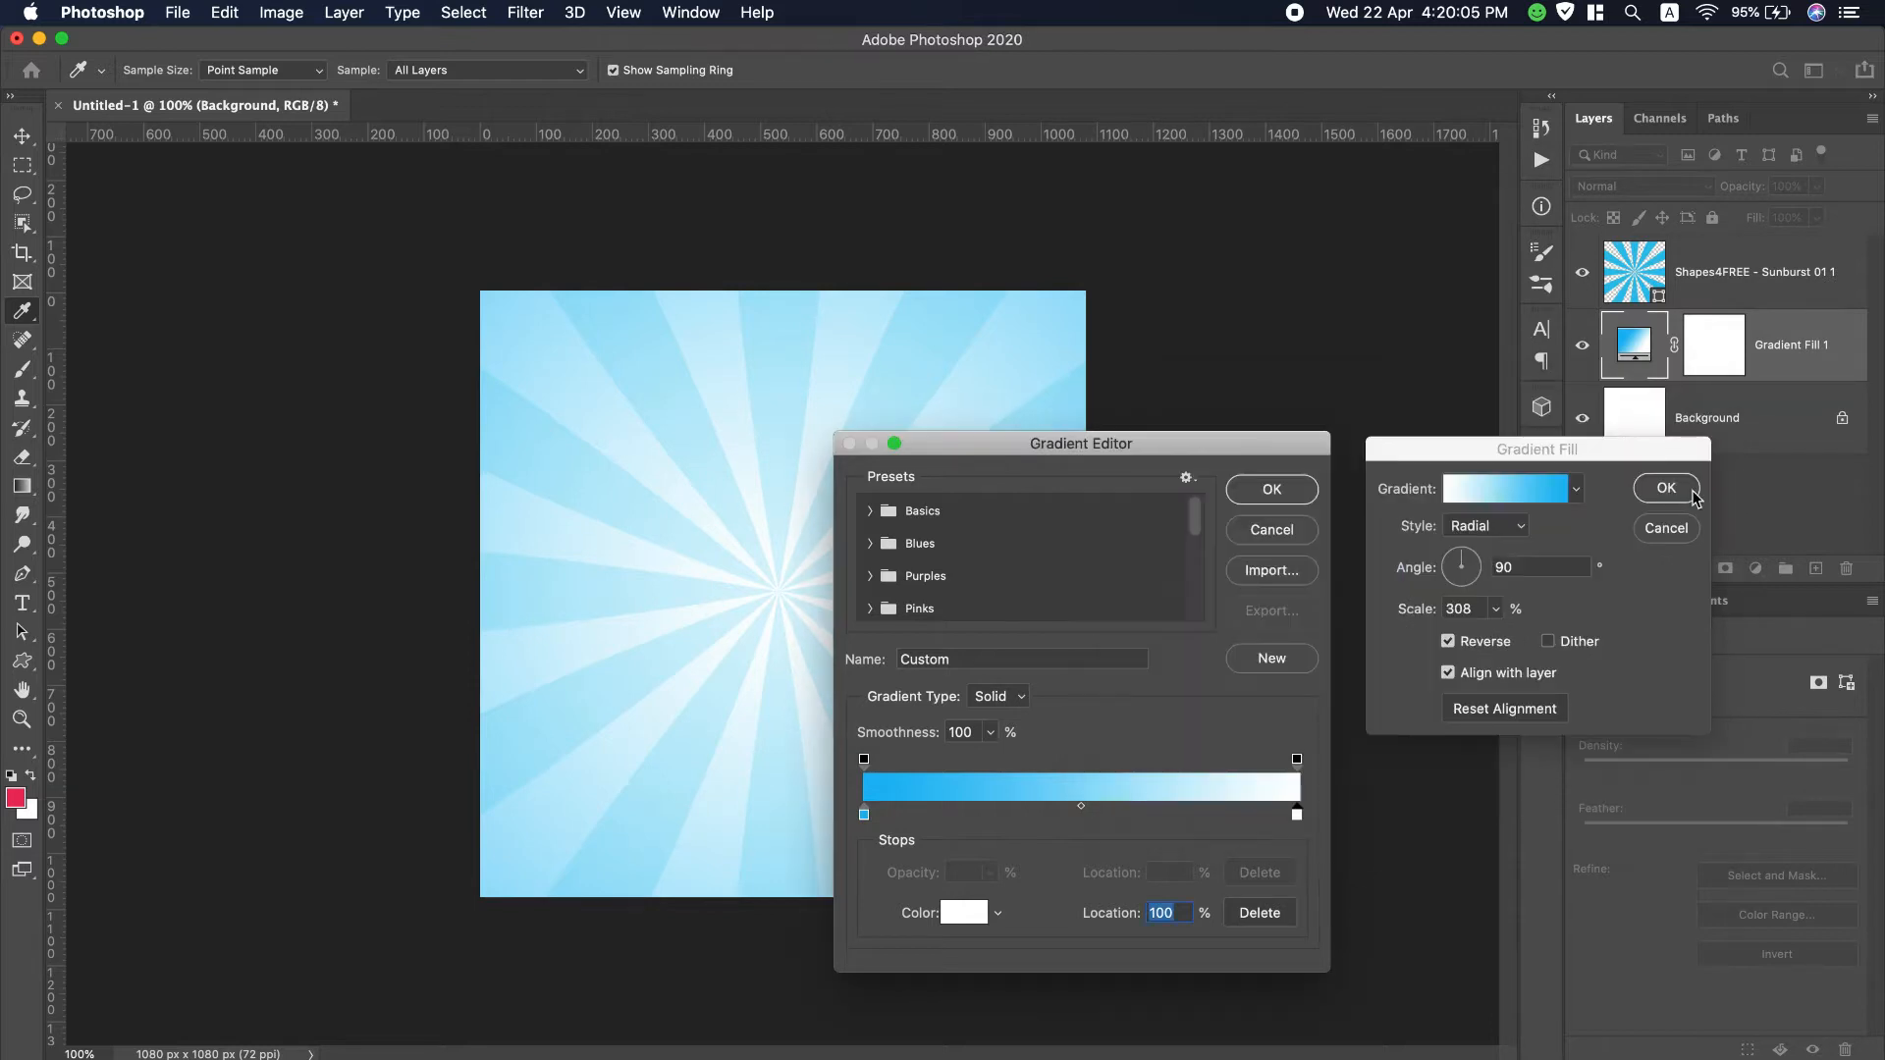
# Step: Apply the edited gradient and reduce the gradient layer's fill to 69%
pyautogui.click(1264, 489)
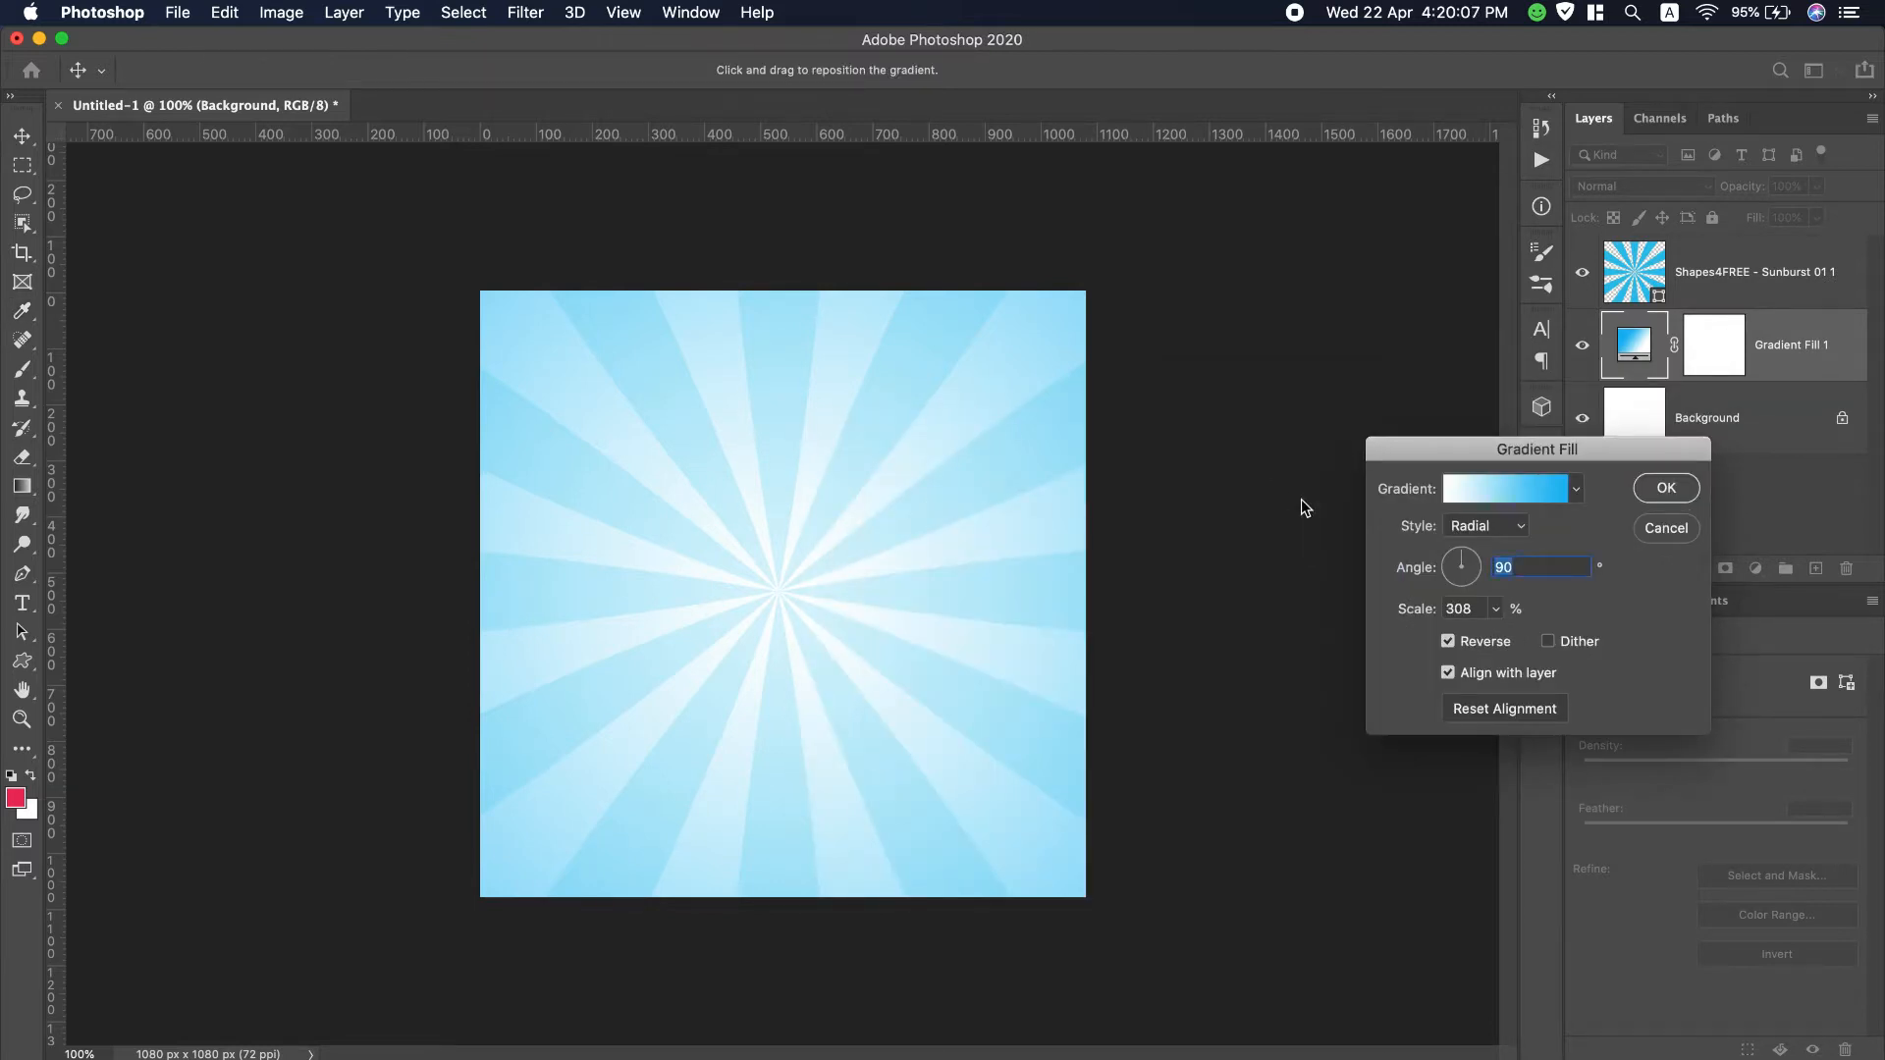
pyautogui.click(1666, 489)
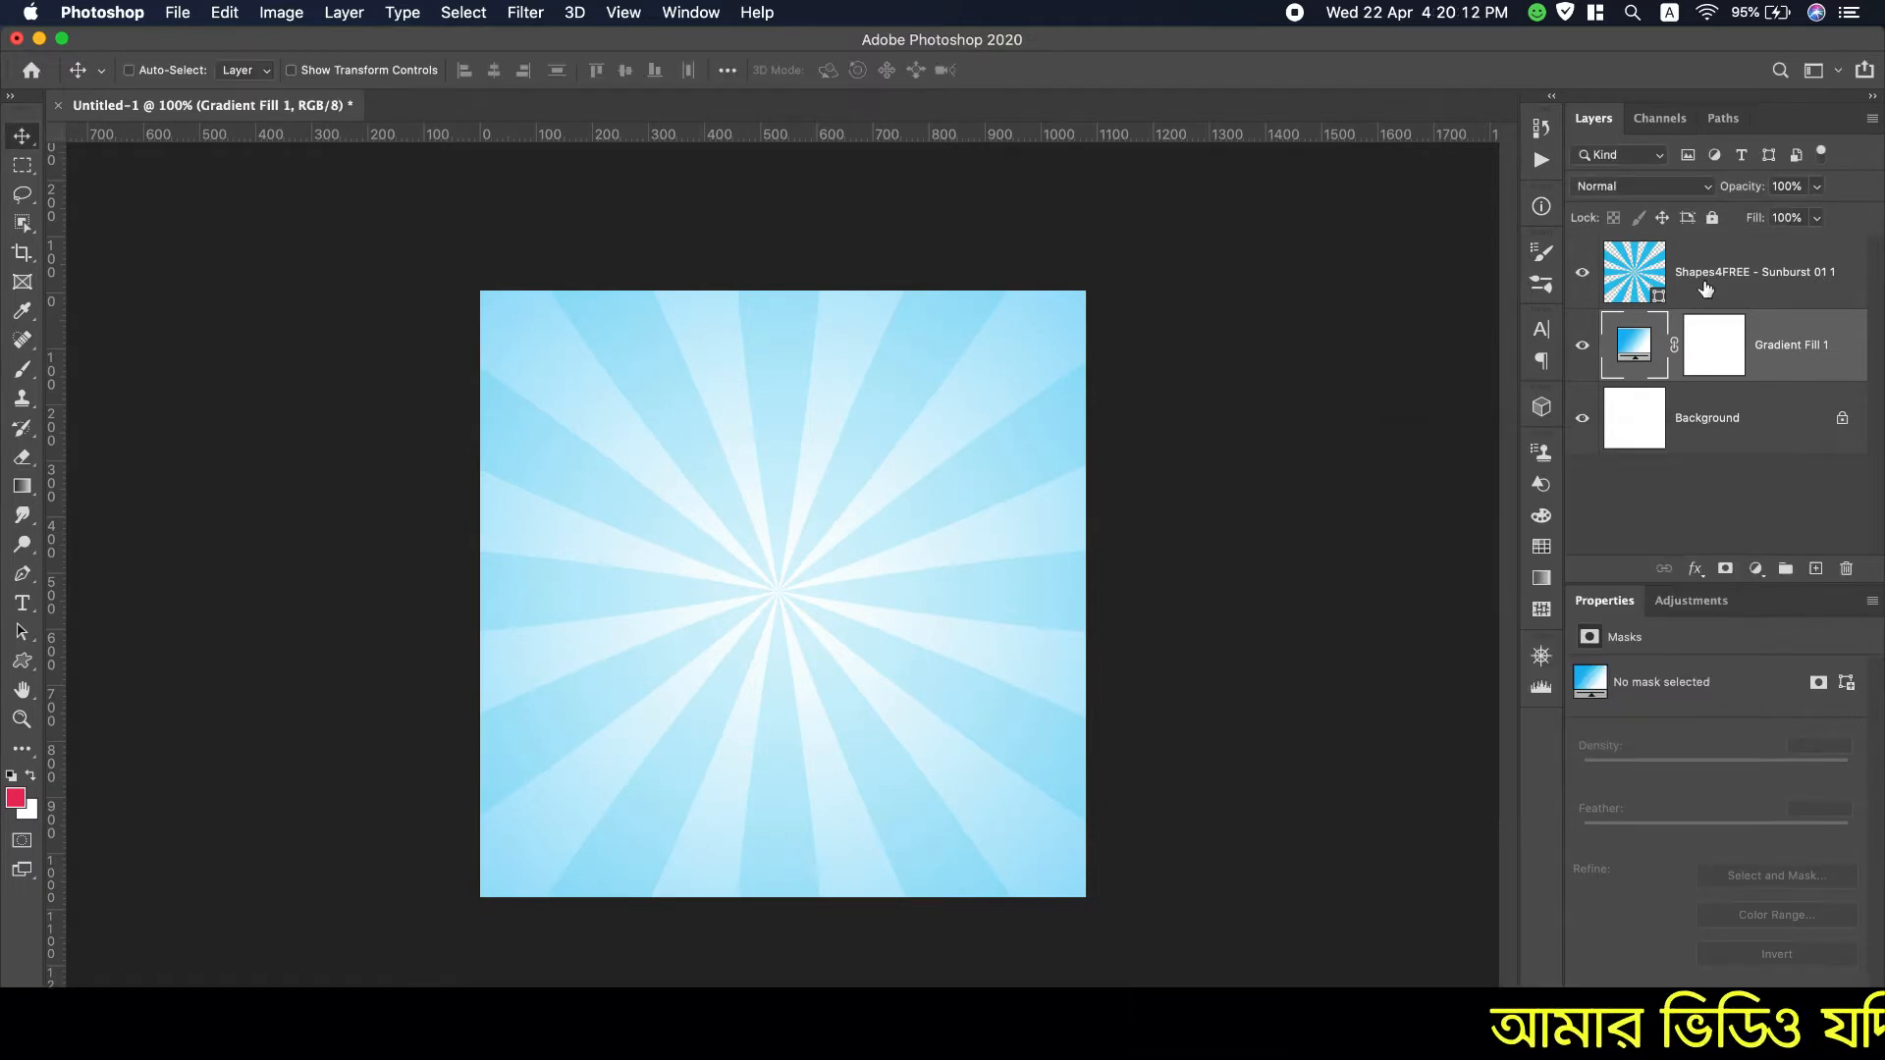
pyautogui.moveTo(1758, 227); pyautogui.dragTo(1727, 214)
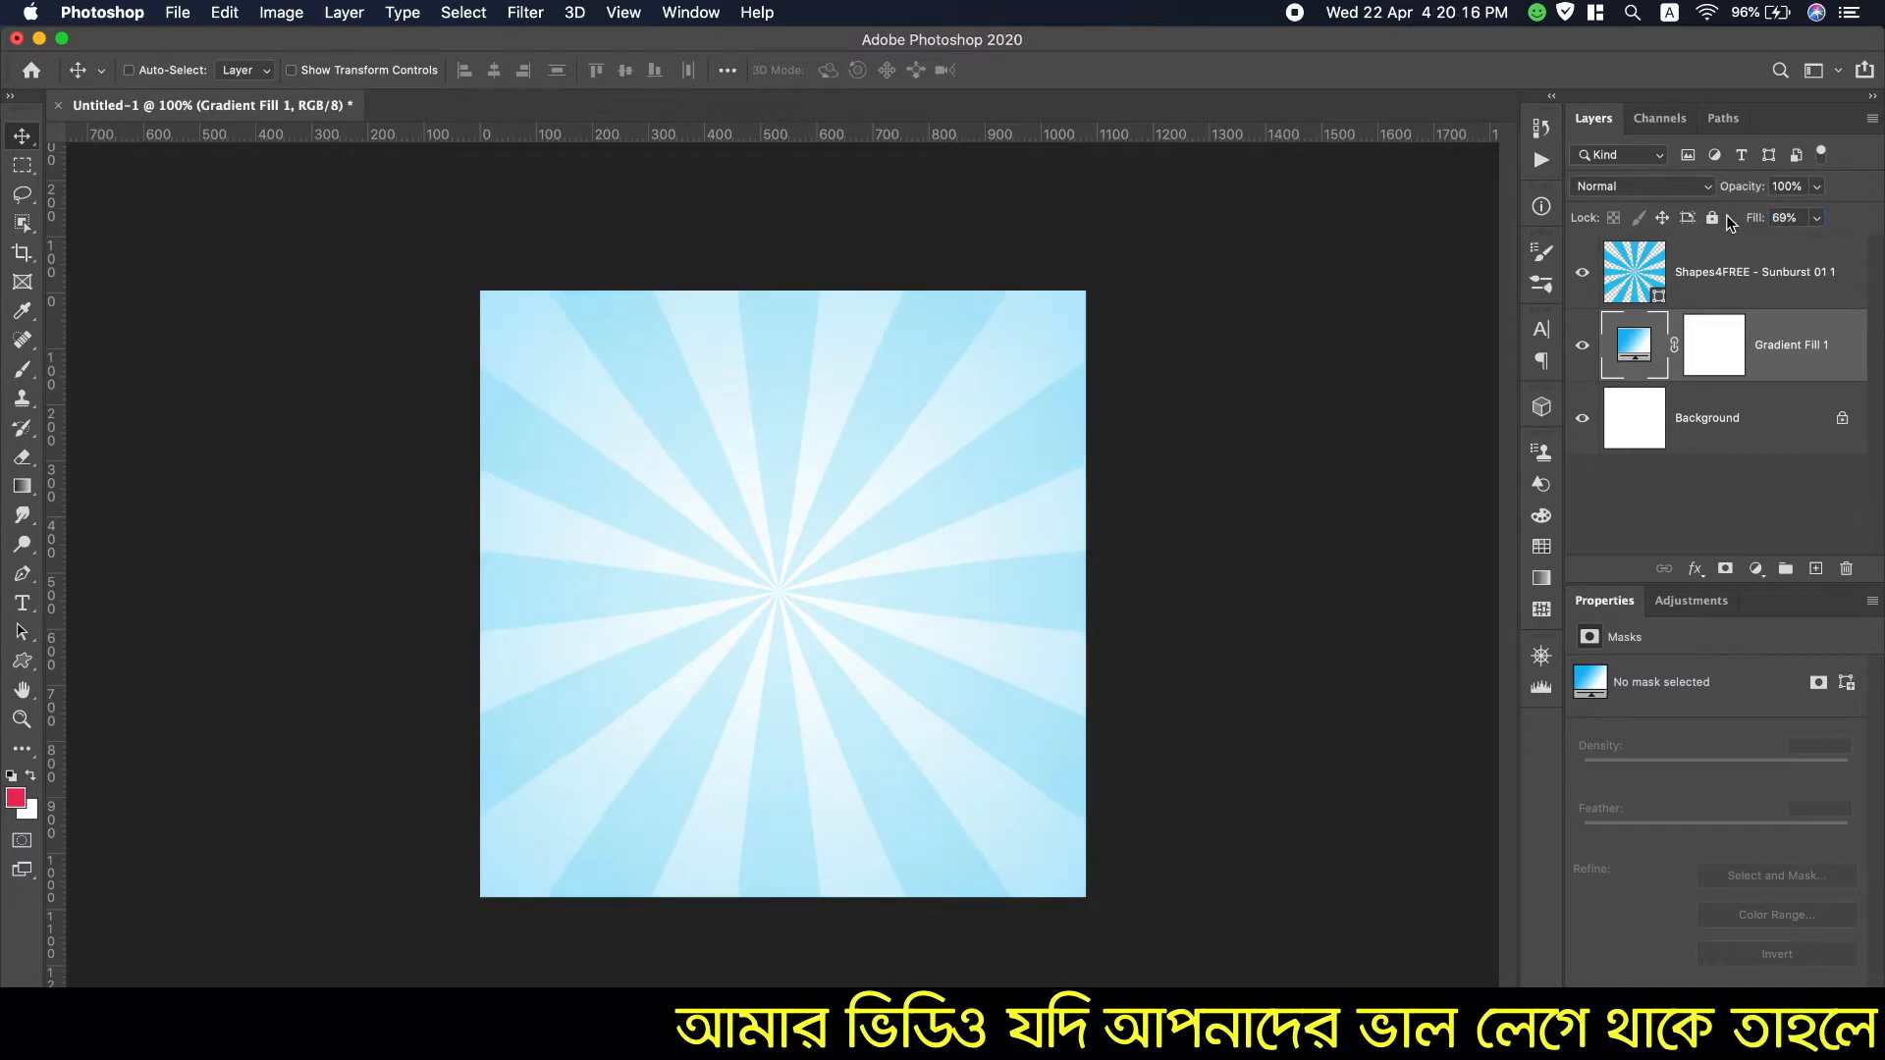
# Step: Place the cutout PNG of the woman wearing glasses from the Download folder as an embedded image above the sunburst layer
pyautogui.click(1733, 282)
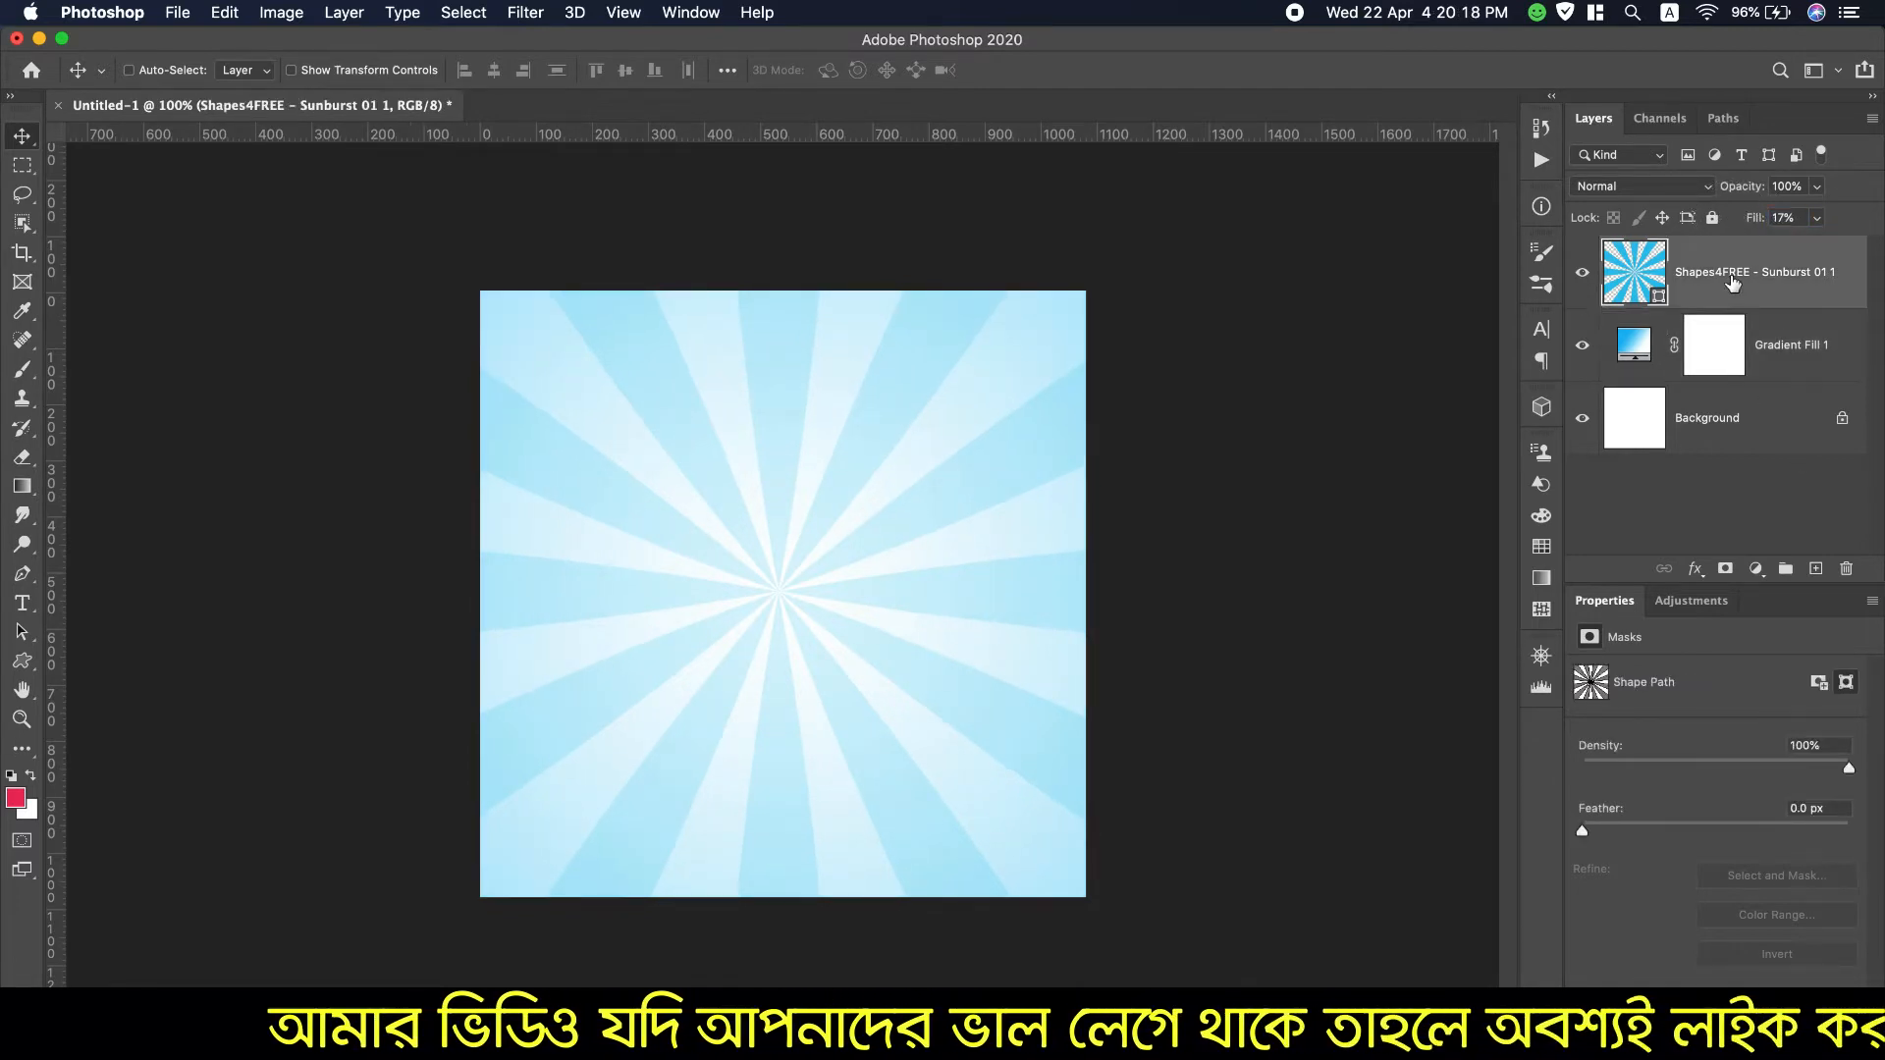
pyautogui.click(178, 12)
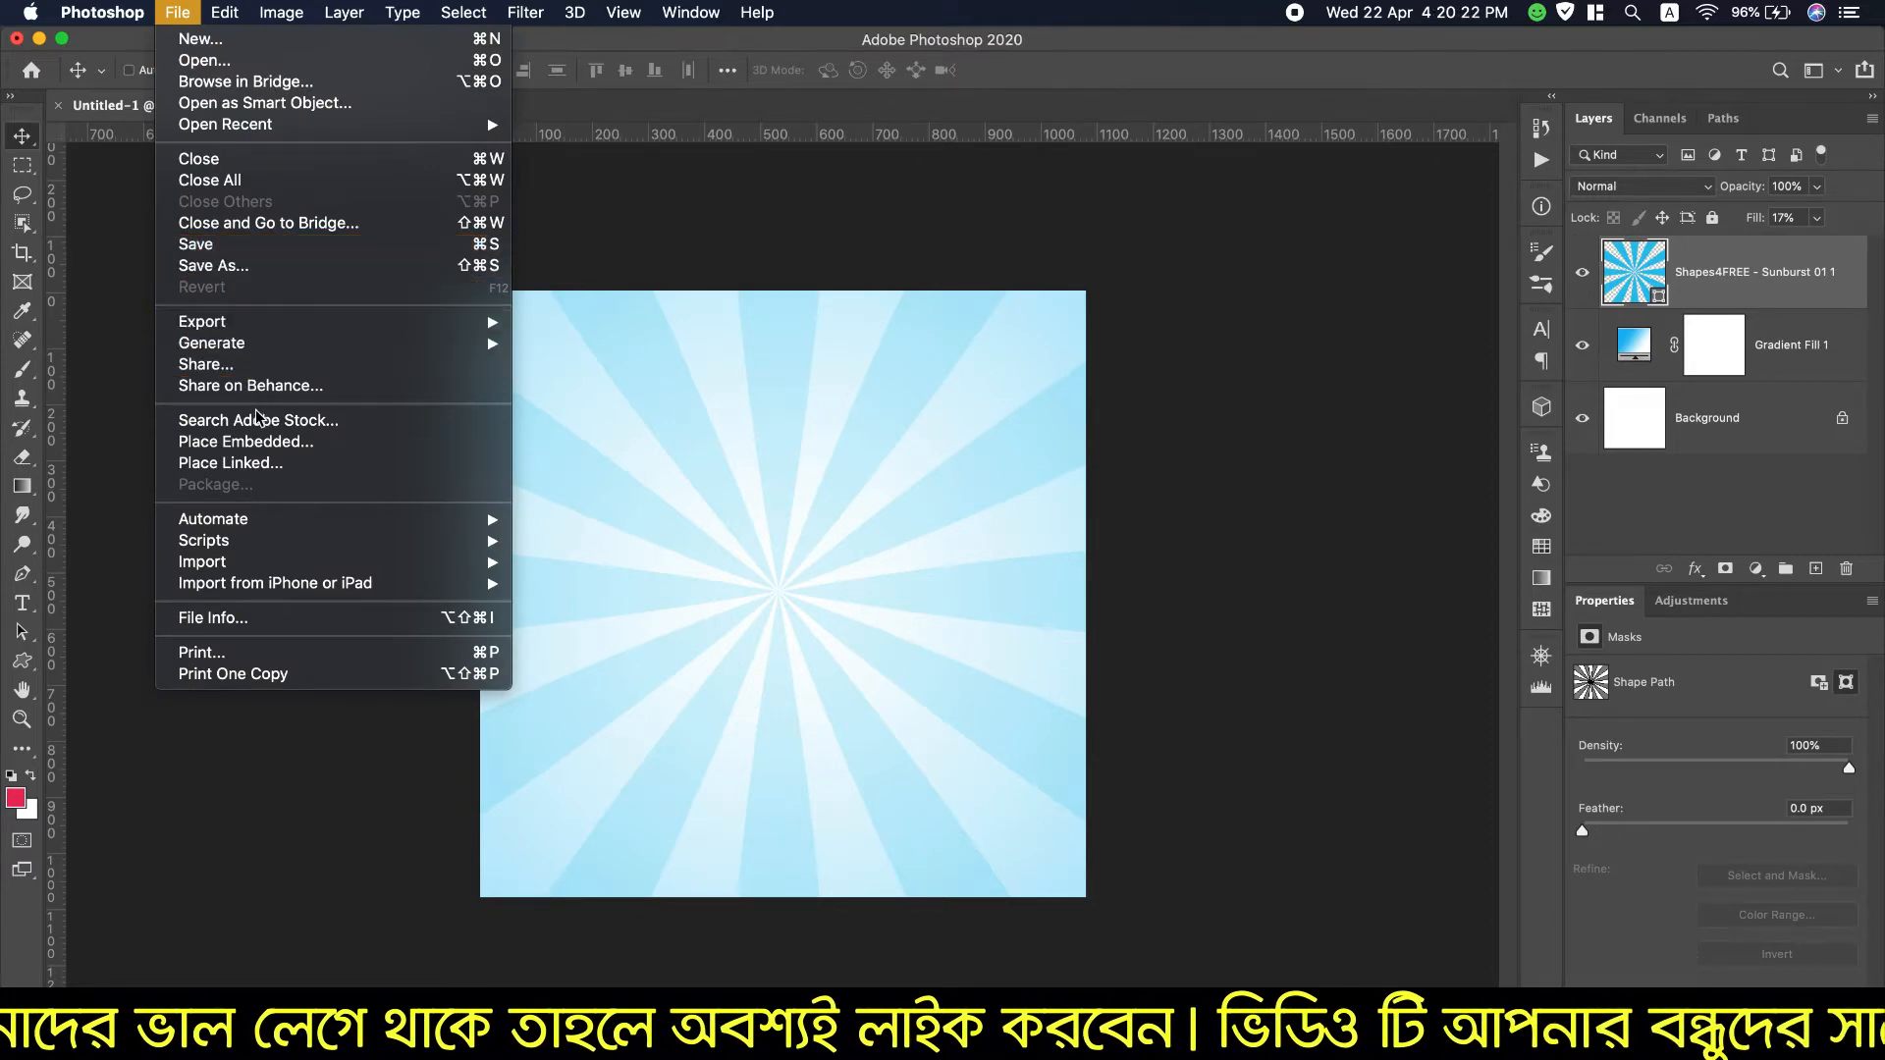
pyautogui.click(1332, 533)
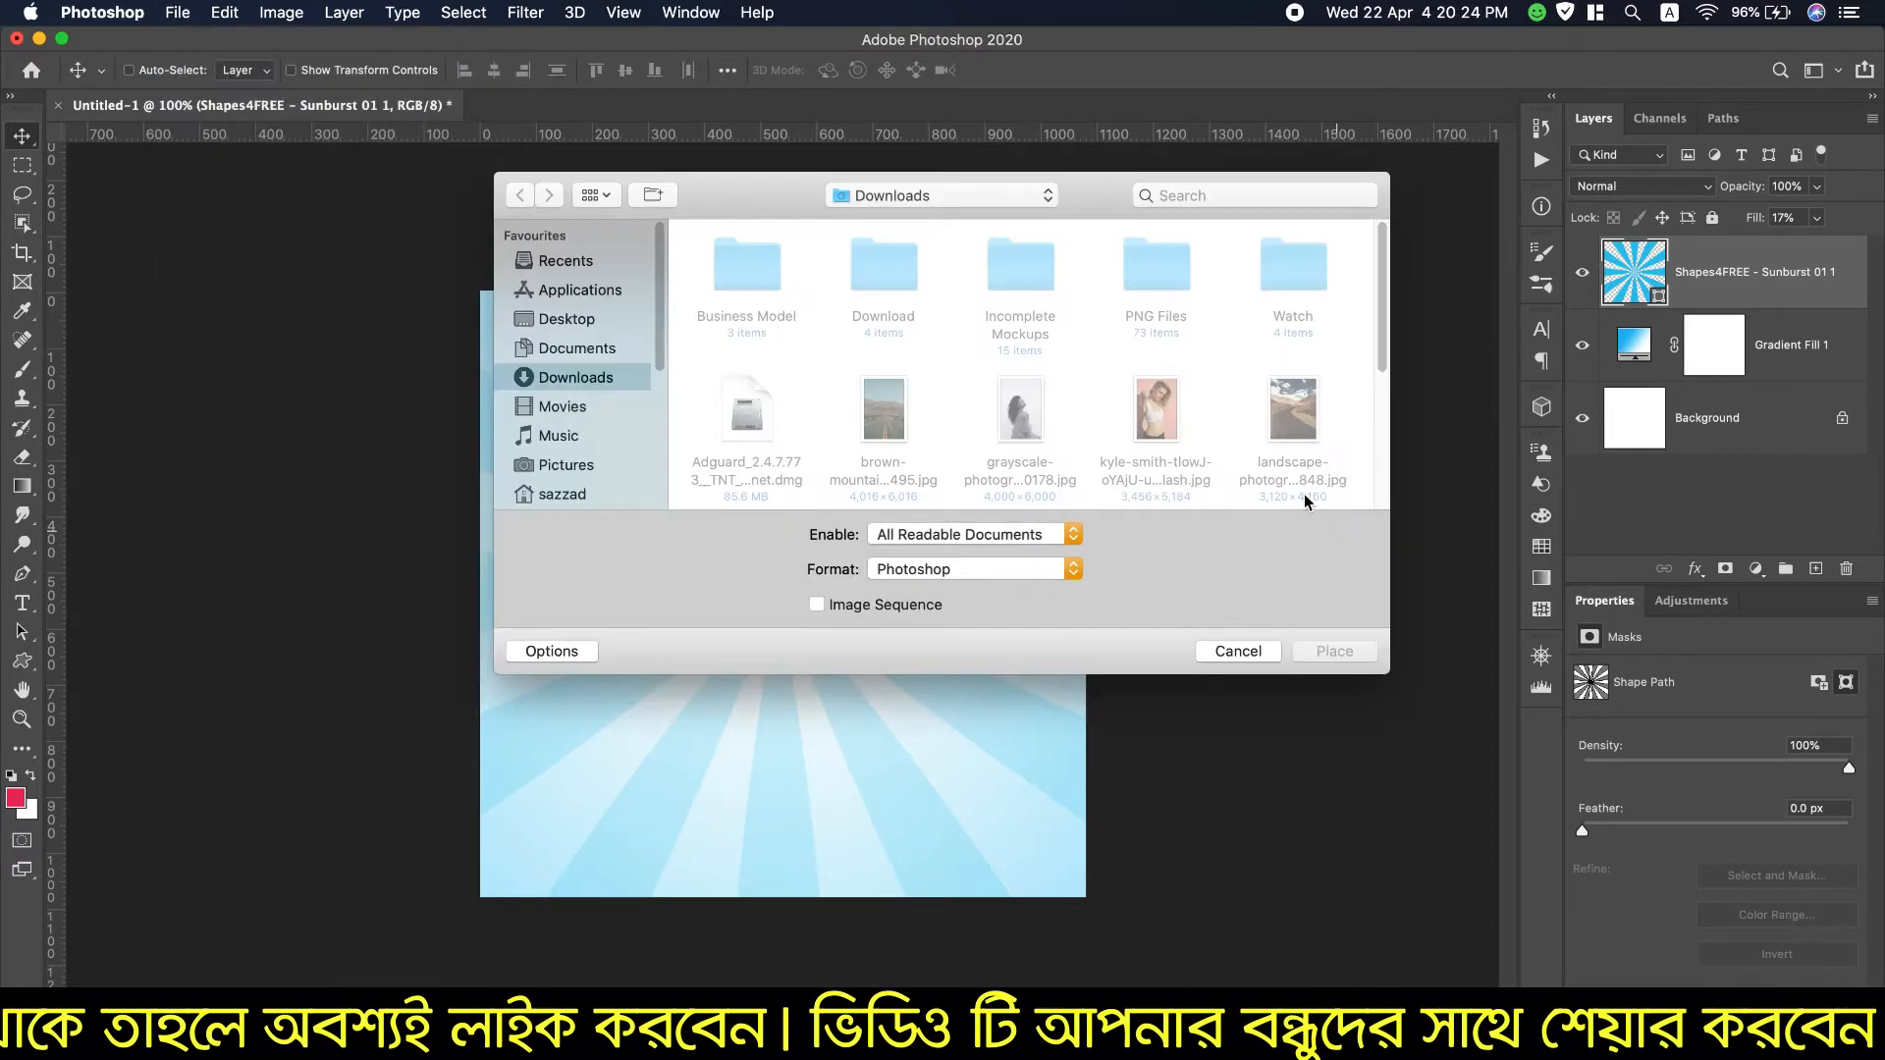
pyautogui.doubleClick(872, 280)
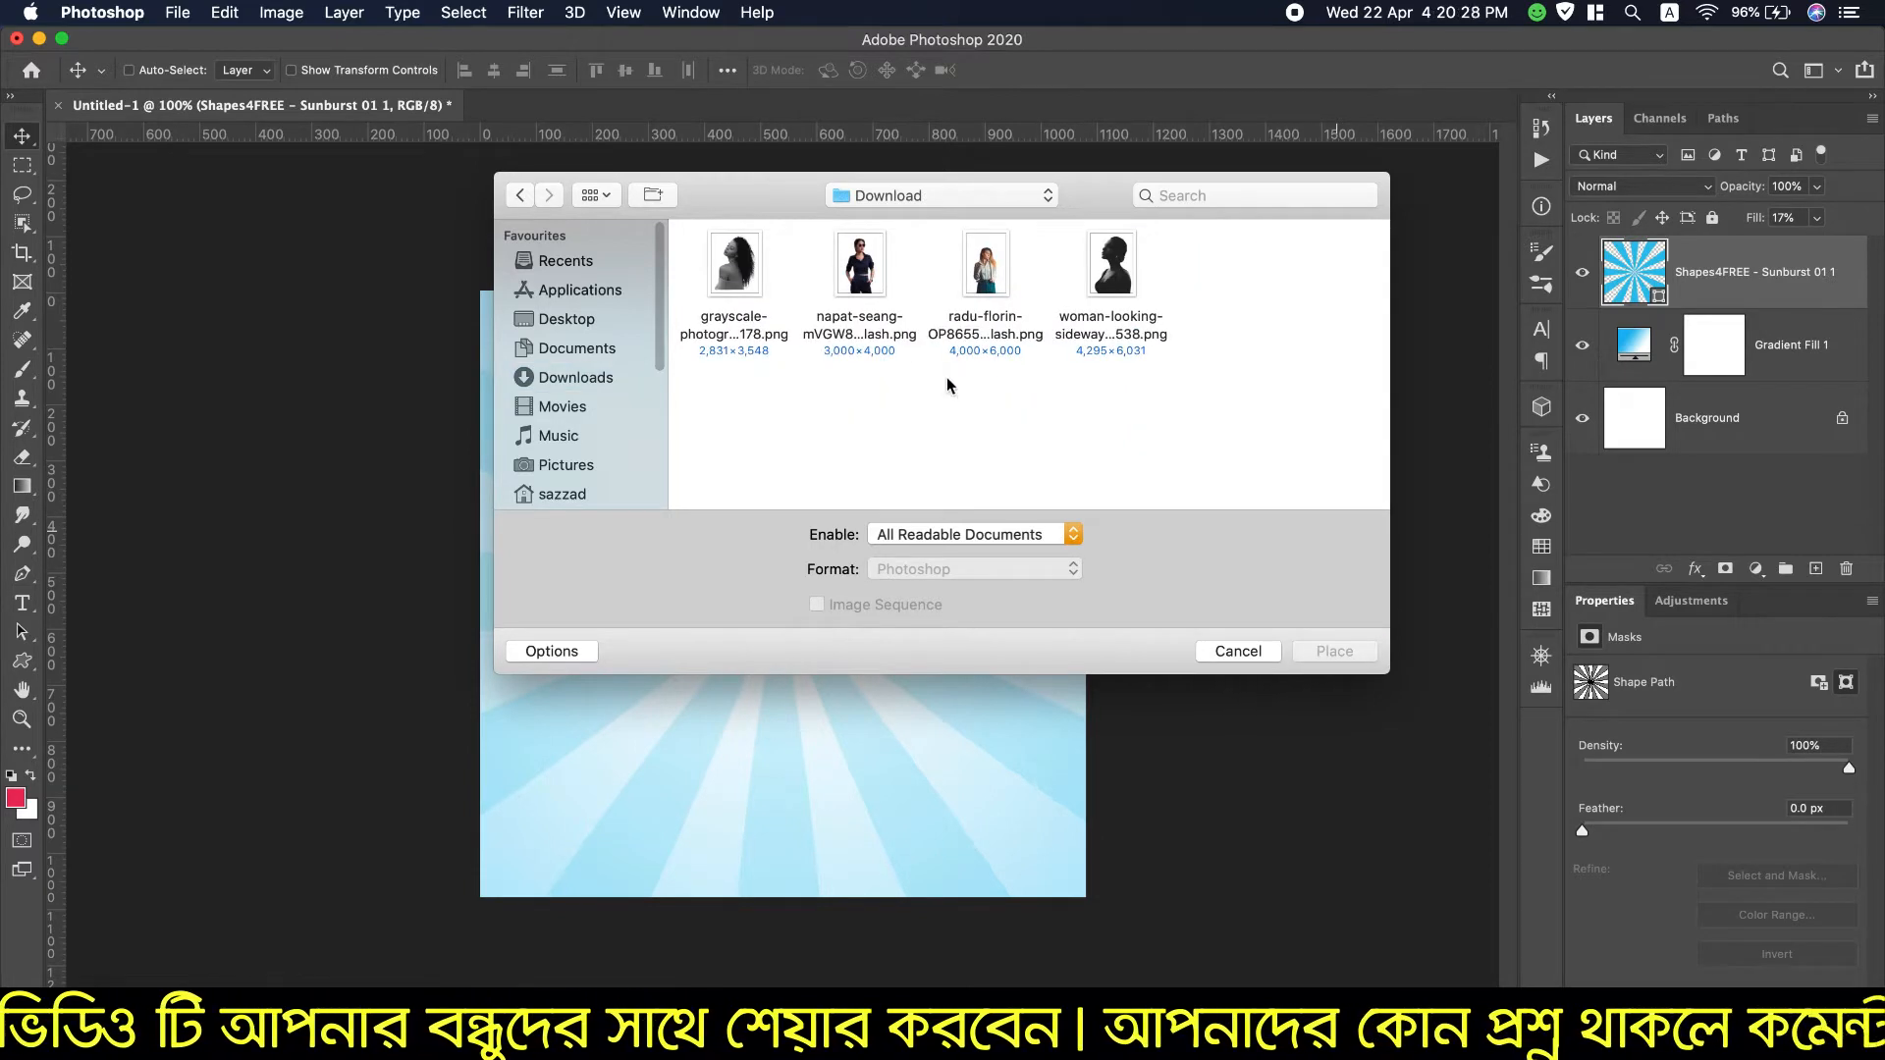
pyautogui.doubleClick(992, 290)
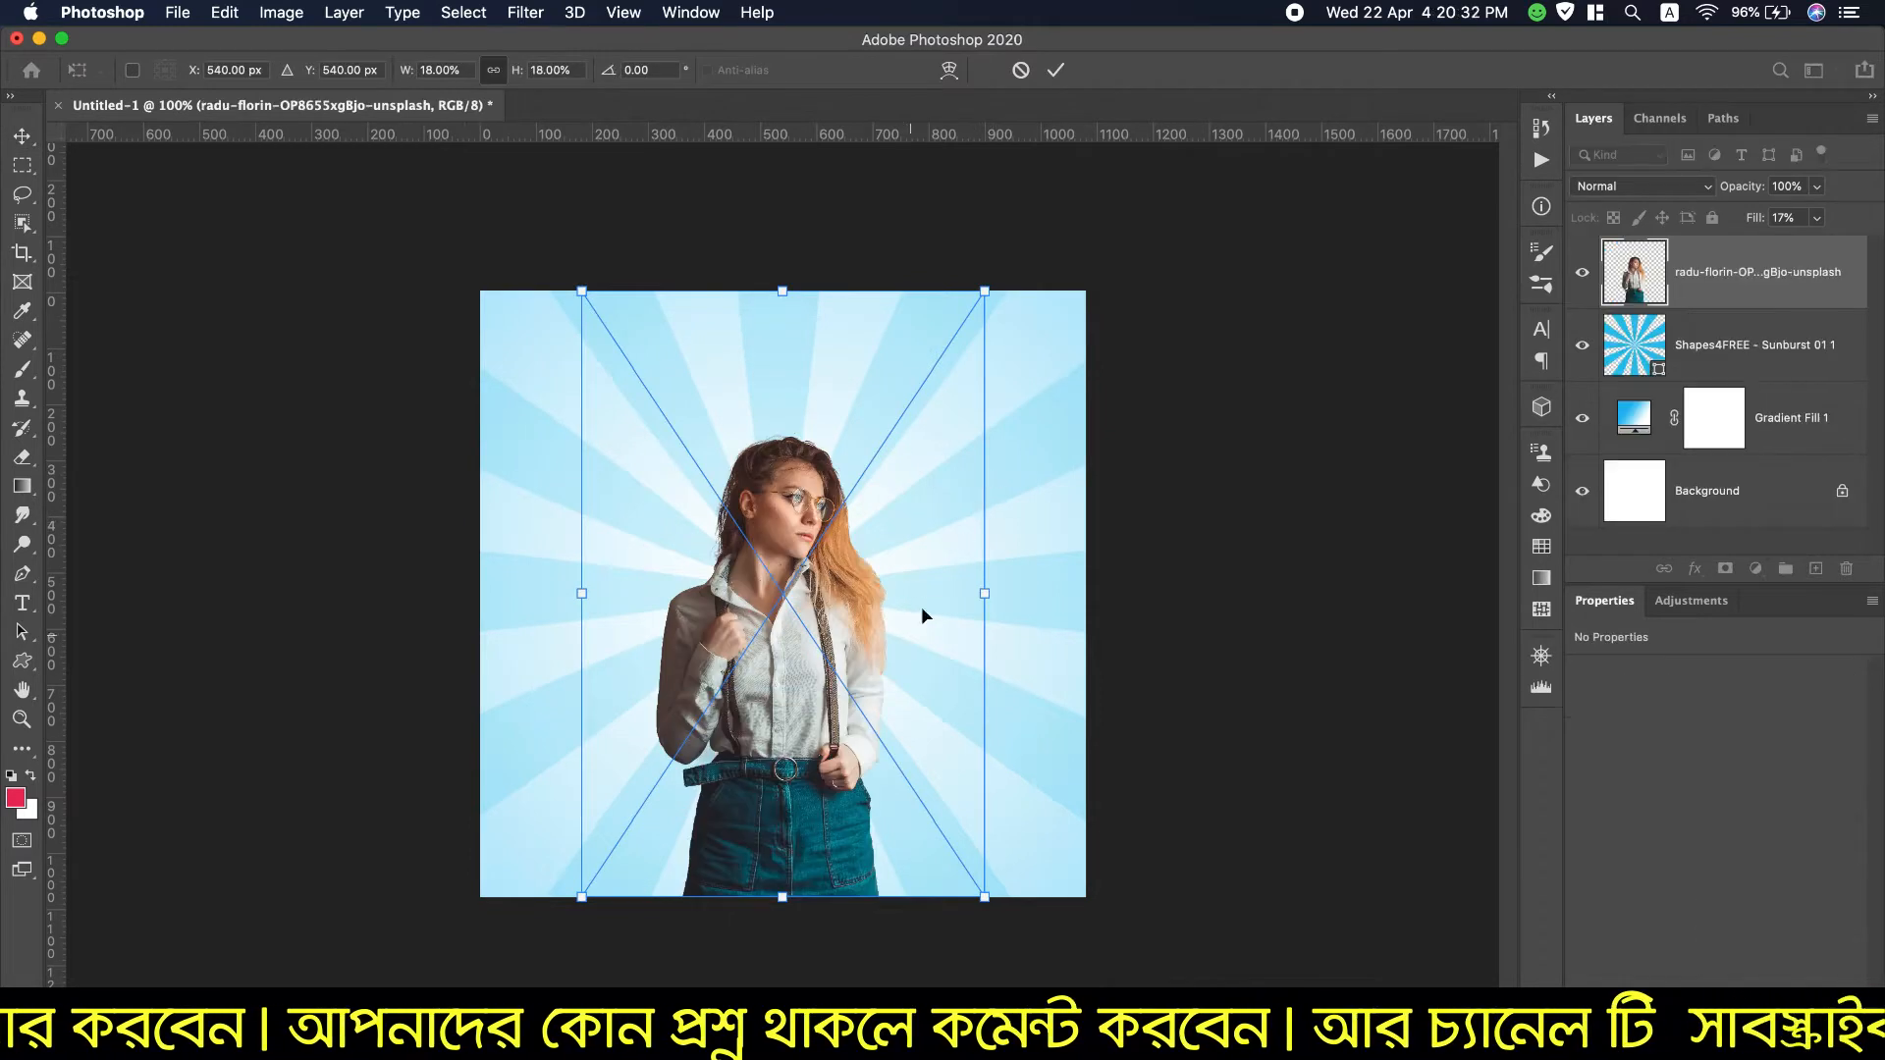
# Step: Scale the placed woman to about 23.69% and position her in the left half of the canvas, extending past its lower edge
pyautogui.moveTo(986, 292); pyautogui.dragTo(1031, 219)
pyautogui.moveTo(827, 634); pyautogui.dragTo(673, 640)
pyautogui.moveTo(887, 225); pyautogui.dragTo(924, 160)
pyautogui.moveTo(668, 620); pyautogui.dragTo(674, 621)
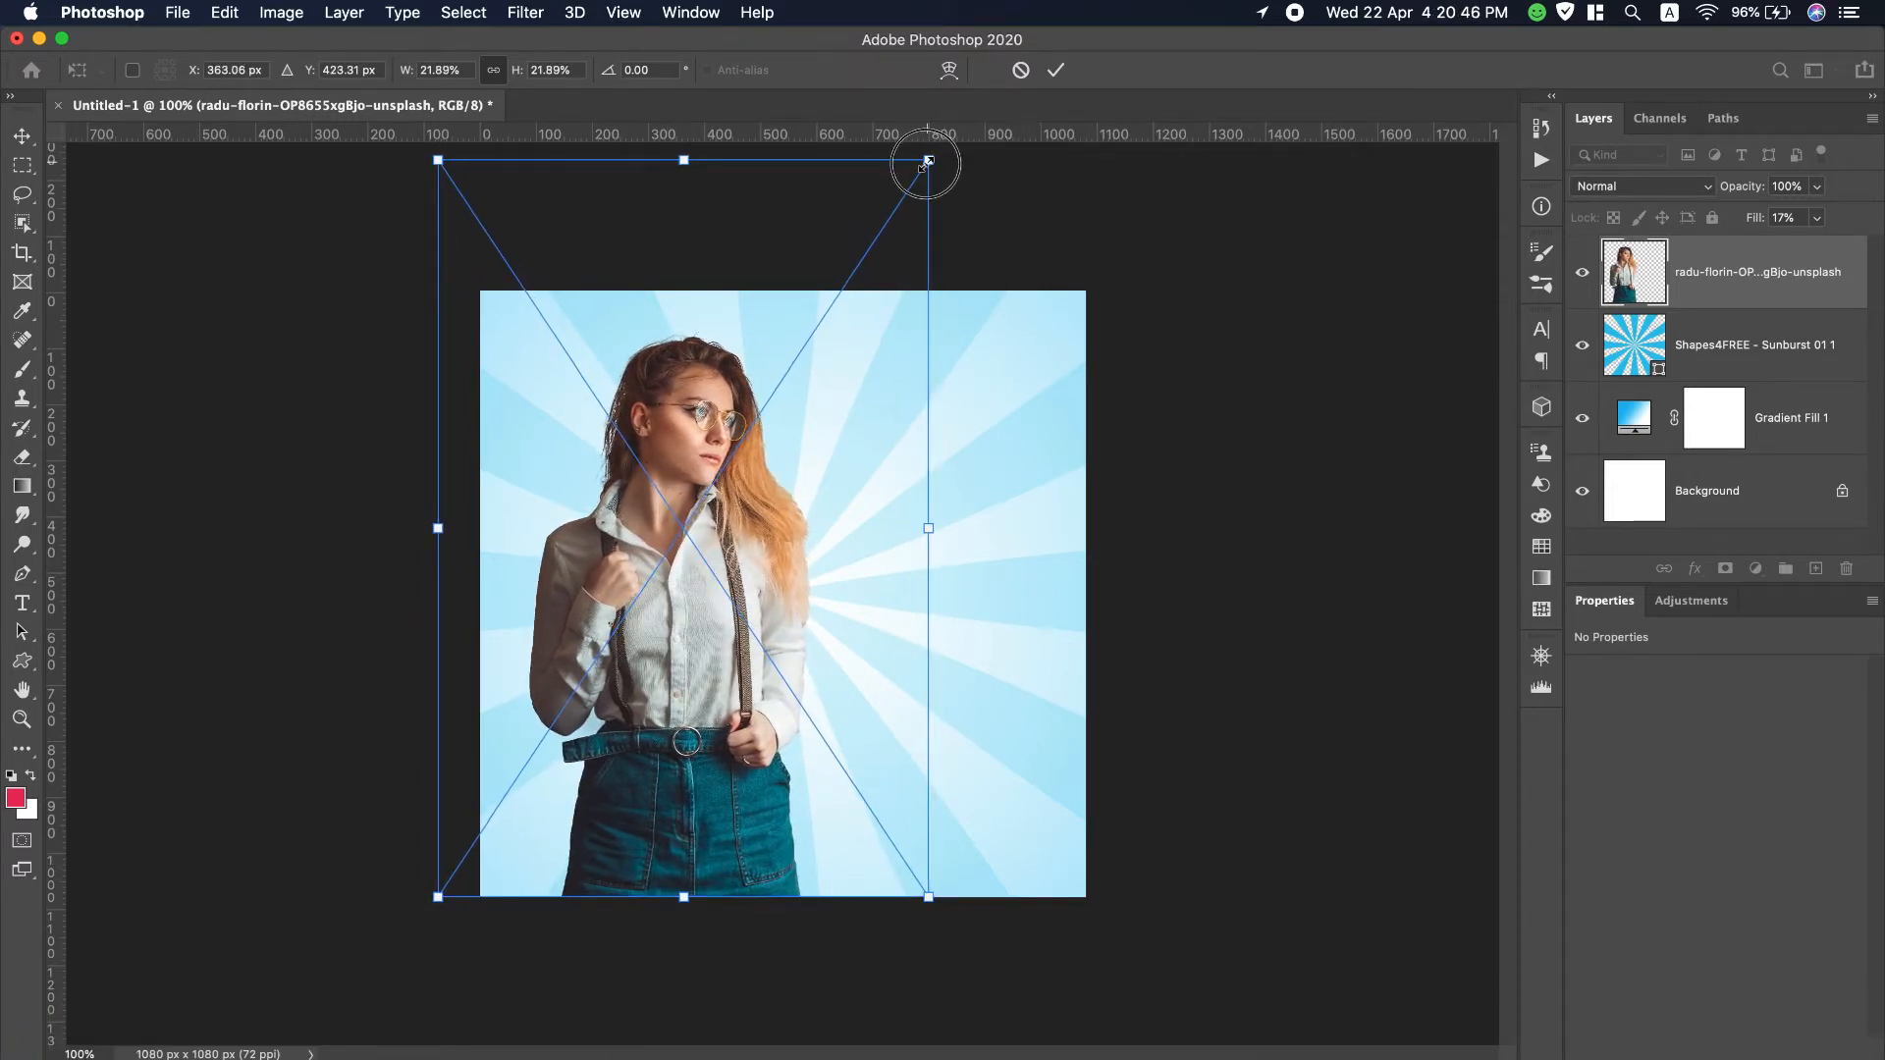
pyautogui.moveTo(928, 160); pyautogui.dragTo(861, 261)
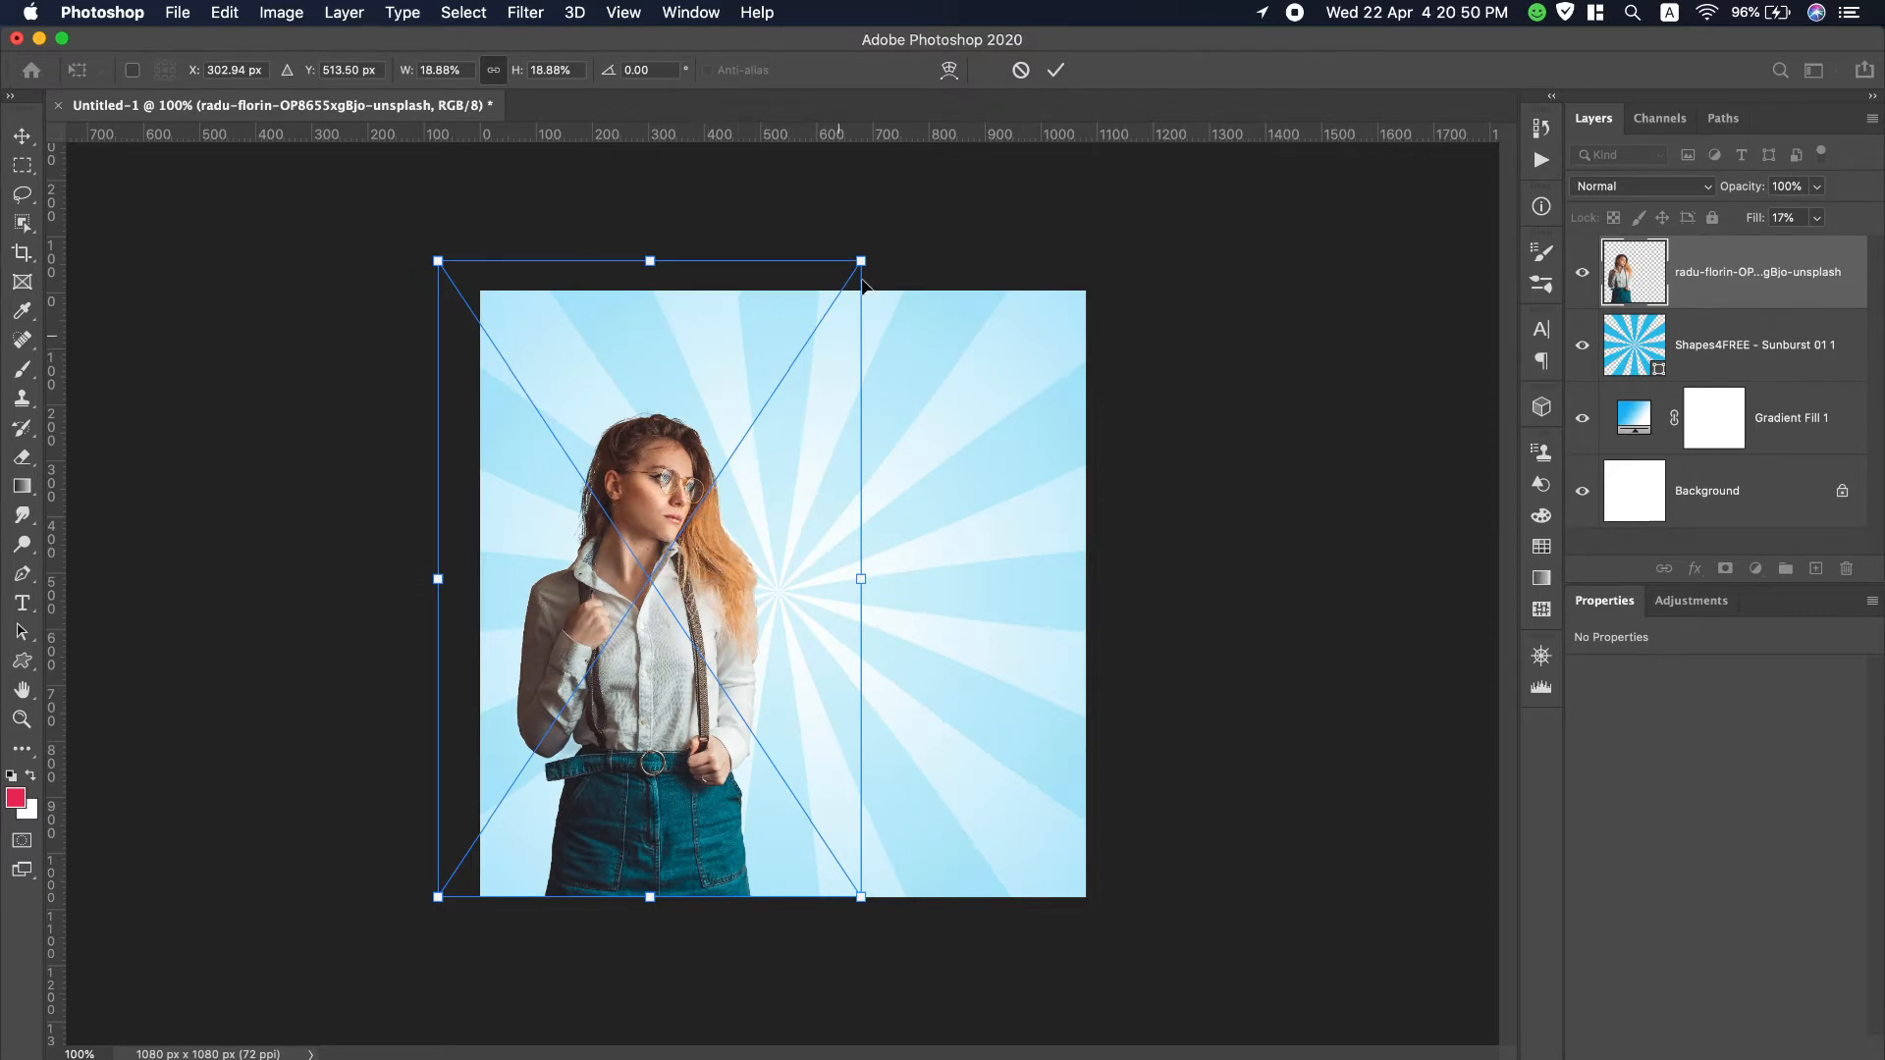
pyautogui.moveTo(863, 260); pyautogui.dragTo(997, 224)
pyautogui.moveTo(698, 625)
pyautogui.mouseDown()
pyautogui.moveTo(678, 650)
pyautogui.moveTo(698, 639)
pyautogui.mouseUp()
pyautogui.moveTo(911, 207); pyautogui.dragTo(1020, 163)
pyautogui.moveTo(693, 605); pyautogui.dragTo(674, 606)
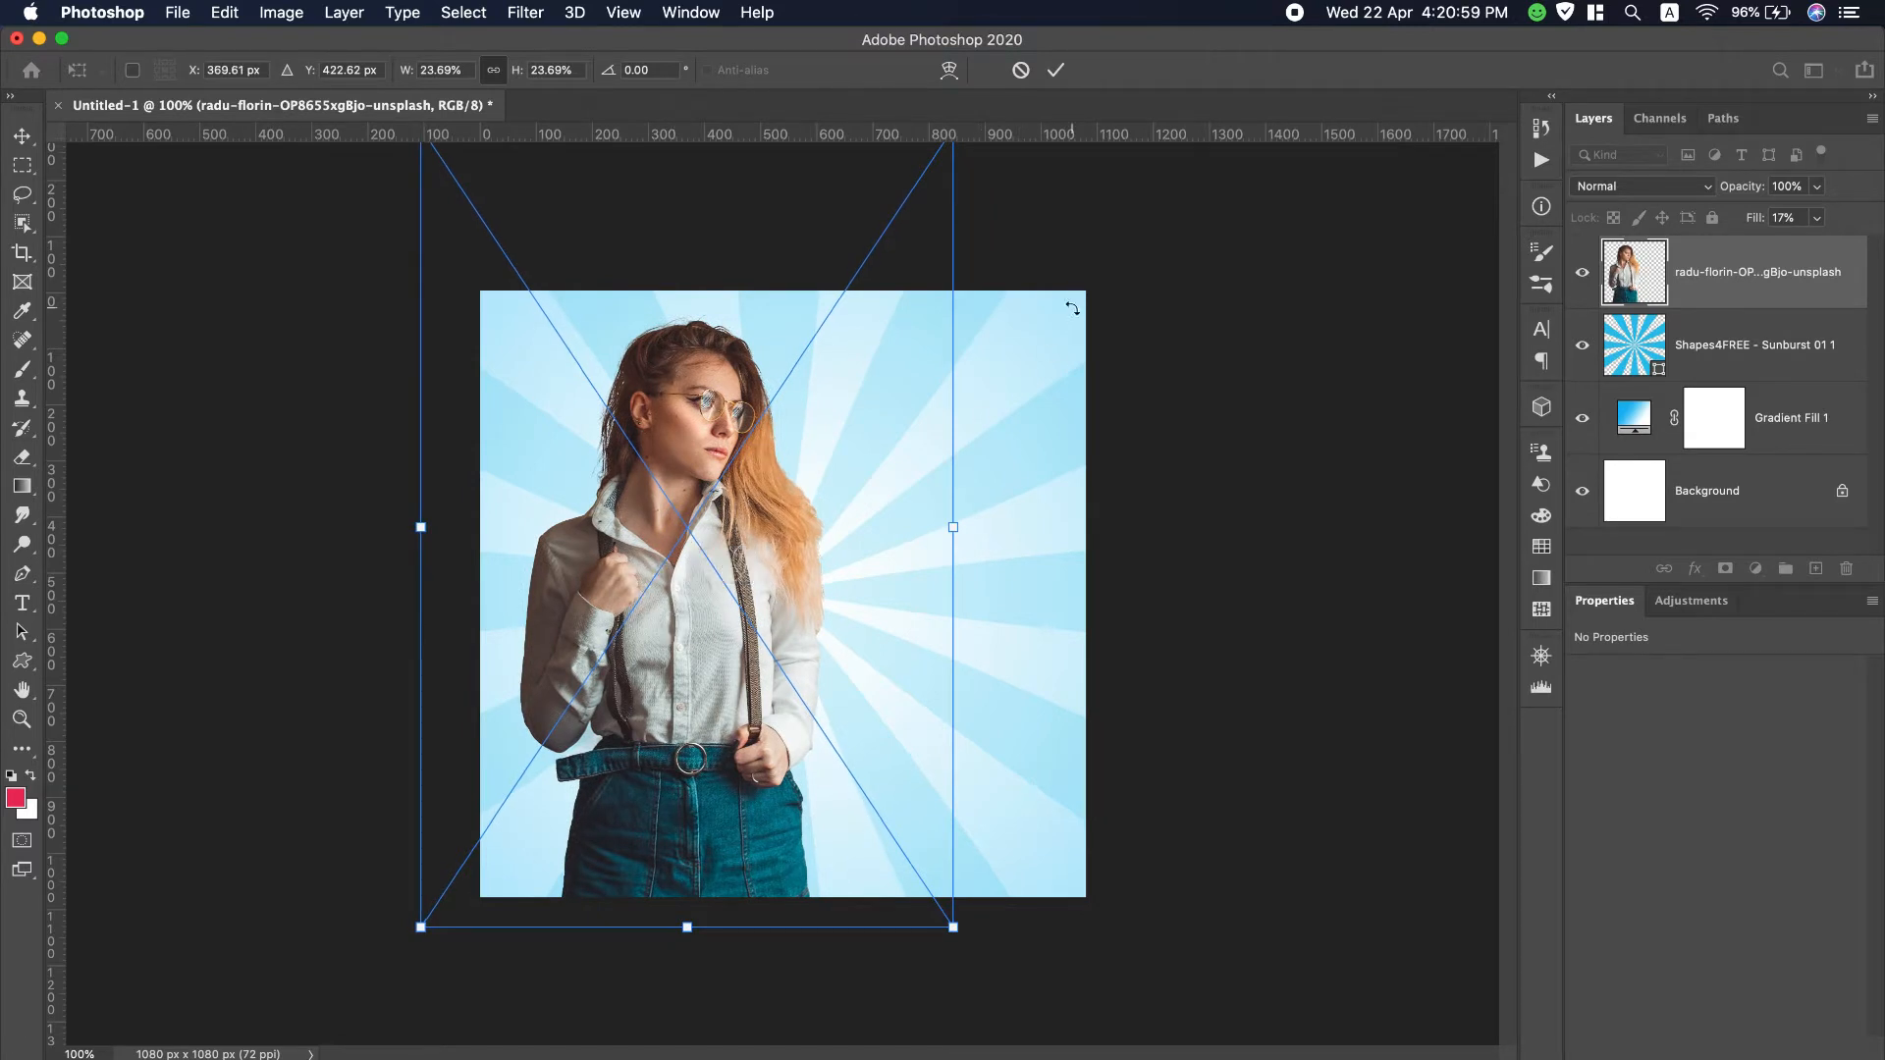
pyautogui.click(1057, 70)
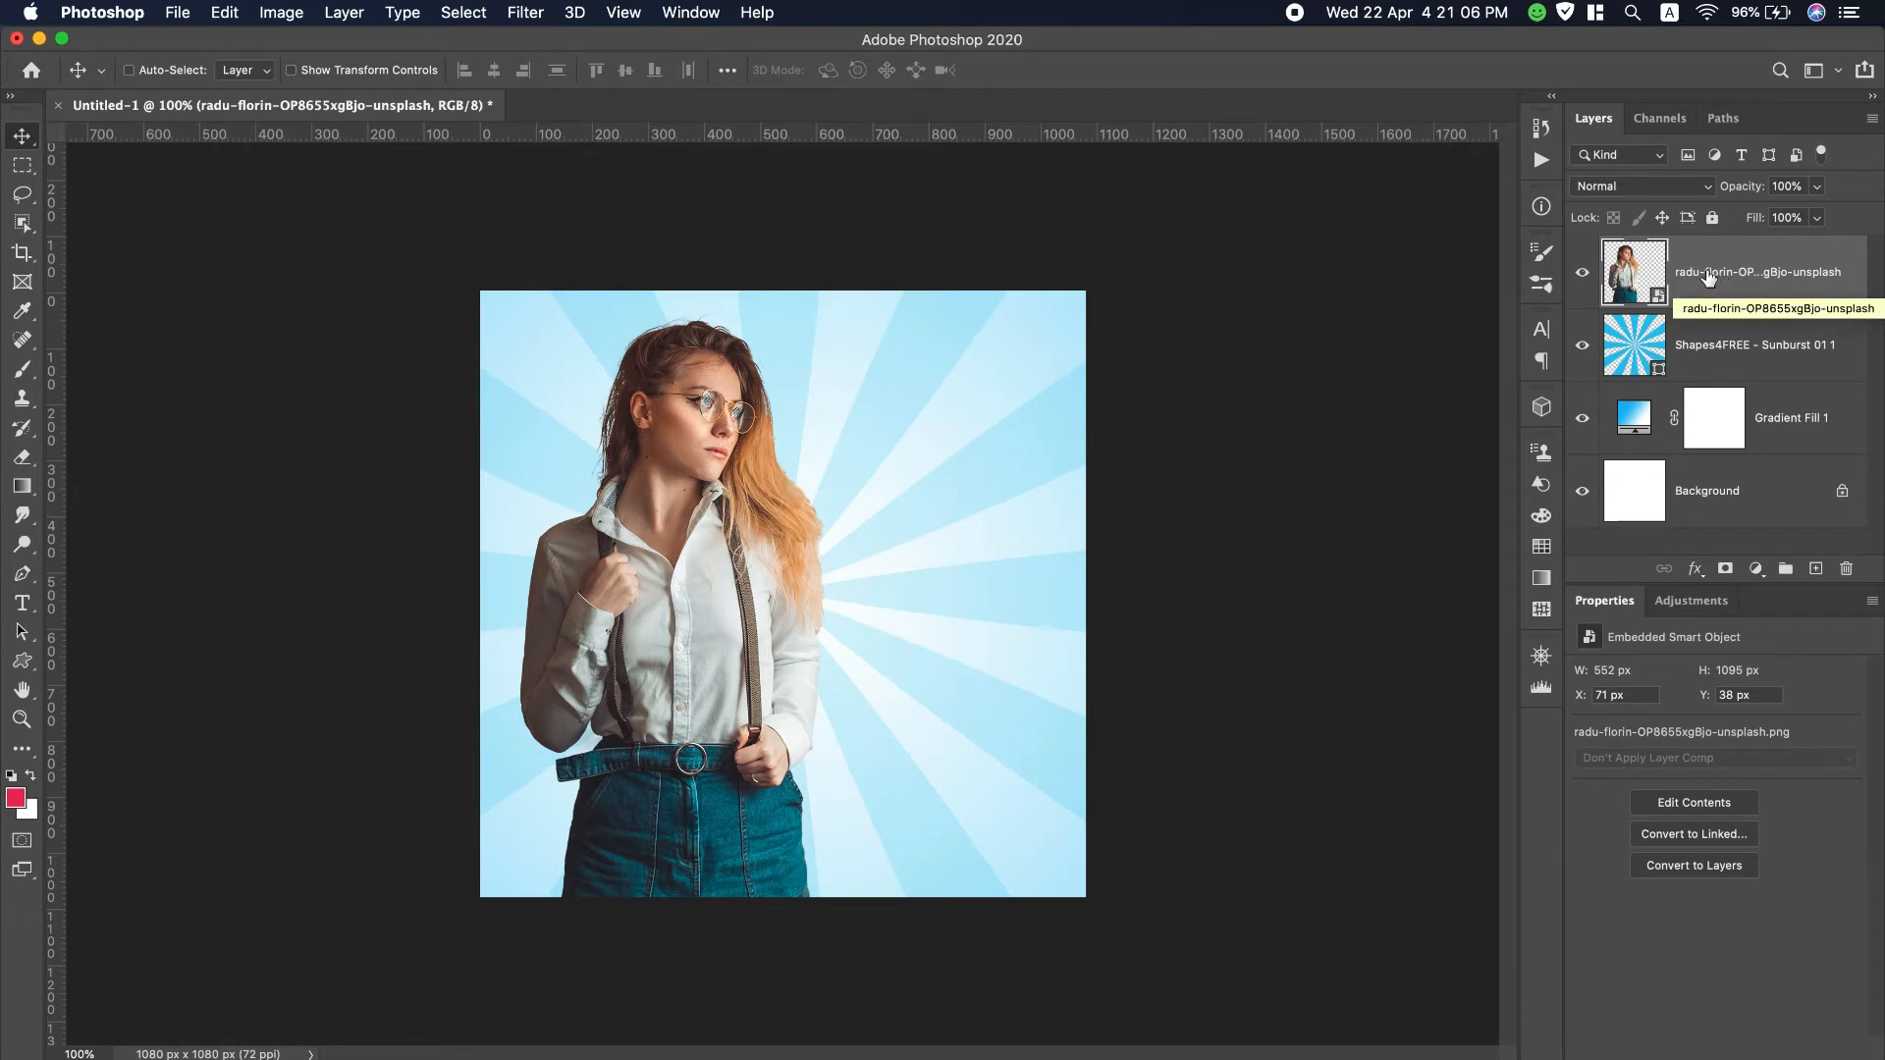
# Step: Duplicate the woman layer and load the outline of the lower copy as a selection
pyautogui.moveTo(1709, 278); pyautogui.dragTo(1815, 568)
pyautogui.click(1654, 356)
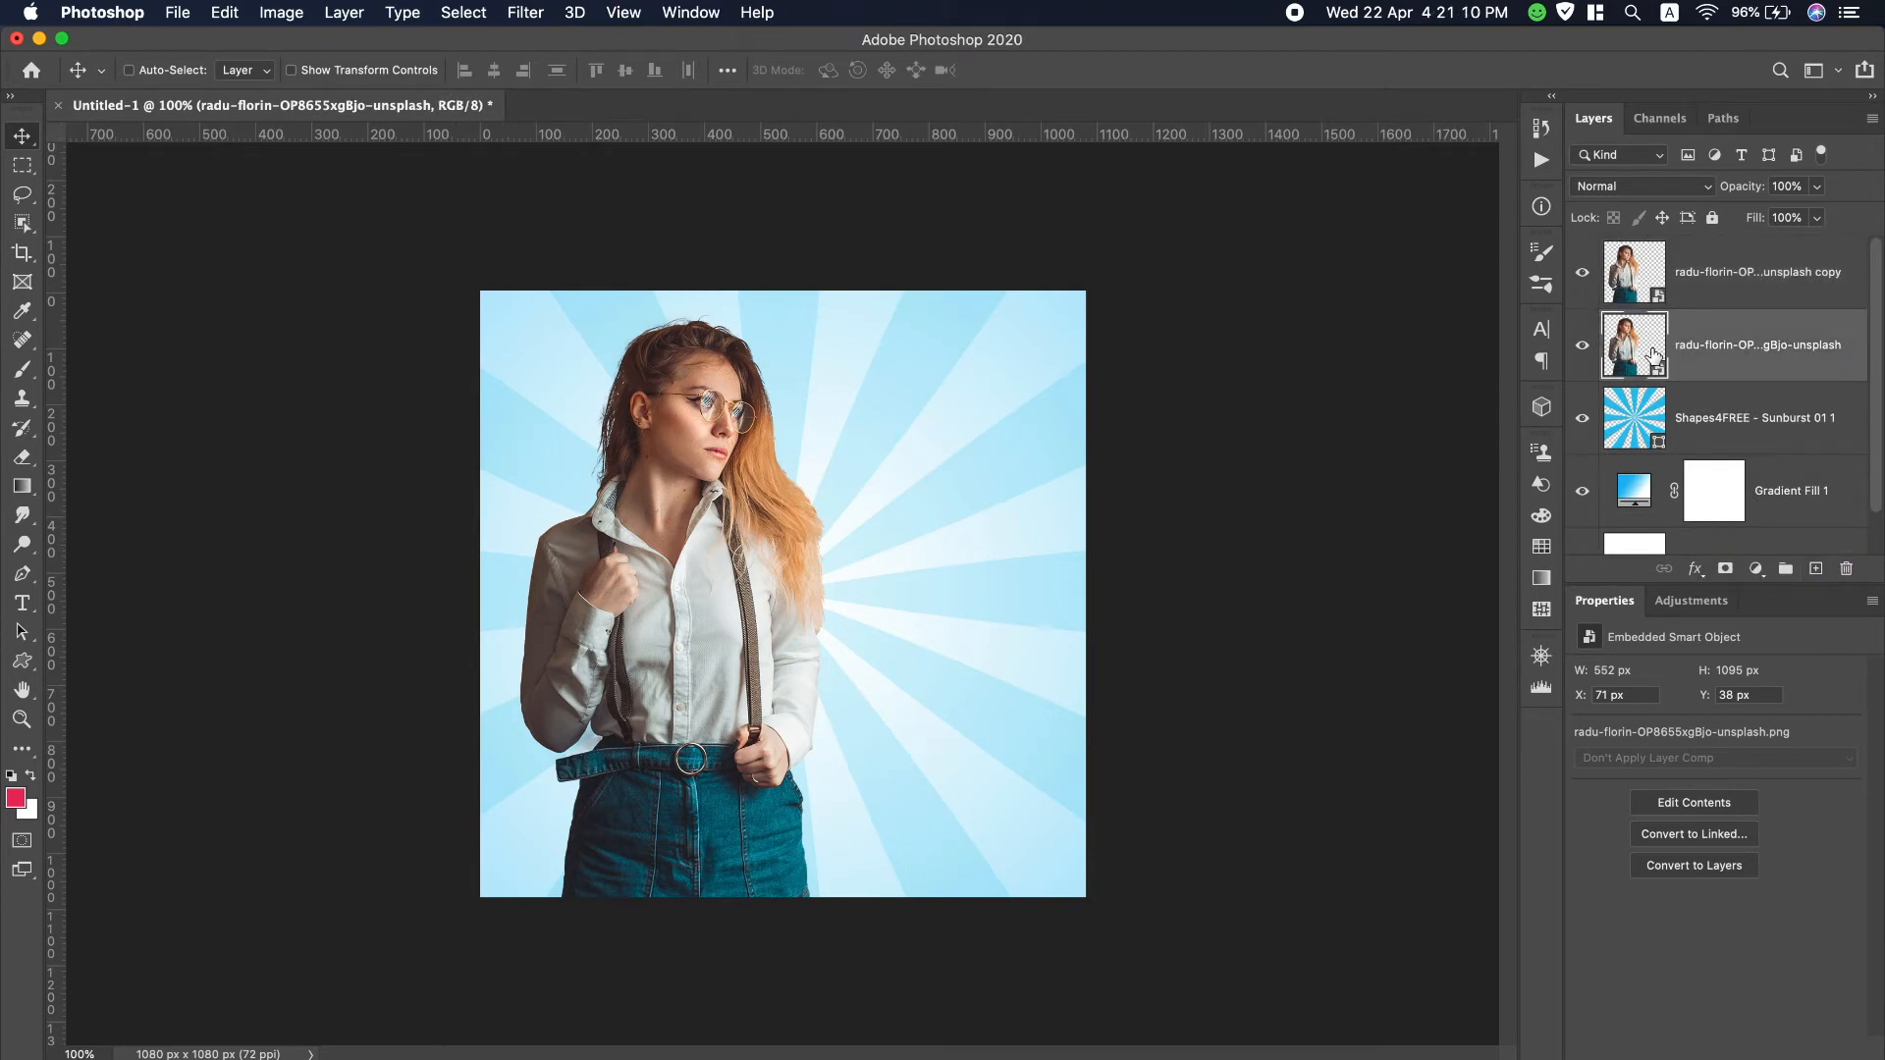
pyautogui.keyDown('super'); pyautogui.click(1653, 356); pyautogui.keyUp('super')
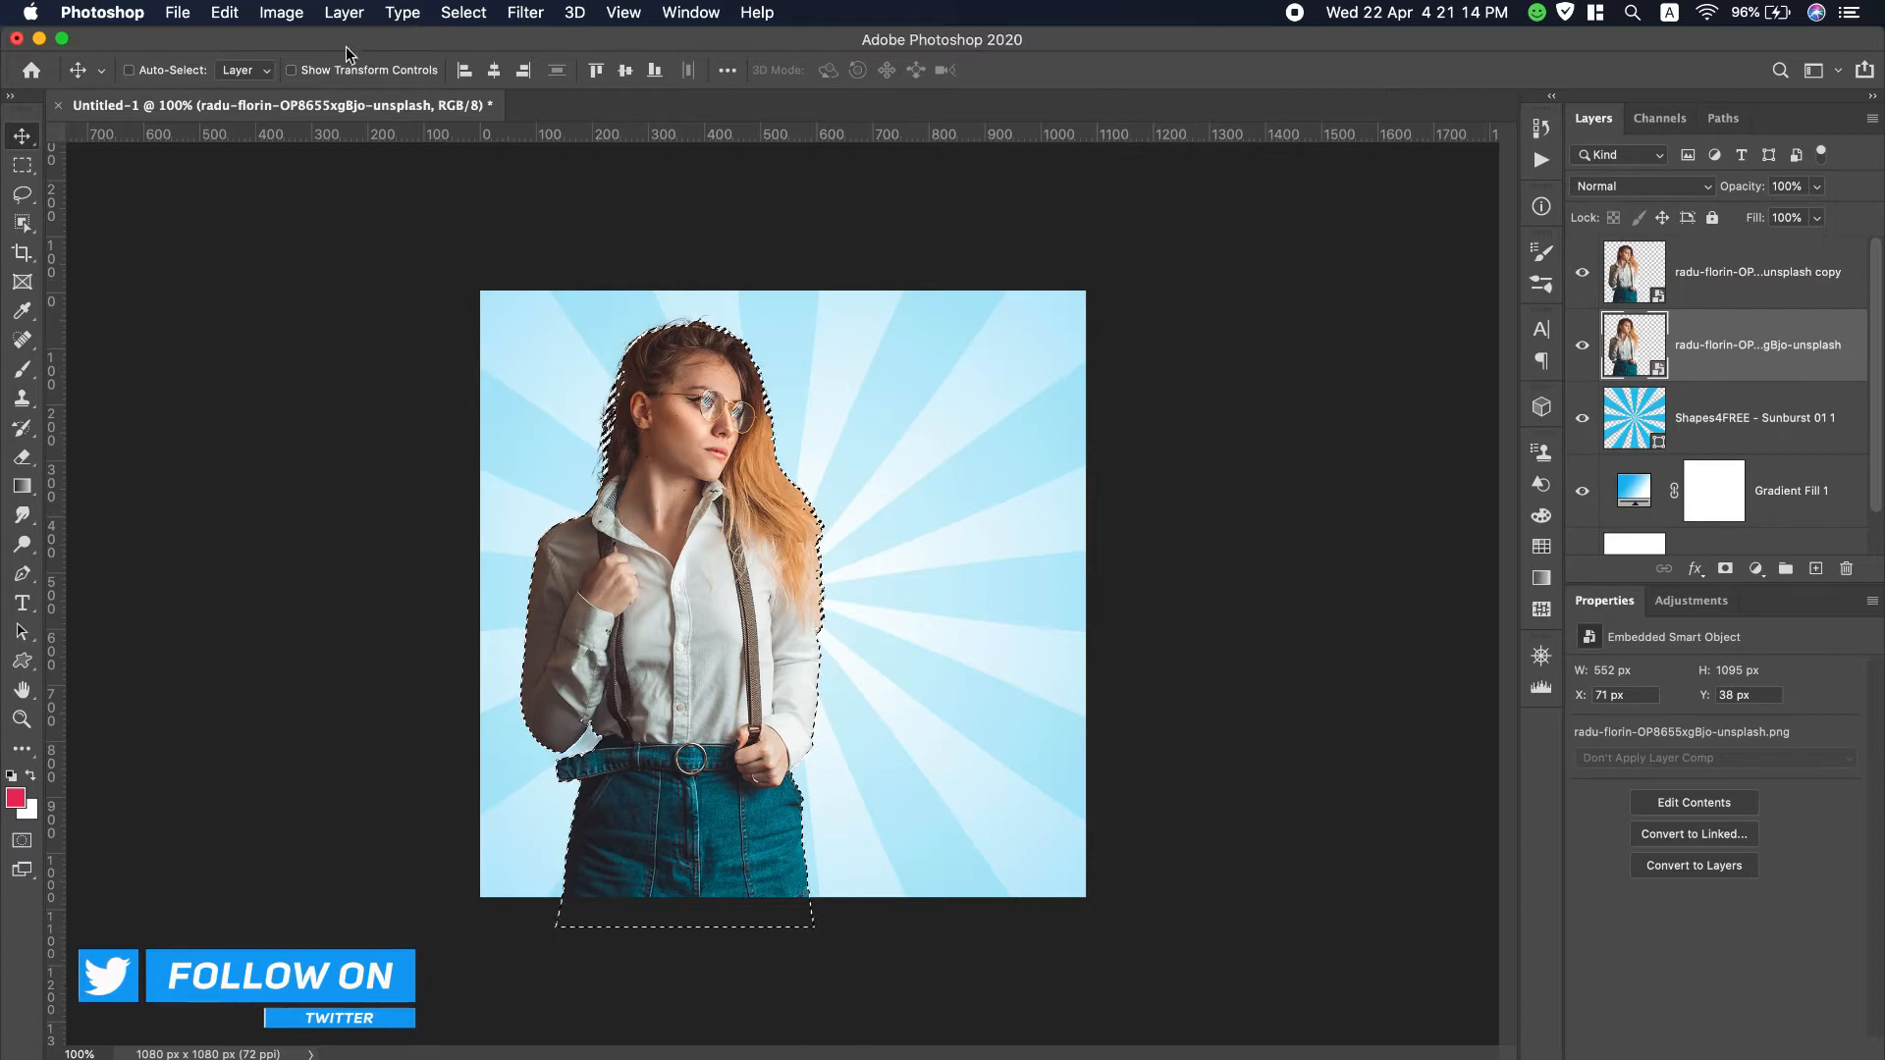
# Step: Rasterize the lower woman layer so its pixels can be filled
pyautogui.click(224, 13)
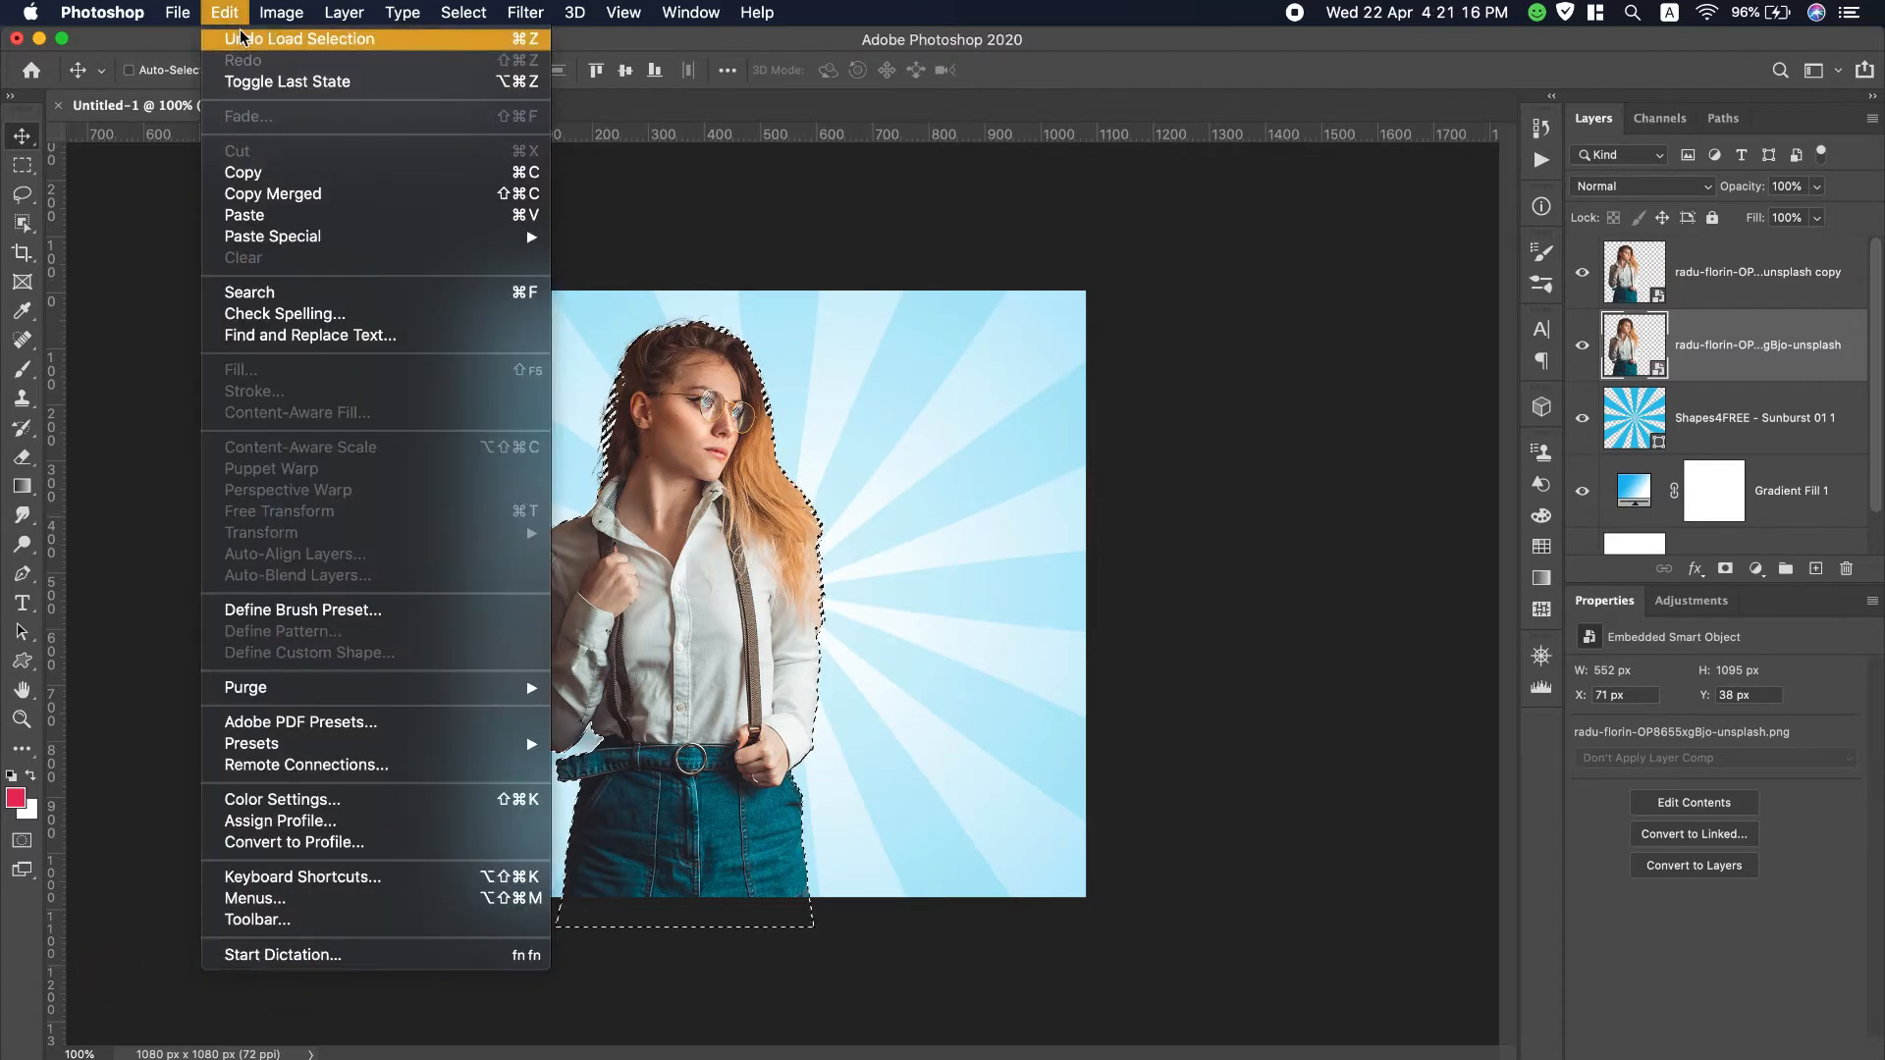
pyautogui.click(1718, 356)
pyautogui.rightClick(1726, 348)
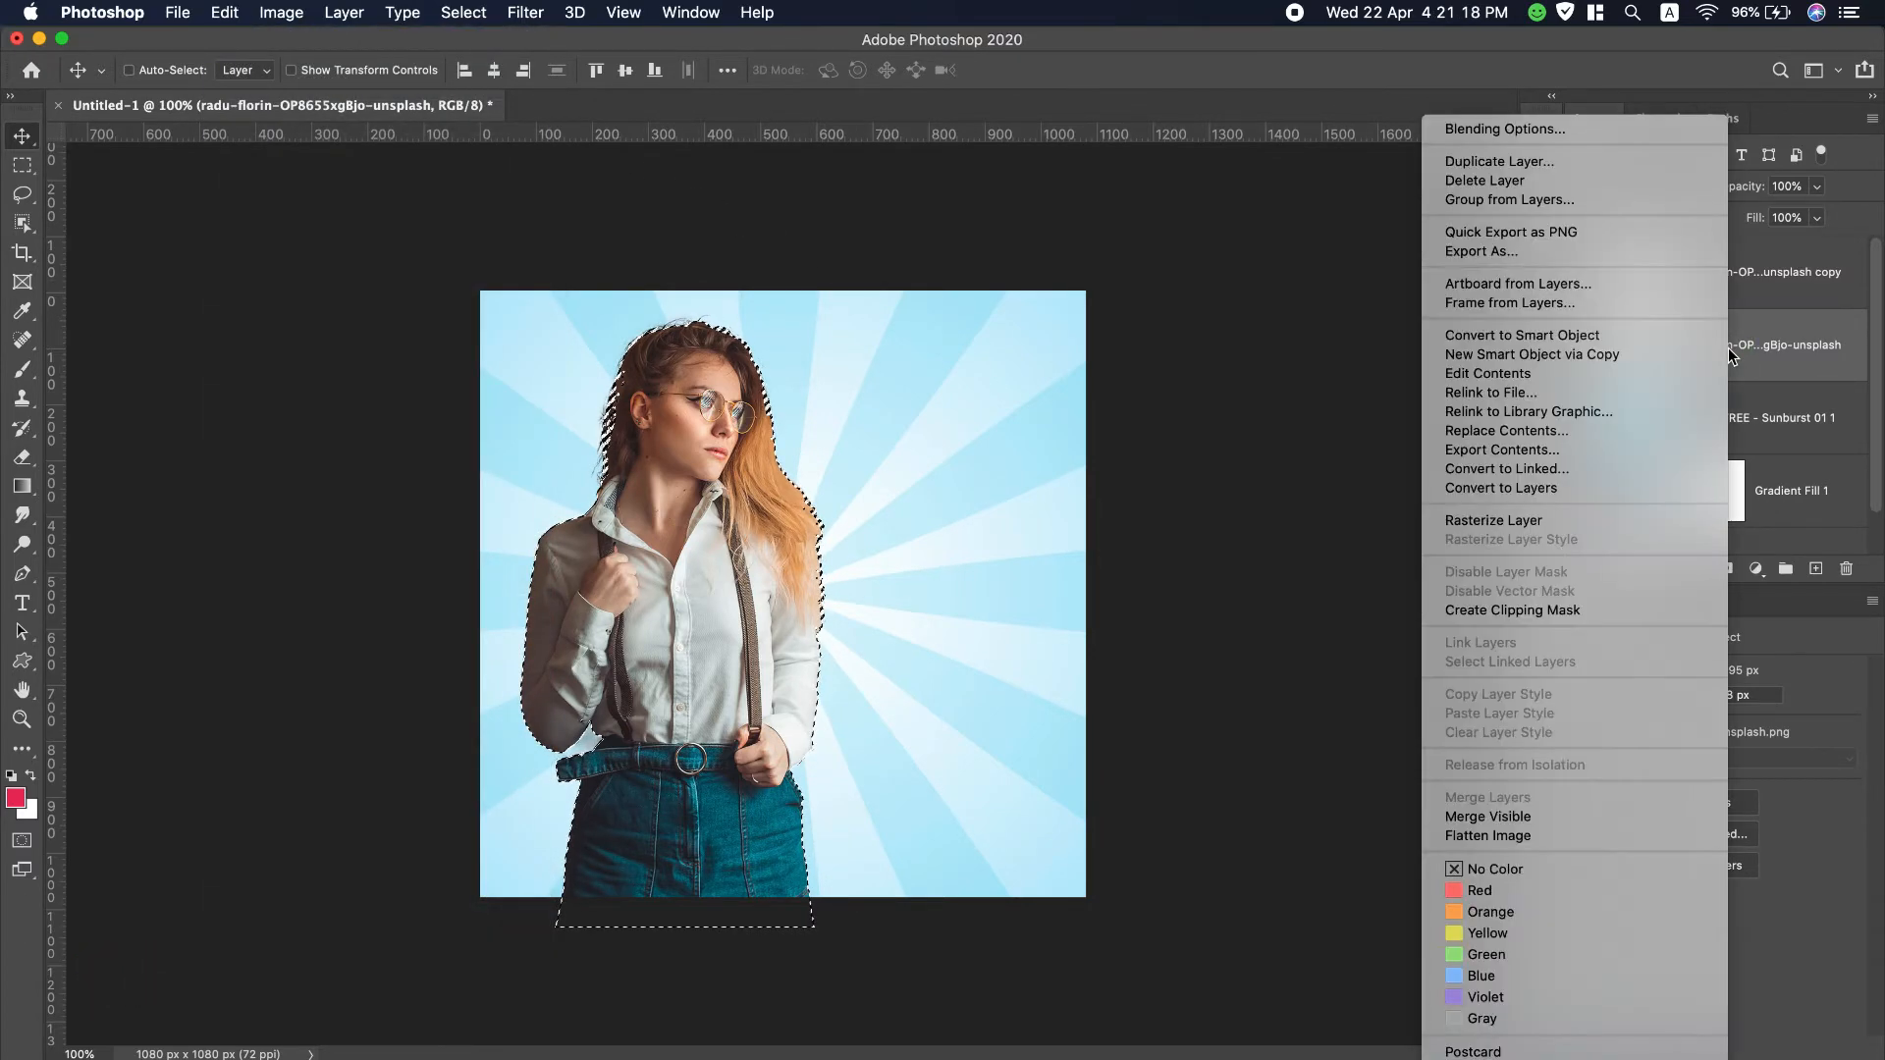
pyautogui.click(1525, 521)
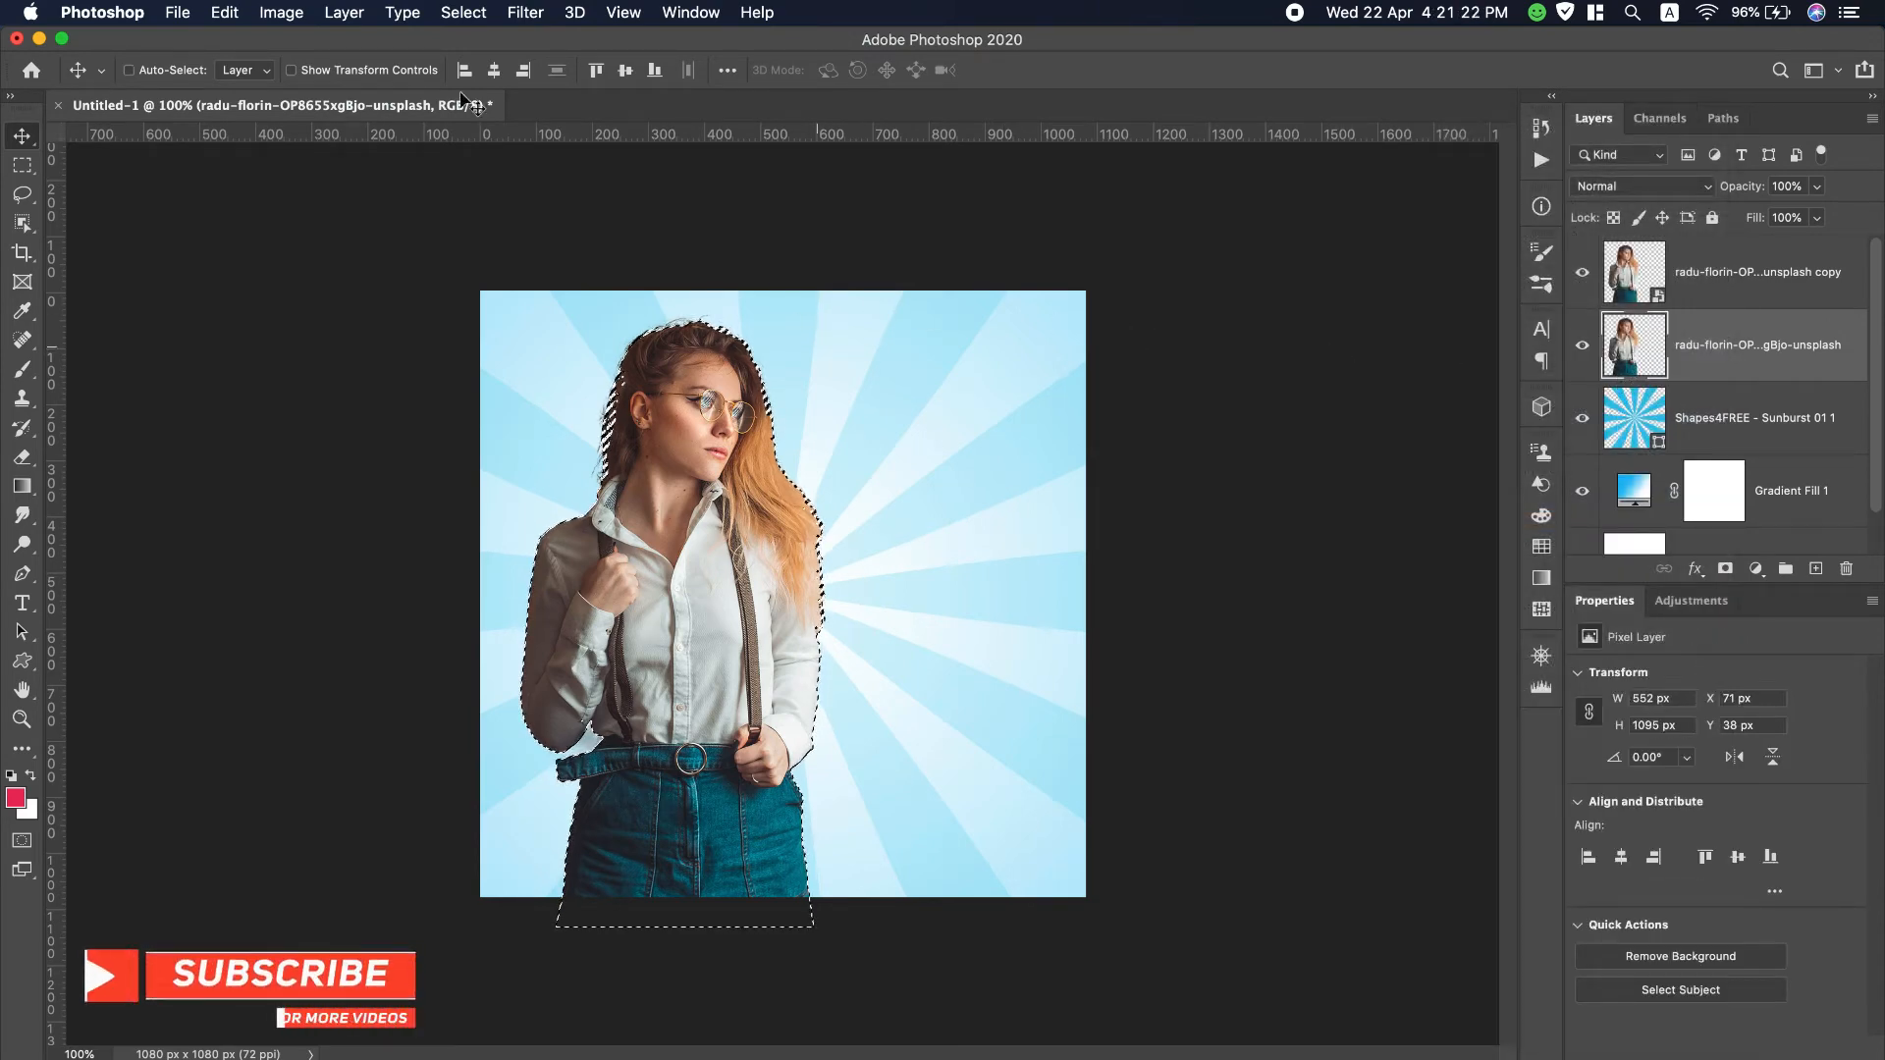
# Step: Fill the selected silhouette on the lower woman layer with black and deselect it
pyautogui.click(221, 14)
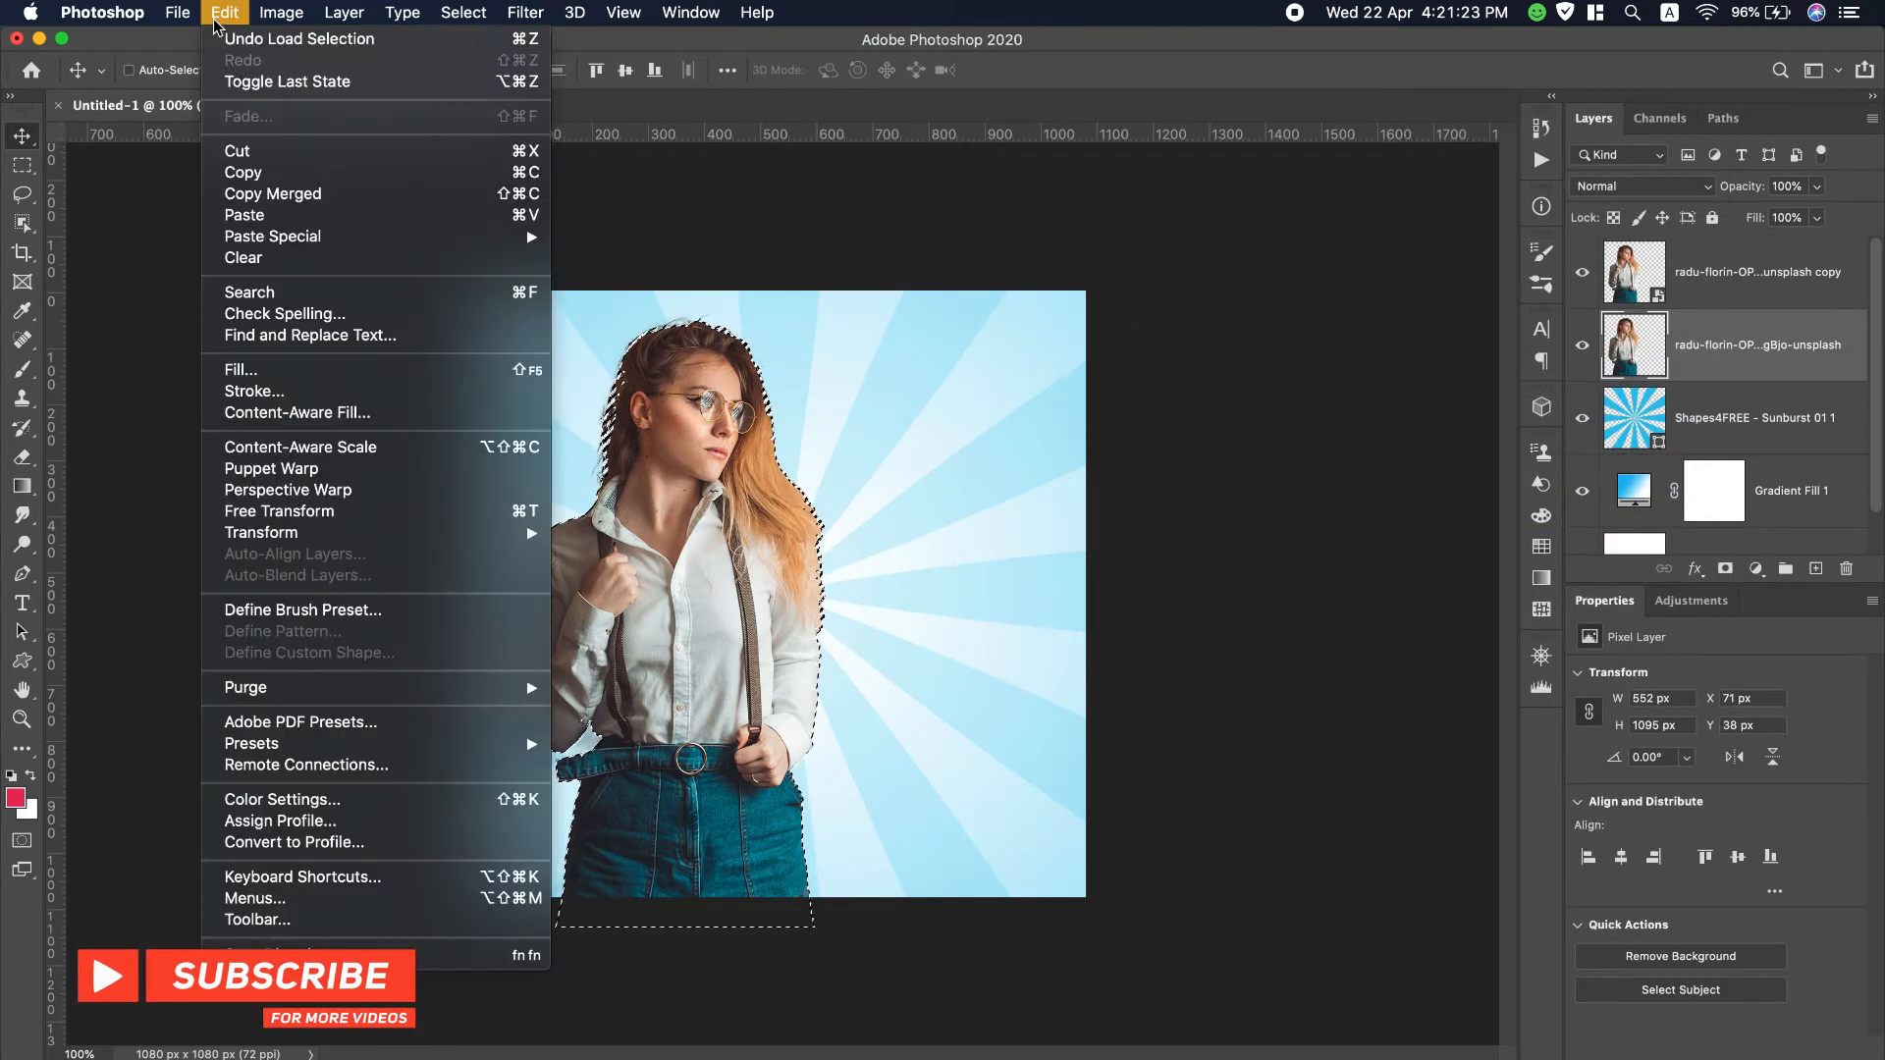
pyautogui.click(327, 372)
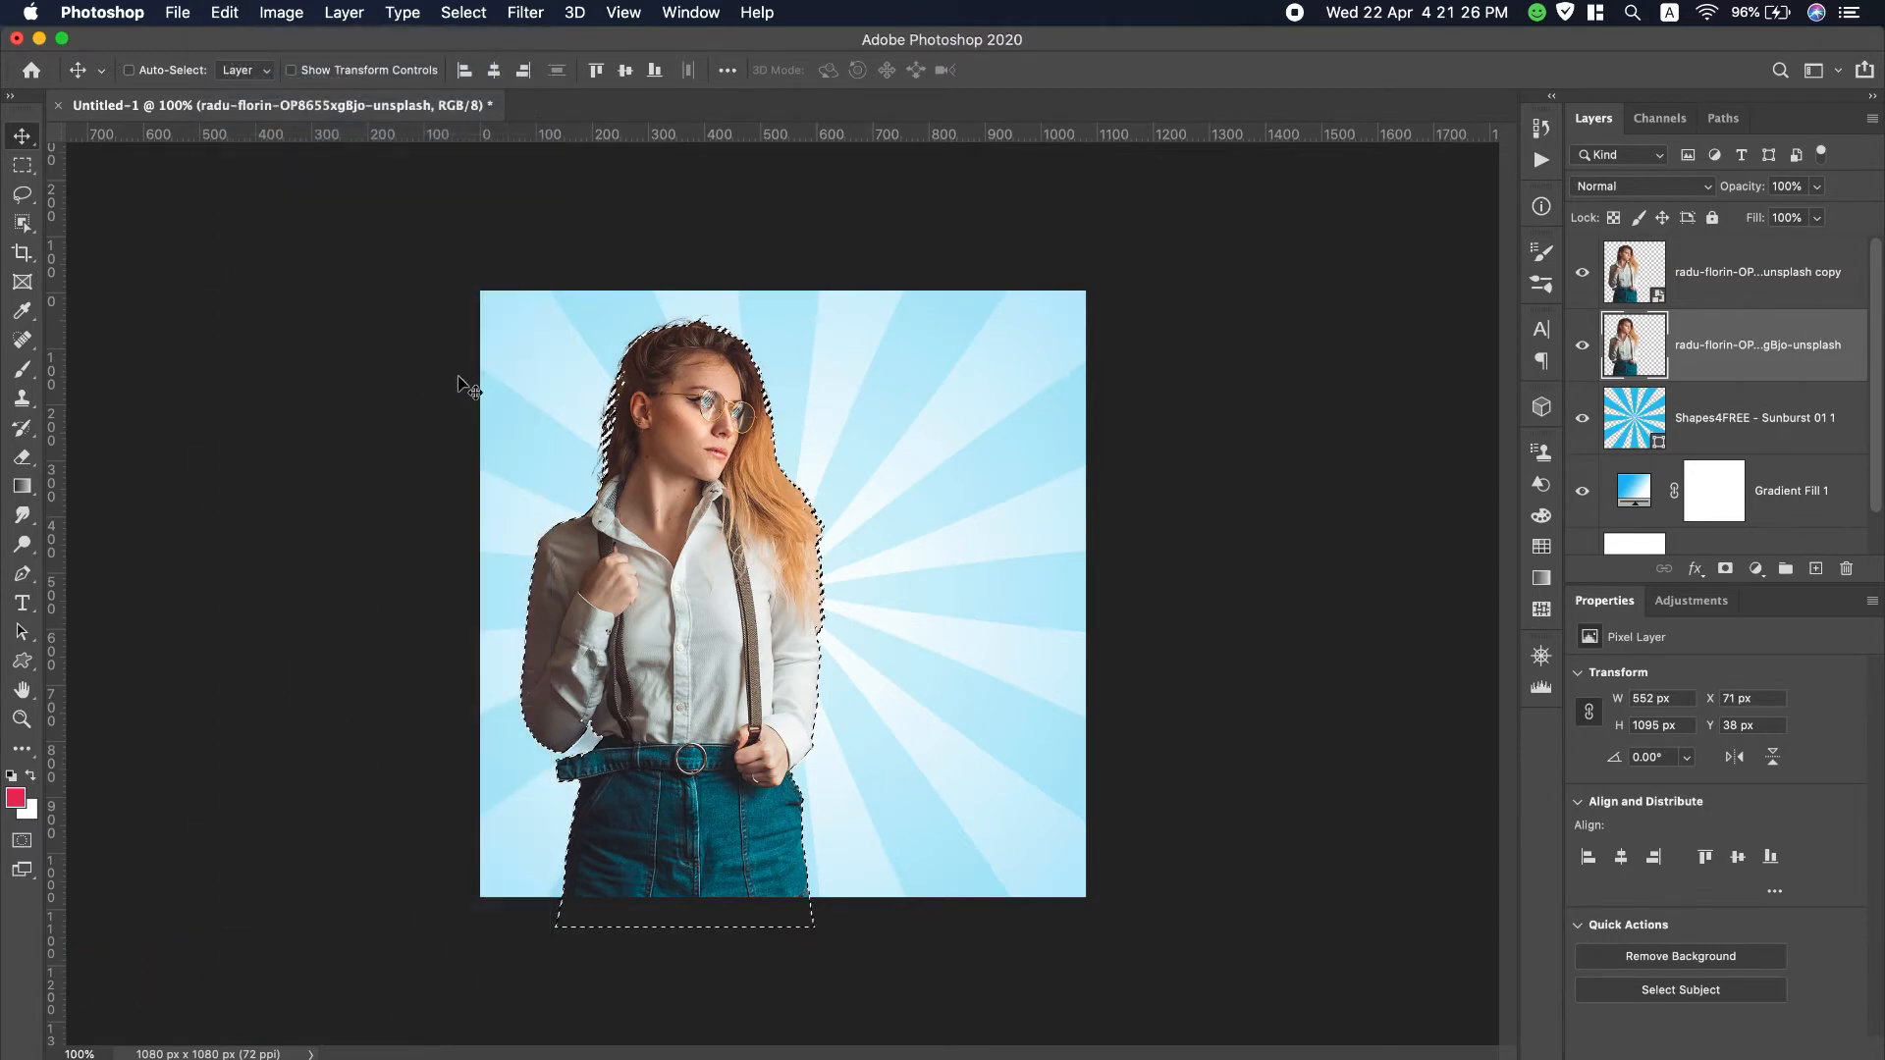
pyautogui.click(1093, 467)
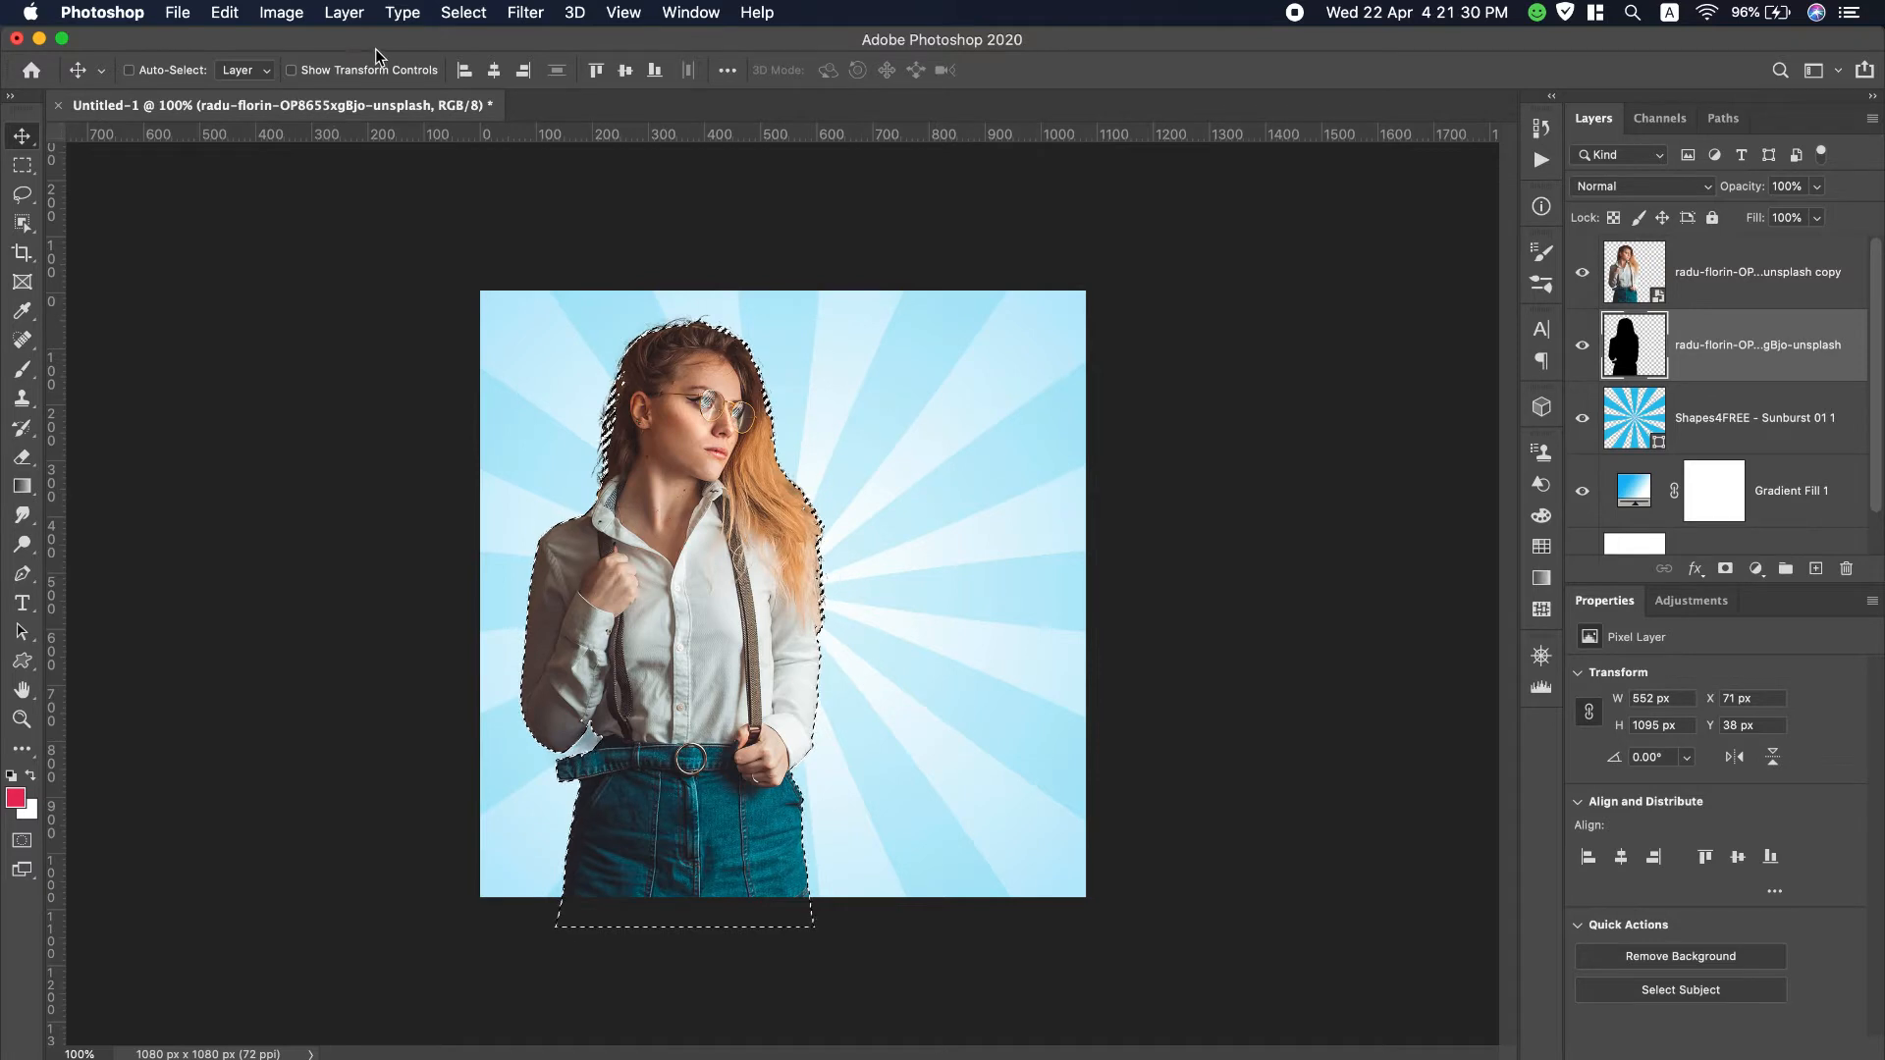
pyautogui.click(464, 12)
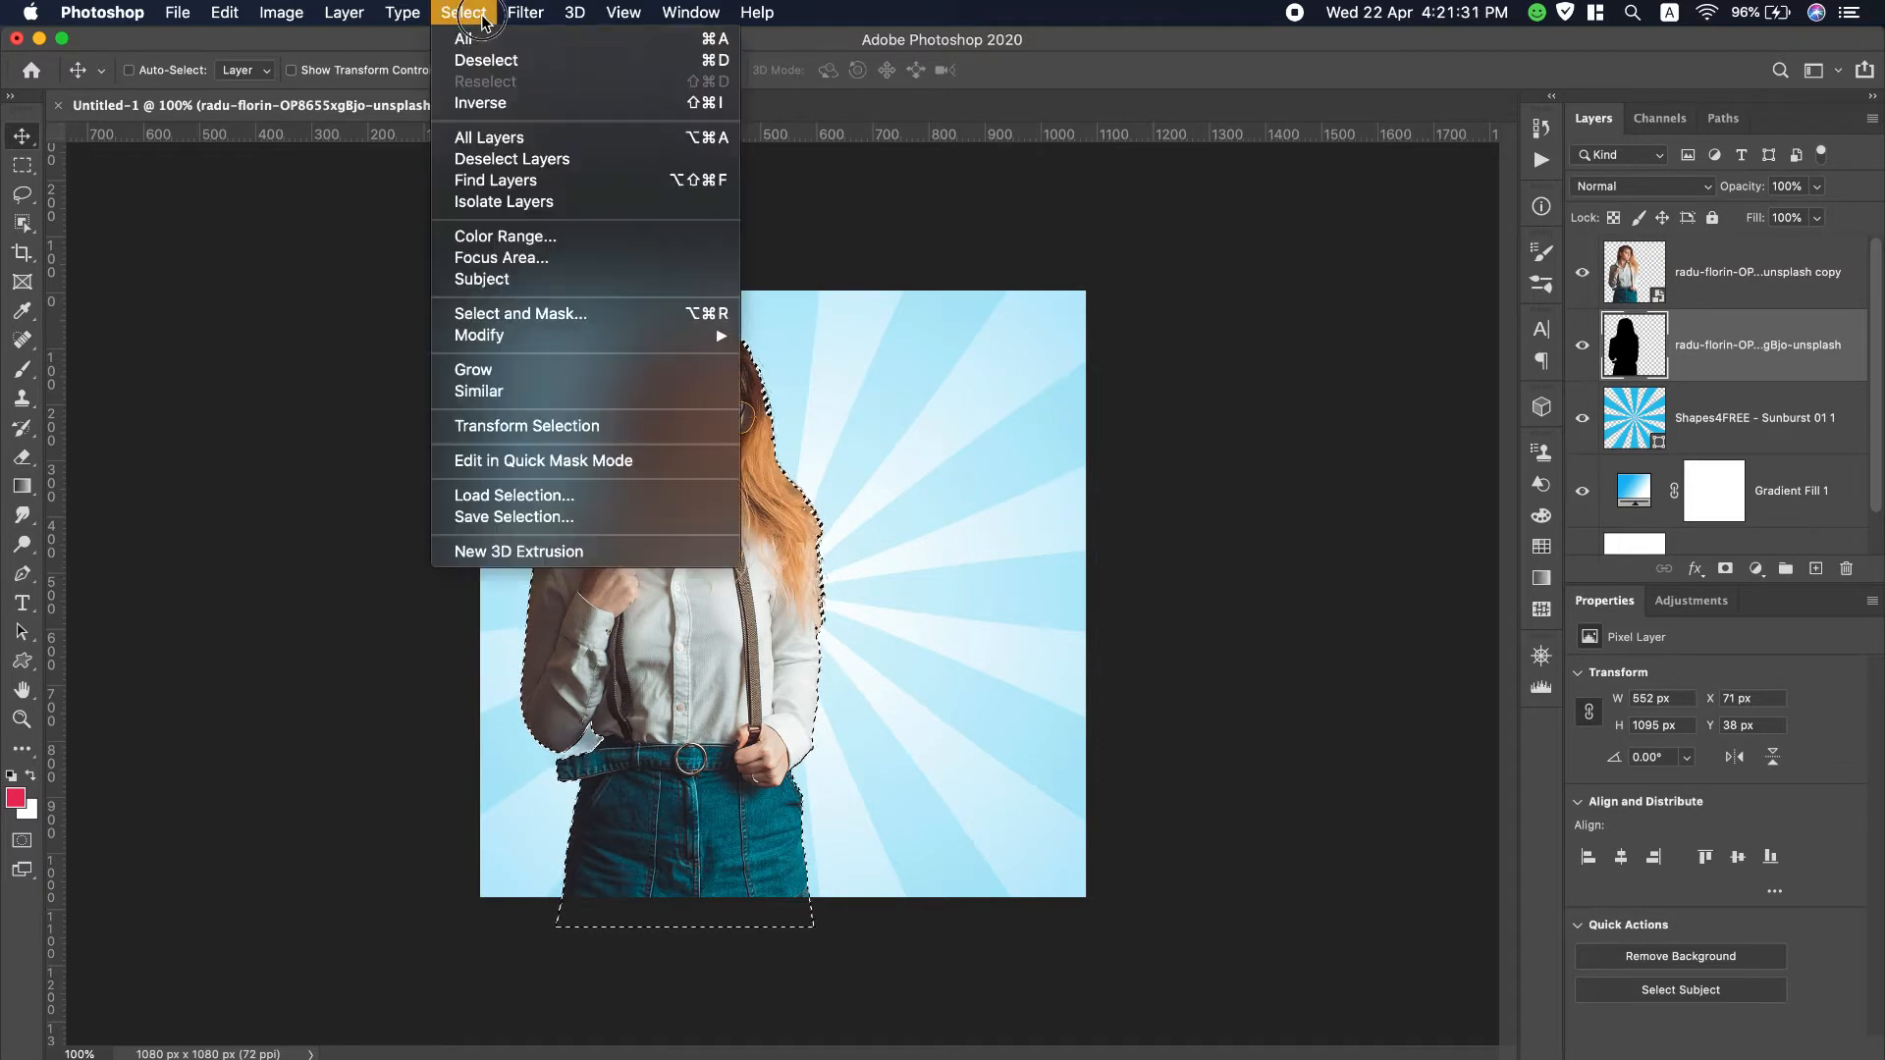
pyautogui.click(501, 60)
# Step: Enlarge the black silhouette proportionally from its center to about 103.69%, without rotating it
pyautogui.press('super+t')
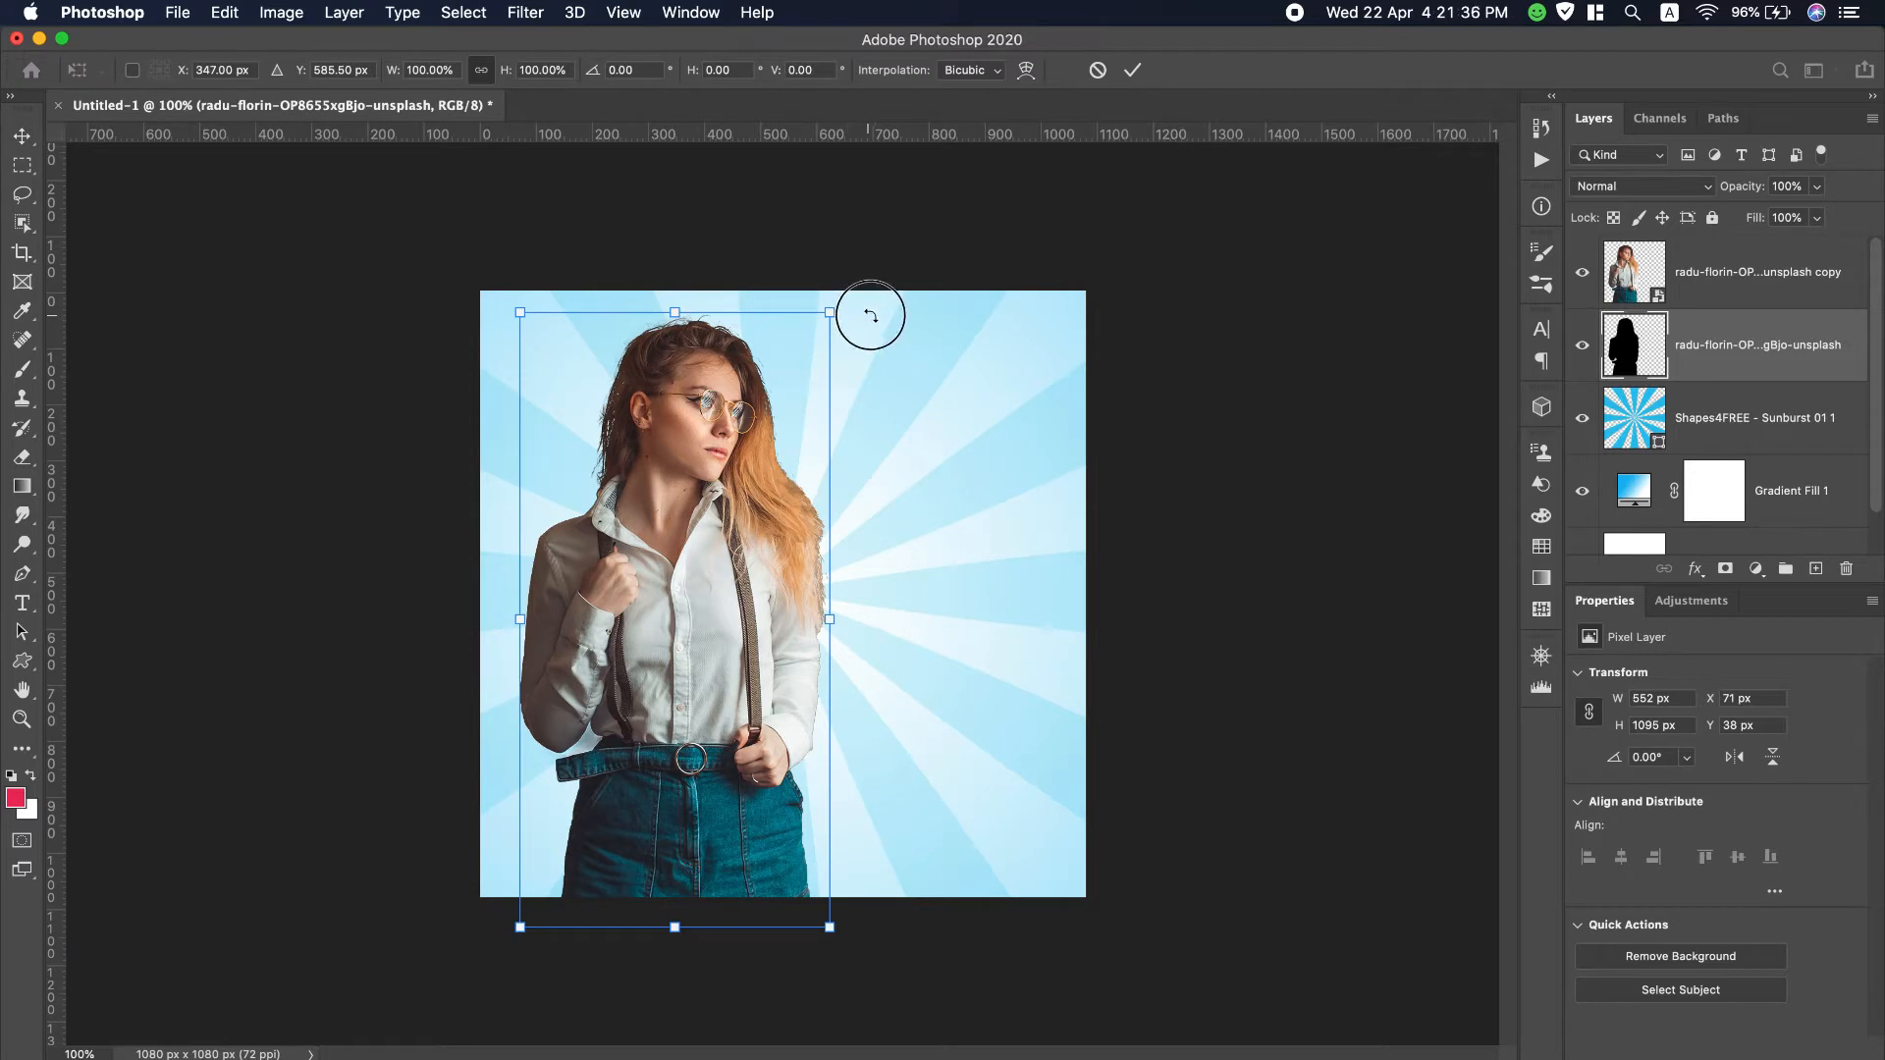
pyautogui.moveTo(870, 315); pyautogui.dragTo(873, 318)
pyautogui.press('super+z')
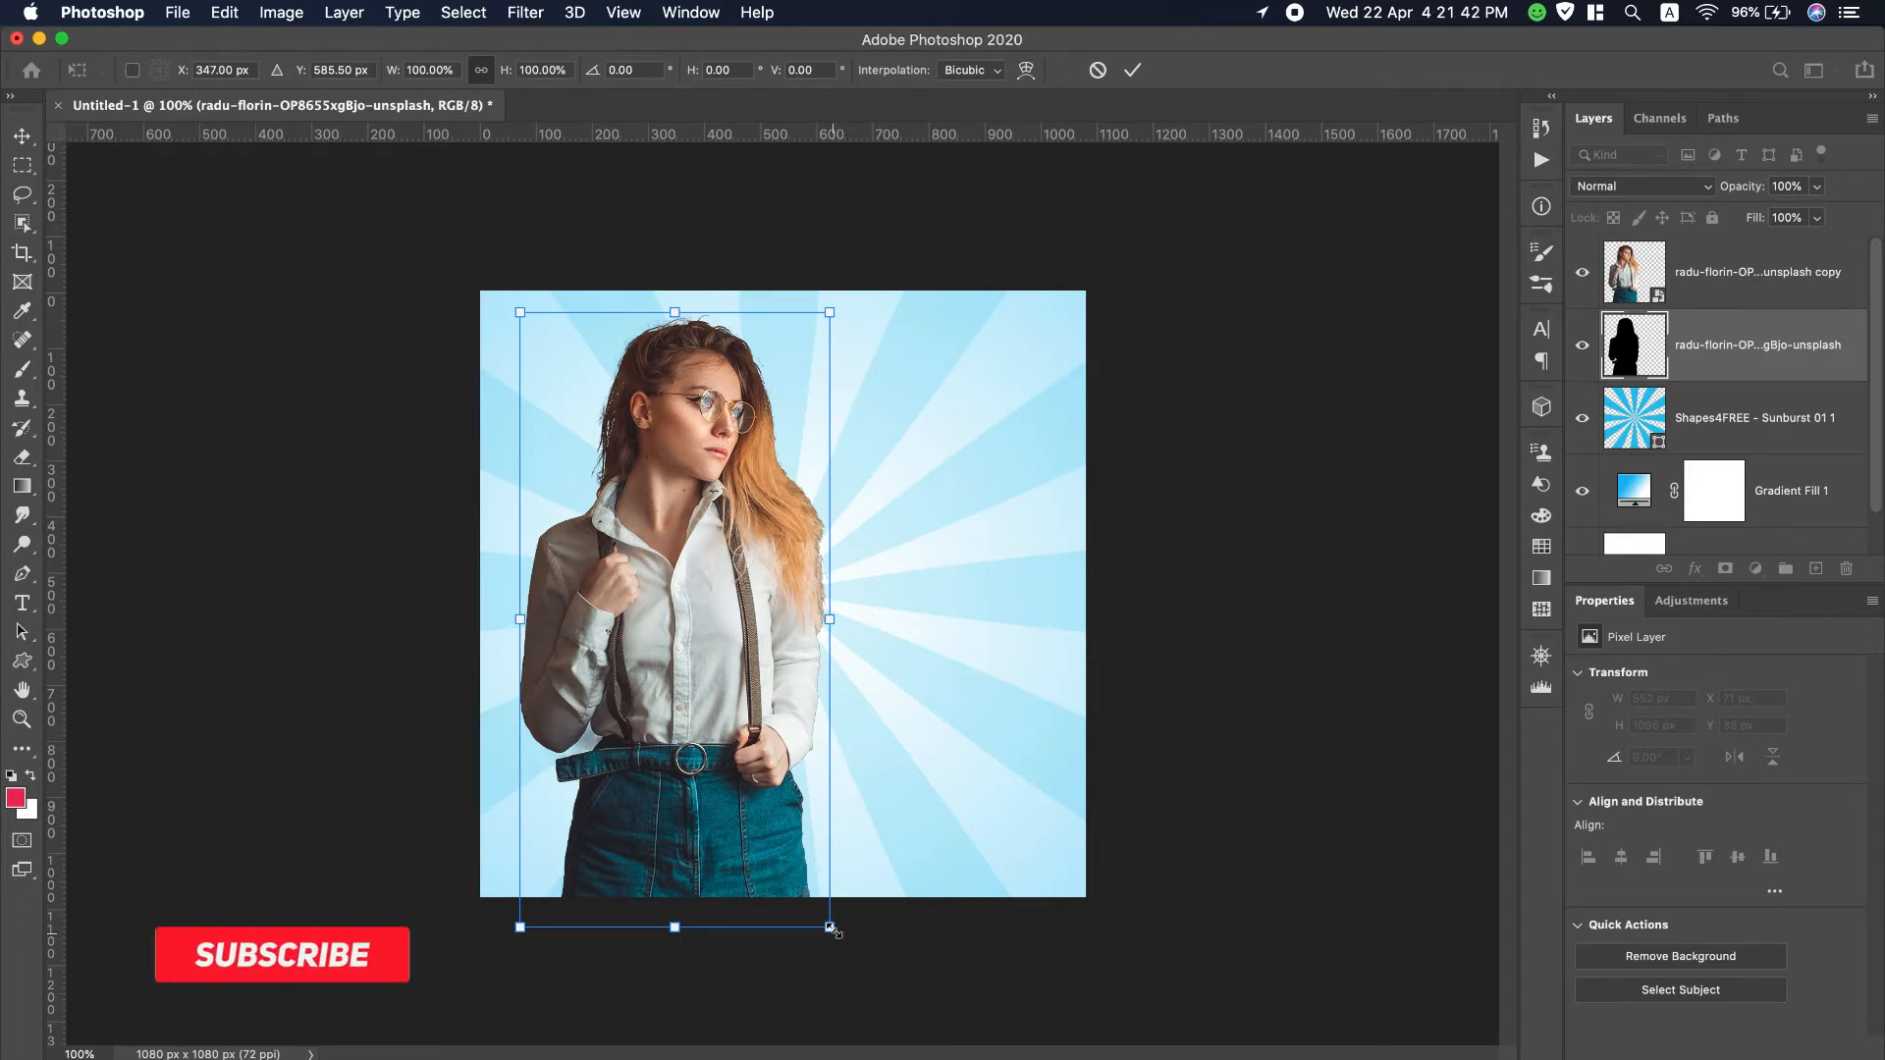
pyautogui.moveTo(836, 934); pyautogui.dragTo(837, 940)
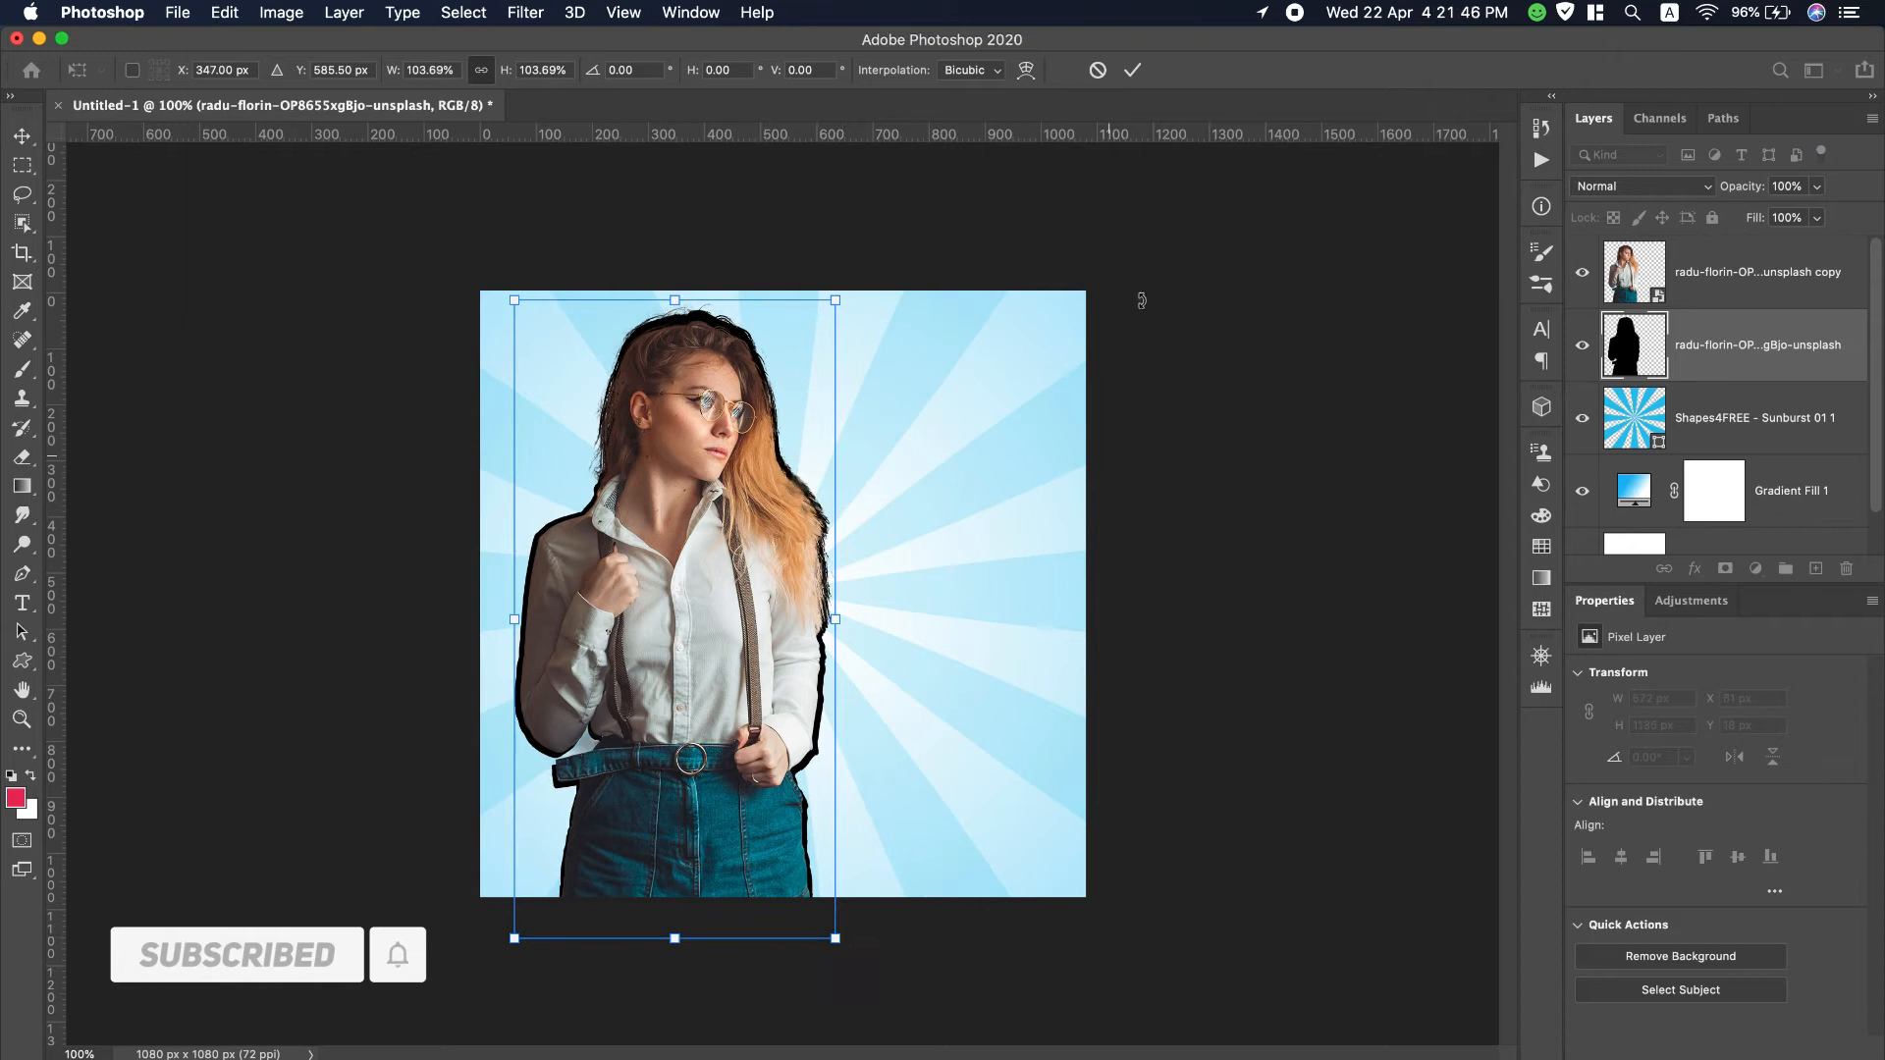
pyautogui.click(1132, 69)
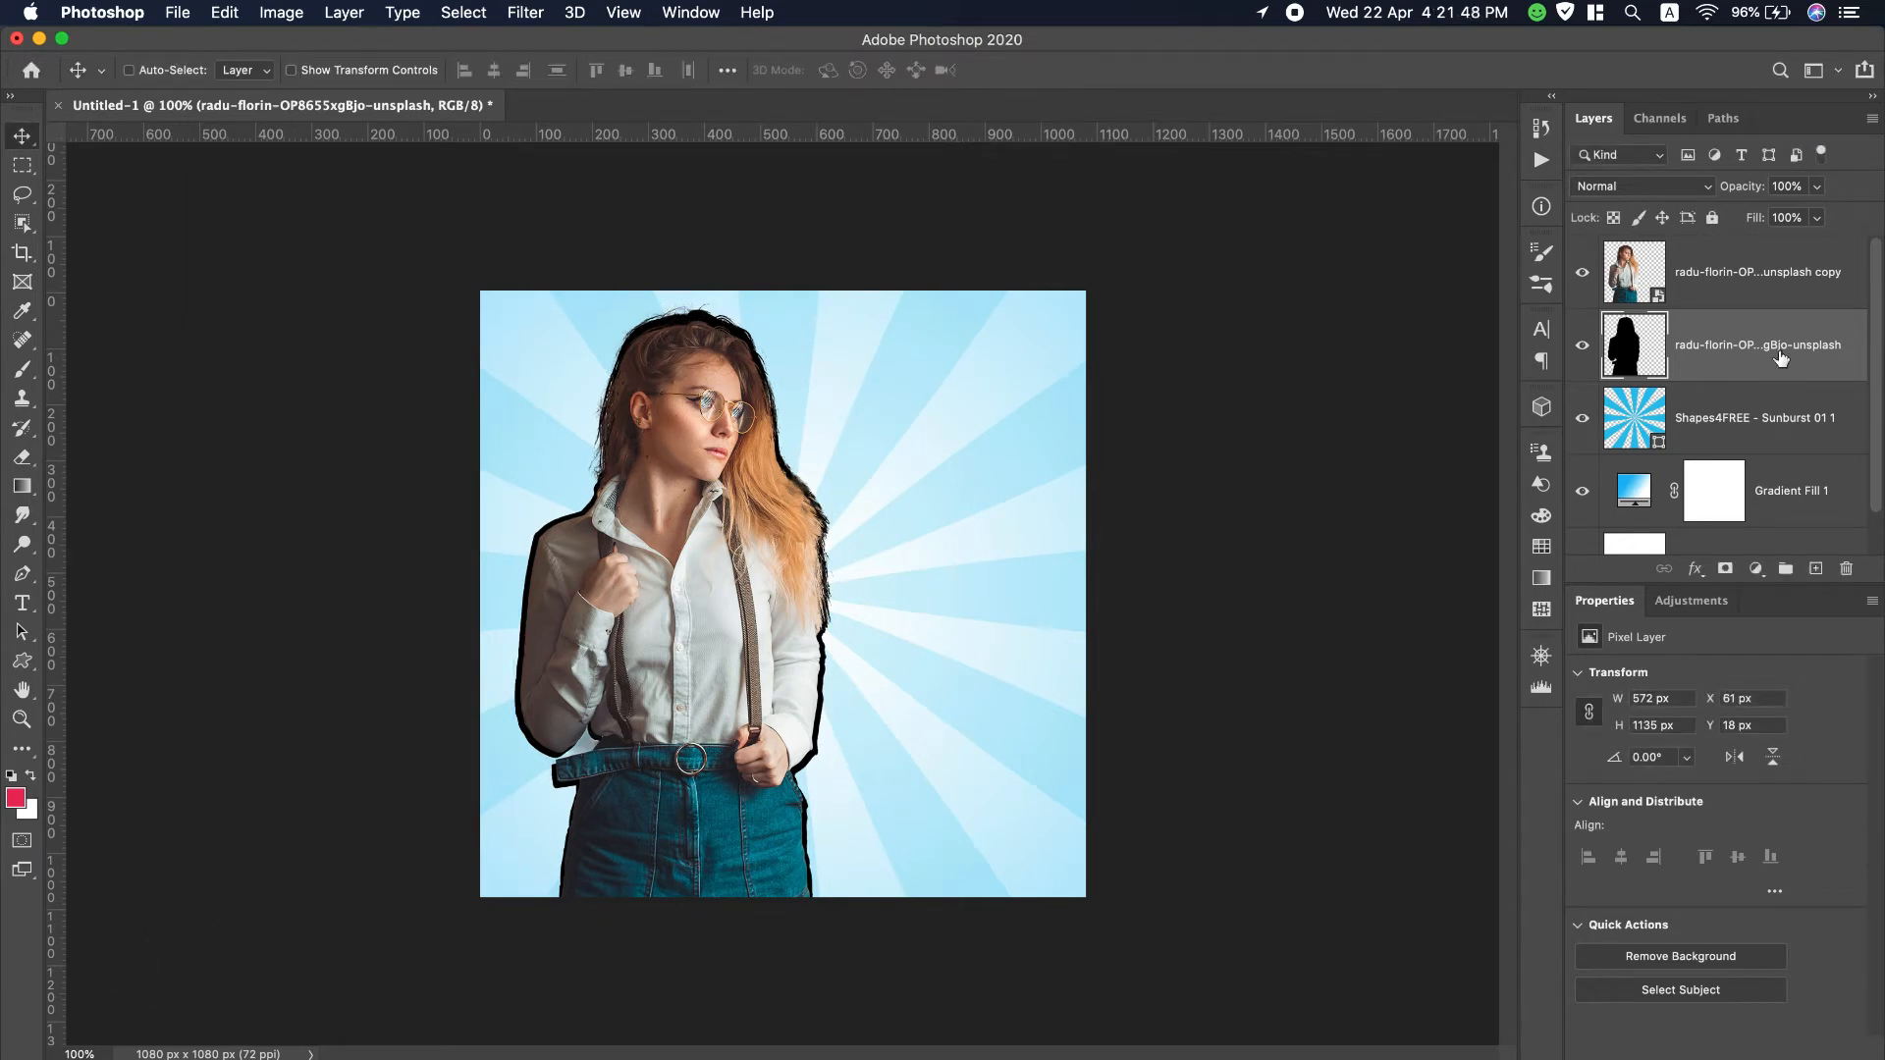
# Step: Apply a Gaussian Blur with a radius of 43.0 pixels to the black silhouette layer
pyautogui.click(520, 14)
pyautogui.moveTo(713, 285)
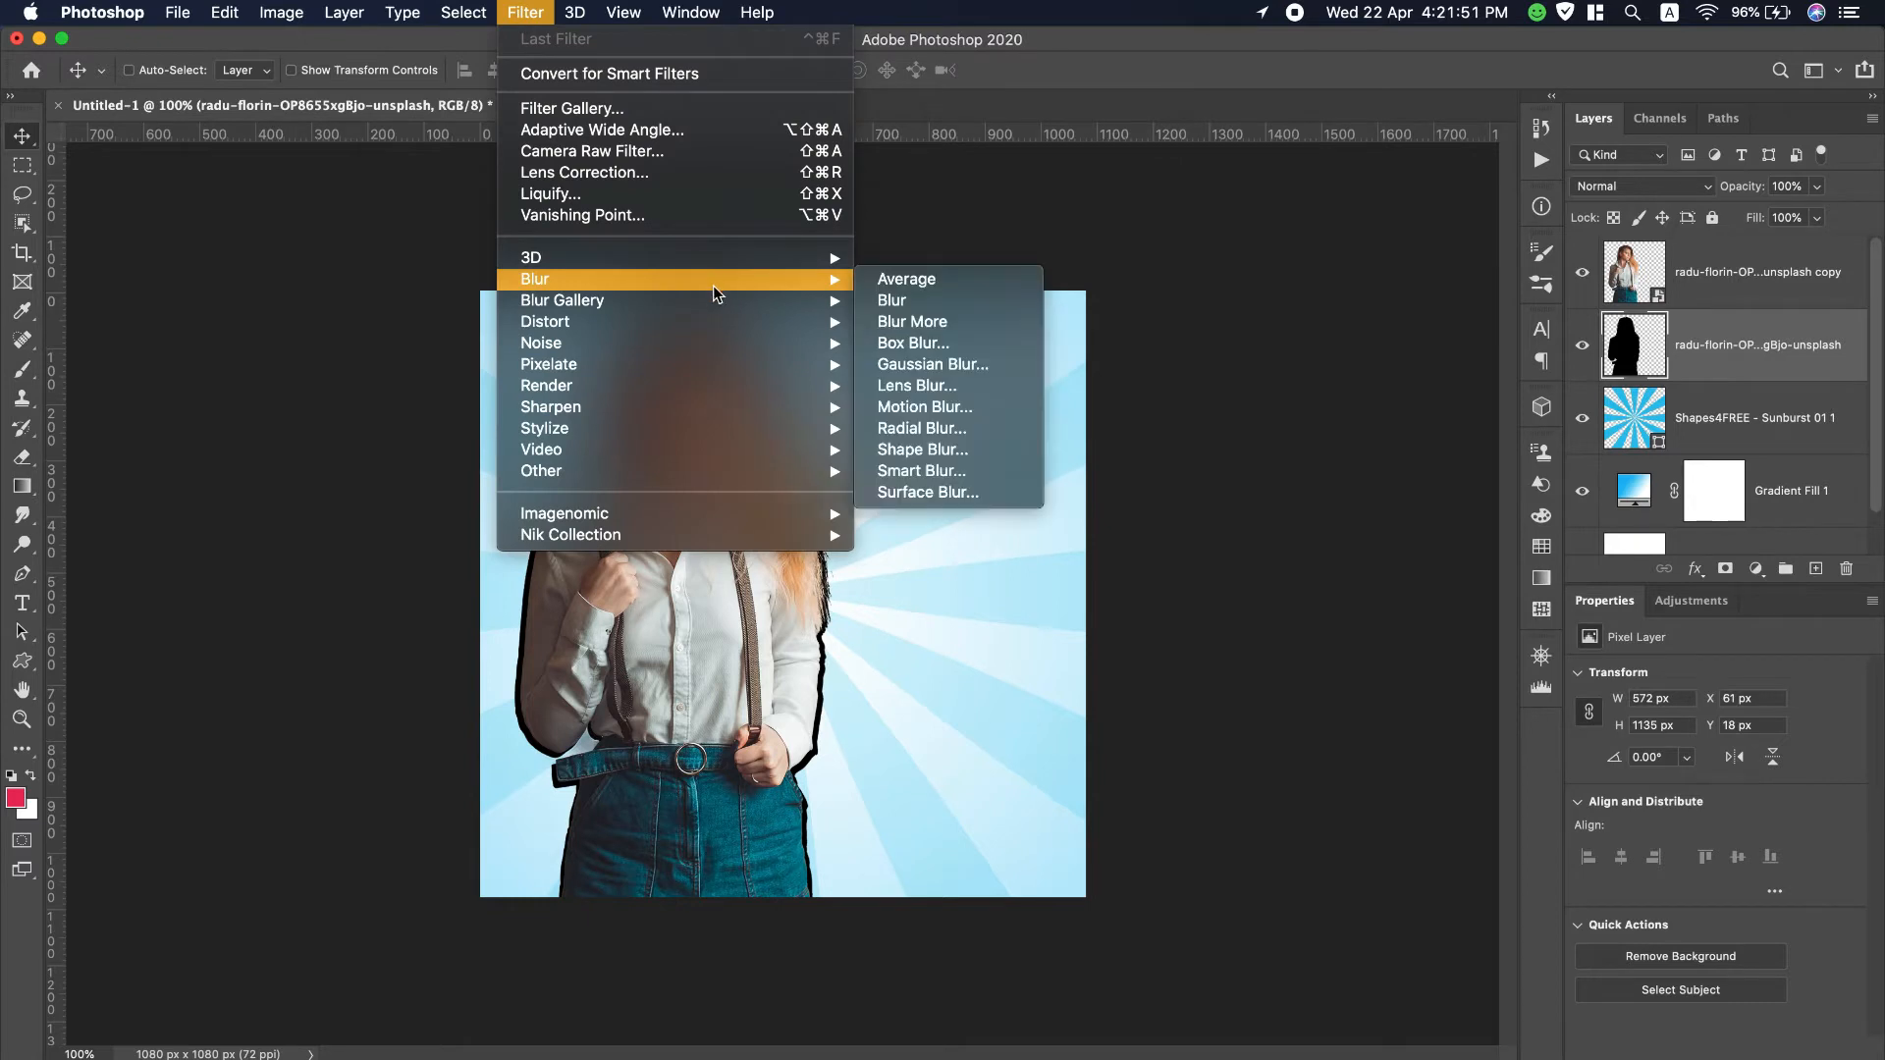
pyautogui.click(992, 374)
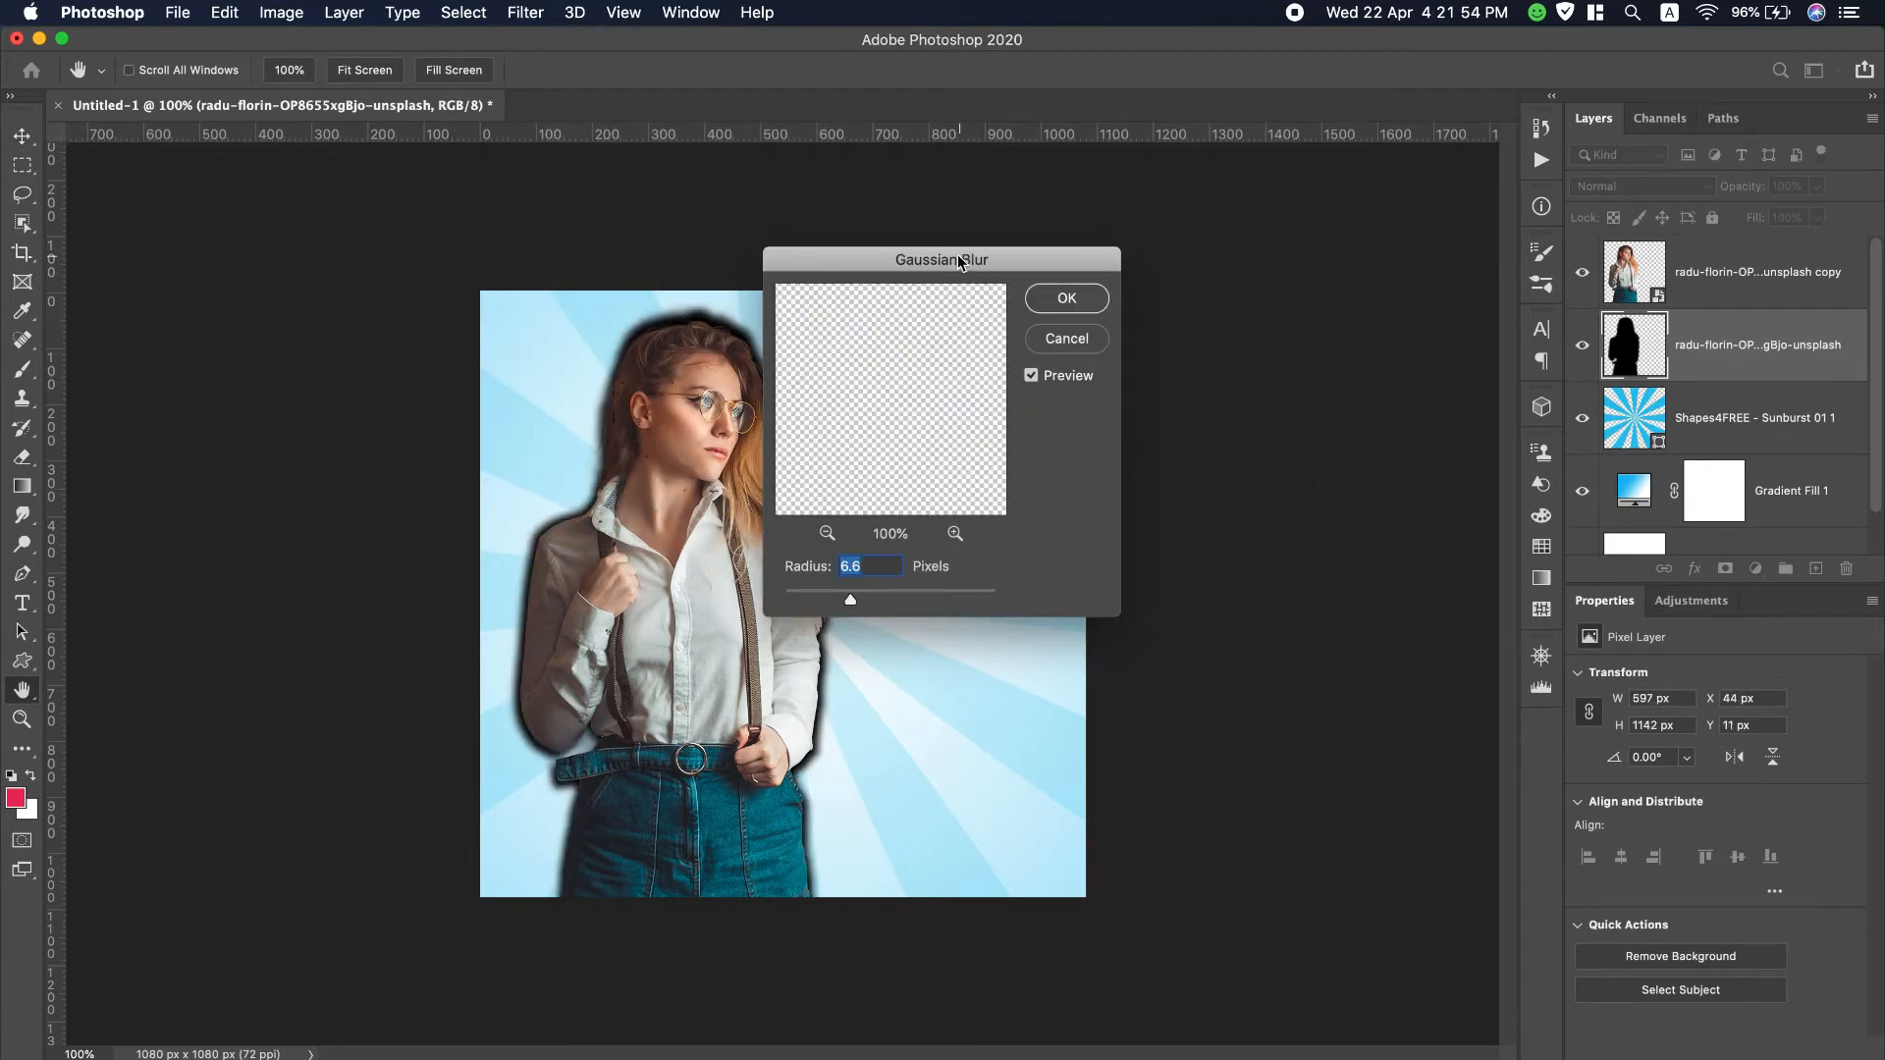
pyautogui.moveTo(957, 255); pyautogui.dragTo(1256, 303)
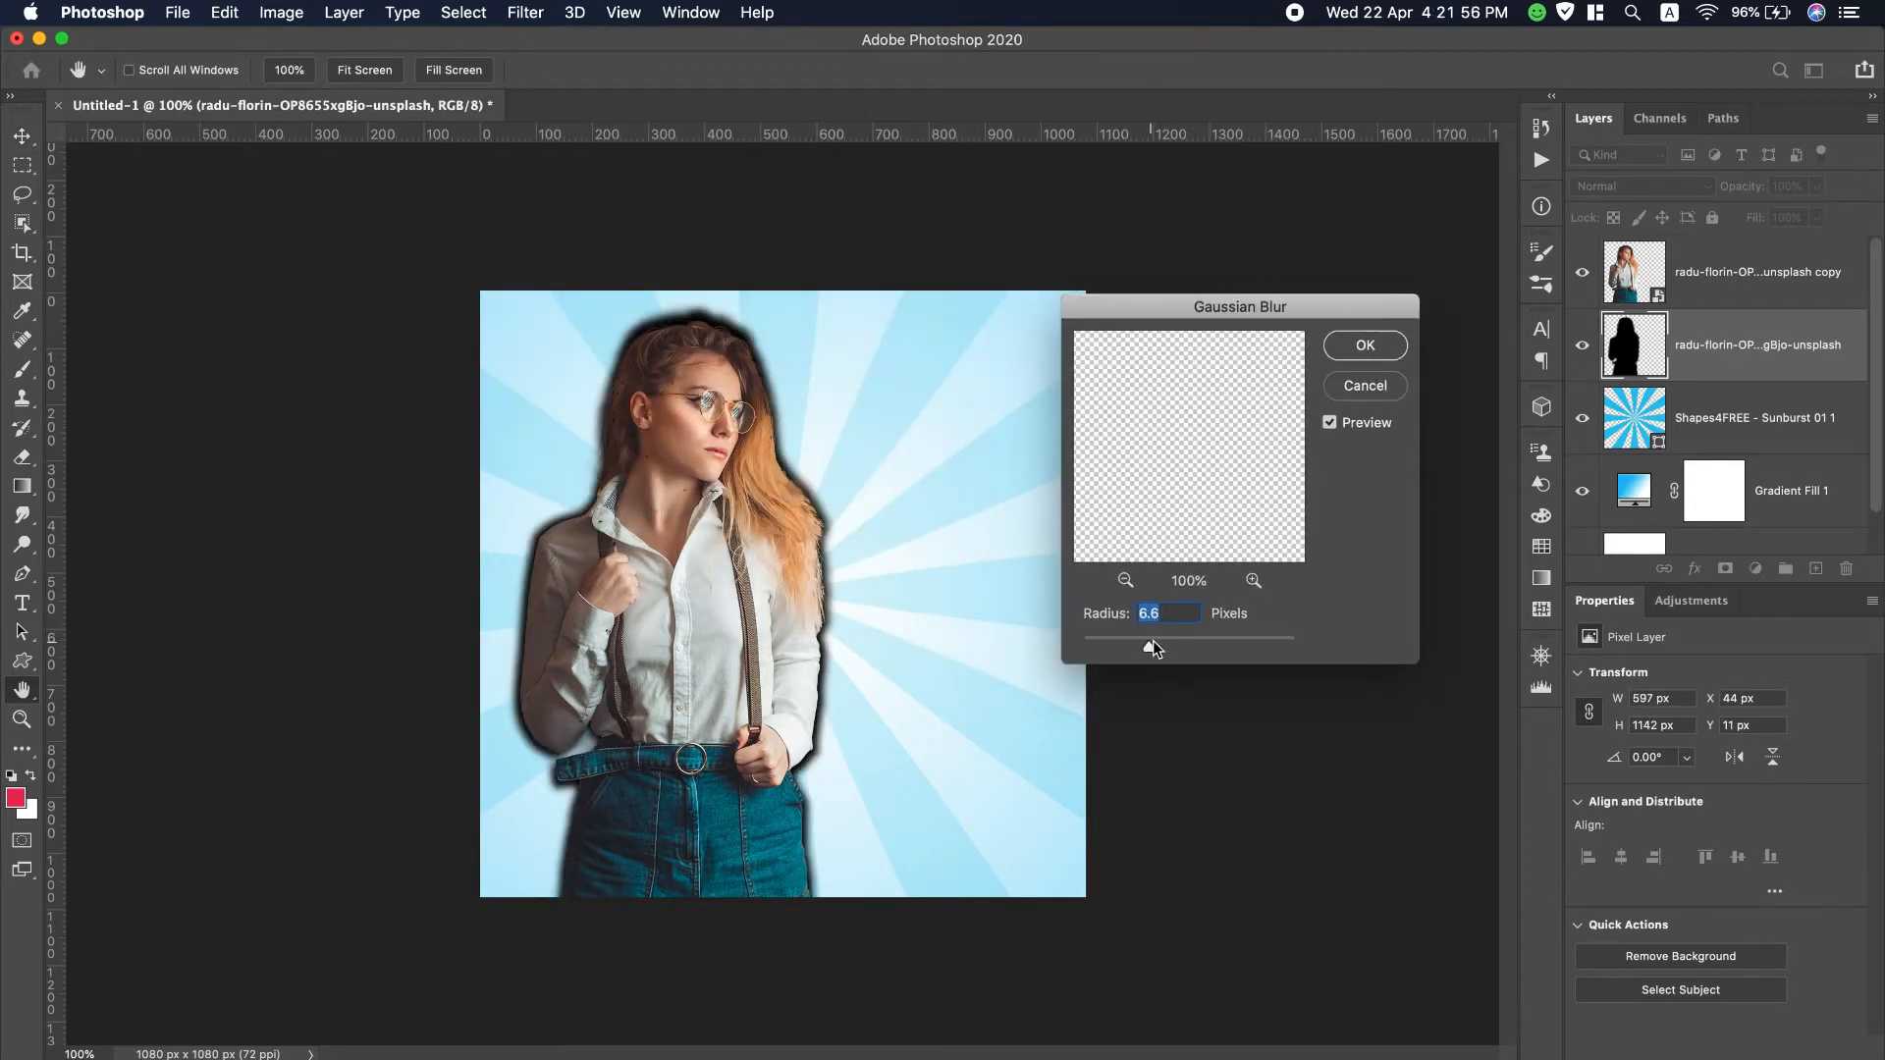
pyautogui.moveTo(1153, 648); pyautogui.dragTo(1194, 647)
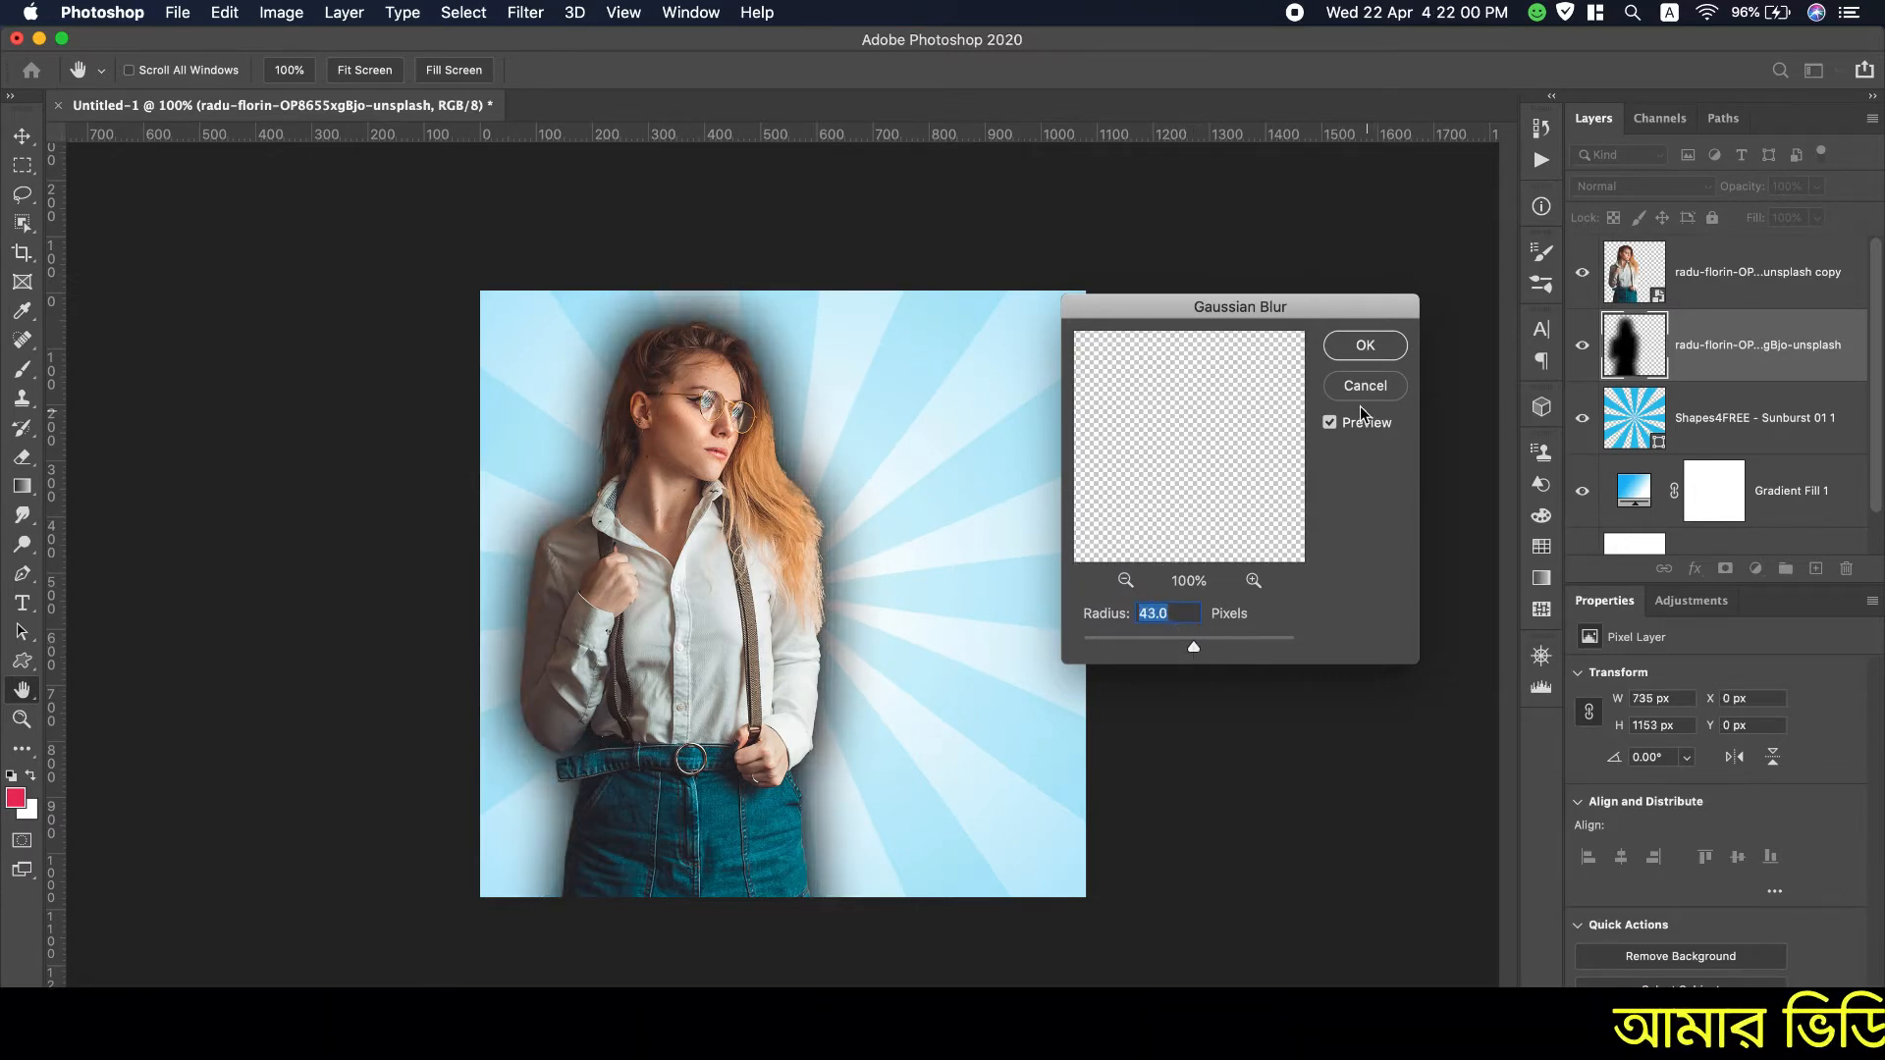
pyautogui.click(1374, 347)
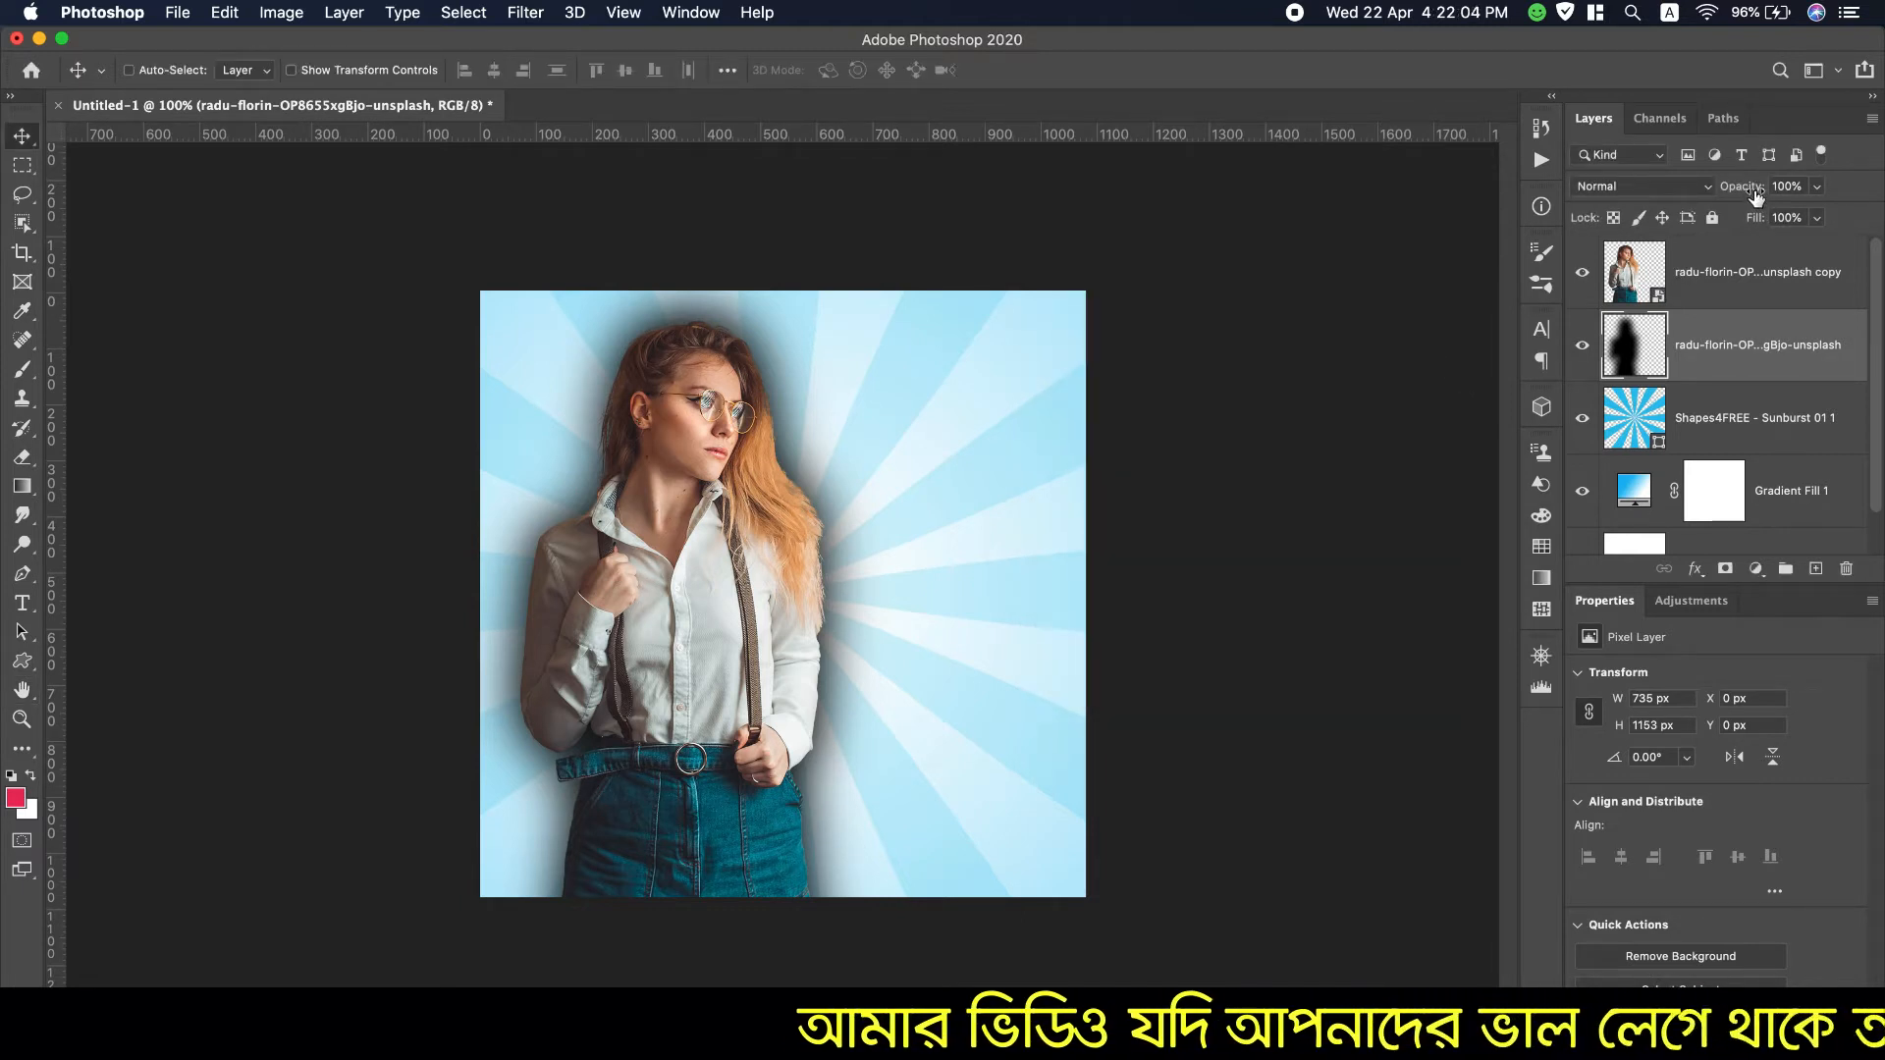
# Step: Soften the blurred shadow layer by setting its opacity to 58% and its fill to 78%
pyautogui.moveTo(1743, 186); pyautogui.dragTo(1706, 197)
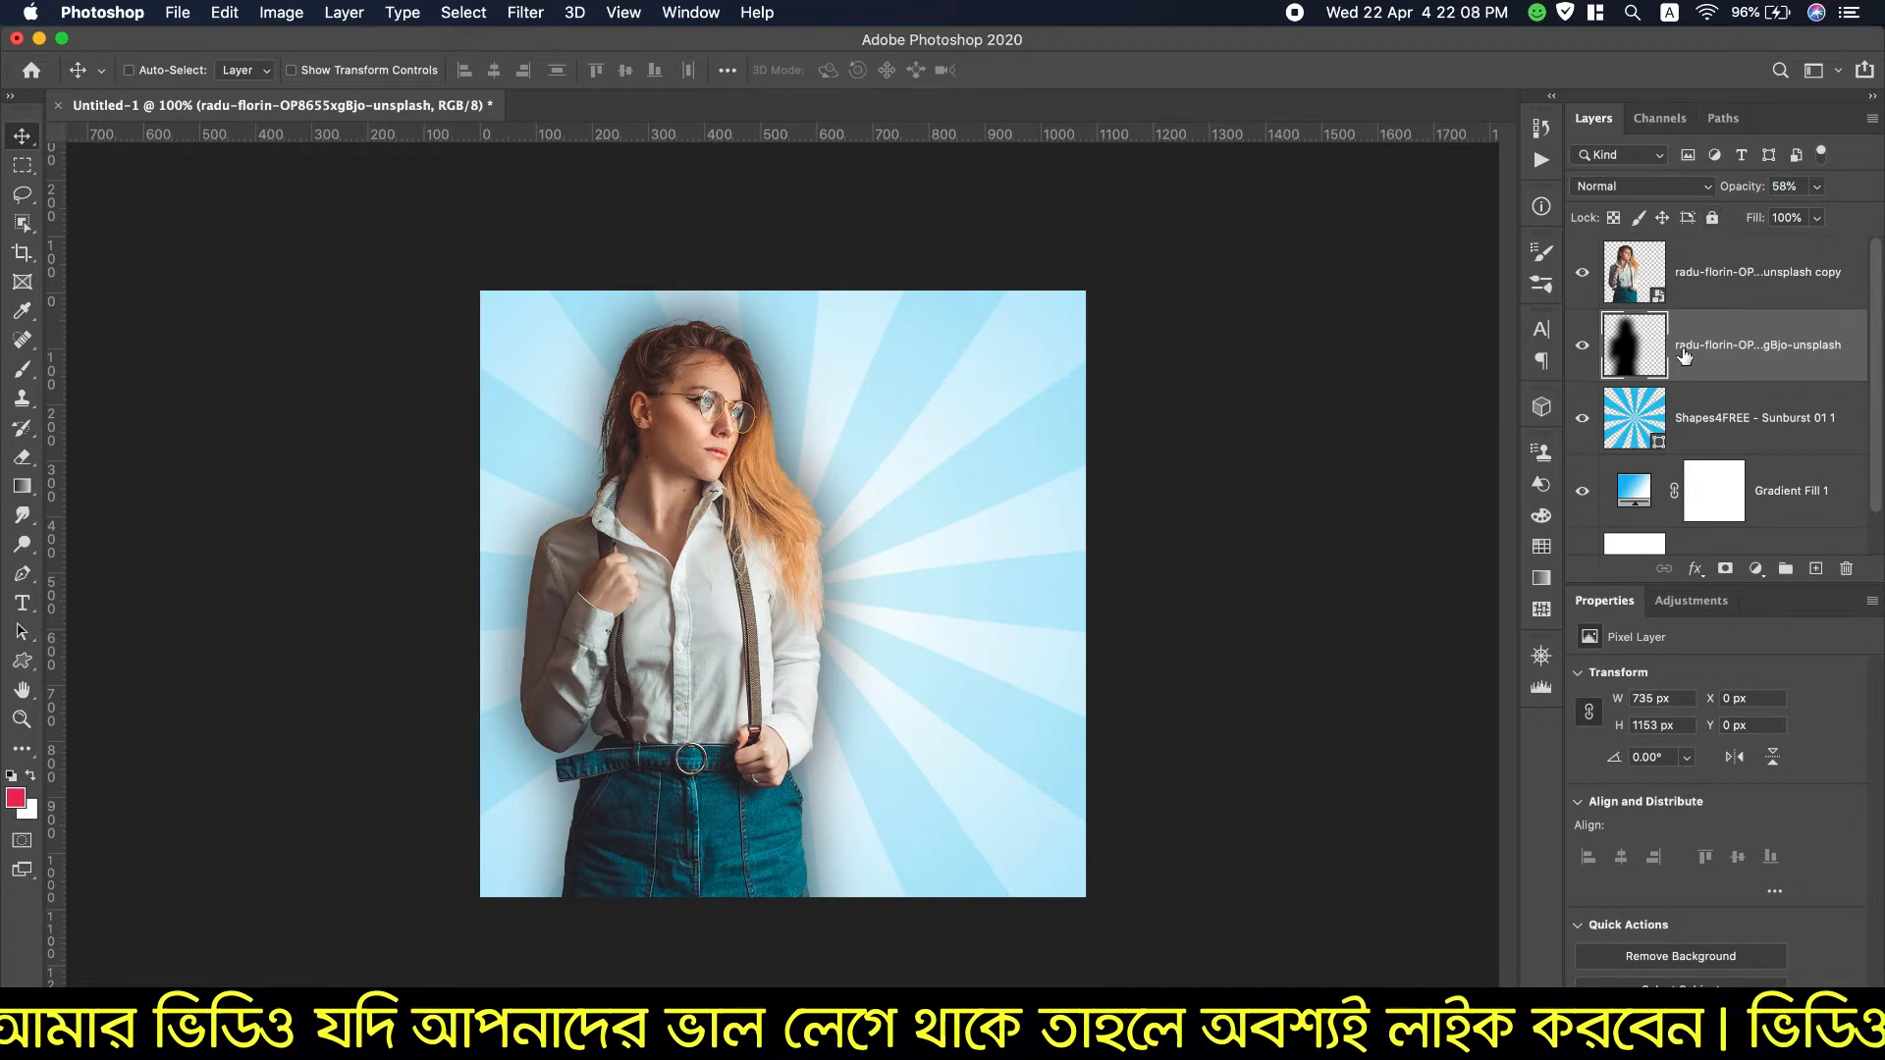
pyautogui.moveTo(1738, 224); pyautogui.dragTo(1728, 225)
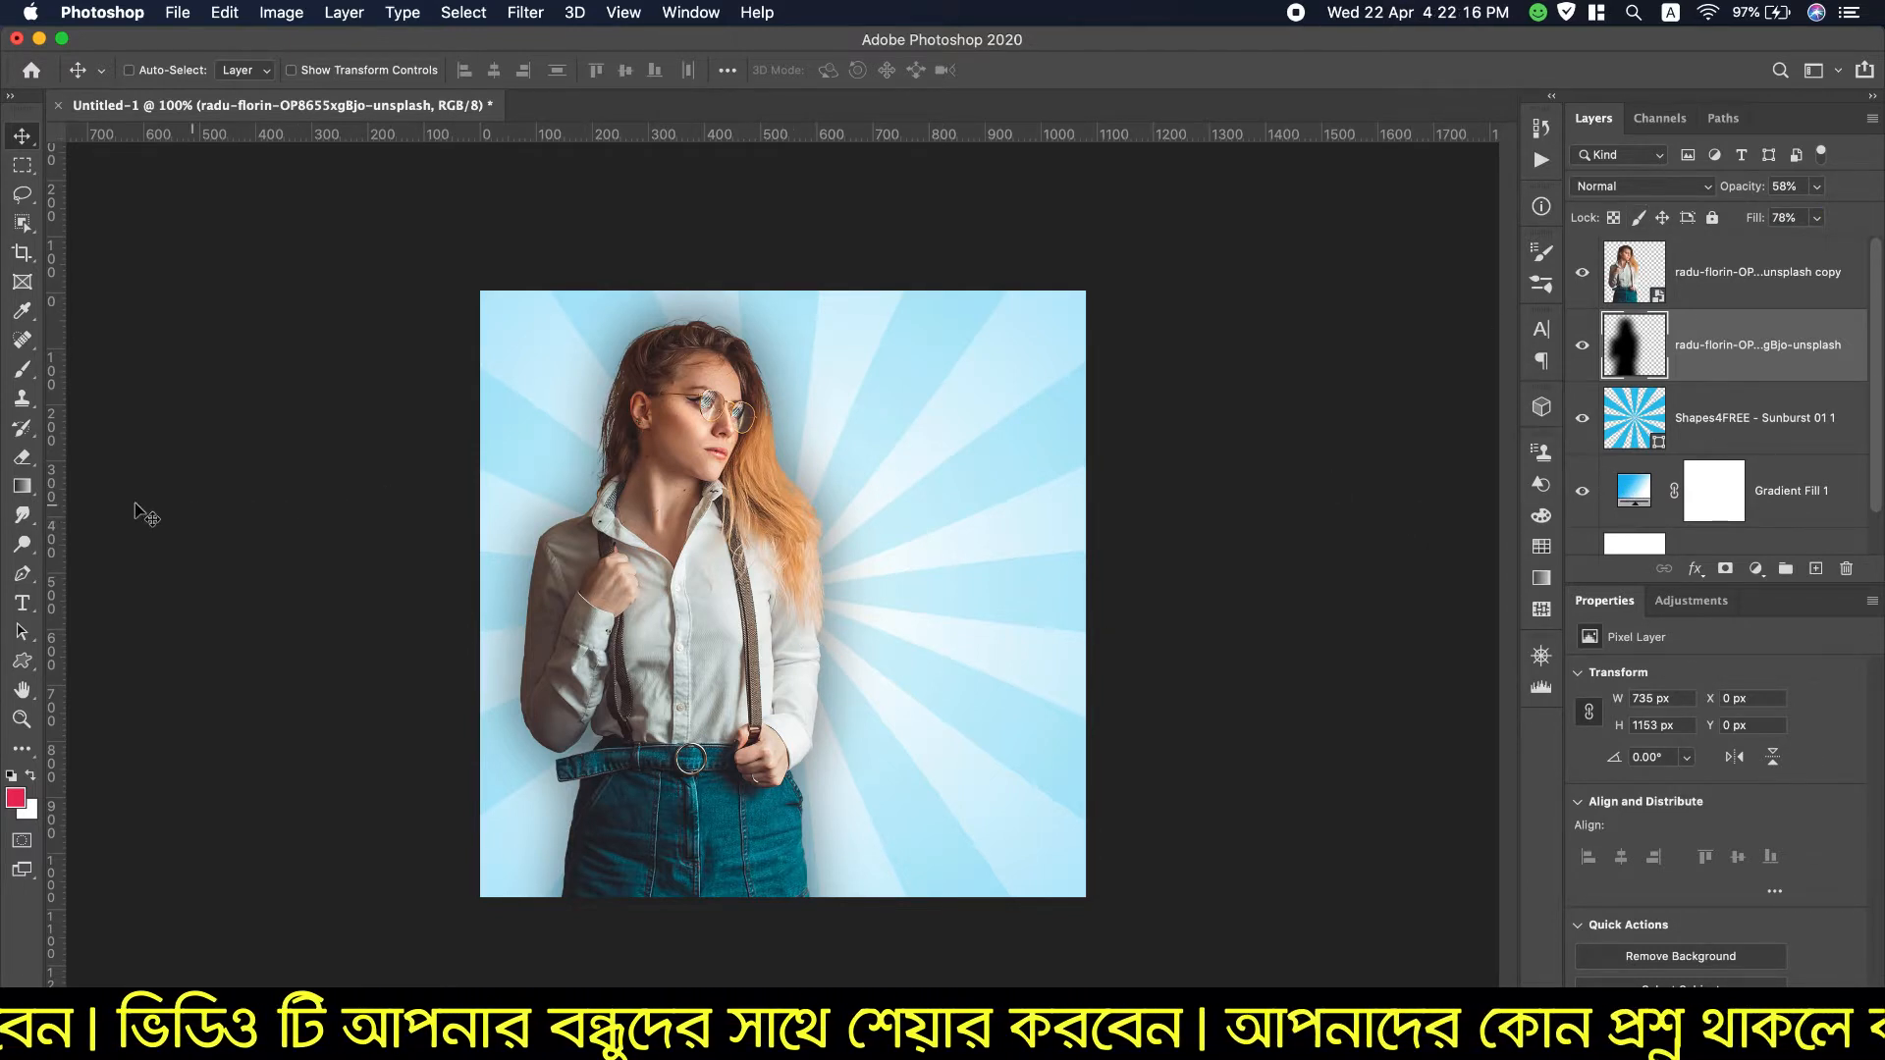
# Step: Add two vertical and two horizontal guides as margins, each about 65 to 80 px inside the canvas edges
pyautogui.moveTo(51, 511); pyautogui.dragTo(517, 564)
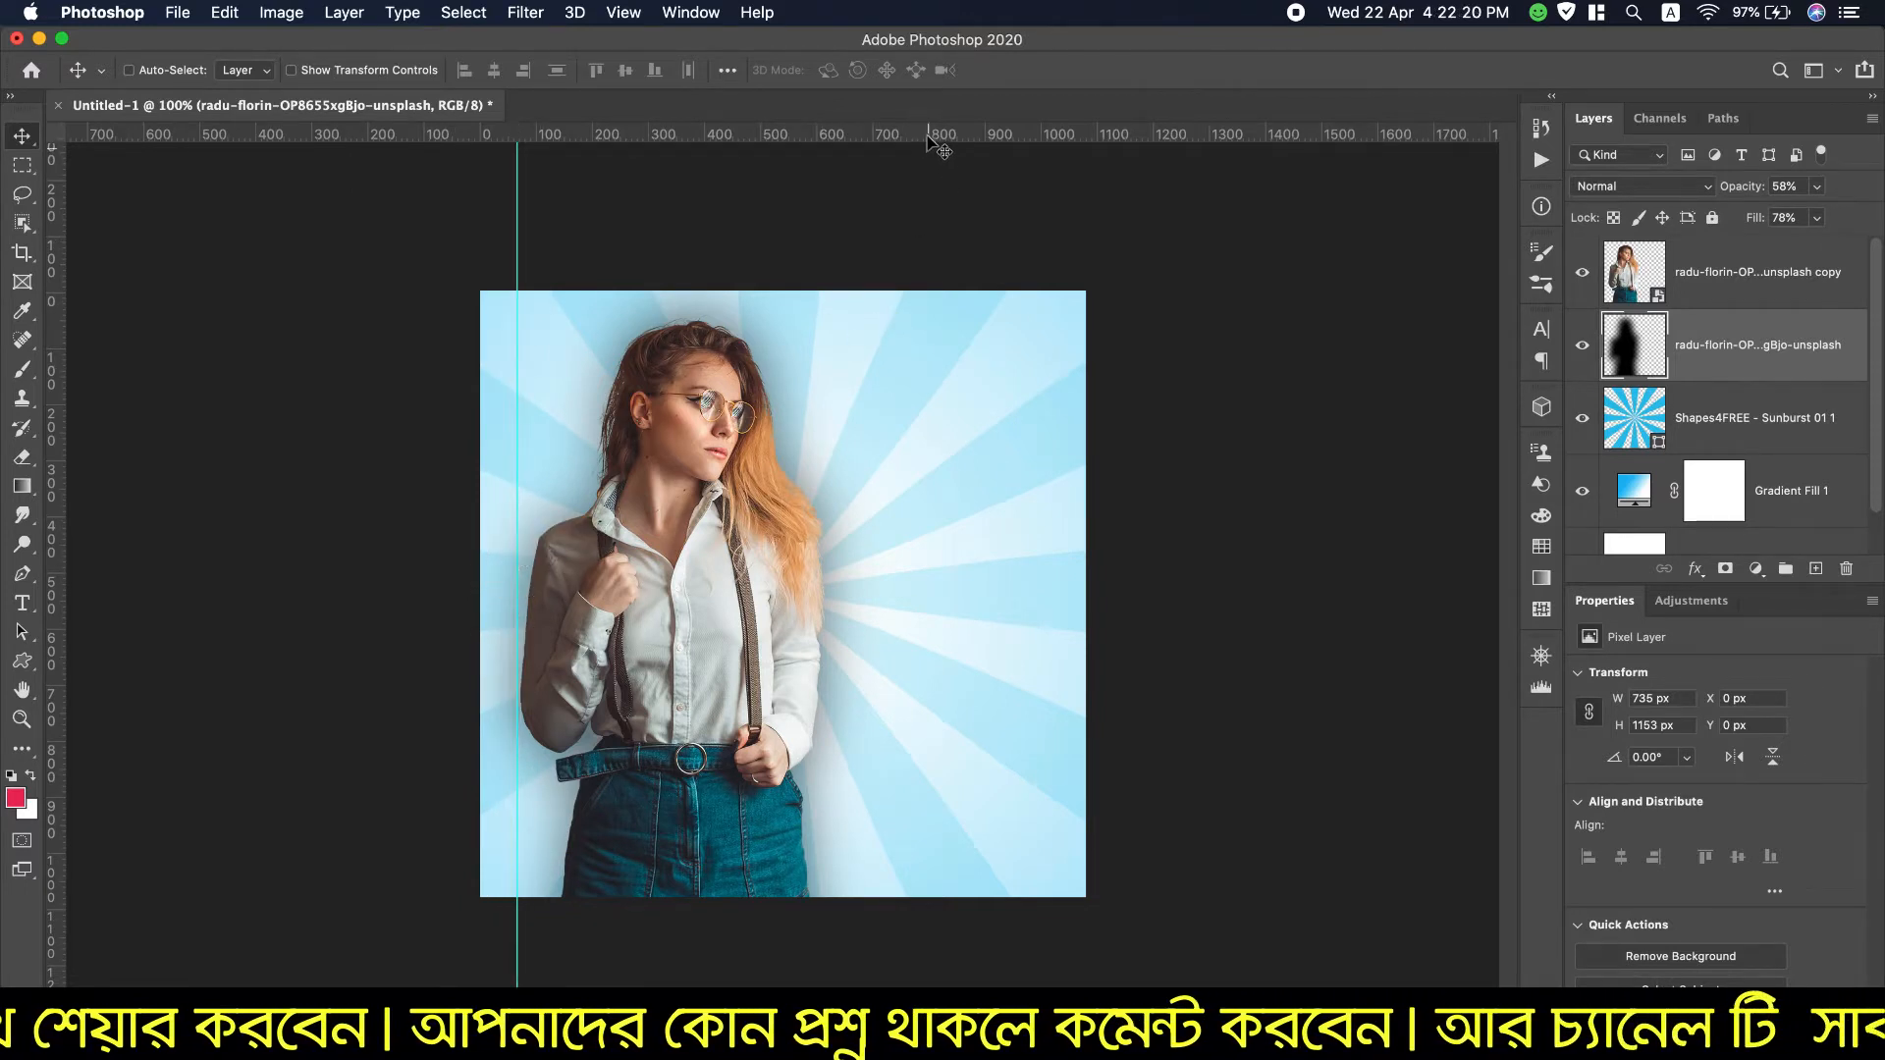
pyautogui.moveTo(928, 143); pyautogui.dragTo(907, 334)
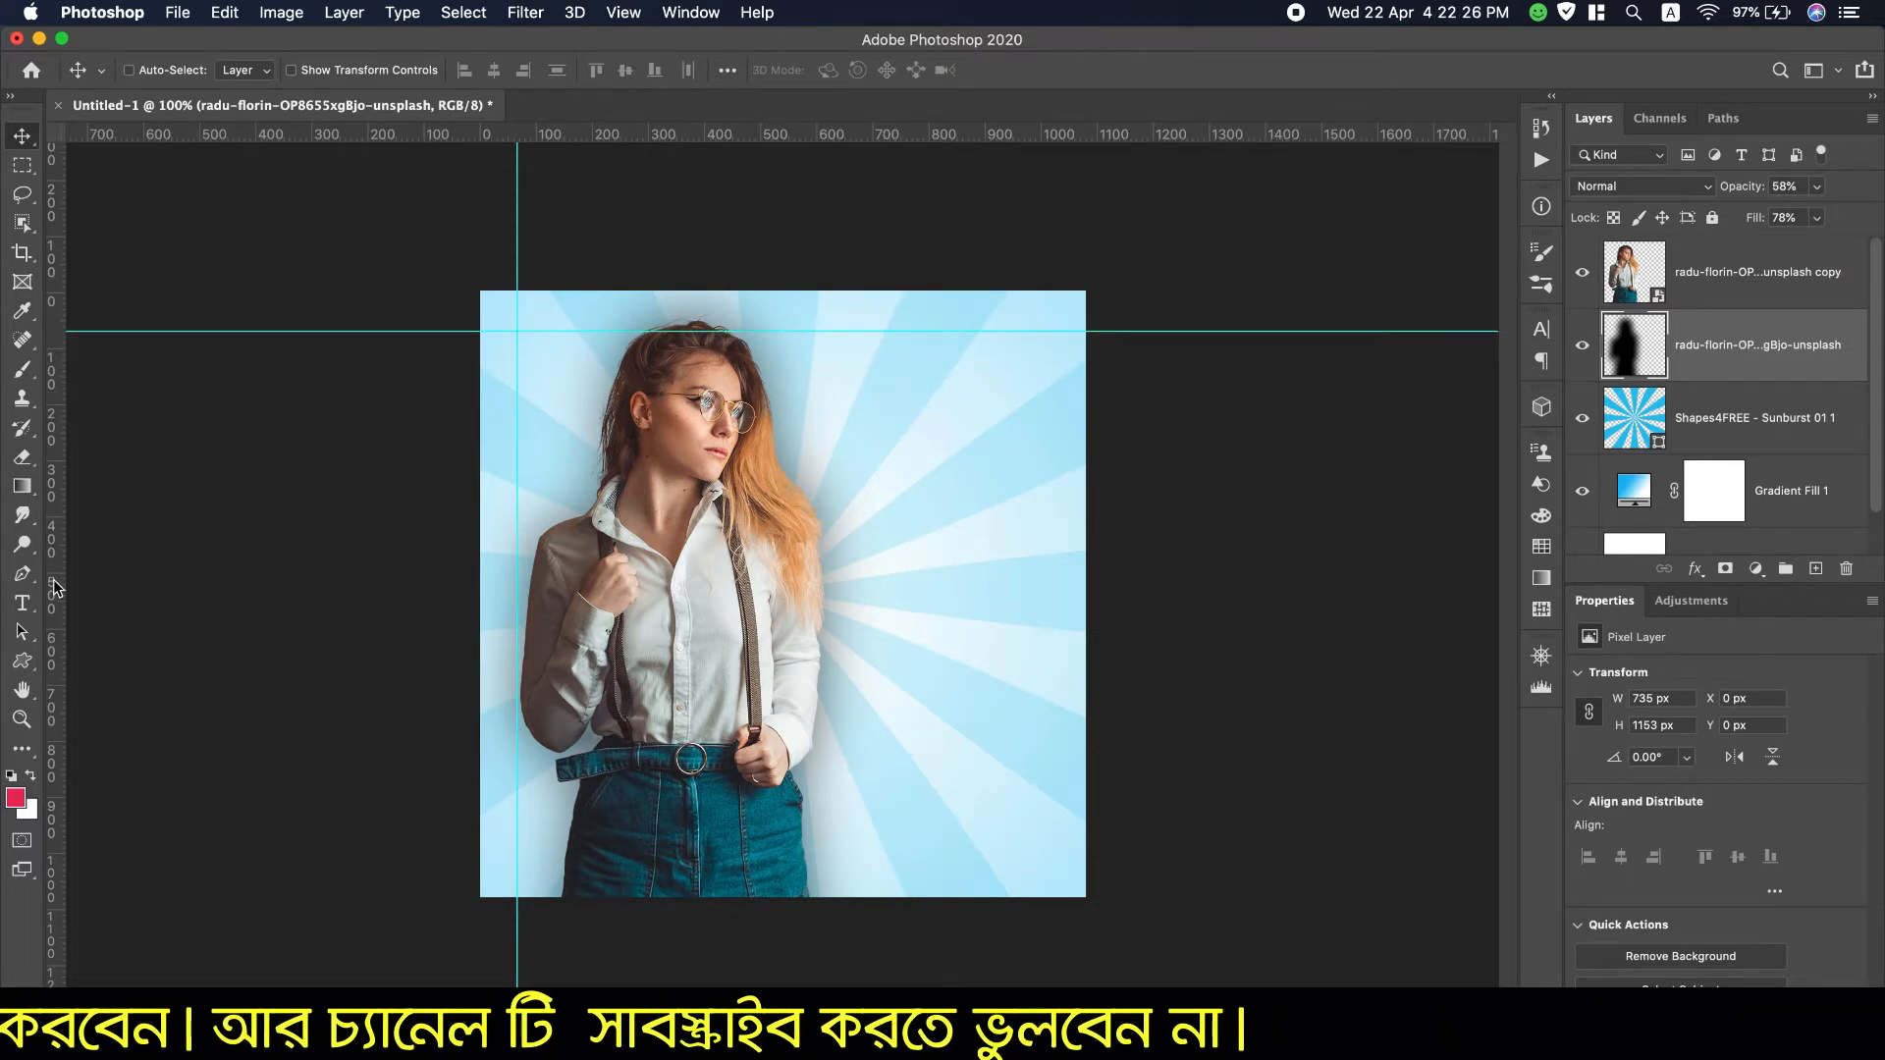
pyautogui.moveTo(53, 579); pyautogui.dragTo(1041, 639)
pyautogui.moveTo(903, 142); pyautogui.dragTo(909, 856)
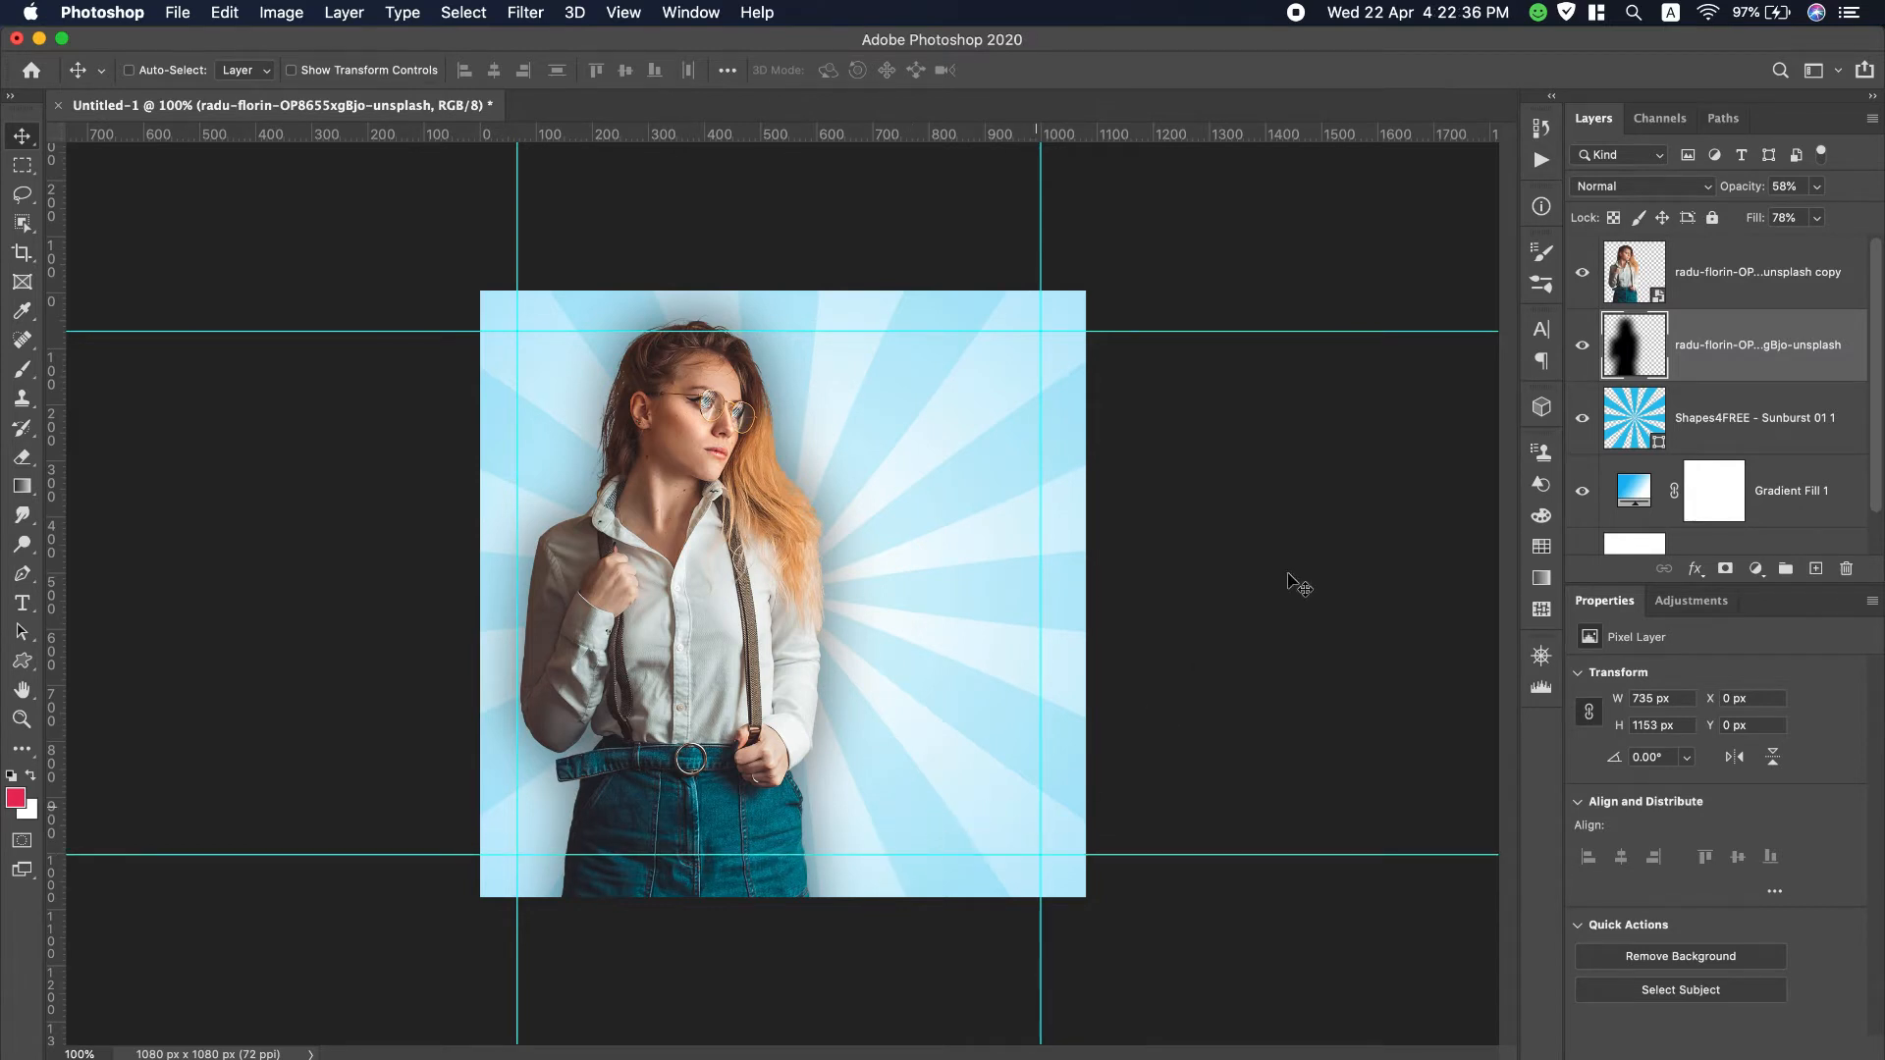
# Step: Switch to the Notes panel and copy the word "Fashion" from the prepared ad text
pyautogui.scroll(-2, 1419, 4)
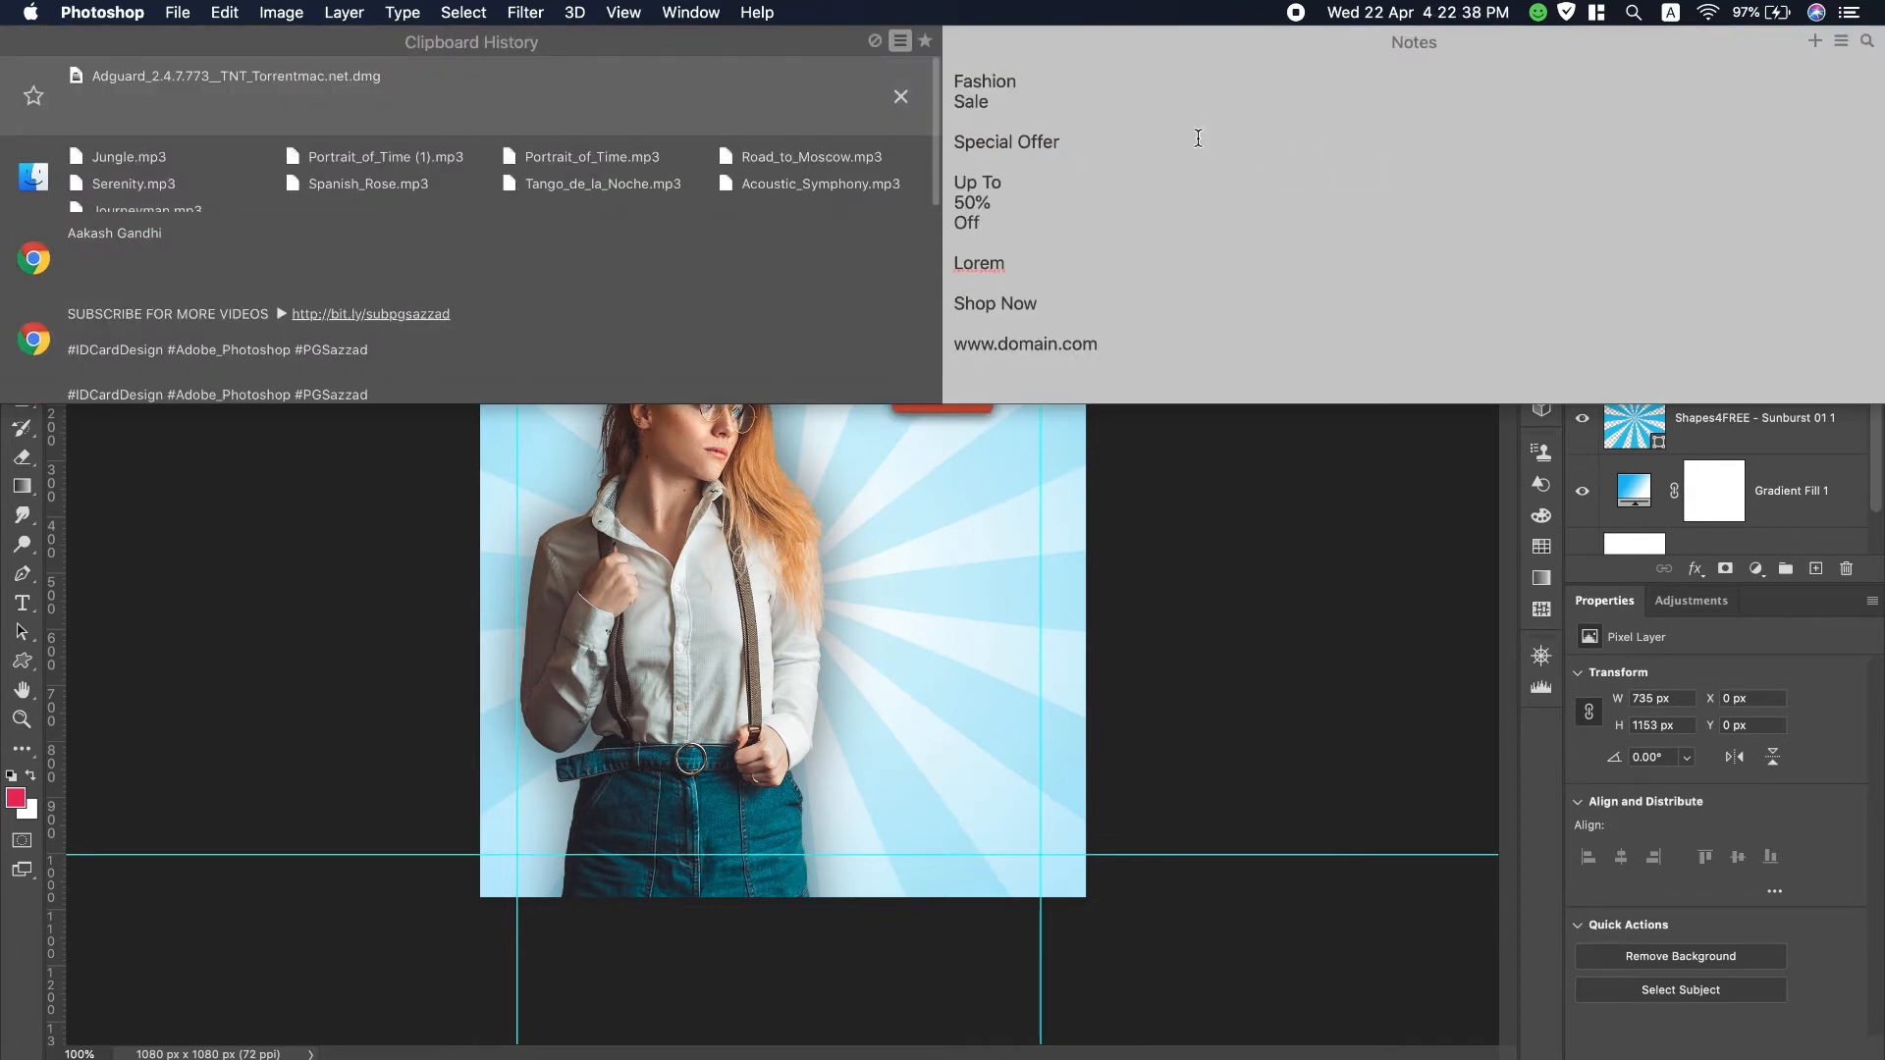
pyautogui.moveTo(957, 78); pyautogui.dragTo(1039, 81)
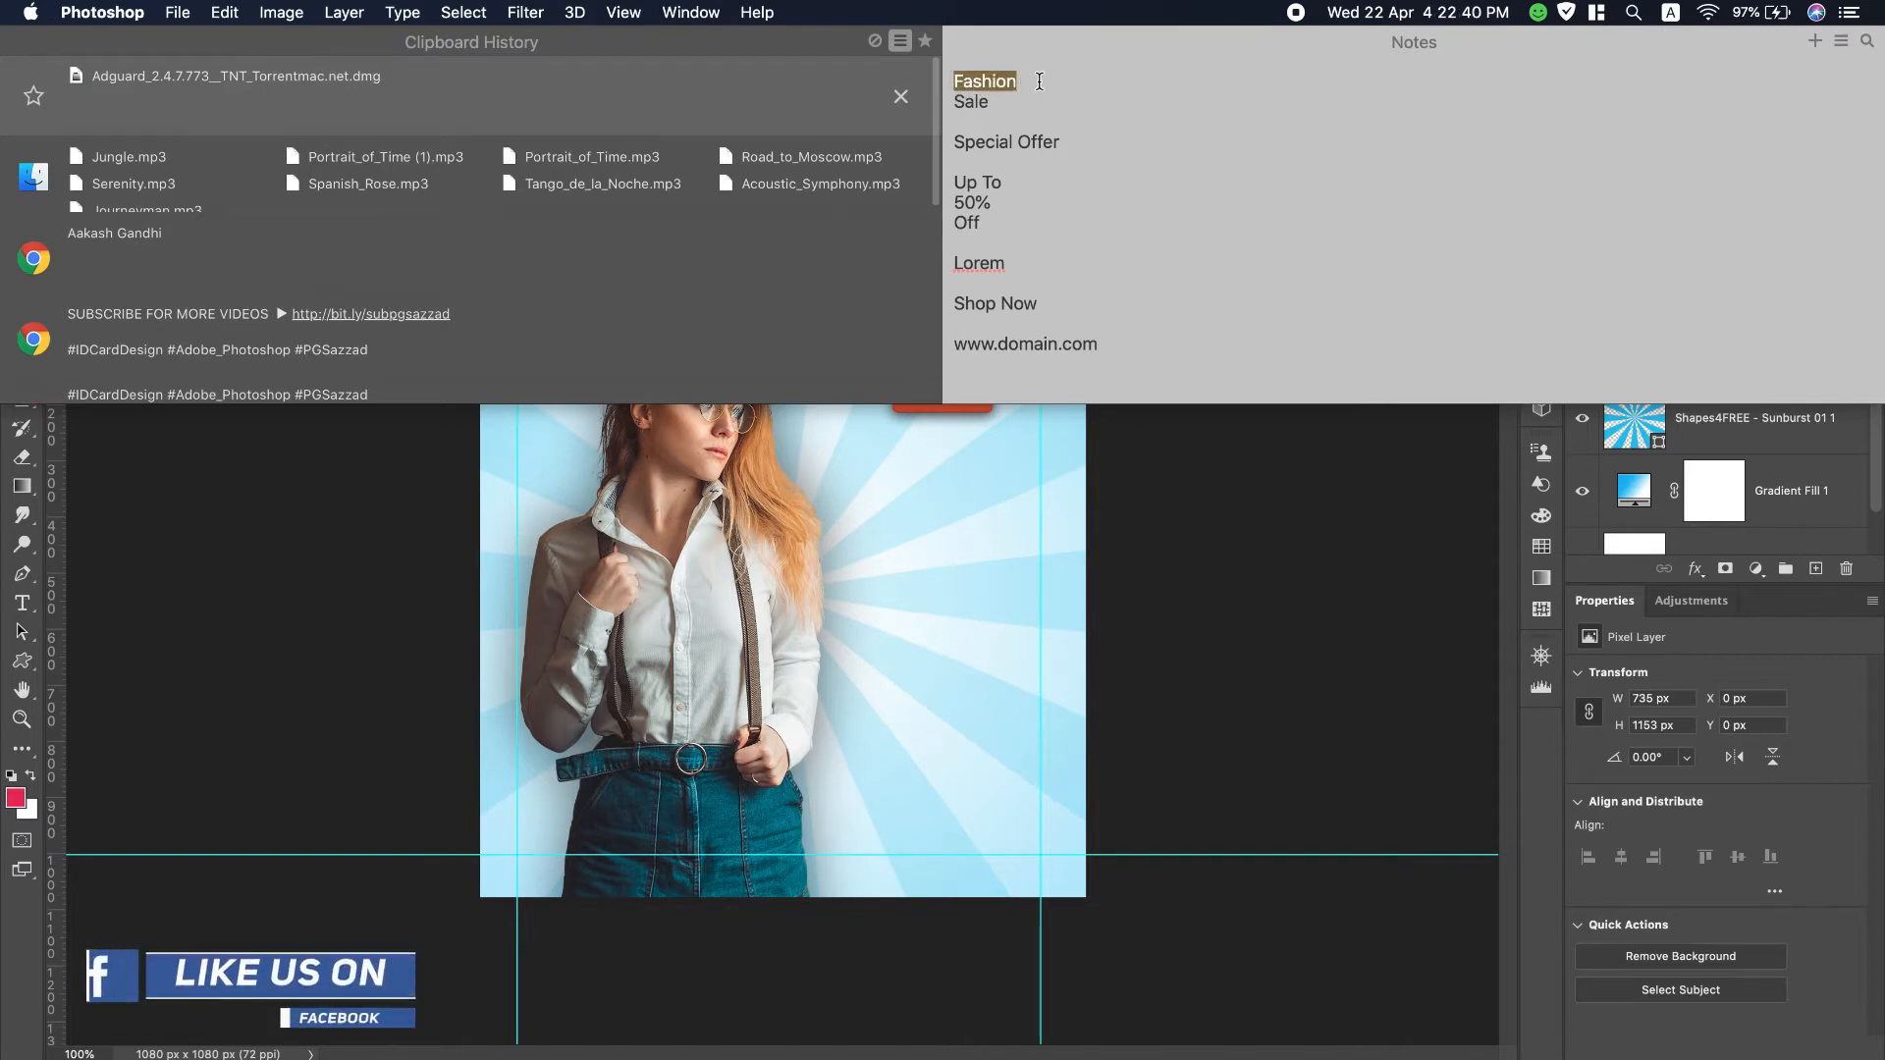
pyautogui.press('super+c')
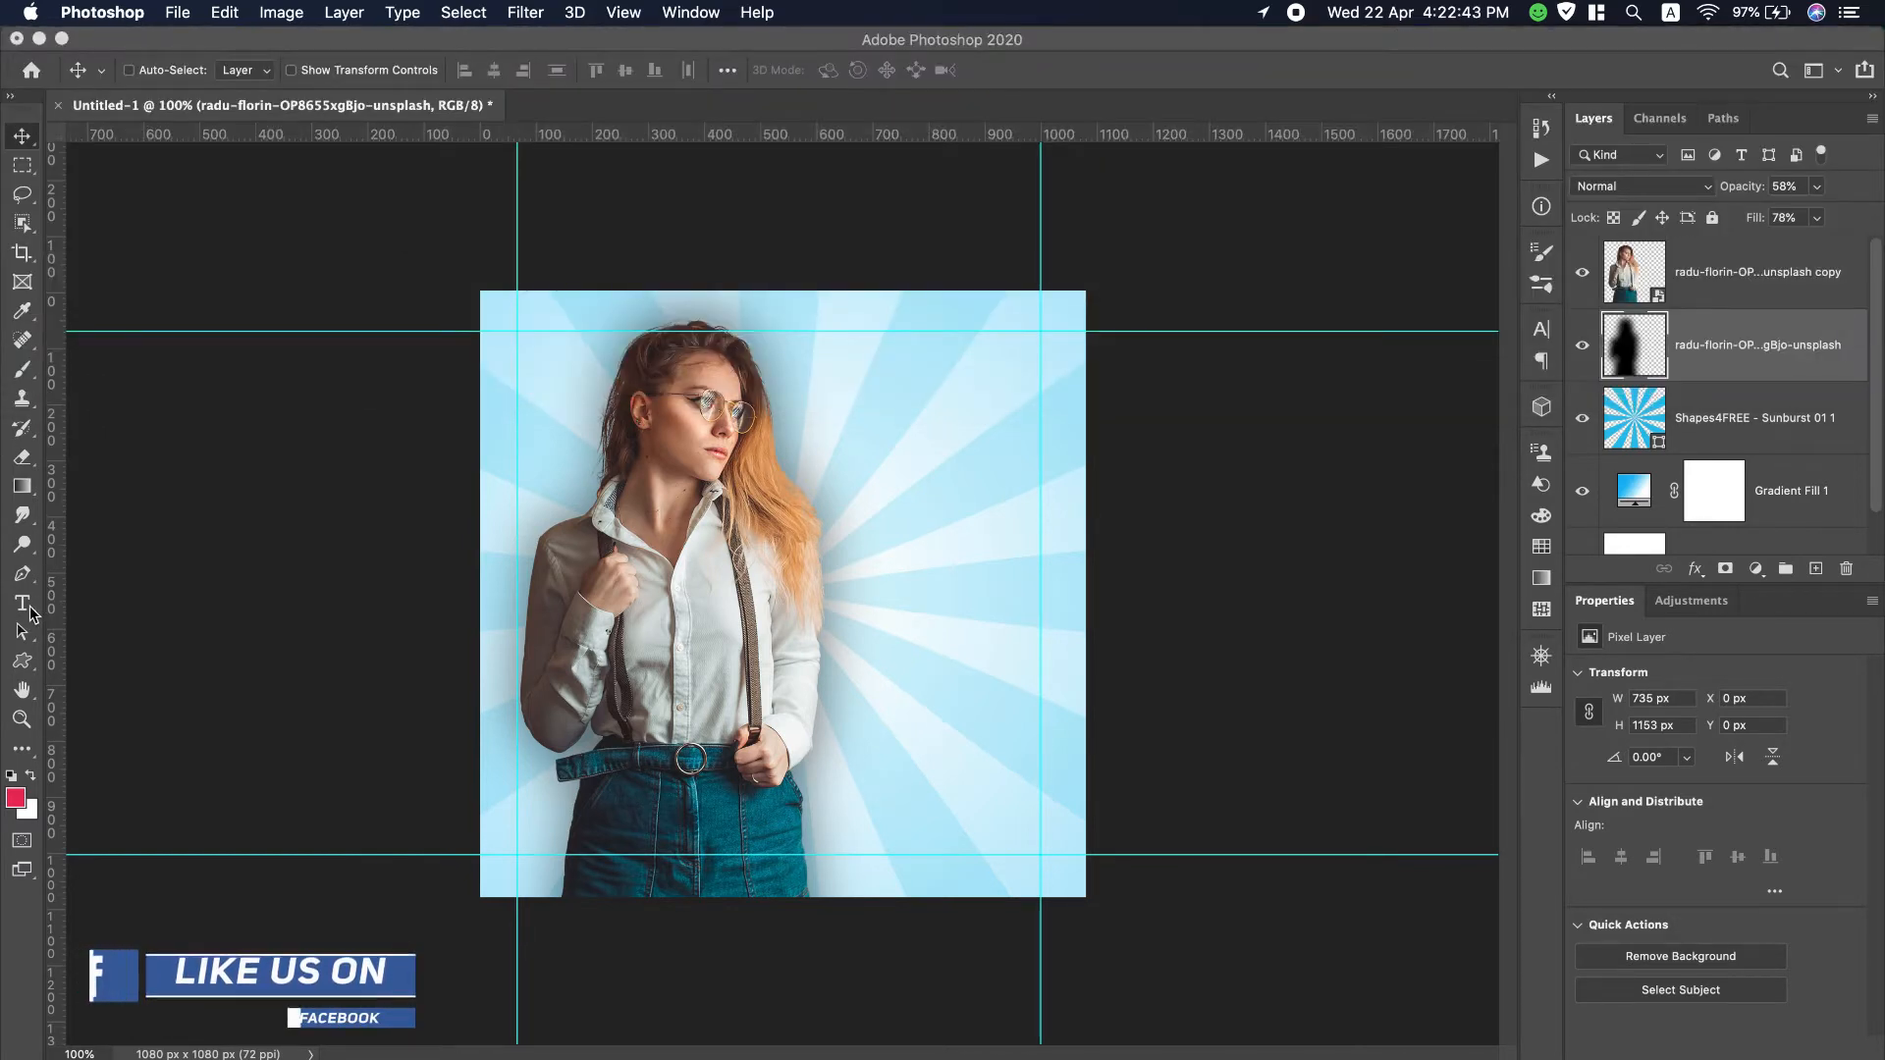
# Step: Add the copied word "Fashion" as a text layer, set it to 61 pt, and place it beside the woman inside the canvas
pyautogui.click(26, 605)
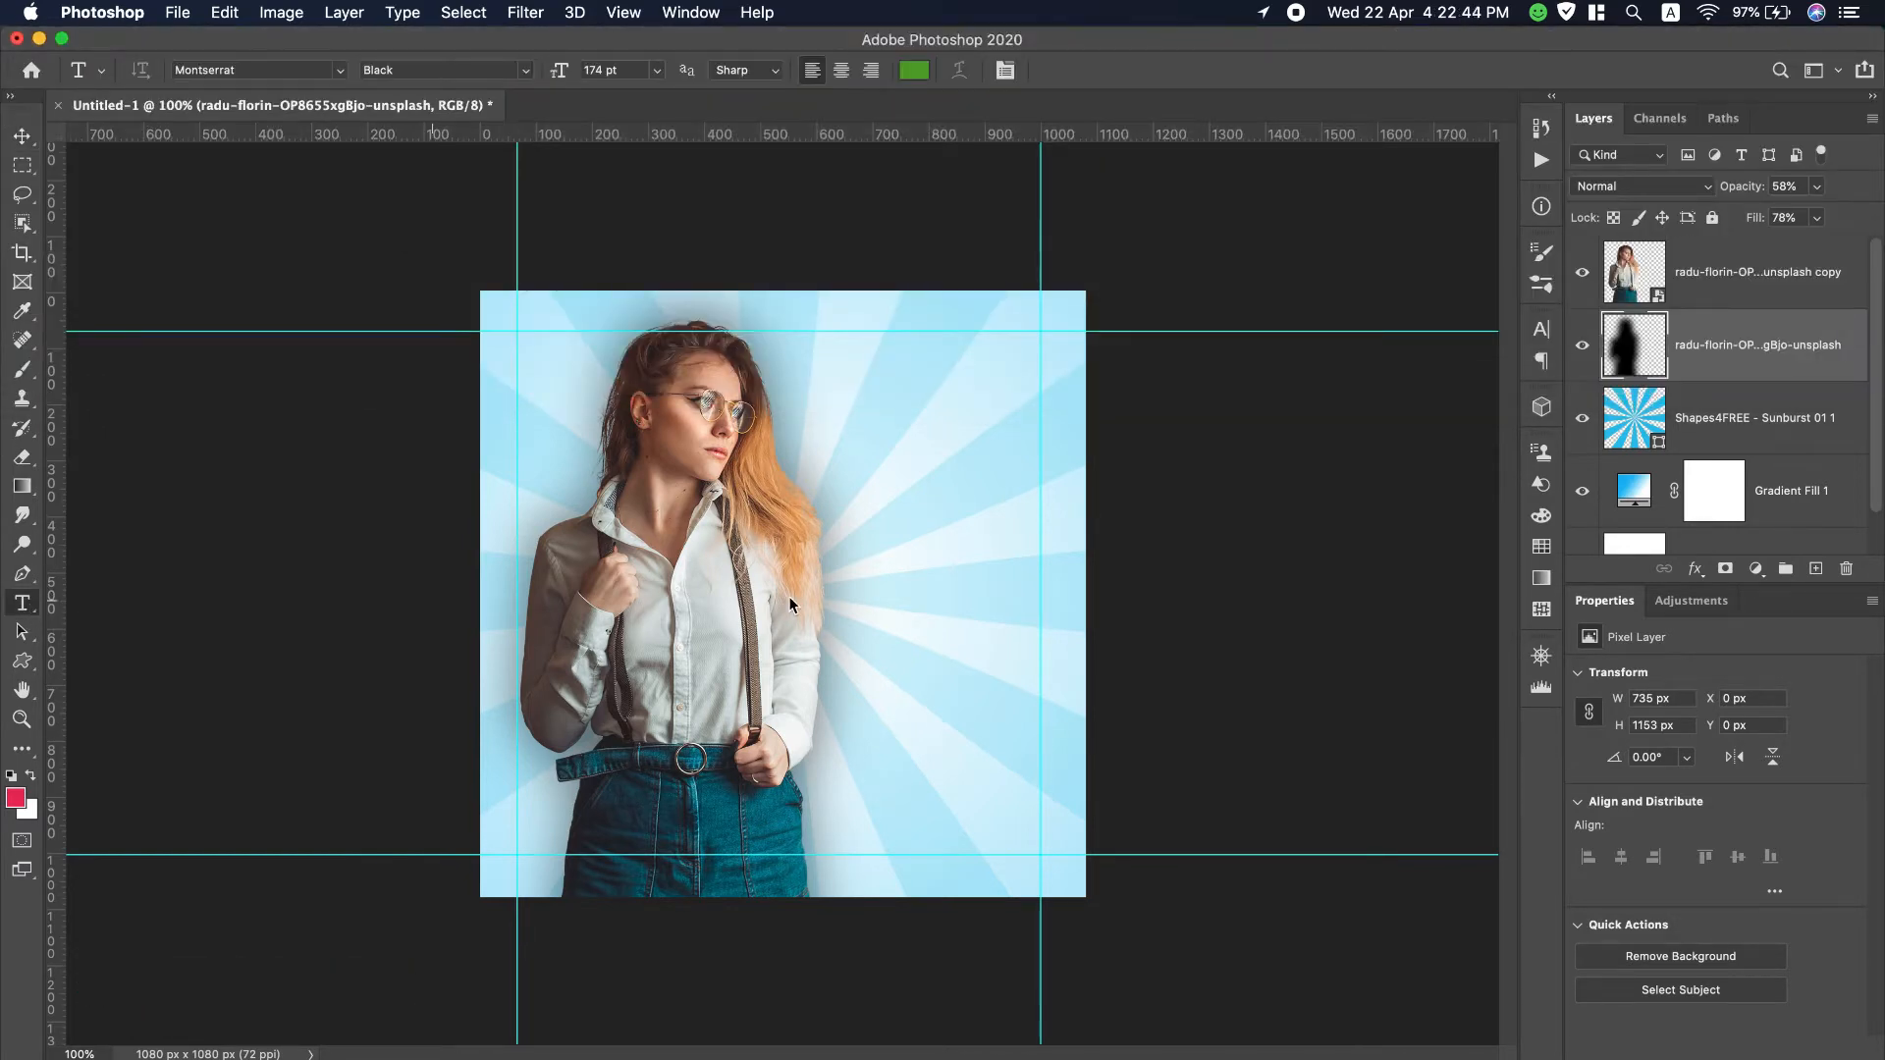
pyautogui.click(1029, 447)
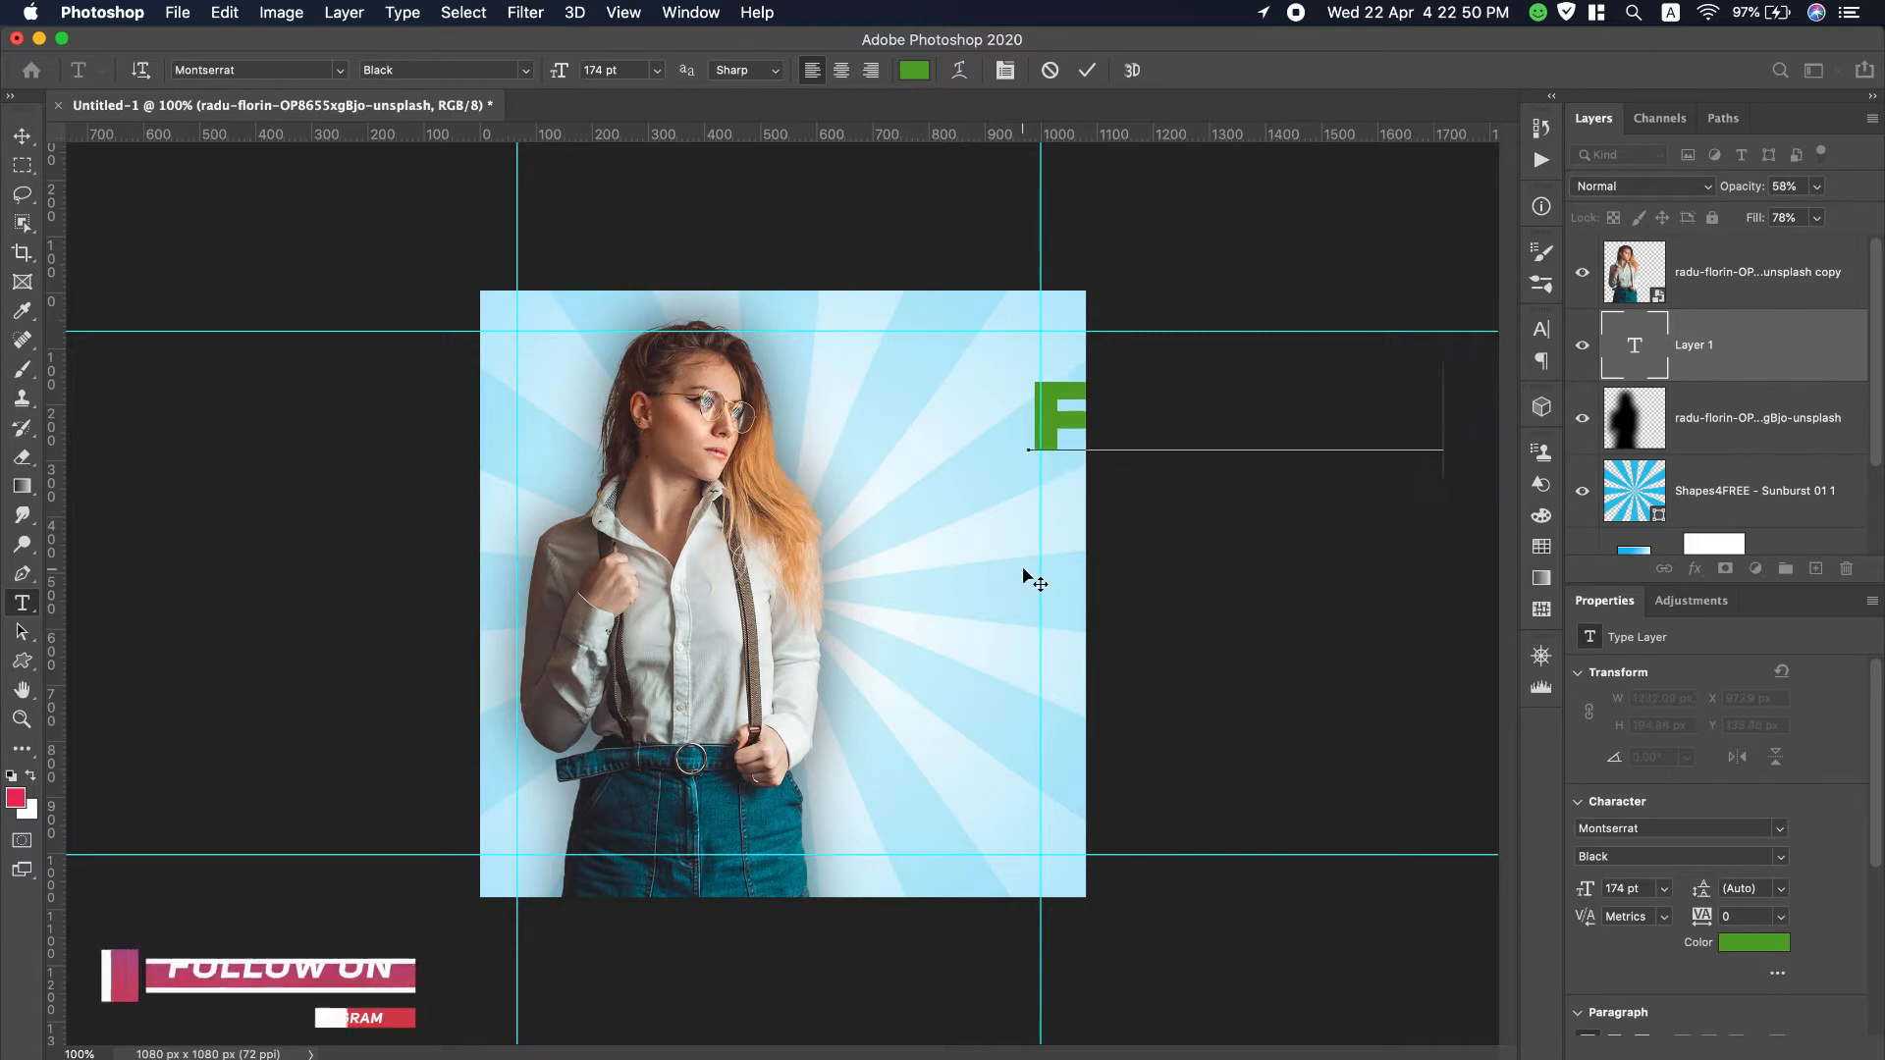
pyautogui.press('super')
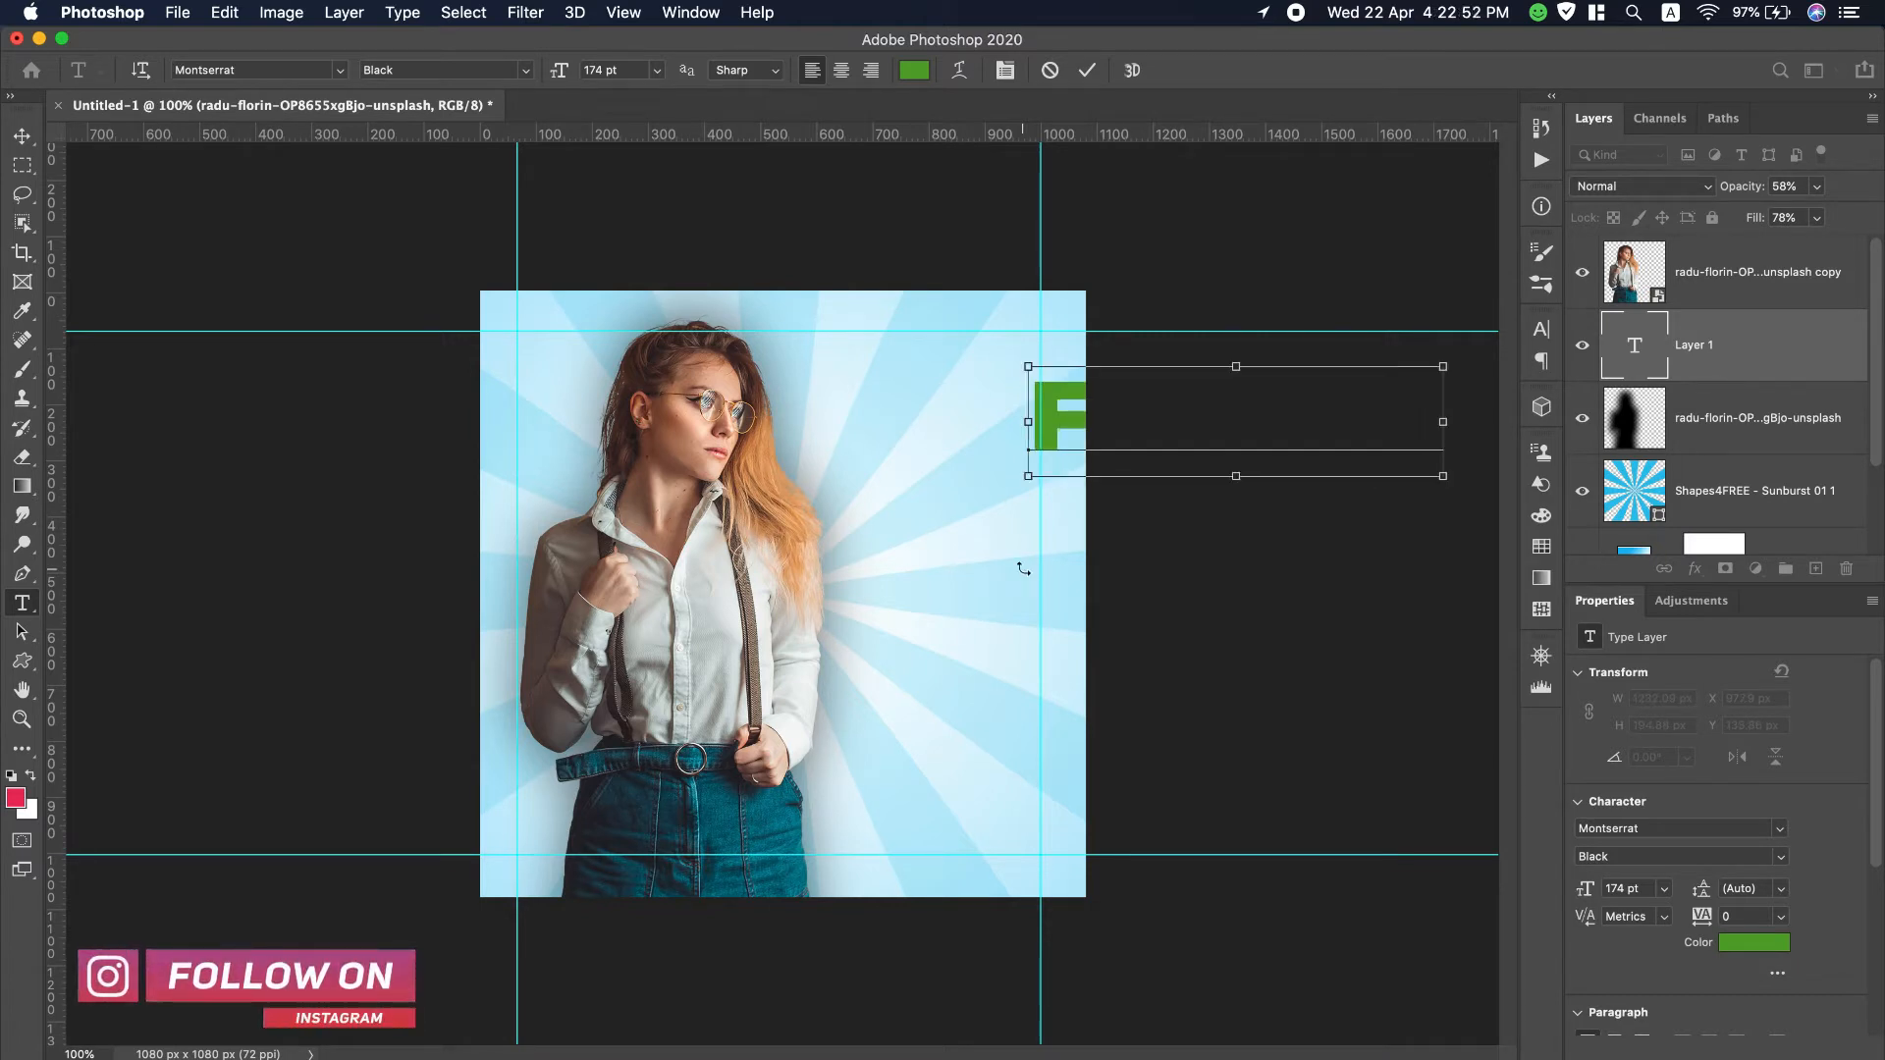
pyautogui.press('super+a')
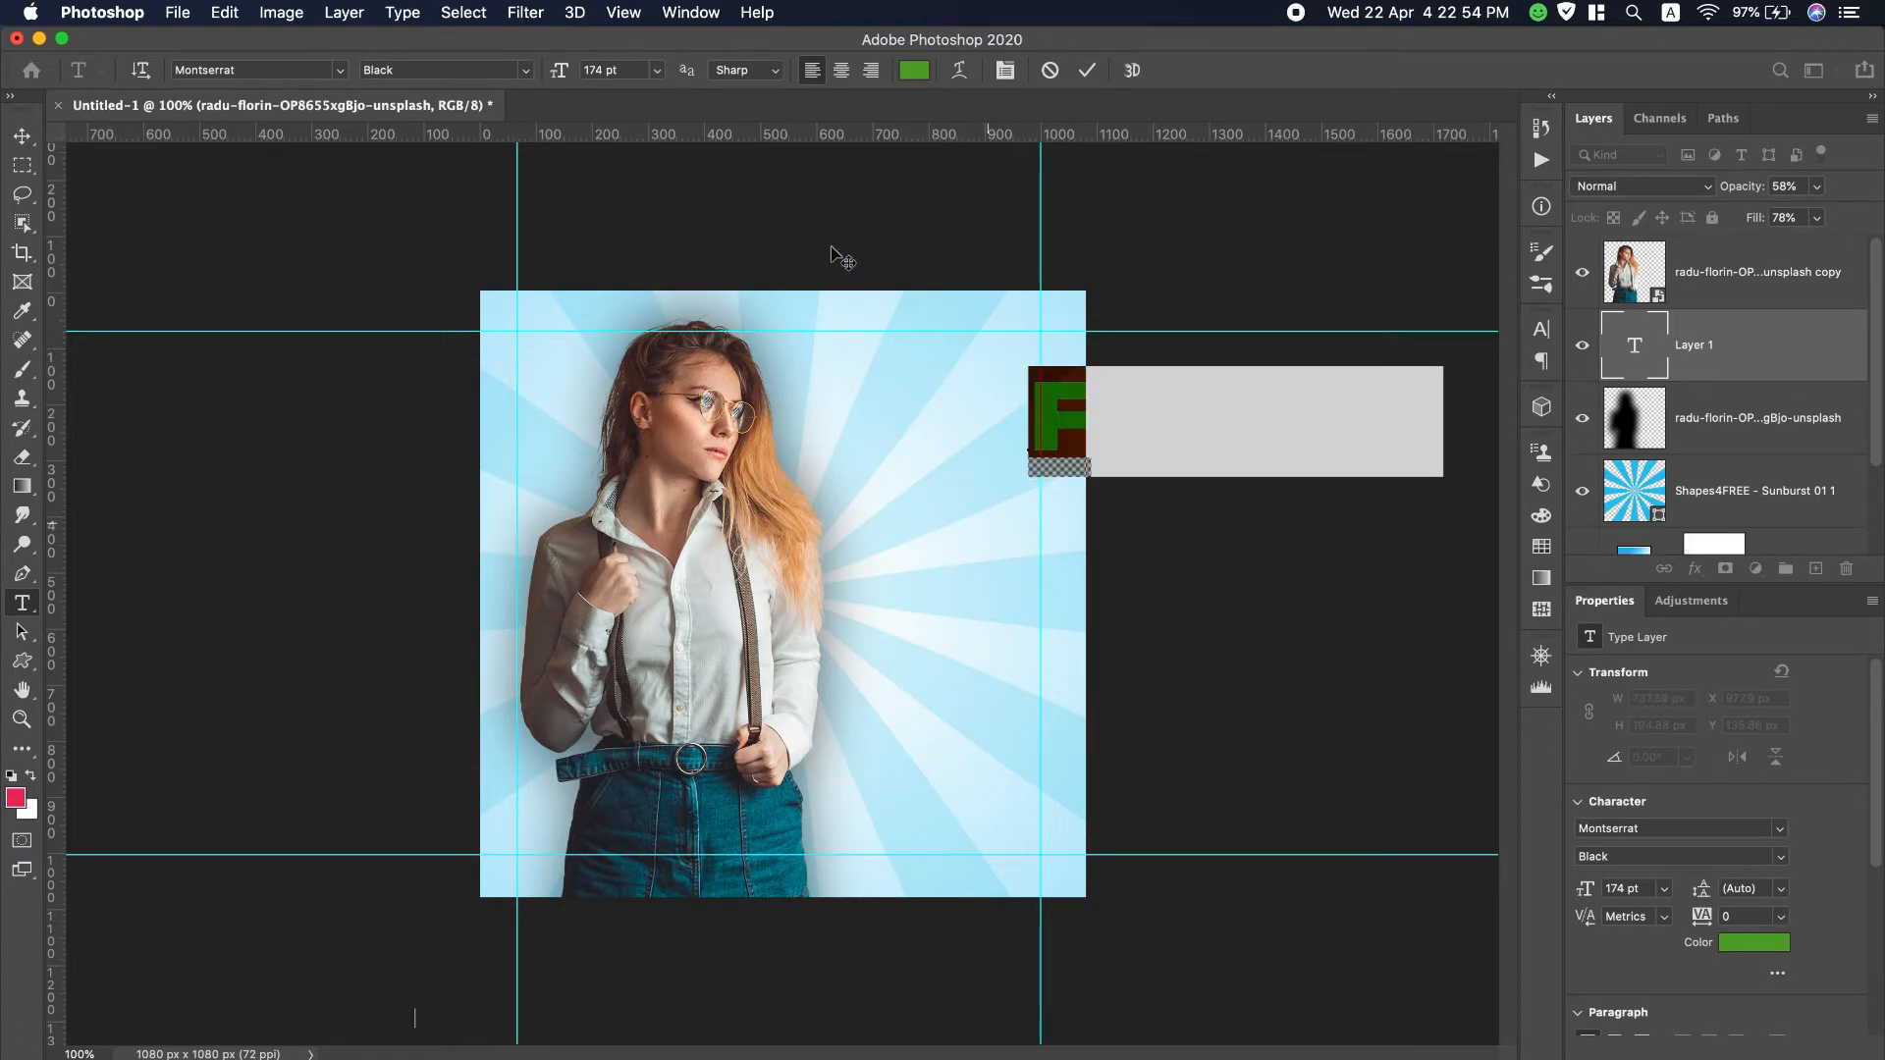
pyautogui.moveTo(560, 70); pyautogui.dragTo(432, 68)
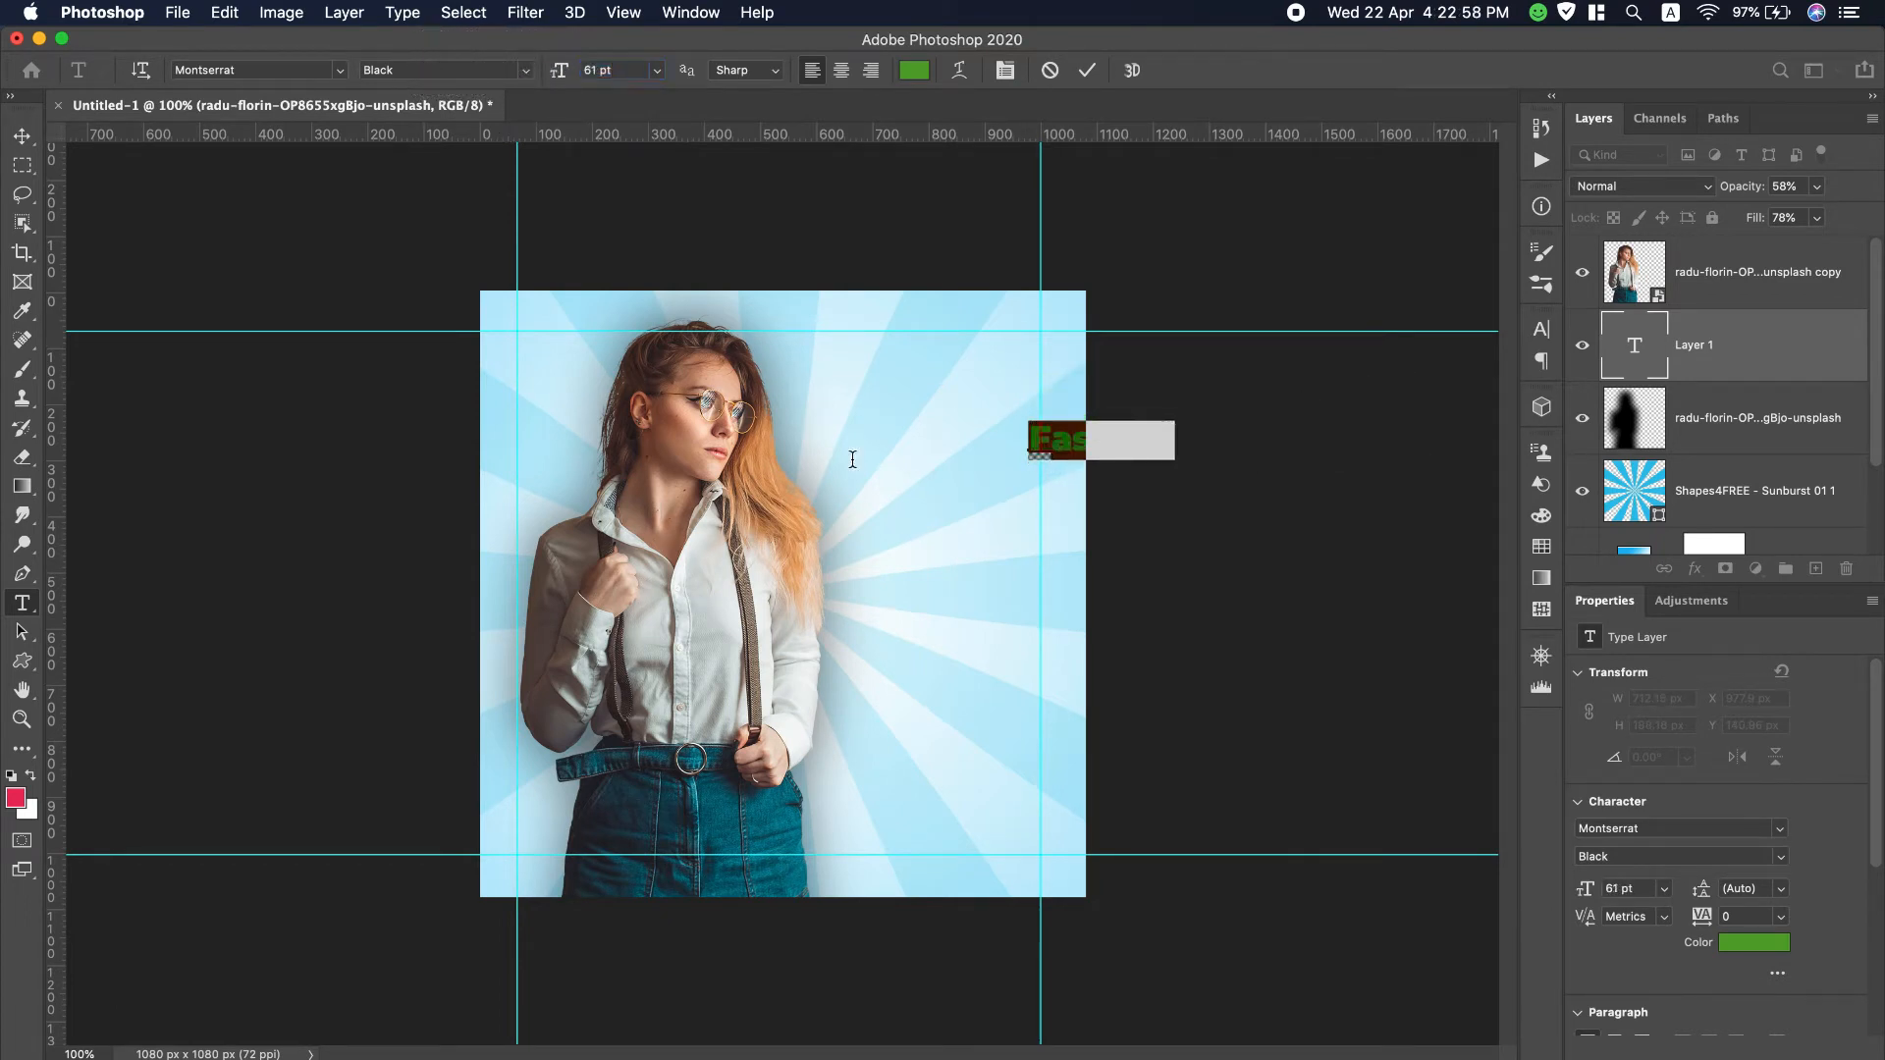
pyautogui.moveTo(1046, 489); pyautogui.dragTo(921, 487)
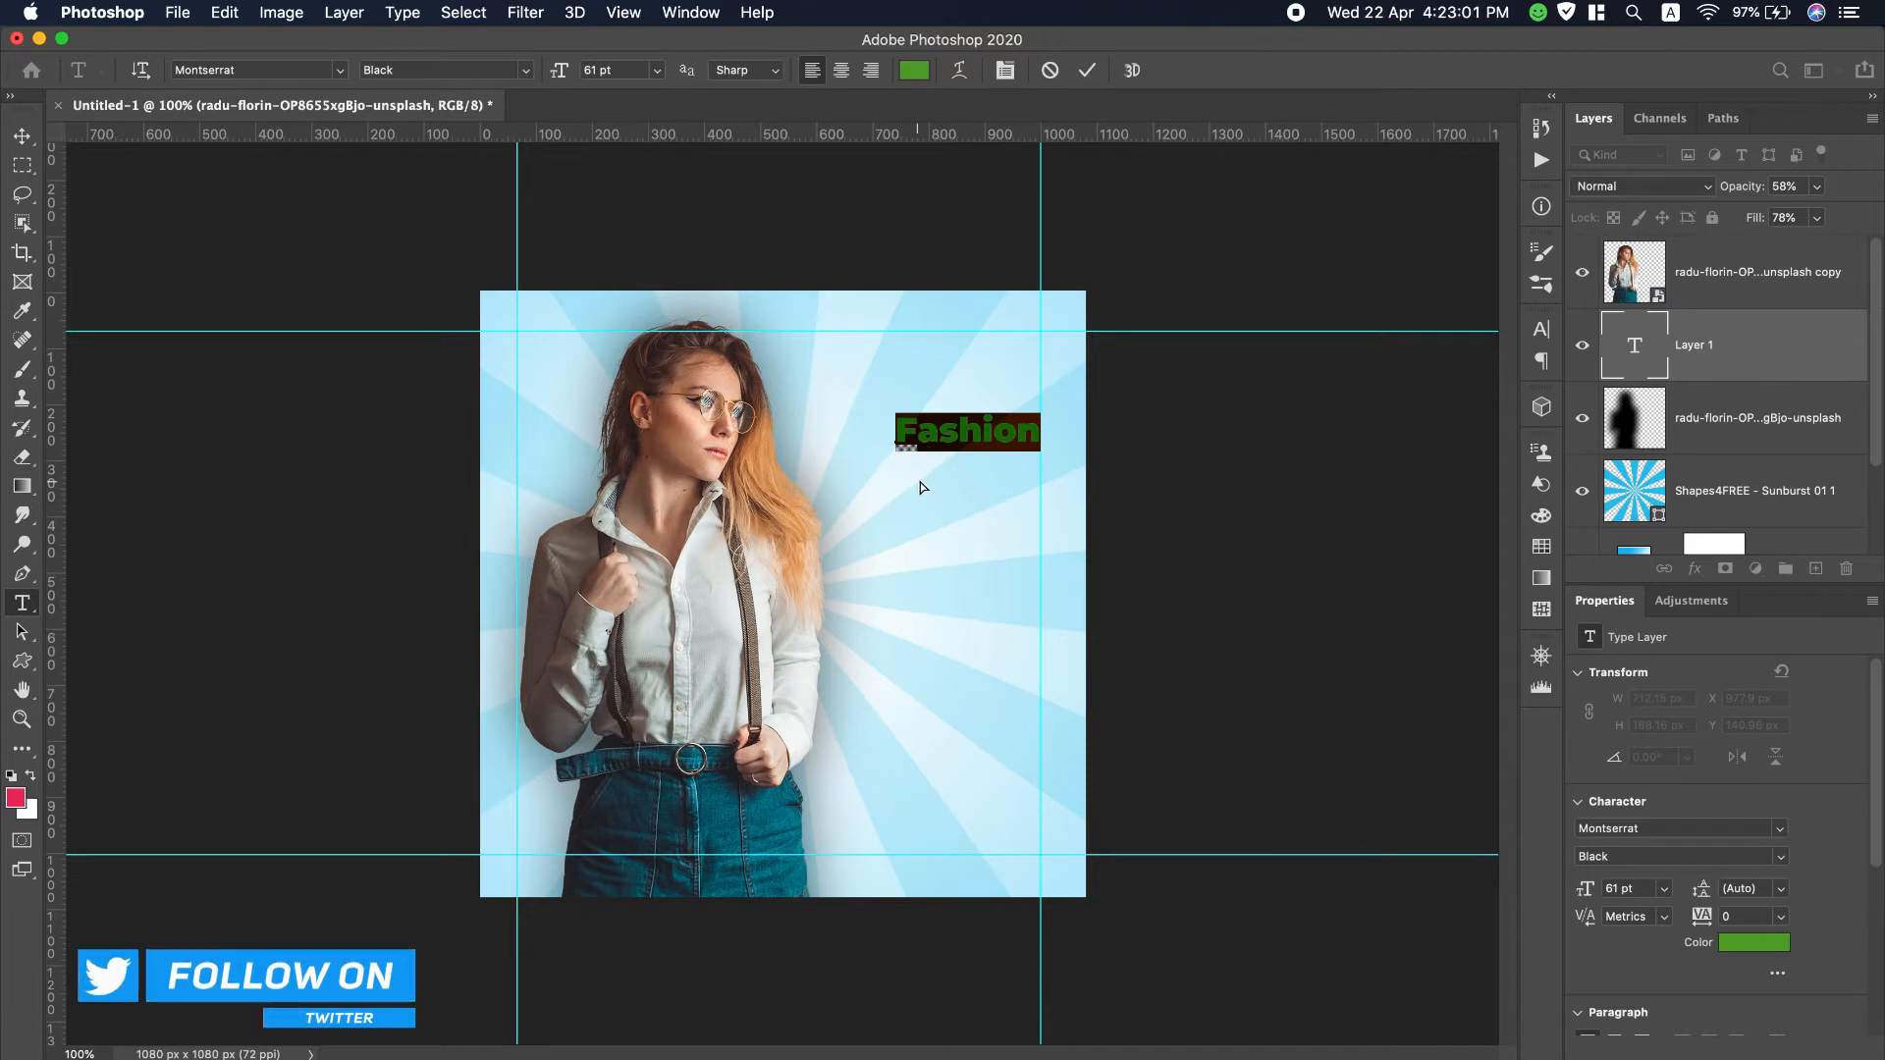
# Step: Change the "Fashion" text to Montserrat SemiBold and set its size to 43 pt
pyautogui.click(526, 71)
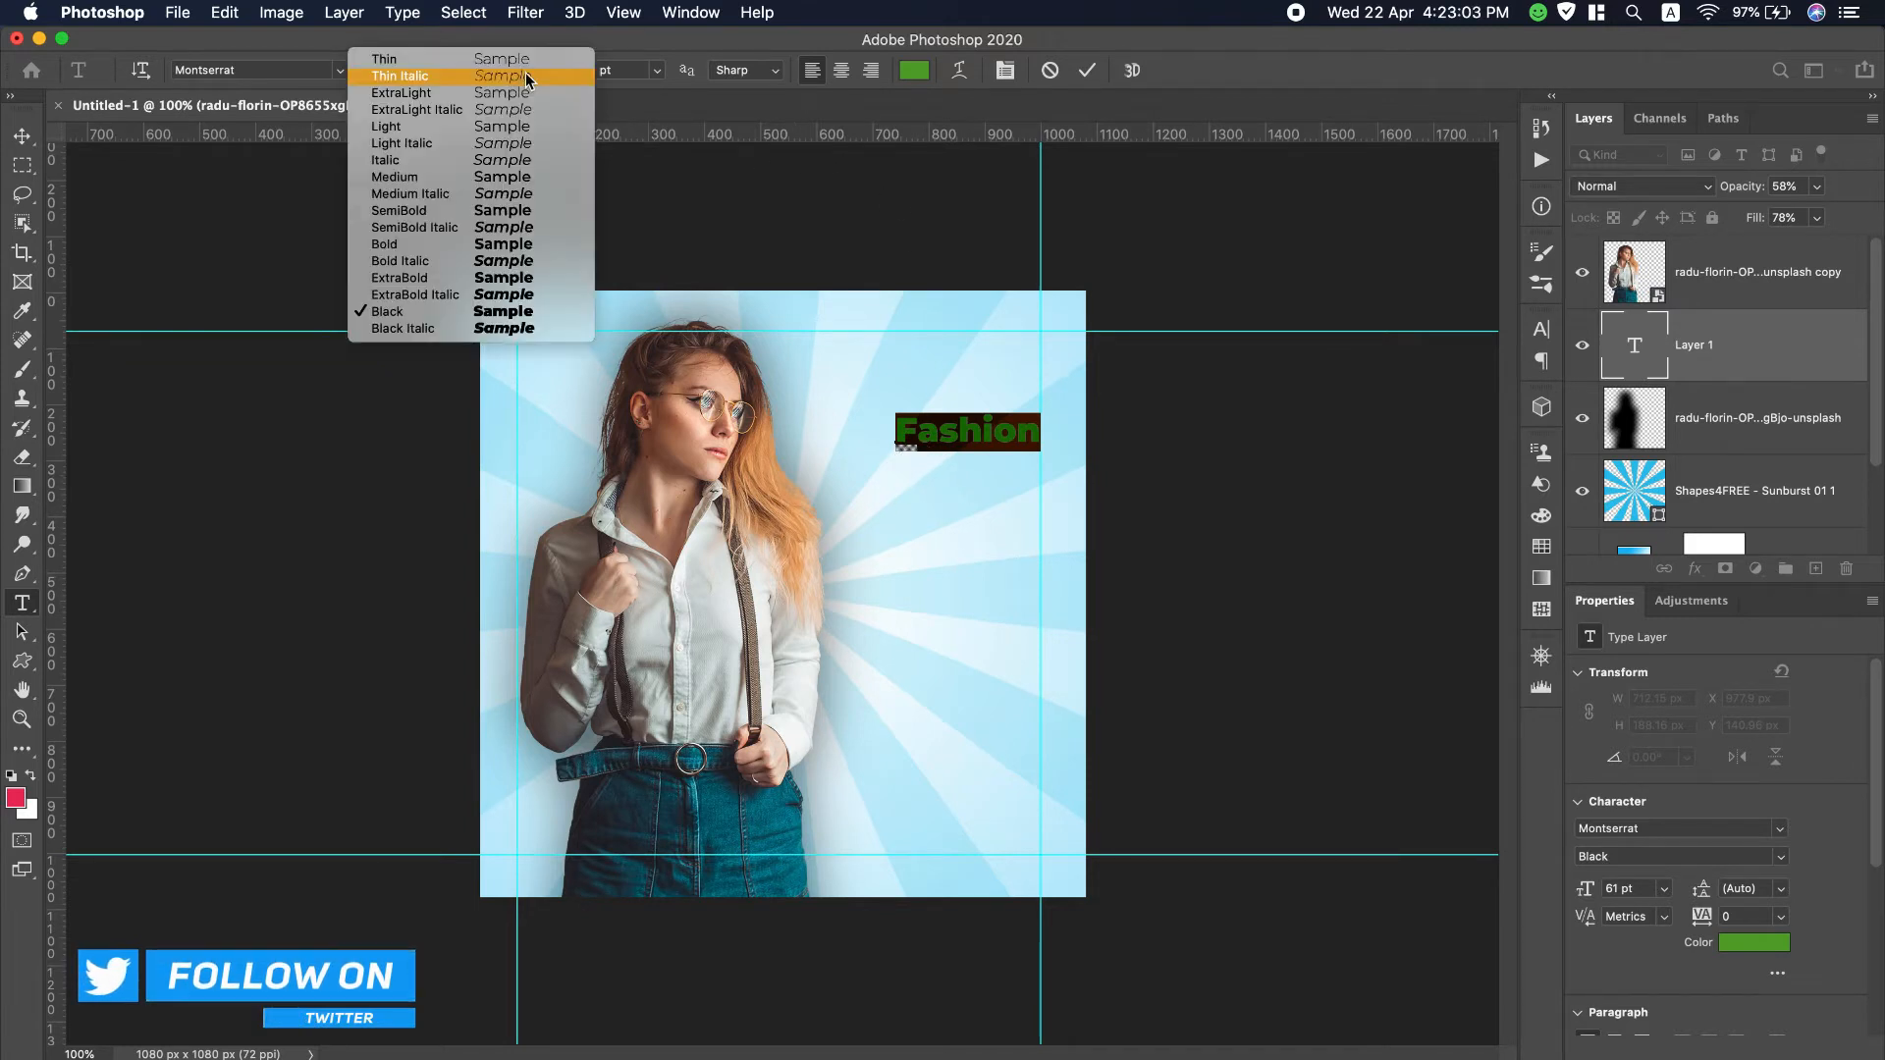
pyautogui.click(457, 213)
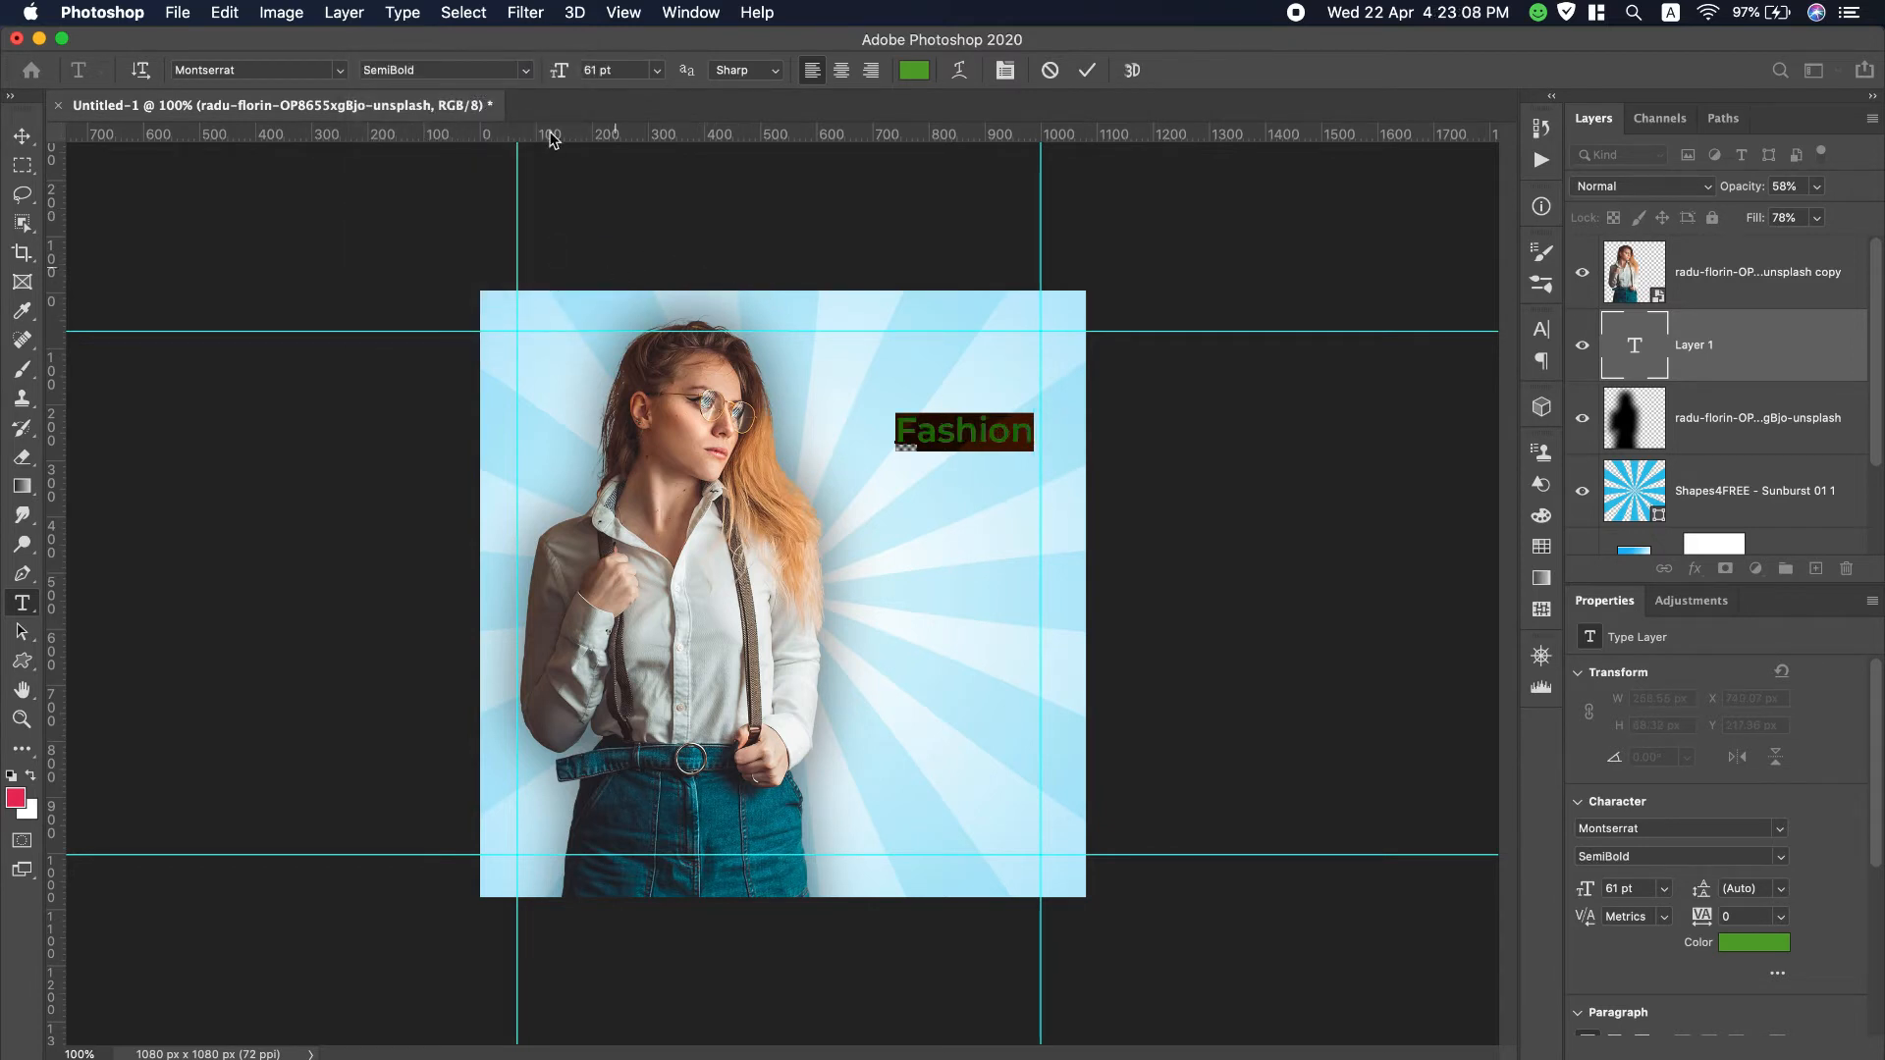
pyautogui.click(609, 71)
pyautogui.write('49')
pyautogui.press('Return')
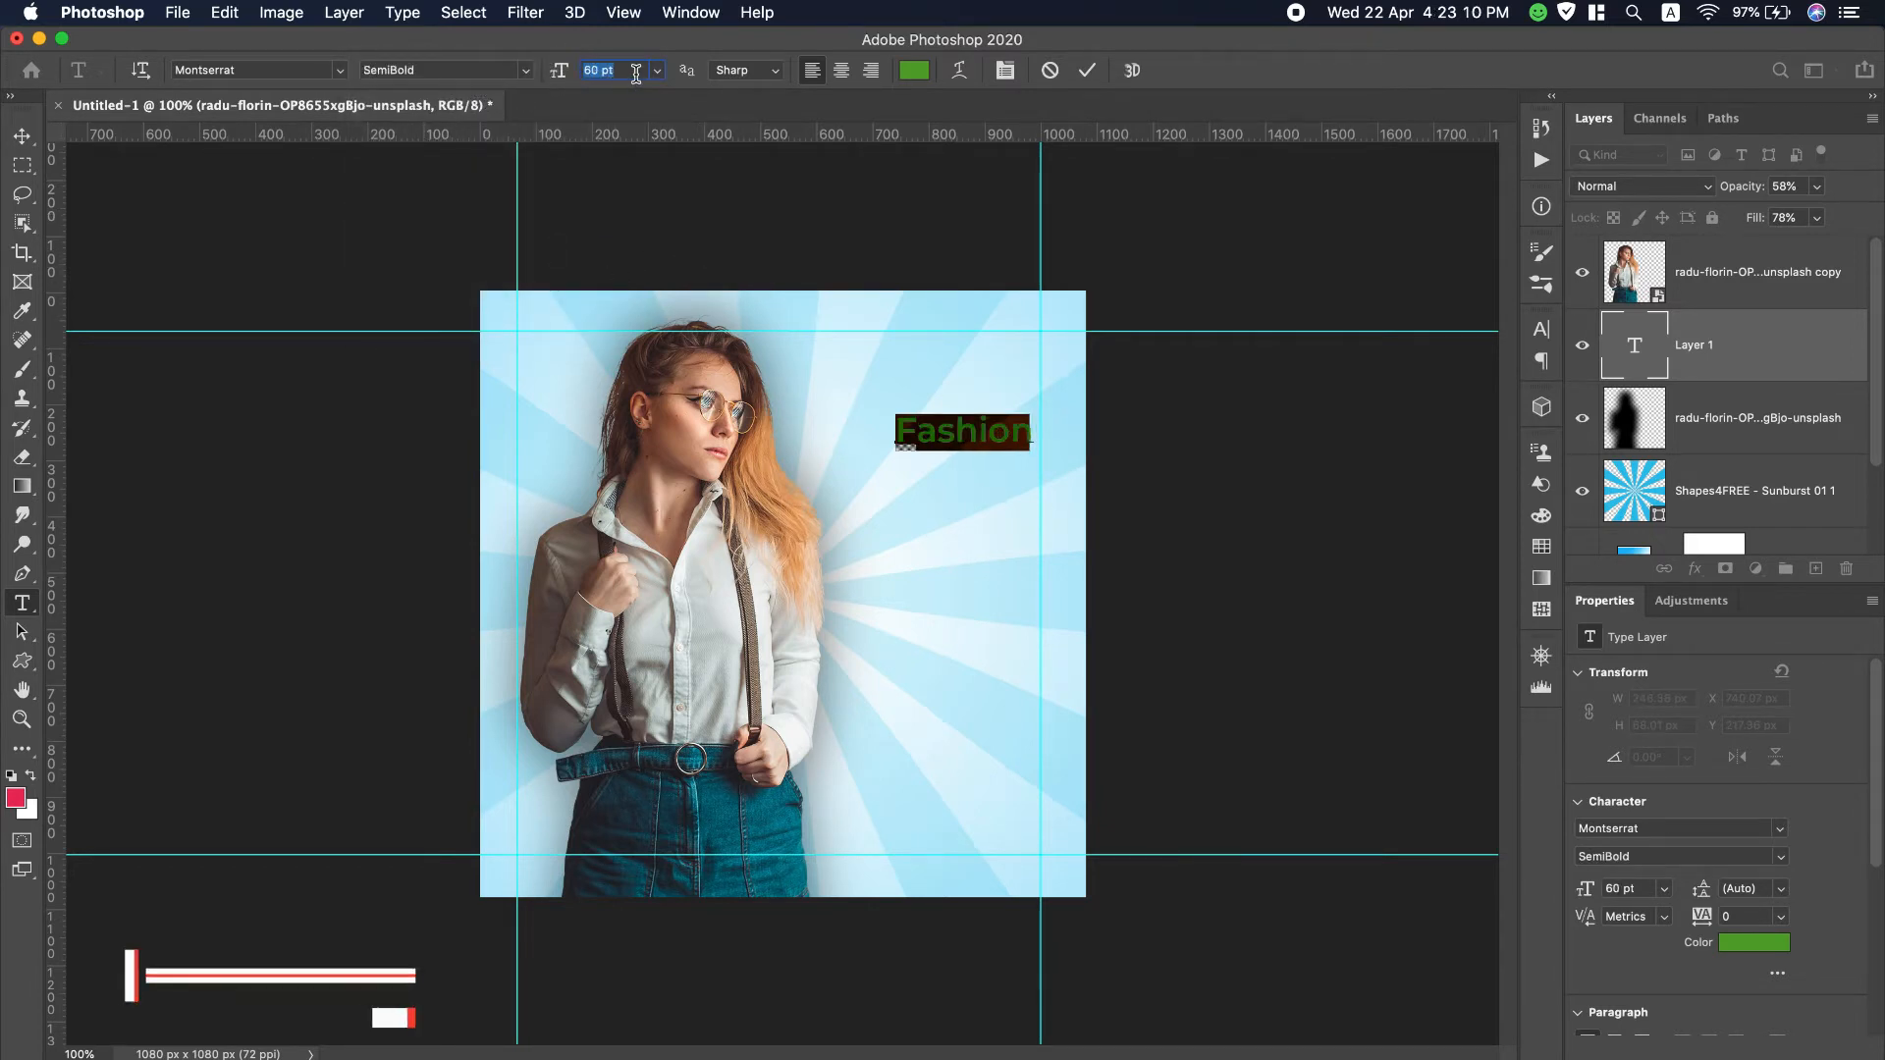
pyautogui.press('Down')
pyautogui.press('Down')
pyautogui.press('Down')
pyautogui.press('Down')
pyautogui.press('Down')
pyautogui.press('Down')
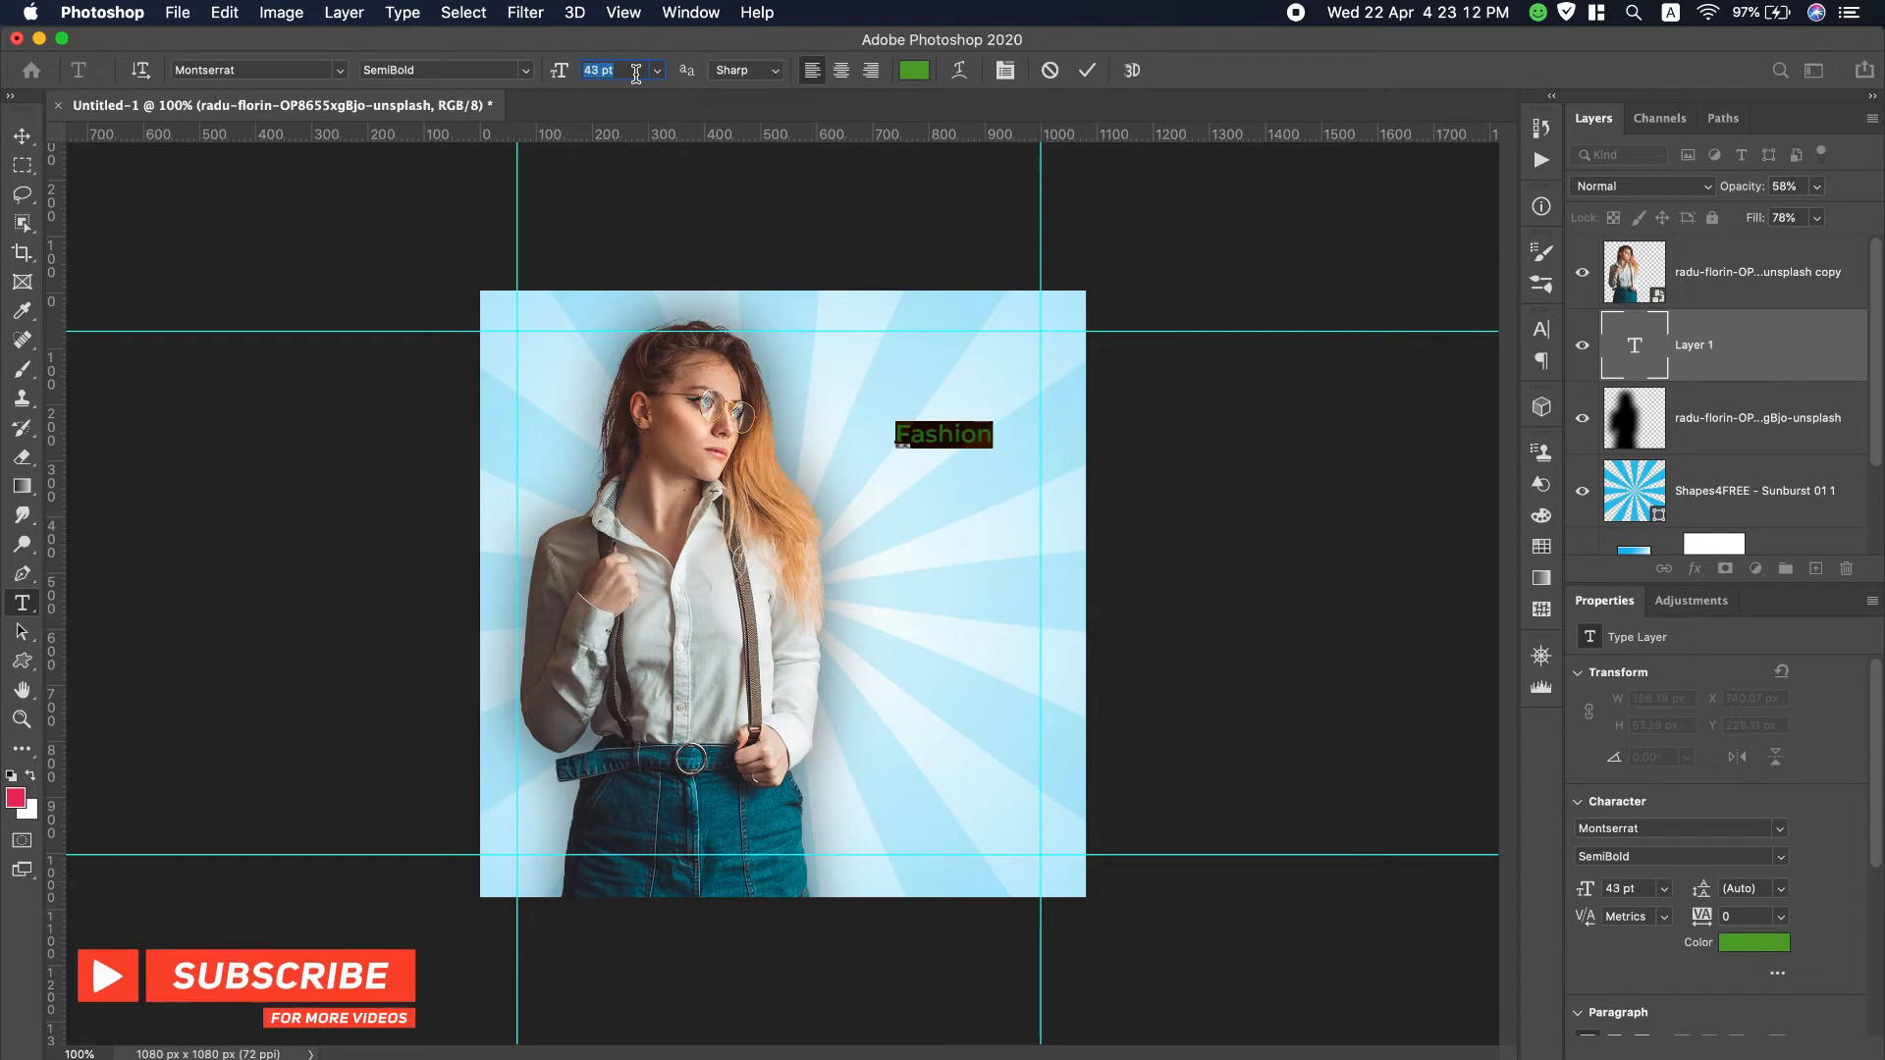
# Step: Color "Fashion" dark teal #025668 sampled from the woman's denim, and align the word's end with the right margin guide
pyautogui.click(914, 71)
pyautogui.click(918, 509)
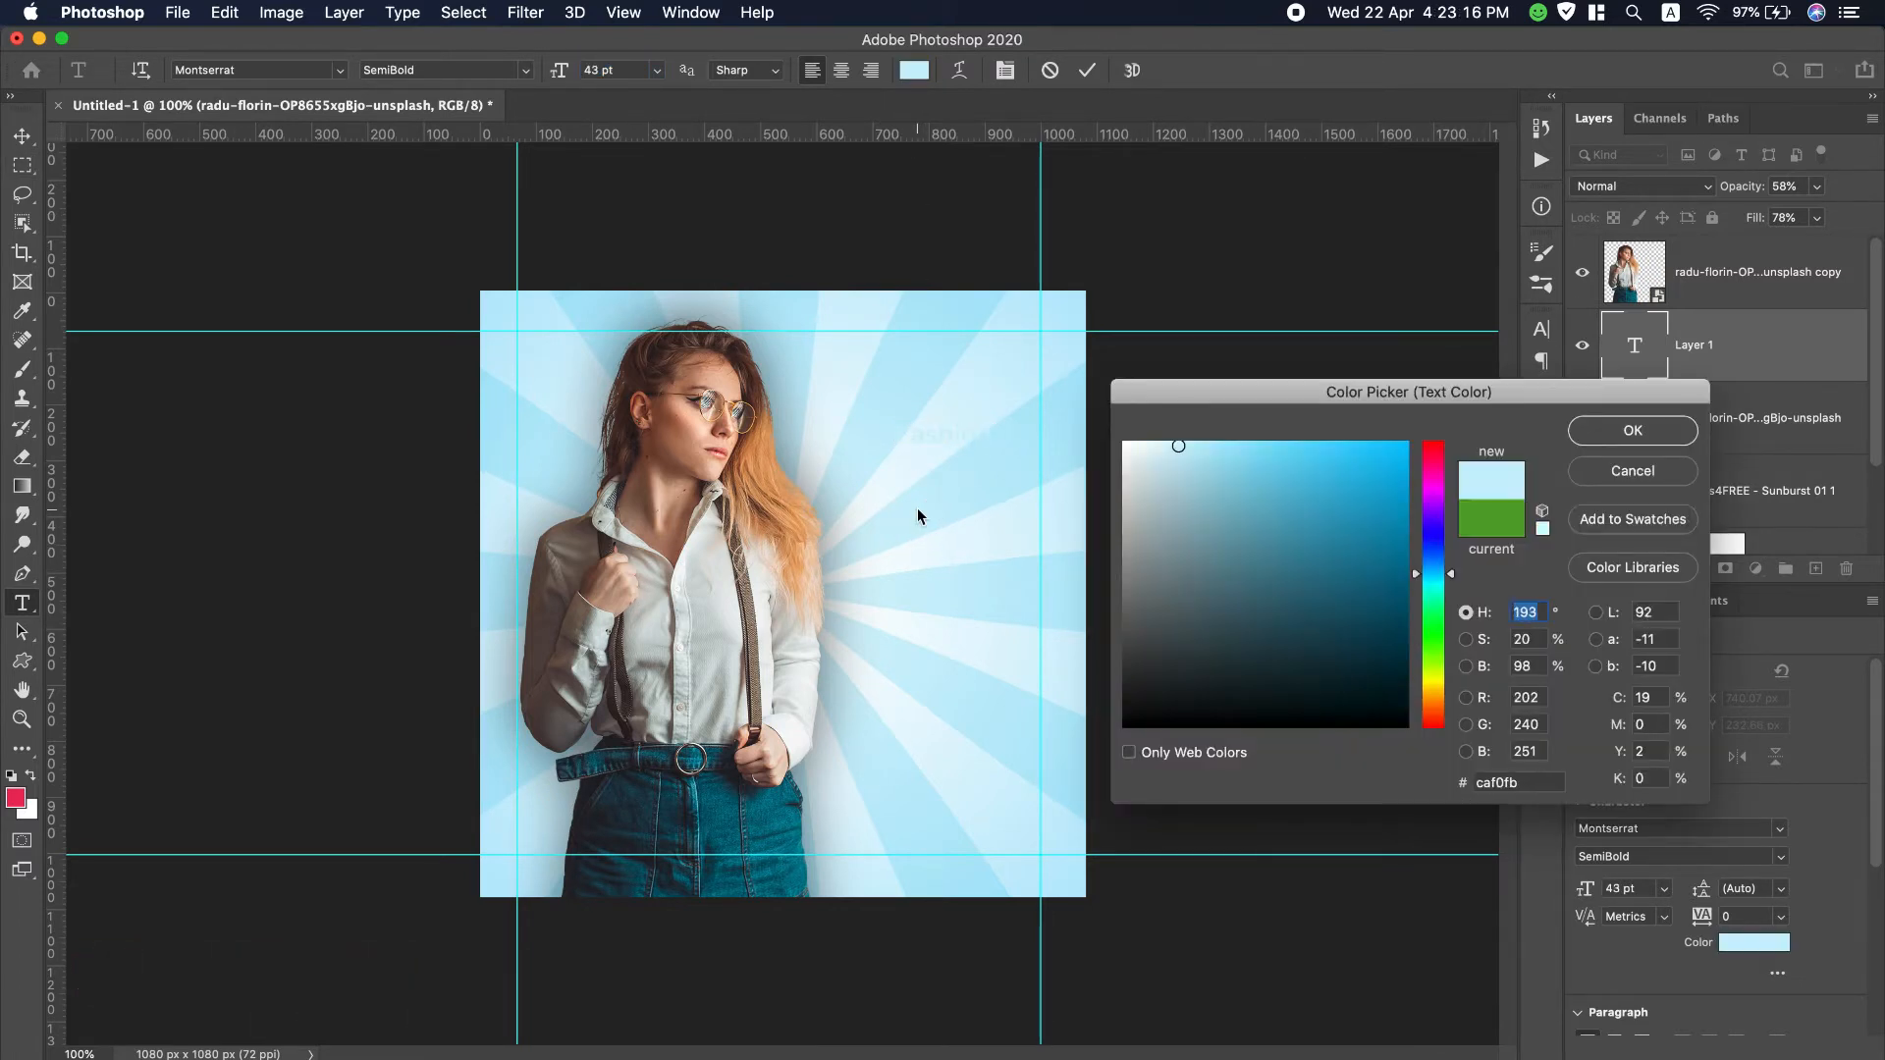
pyautogui.click(720, 815)
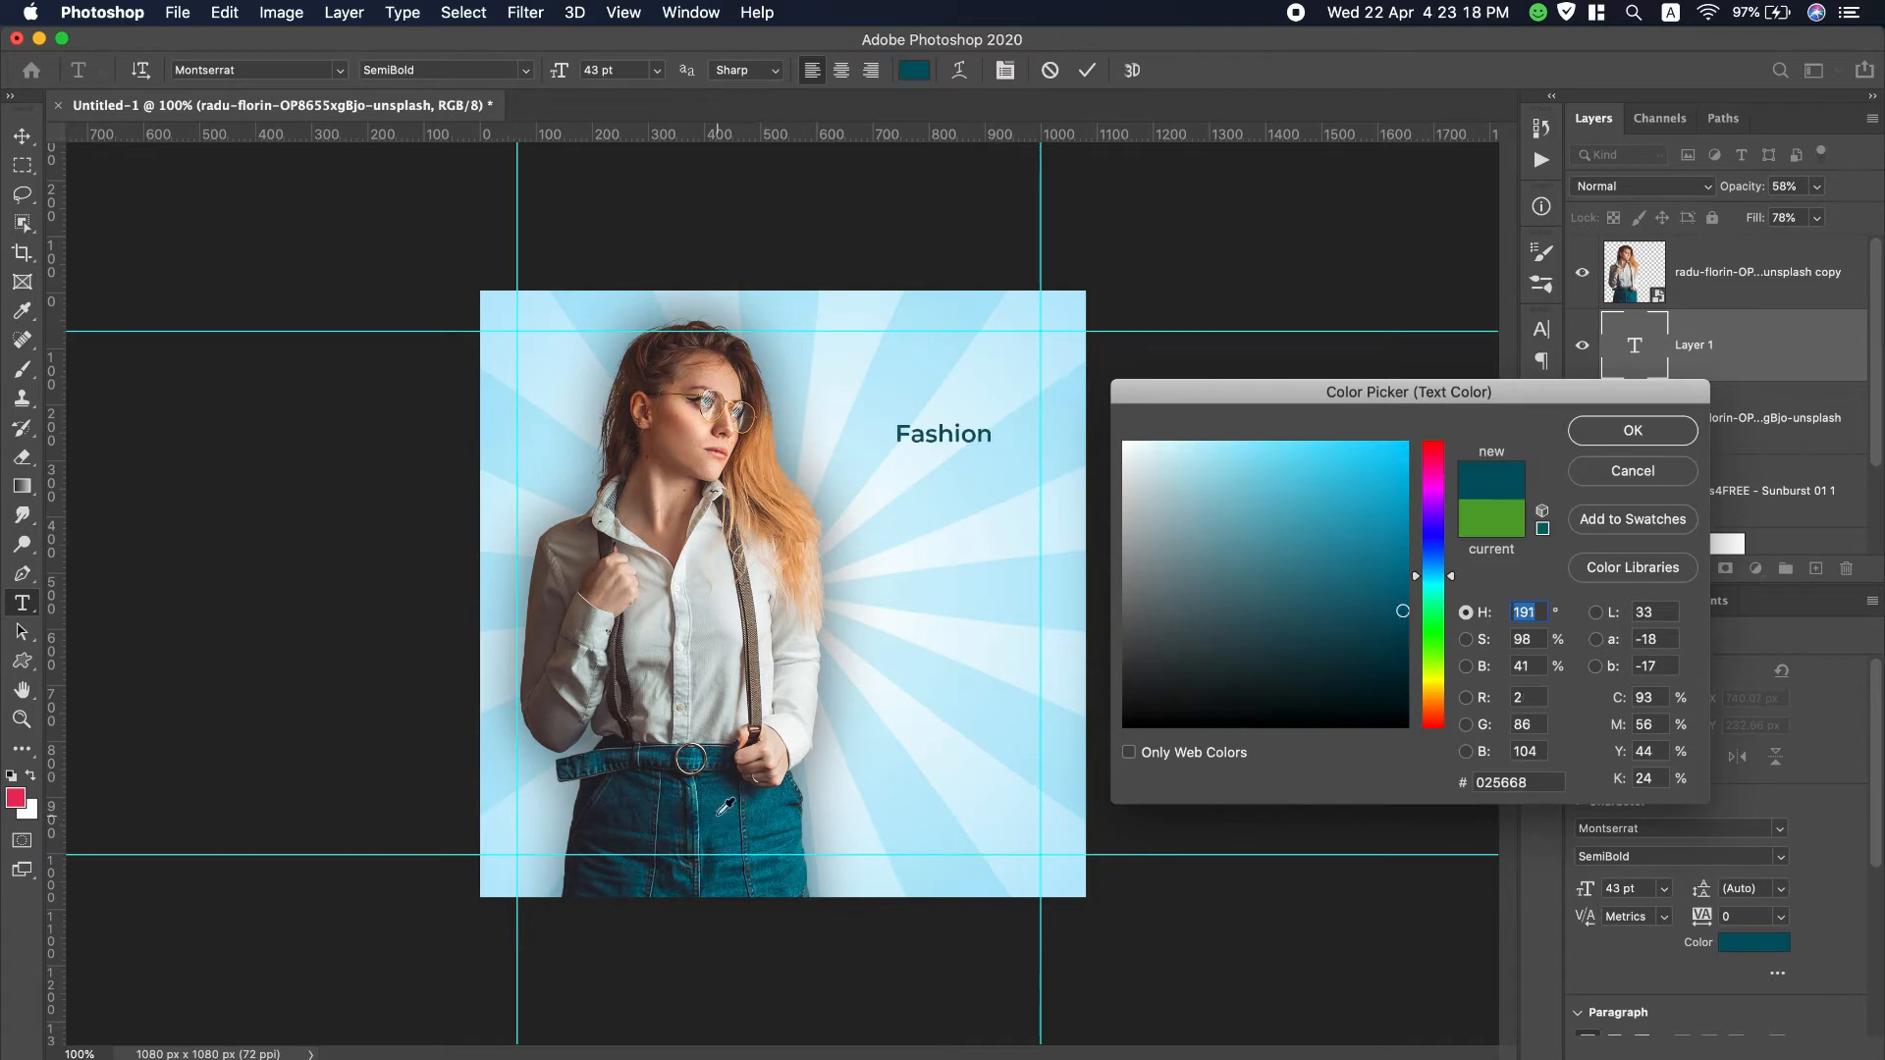
pyautogui.click(1651, 438)
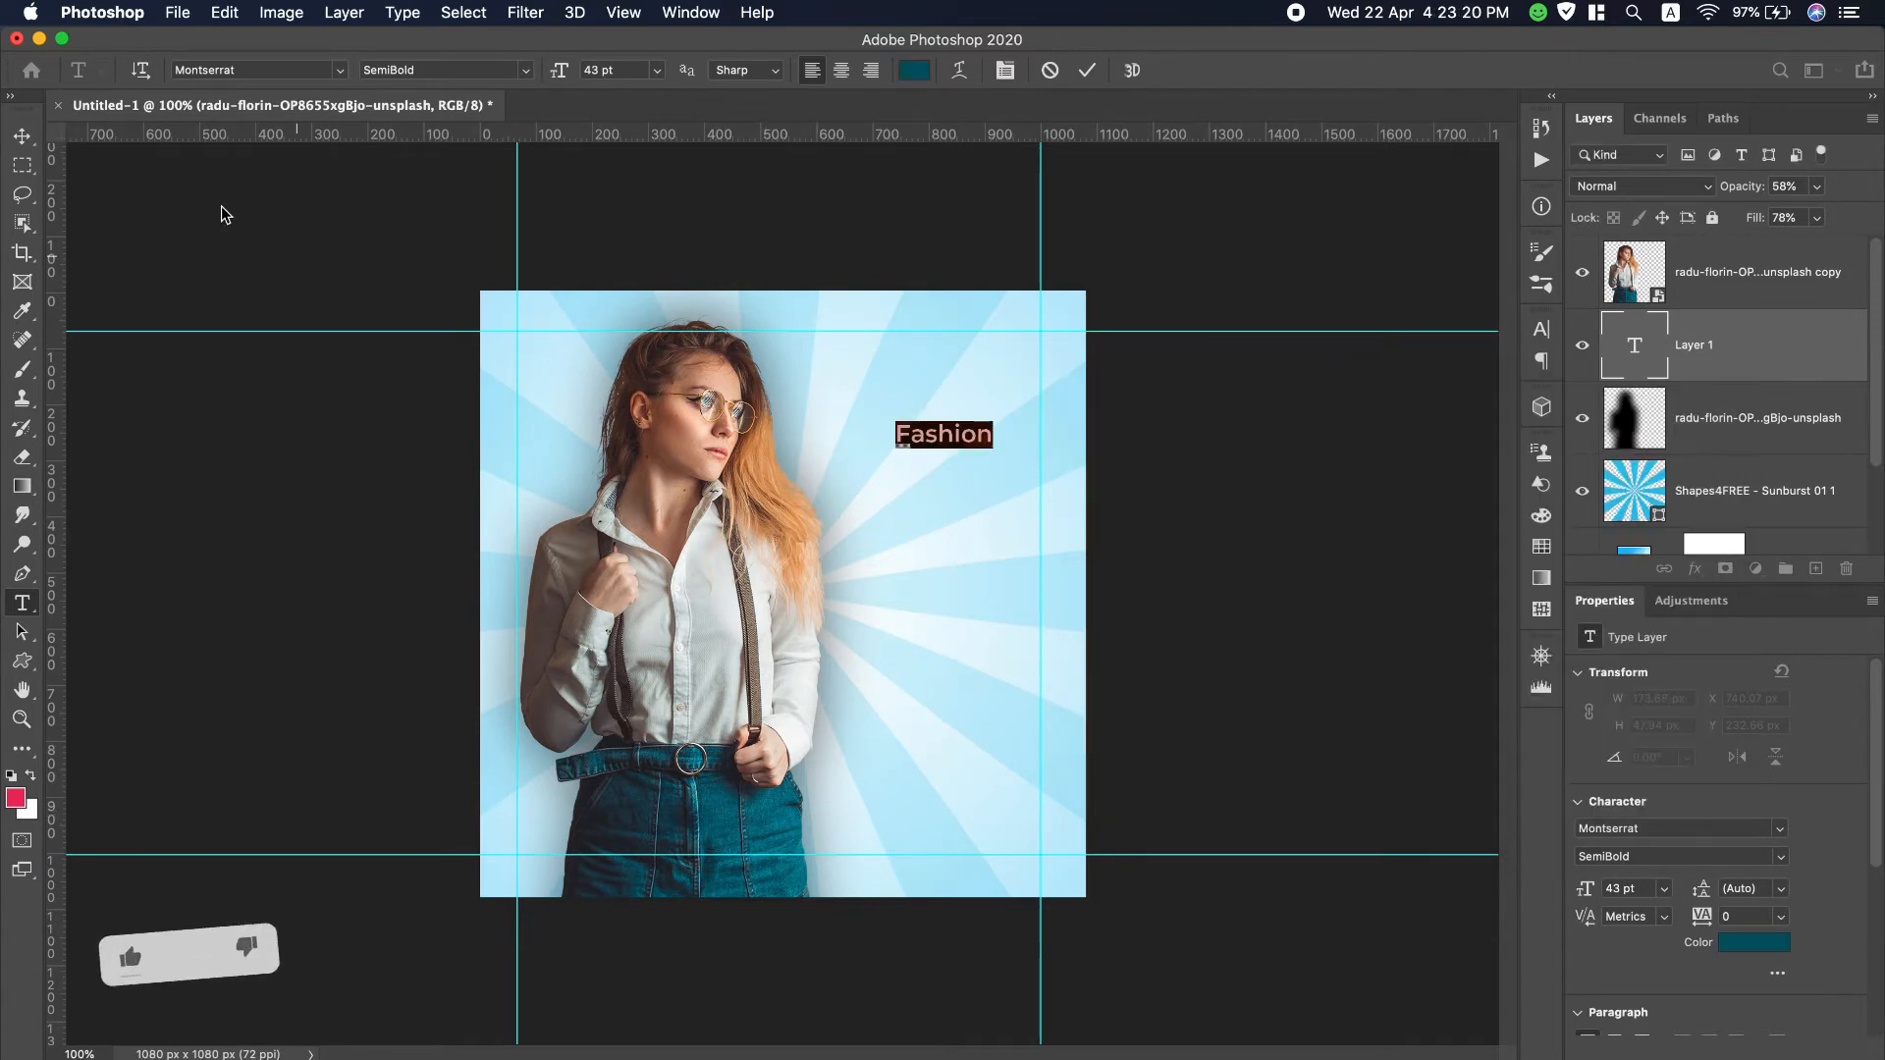
pyautogui.click(22, 136)
pyautogui.moveTo(962, 434); pyautogui.dragTo(1012, 438)
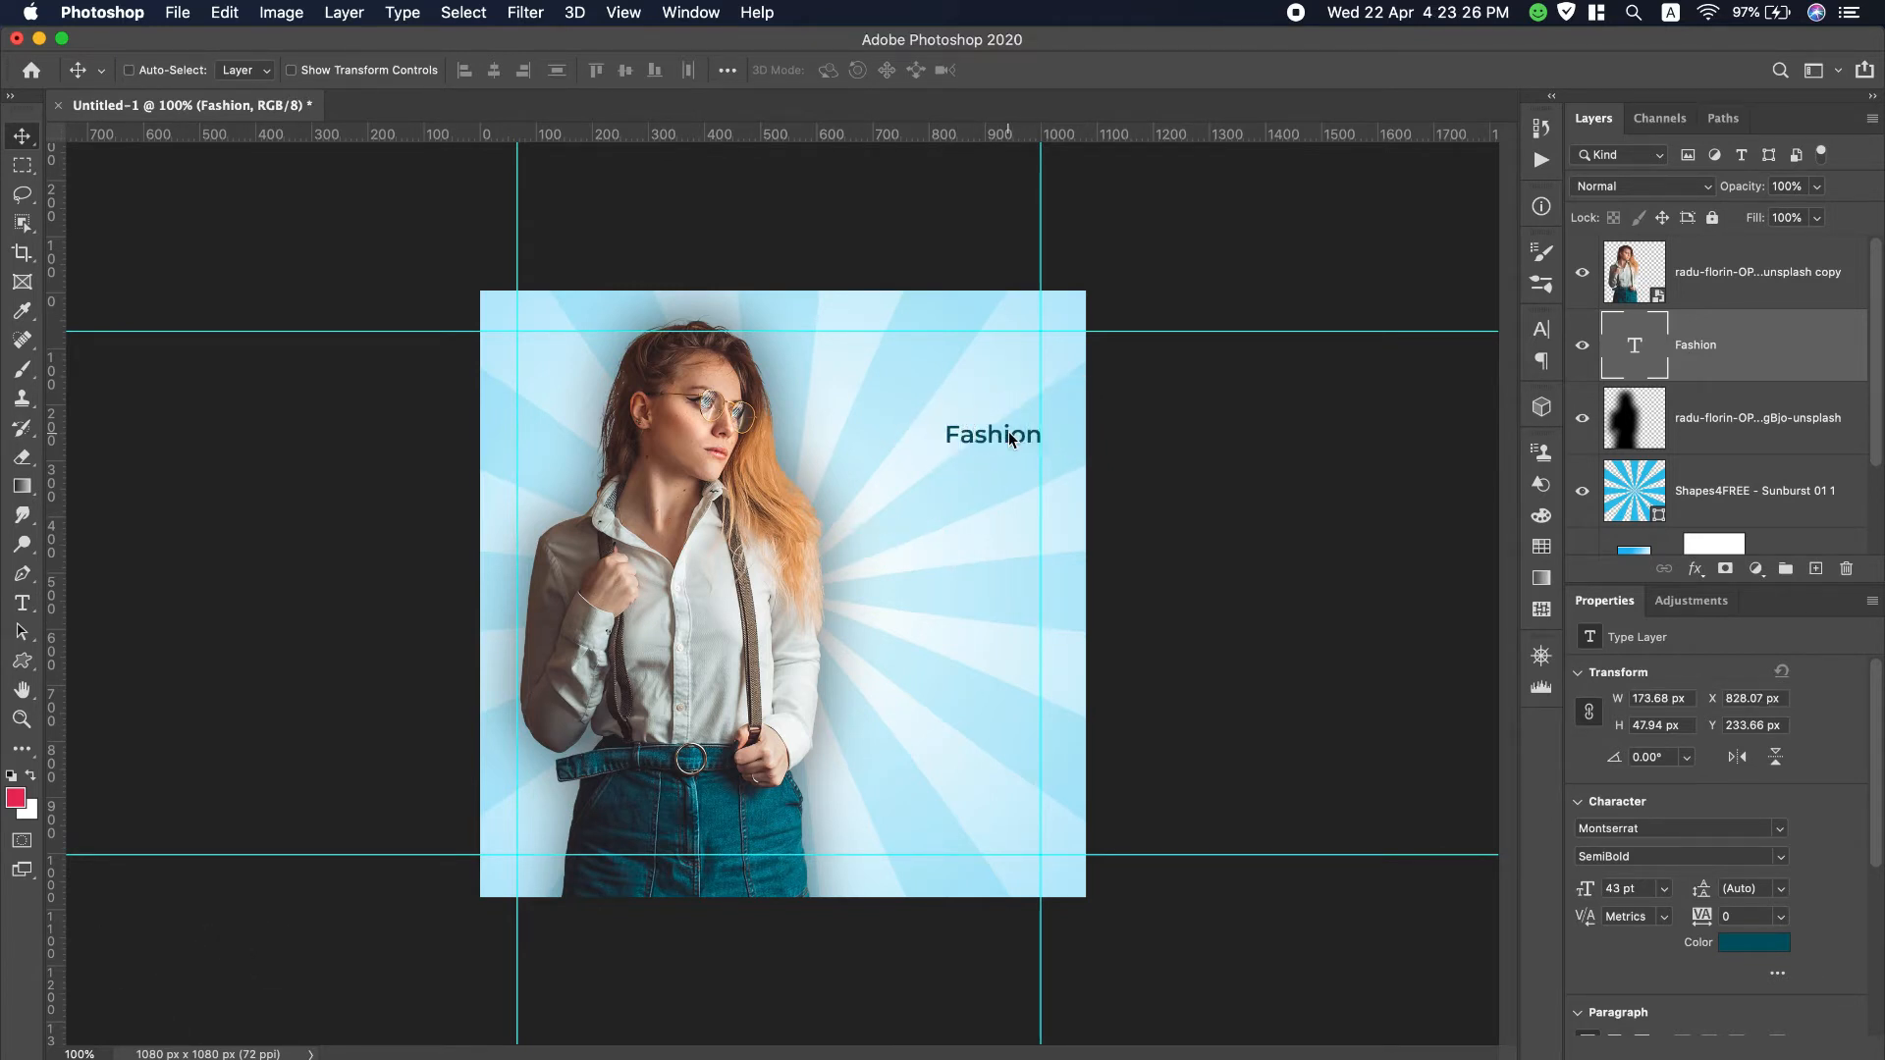
# Step: Duplicate the "Fashion" text directly below itself and replace the copy's wording with "SALE"
pyautogui.moveTo(1021, 440); pyautogui.dragTo(1023, 474)
pyautogui.doubleClick(1026, 473)
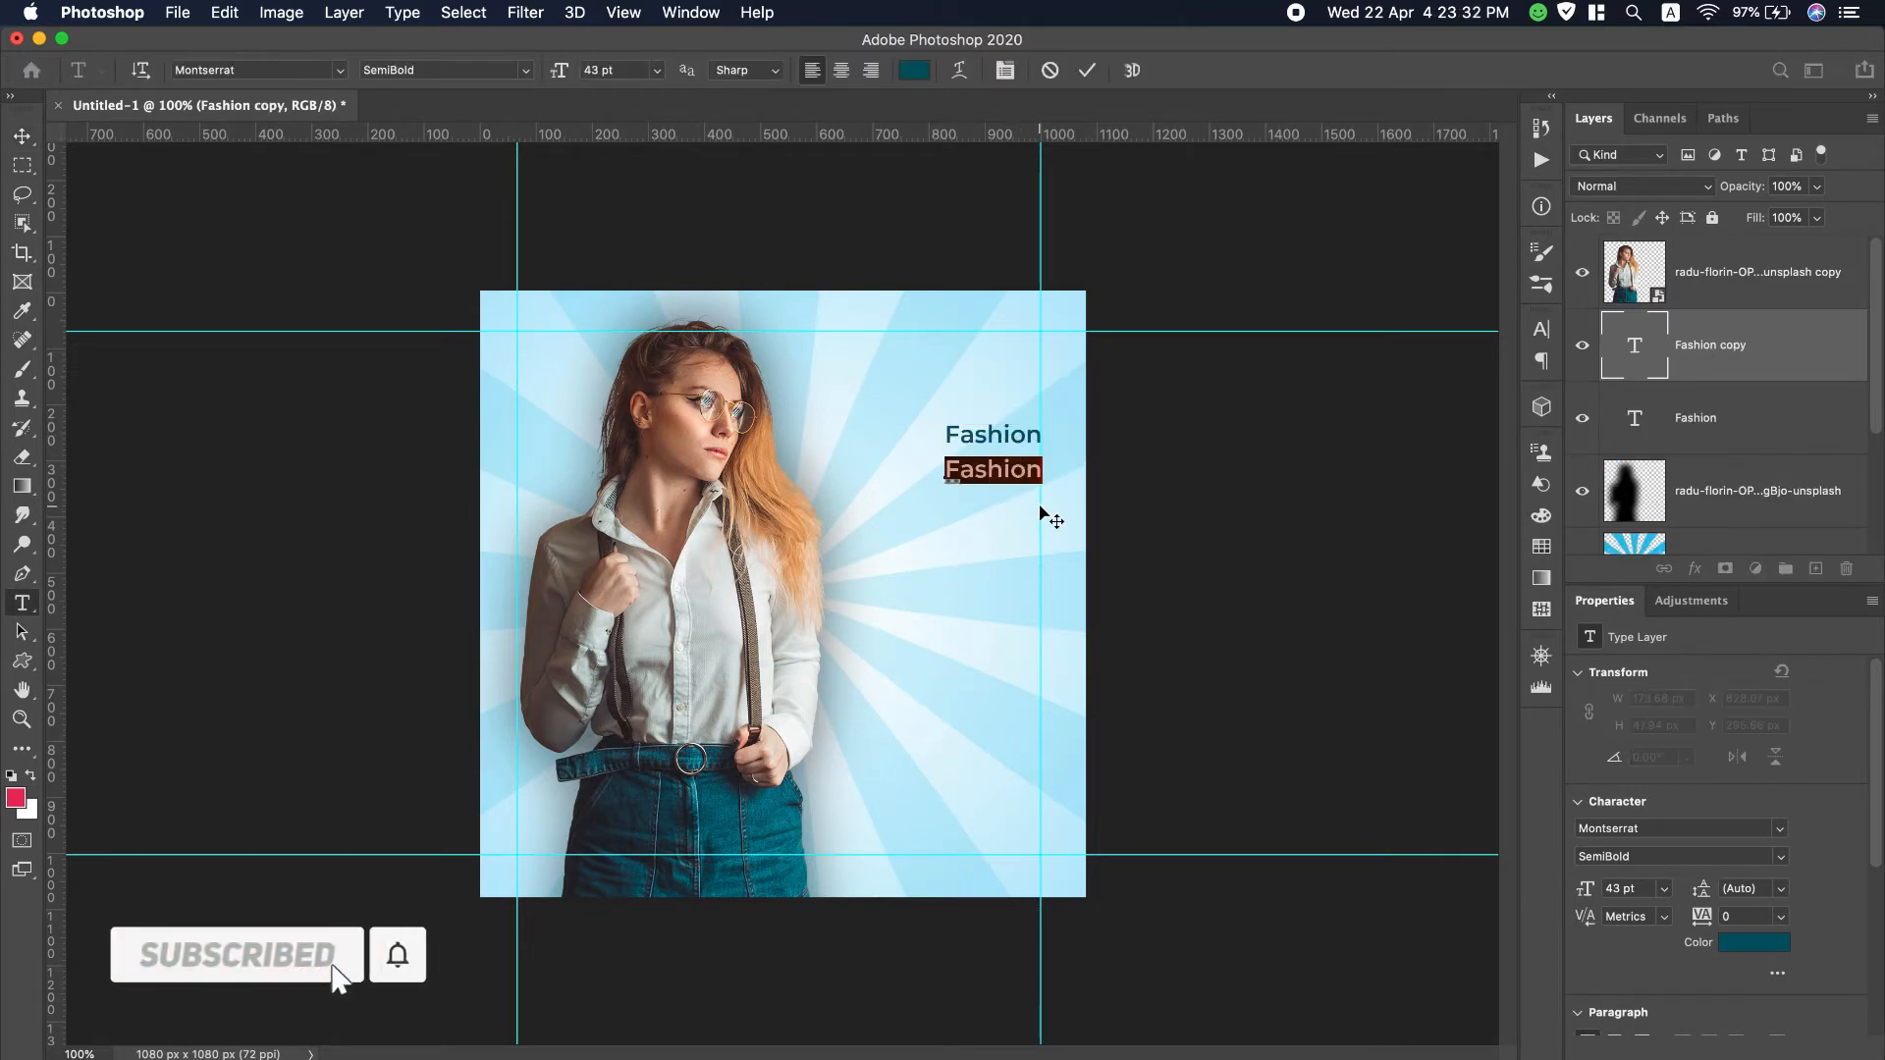
pyautogui.write('SALE')
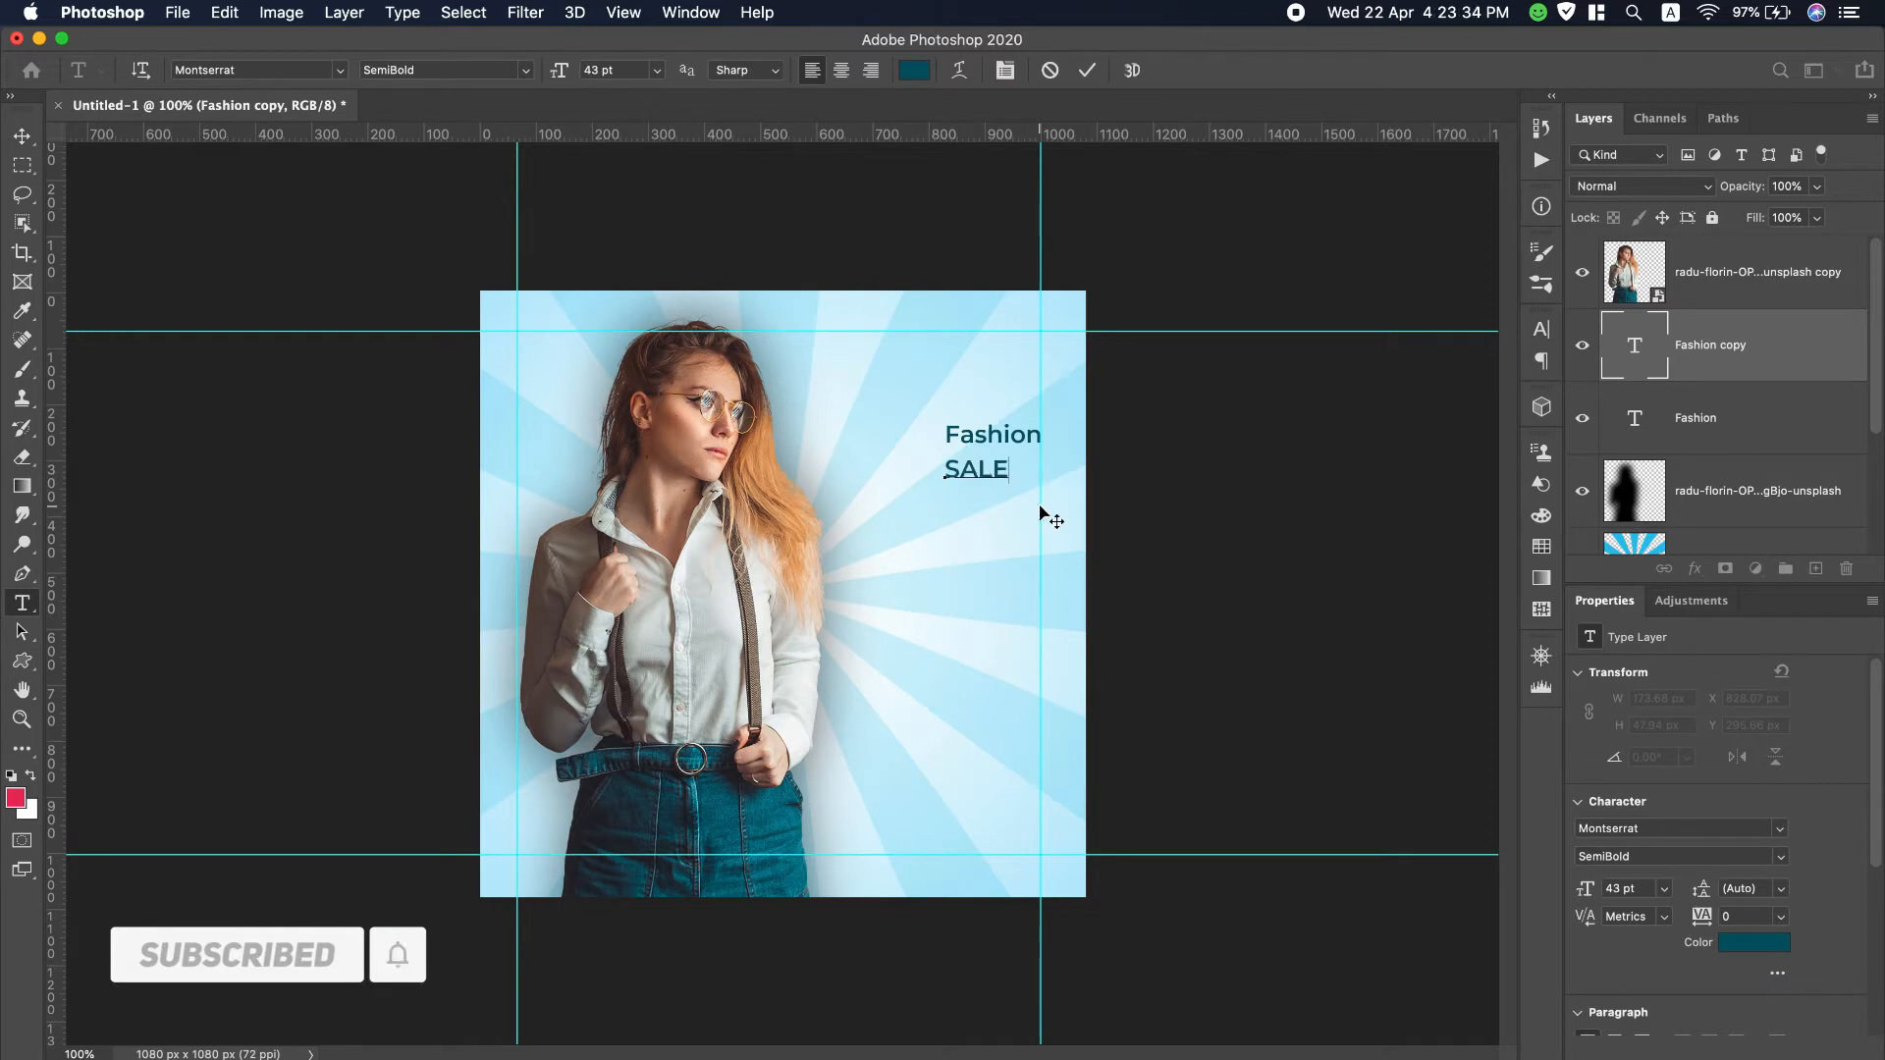
# Step: Change the "SALE" text to the ExtraBold weight and set its size to 80 pt
pyautogui.press('super+a')
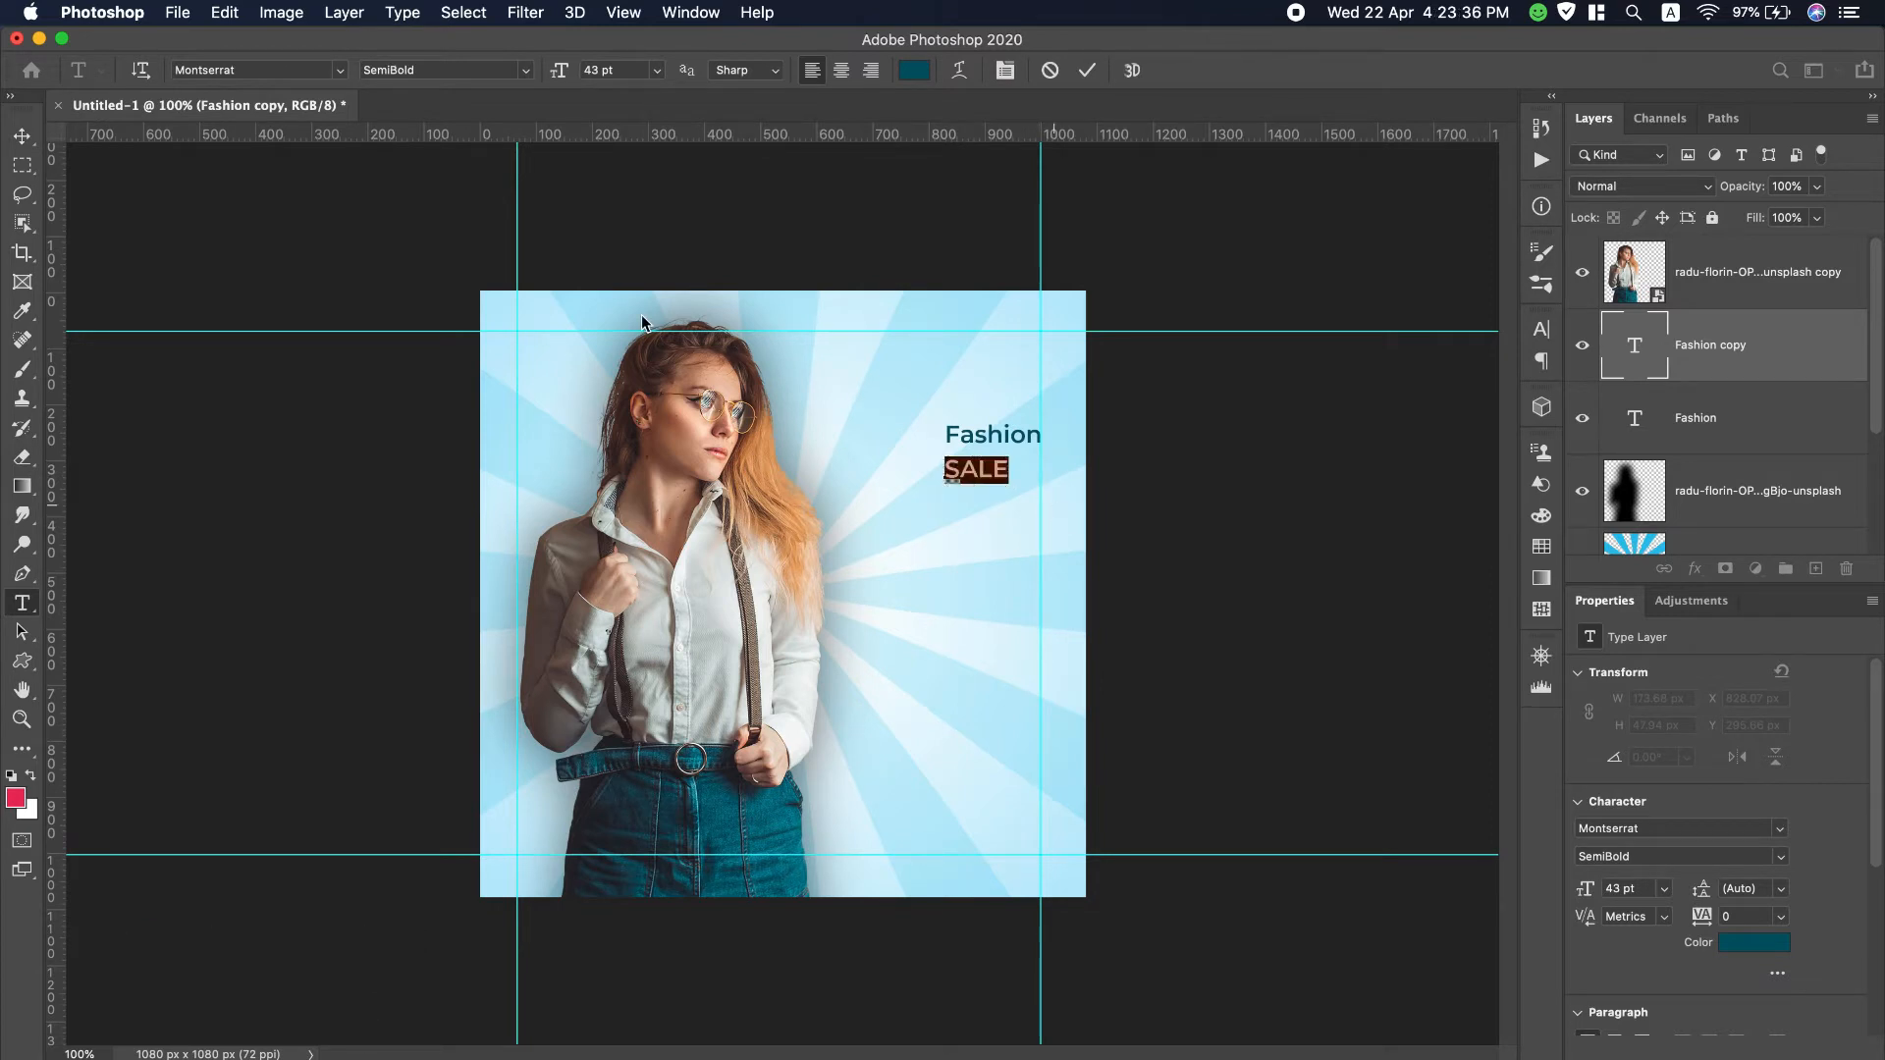
pyautogui.click(522, 75)
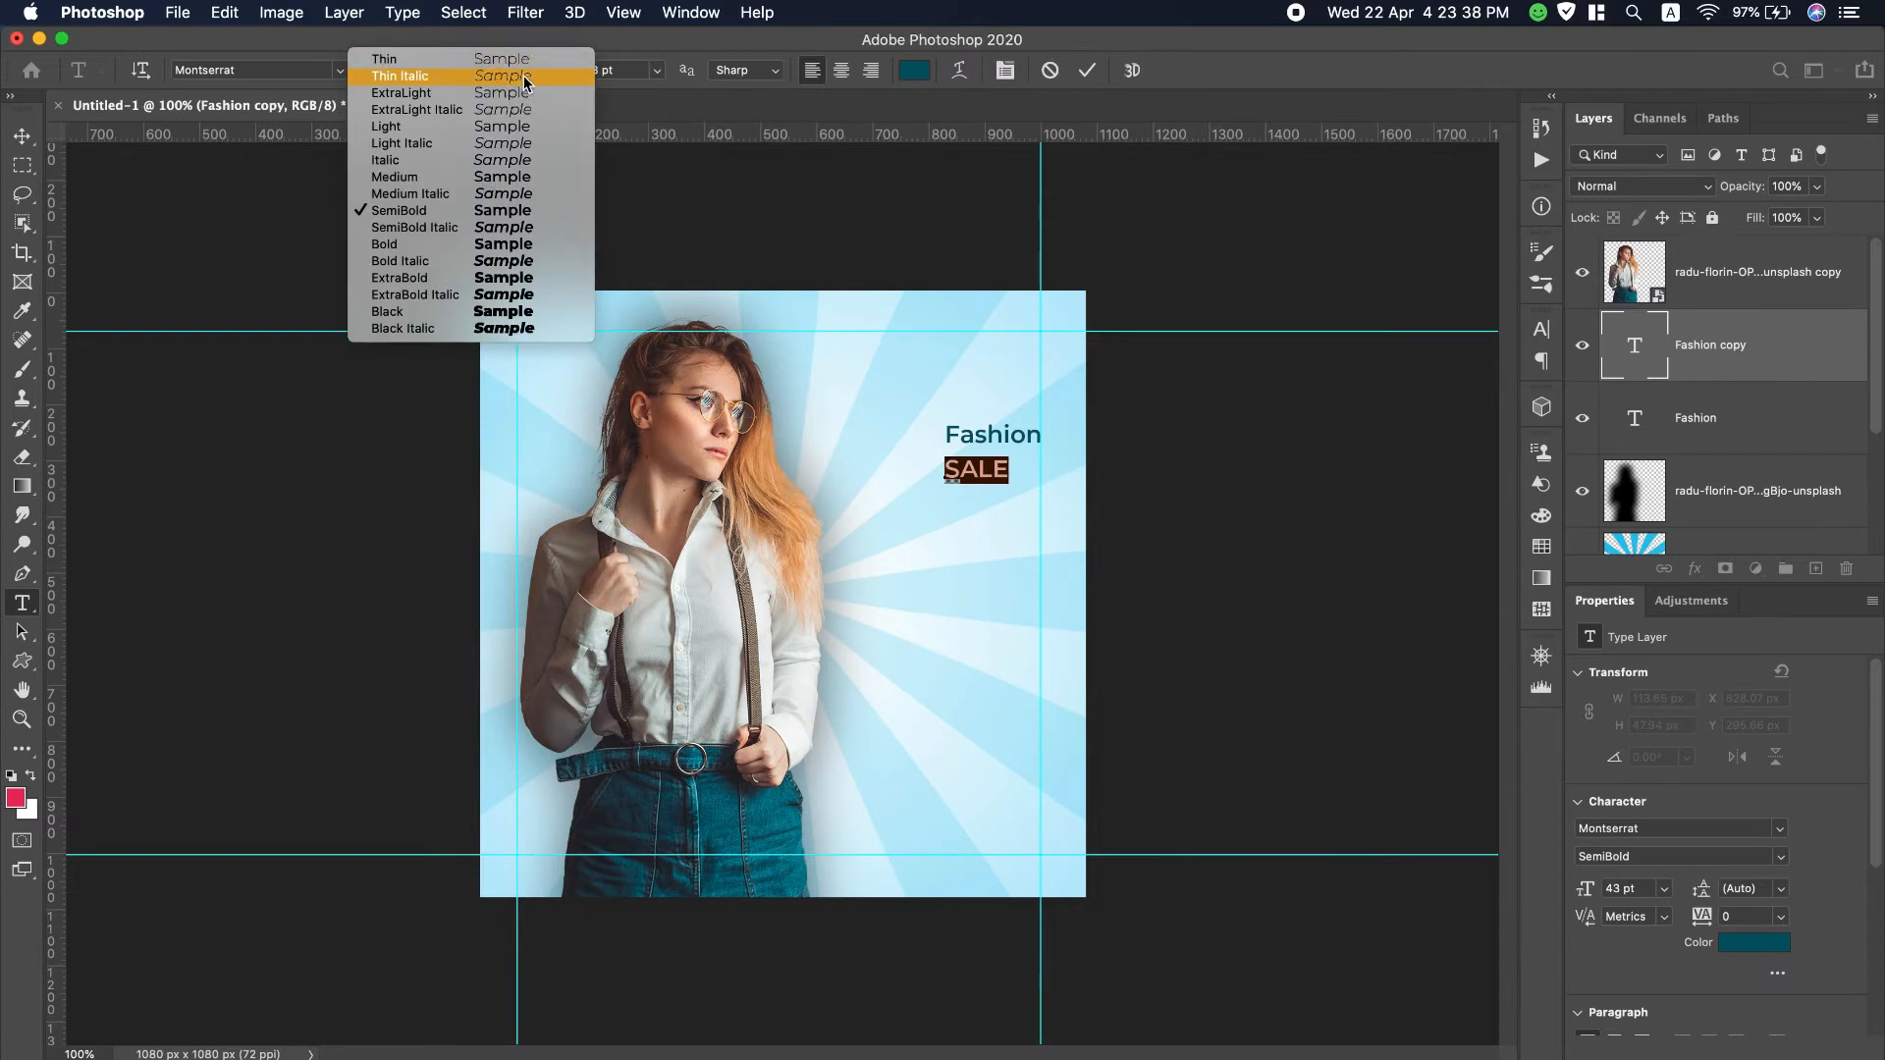
pyautogui.click(478, 280)
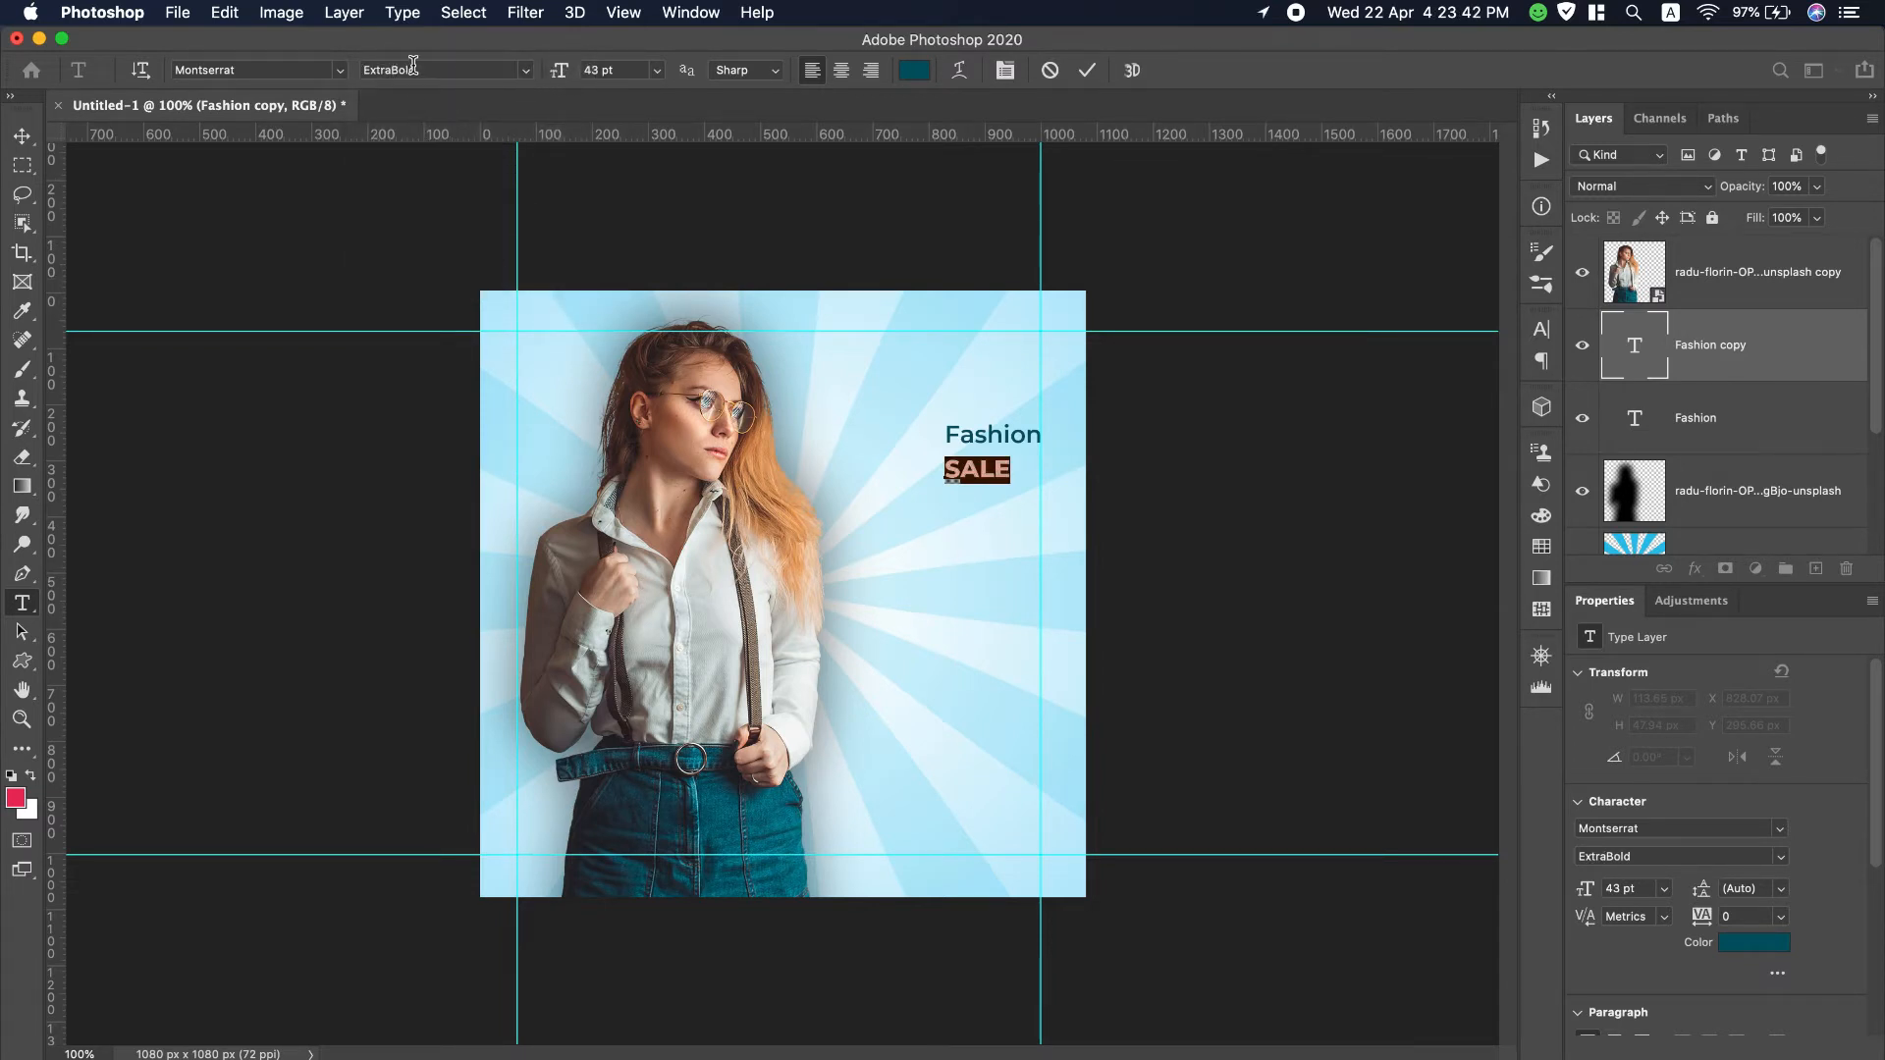
pyautogui.moveTo(556, 76); pyautogui.dragTo(600, 84)
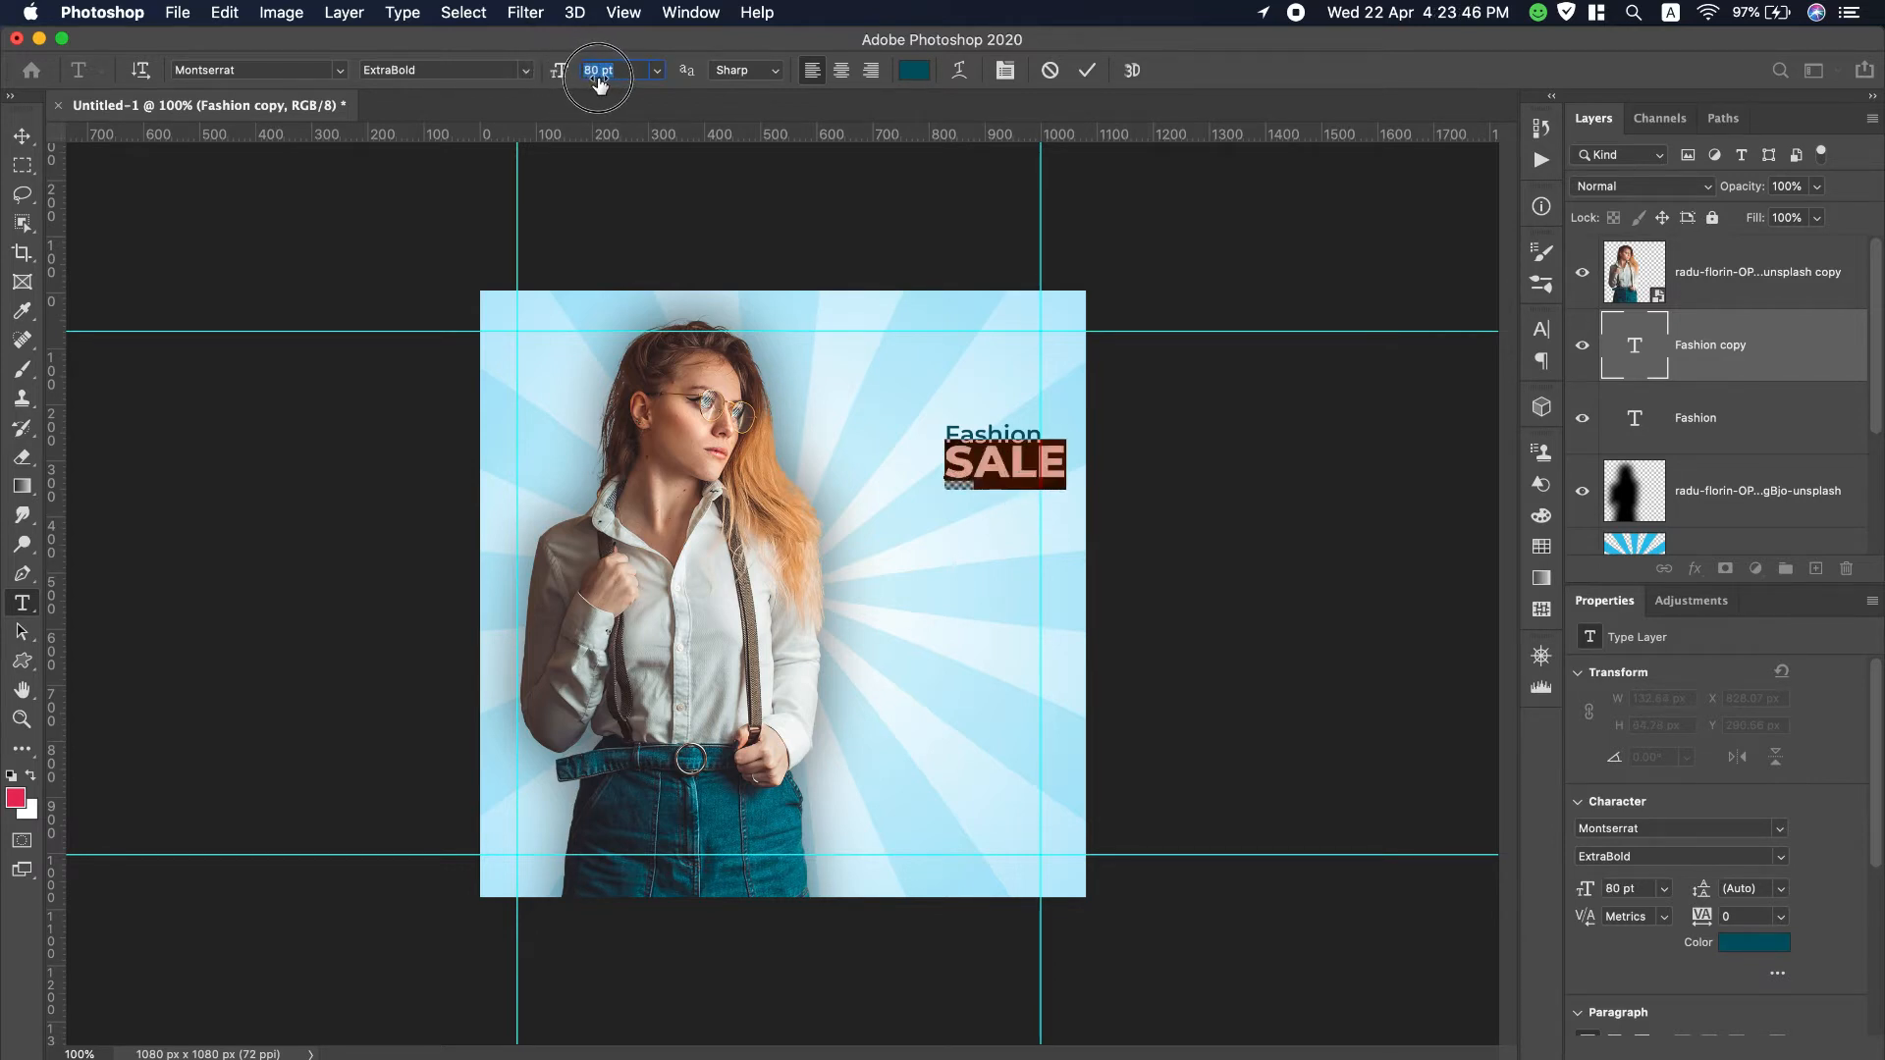
# Step: Align "SALE" with the right margin guide under "Fashion", and nudge it 8 px down and 2 px left
pyautogui.click(25, 137)
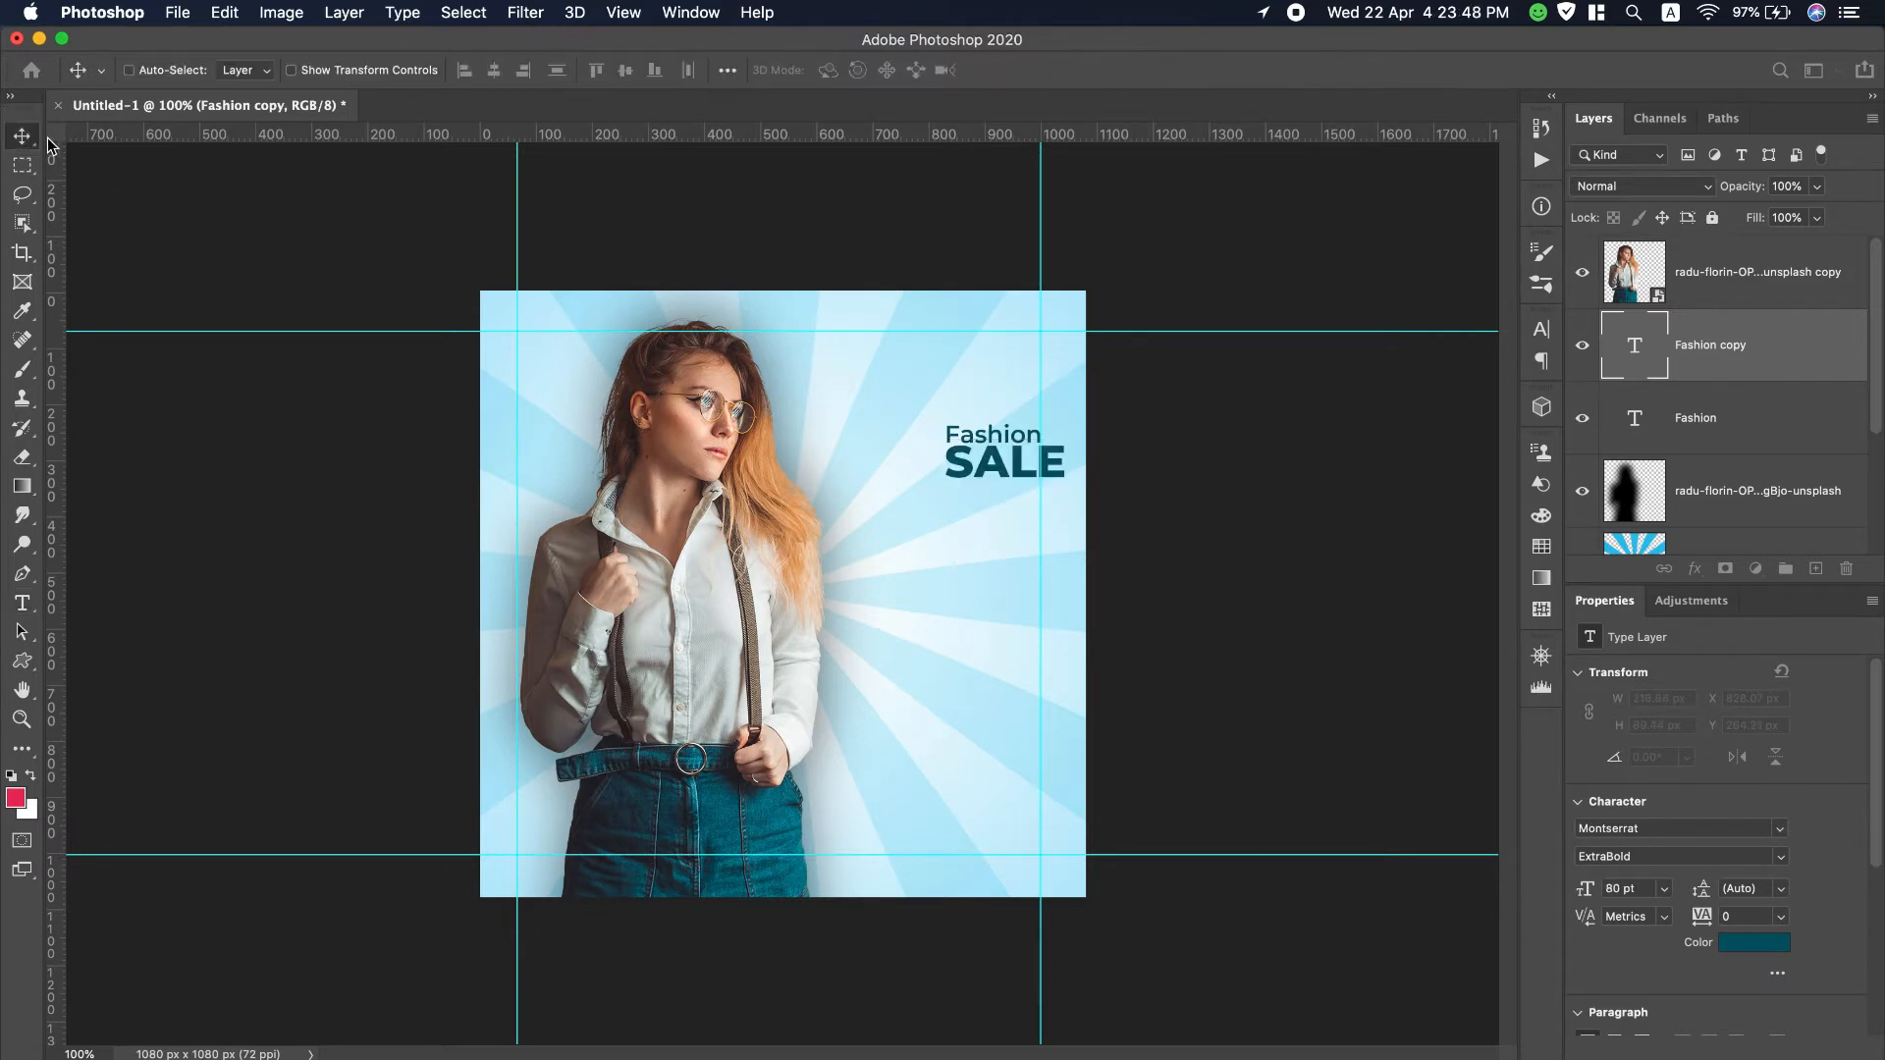
pyautogui.moveTo(1033, 483); pyautogui.dragTo(998, 479)
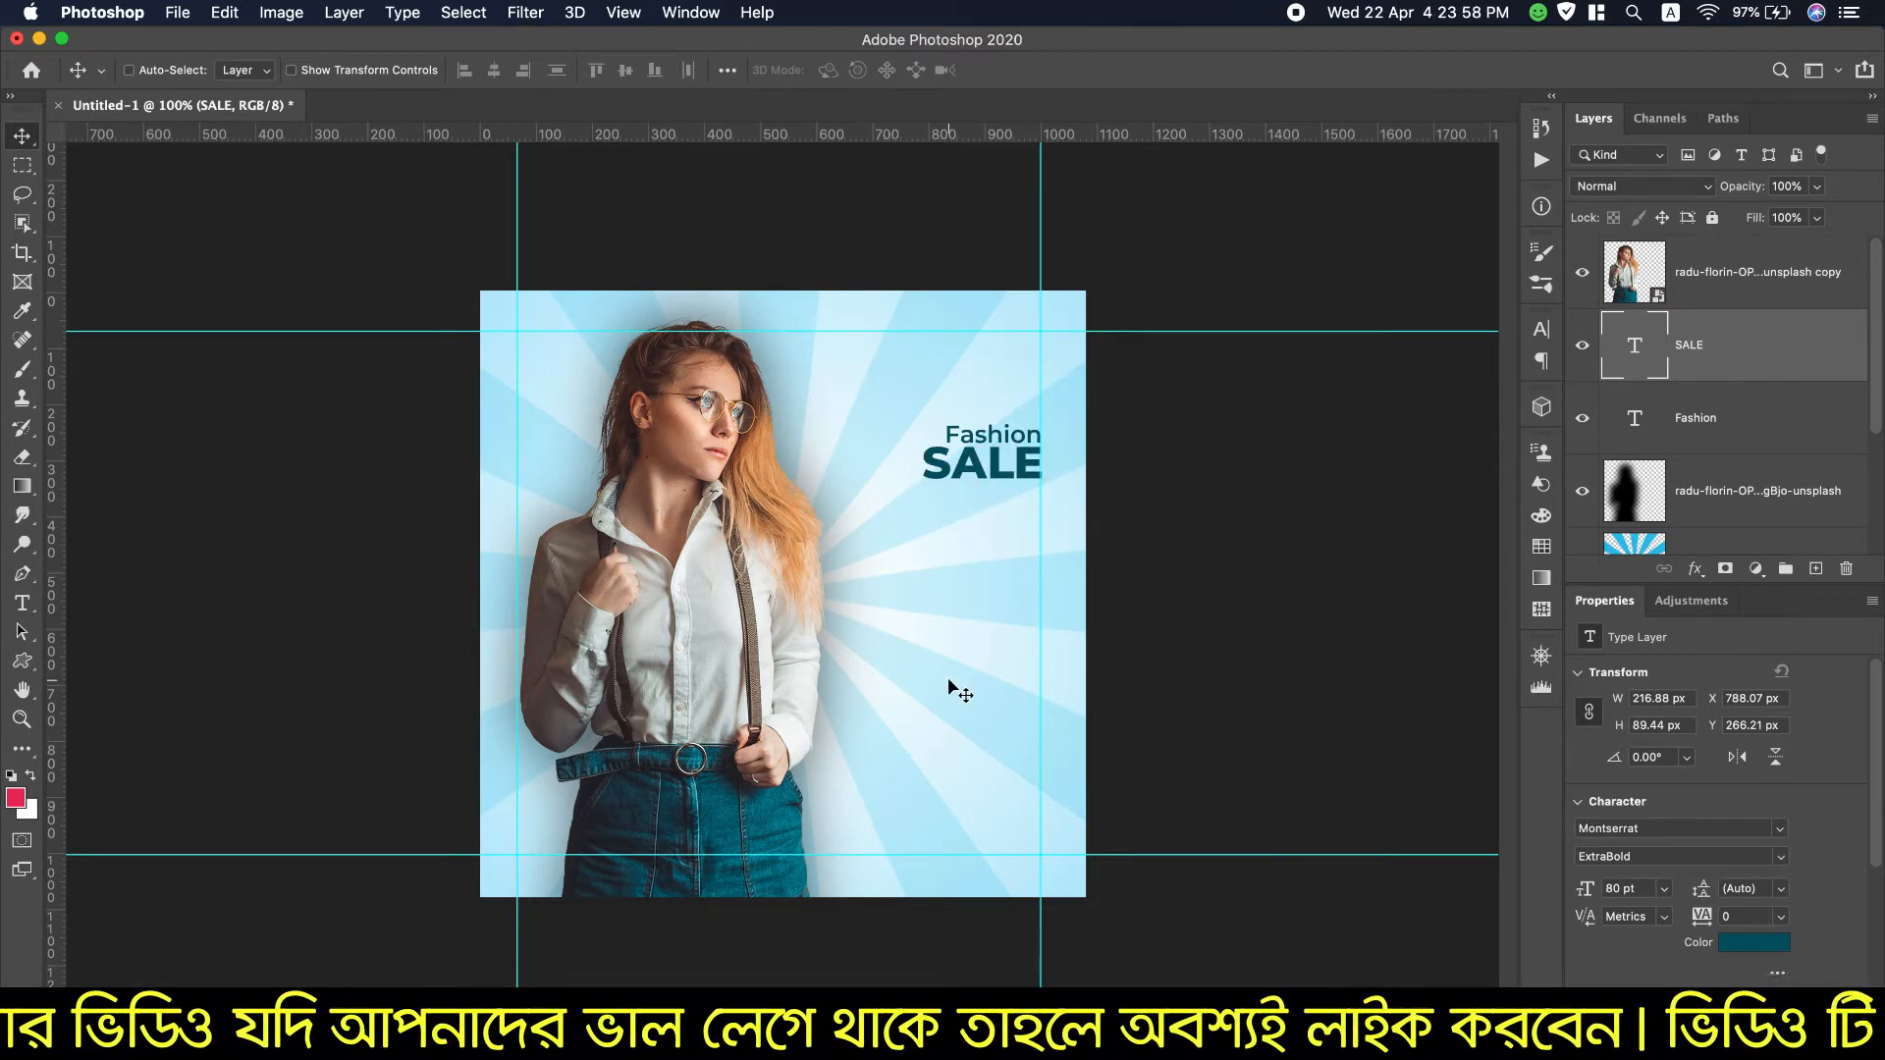
pyautogui.press('Down')
pyautogui.press('Down')
pyautogui.press('Down')
pyautogui.press('Down')
pyautogui.press('Down')
pyautogui.press('Down')
pyautogui.press('Down')
pyautogui.press('Down')
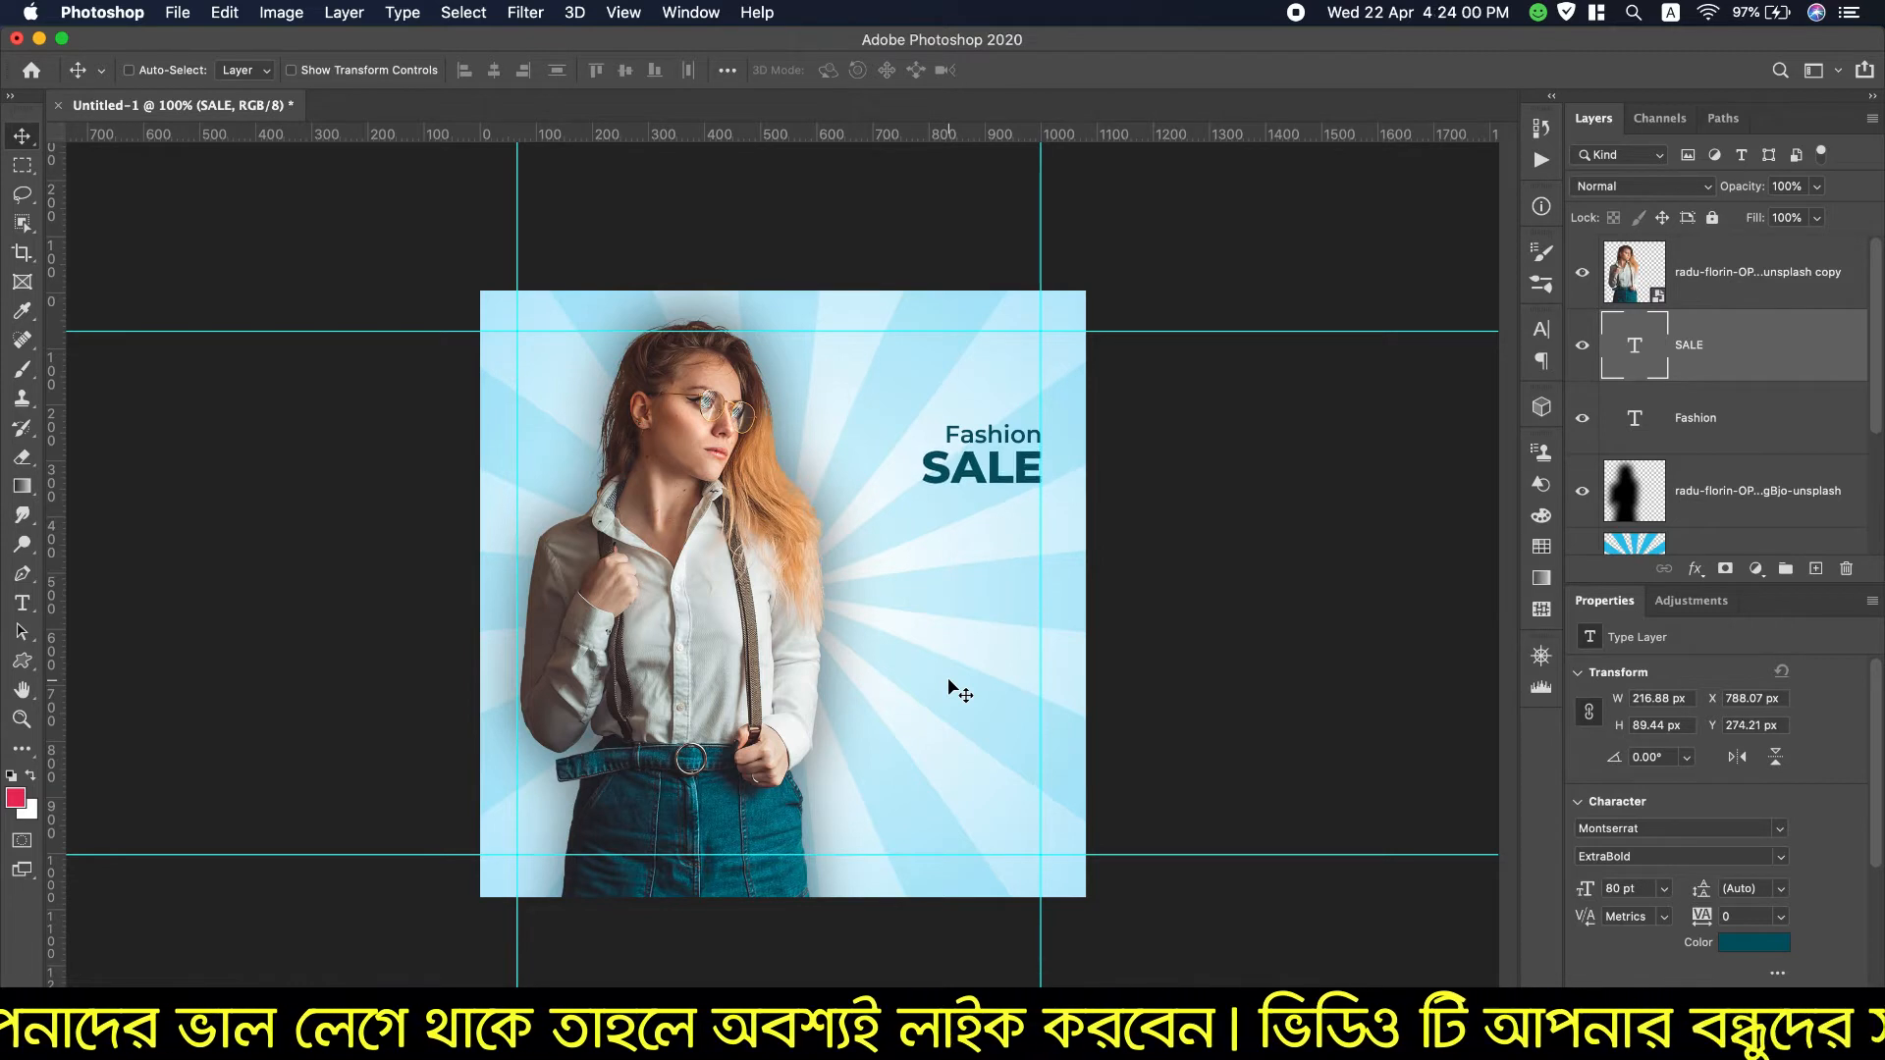
pyautogui.press('Left')
pyautogui.press('Left')
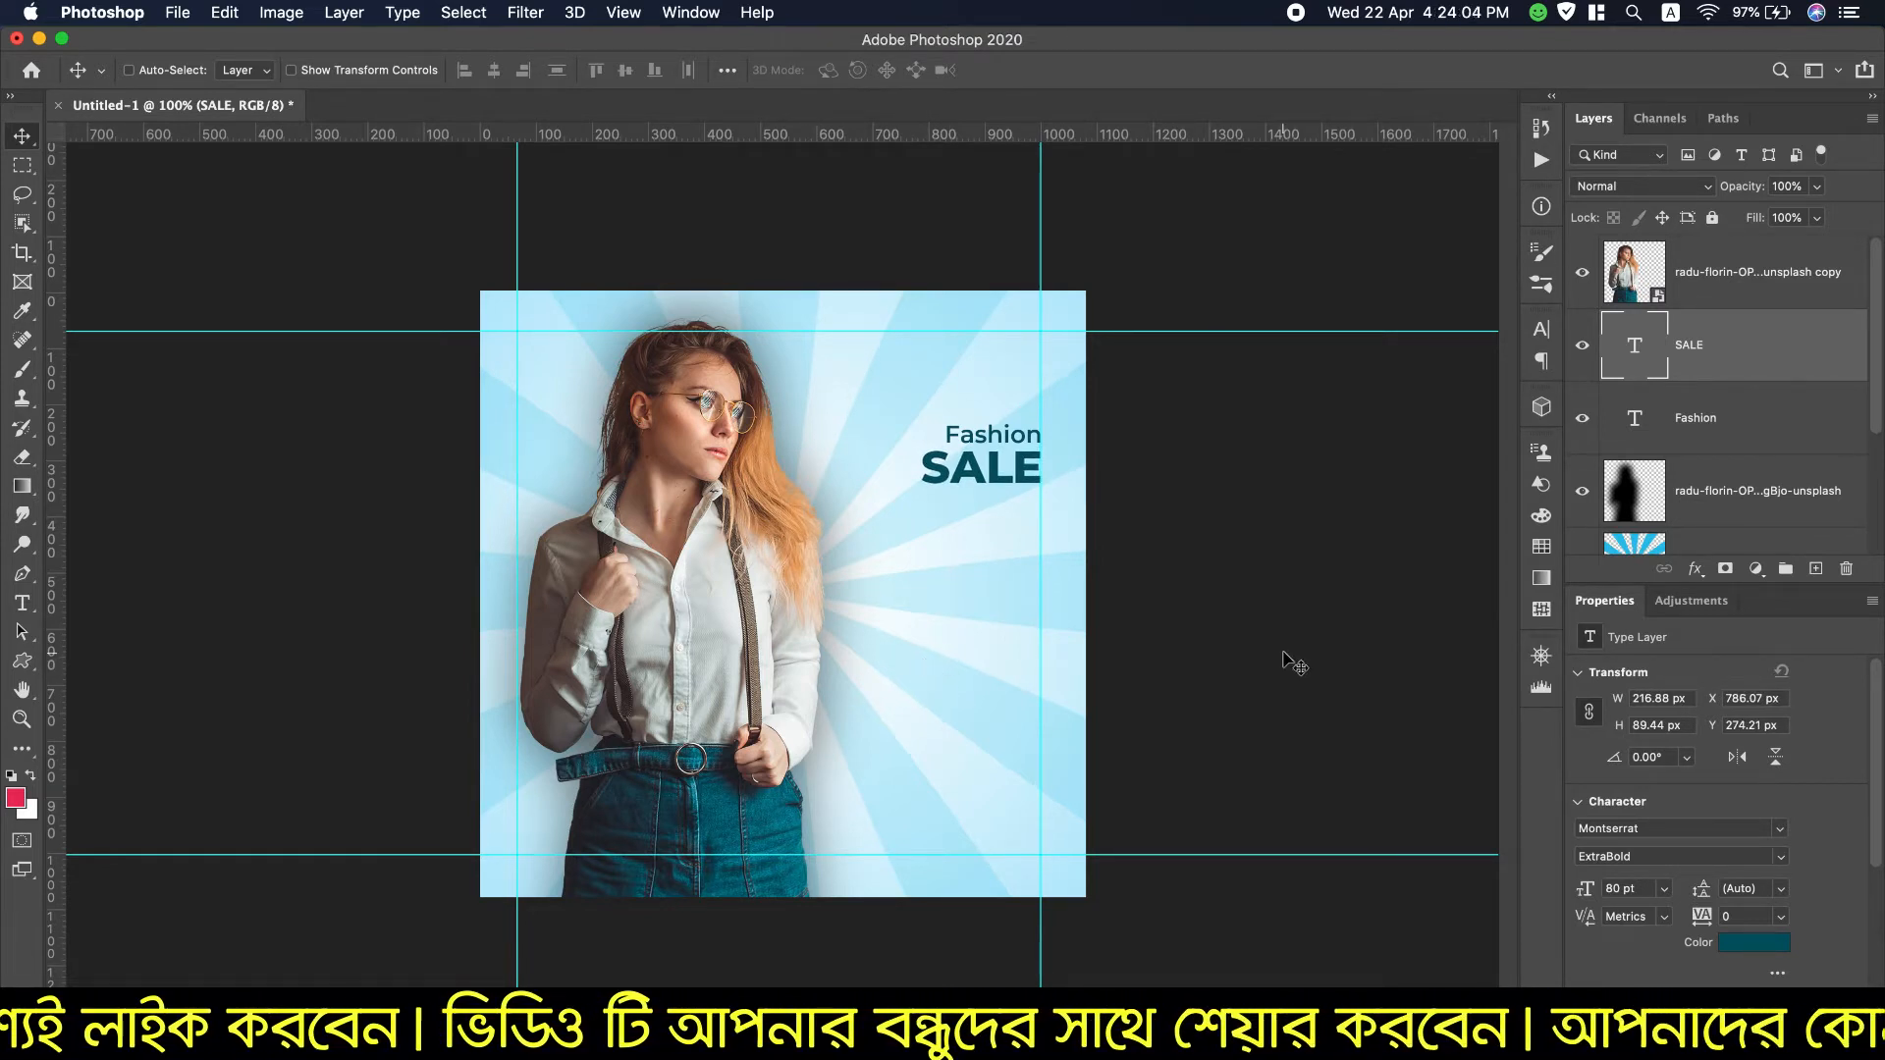
# Step: Switch to the Notes panel and copy "Special Offer" from the prepared ad text
pyautogui.click(1290, 10)
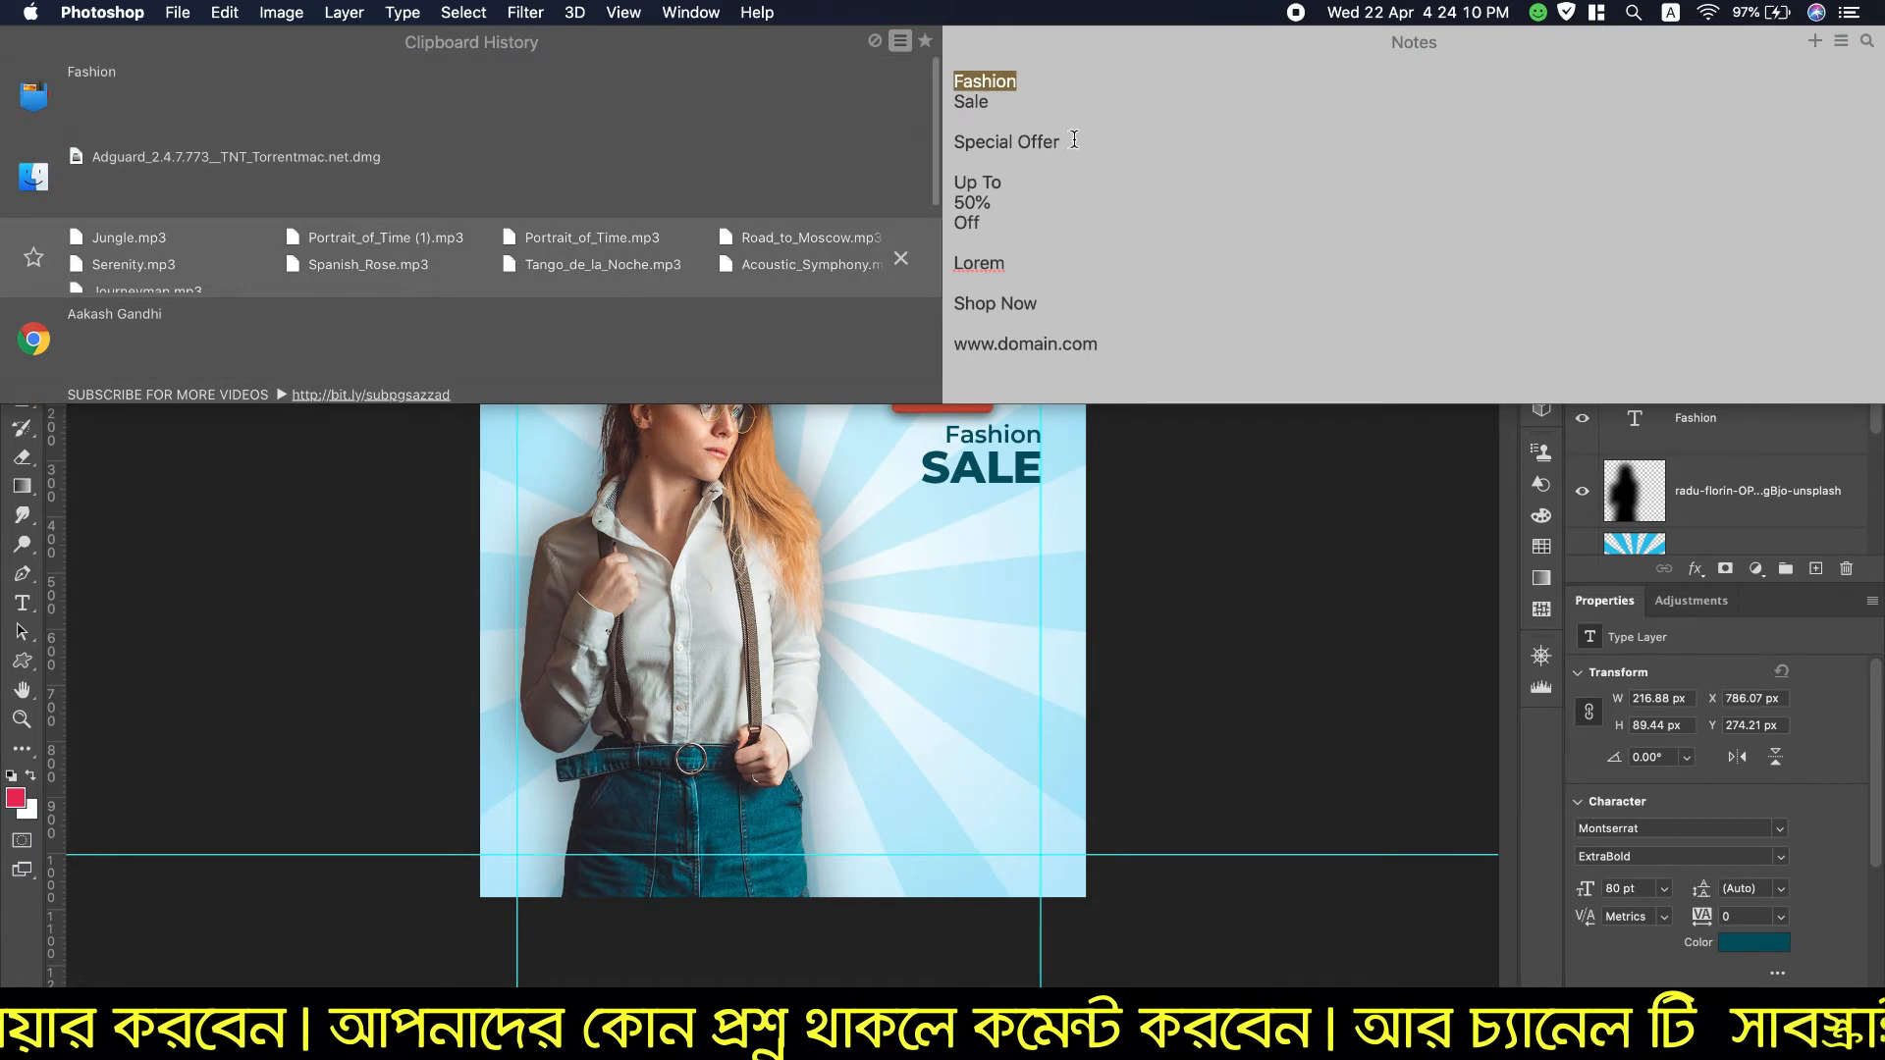
pyautogui.moveTo(1075, 139); pyautogui.dragTo(915, 144)
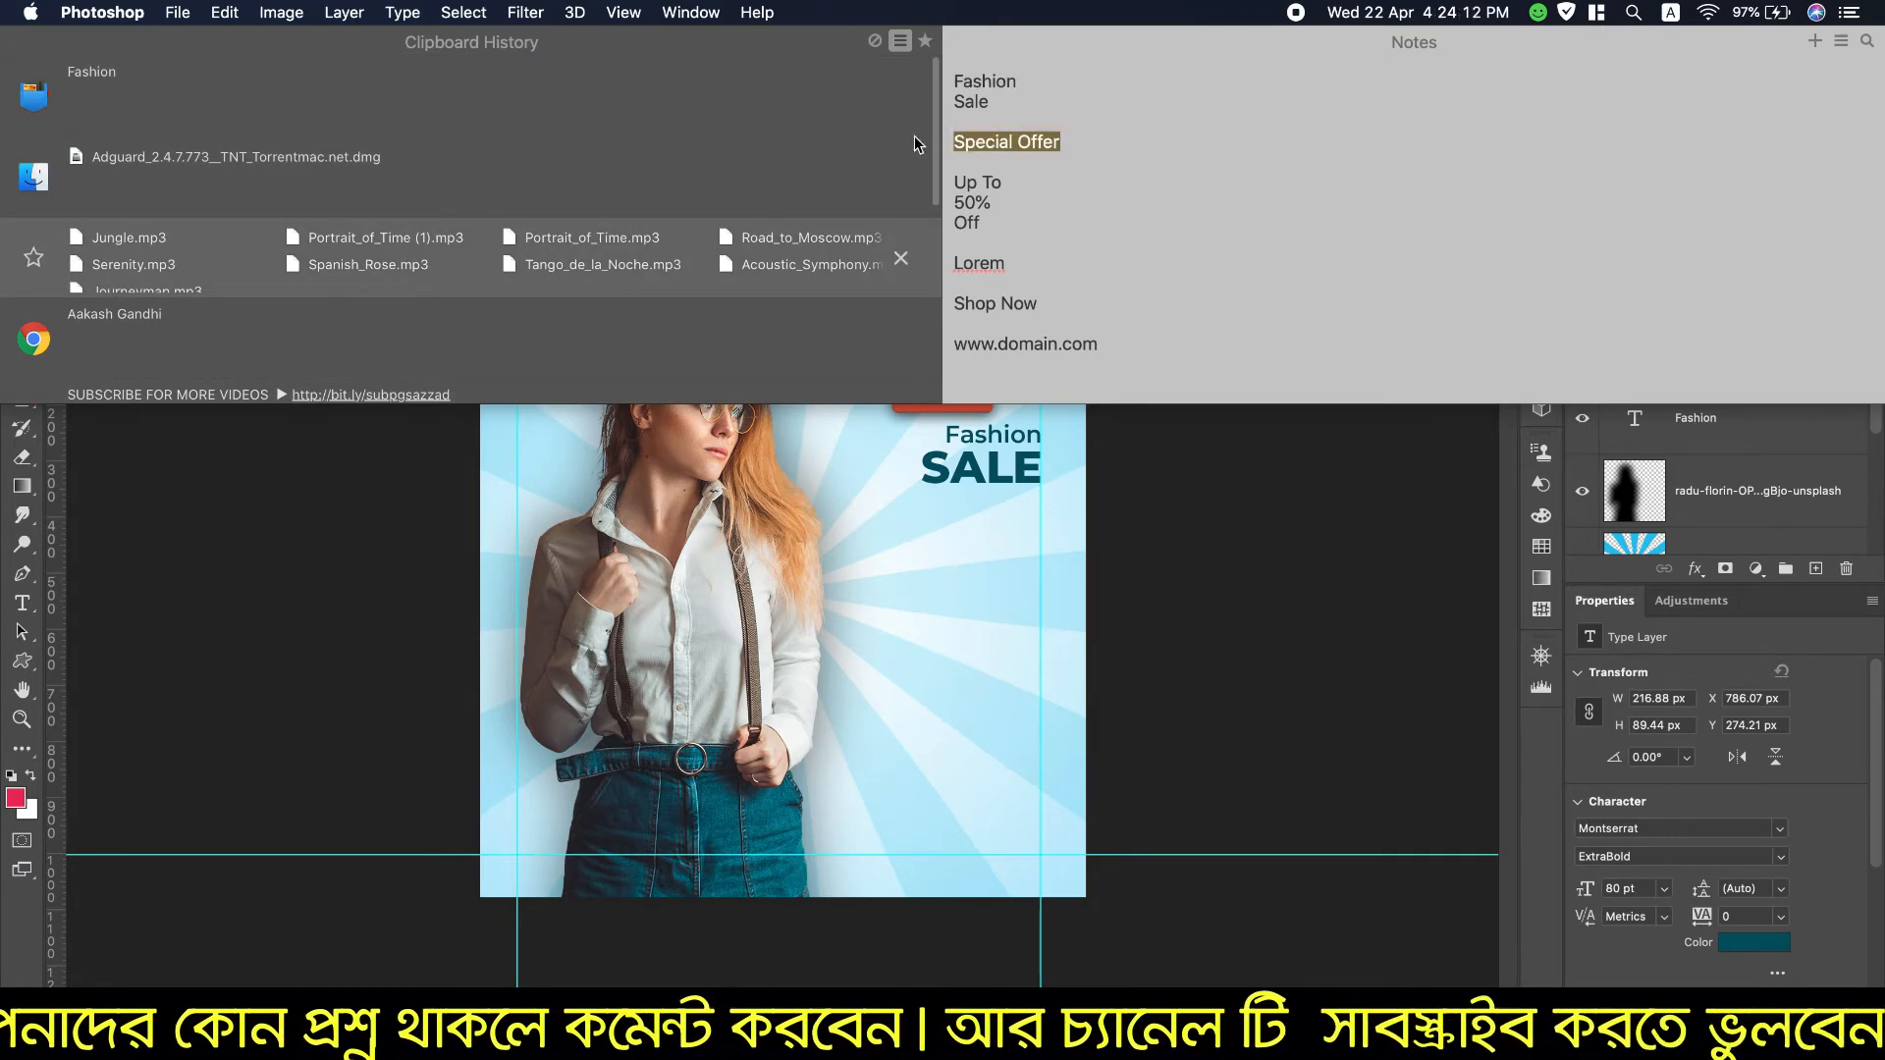
pyautogui.press('super+c')
# Step: Draw a rectangle about 268 by 70 px below "SALE", ending at the right margin guide
pyautogui.click(18, 668)
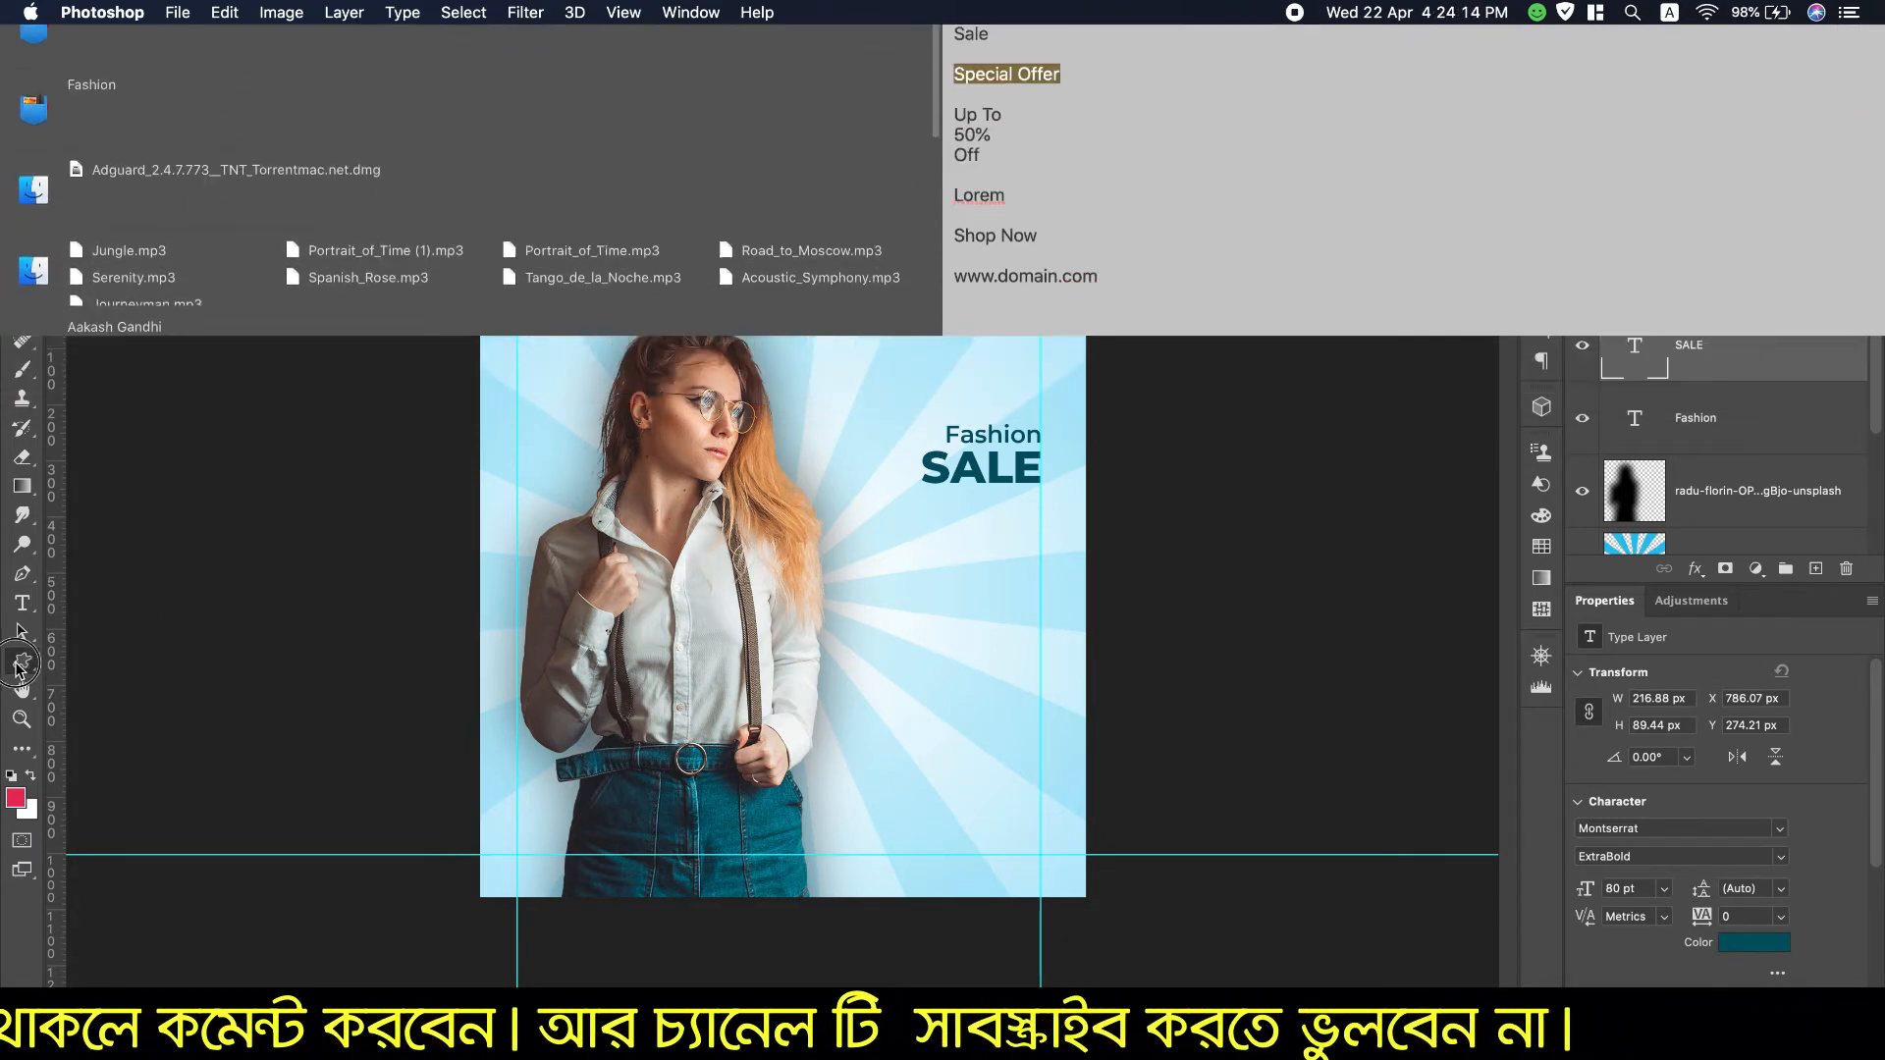
pyautogui.click(20, 668)
pyautogui.click(22, 670)
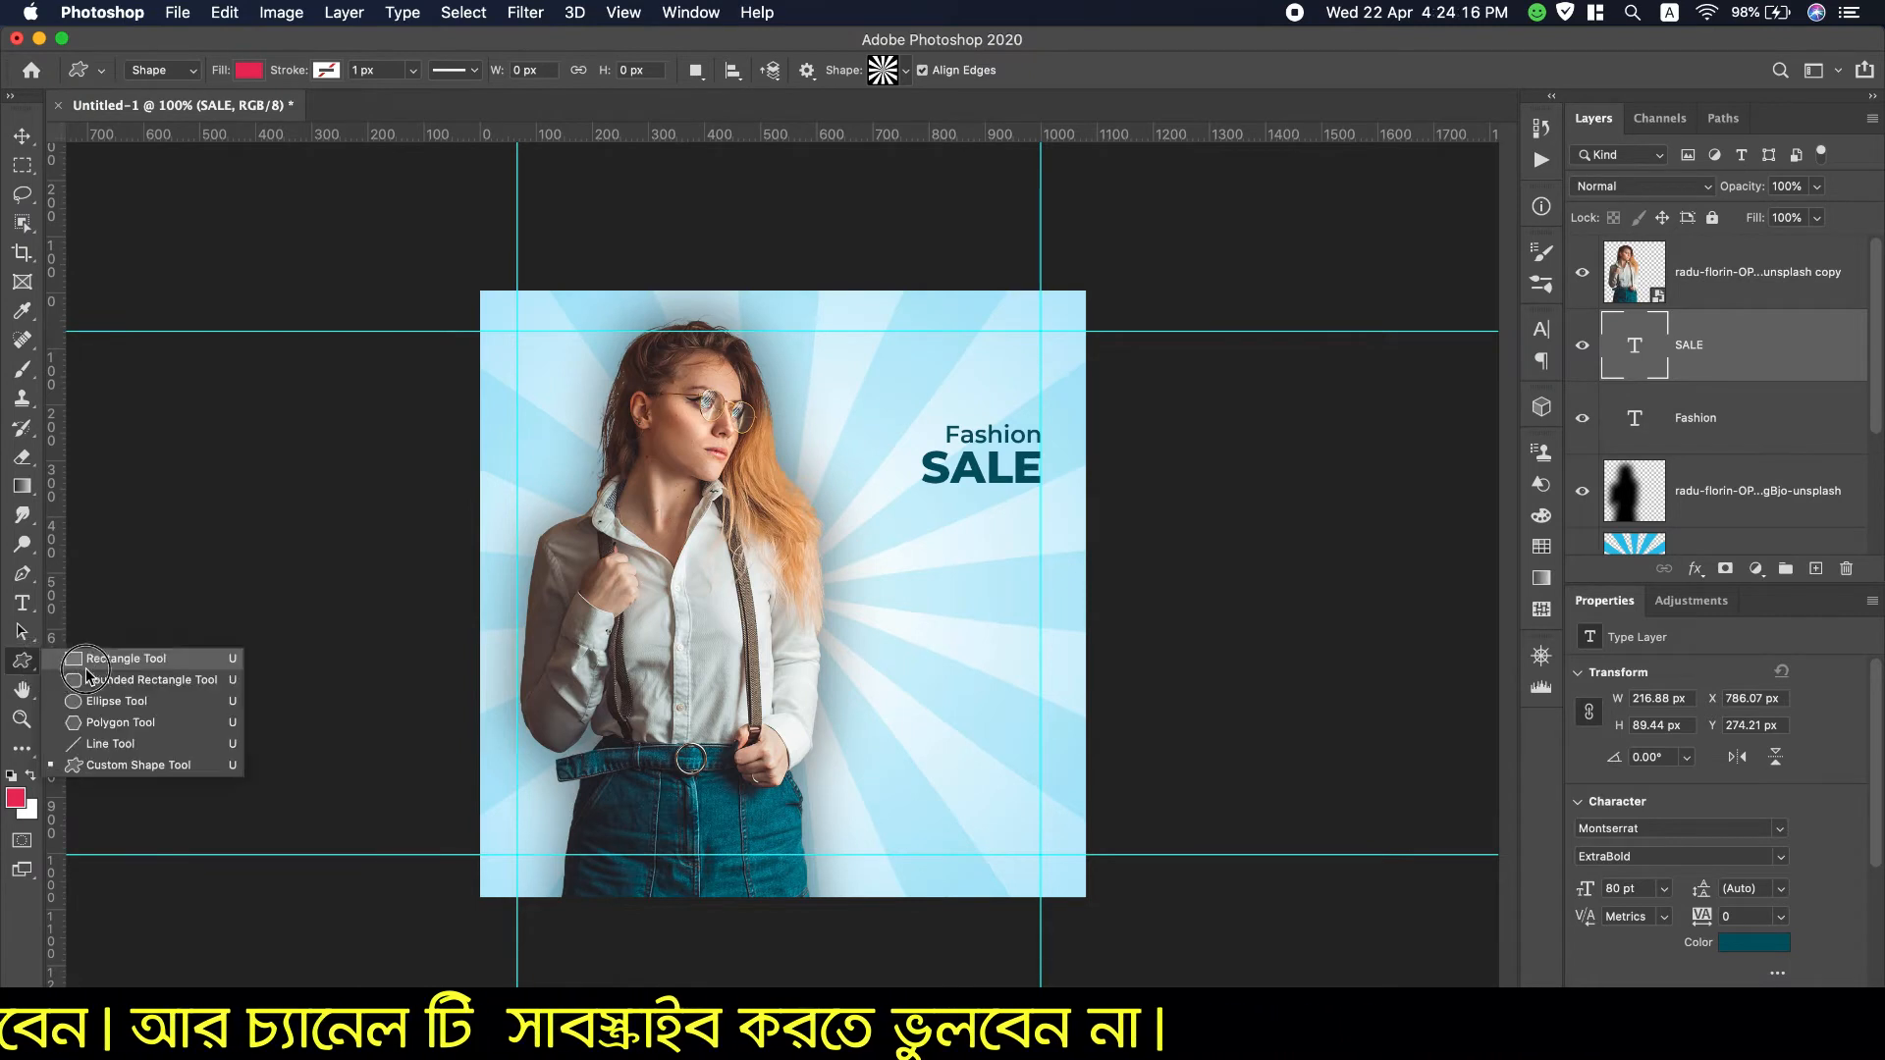
pyautogui.click(88, 660)
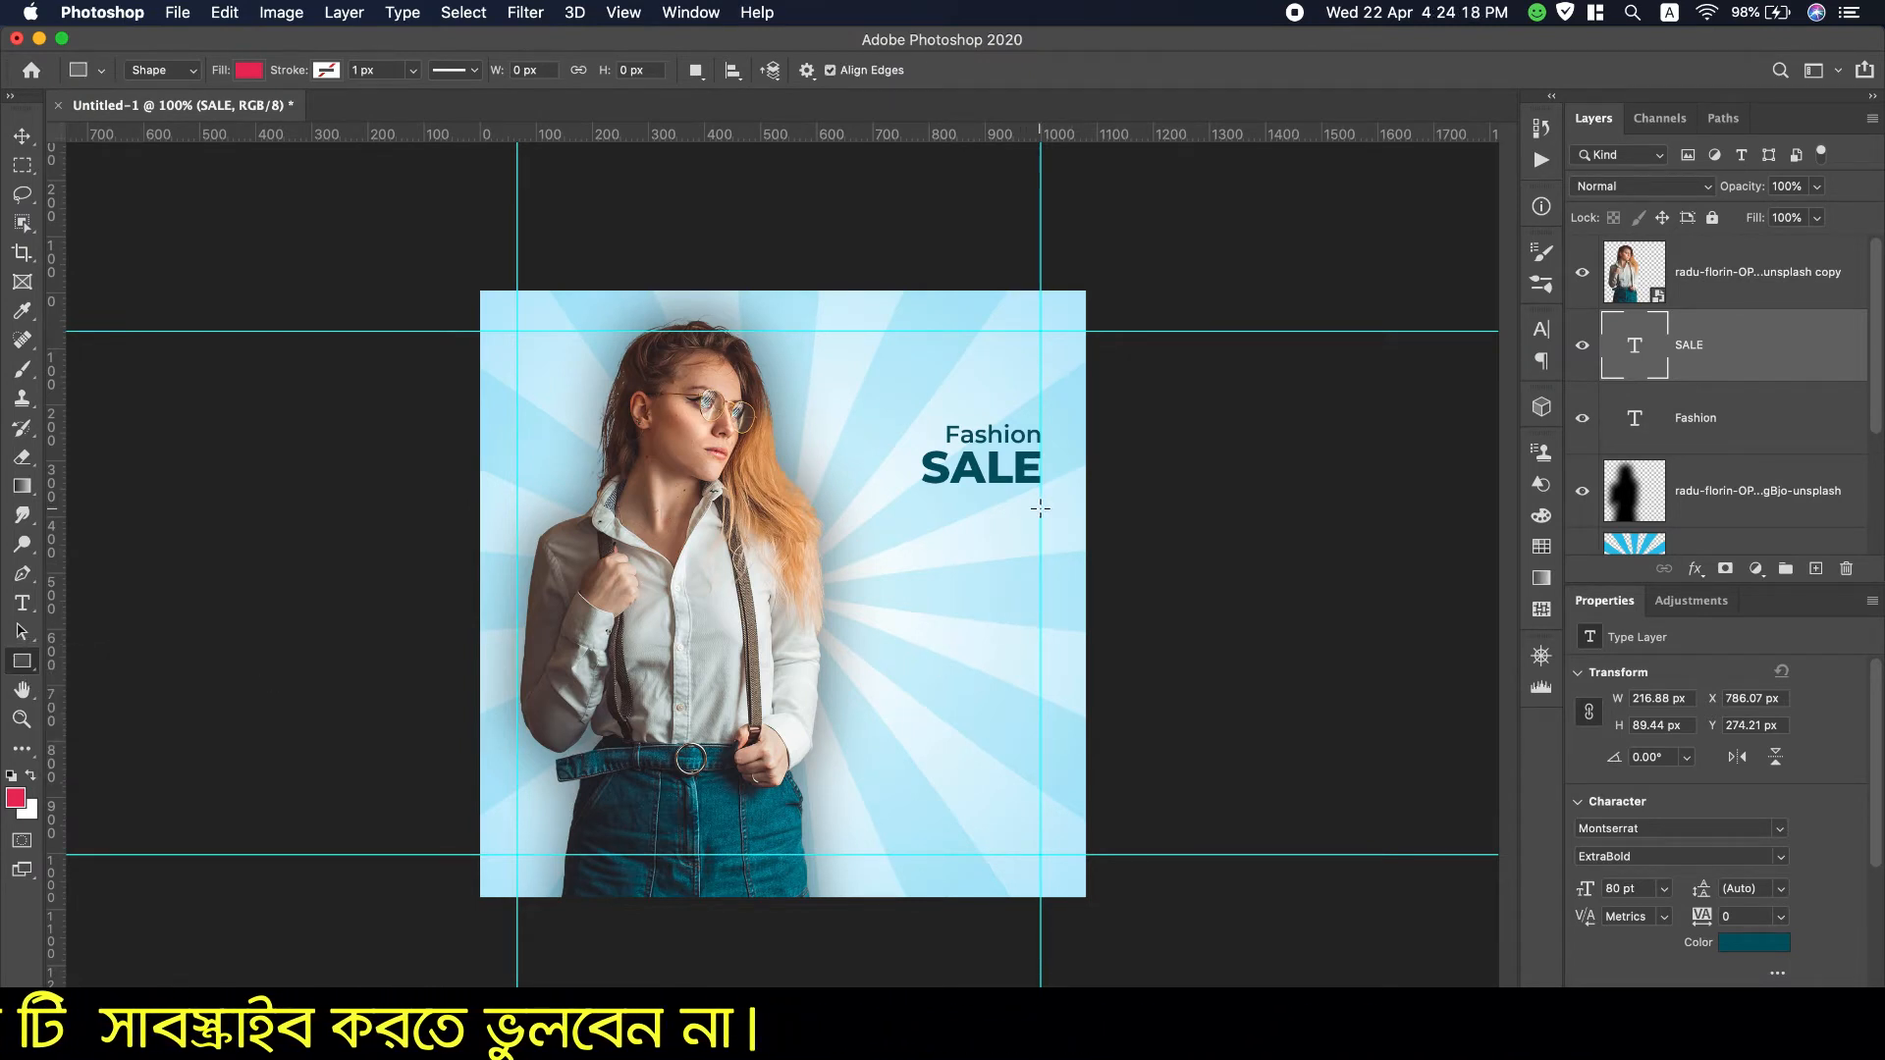
pyautogui.moveTo(1038, 532); pyautogui.dragTo(889, 570)
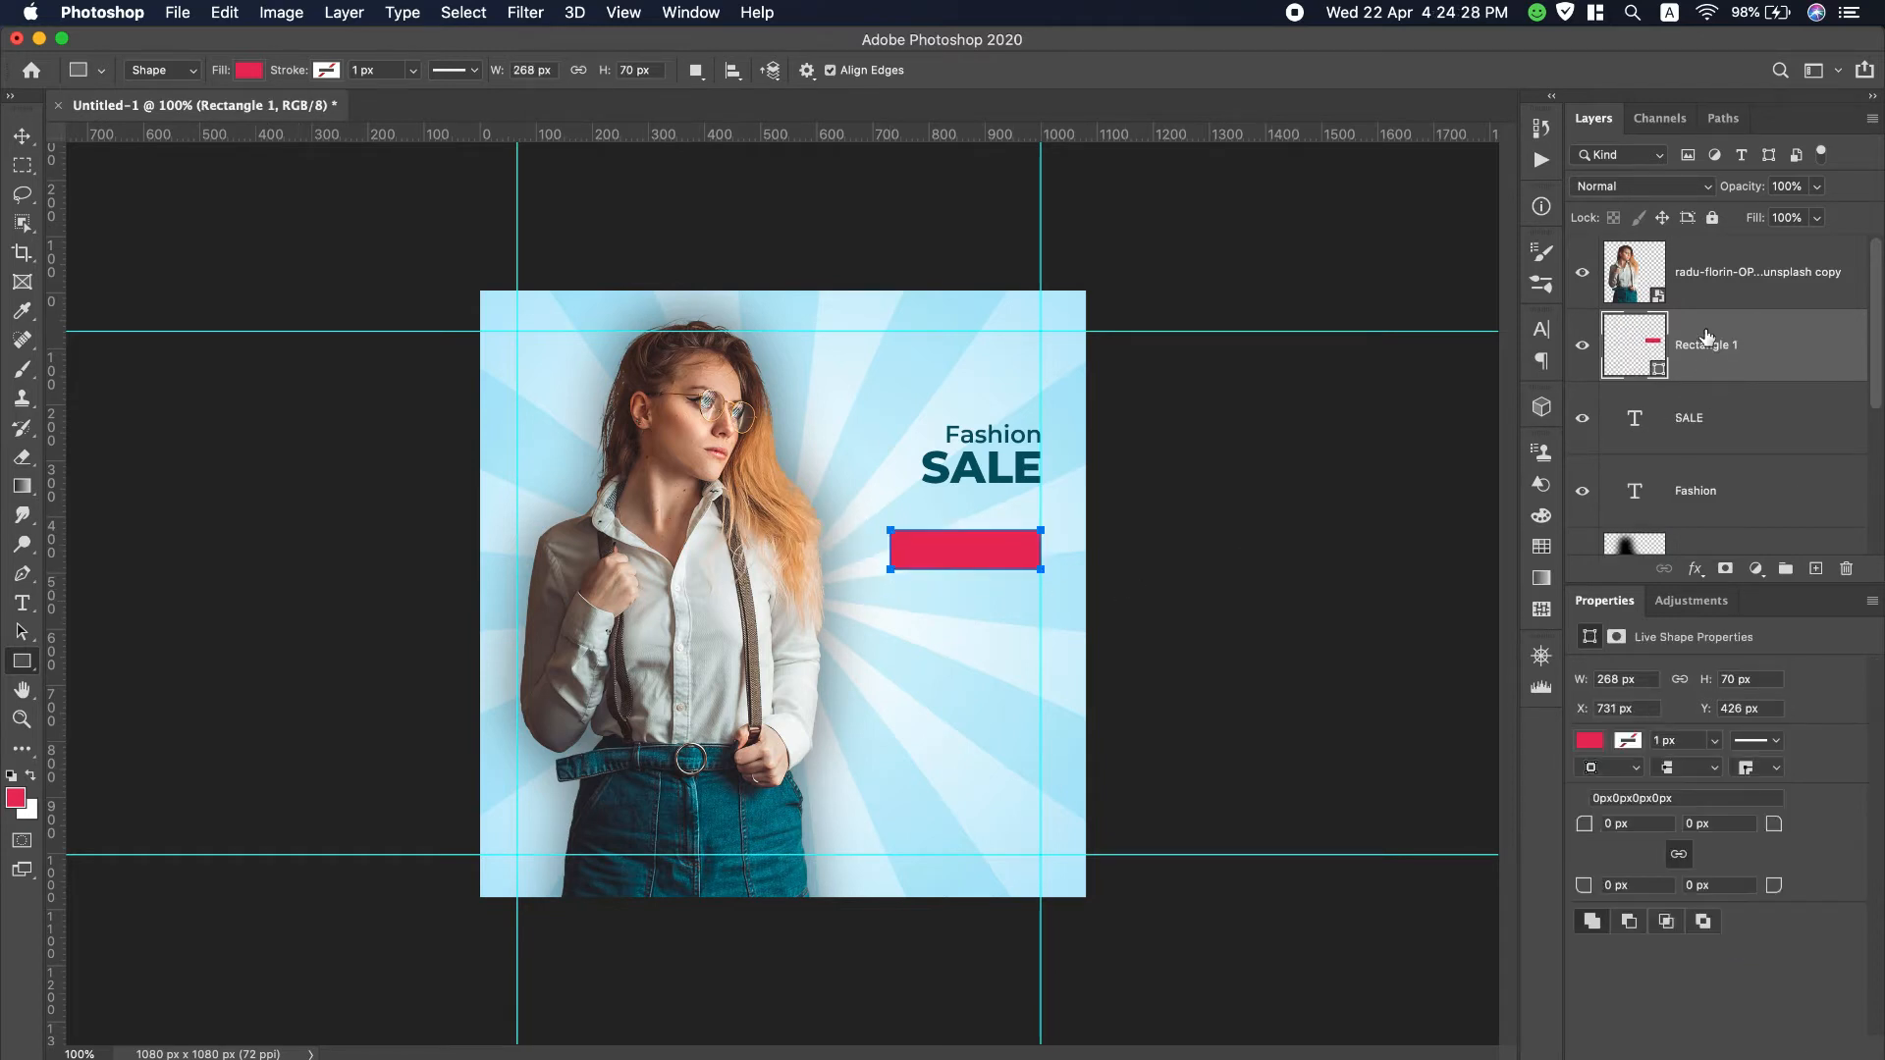
# Step: Fill the rectangle with teal #046273 sampled from the woman's denim
pyautogui.doubleClick(1651, 336)
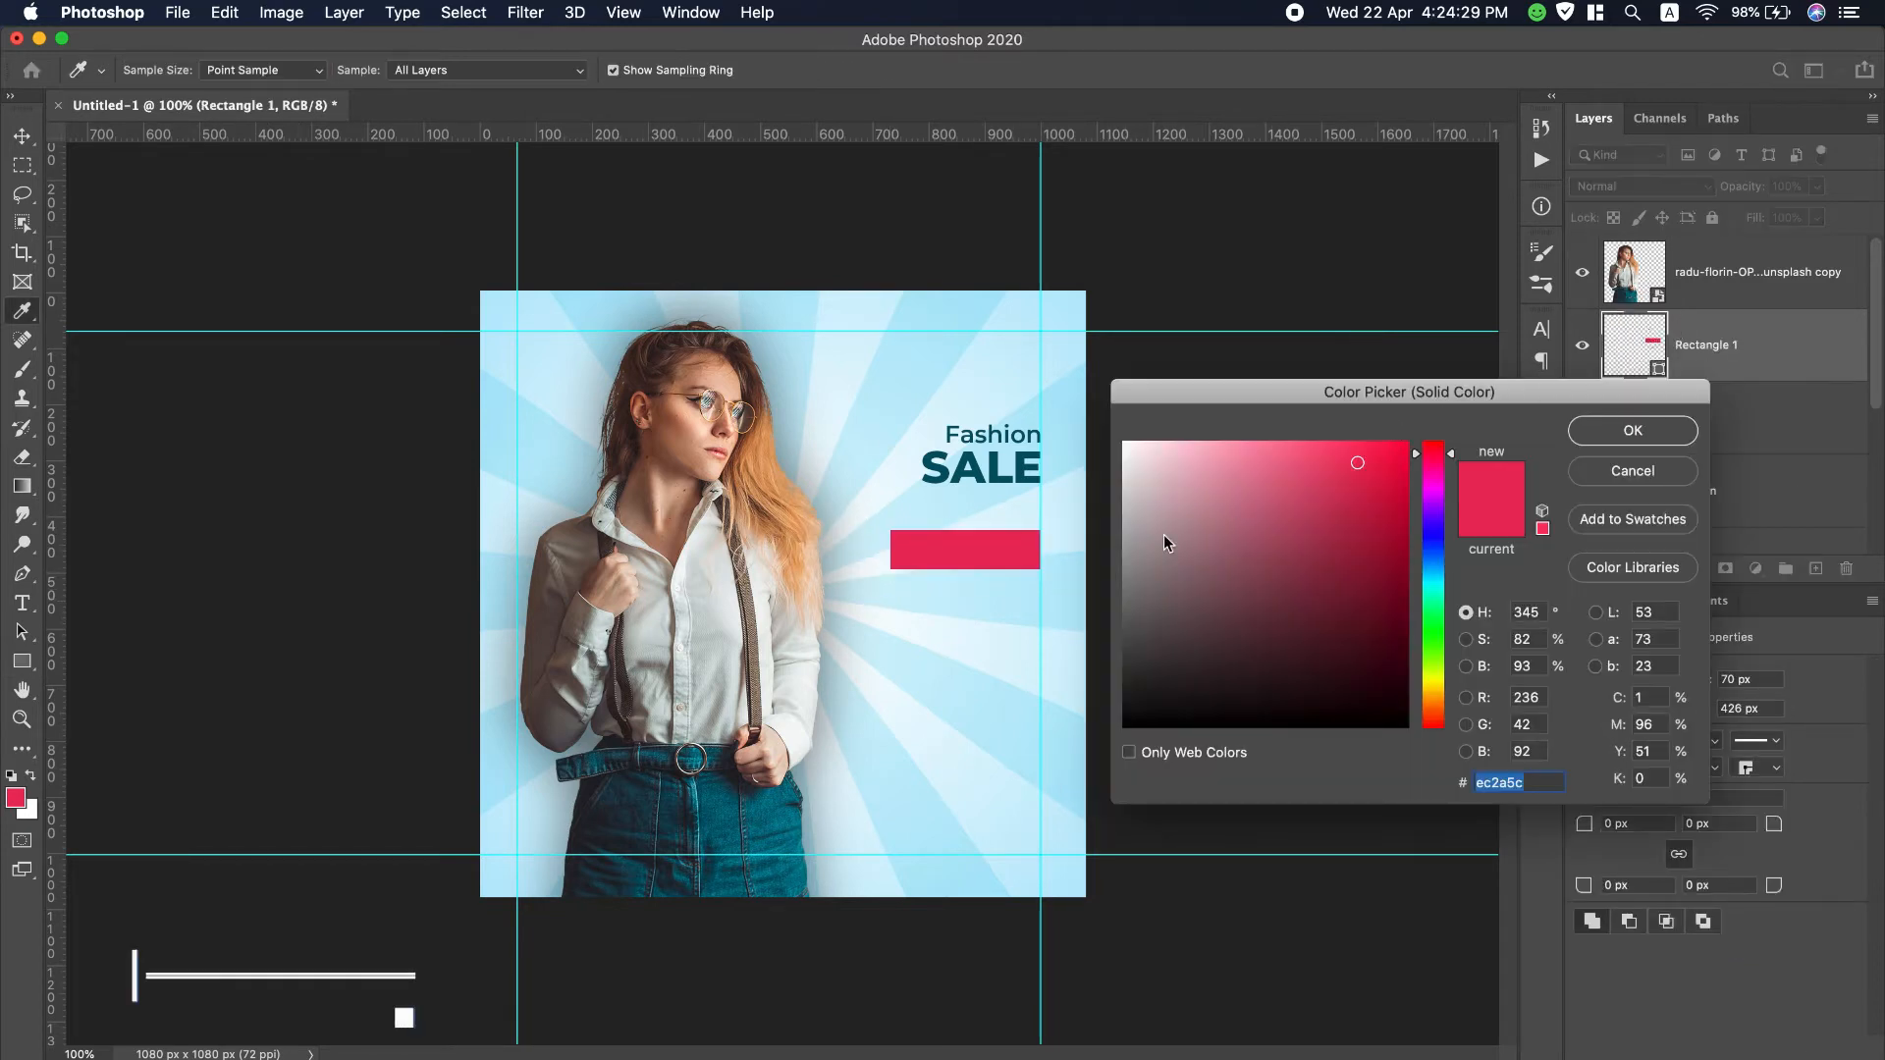
pyautogui.click(726, 793)
pyautogui.click(1625, 442)
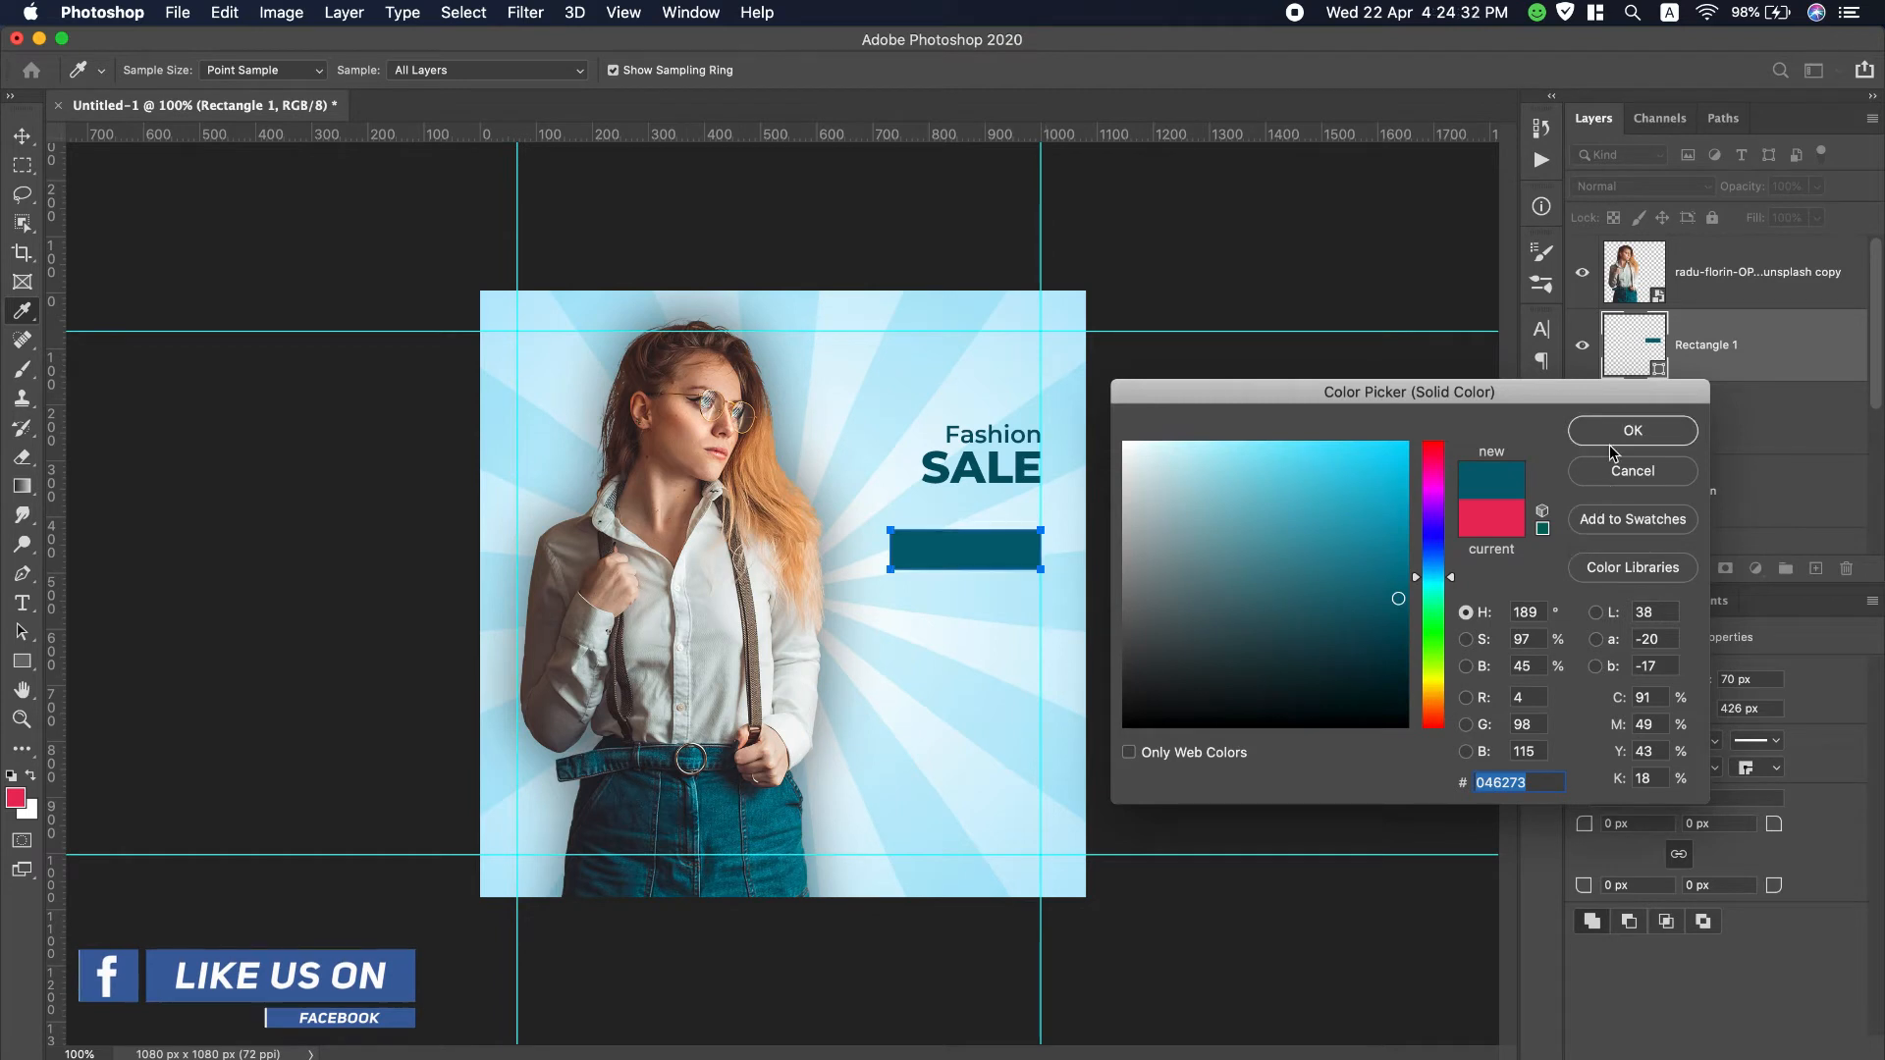
# Step: Add a text layer reading "Special Offer" below the teal rectangle
pyautogui.click(22, 602)
pyautogui.click(918, 653)
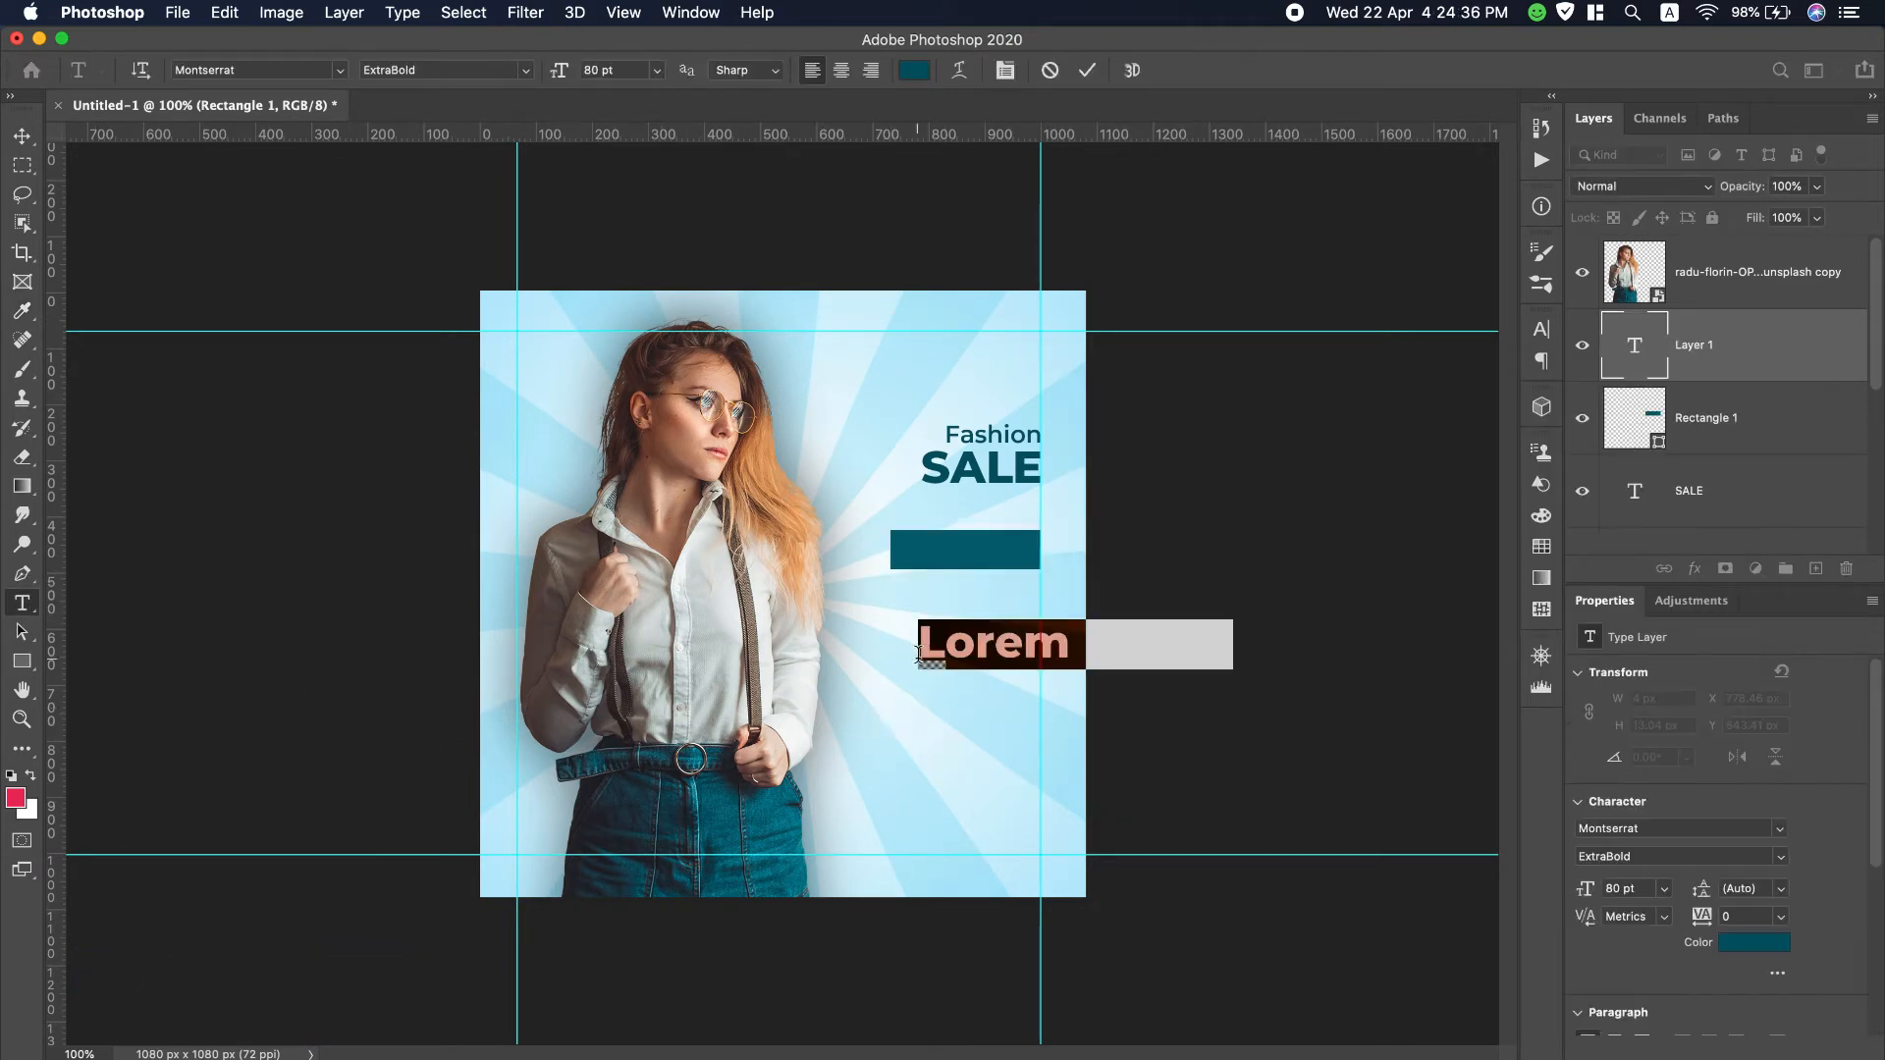
pyautogui.write('Special')
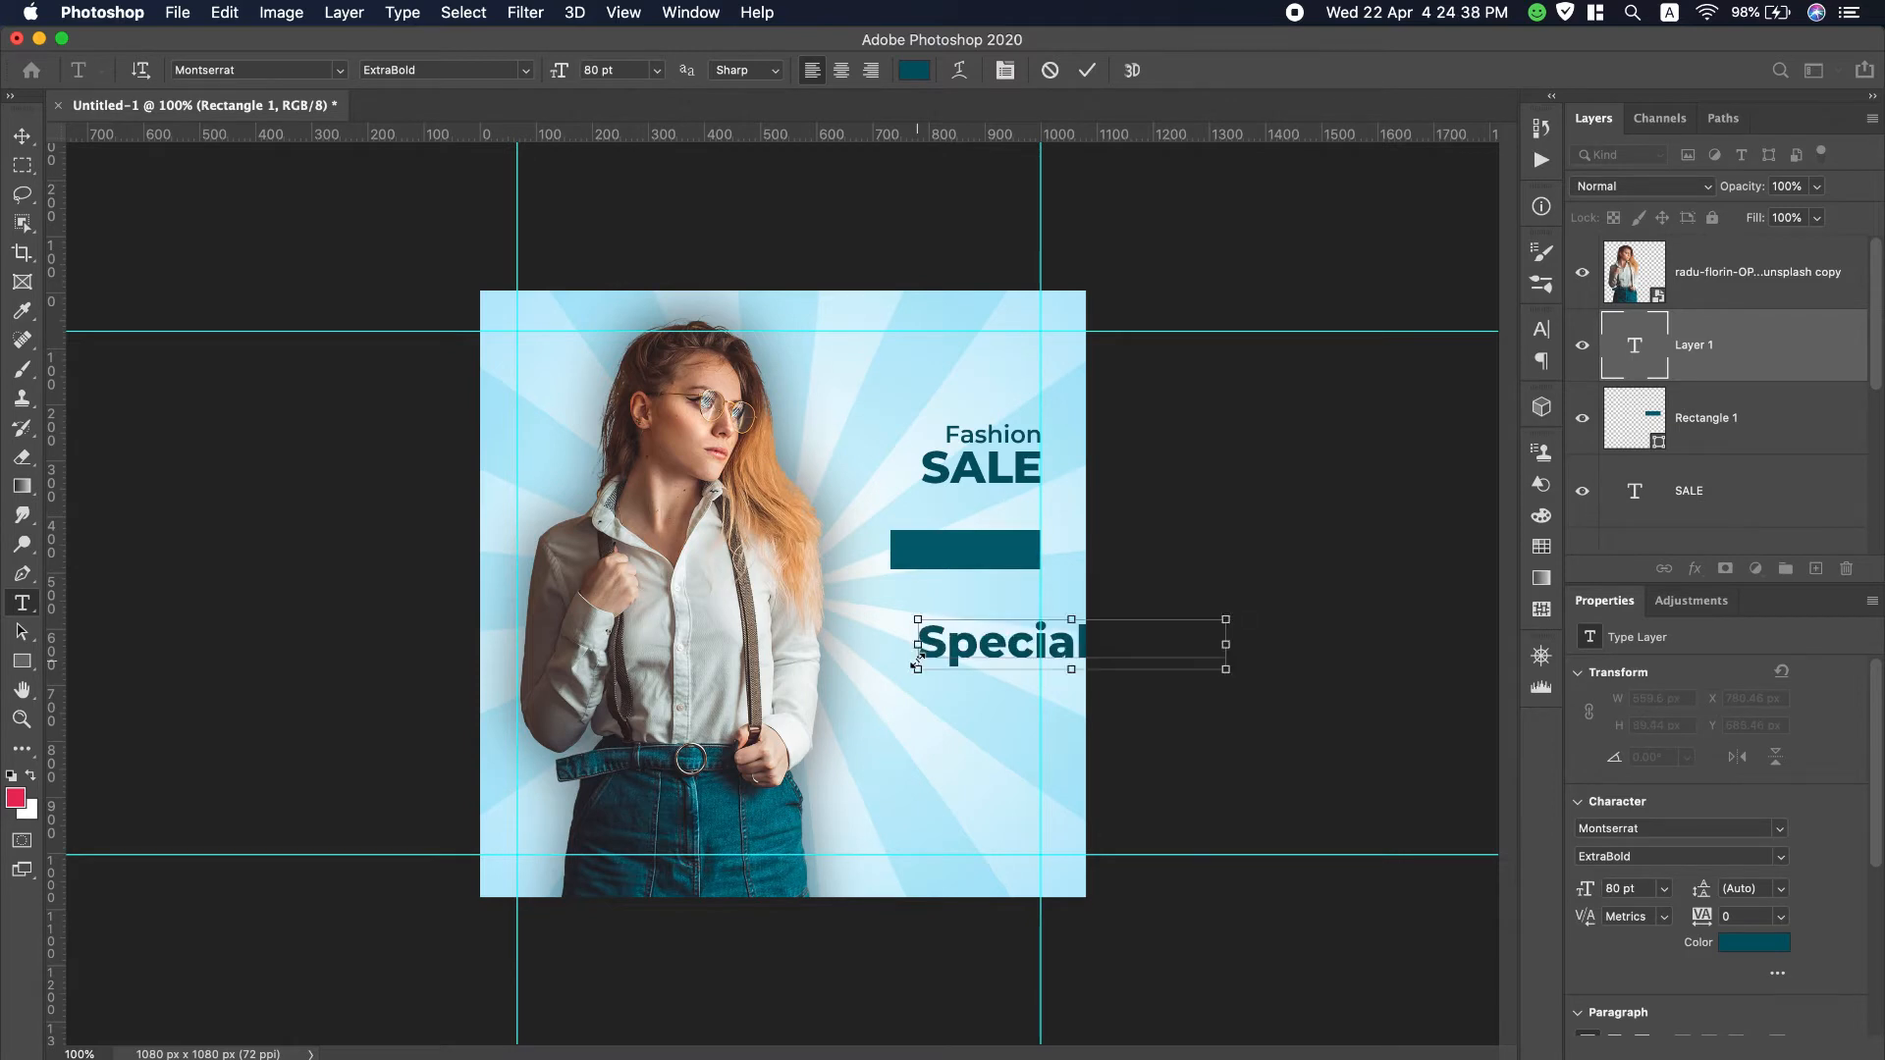
# Step: Color the "Special Offer" text light blue #dff5fd sampled from the sunburst background
pyautogui.press('super+a')
pyautogui.click(933, 71)
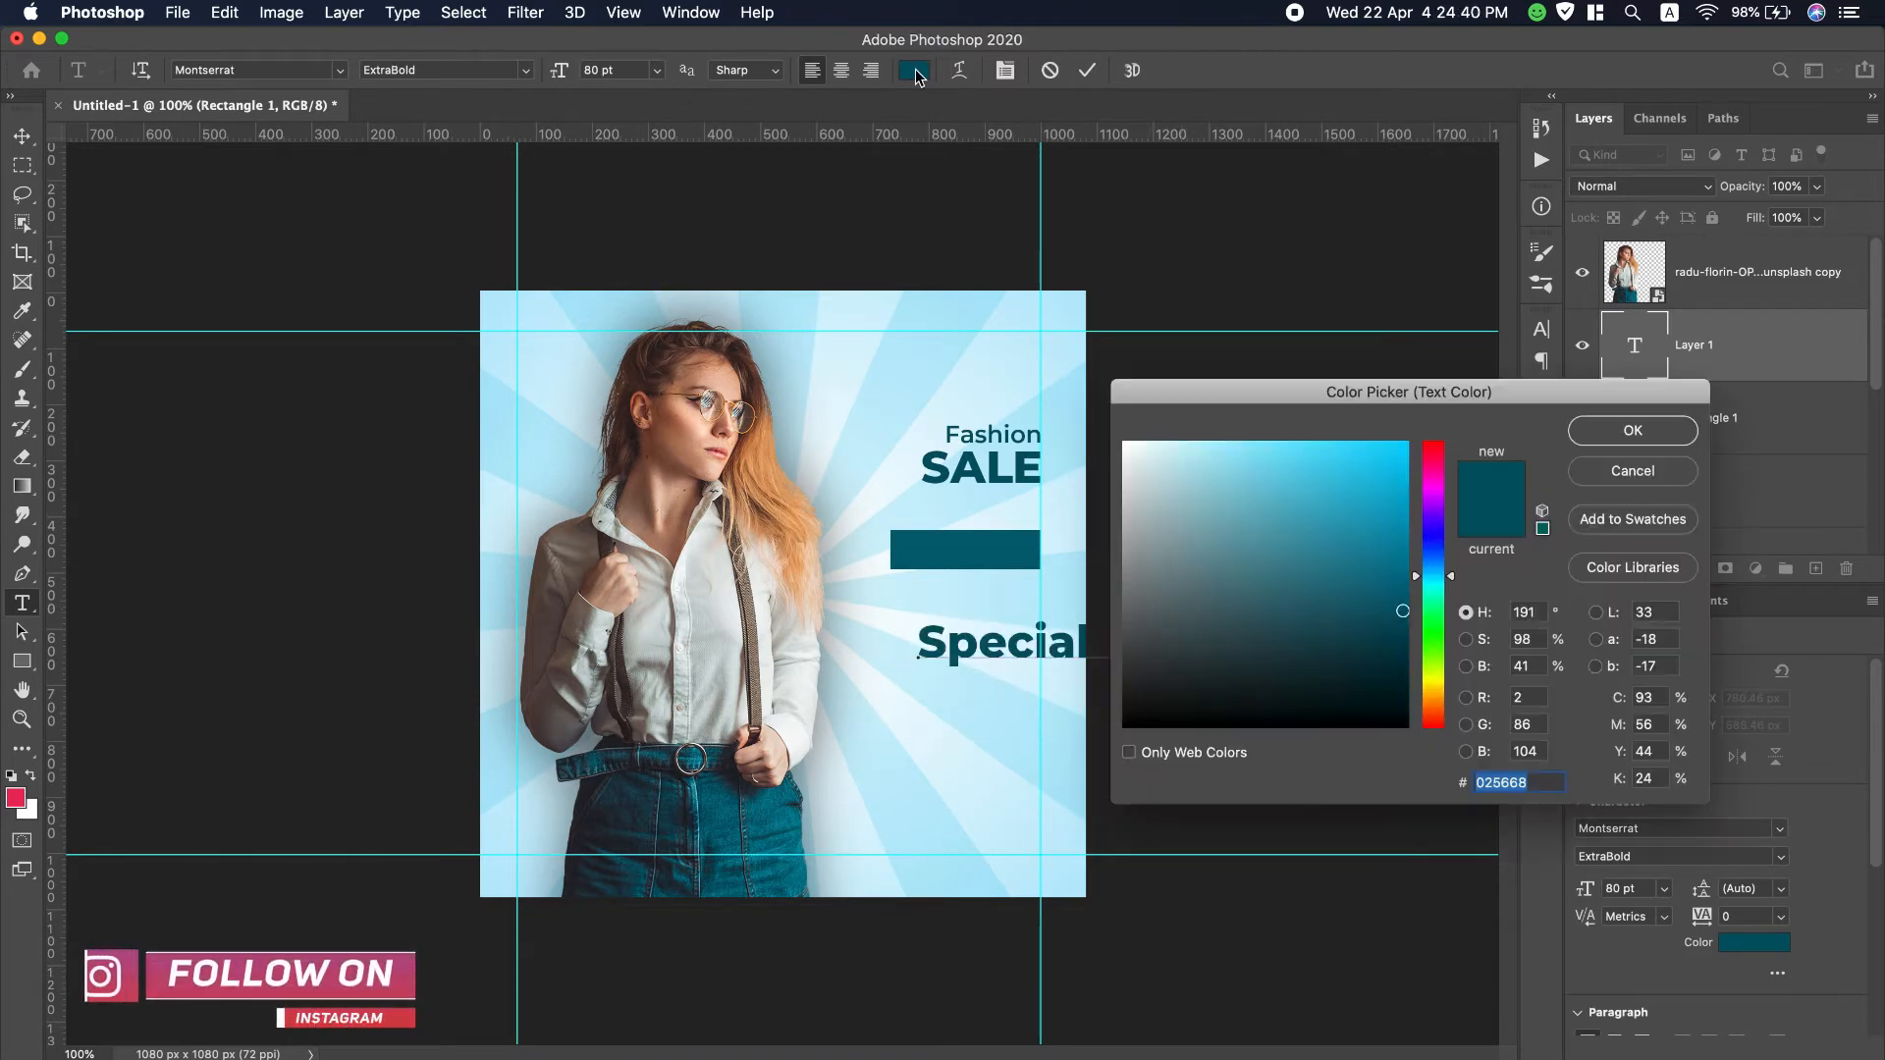
pyautogui.click(710, 558)
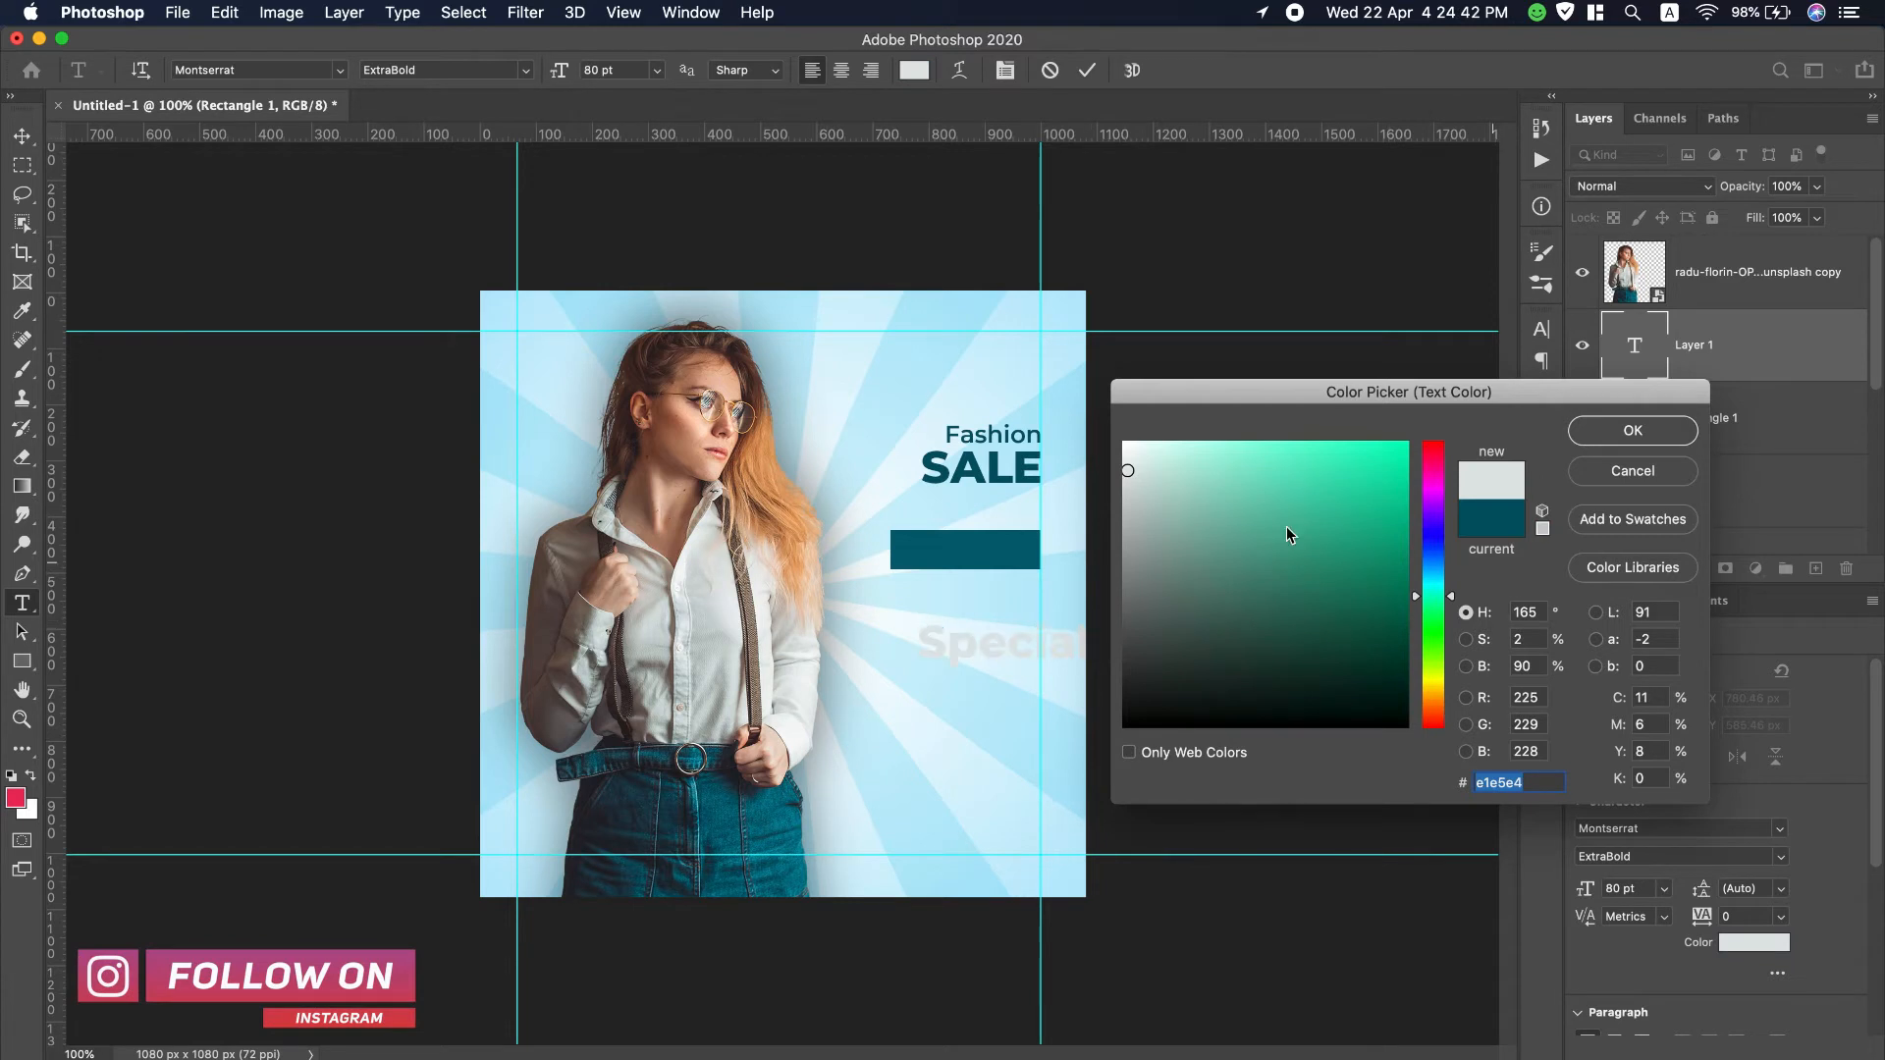
pyautogui.click(863, 371)
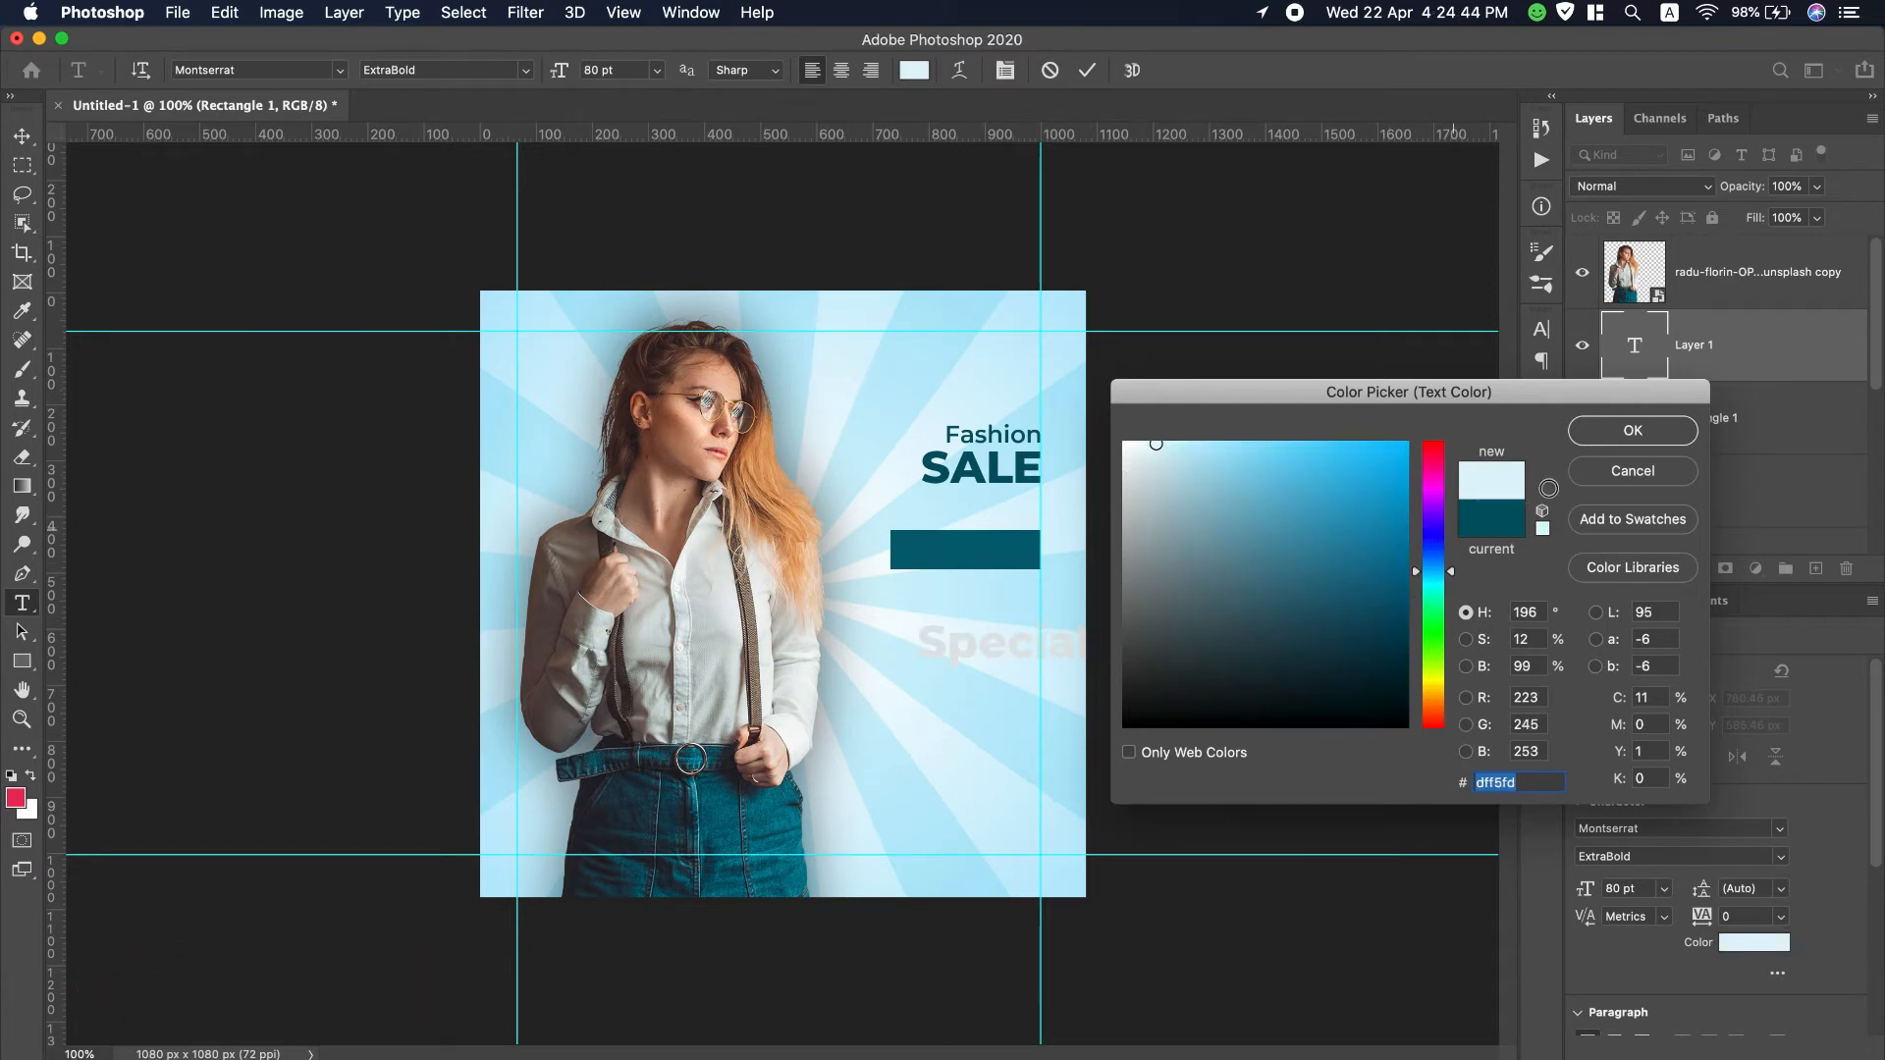
pyautogui.click(1618, 437)
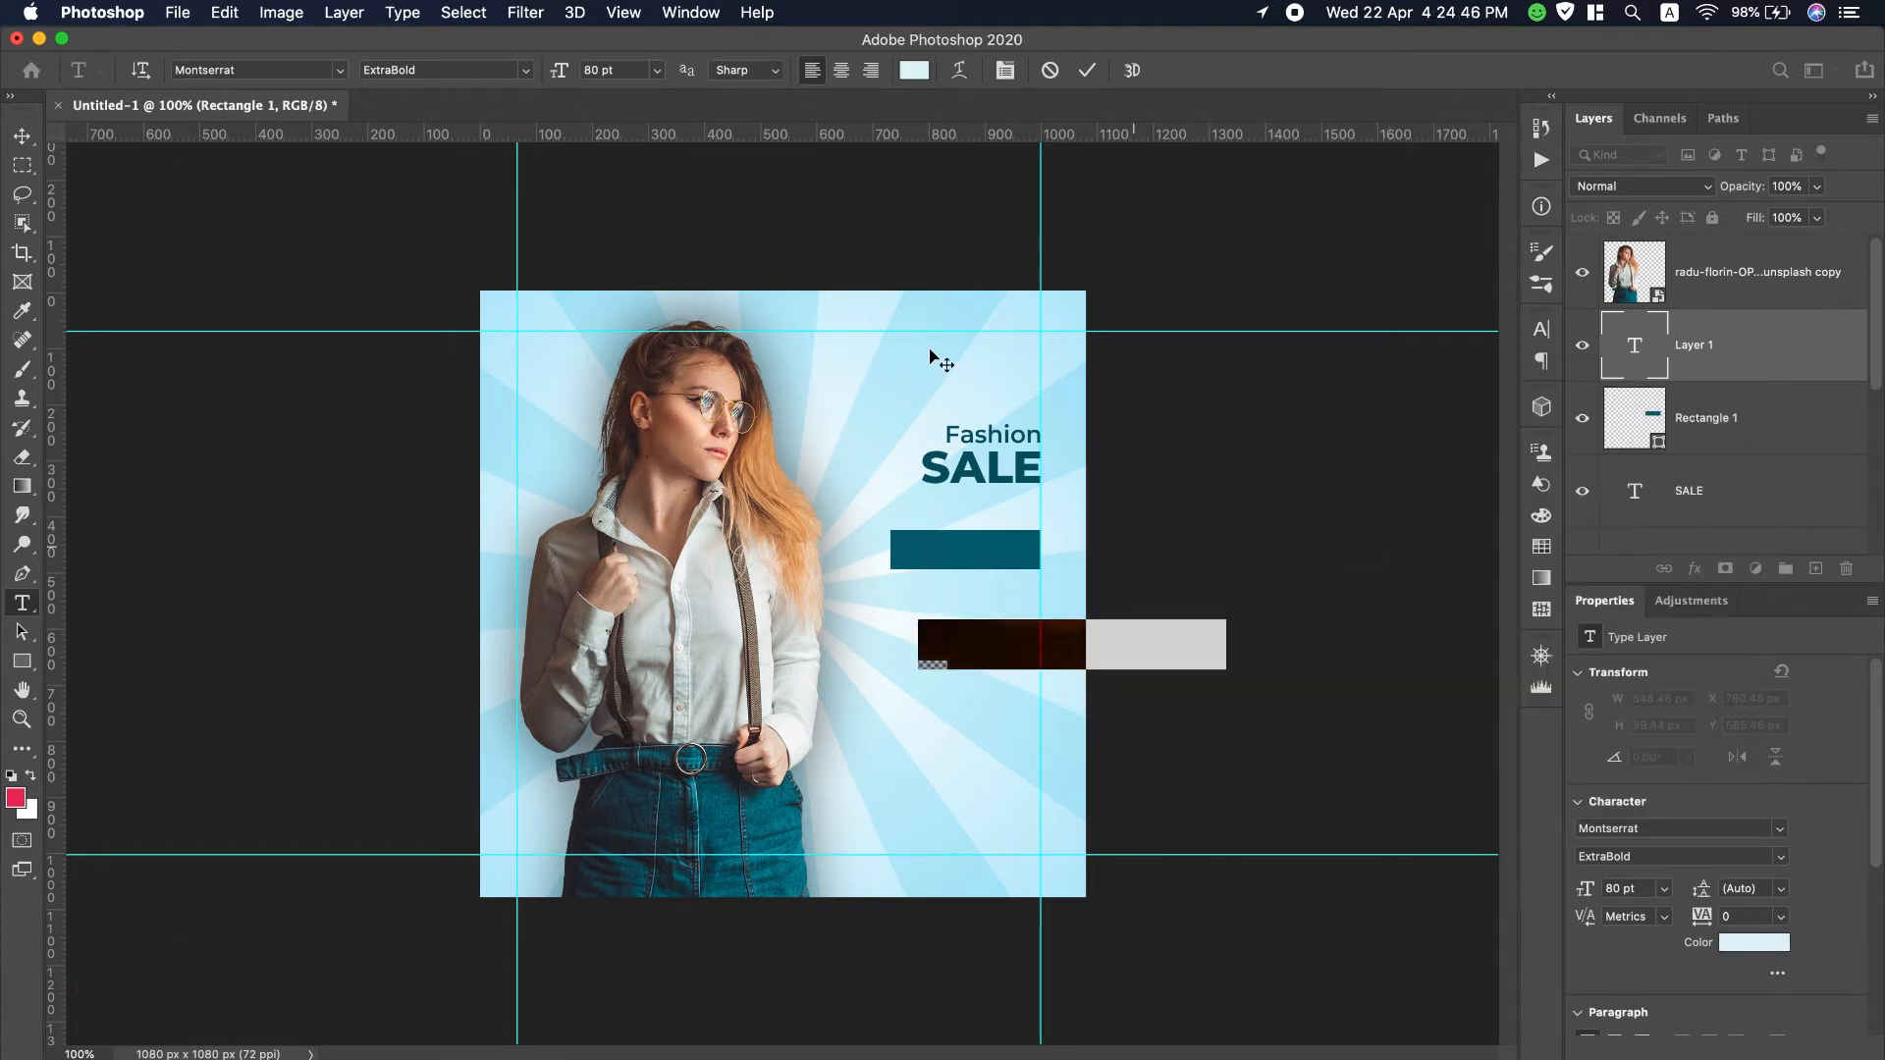
# Step: Set "Special Offer" to 36 pt Montserrat SemiBold and place it over the teal rectangle
pyautogui.moveTo(558, 70); pyautogui.dragTo(518, 70)
pyautogui.moveTo(982, 703); pyautogui.dragTo(955, 591)
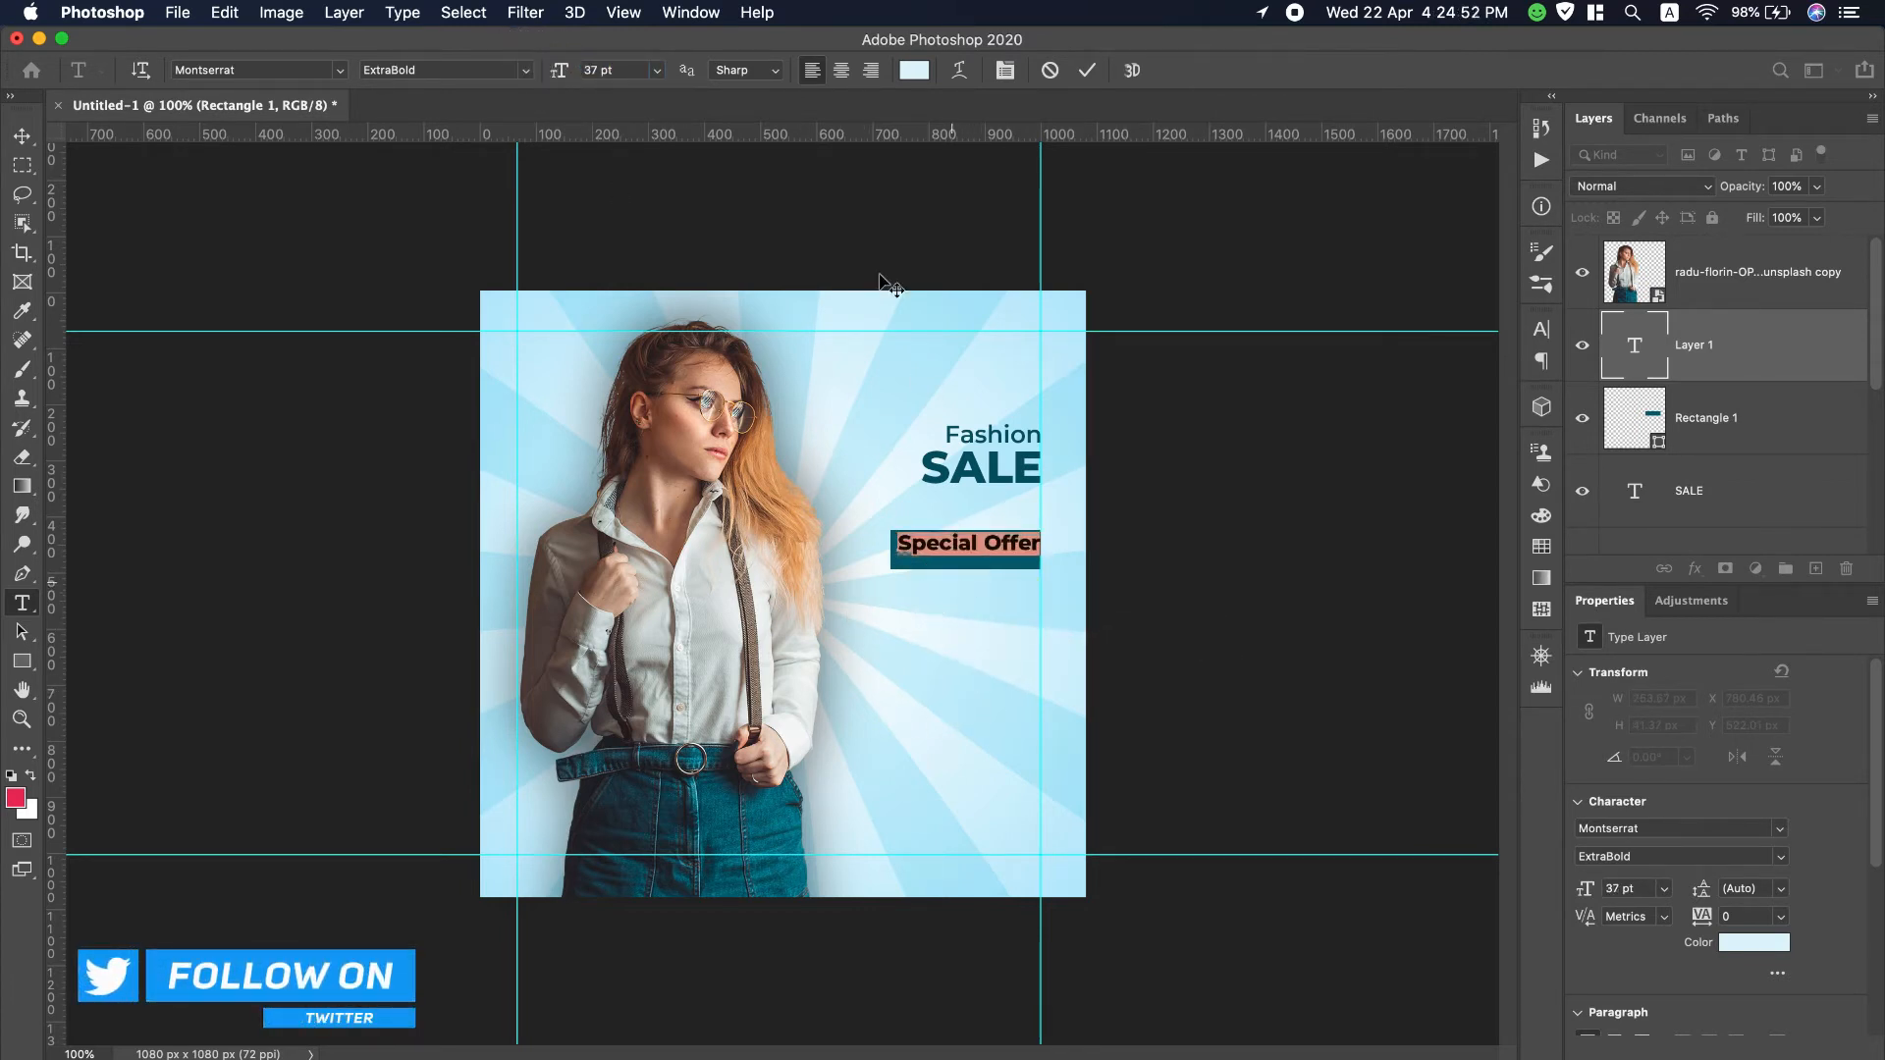
pyautogui.moveTo(635, 70); pyautogui.dragTo(540, 61)
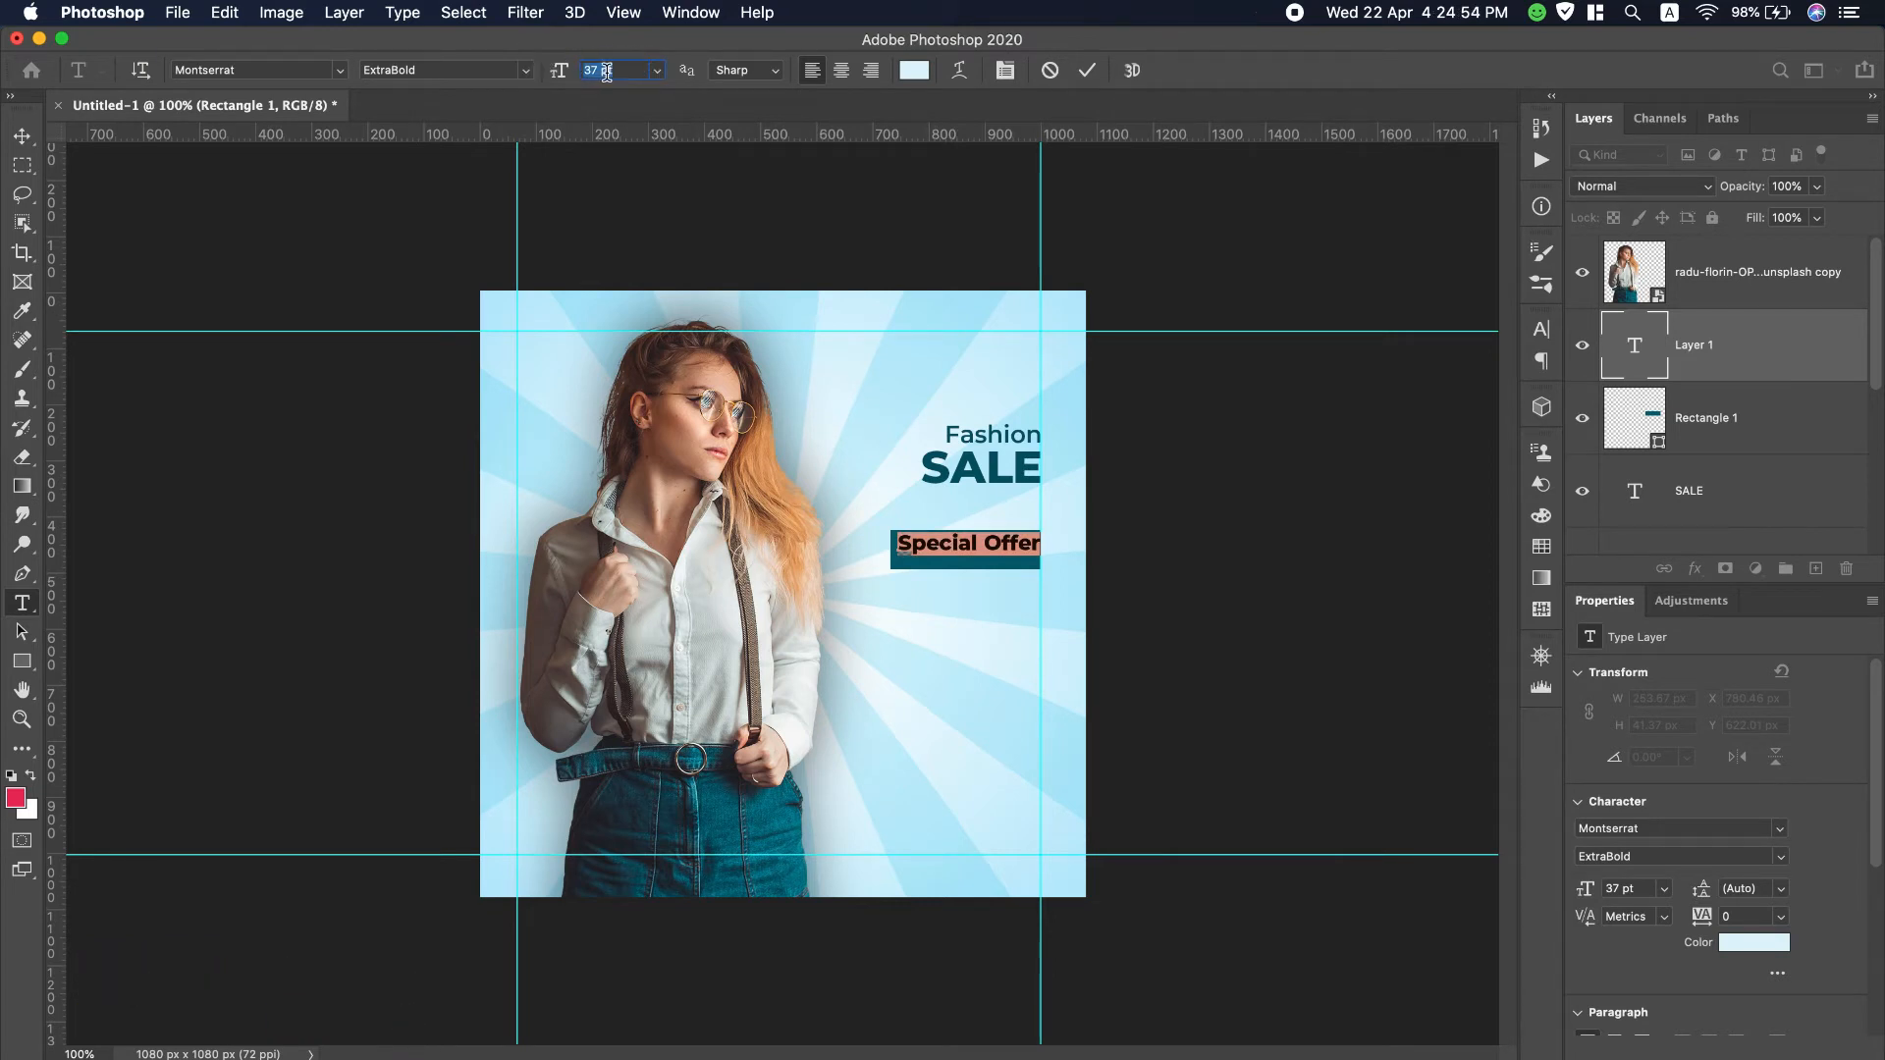
pyautogui.press('Down')
pyautogui.click(523, 70)
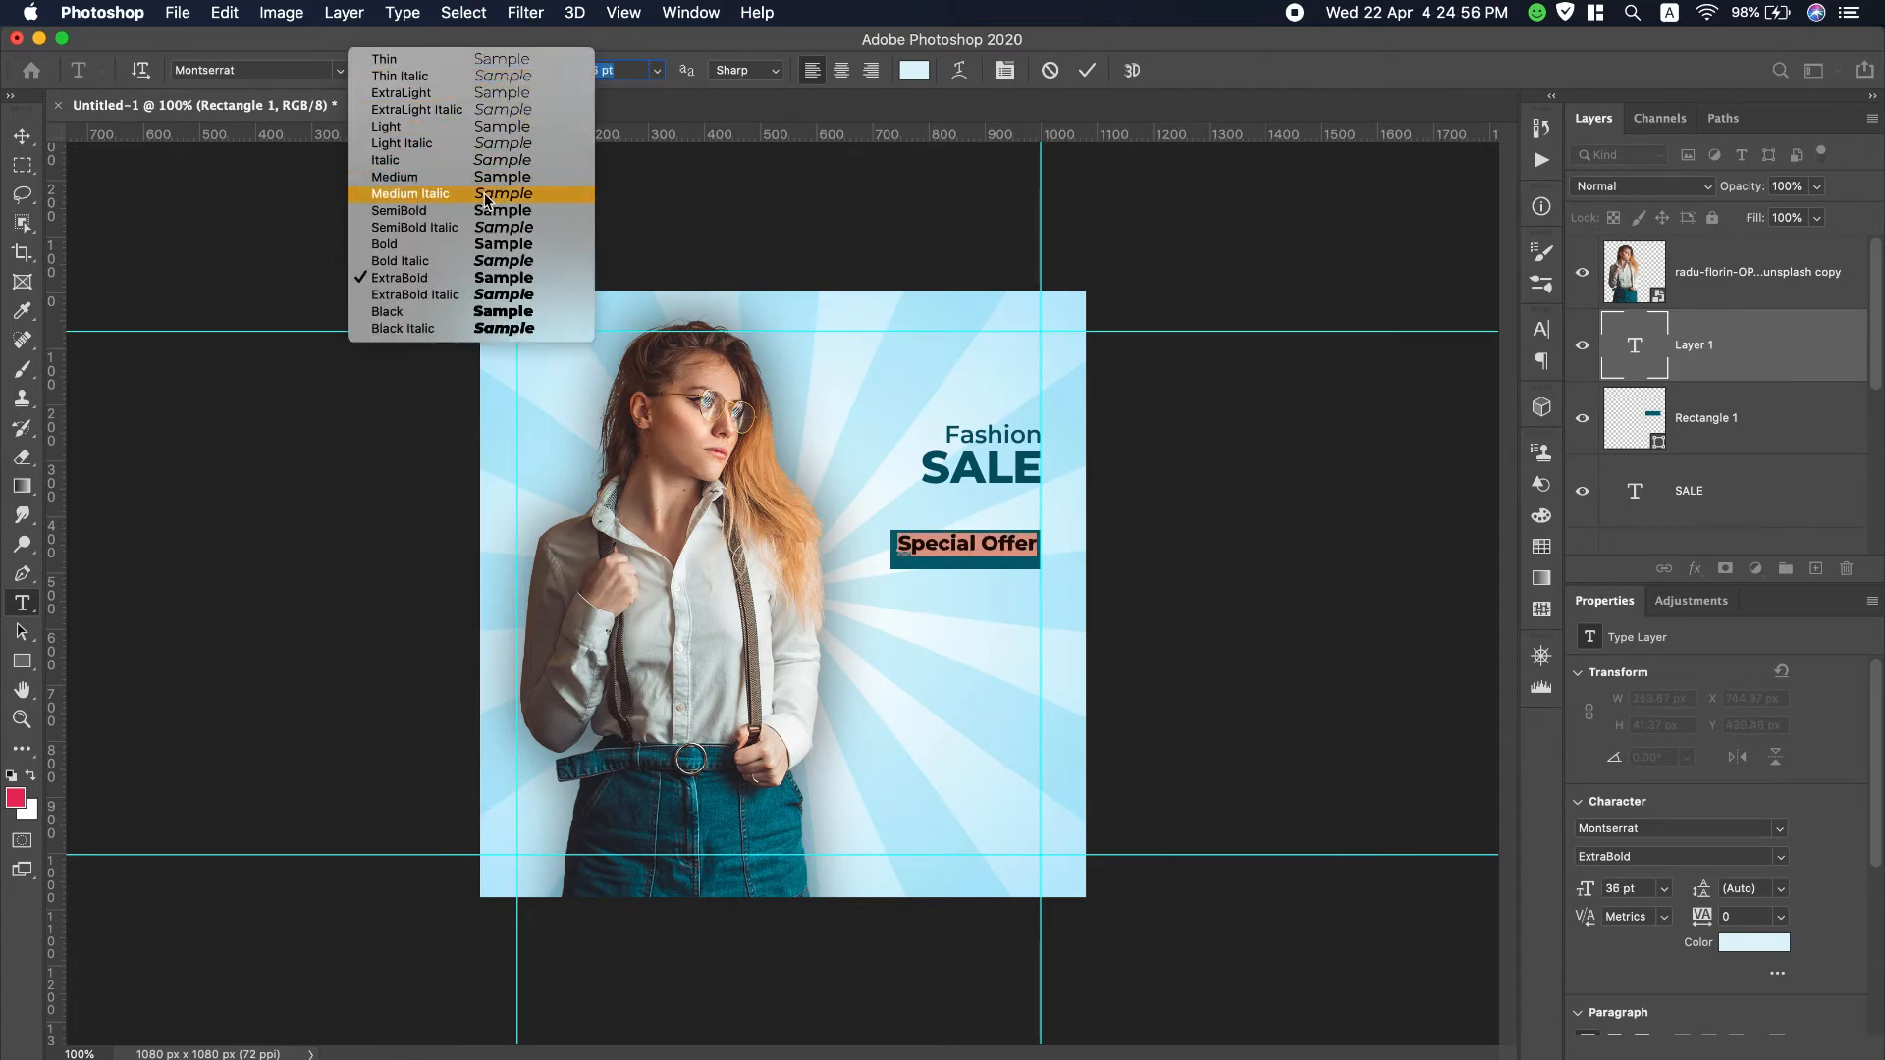
pyautogui.click(458, 211)
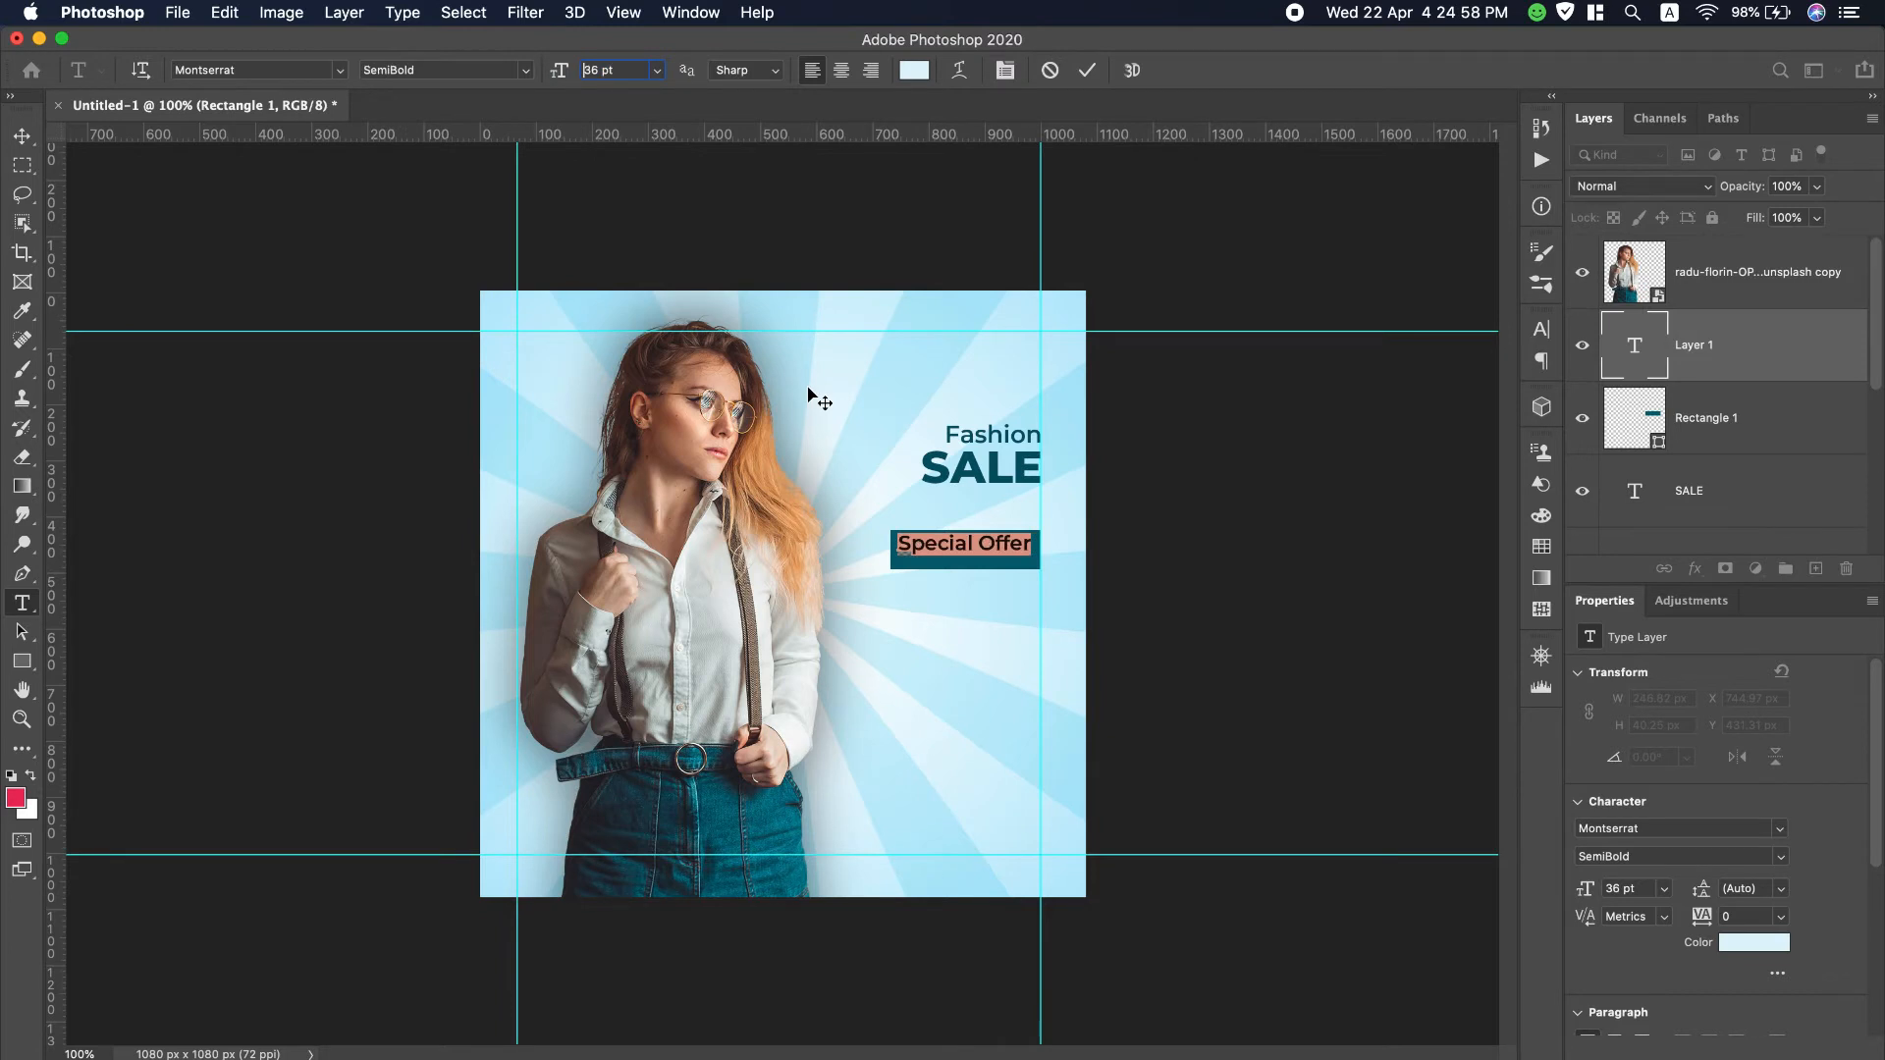
# Step: Center "Special Offer" vertically on the teal rectangle by aligning the two layers
pyautogui.click(21, 135)
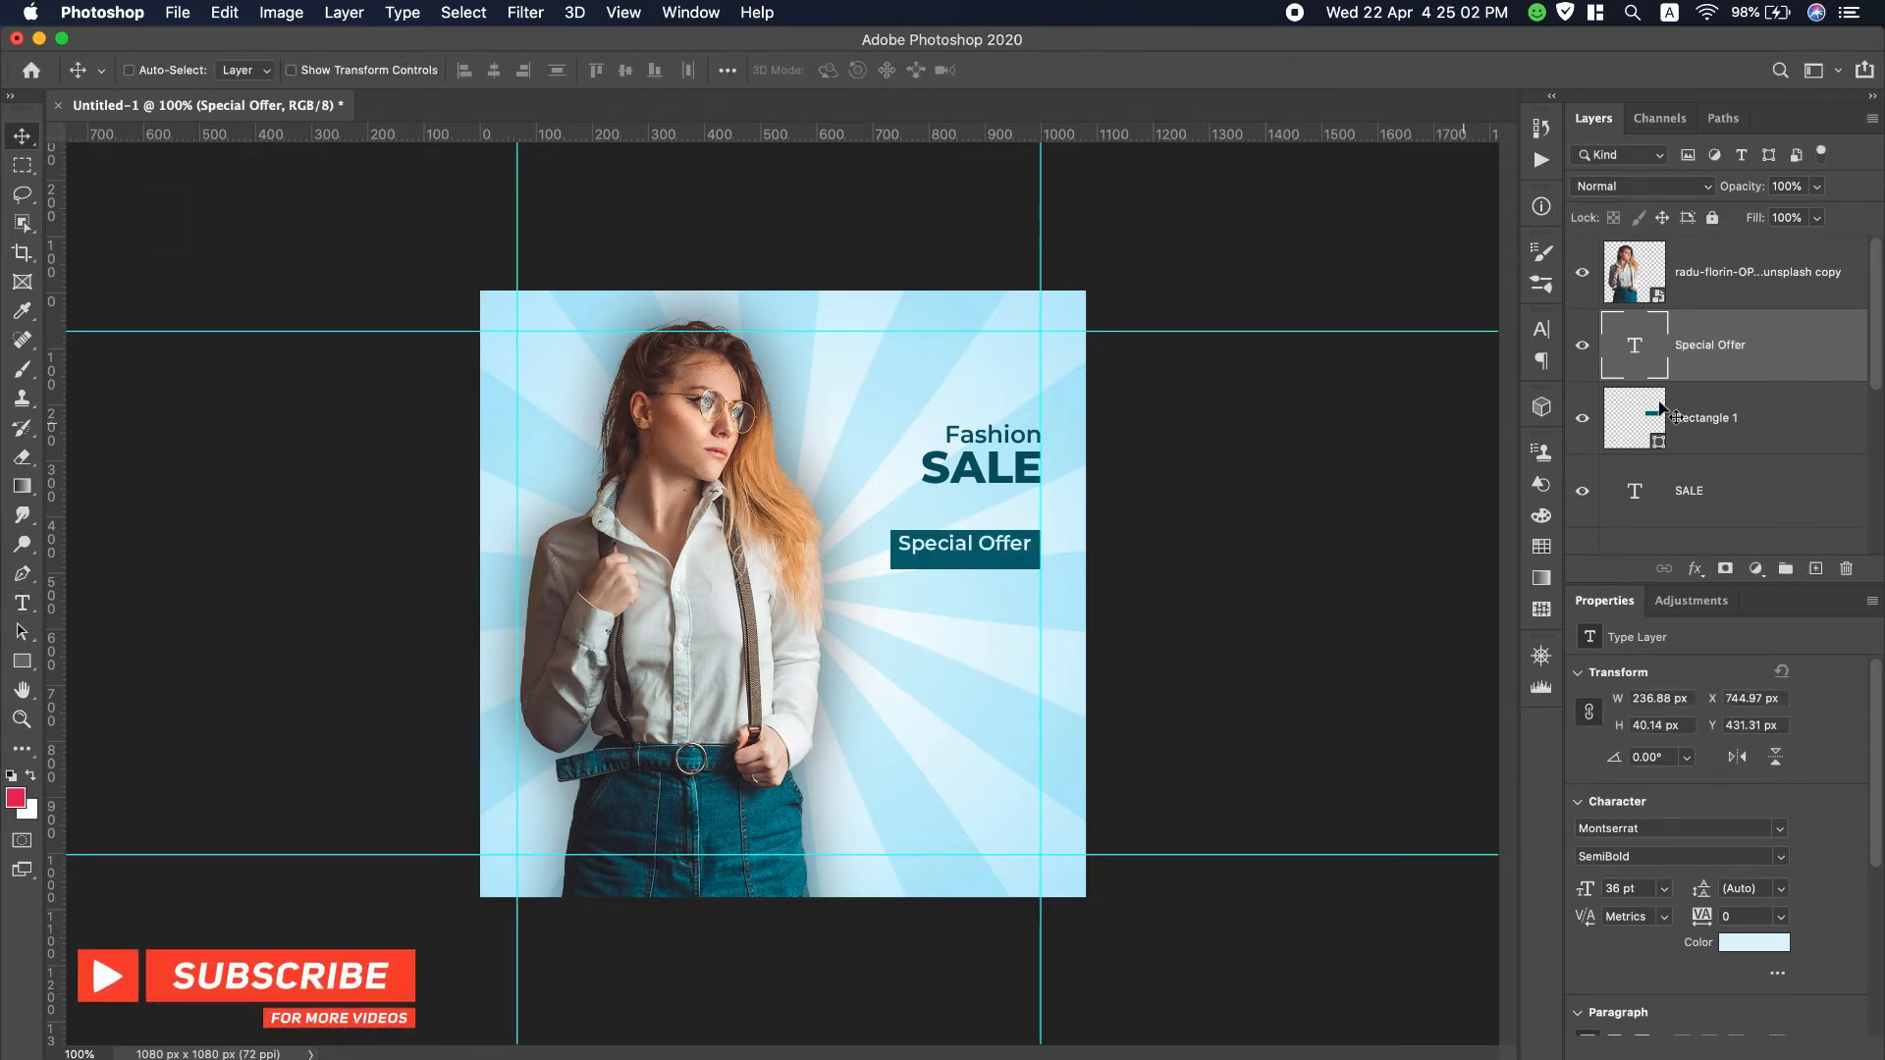
pyautogui.keyDown('shift'); pyautogui.click(1768, 424); pyautogui.keyUp('shift')
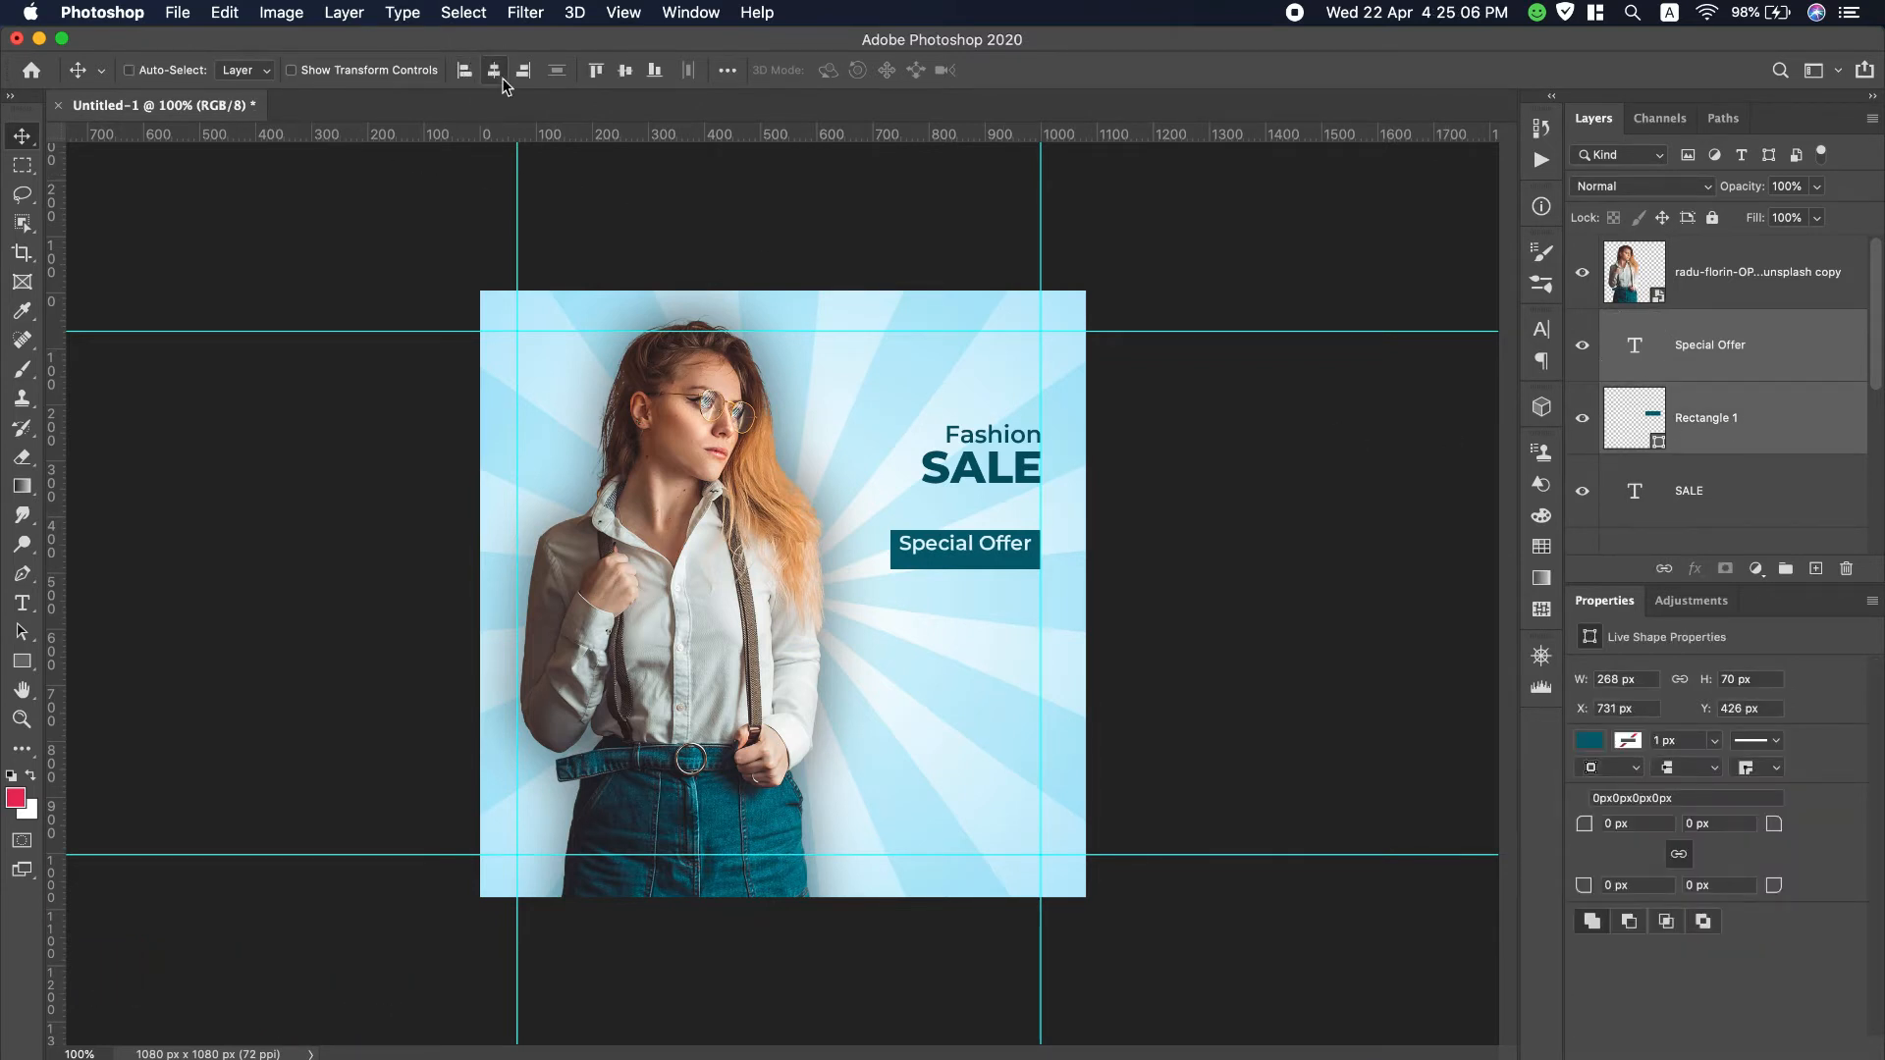
pyautogui.click(625, 73)
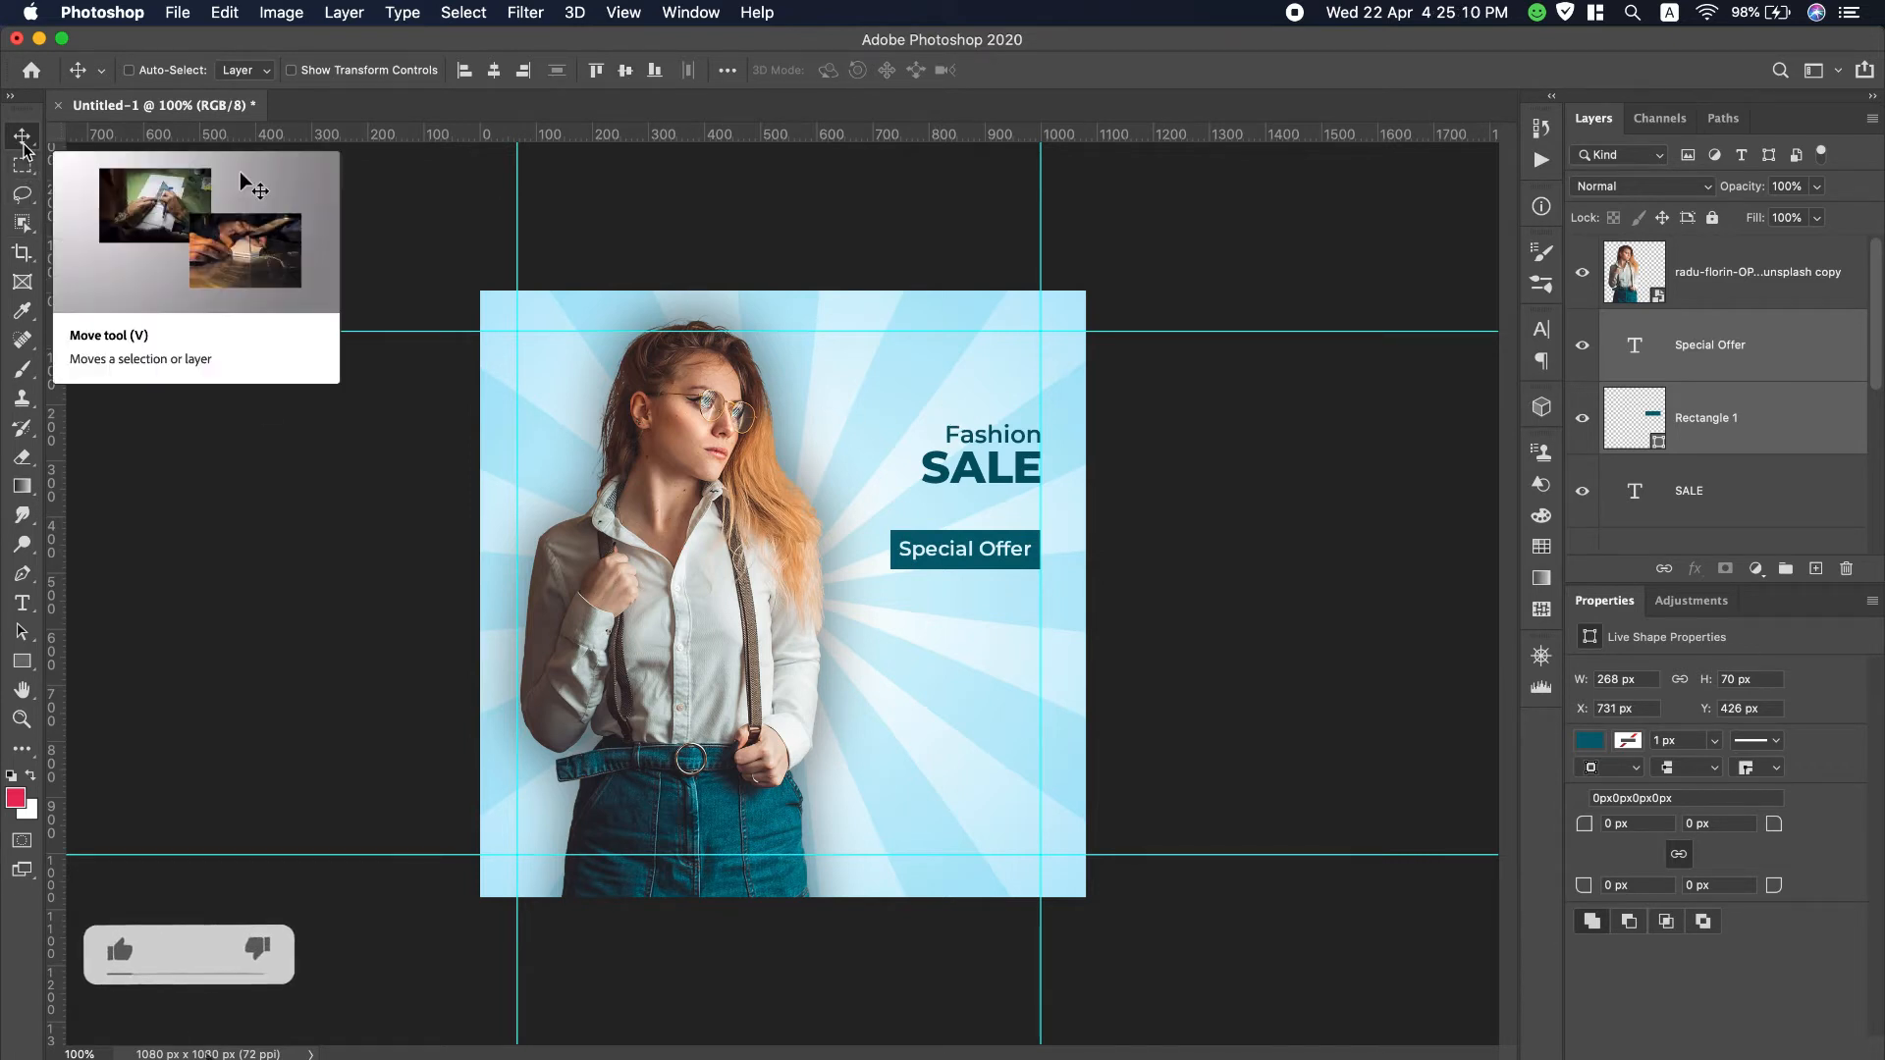
# Step: Switch to the Notes panel, copy "Up To" from the prepared ad text, and return to Photoshop
pyautogui.scroll(-3, 1416, 8)
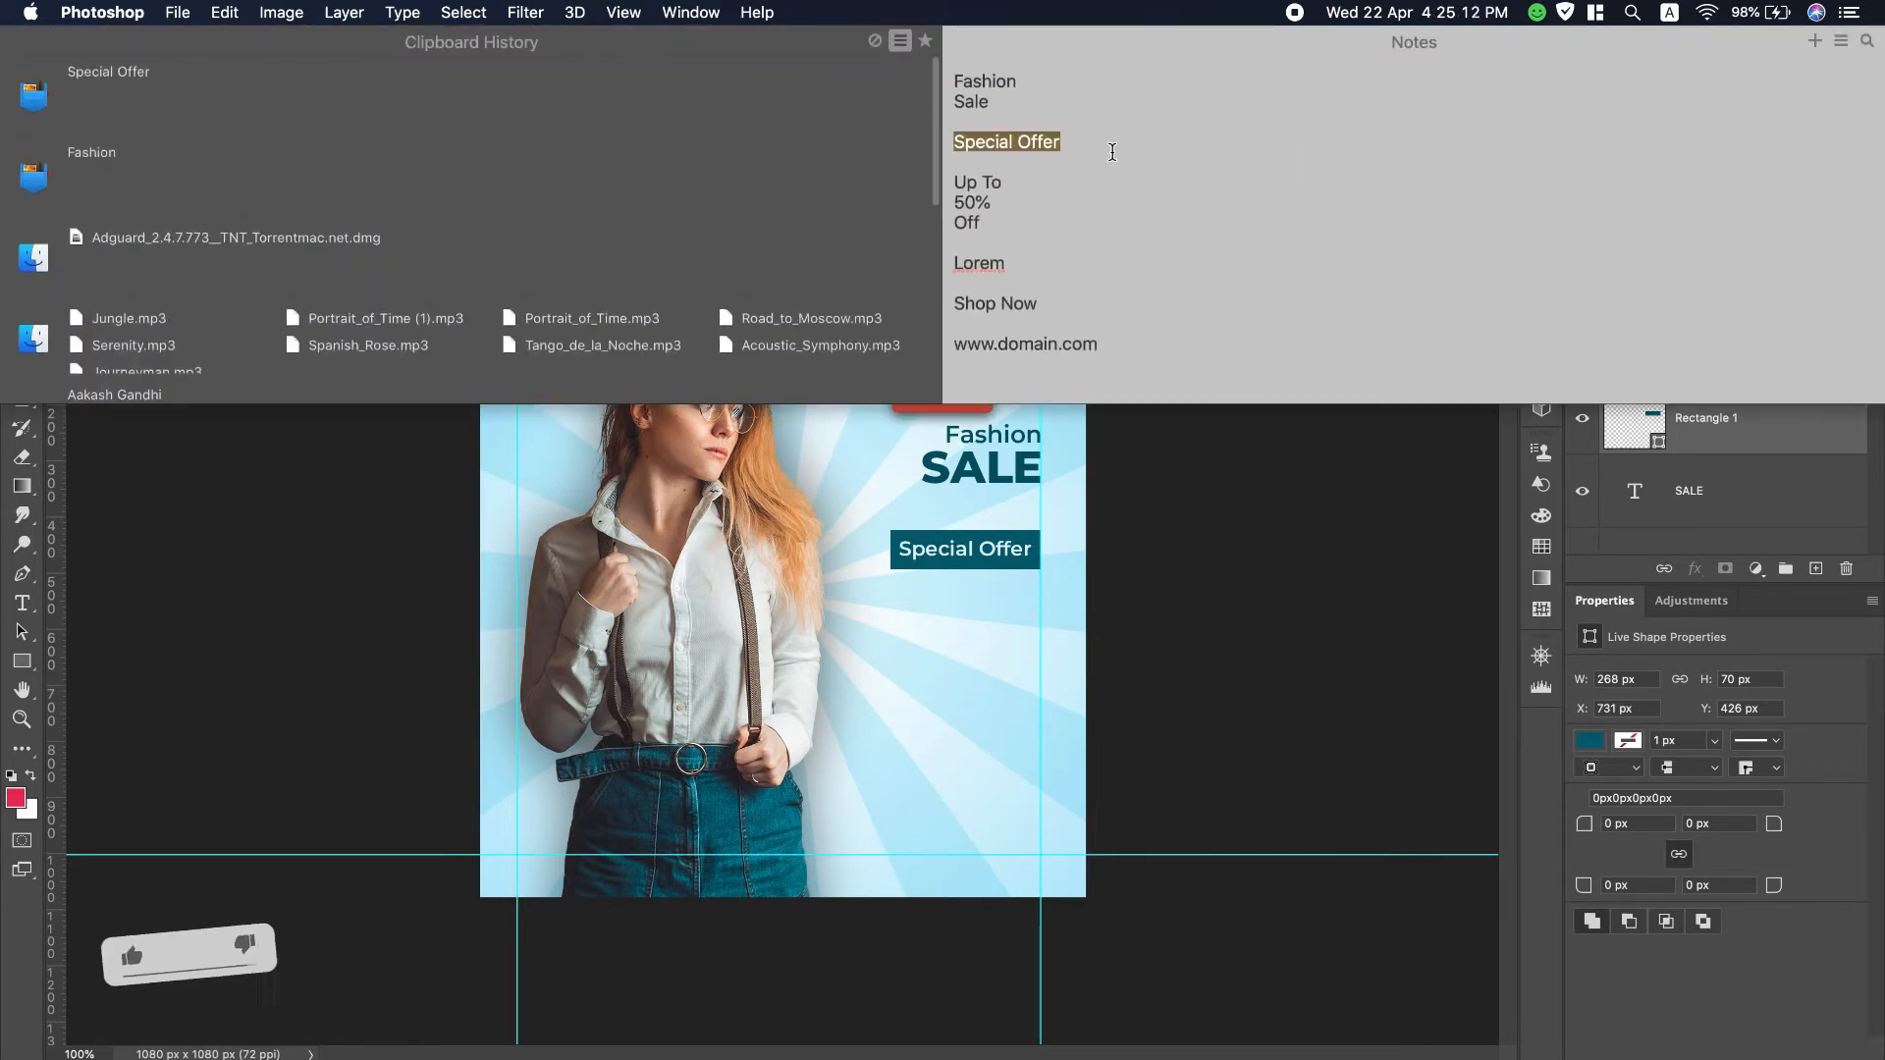
pyautogui.moveTo(957, 180); pyautogui.dragTo(1003, 179)
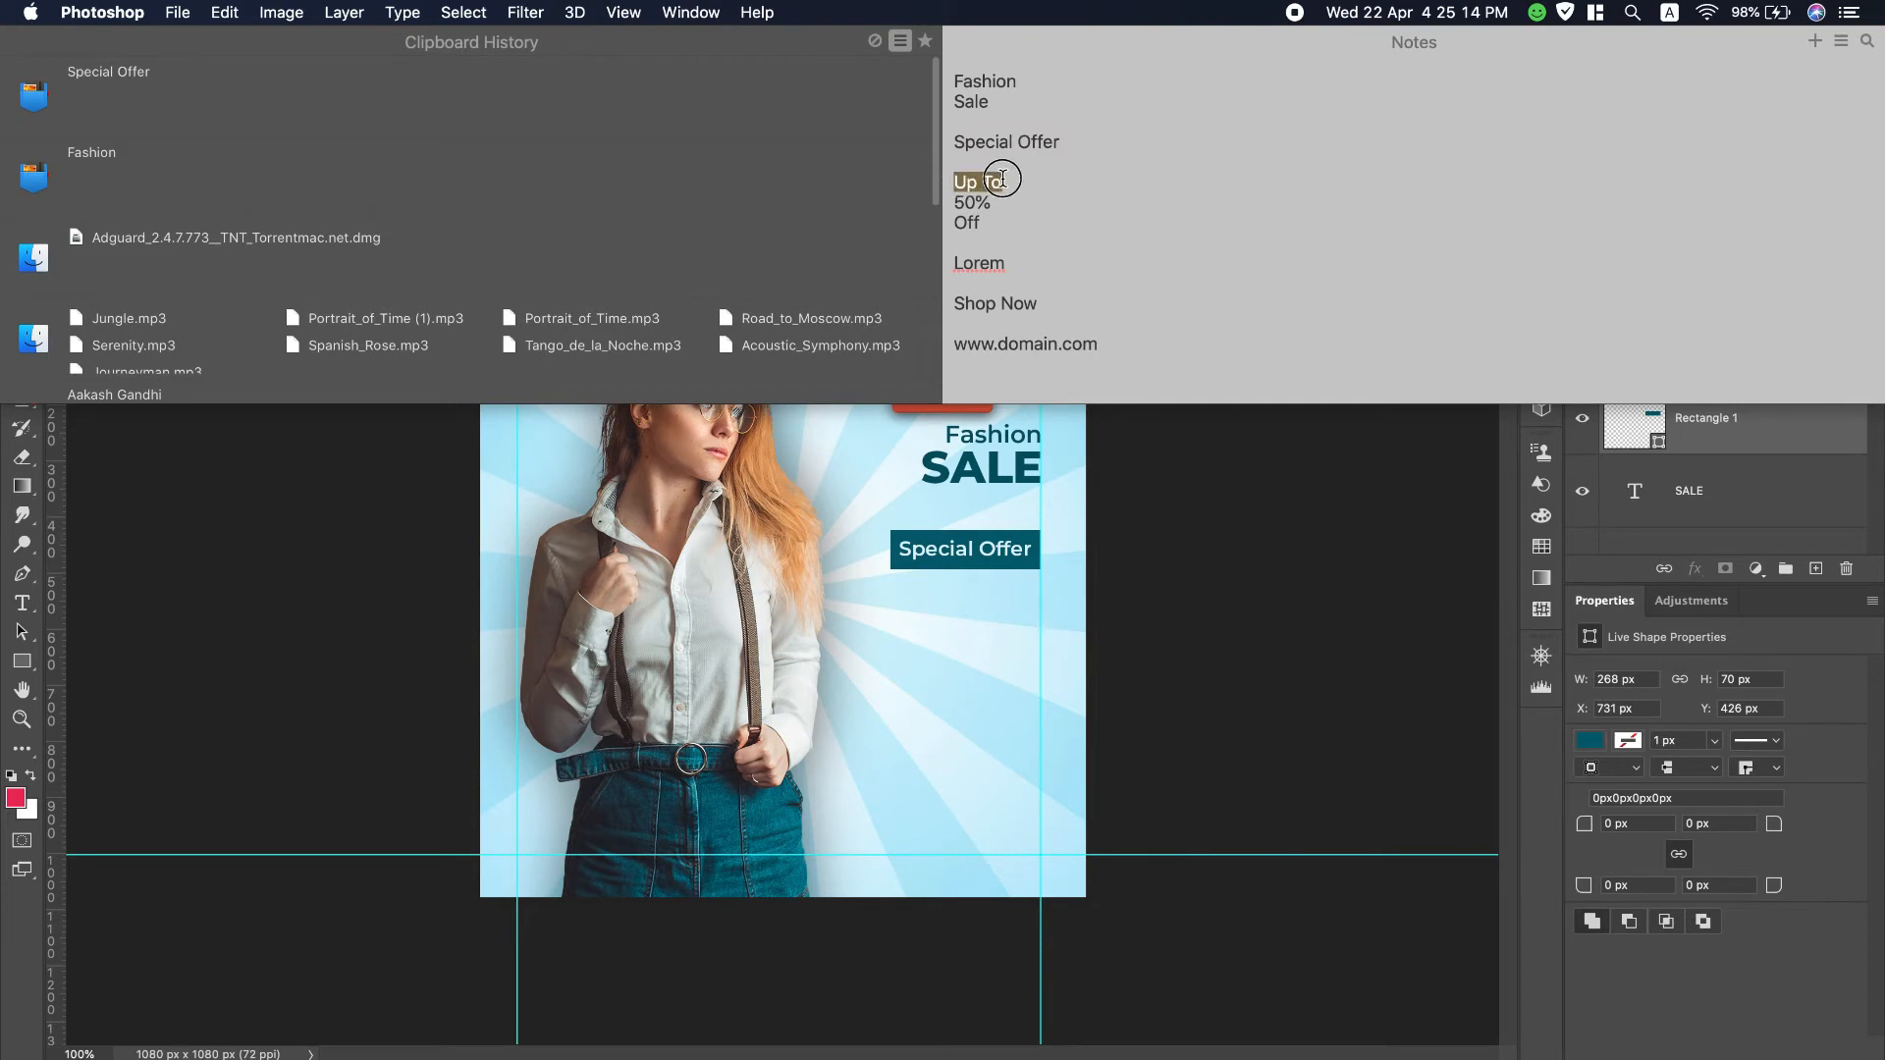
pyautogui.press('super+c')
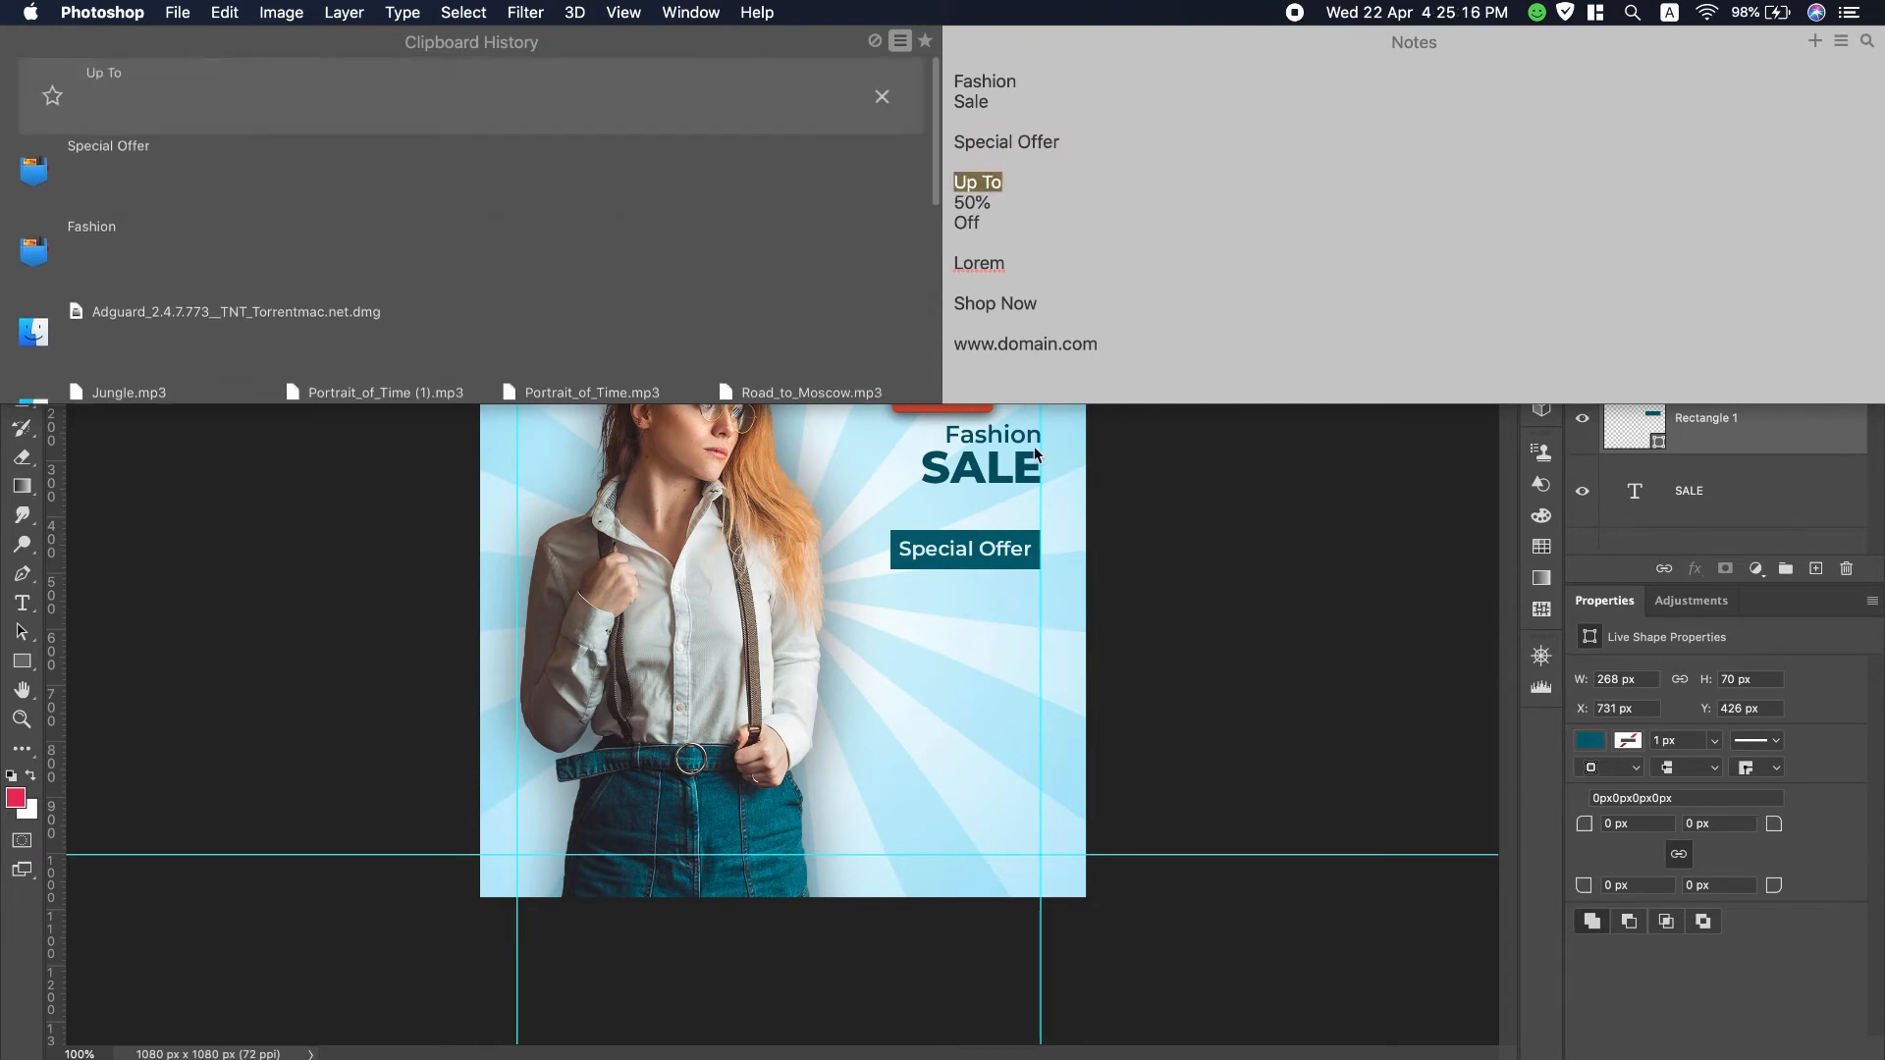
pyautogui.click(1036, 613)
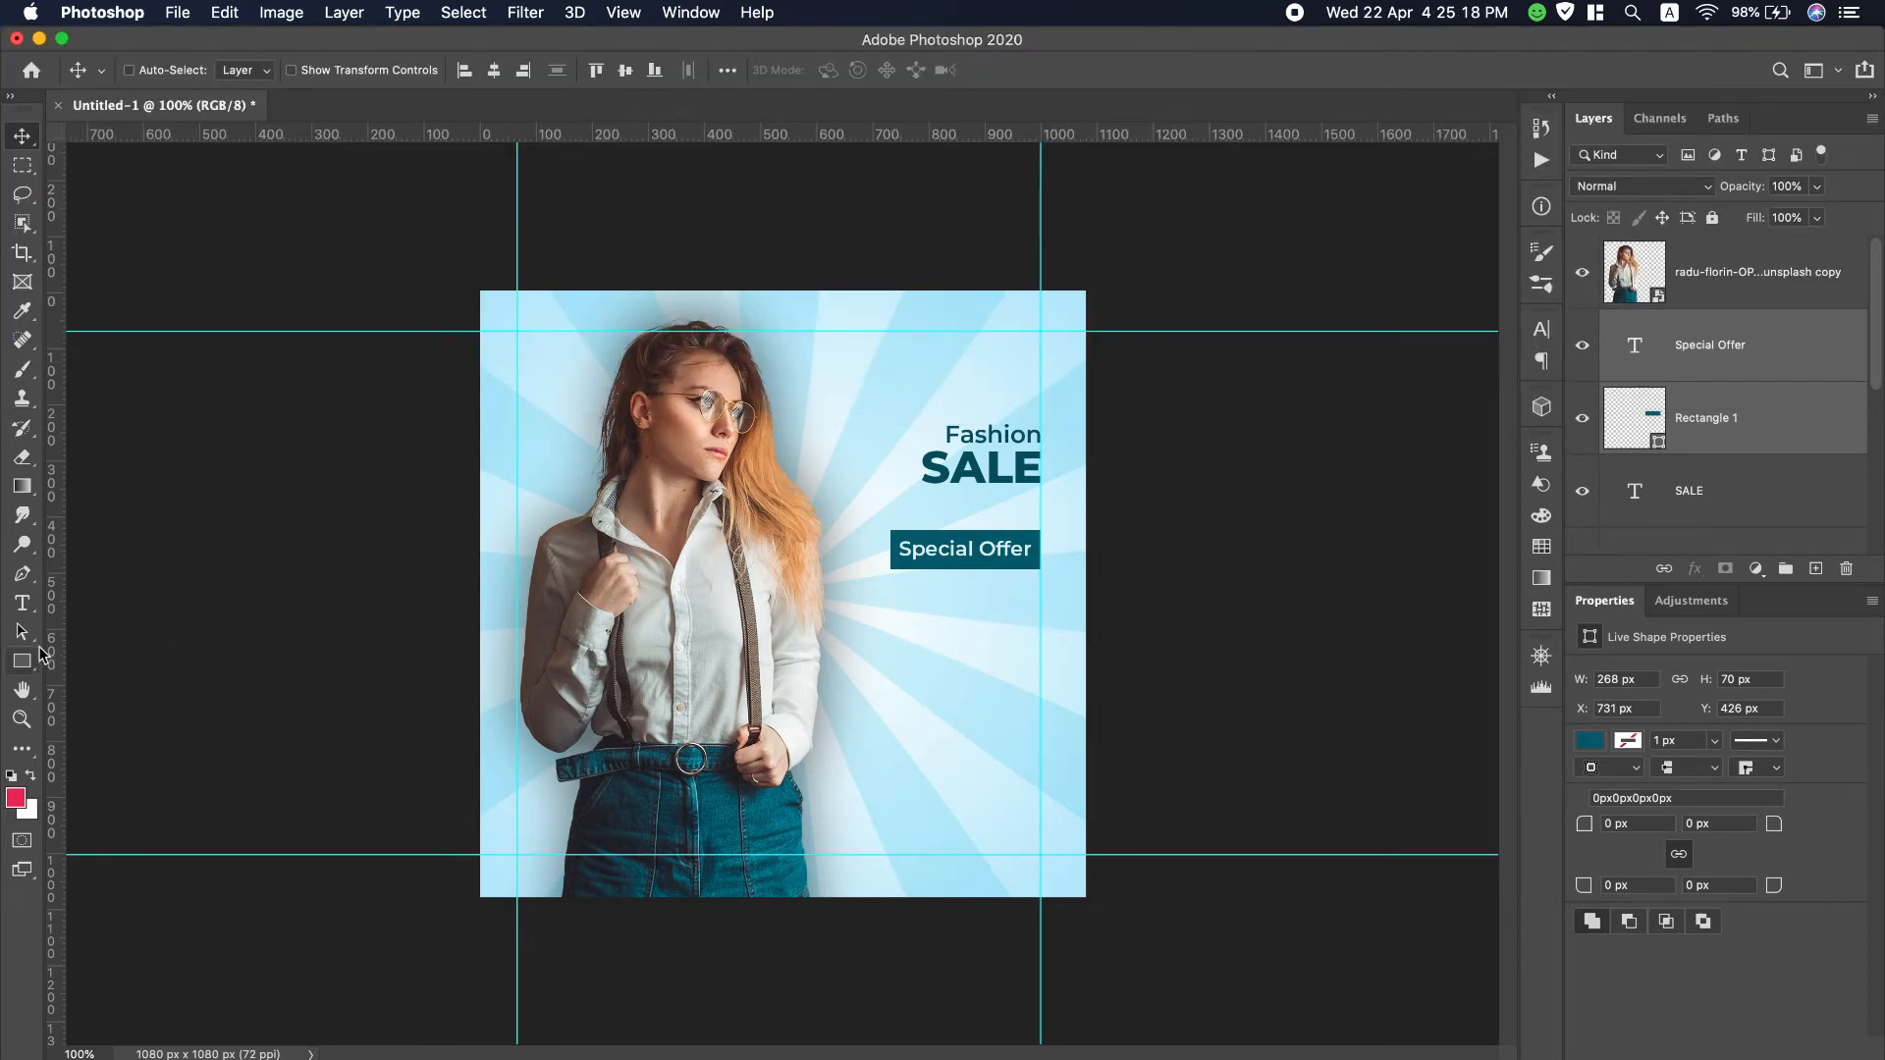
# Step: Paste "Up To" as a new text layer below the rectangle, ending at the right margin guide
pyautogui.press('t')
pyautogui.click(1033, 619)
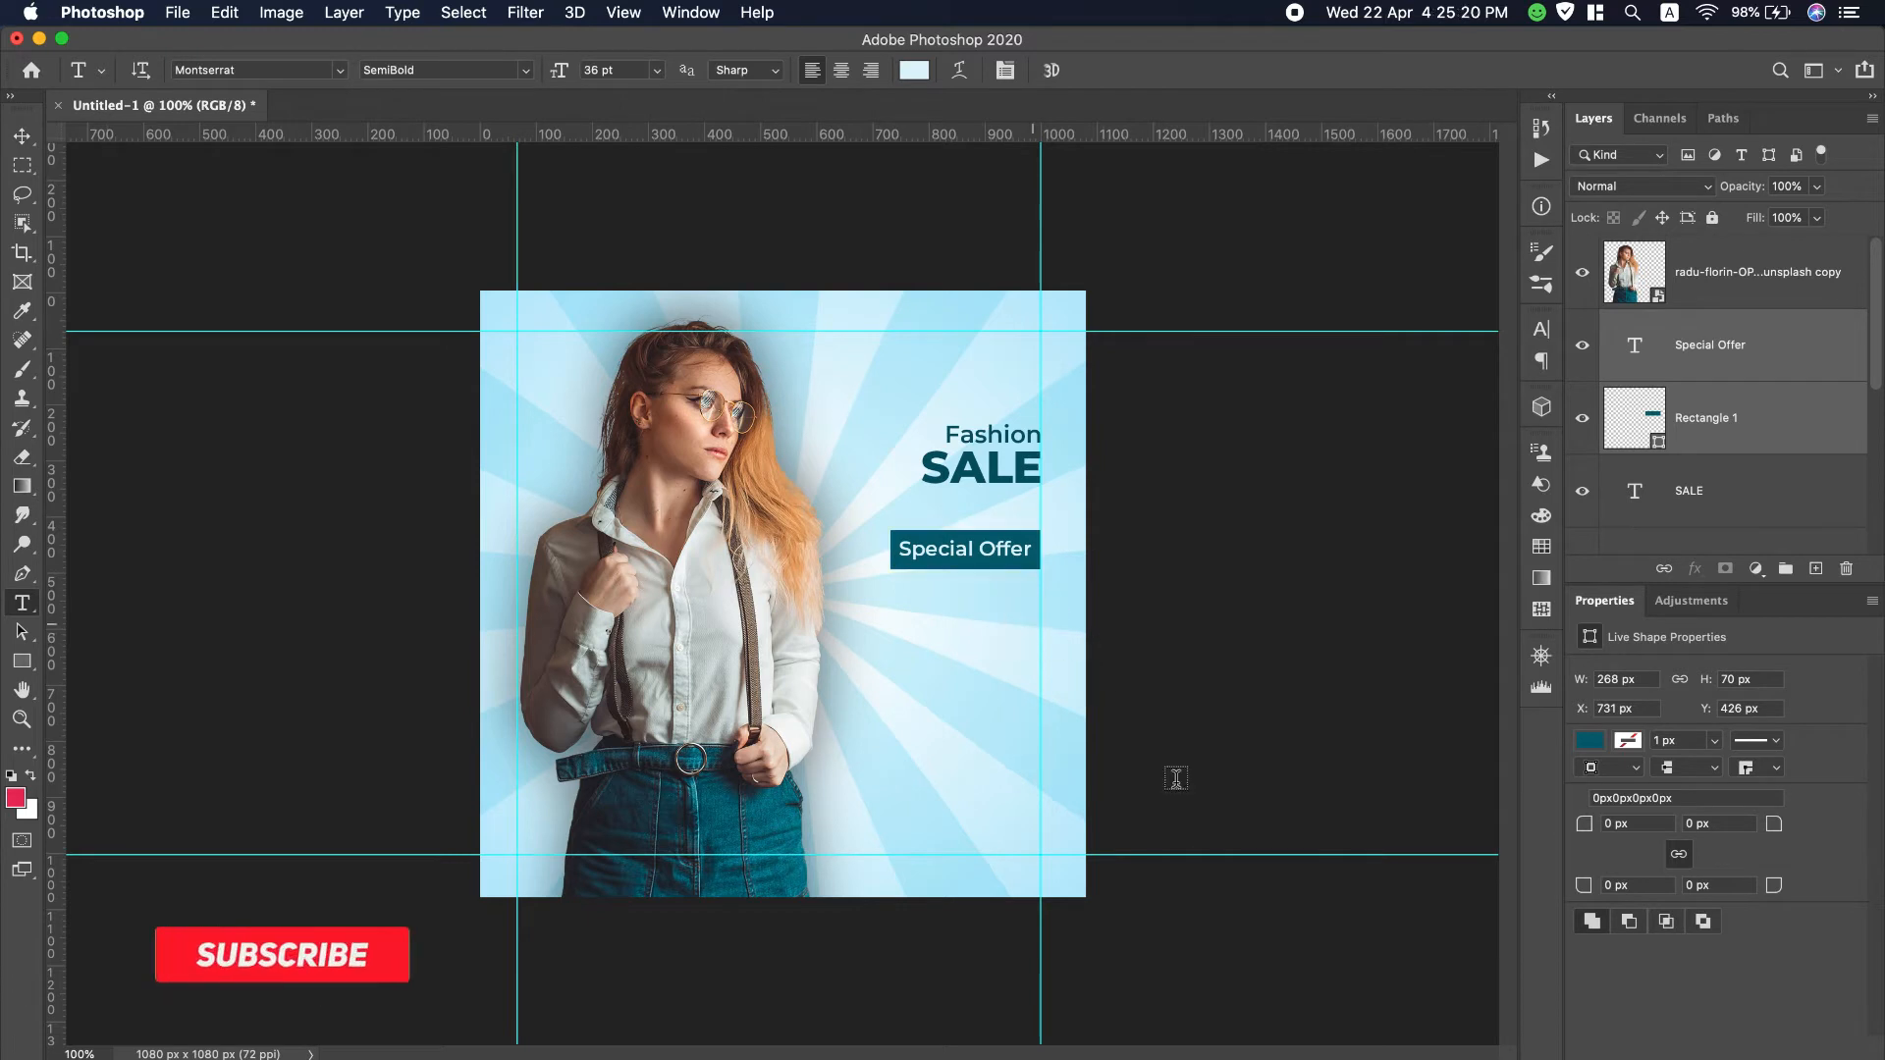
pyautogui.press('super+v')
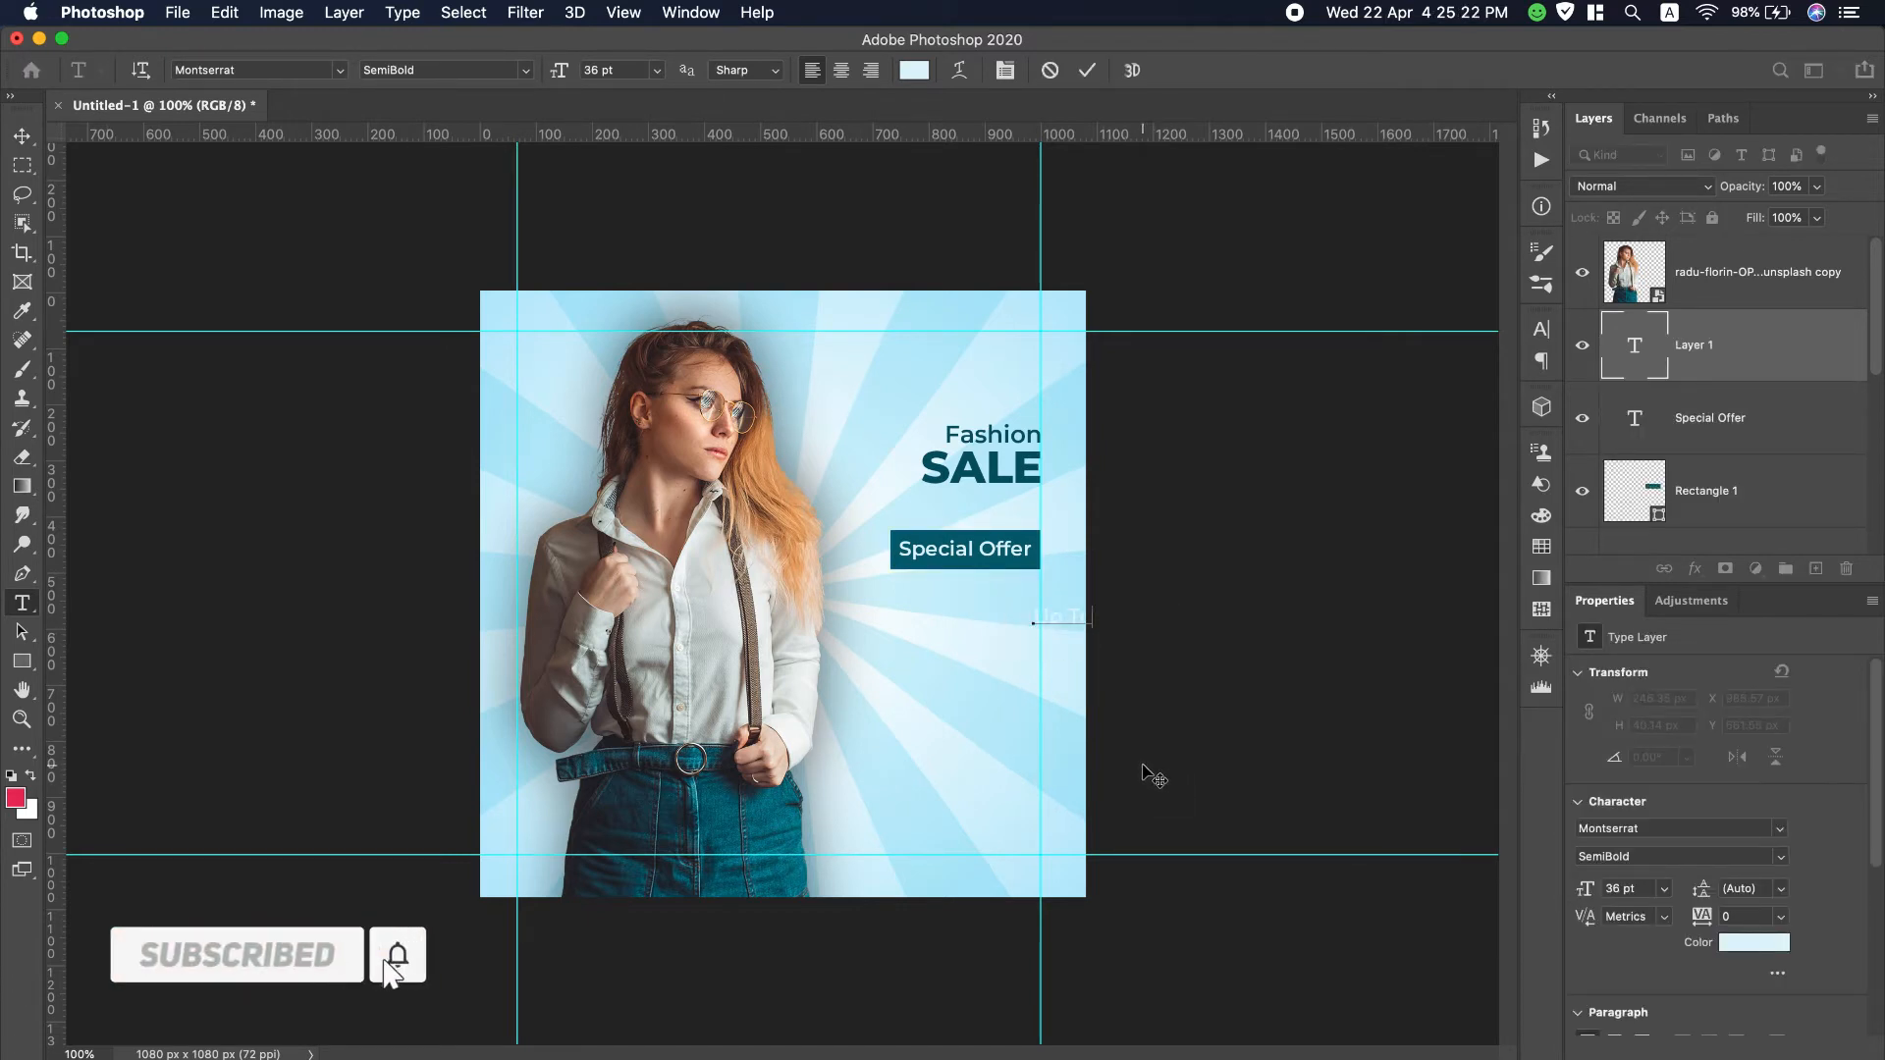
pyautogui.press('super+a')
pyautogui.moveTo(1065, 654); pyautogui.dragTo(1005, 645)
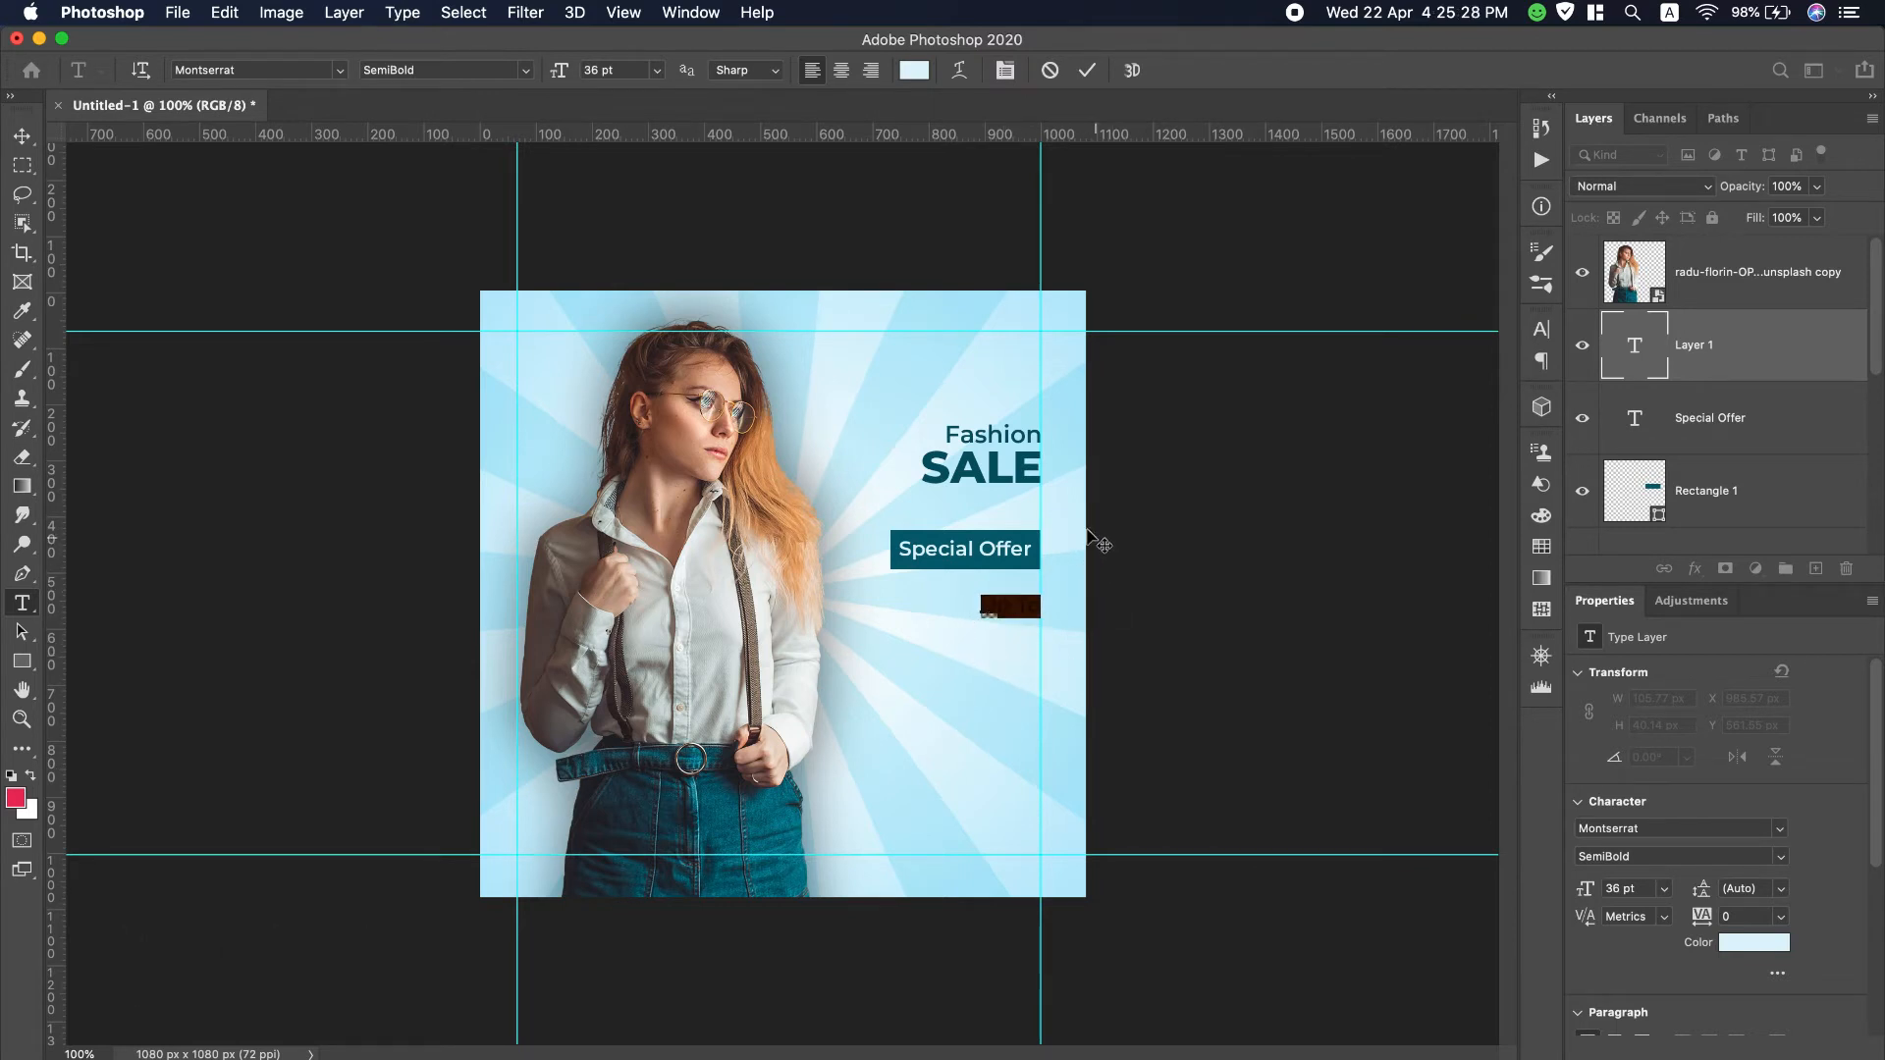
# Step: Color "Up To" teal #046273 sampled from the rectangle, set it to Bold, and shift it slightly lower
pyautogui.click(914, 71)
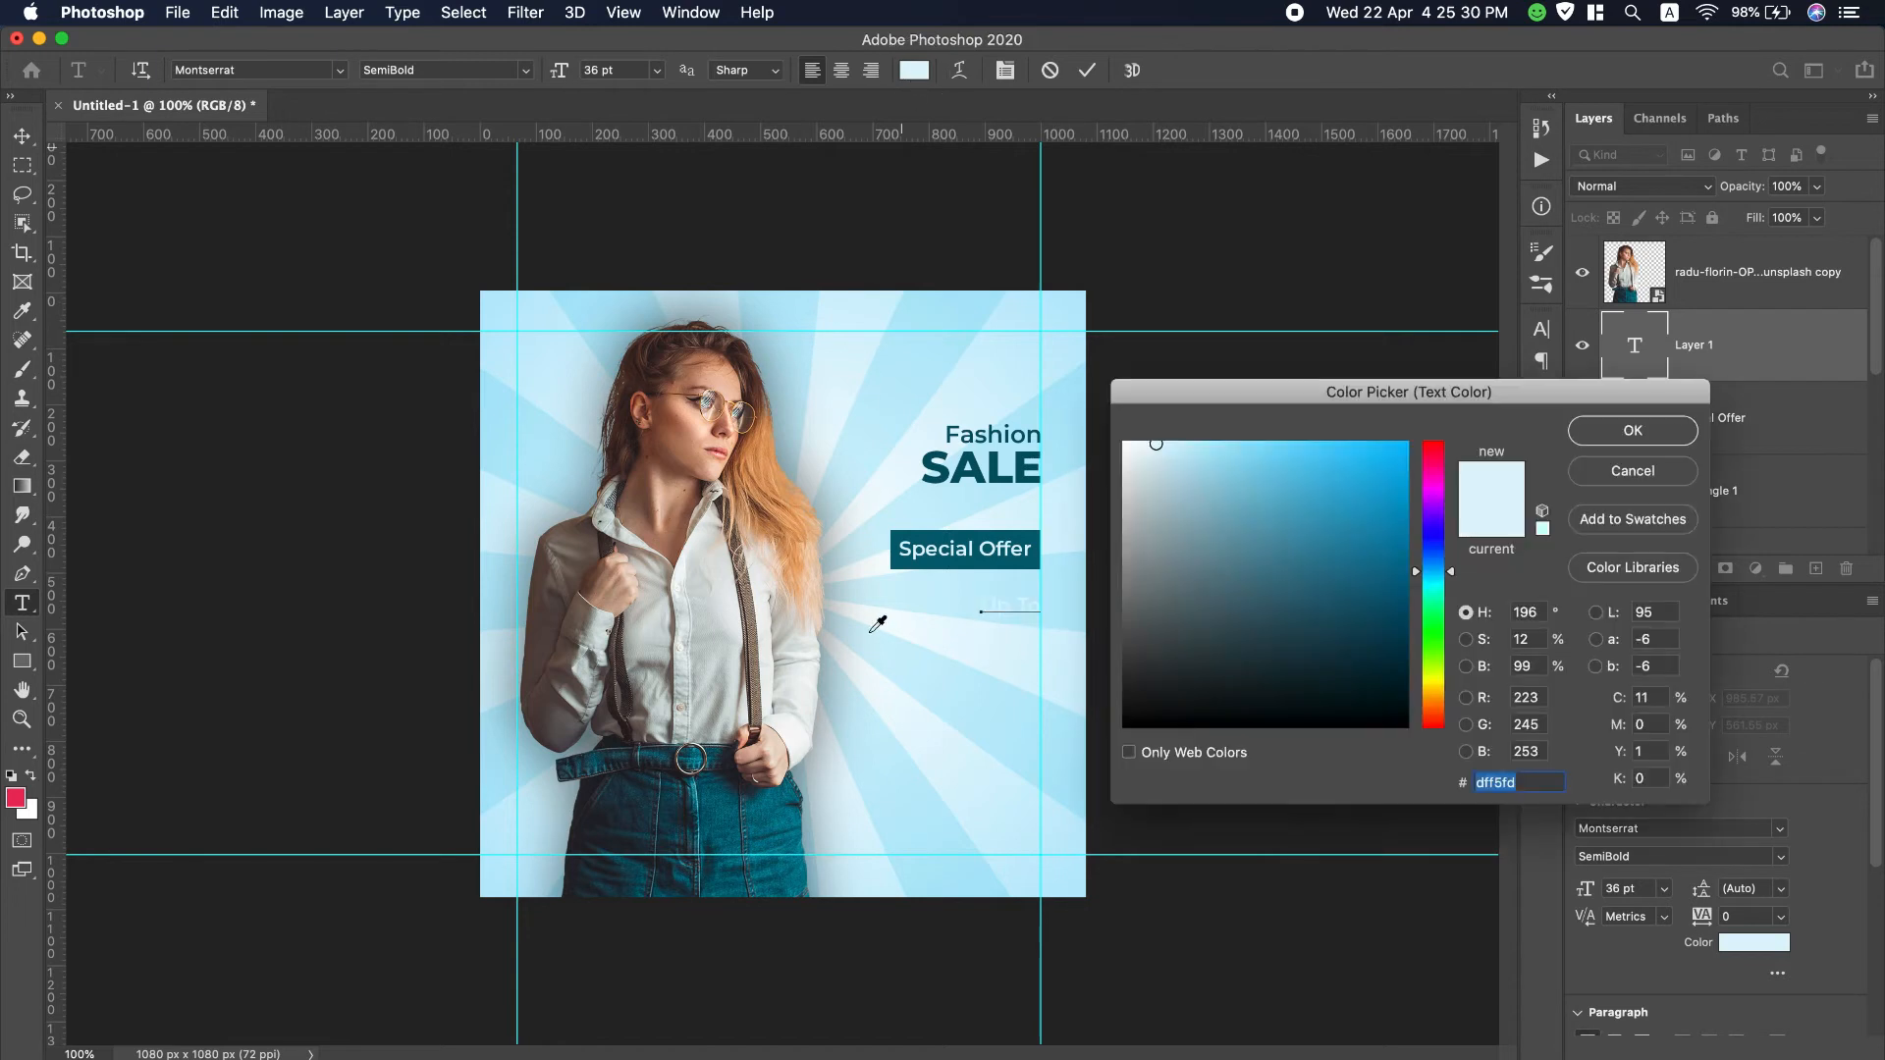
pyautogui.click(930, 560)
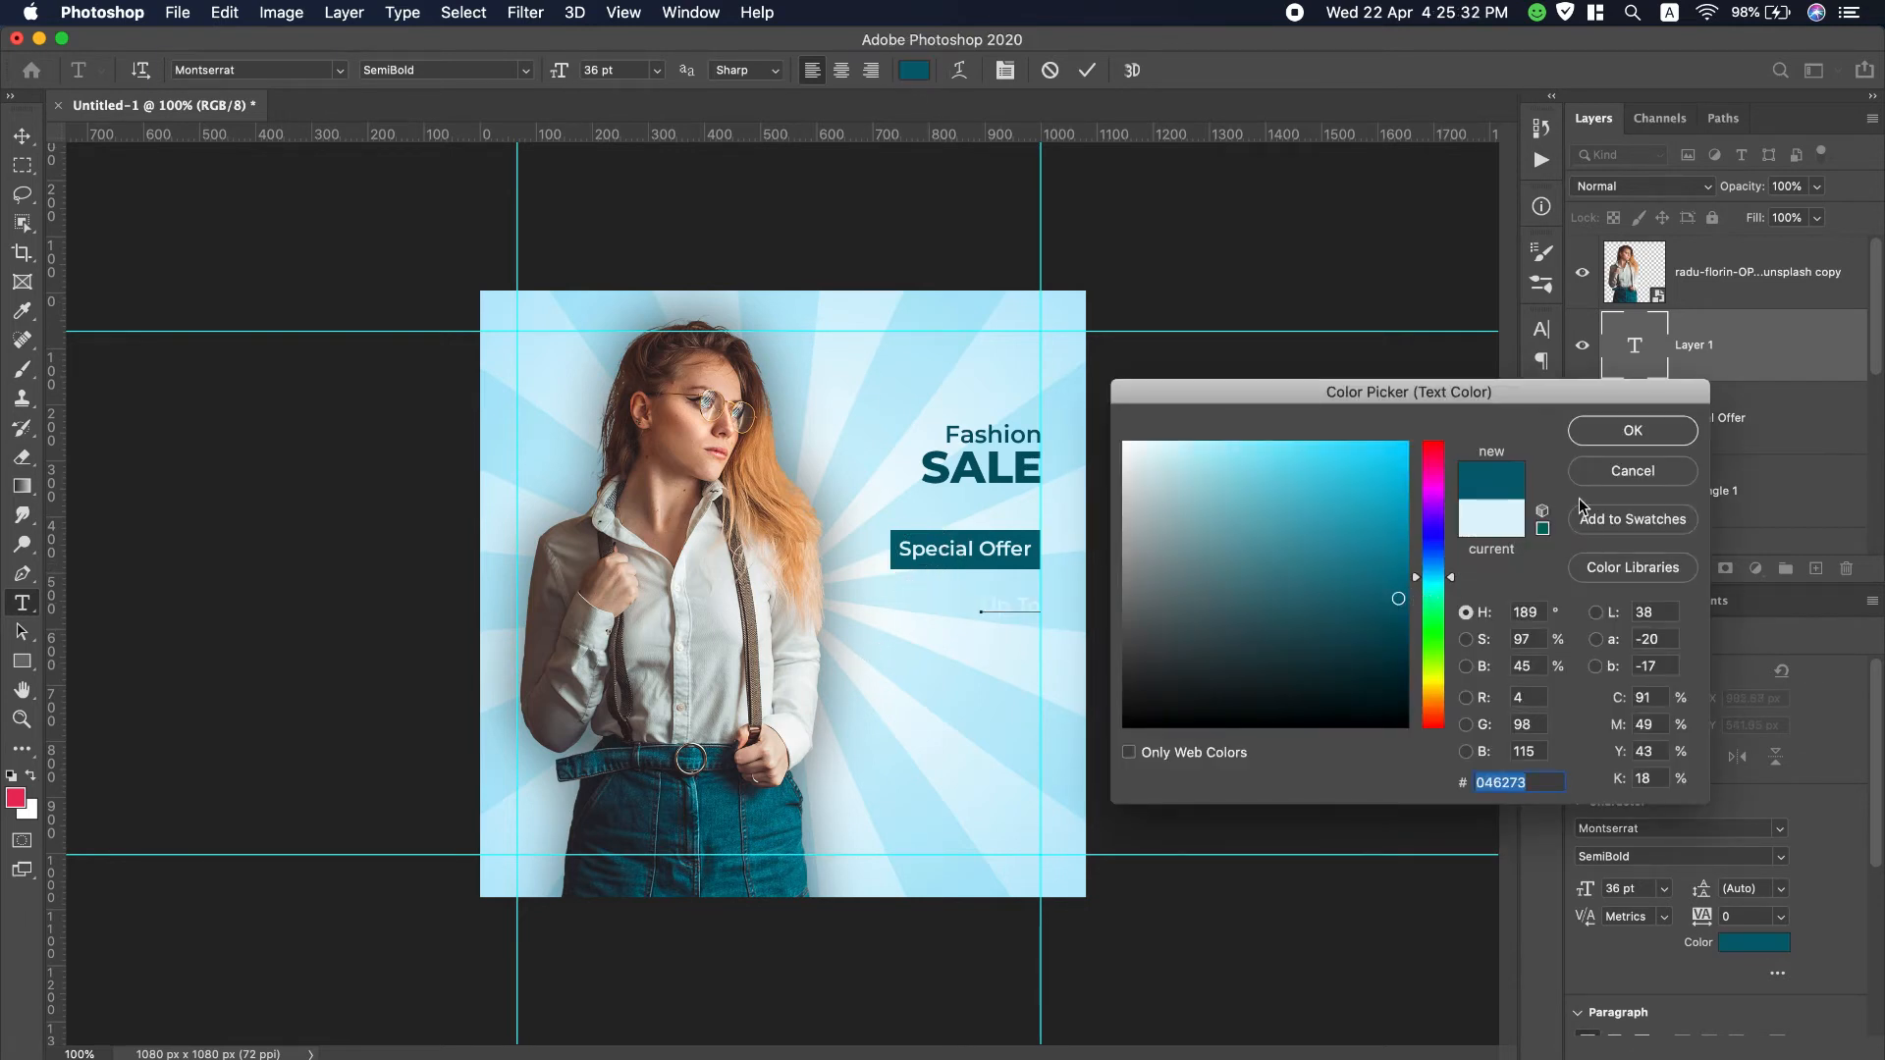
pyautogui.click(1621, 437)
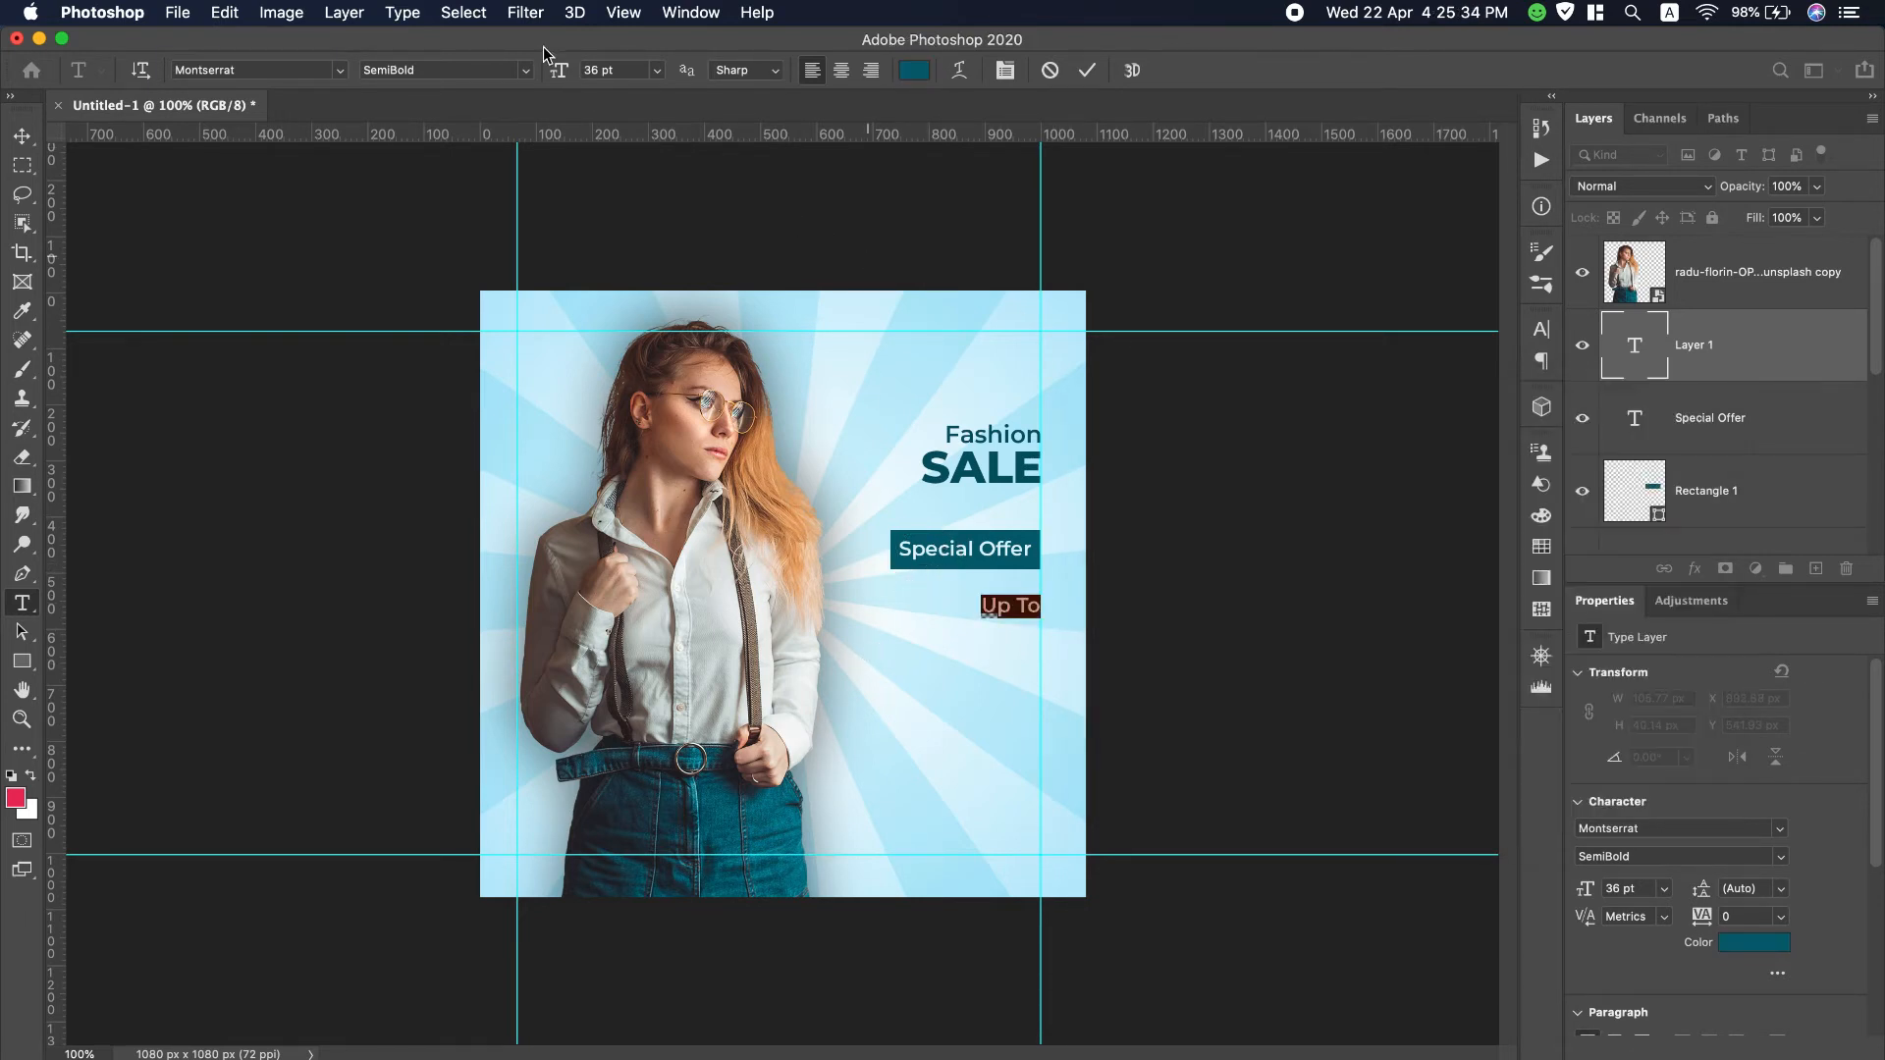
pyautogui.click(532, 72)
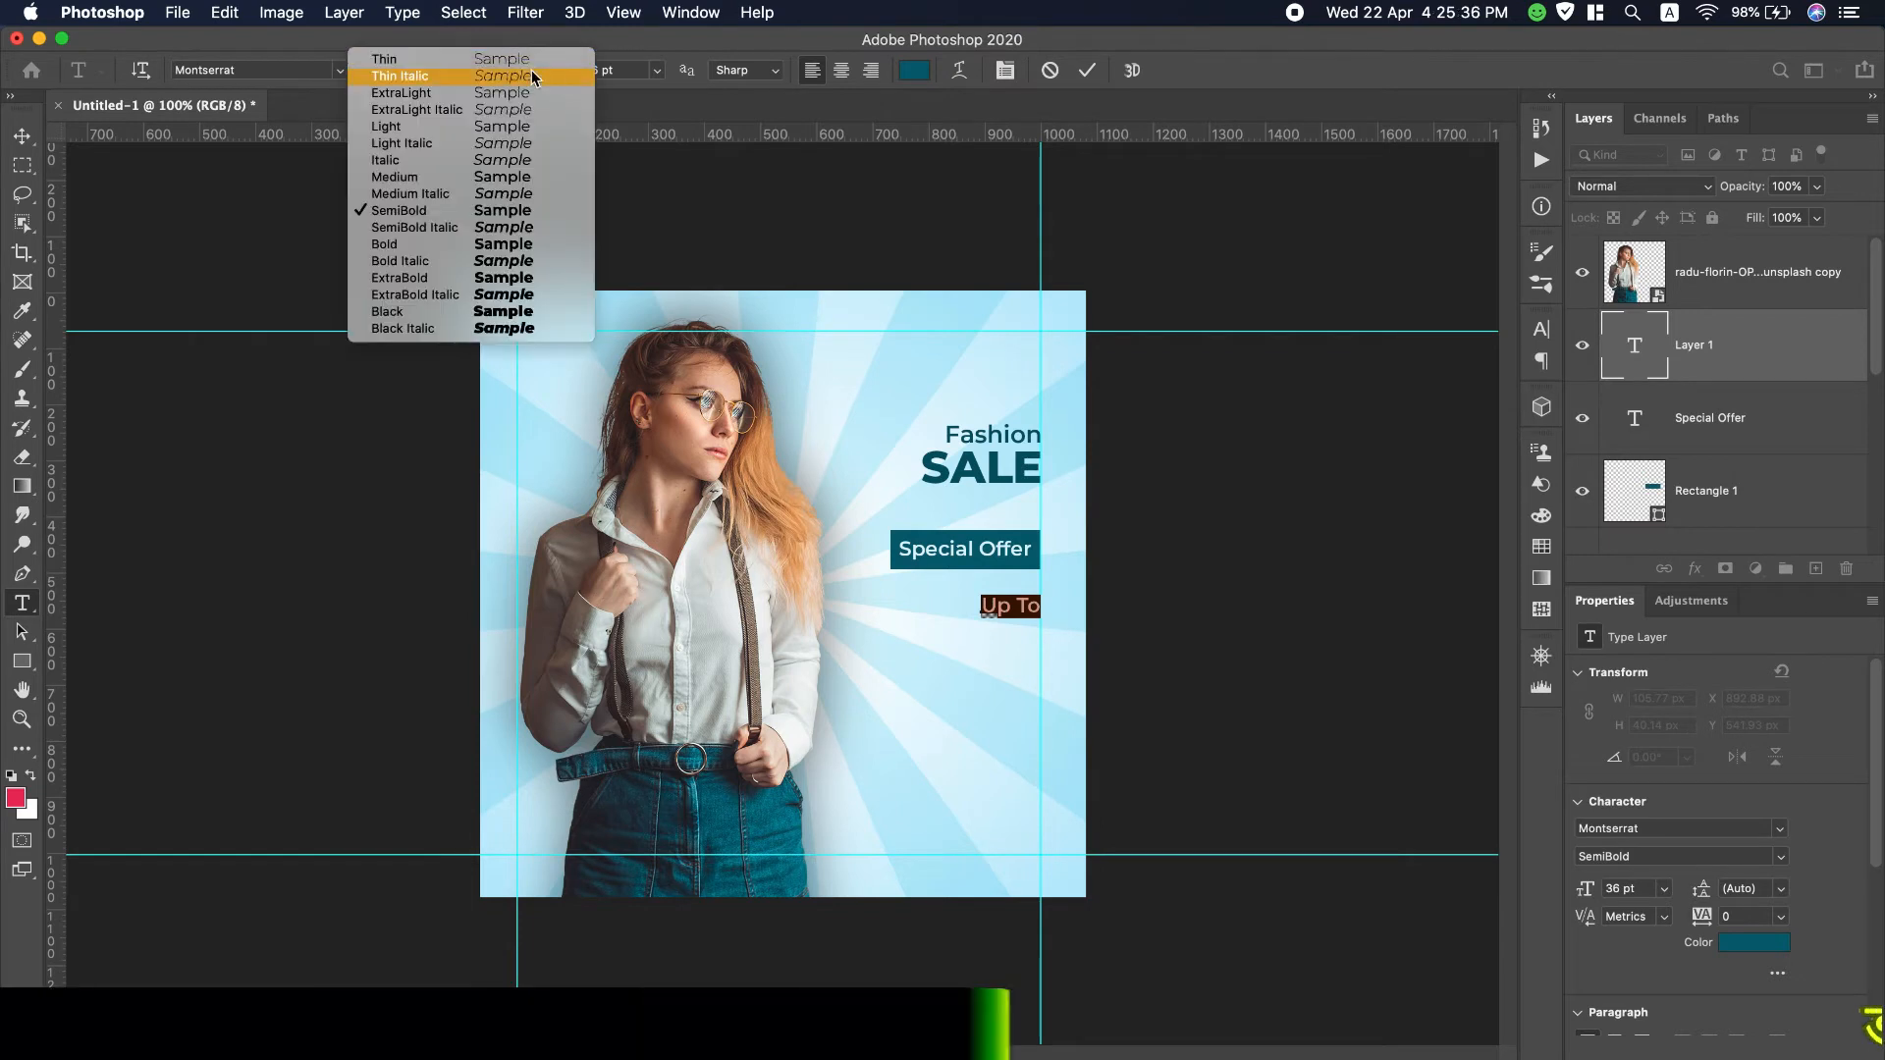
pyautogui.click(450, 244)
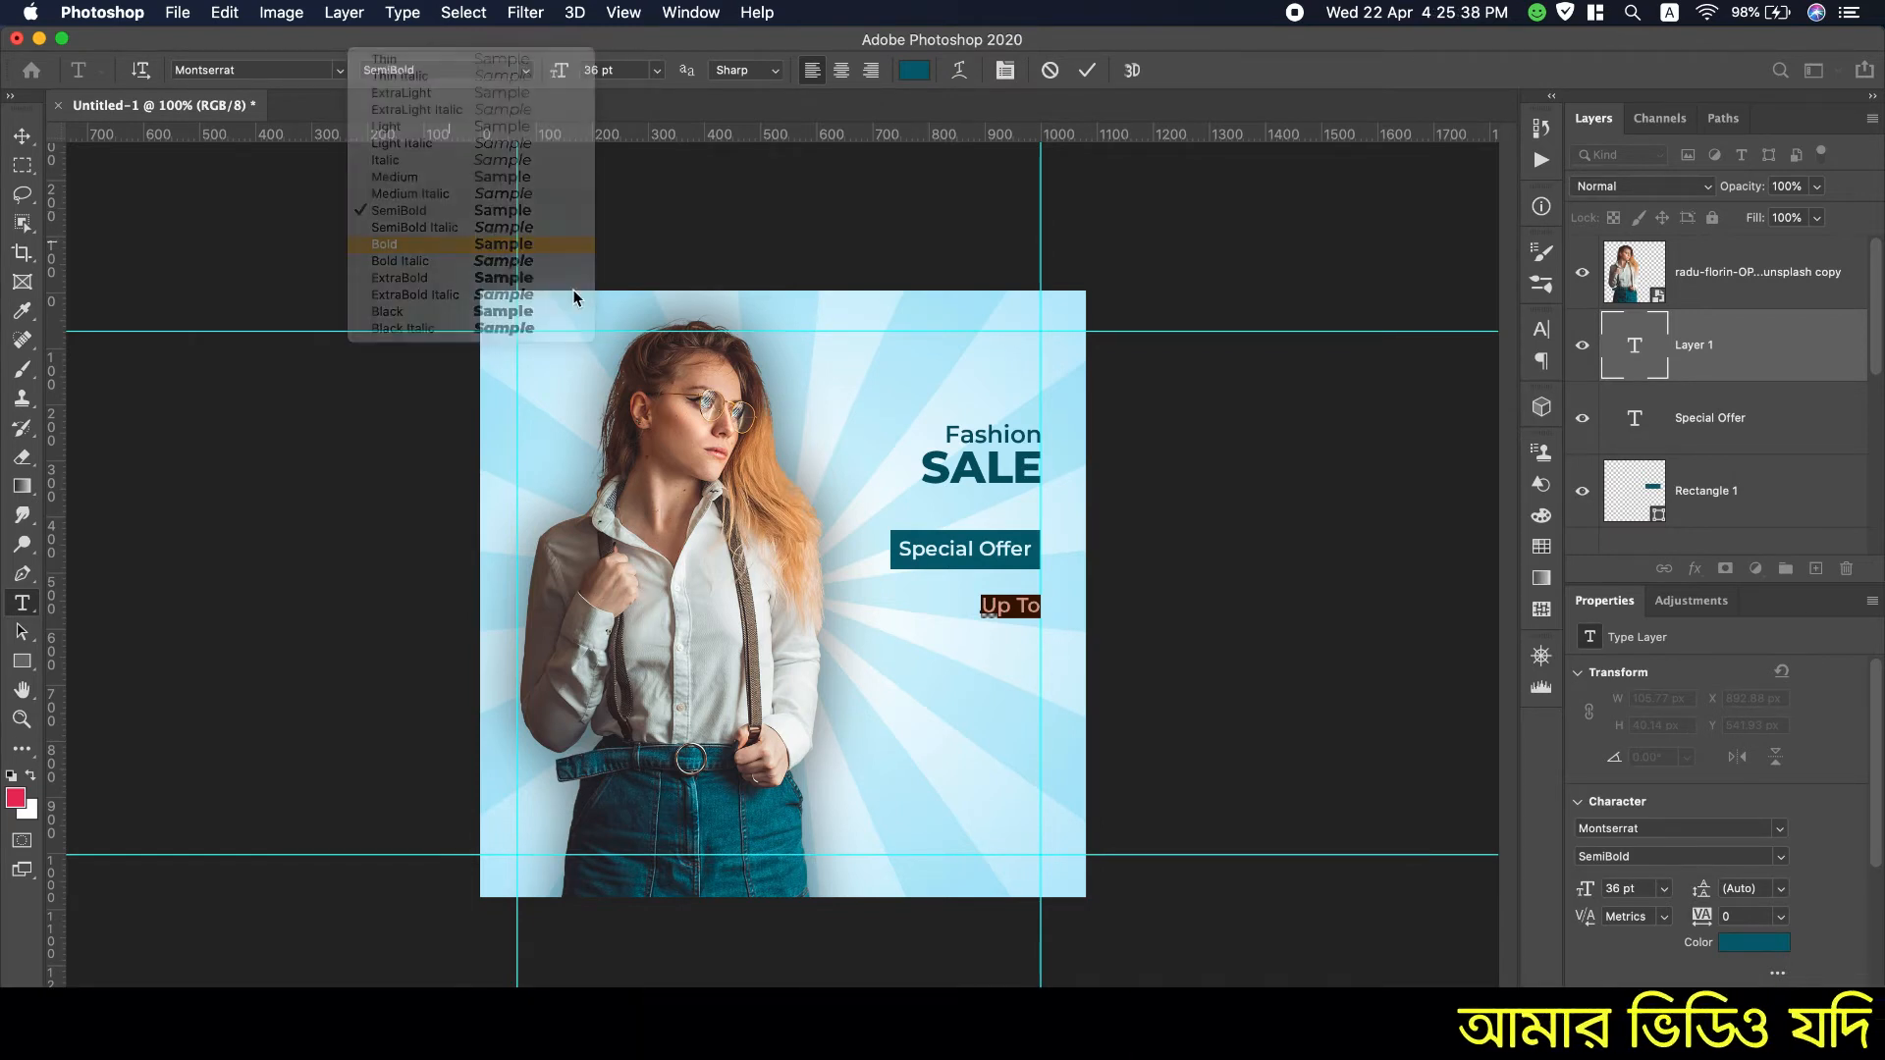
pyautogui.moveTo(1022, 631); pyautogui.dragTo(1018, 636)
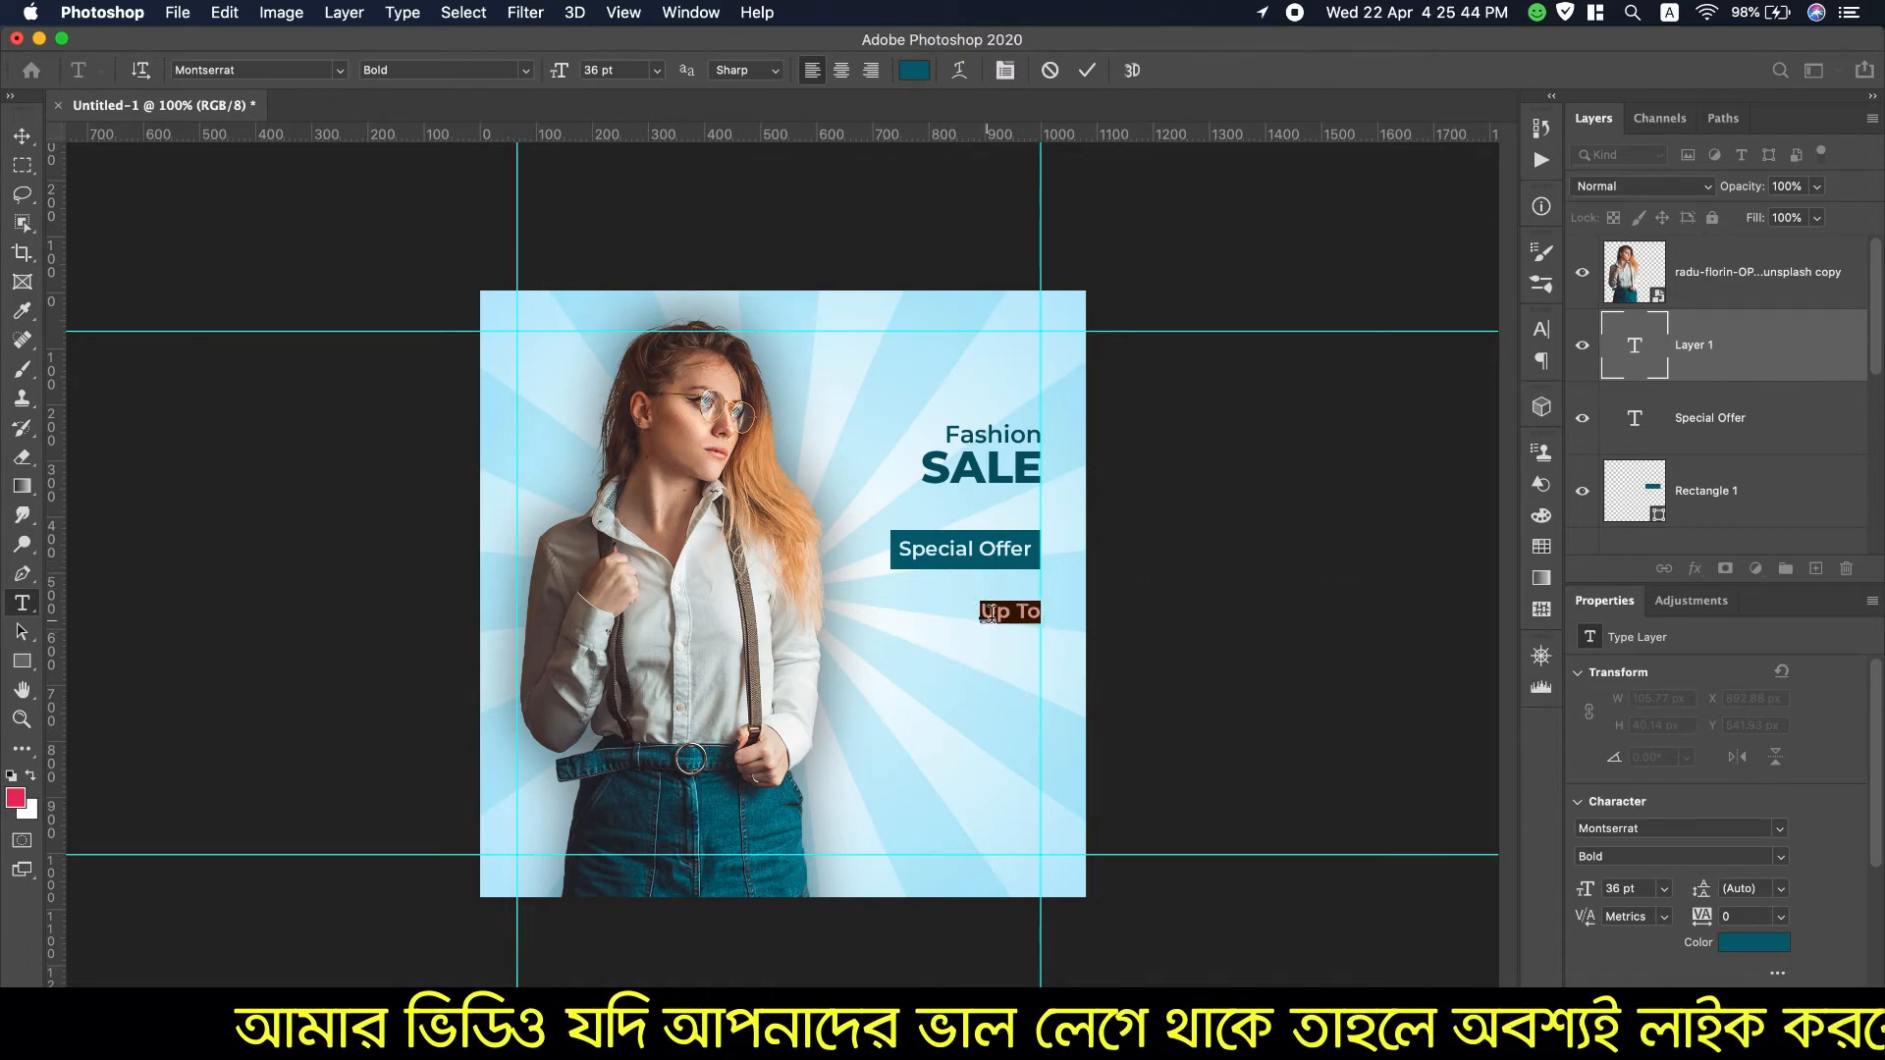
# Step: Duplicate the "Up To" text directly below itself and replace the copy's wording with "50%"
pyautogui.click(21, 136)
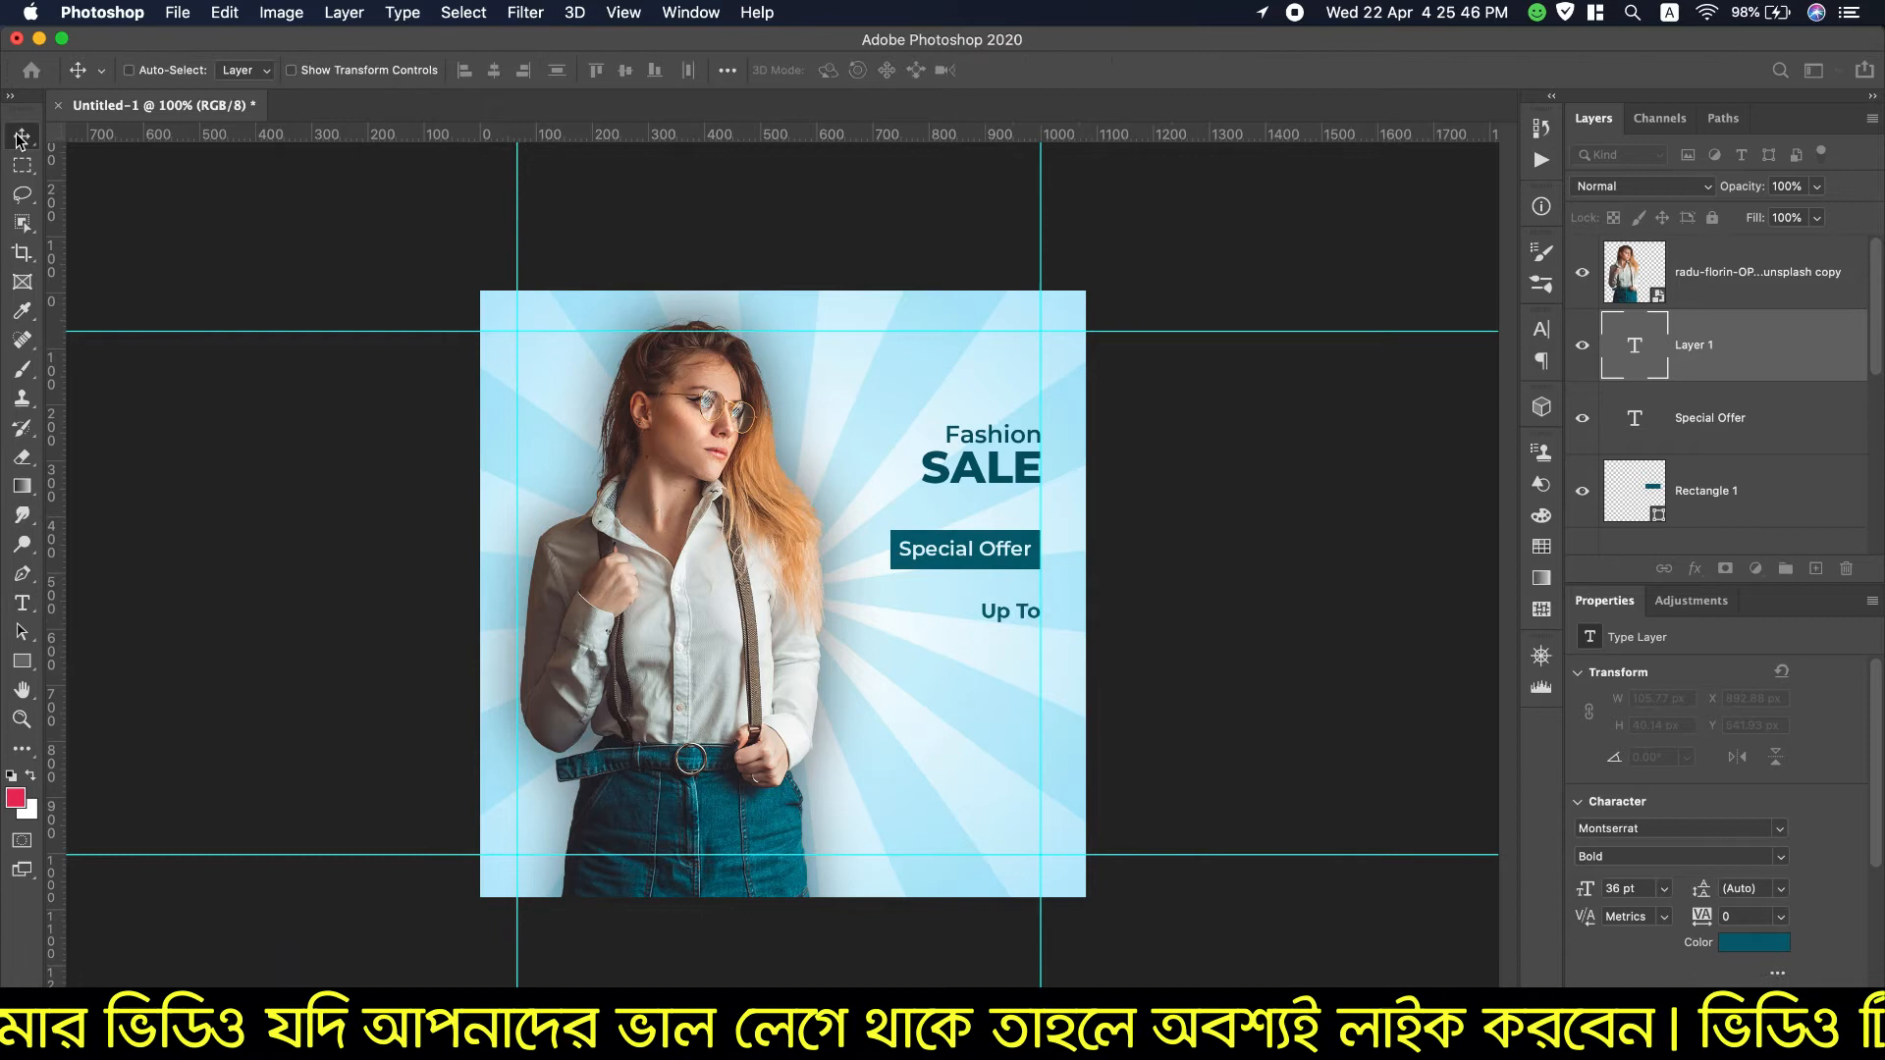
pyautogui.moveTo(1001, 616); pyautogui.dragTo(999, 633)
pyautogui.doubleClick(999, 633)
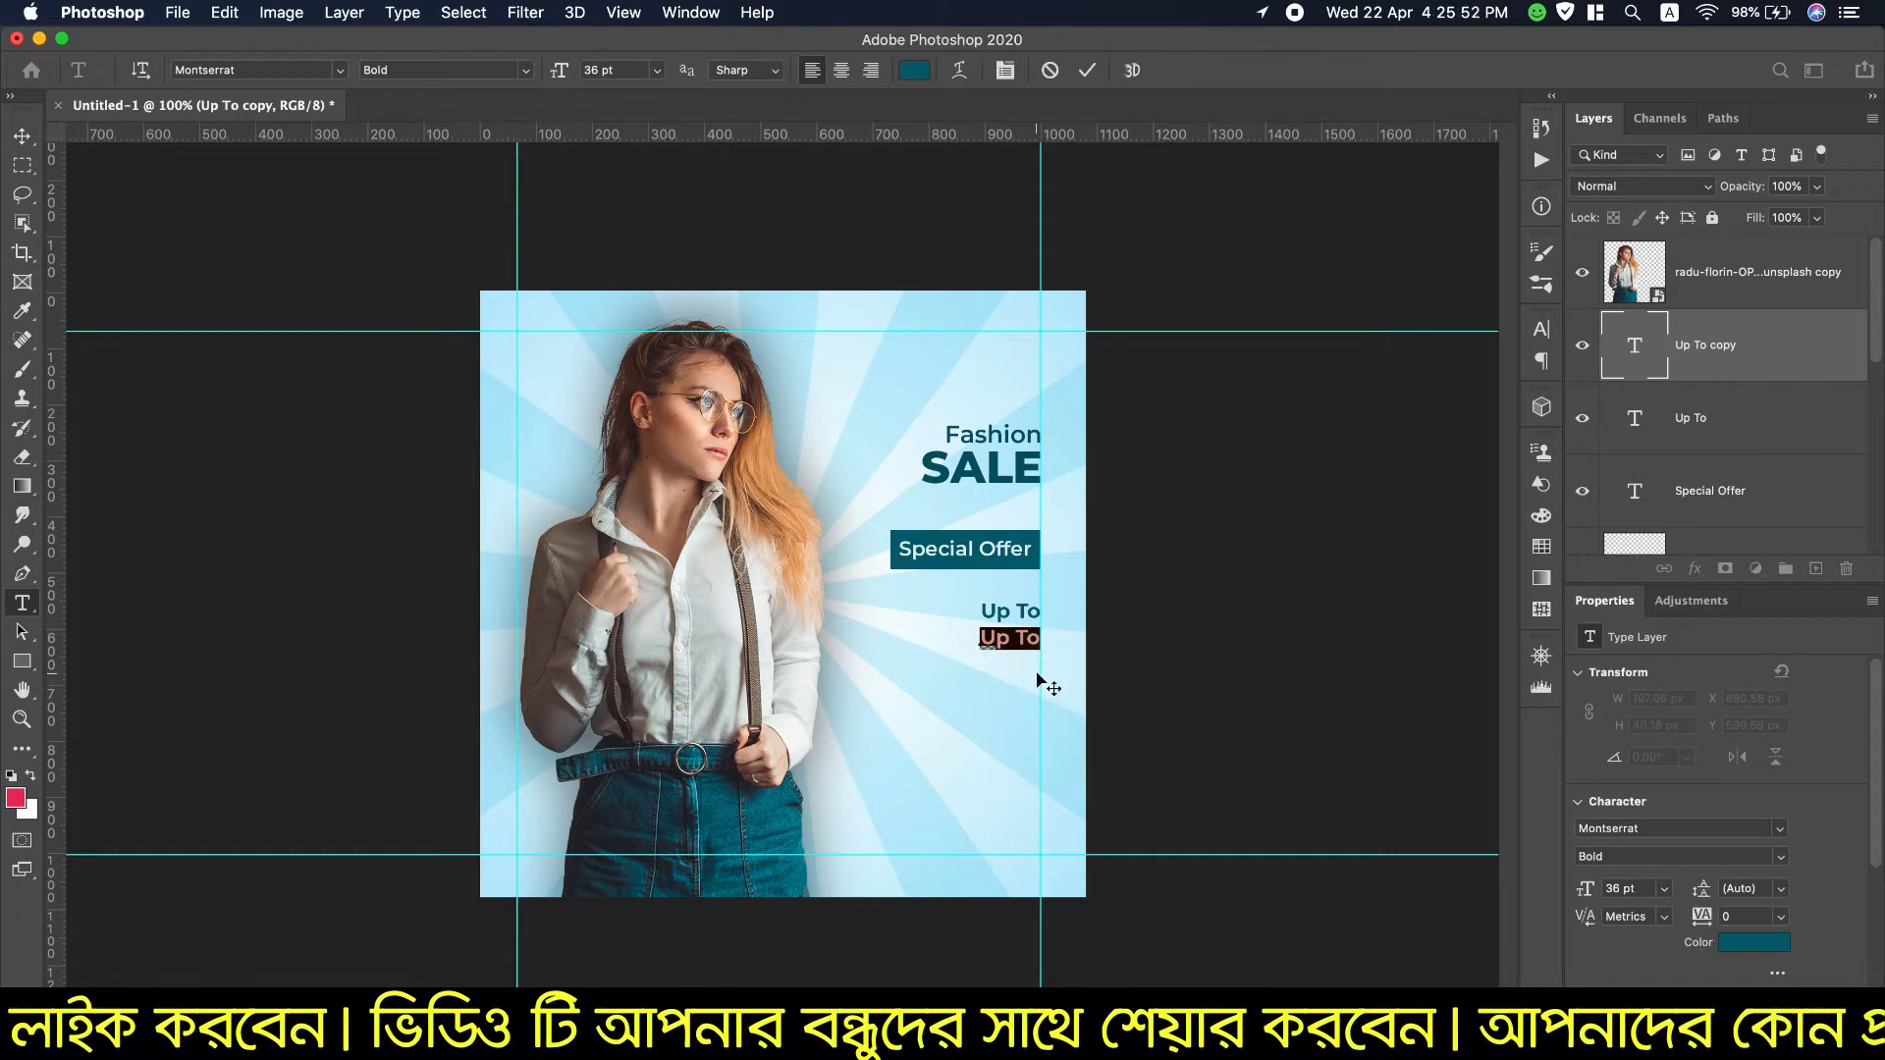
pyautogui.write('0%')
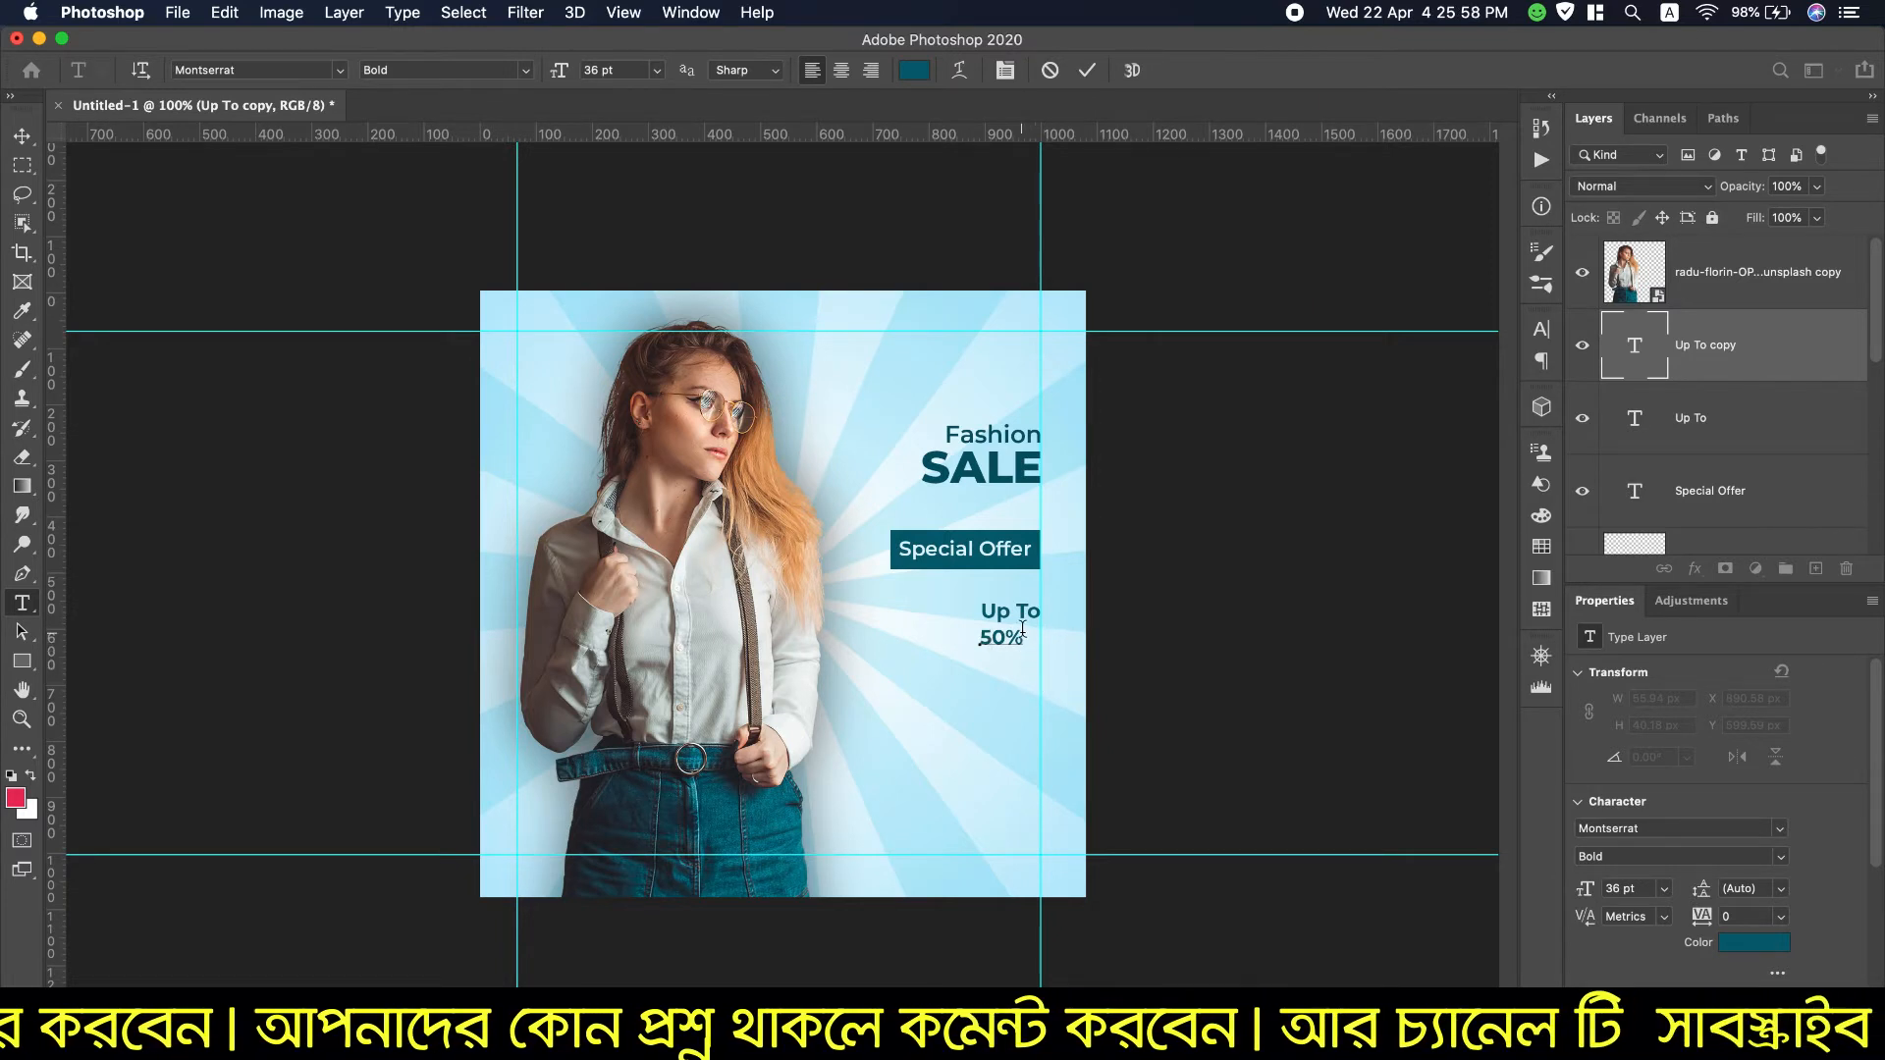
# Step: Set the "50%" text to 99 pt Montserrat ExtraBold
pyautogui.moveTo(1023, 629); pyautogui.dragTo(913, 619)
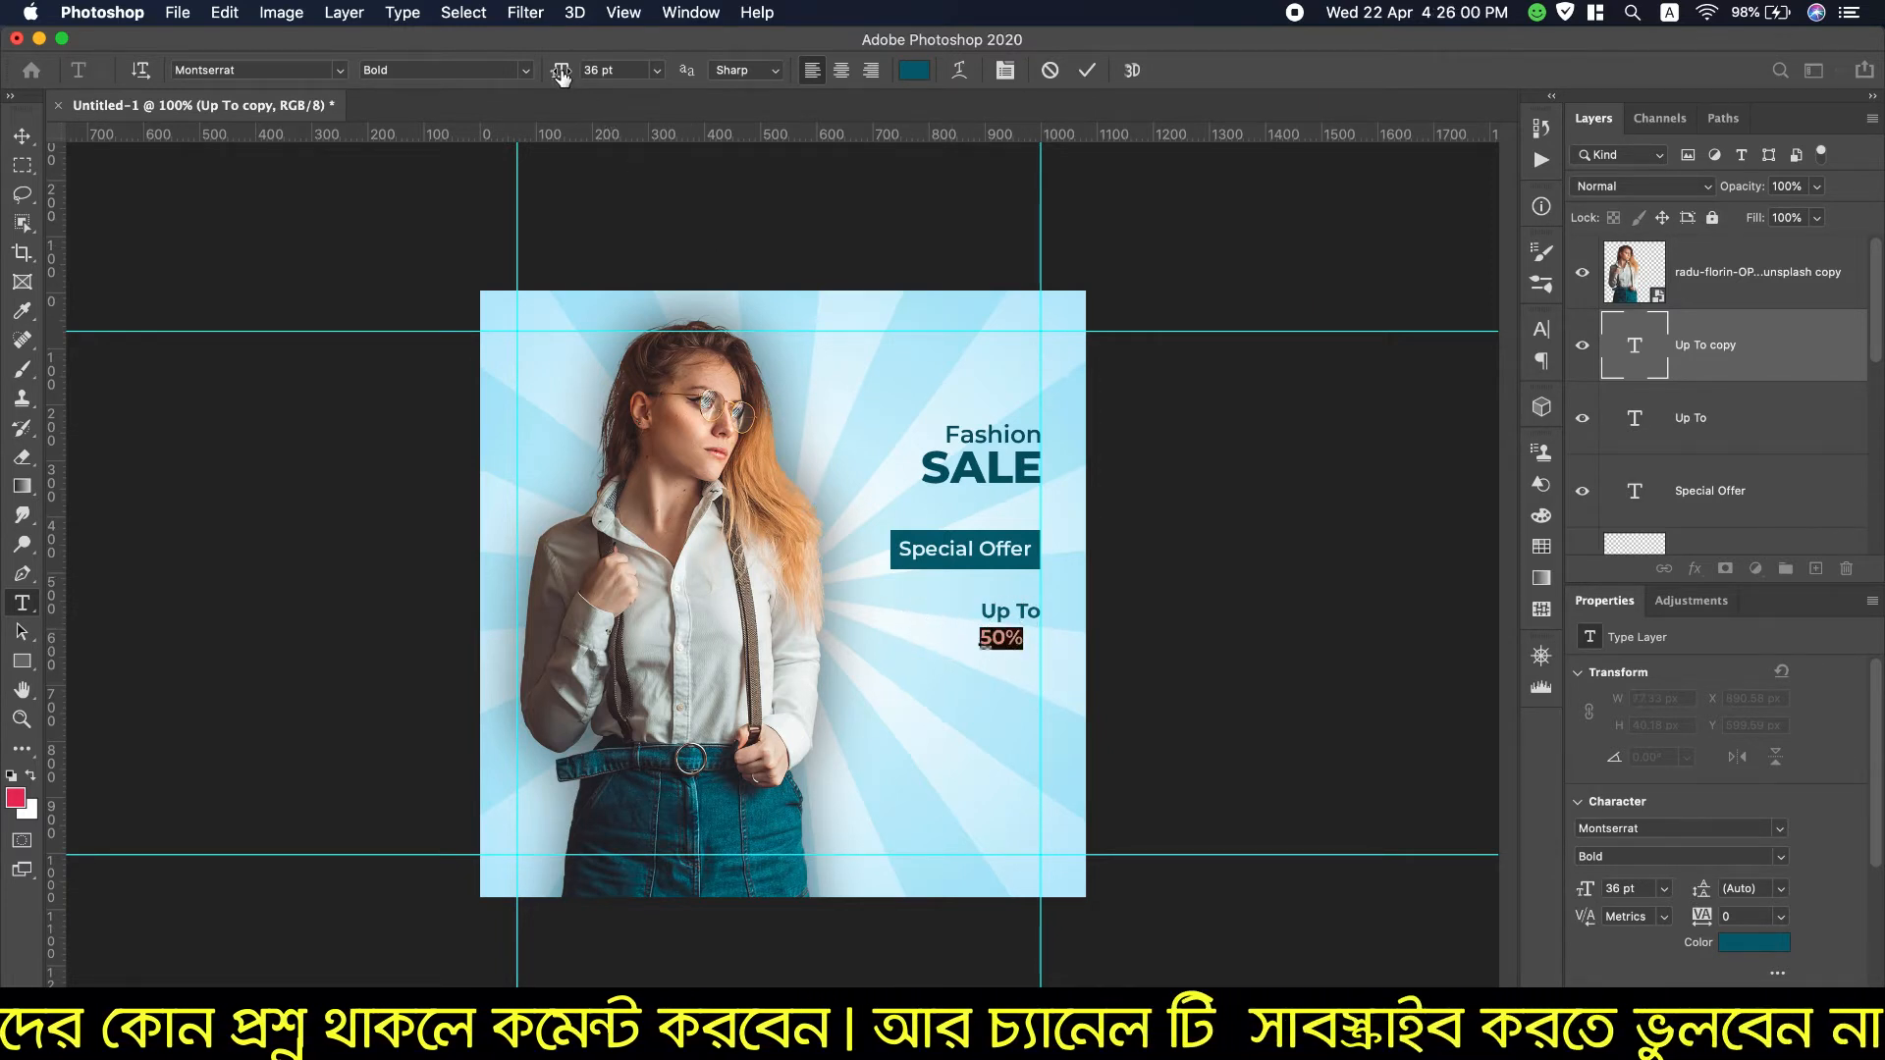
pyautogui.moveTo(561, 74); pyautogui.dragTo(633, 80)
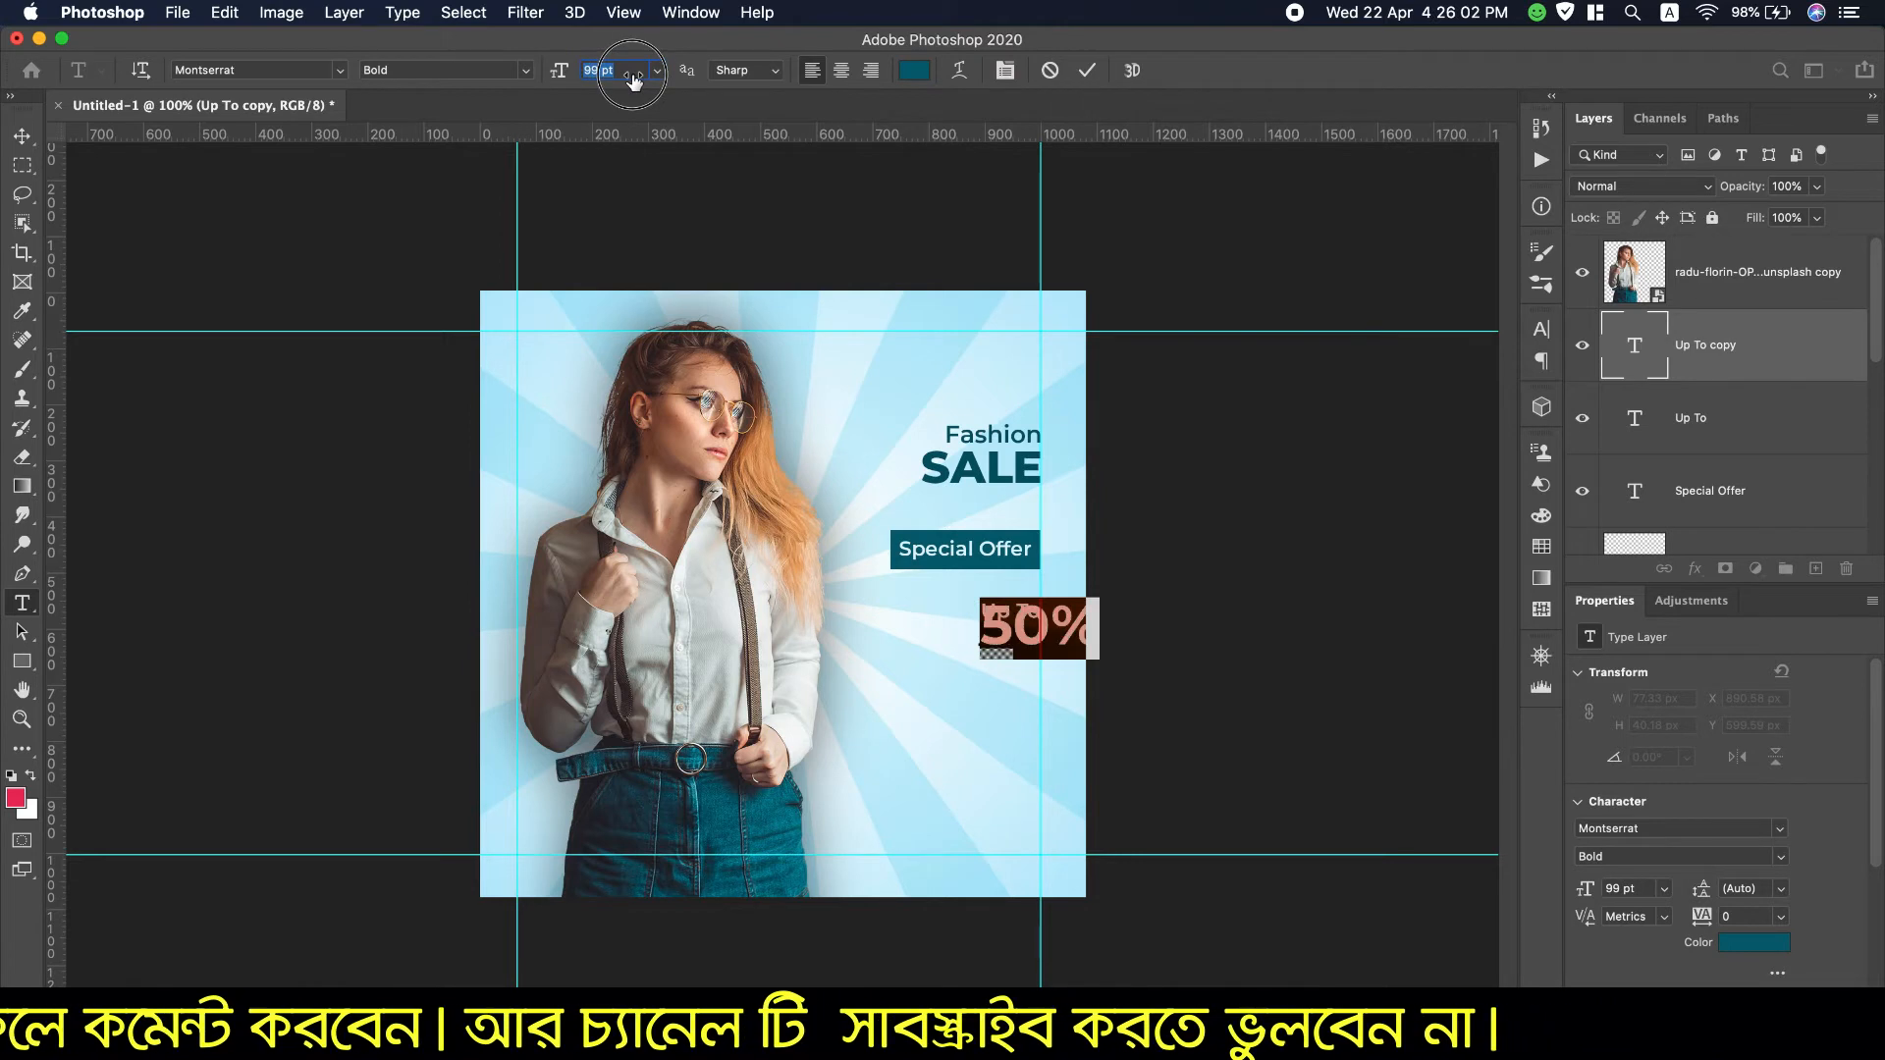
pyautogui.click(528, 72)
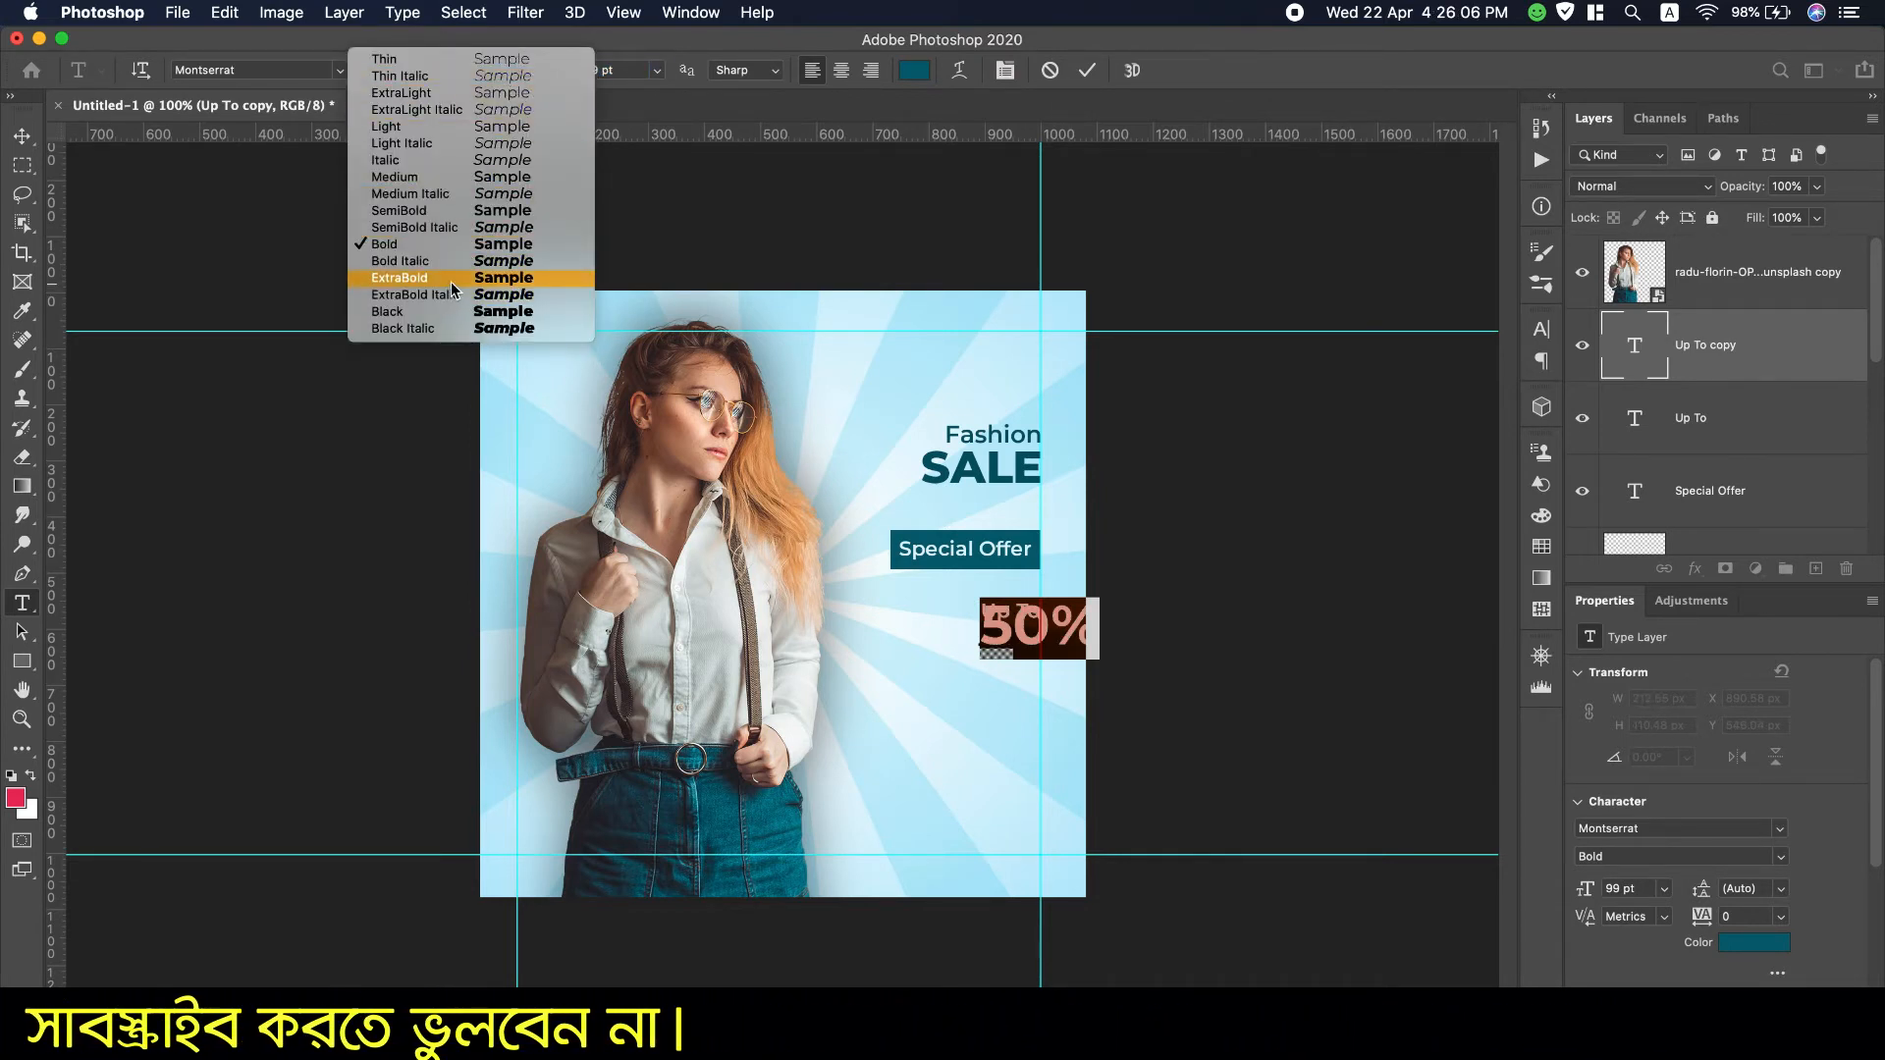
pyautogui.click(398, 278)
pyautogui.click(14, 142)
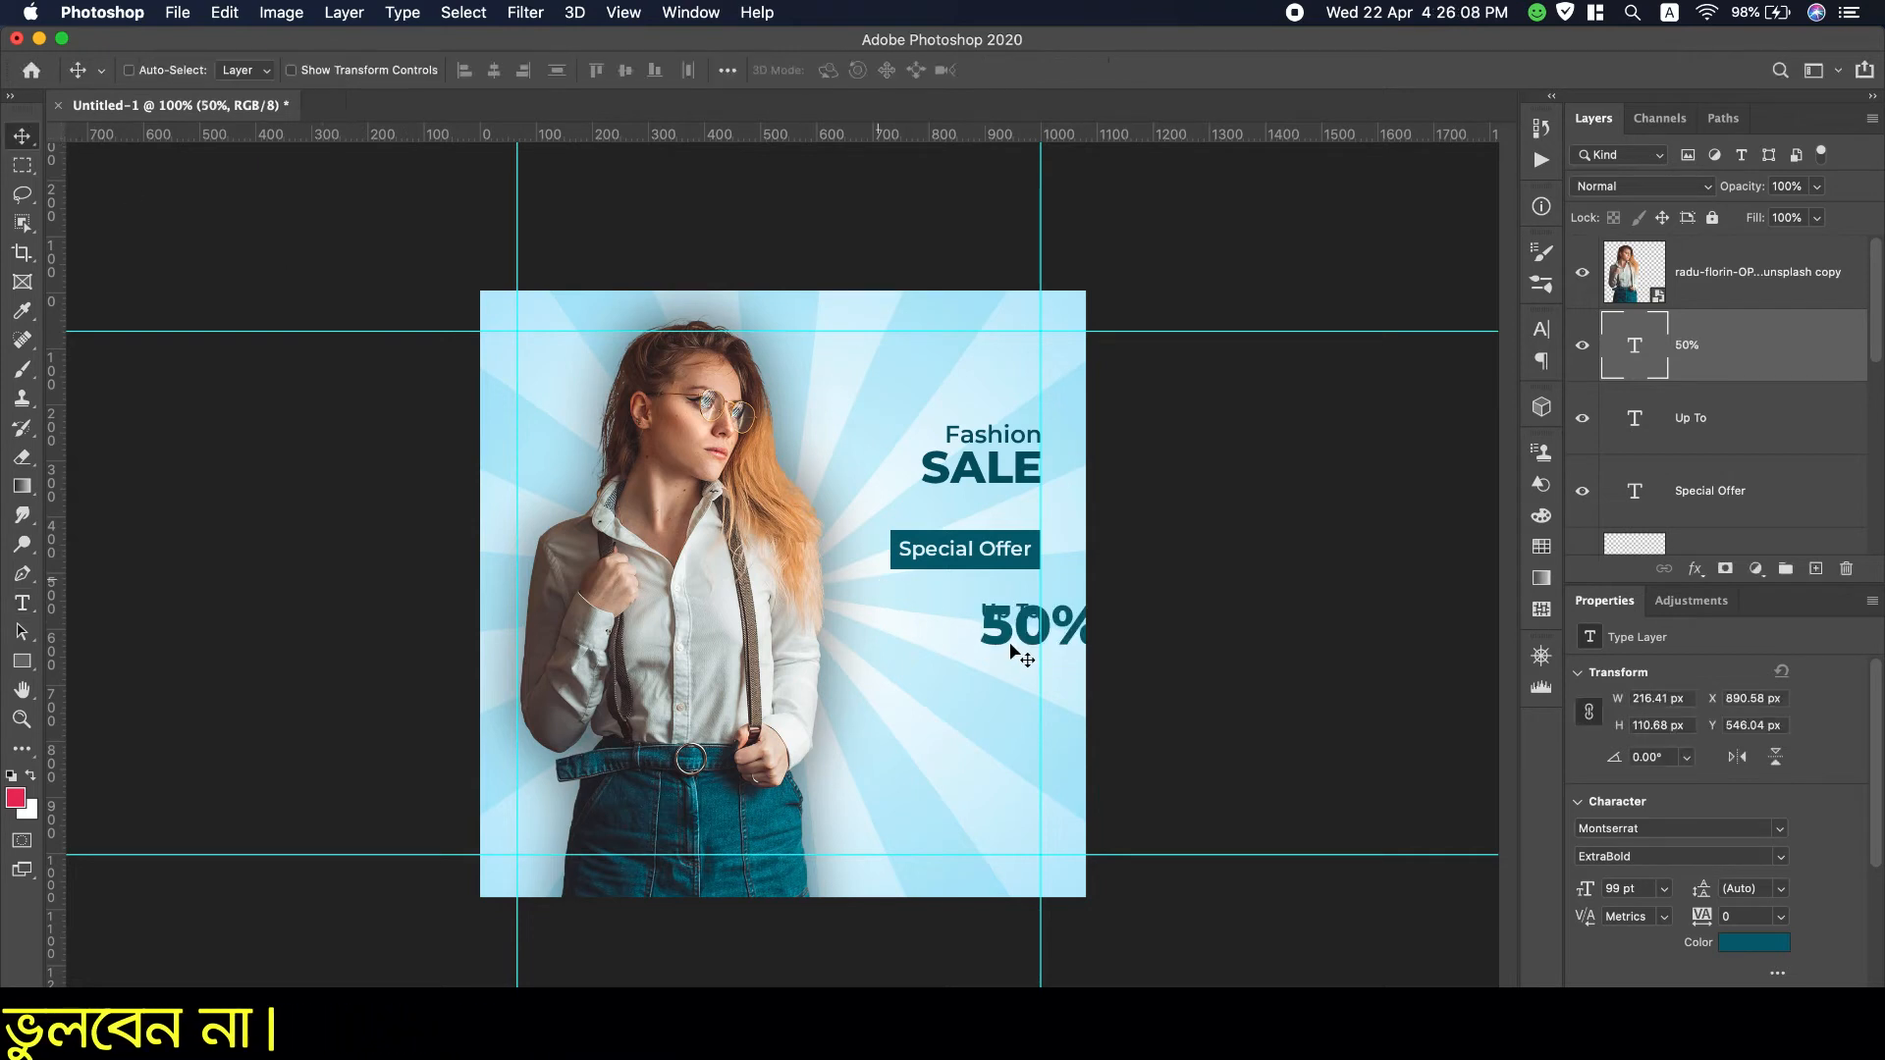
# Step: Align "50%" with the right margin guide under "Up To" and nudge it 6 px down
pyautogui.moveTo(1001, 641); pyautogui.dragTo(946, 656)
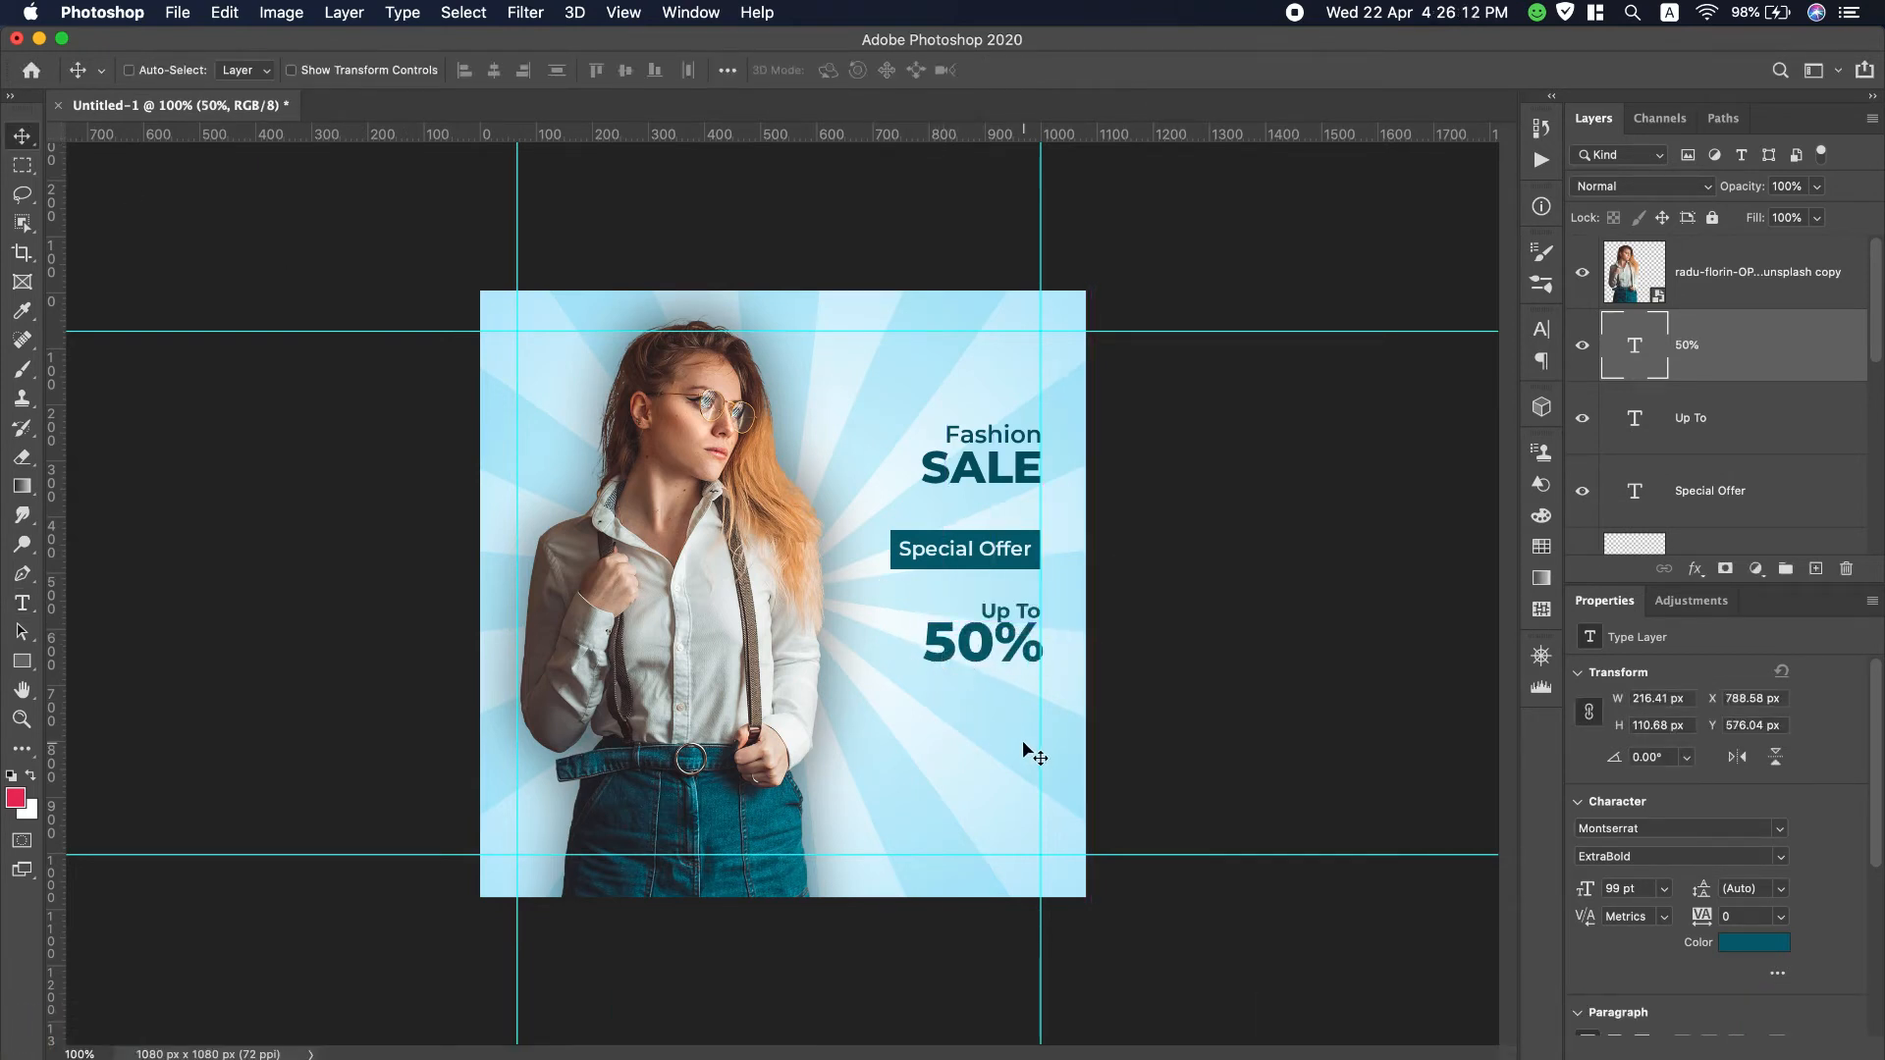
pyautogui.press('Down')
pyautogui.press('Down')
pyautogui.press('Down')
pyautogui.press('Down')
pyautogui.press('Down')
pyautogui.press('Down')
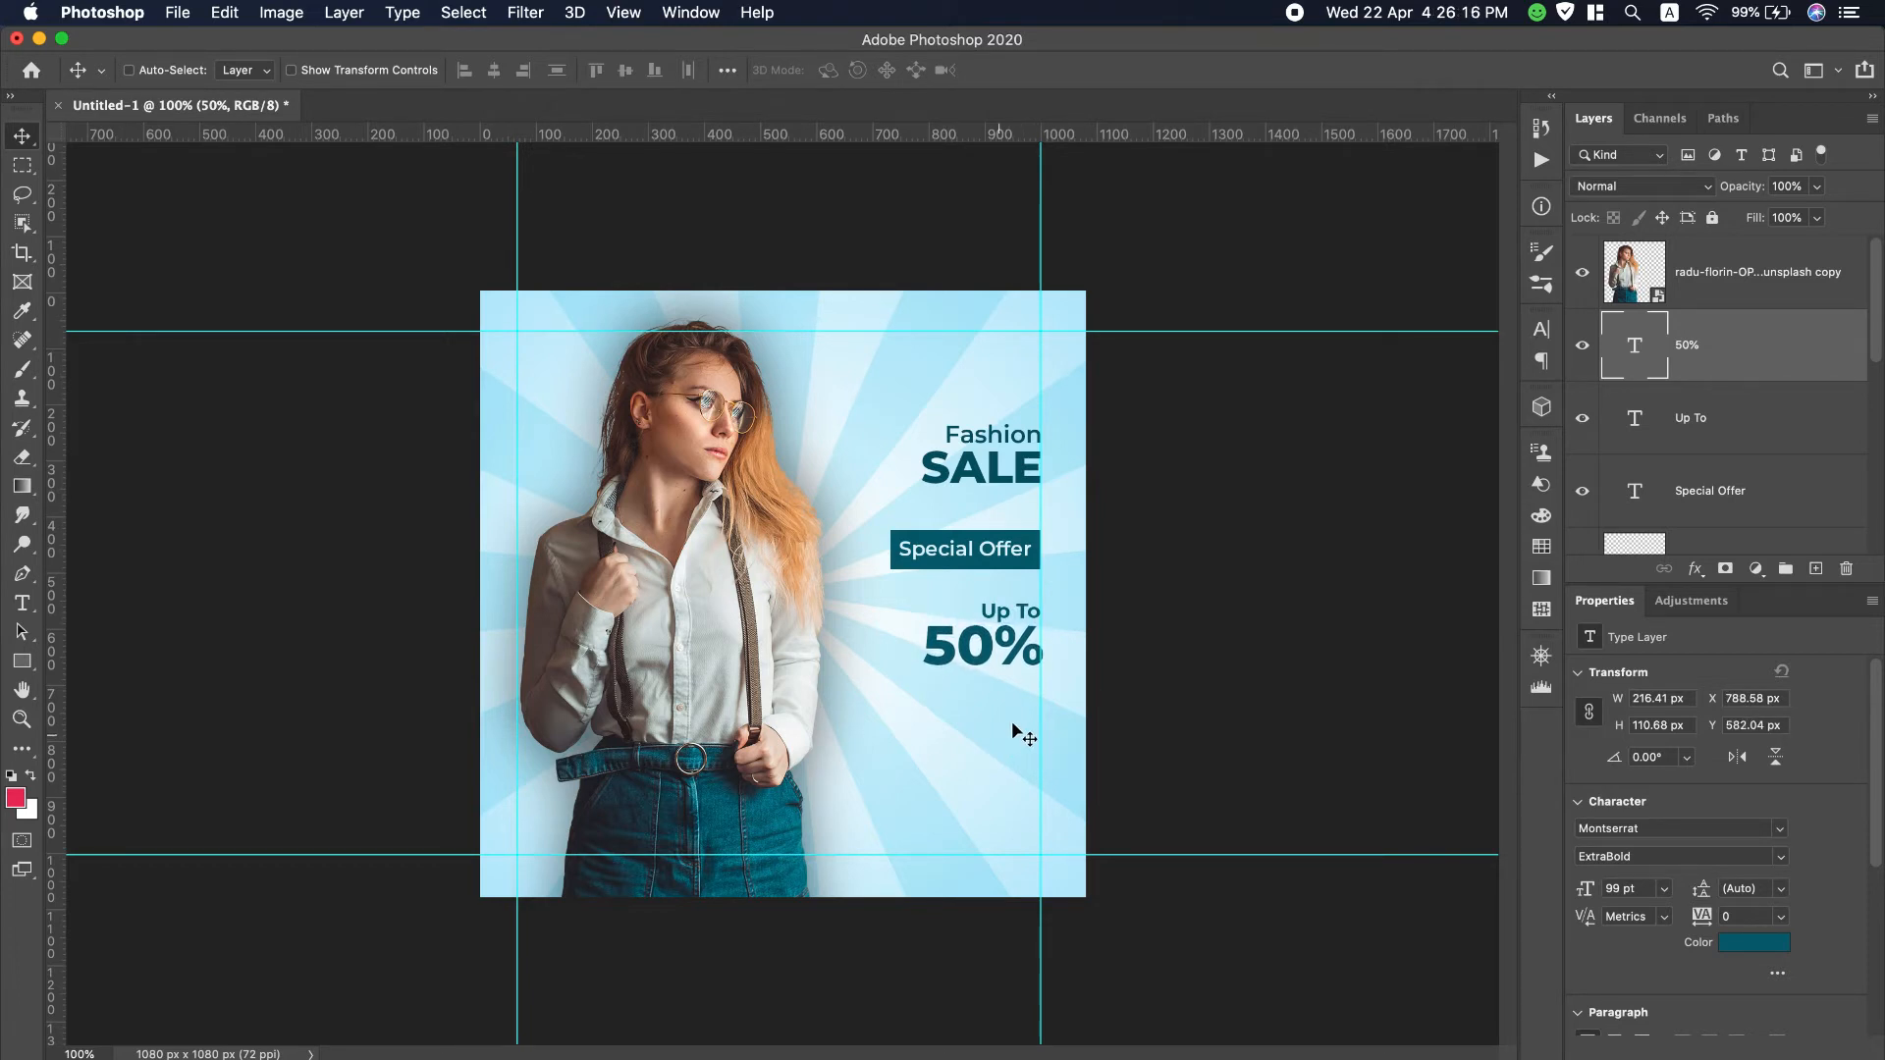
# Step: Duplicate the "Up To" text directly below "50%" and replace the copy's wording with "Off"
pyautogui.click(1700, 417)
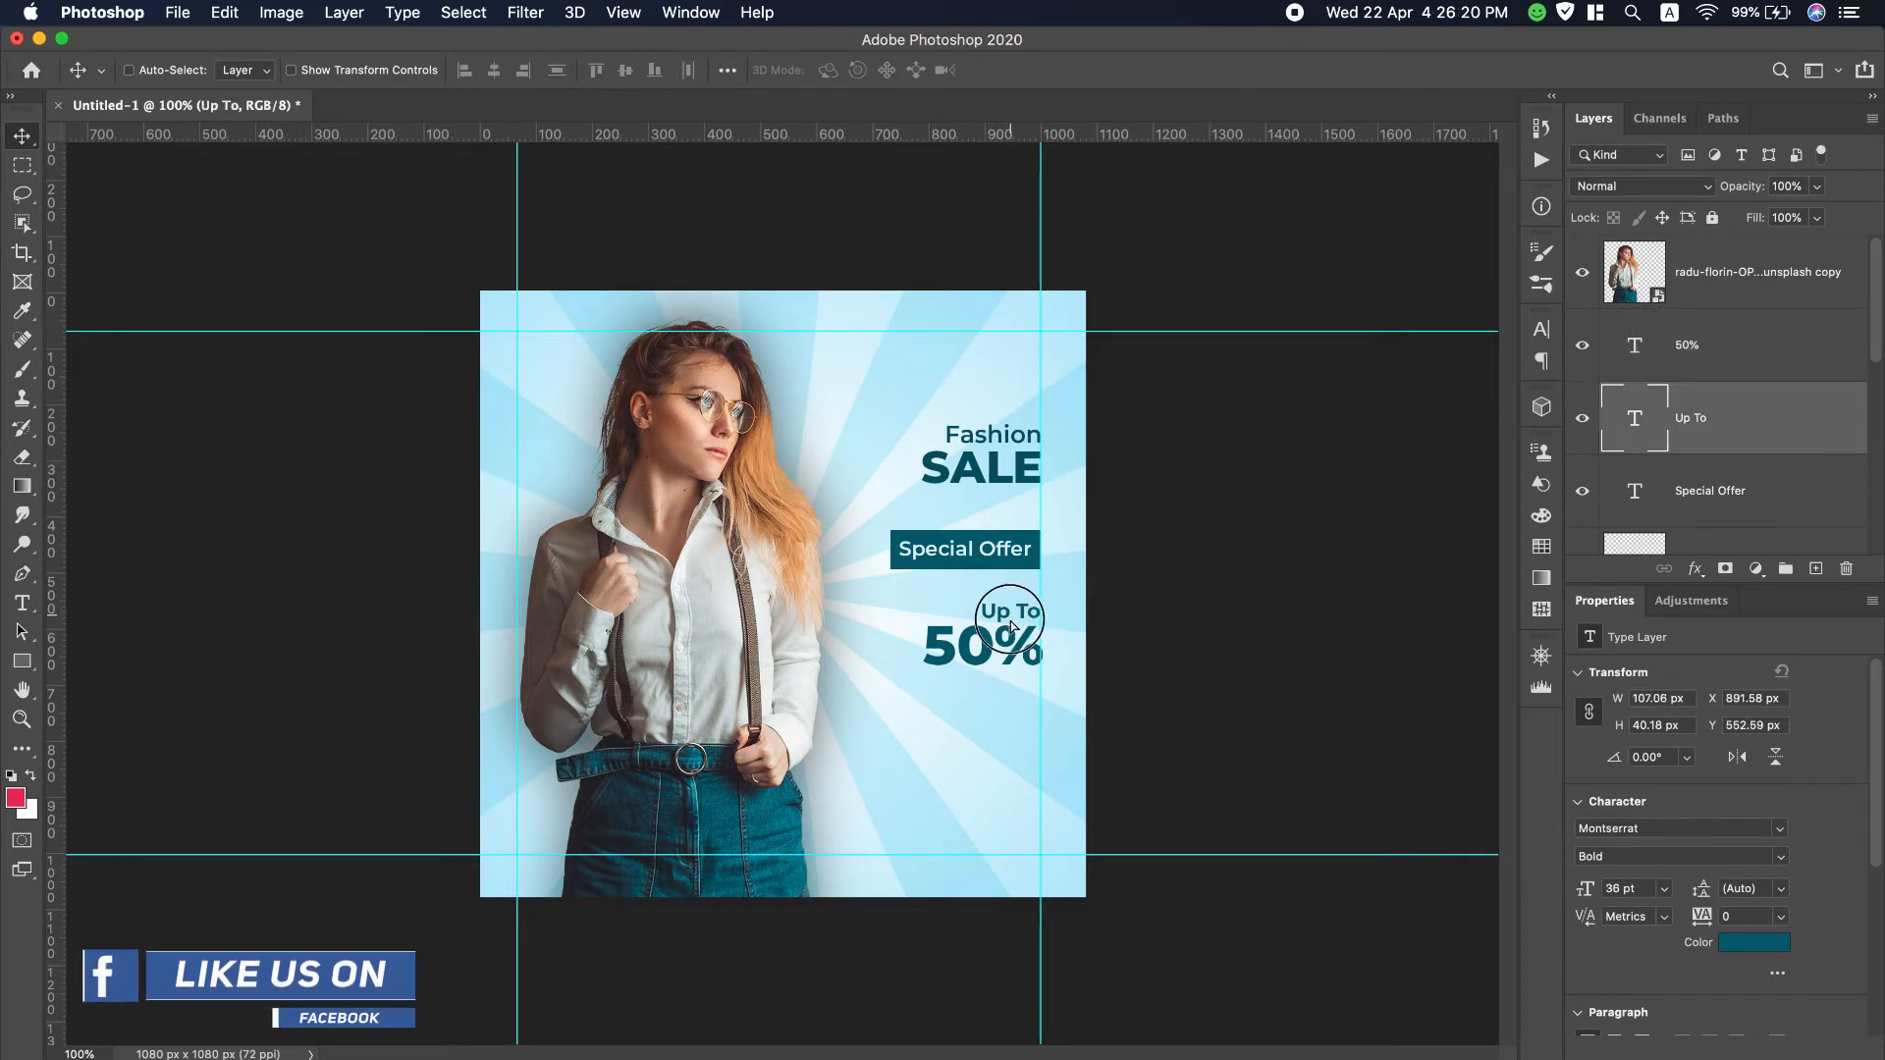
pyautogui.moveTo(1016, 620); pyautogui.dragTo(1008, 686)
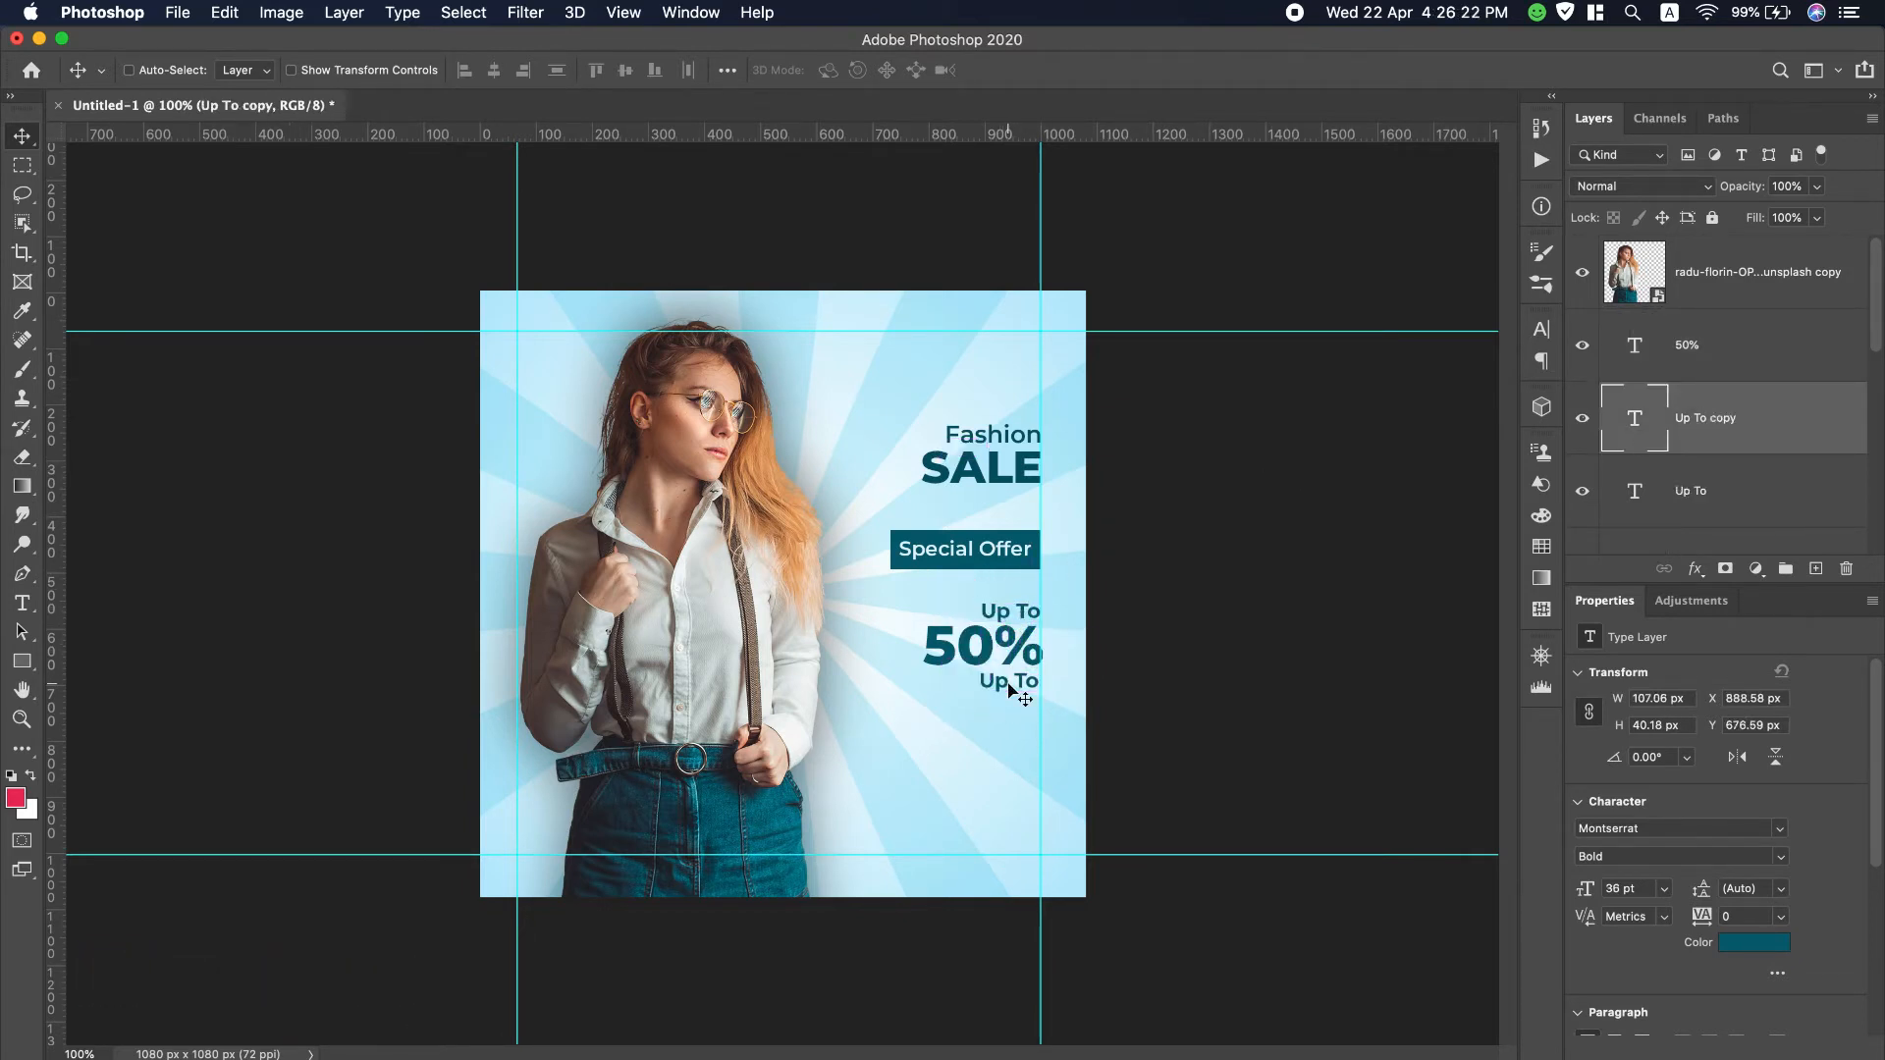
pyautogui.doubleClick(1009, 683)
pyautogui.write('Off')
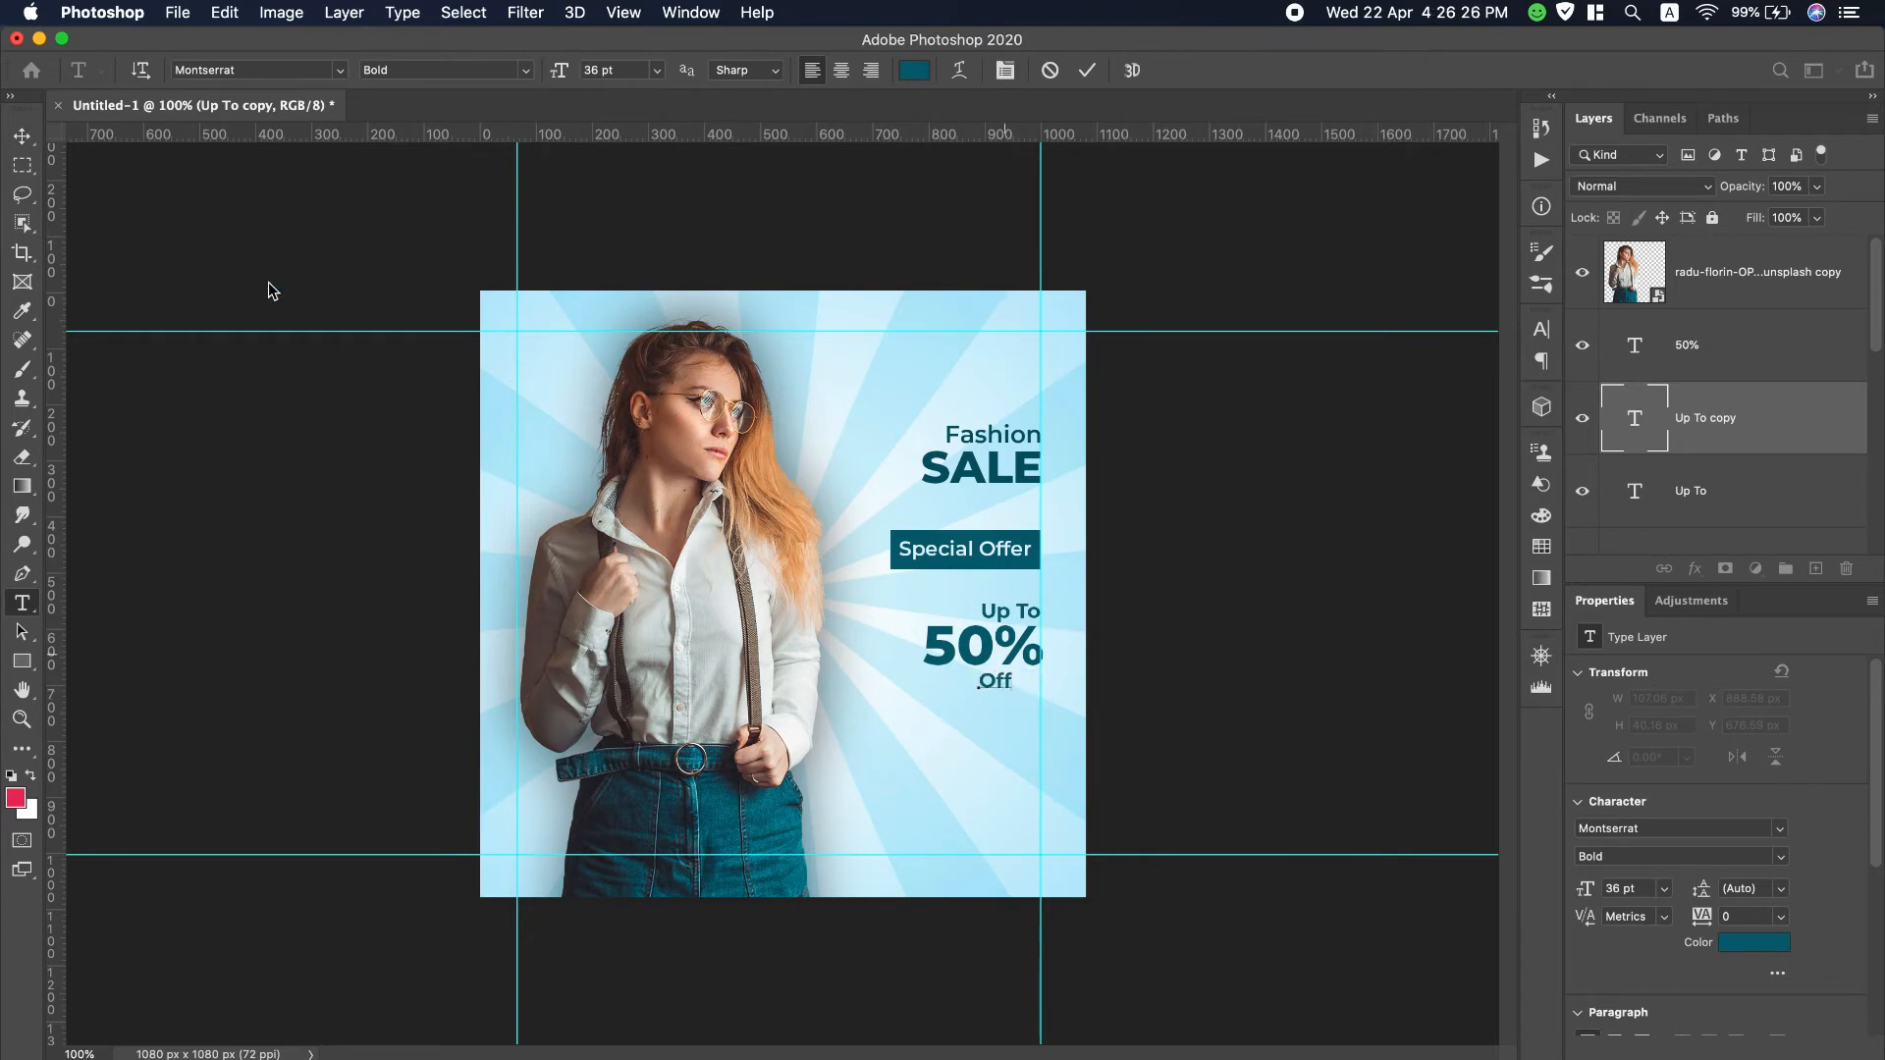
pyautogui.click(19, 135)
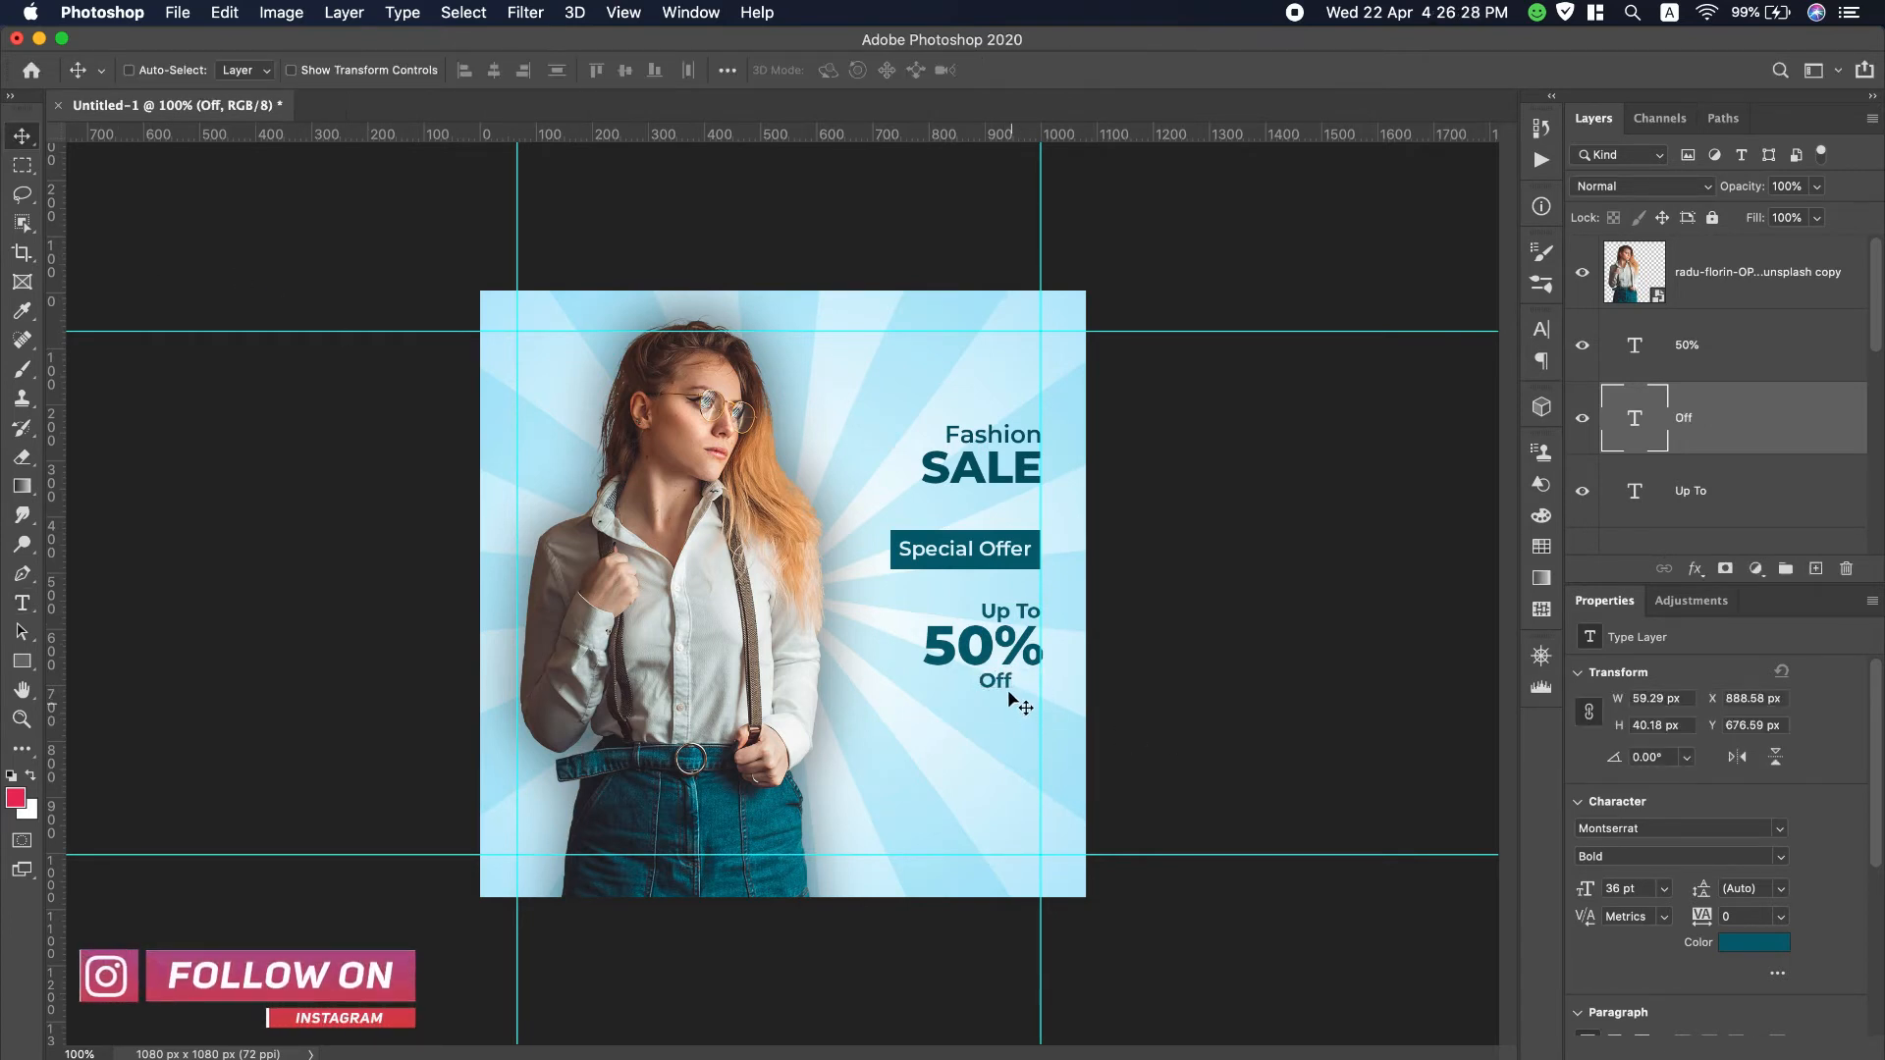
# Step: Align the "Off" text and then the "50%" text flush with the right margin guide
pyautogui.moveTo(1008, 687); pyautogui.dragTo(1036, 689)
pyautogui.click(1713, 345)
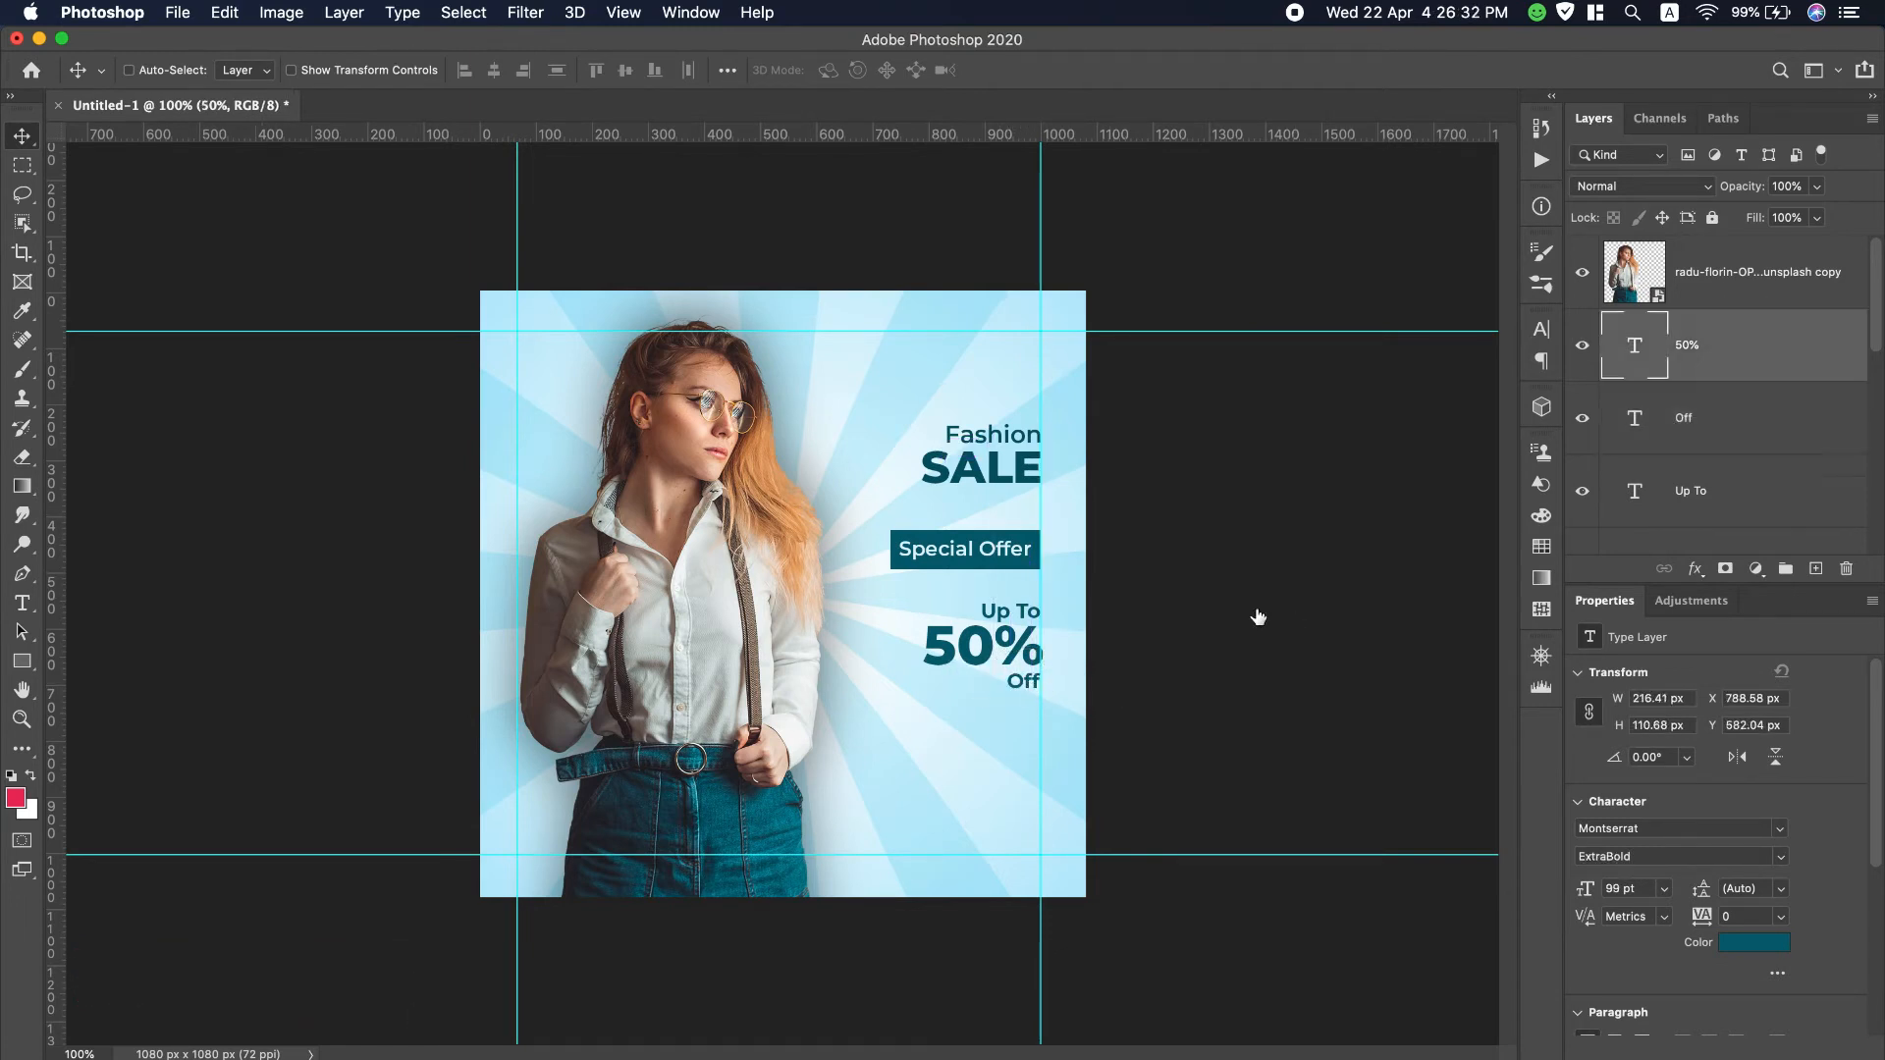
pyautogui.click(1012, 655)
pyautogui.moveTo(1008, 658); pyautogui.dragTo(1005, 659)
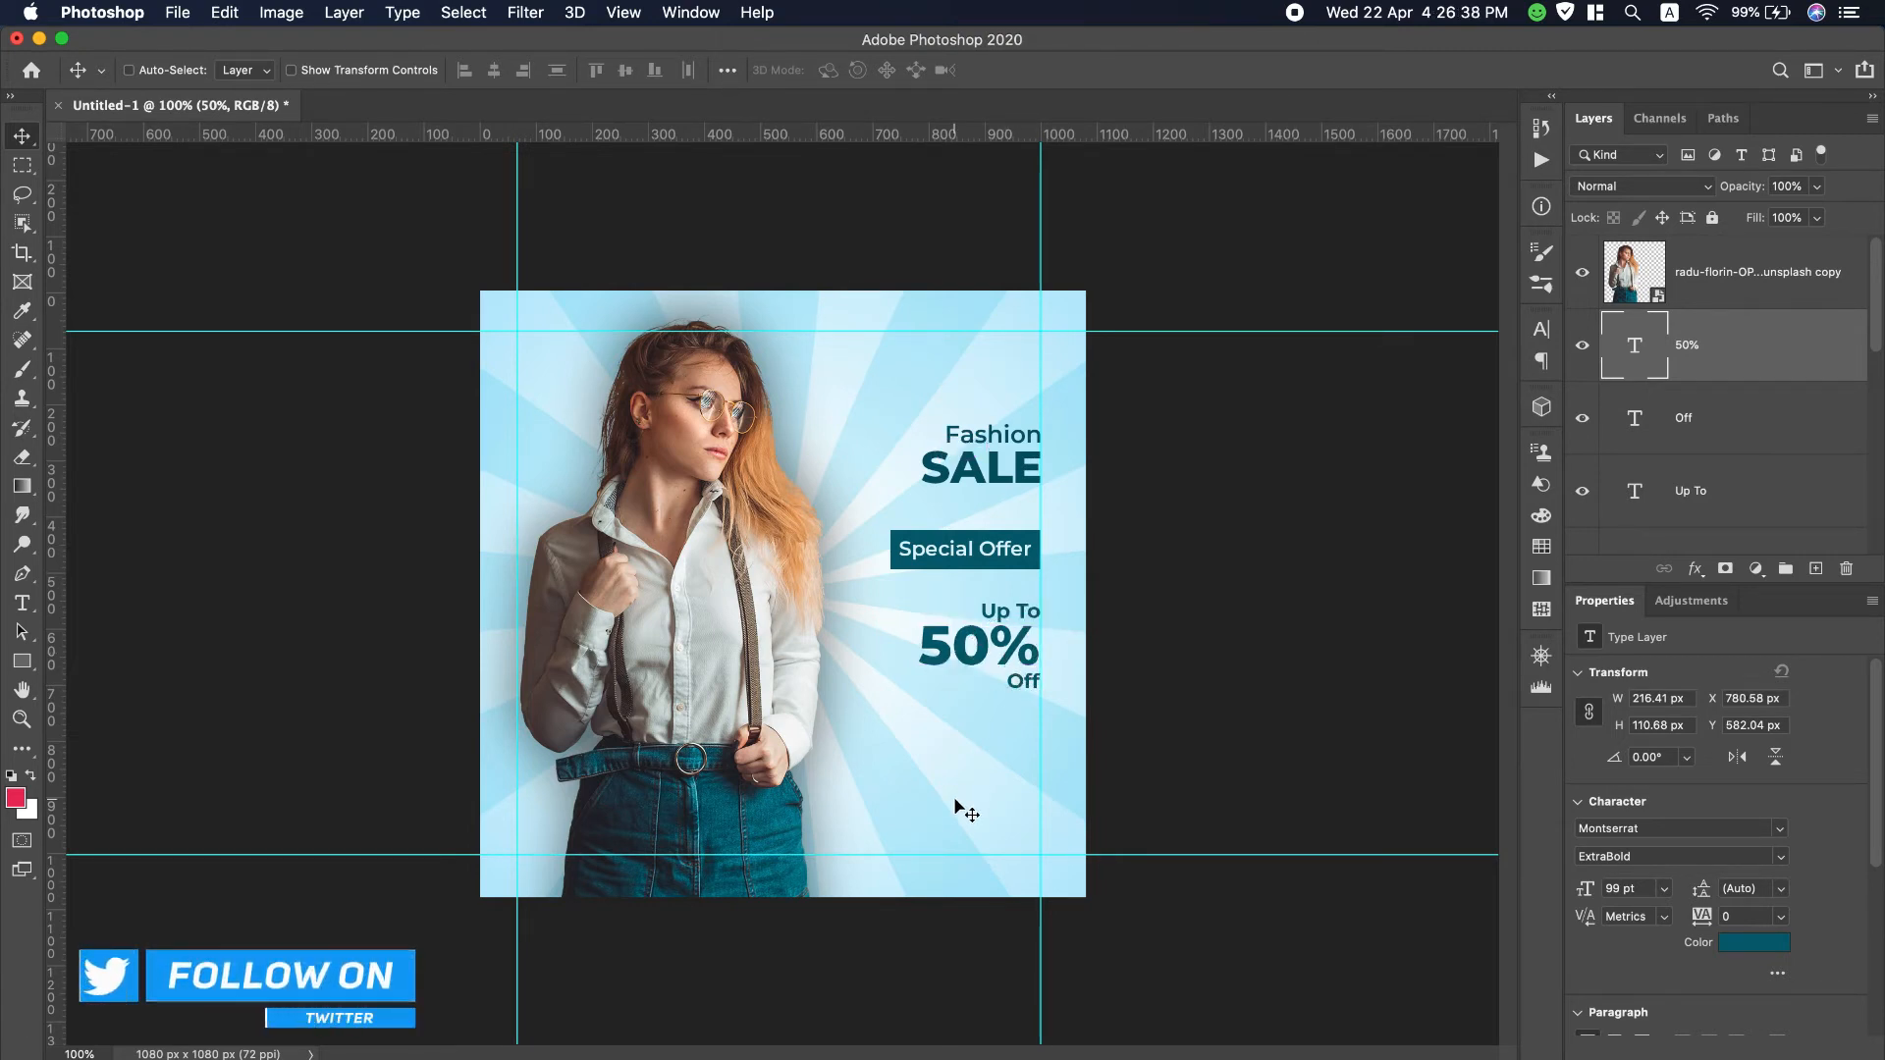
# Step: Draw a placeholder paragraph text box about 284 px wide and 96 px high below "Off" and set it to Montserrat Light
pyautogui.scroll(-3, 1359, 6)
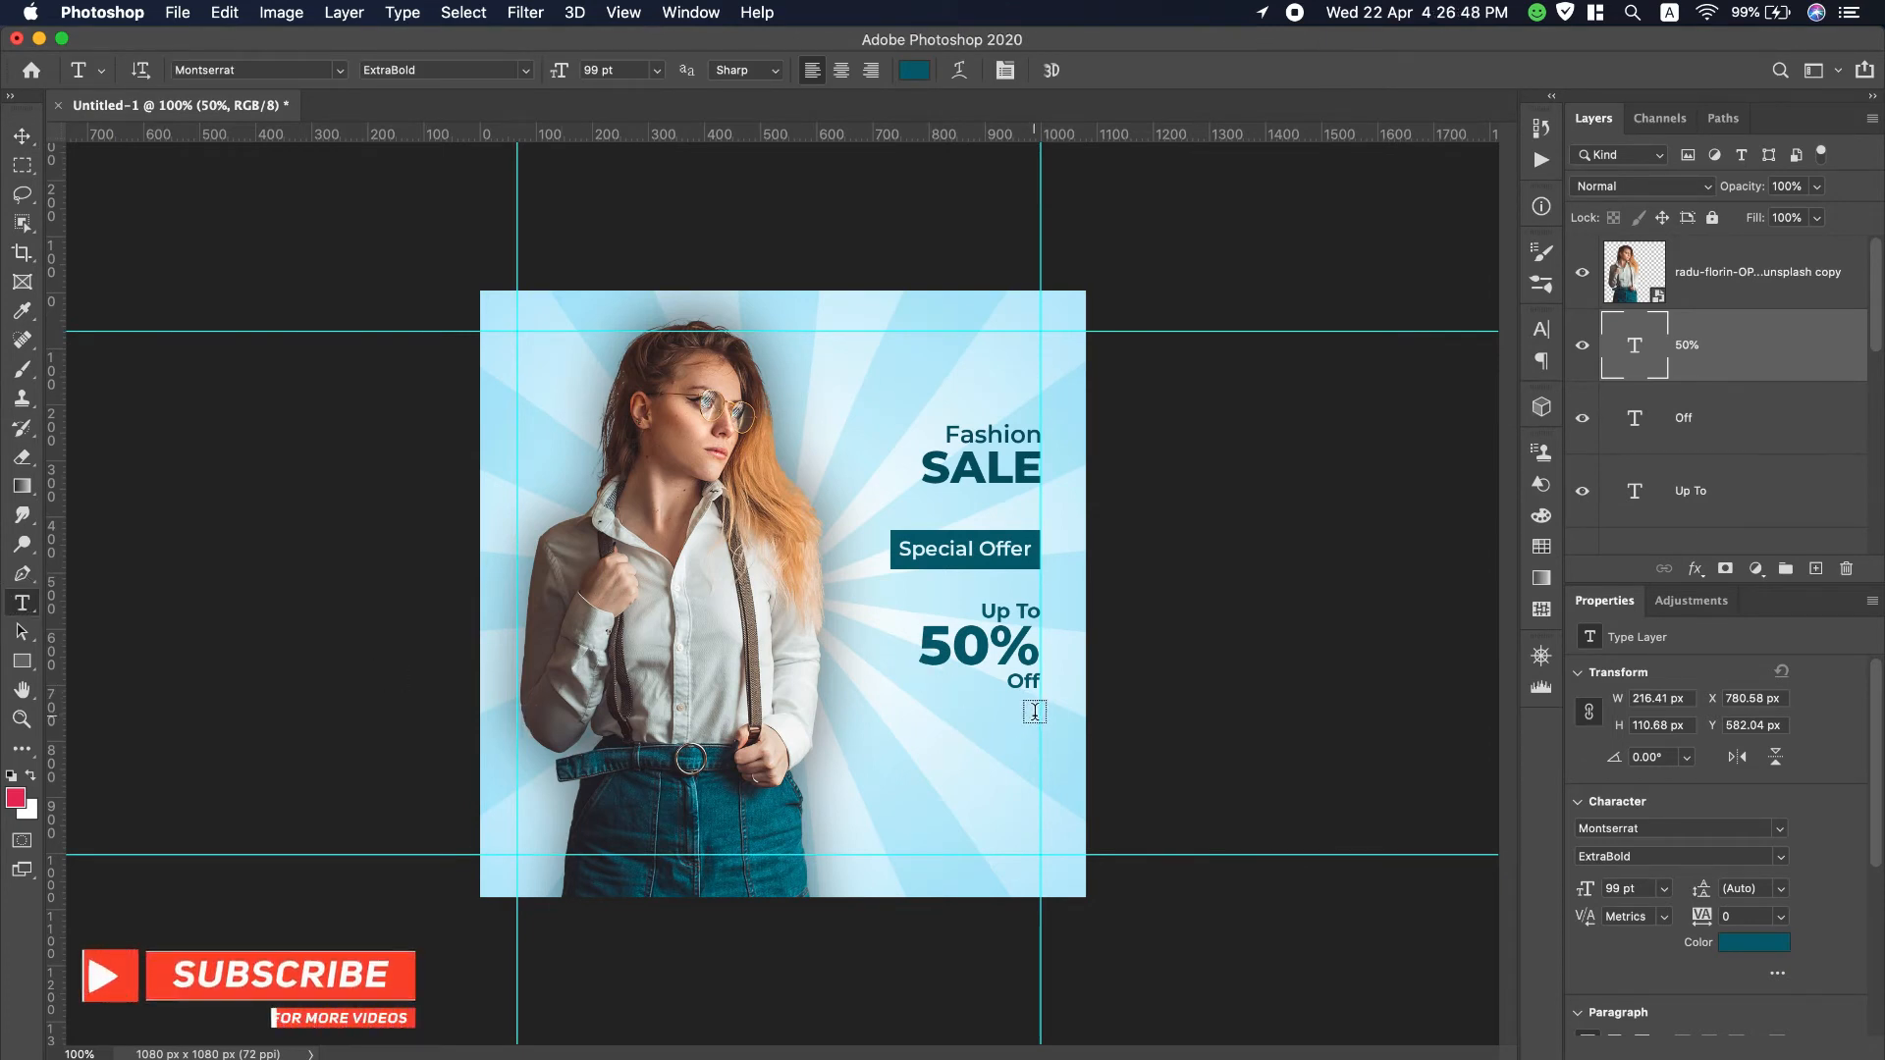
pyautogui.click(1033, 729)
pyautogui.moveTo(1033, 729); pyautogui.dragTo(870, 786)
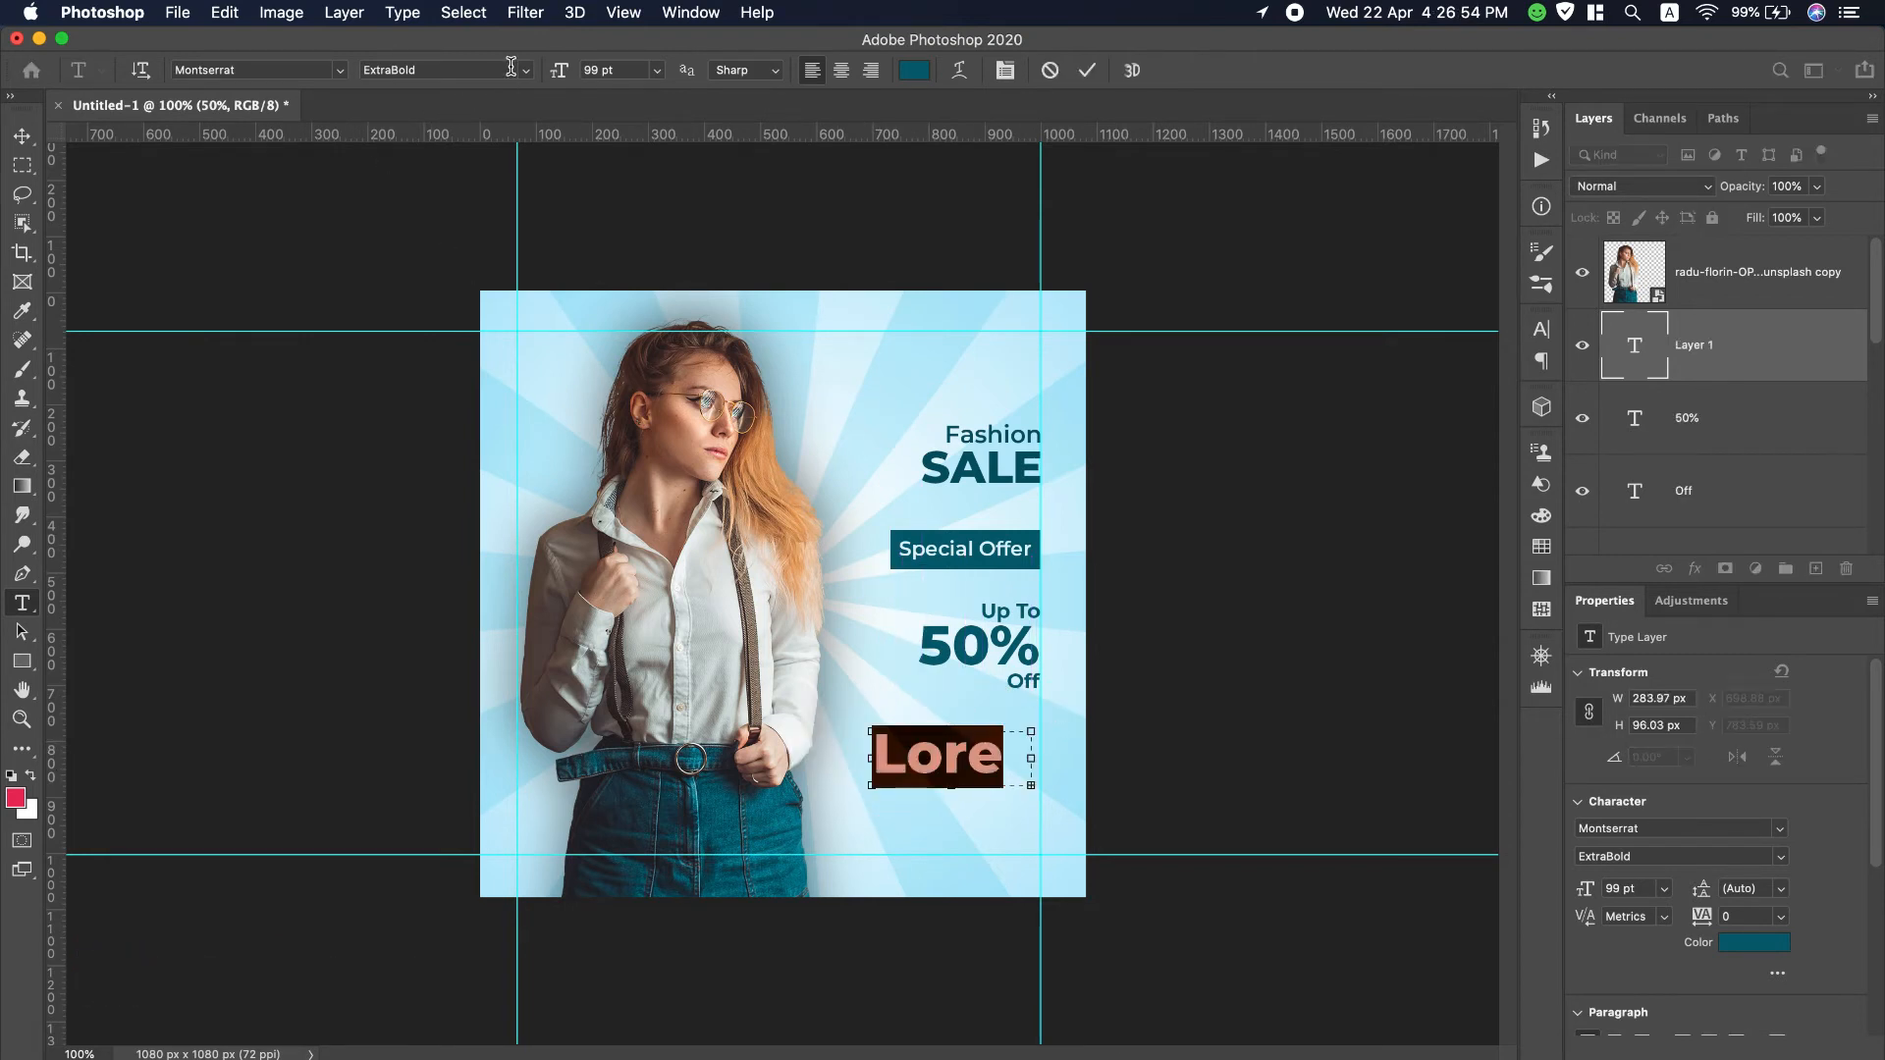
pyautogui.click(511, 66)
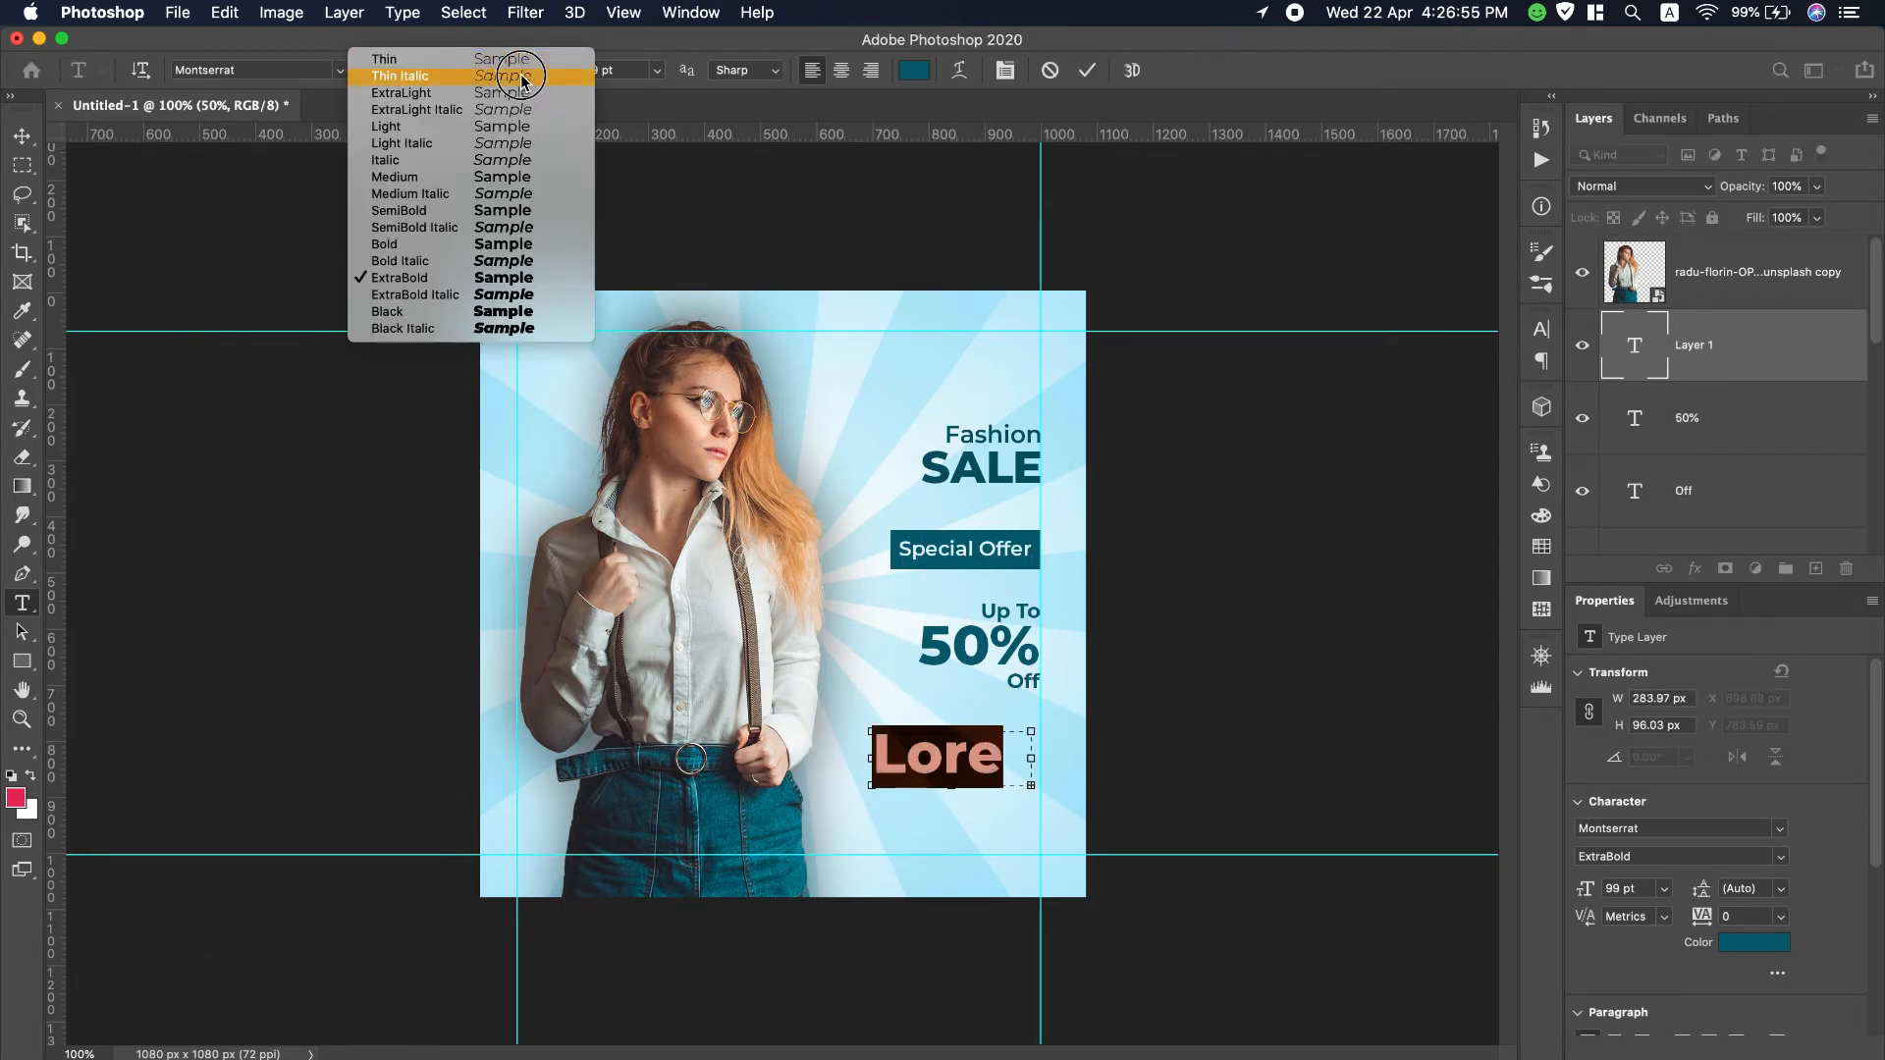
pyautogui.click(488, 132)
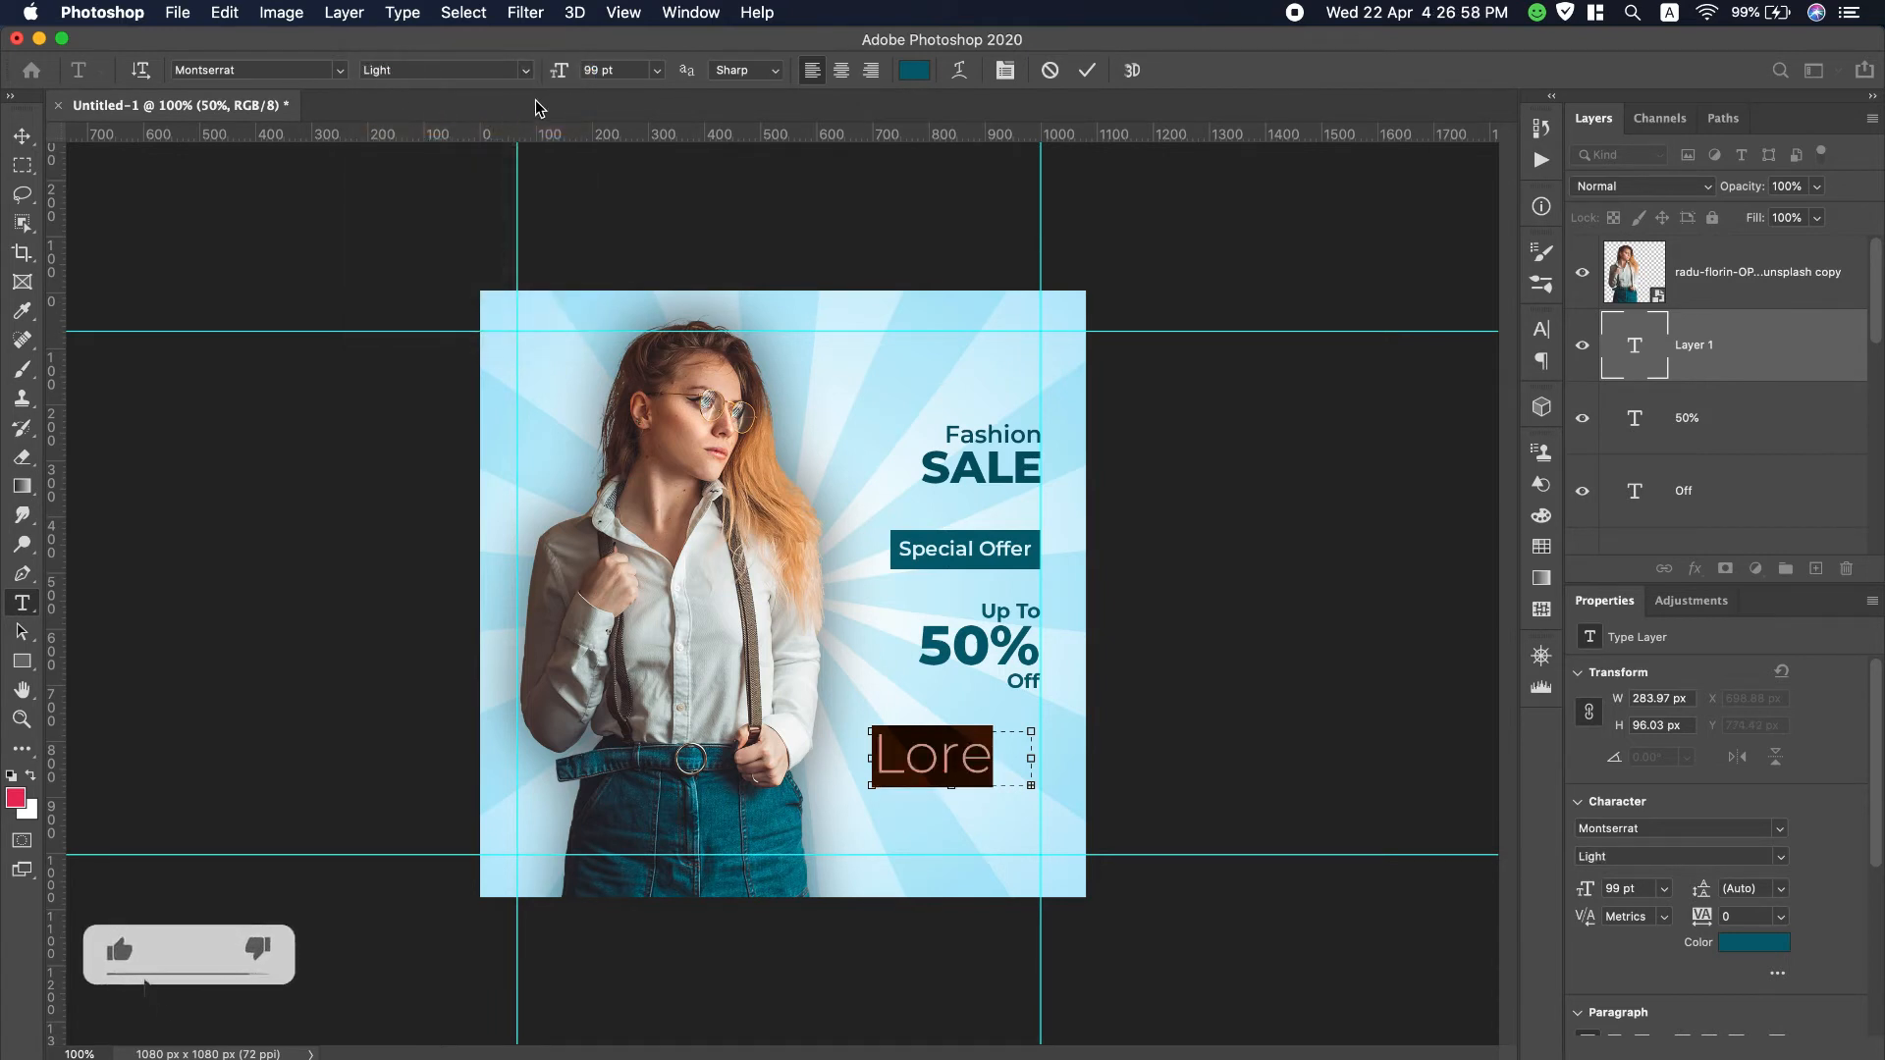
# Step: Reduce the placeholder text to 31 pt and widen its box leftward to about 360 px
pyautogui.moveTo(626, 75); pyautogui.dragTo(527, 49)
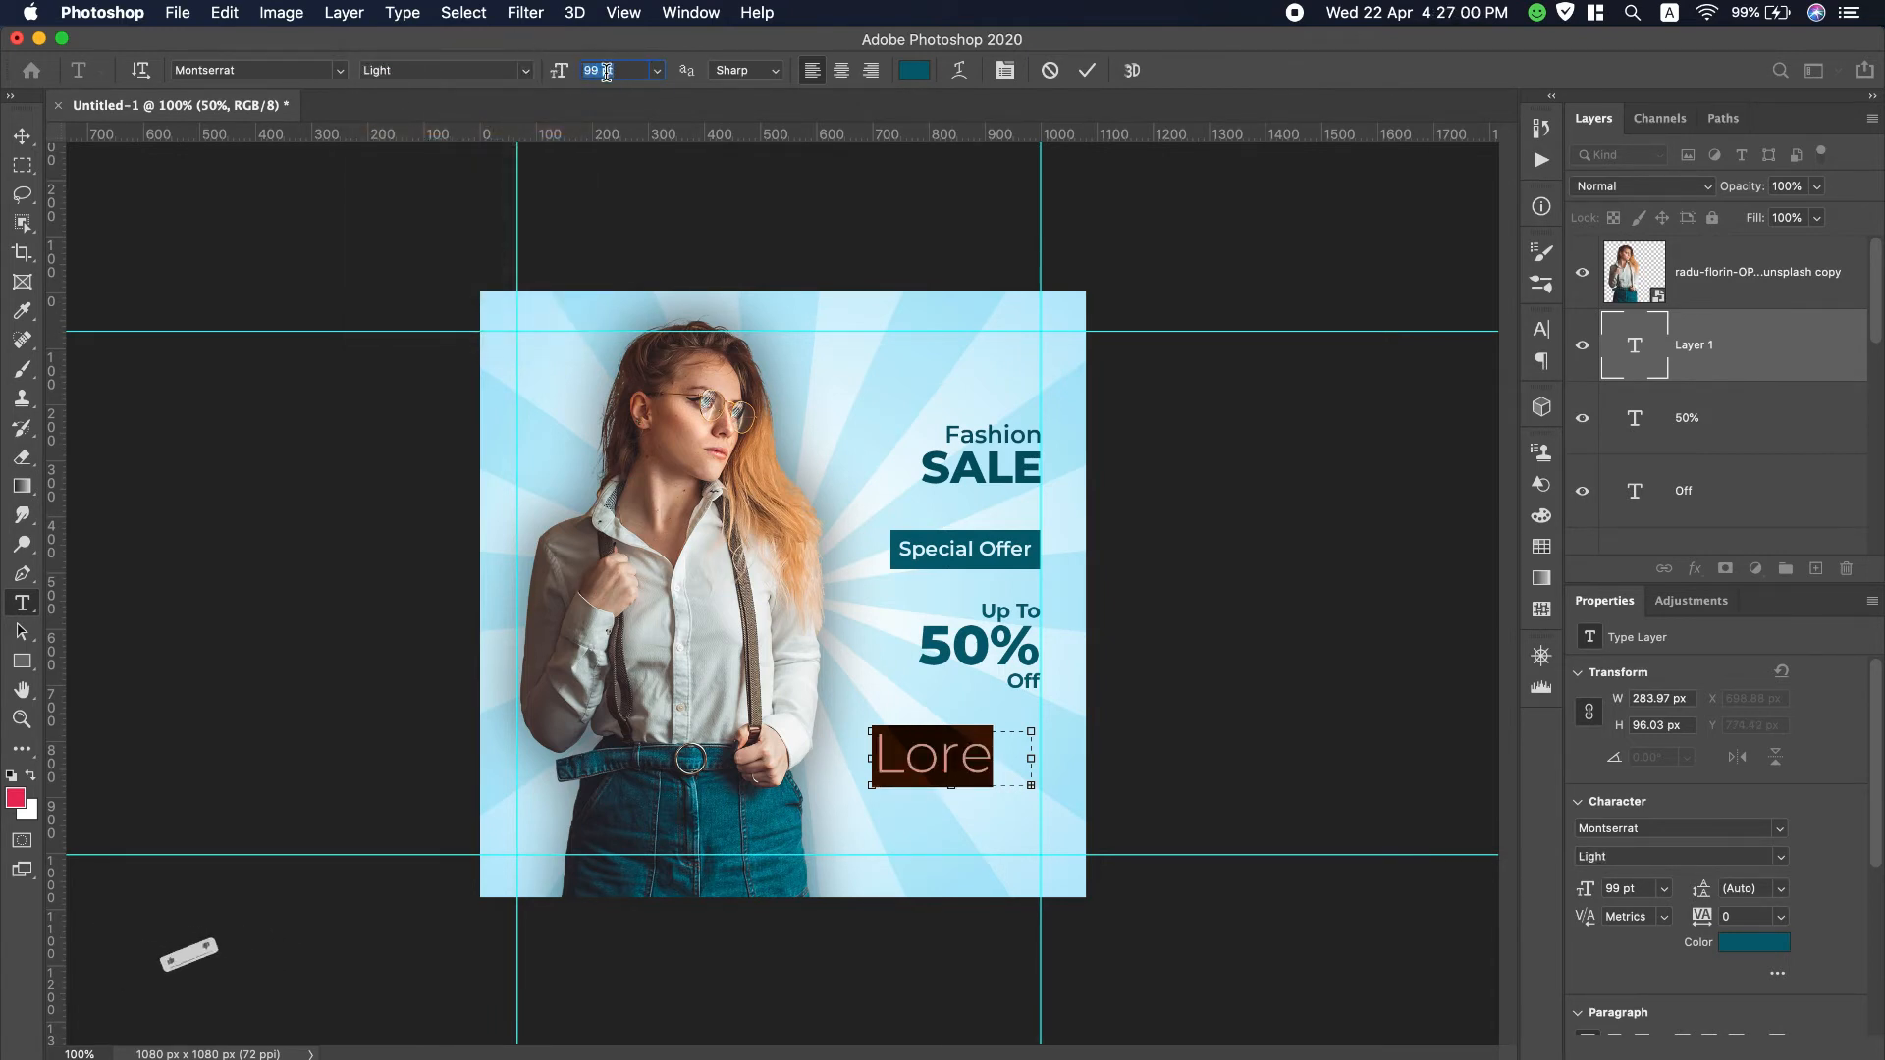
pyautogui.scroll(-4, 607, 71)
pyautogui.scroll(-20, 607, 72)
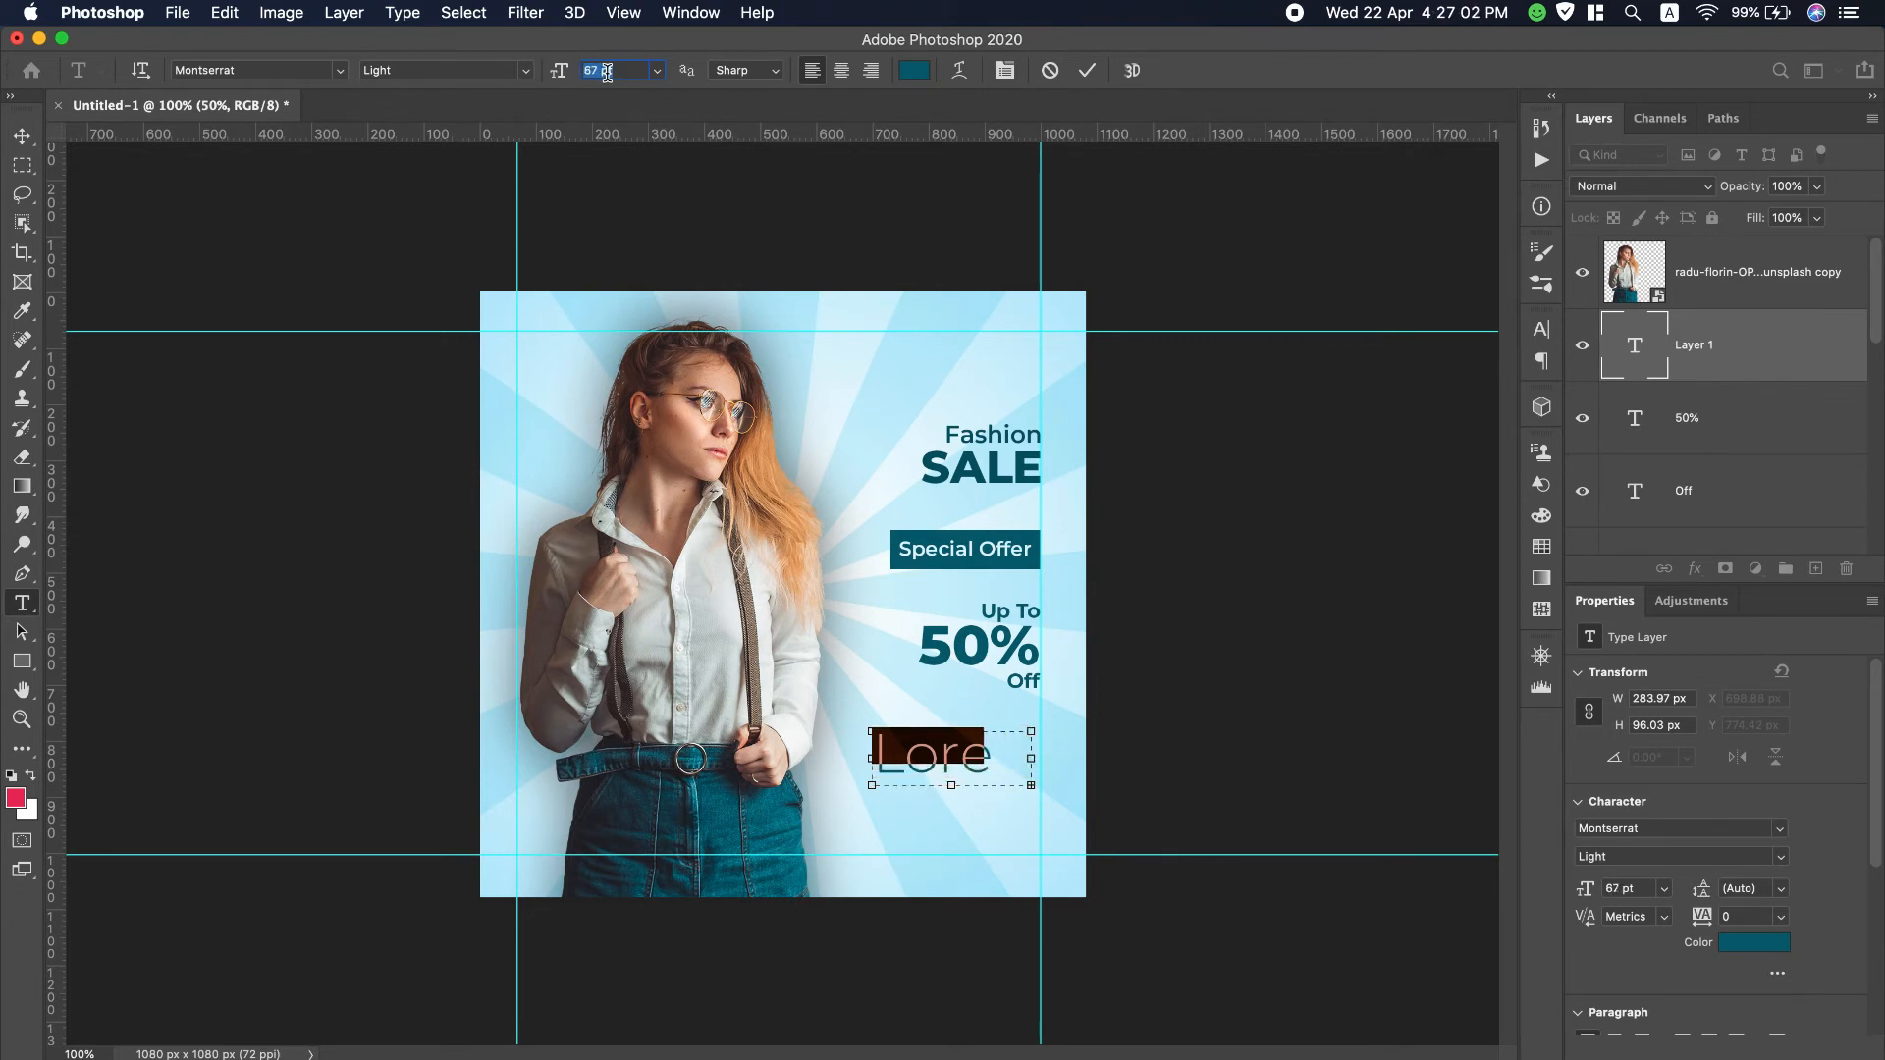
pyautogui.scroll(-13, 607, 72)
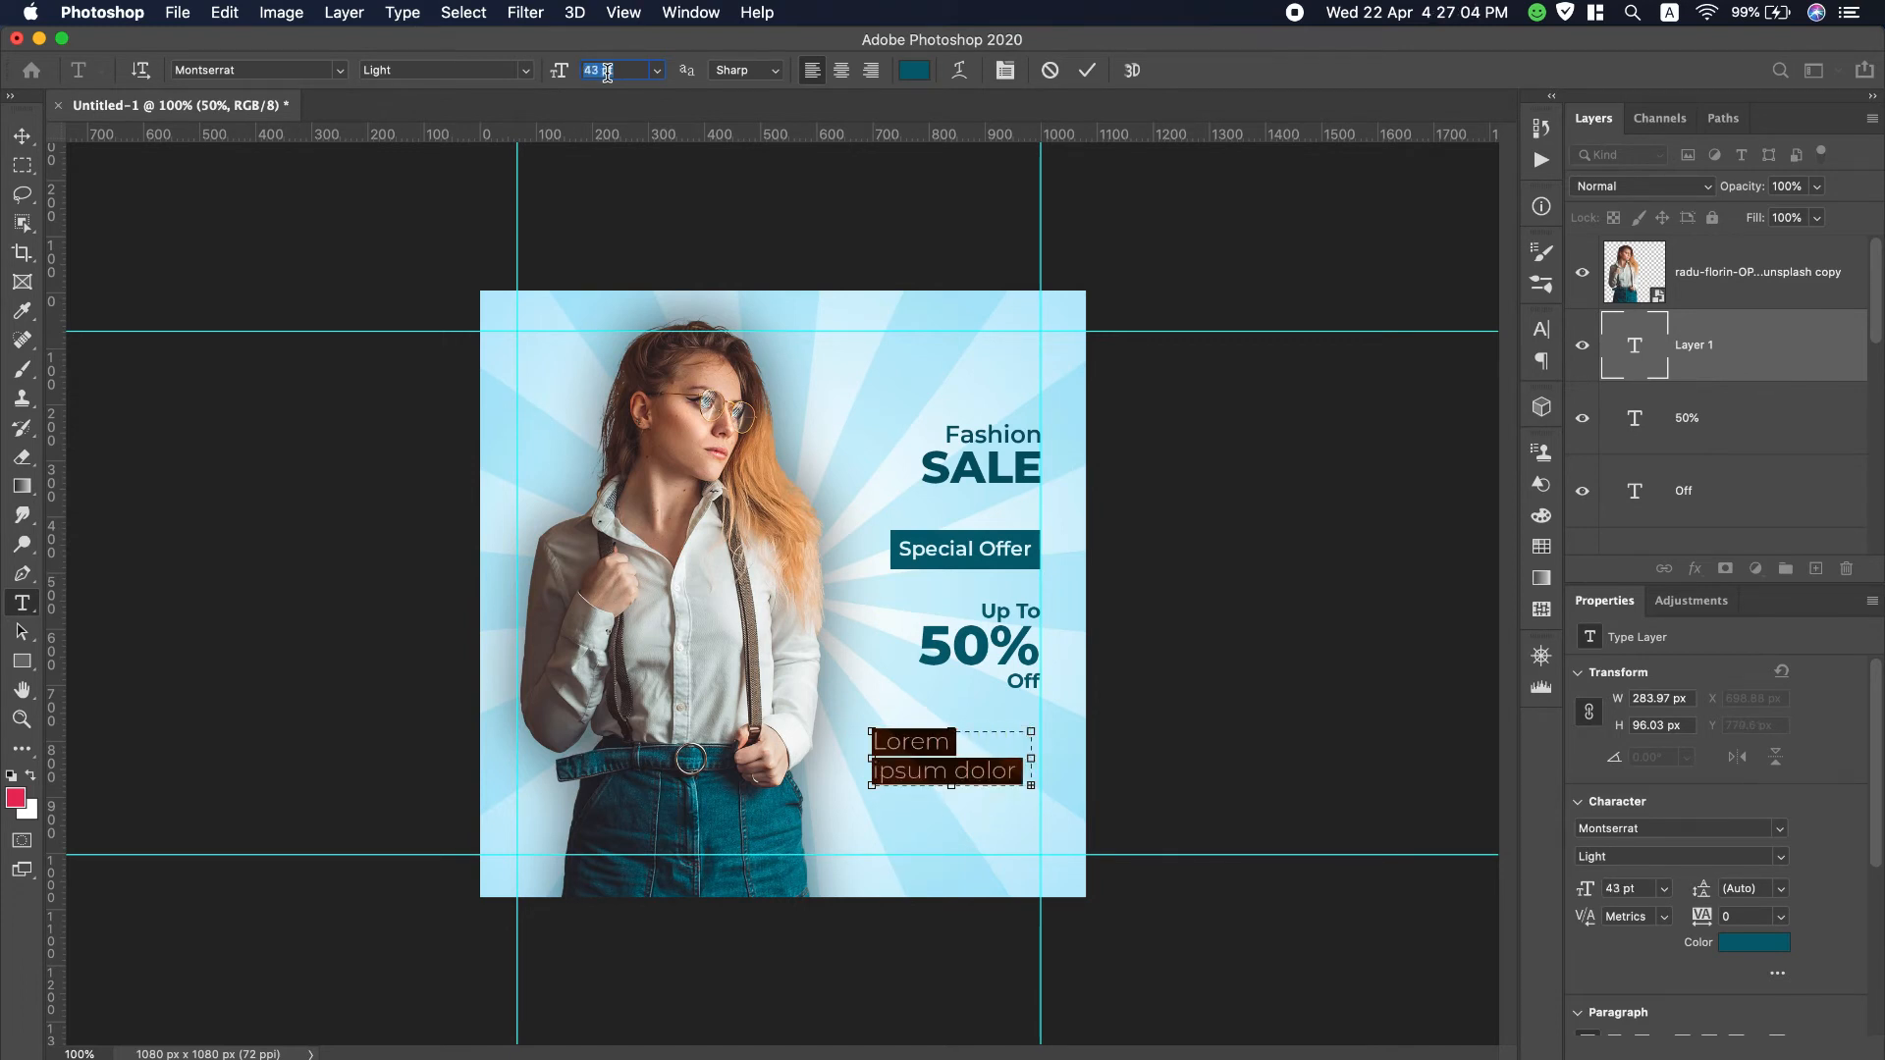
pyautogui.scroll(-8, 607, 72)
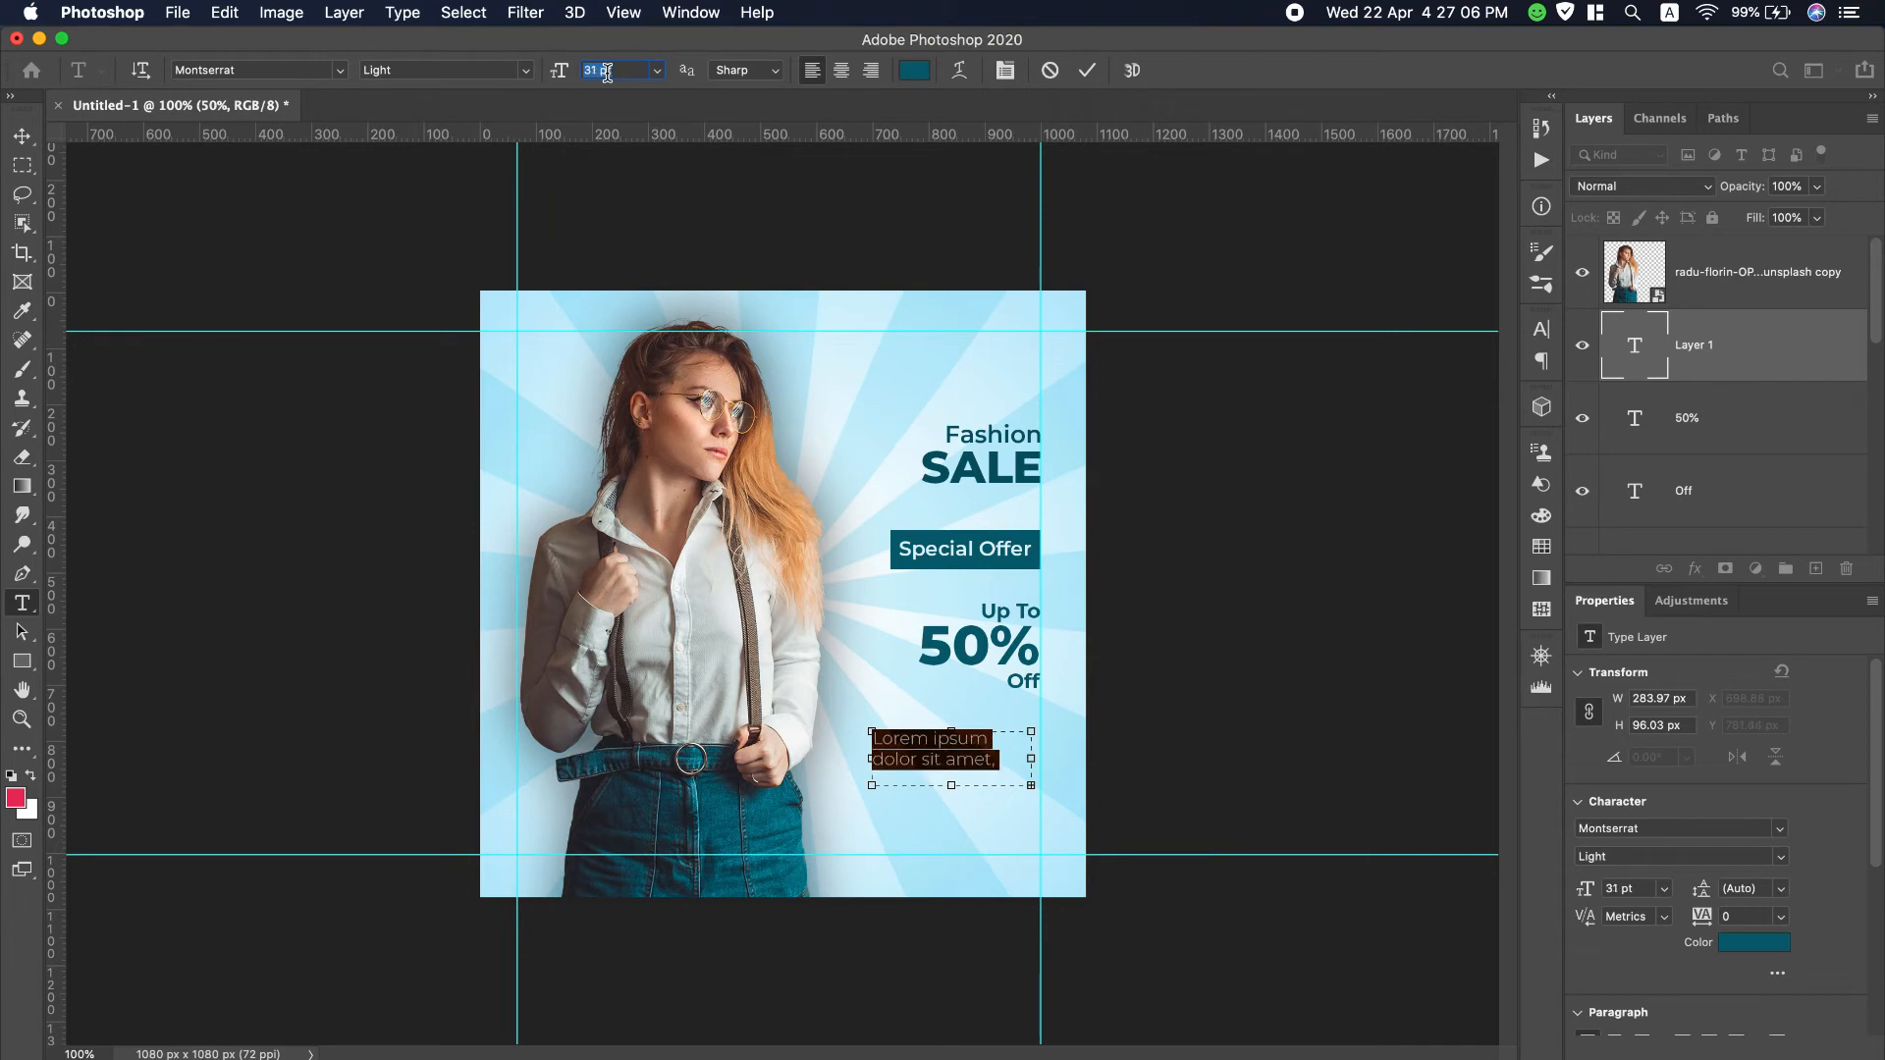
pyautogui.moveTo(877, 757); pyautogui.dragTo(827, 748)
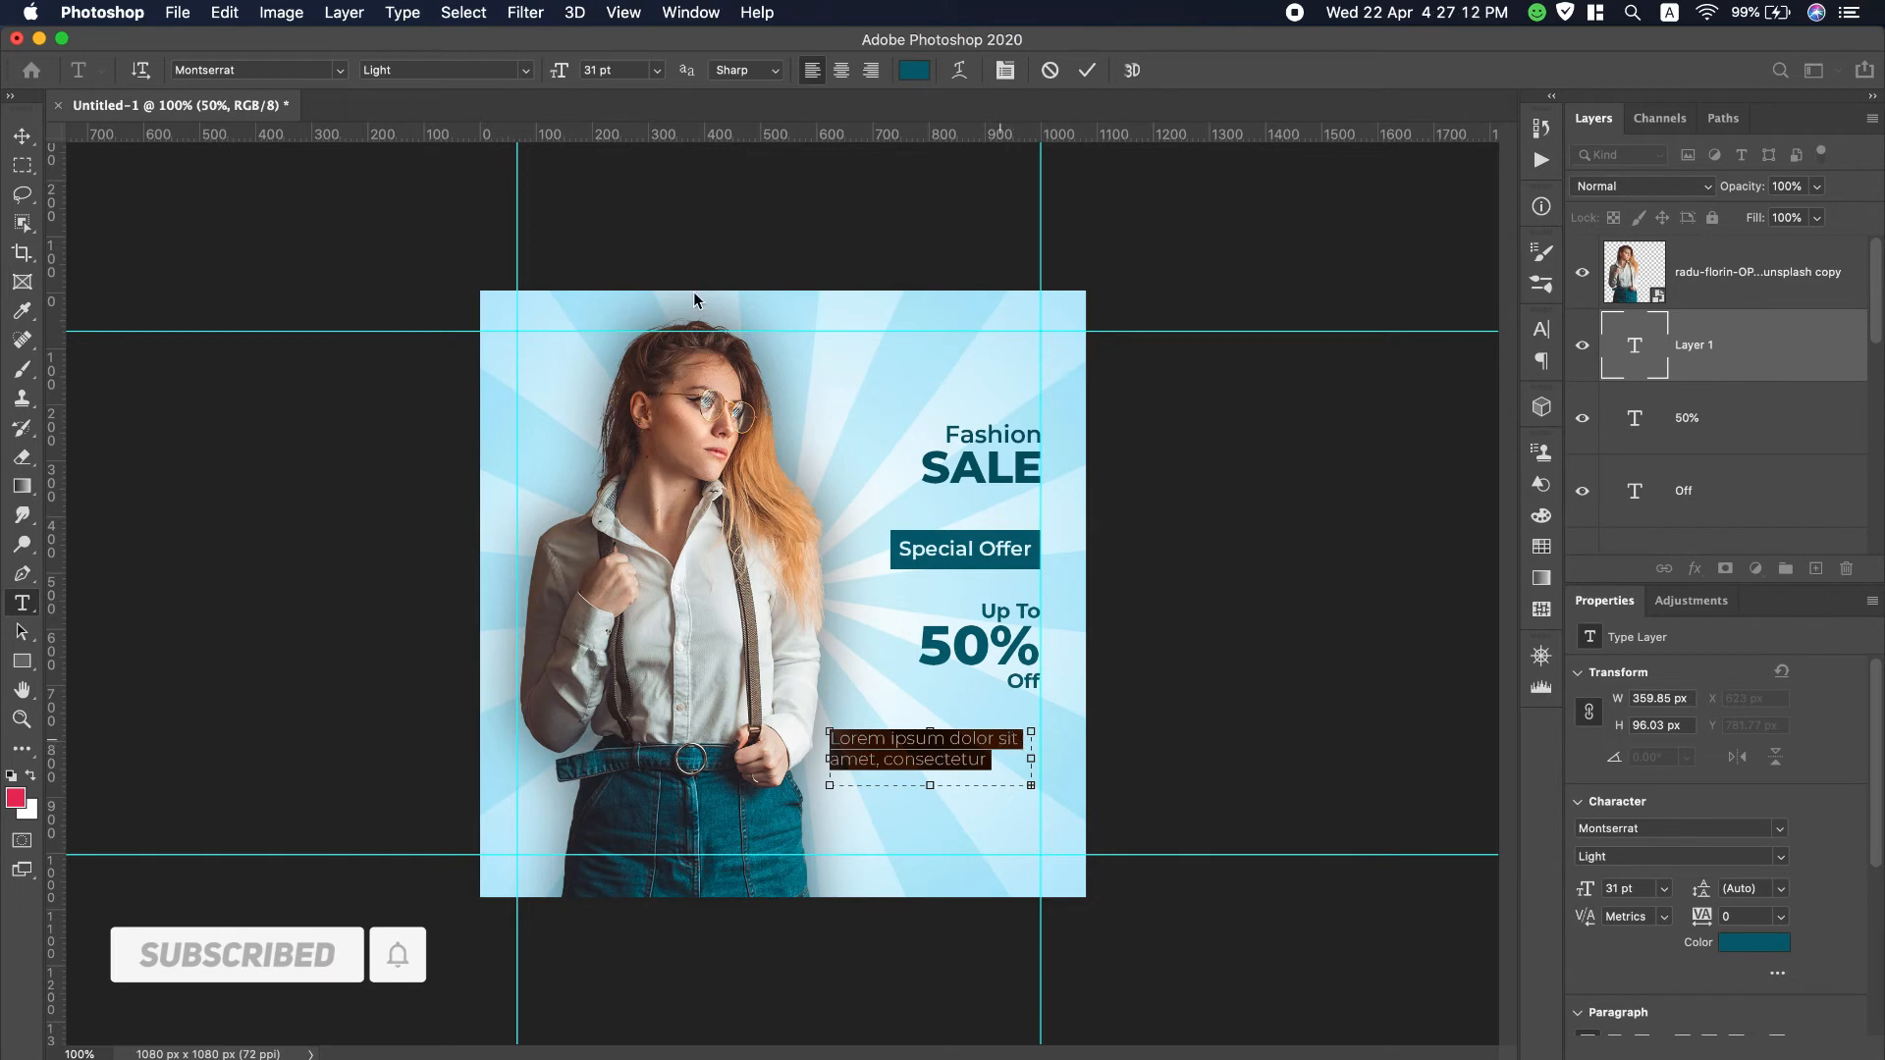
# Step: Set the placeholder paragraph's font size to 24 pt
pyautogui.click(604, 70)
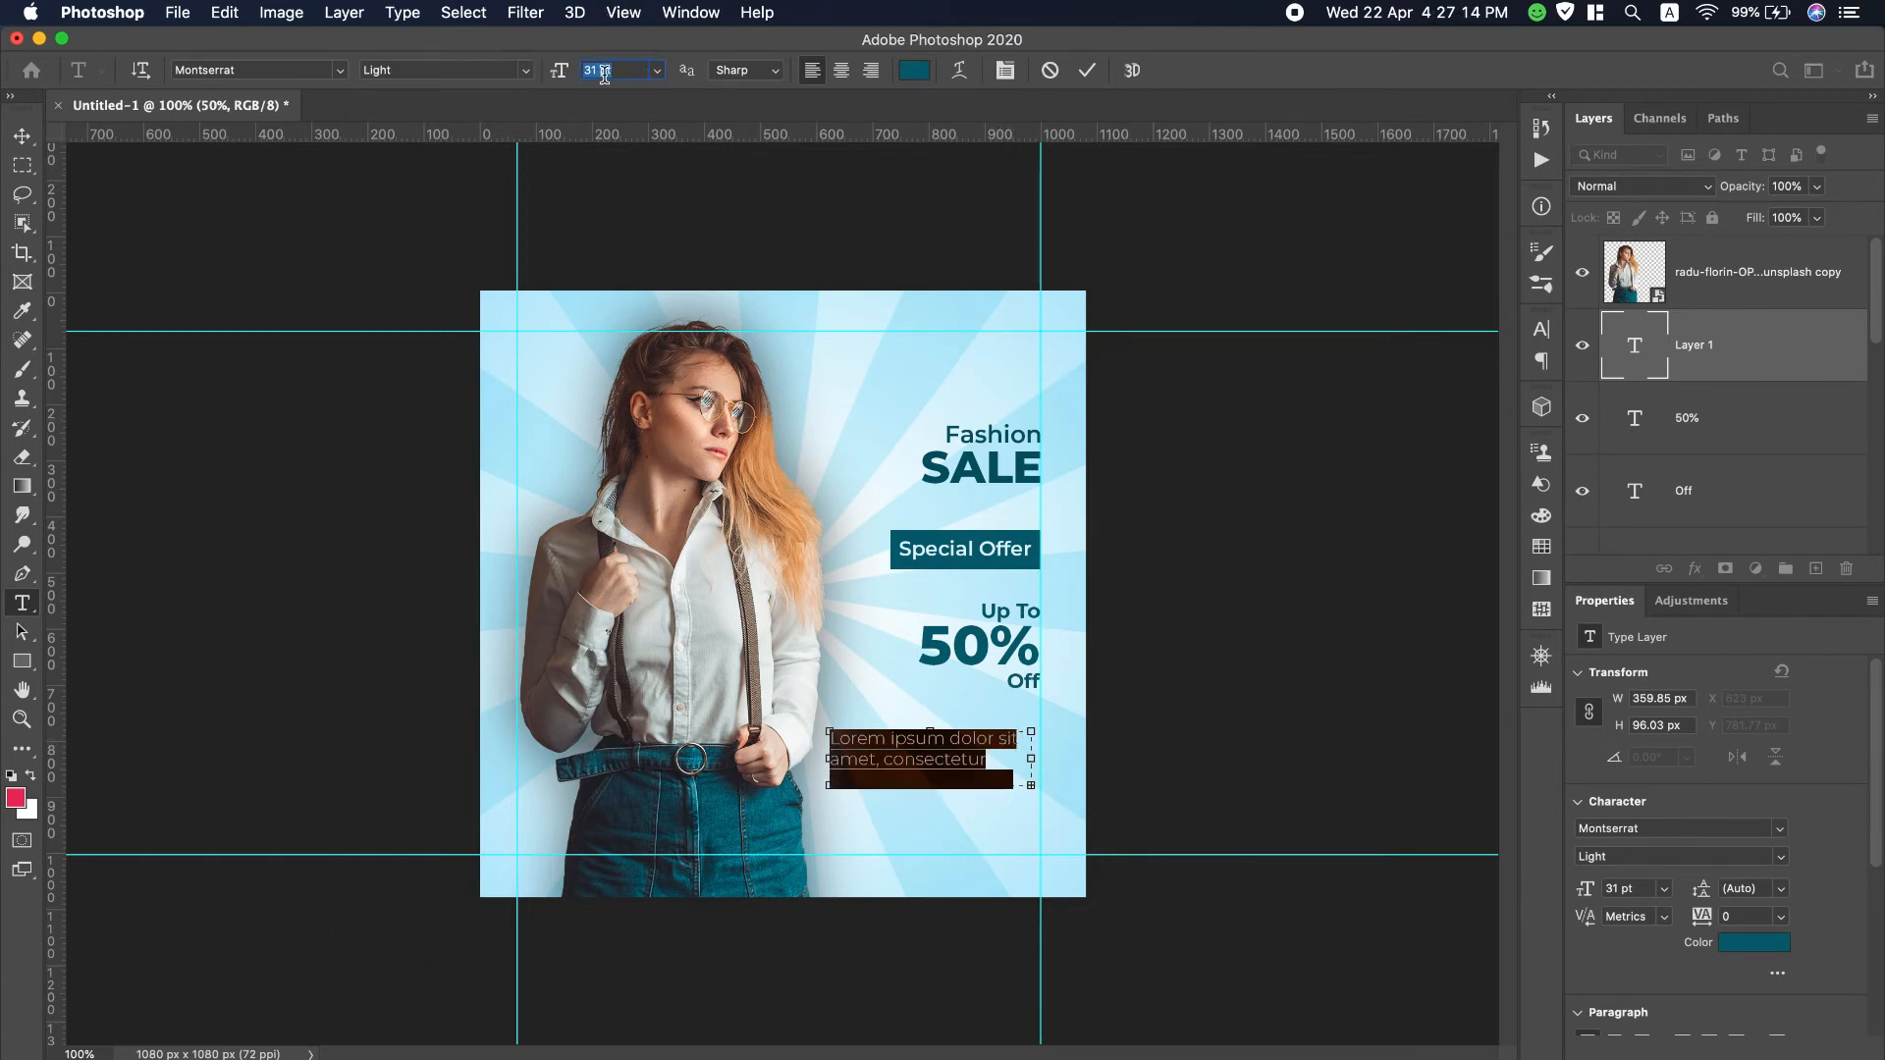
pyautogui.press('Down')
pyautogui.press('Down')
pyautogui.press('Down')
pyautogui.press('Down')
pyautogui.press('Down')
pyautogui.press('Down')
pyautogui.press('Down')
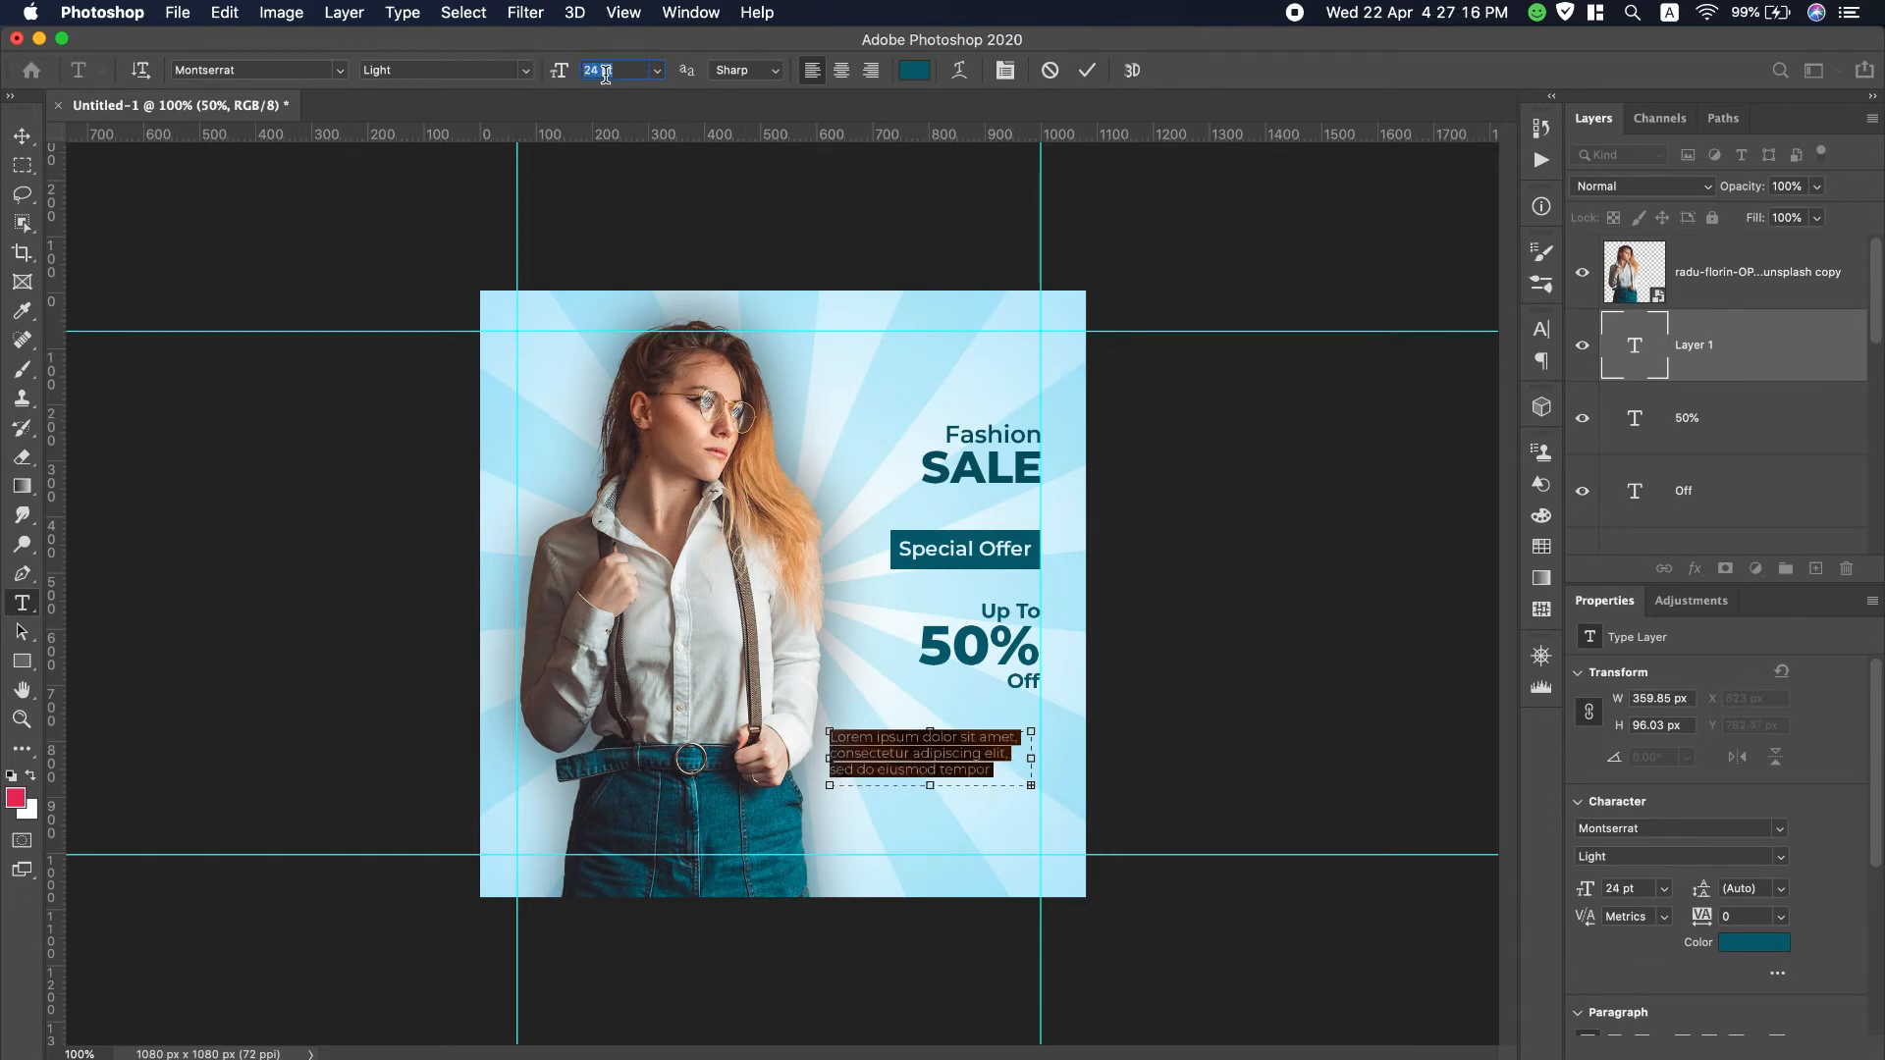
# Step: Right-align the placeholder paragraph and move it against the right margin guide under "Off"
pyautogui.click(871, 71)
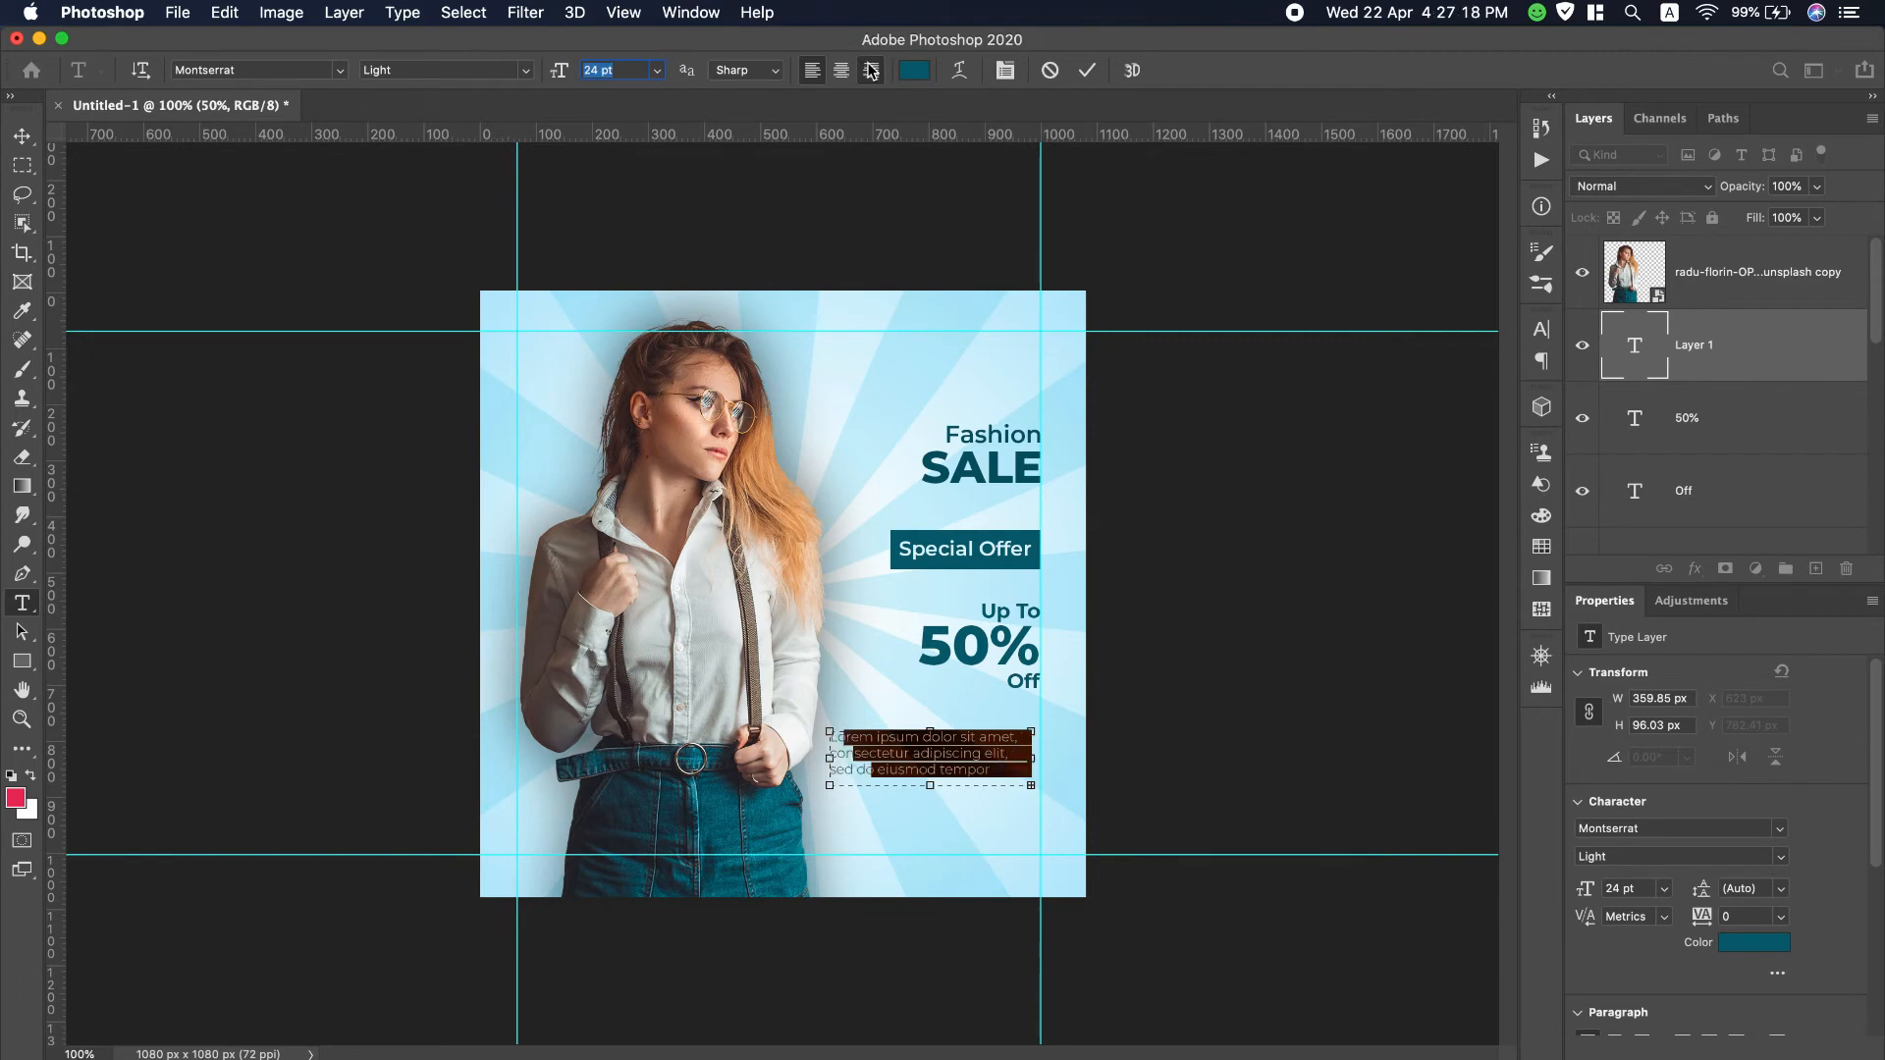
pyautogui.click(25, 136)
pyautogui.moveTo(979, 743); pyautogui.dragTo(988, 735)
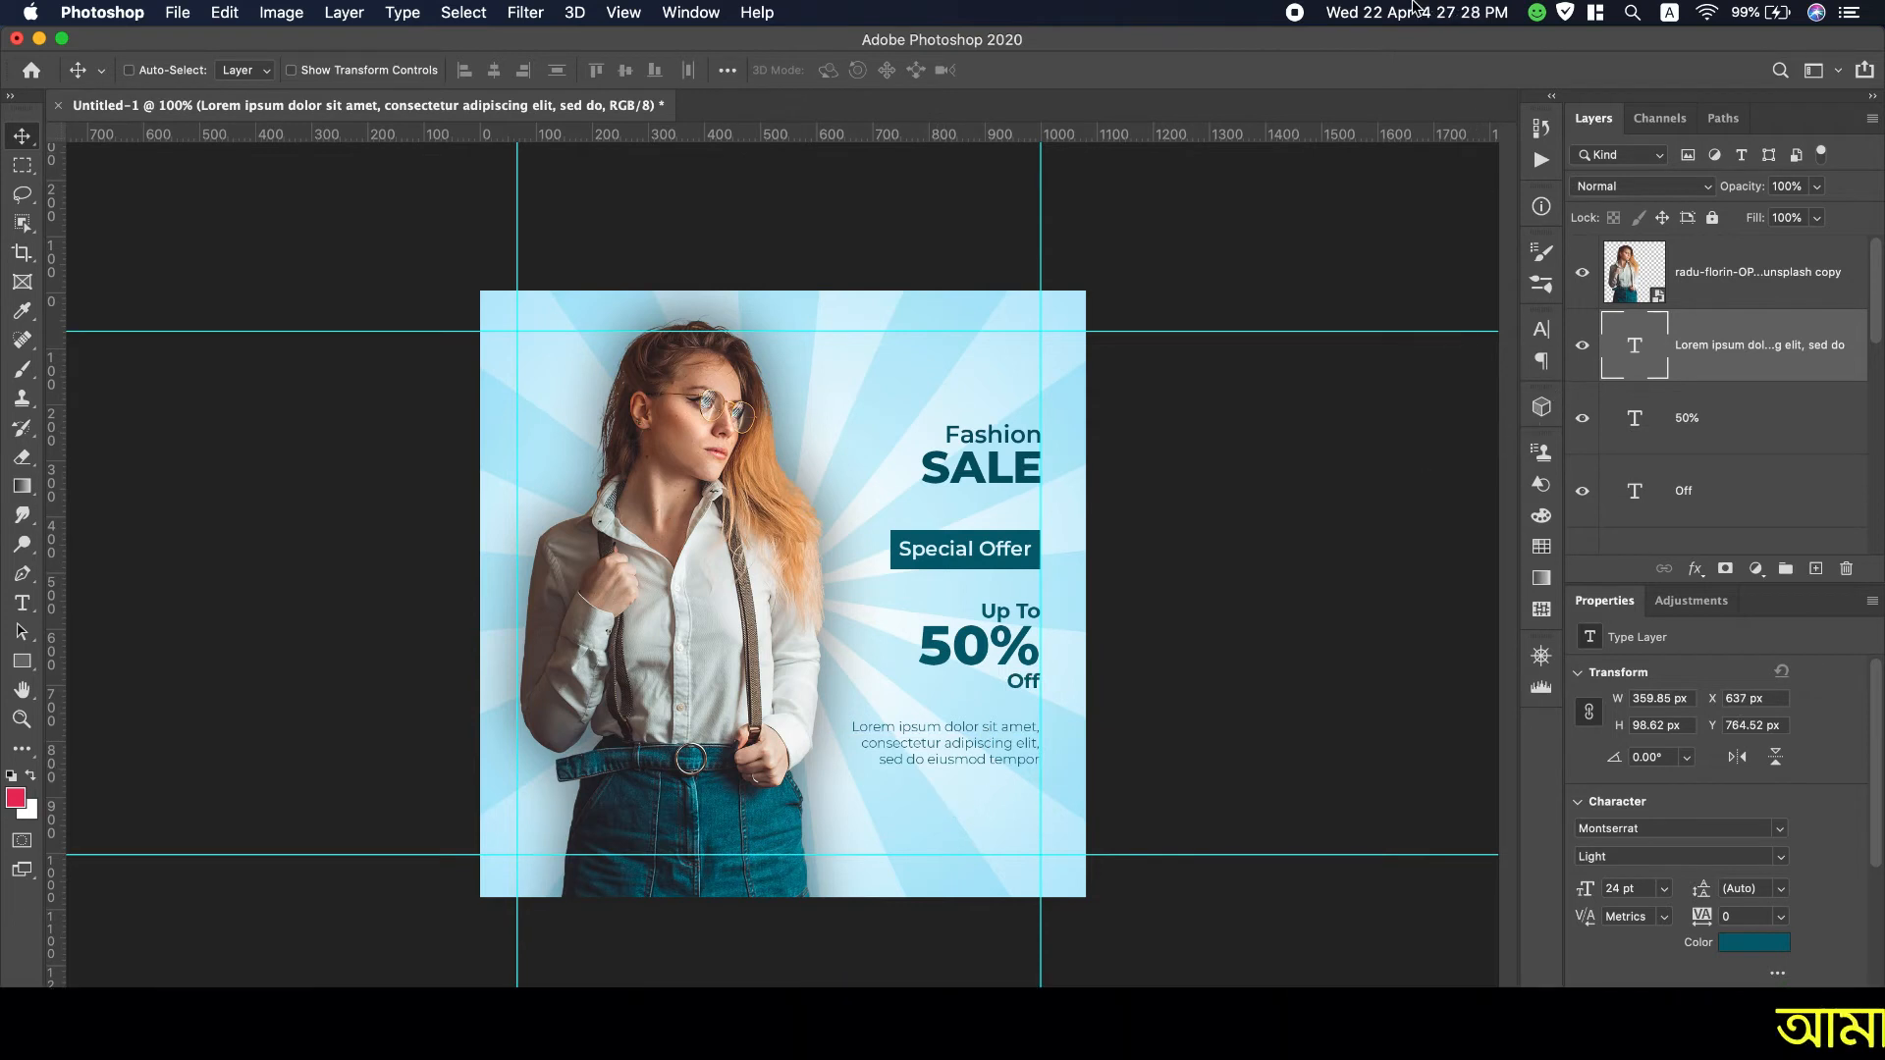
# Step: Copy the "Shop Now" wording from the notes and return to the design
pyautogui.scroll(-2, 1414, 3)
pyautogui.moveTo(1039, 302); pyautogui.dragTo(941, 303)
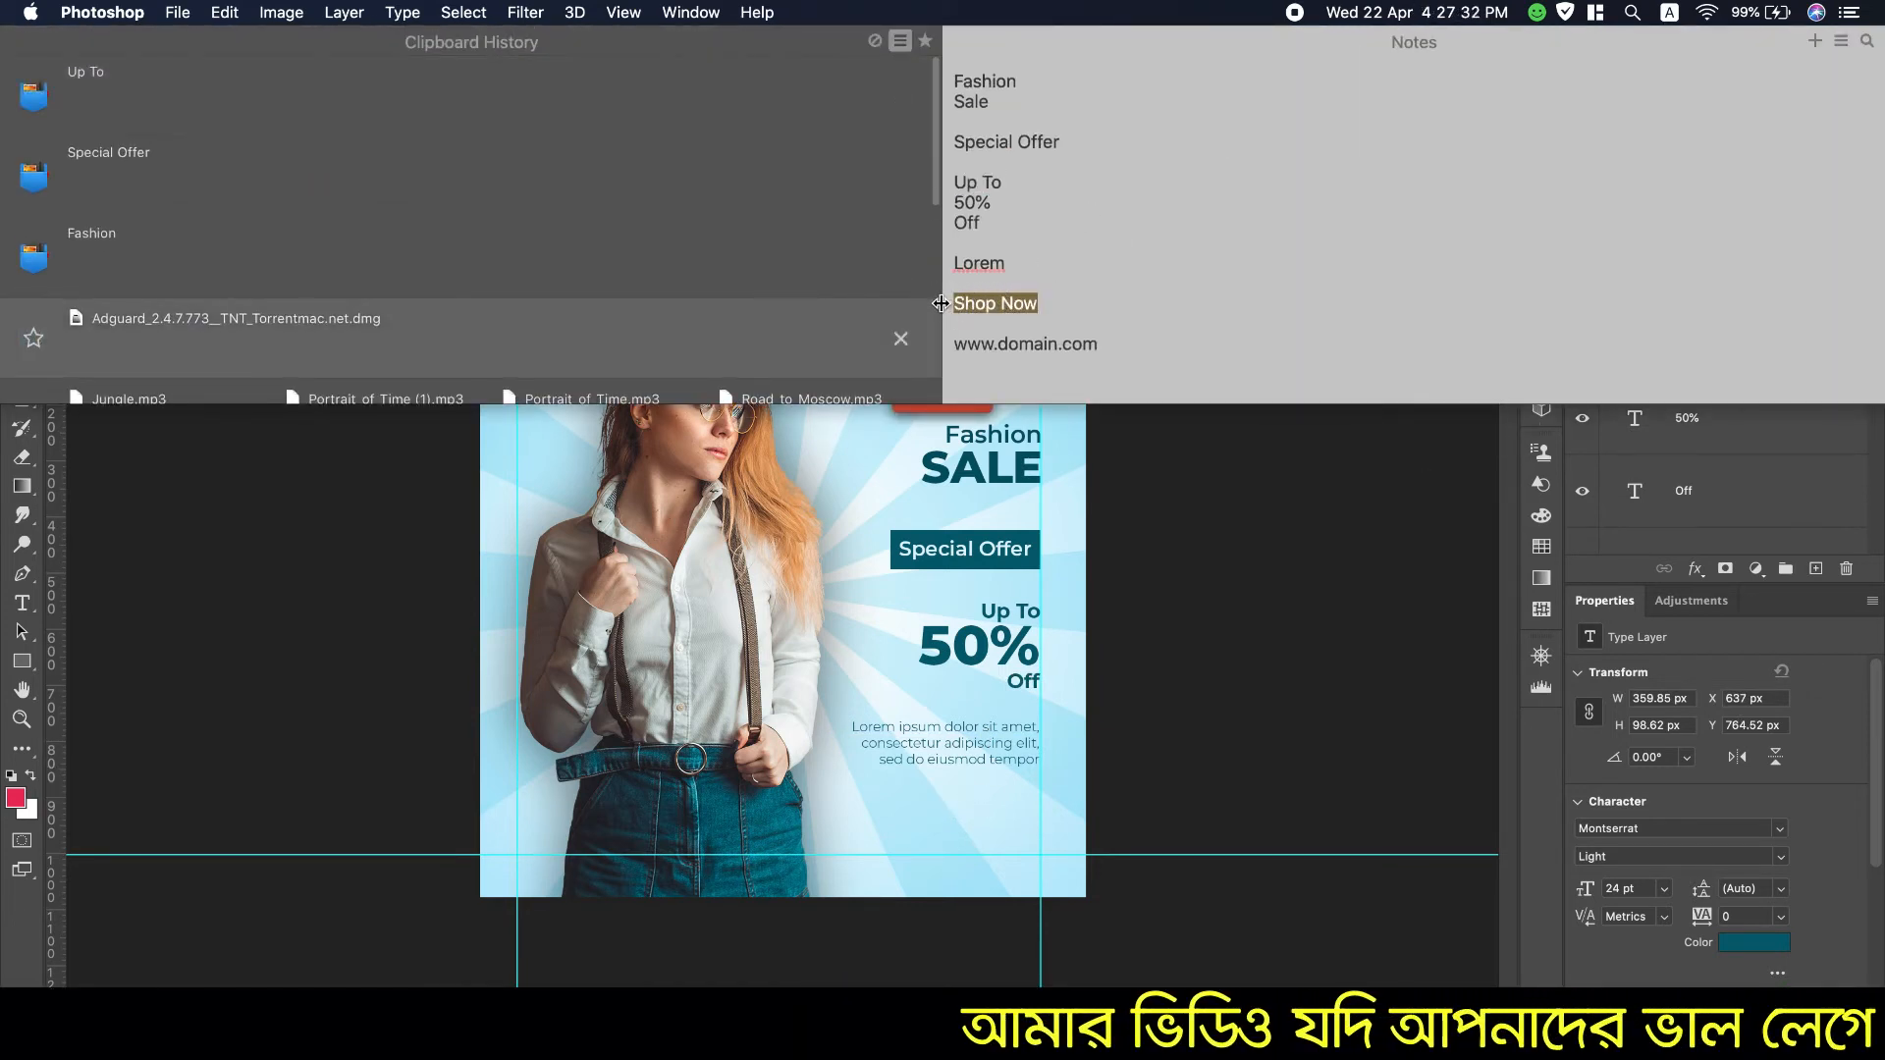
pyautogui.press('super+c')
pyautogui.click(318, 620)
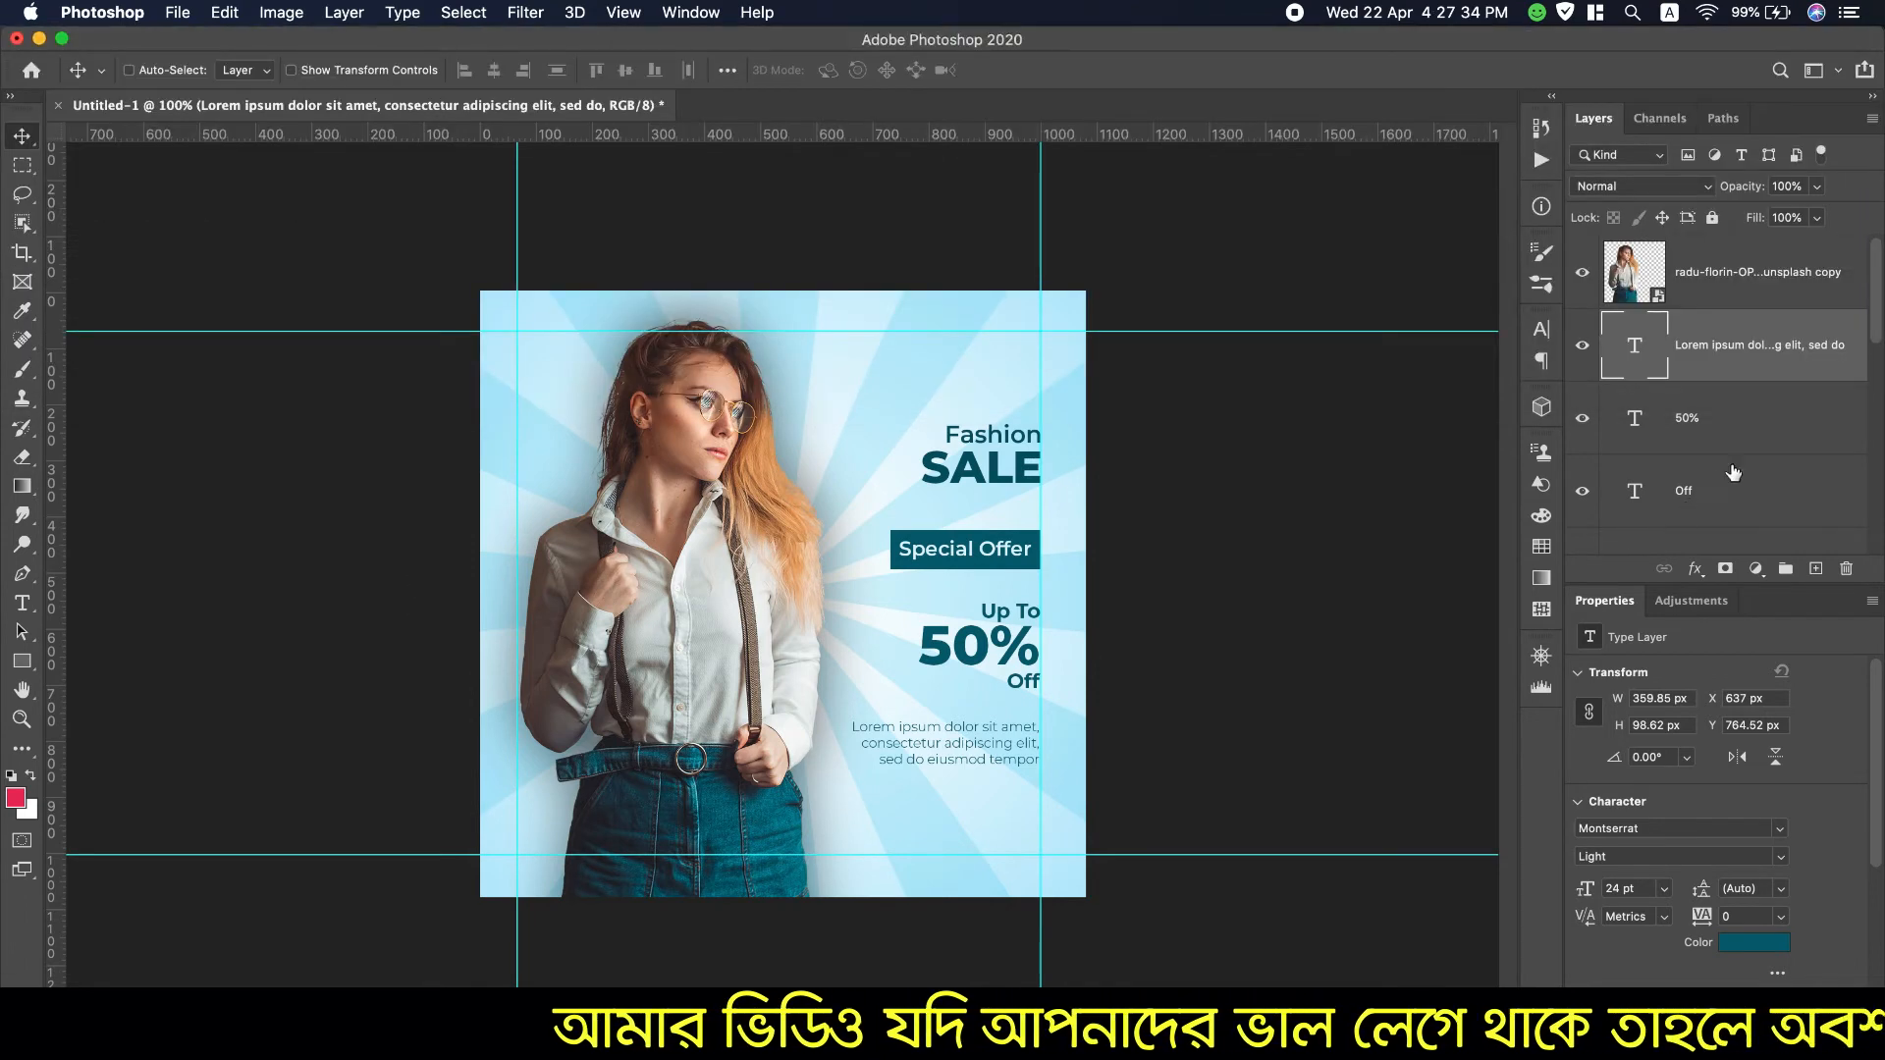
# Step: Duplicate the teal rectangle behind "Special Offer" and place the copy below the placeholder paragraph
pyautogui.scroll(-5, 1733, 473)
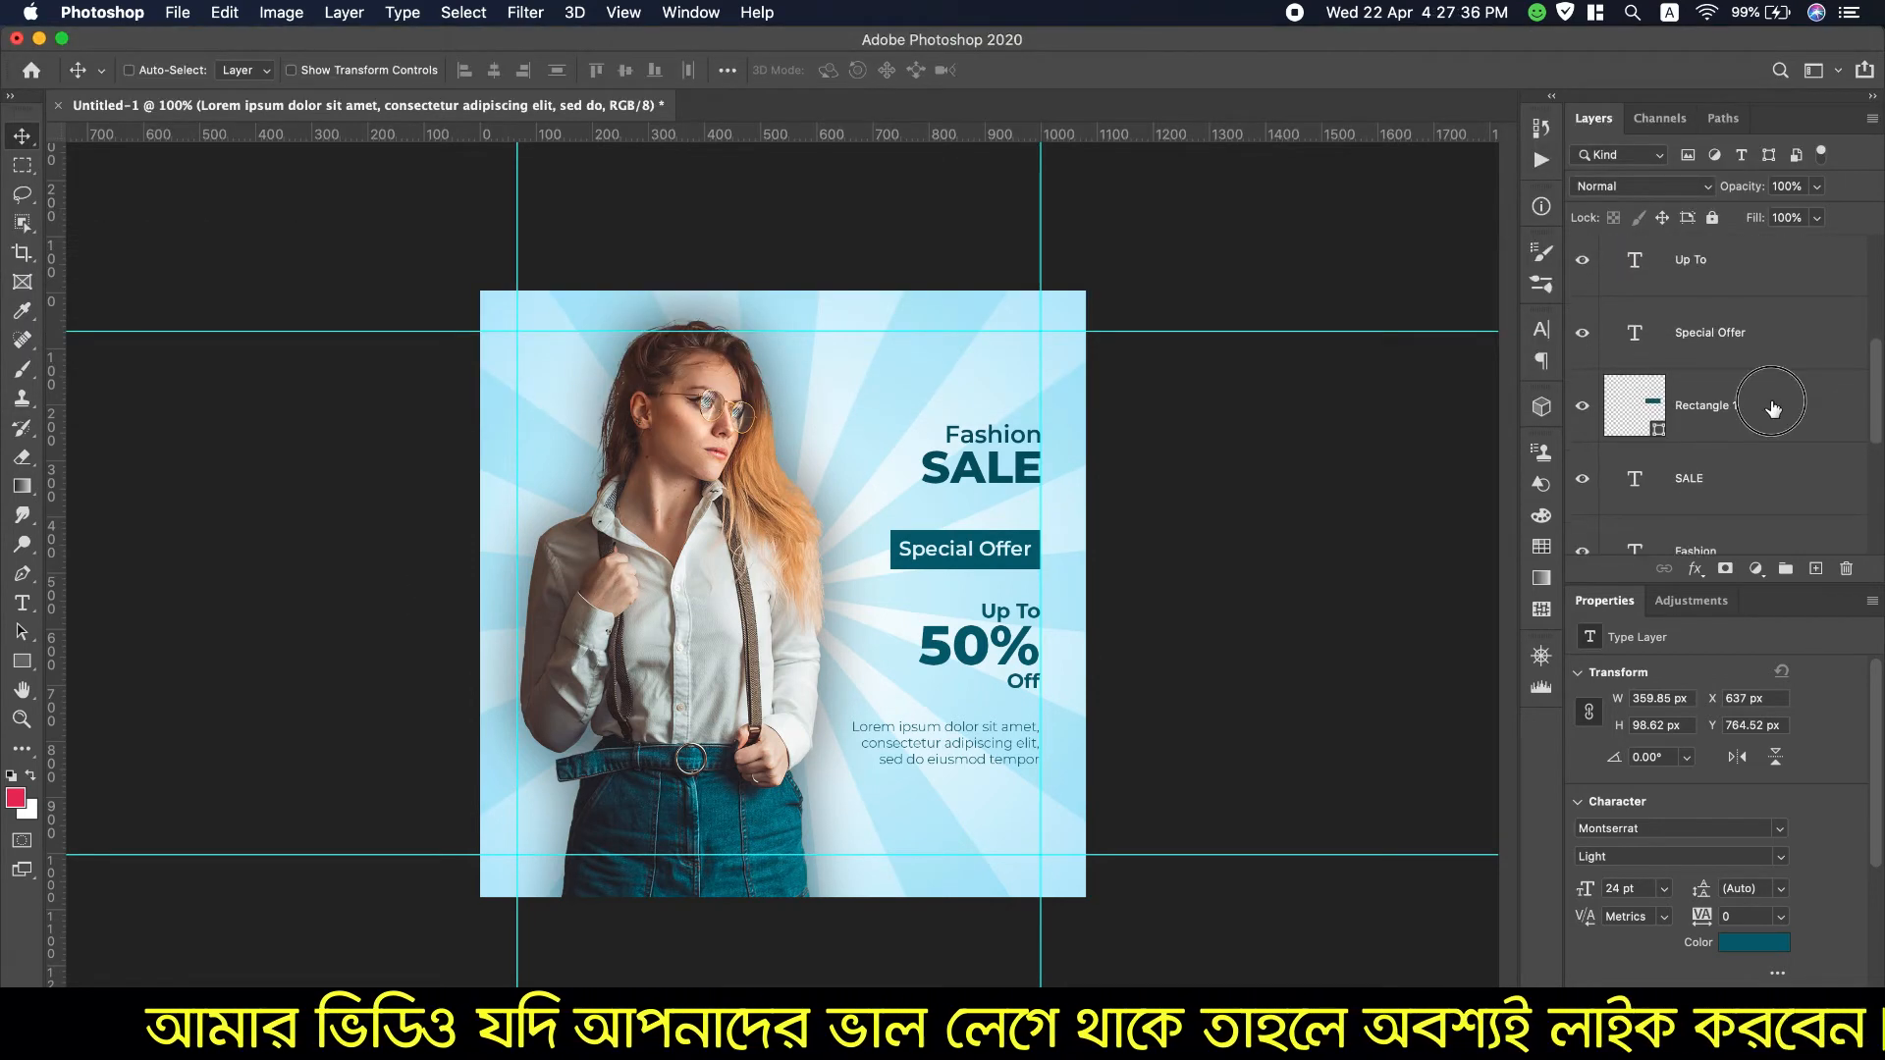
pyautogui.click(1772, 409)
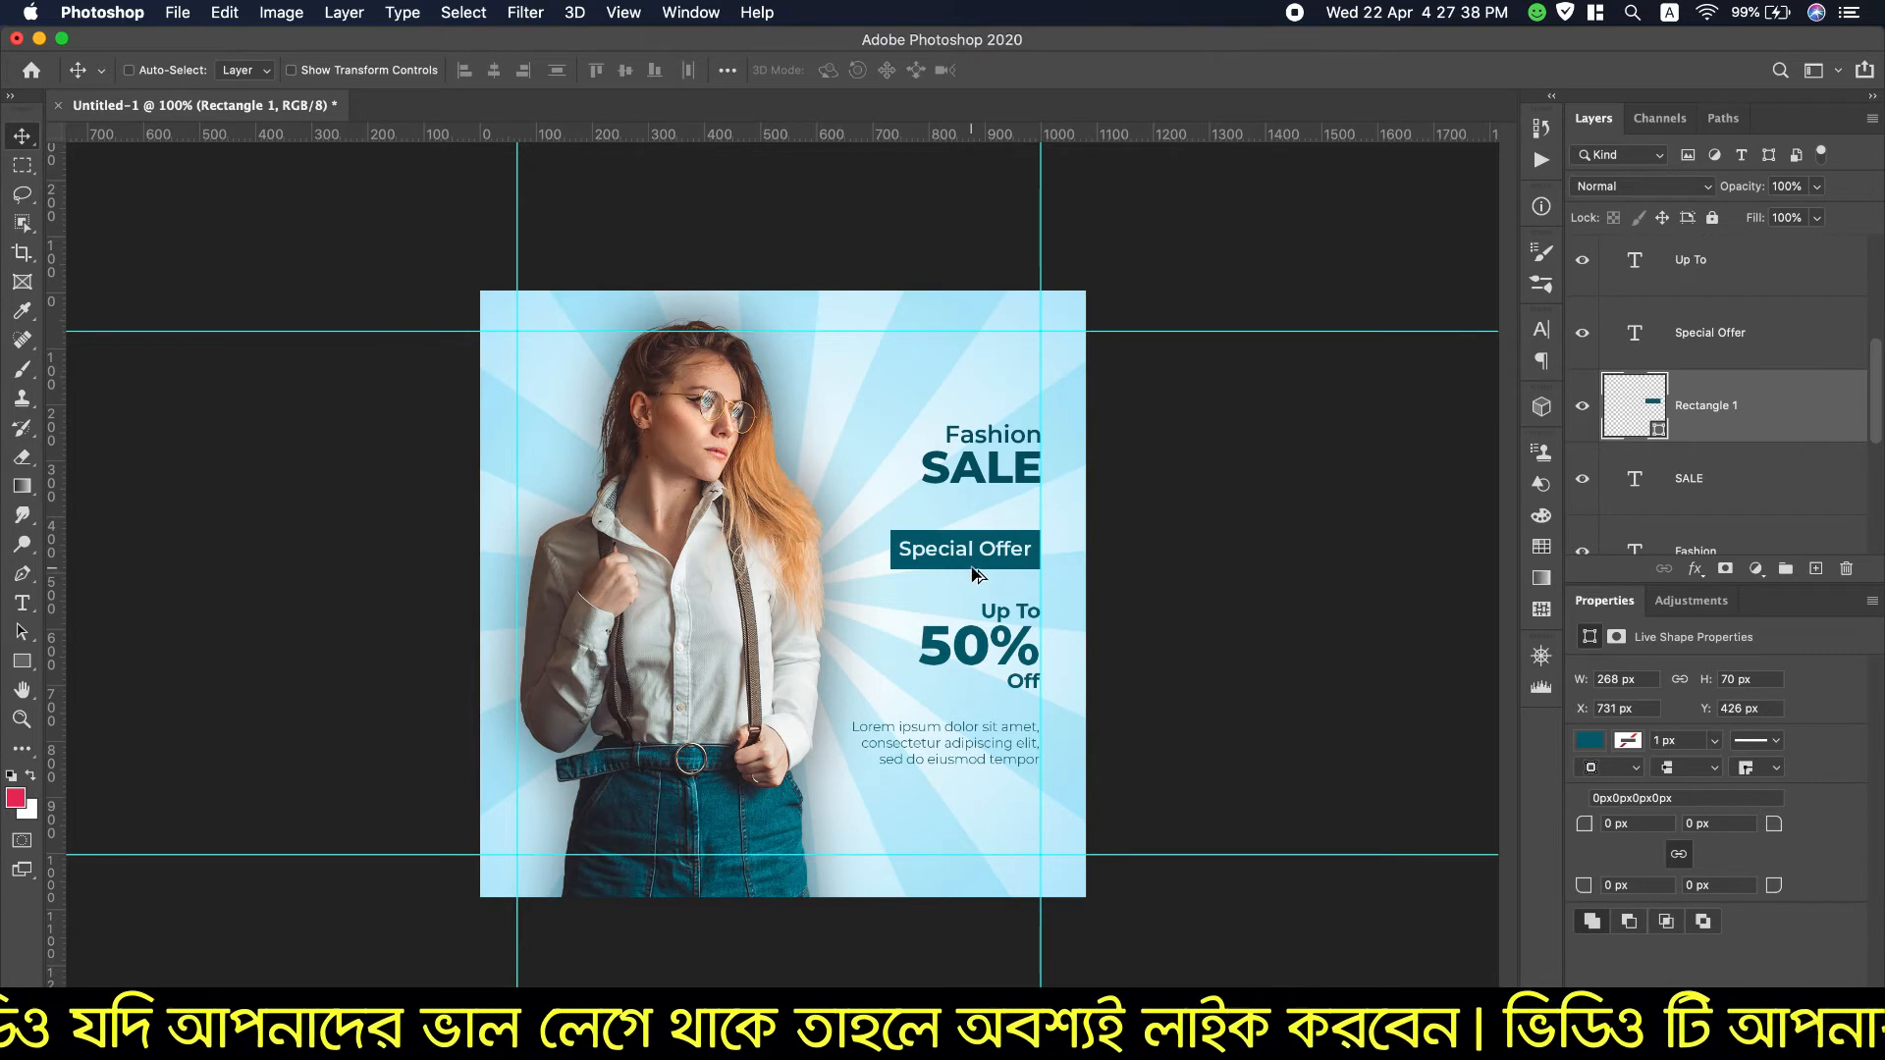
pyautogui.moveTo(975, 572); pyautogui.dragTo(970, 827)
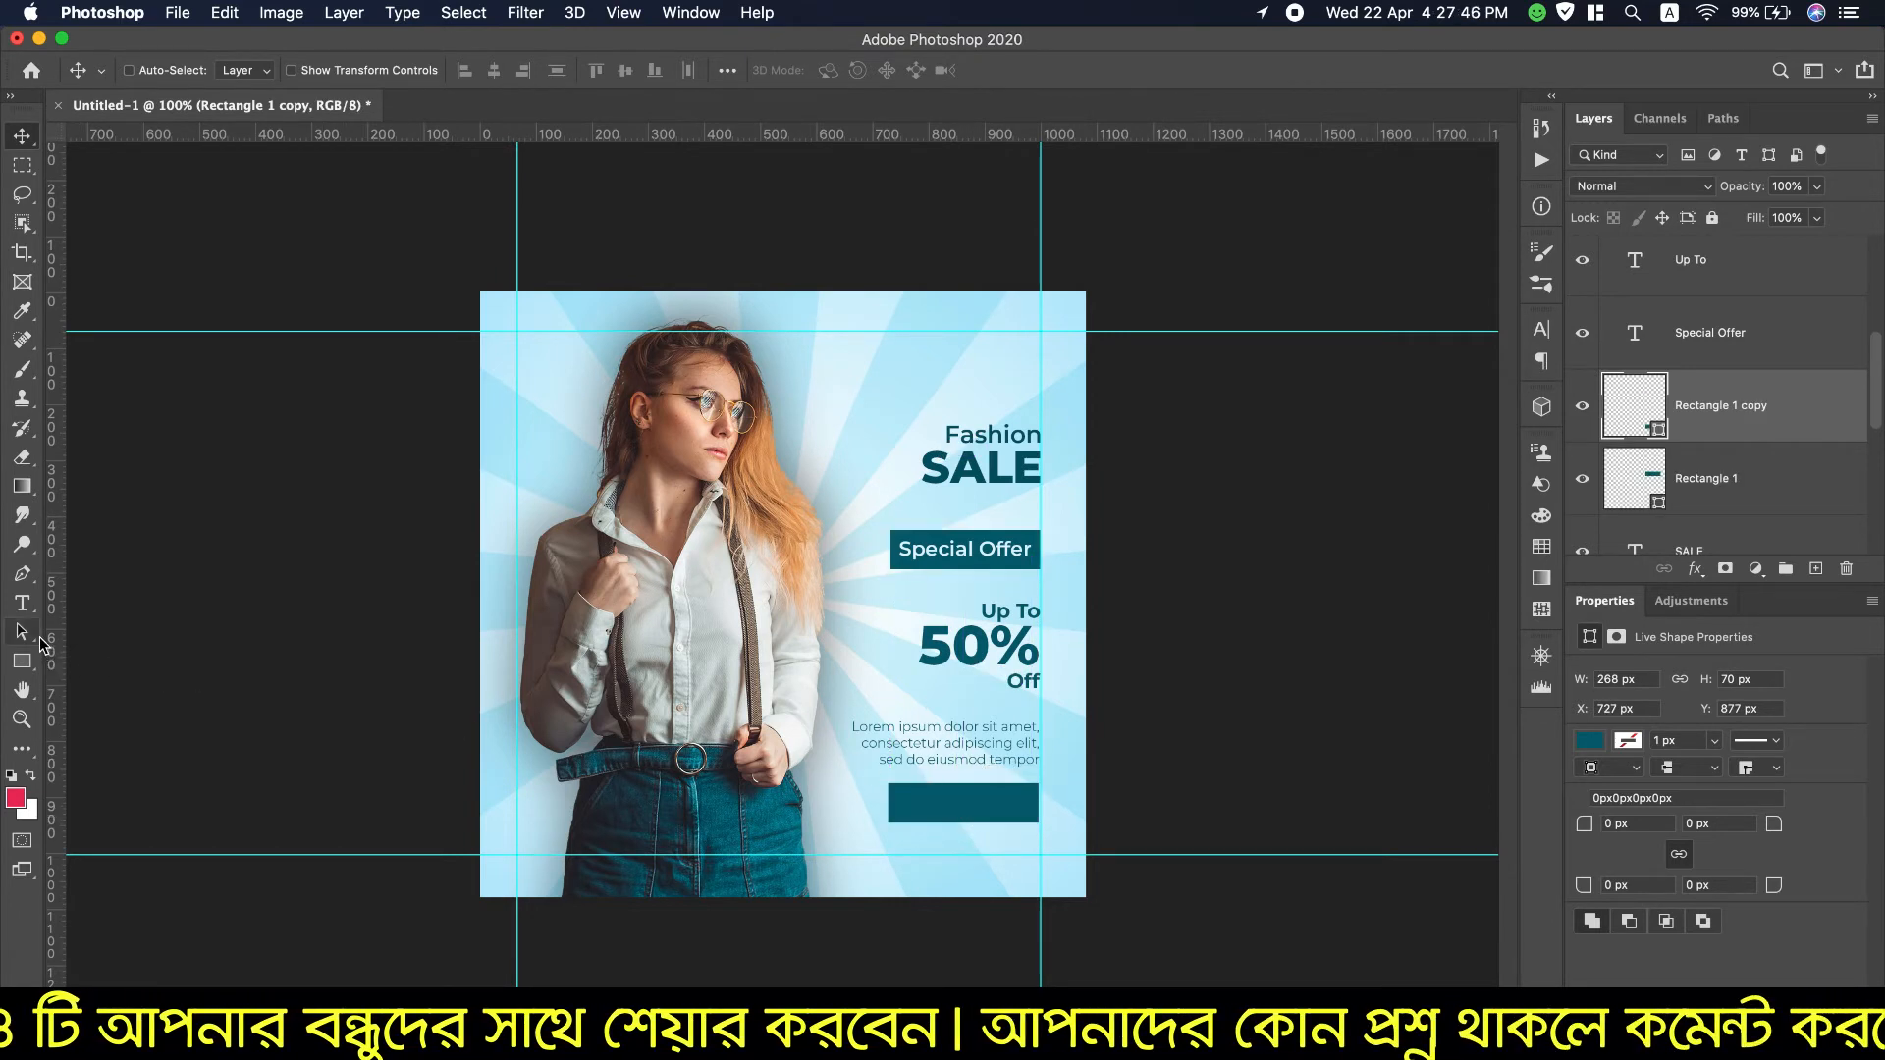
# Step: Add a "Shop Now" text and position it over the lower teal rectangle
pyautogui.click(22, 603)
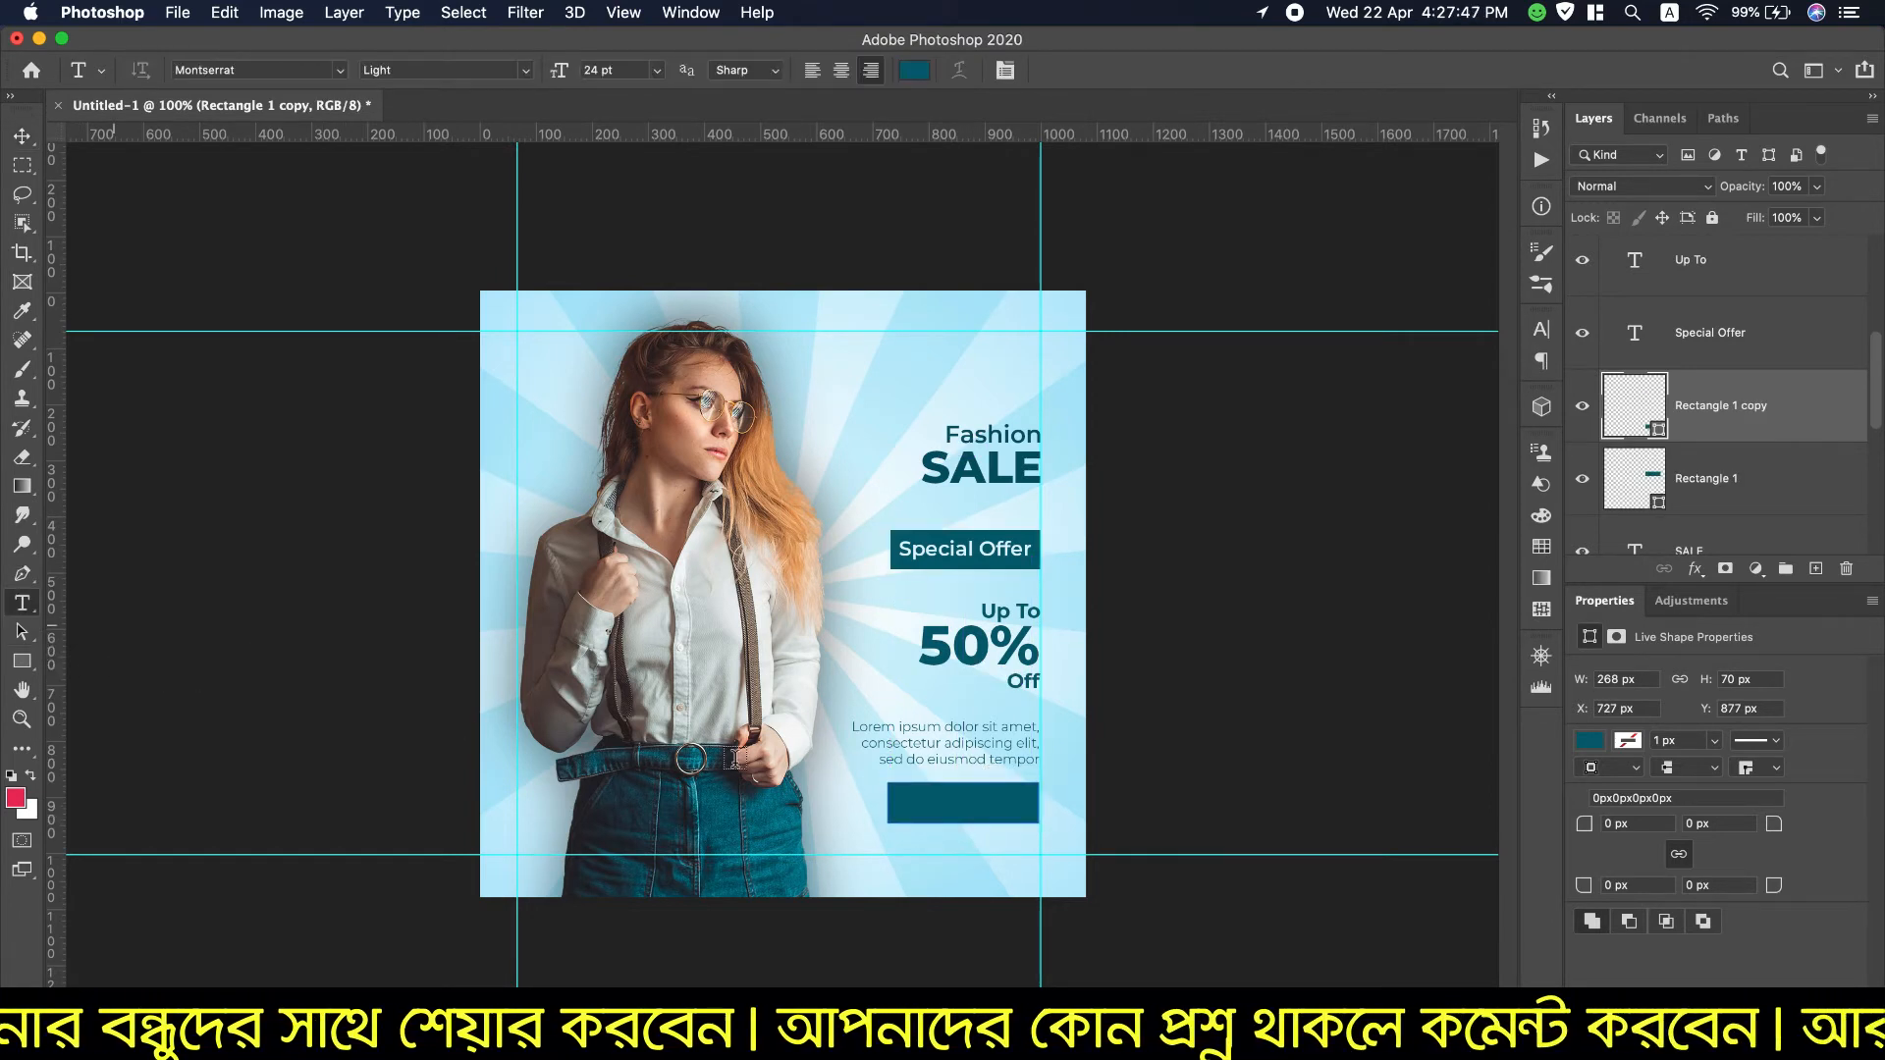
pyautogui.click(796, 728)
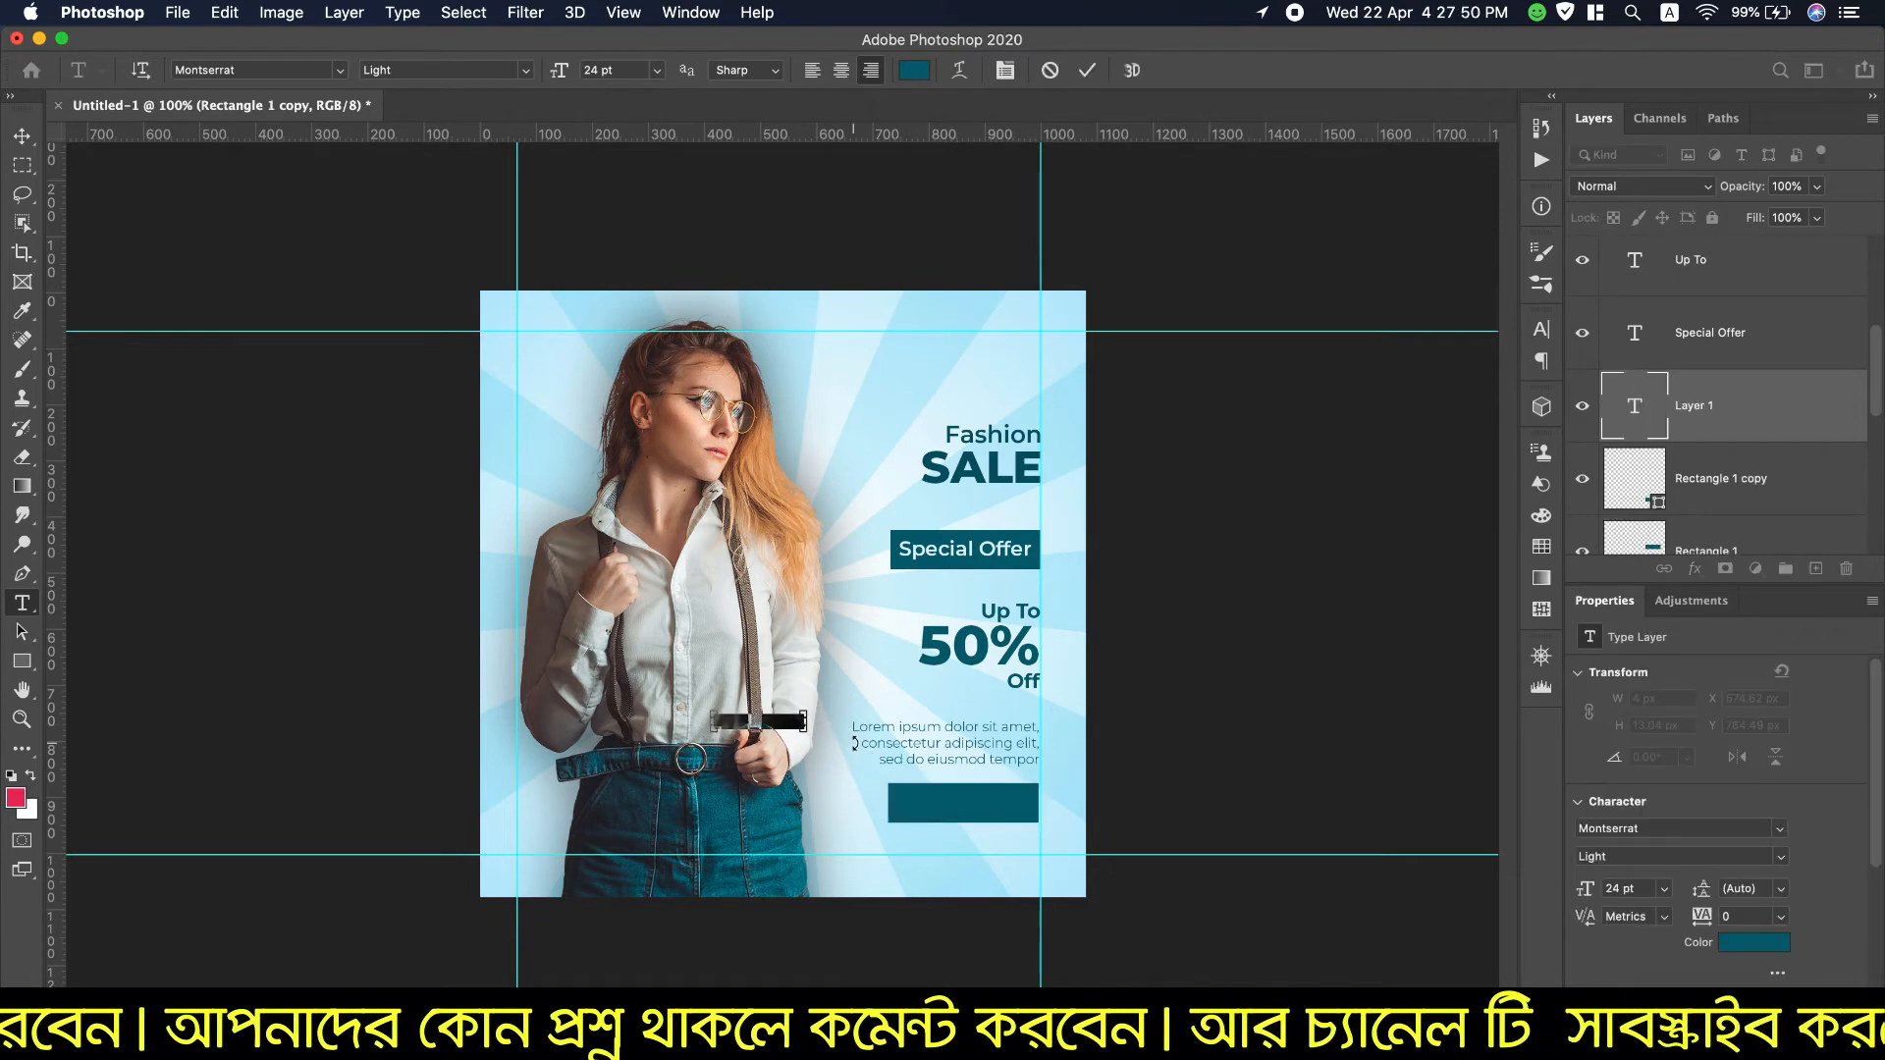
pyautogui.press('BackSpace')
pyautogui.write('Shop Now')
pyautogui.press('super+a')
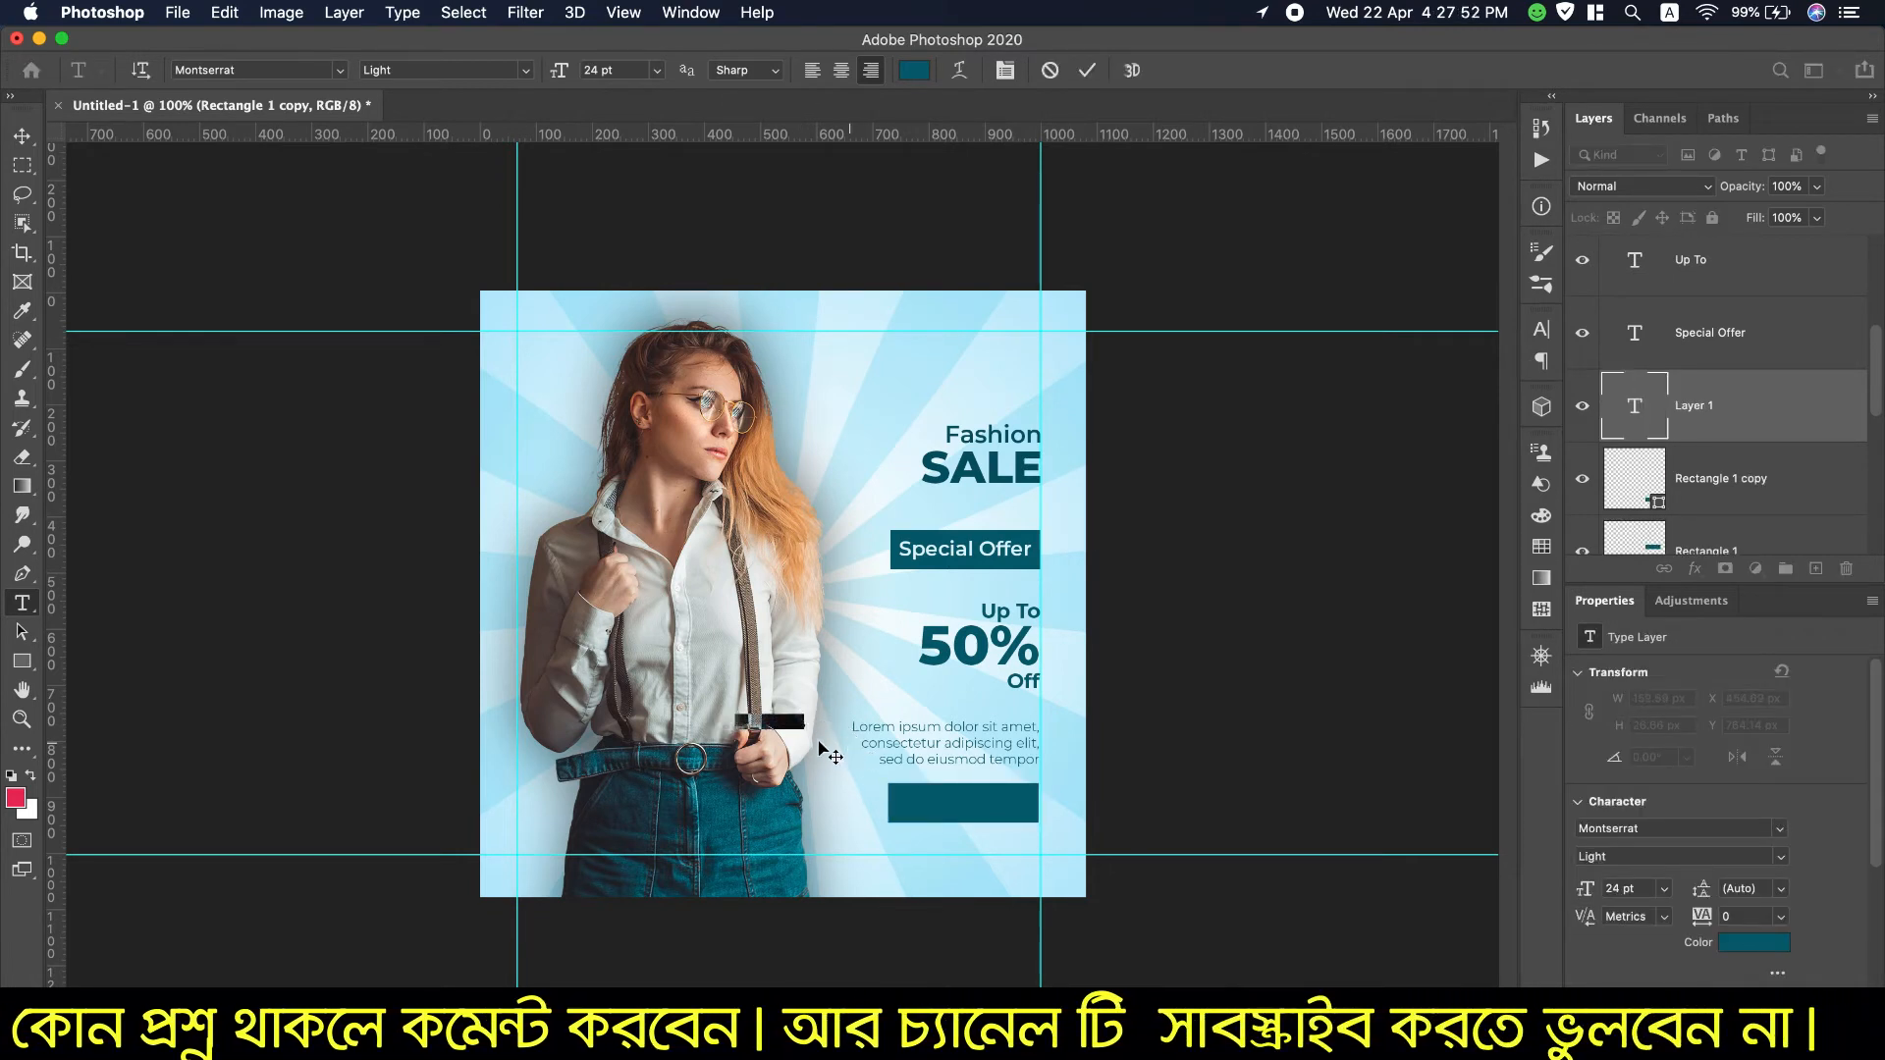
pyautogui.moveTo(796, 746); pyautogui.dragTo(966, 830)
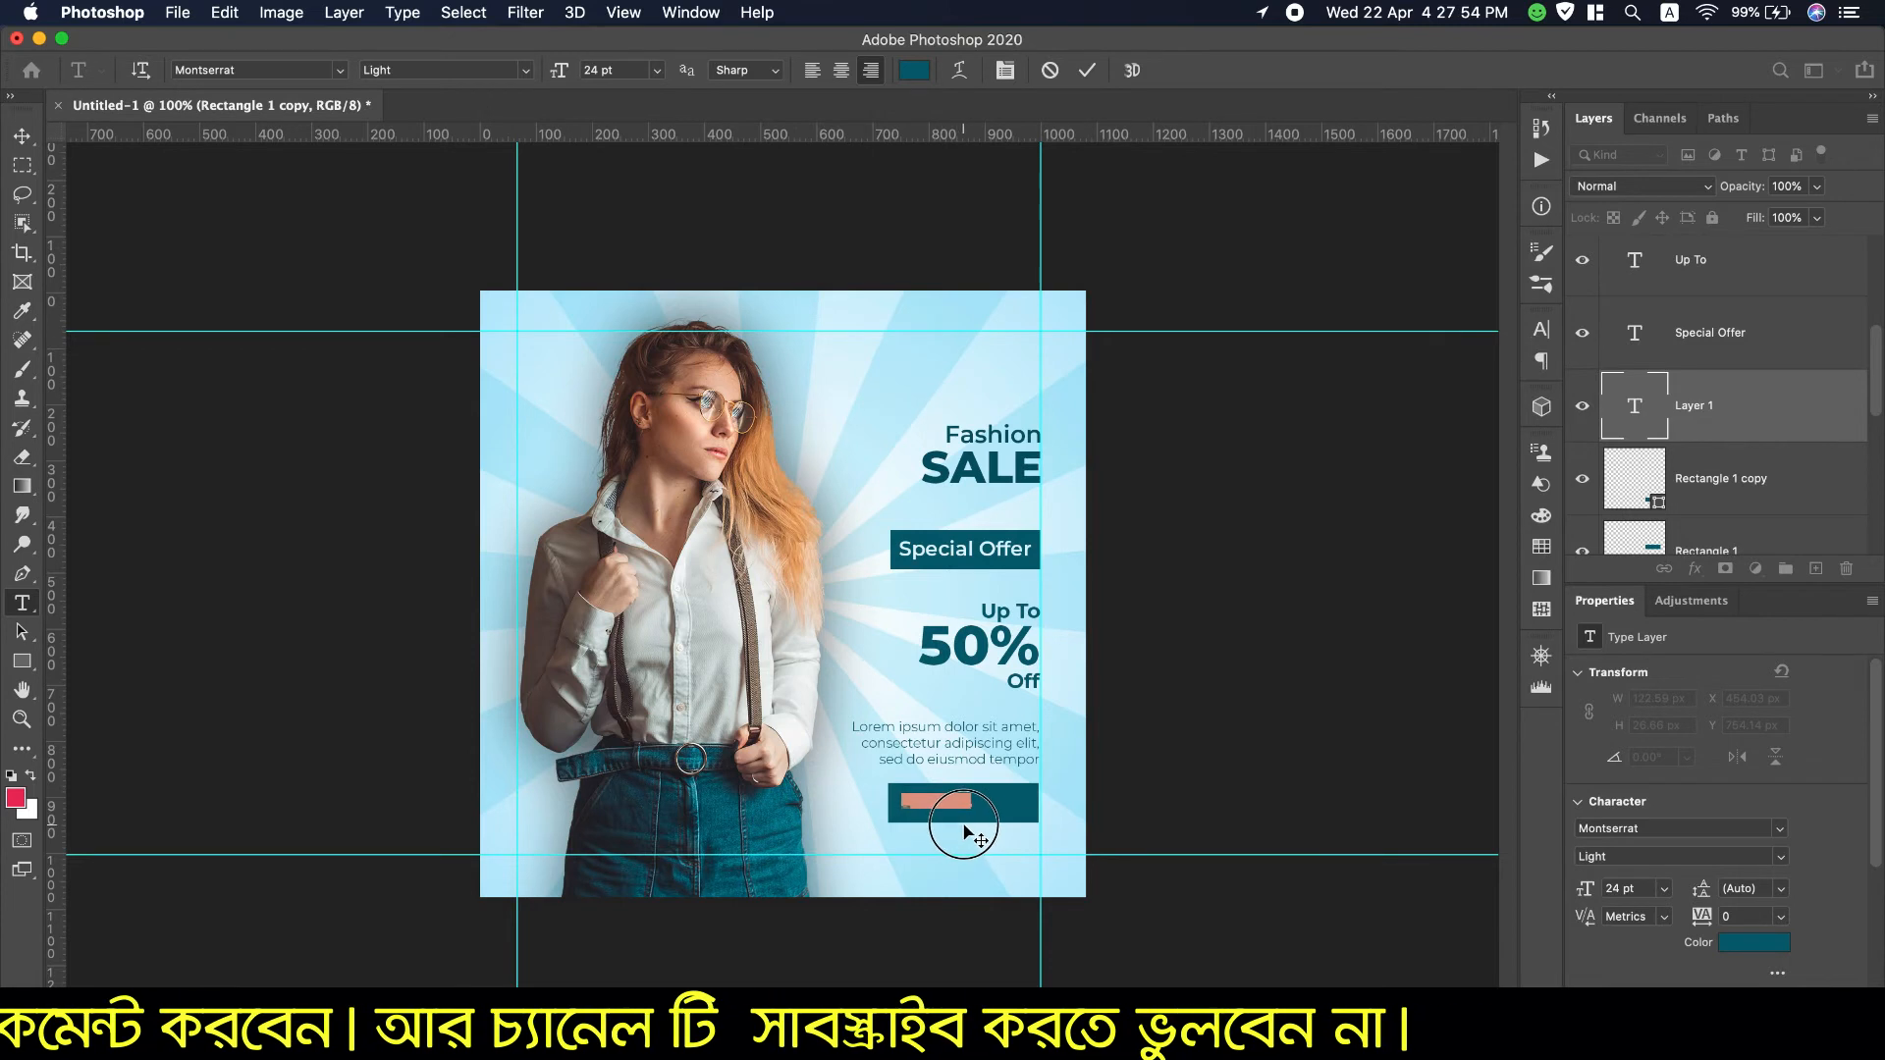
# Step: Color the "Shop Now" text light blue #dbf4fd sampled from the sunburst background
pyautogui.click(916, 70)
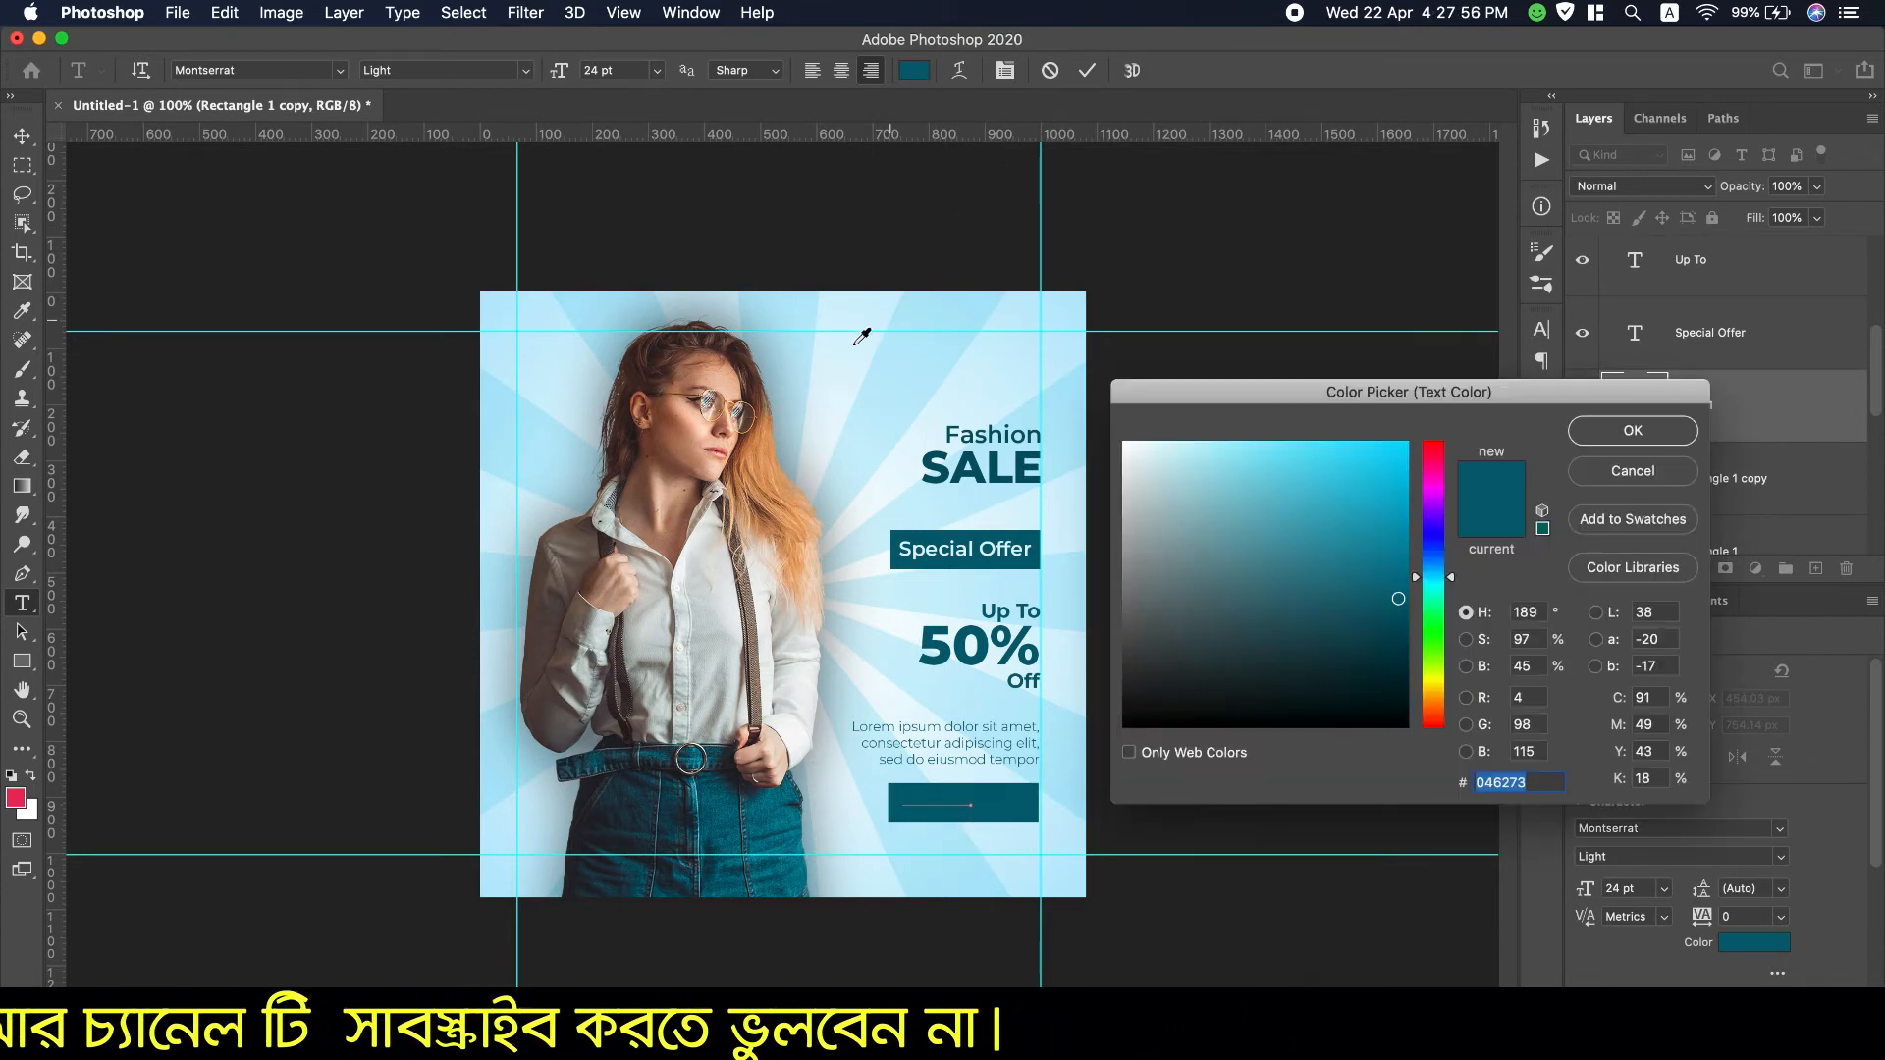
pyautogui.click(958, 383)
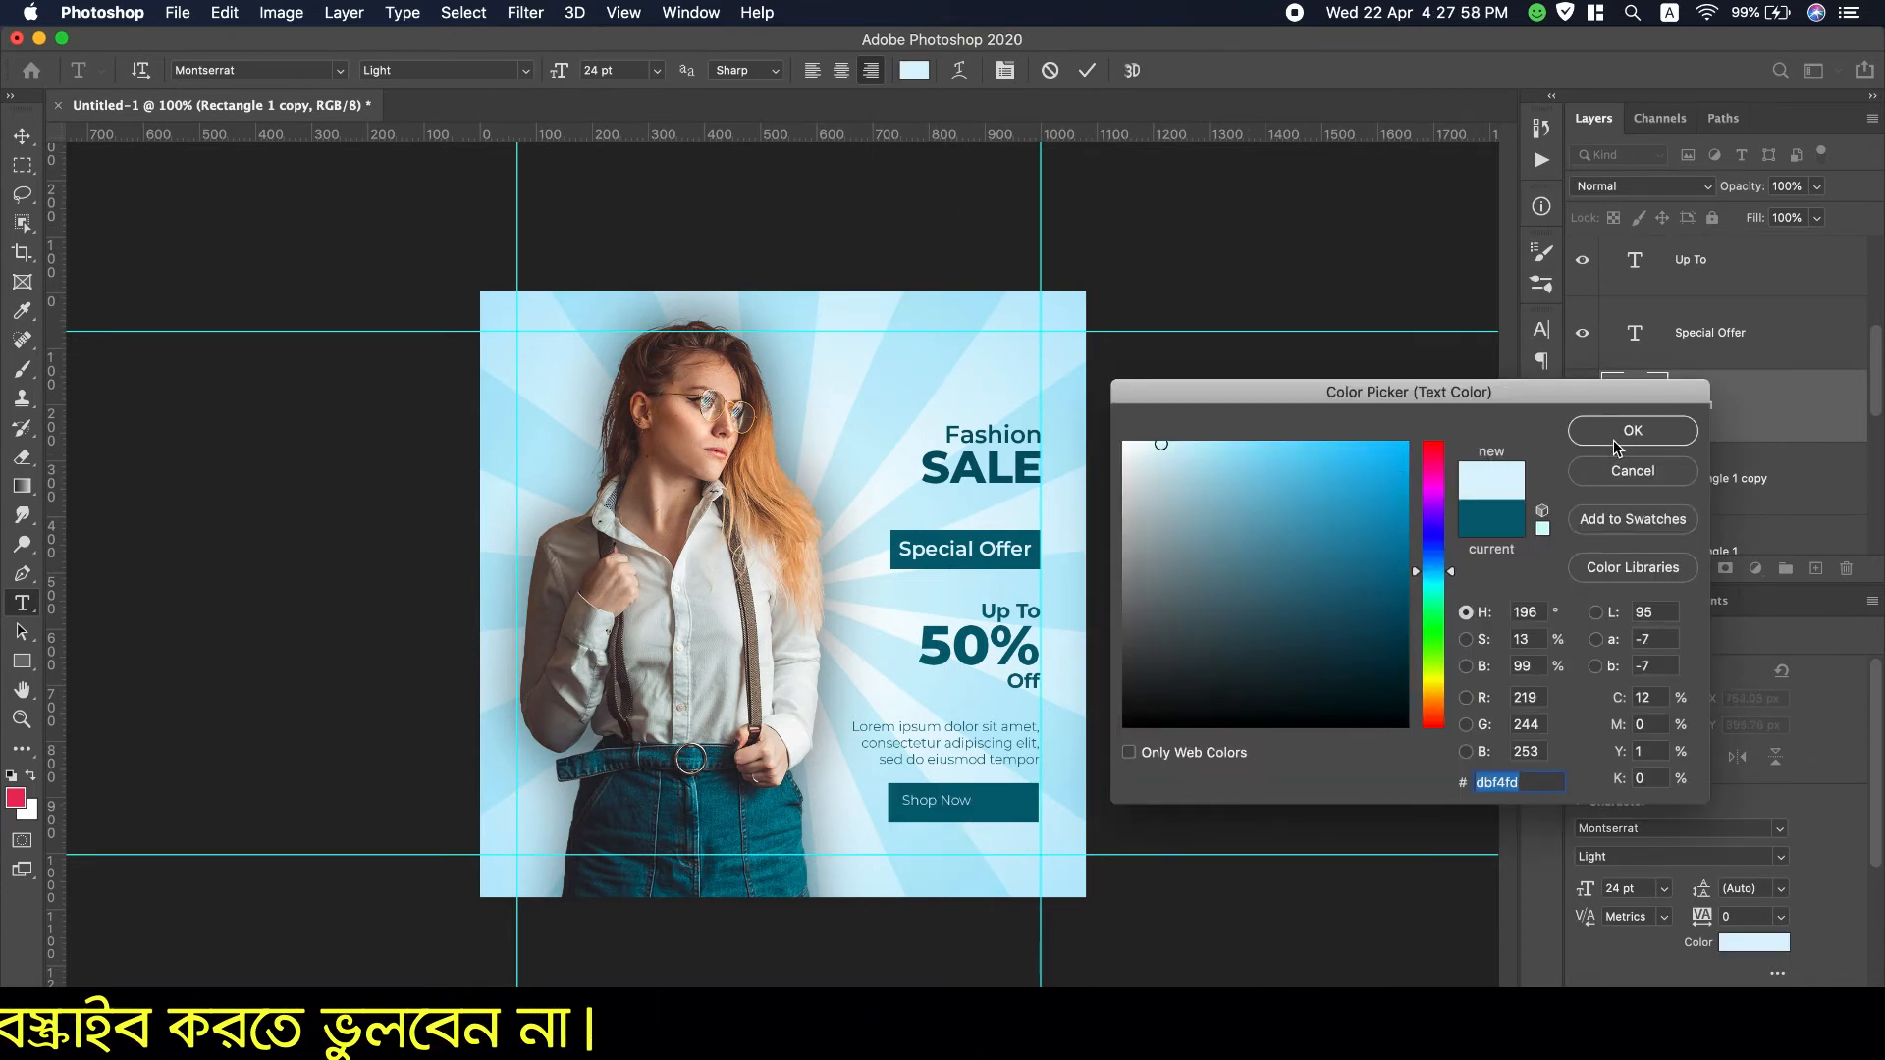
pyautogui.click(1615, 434)
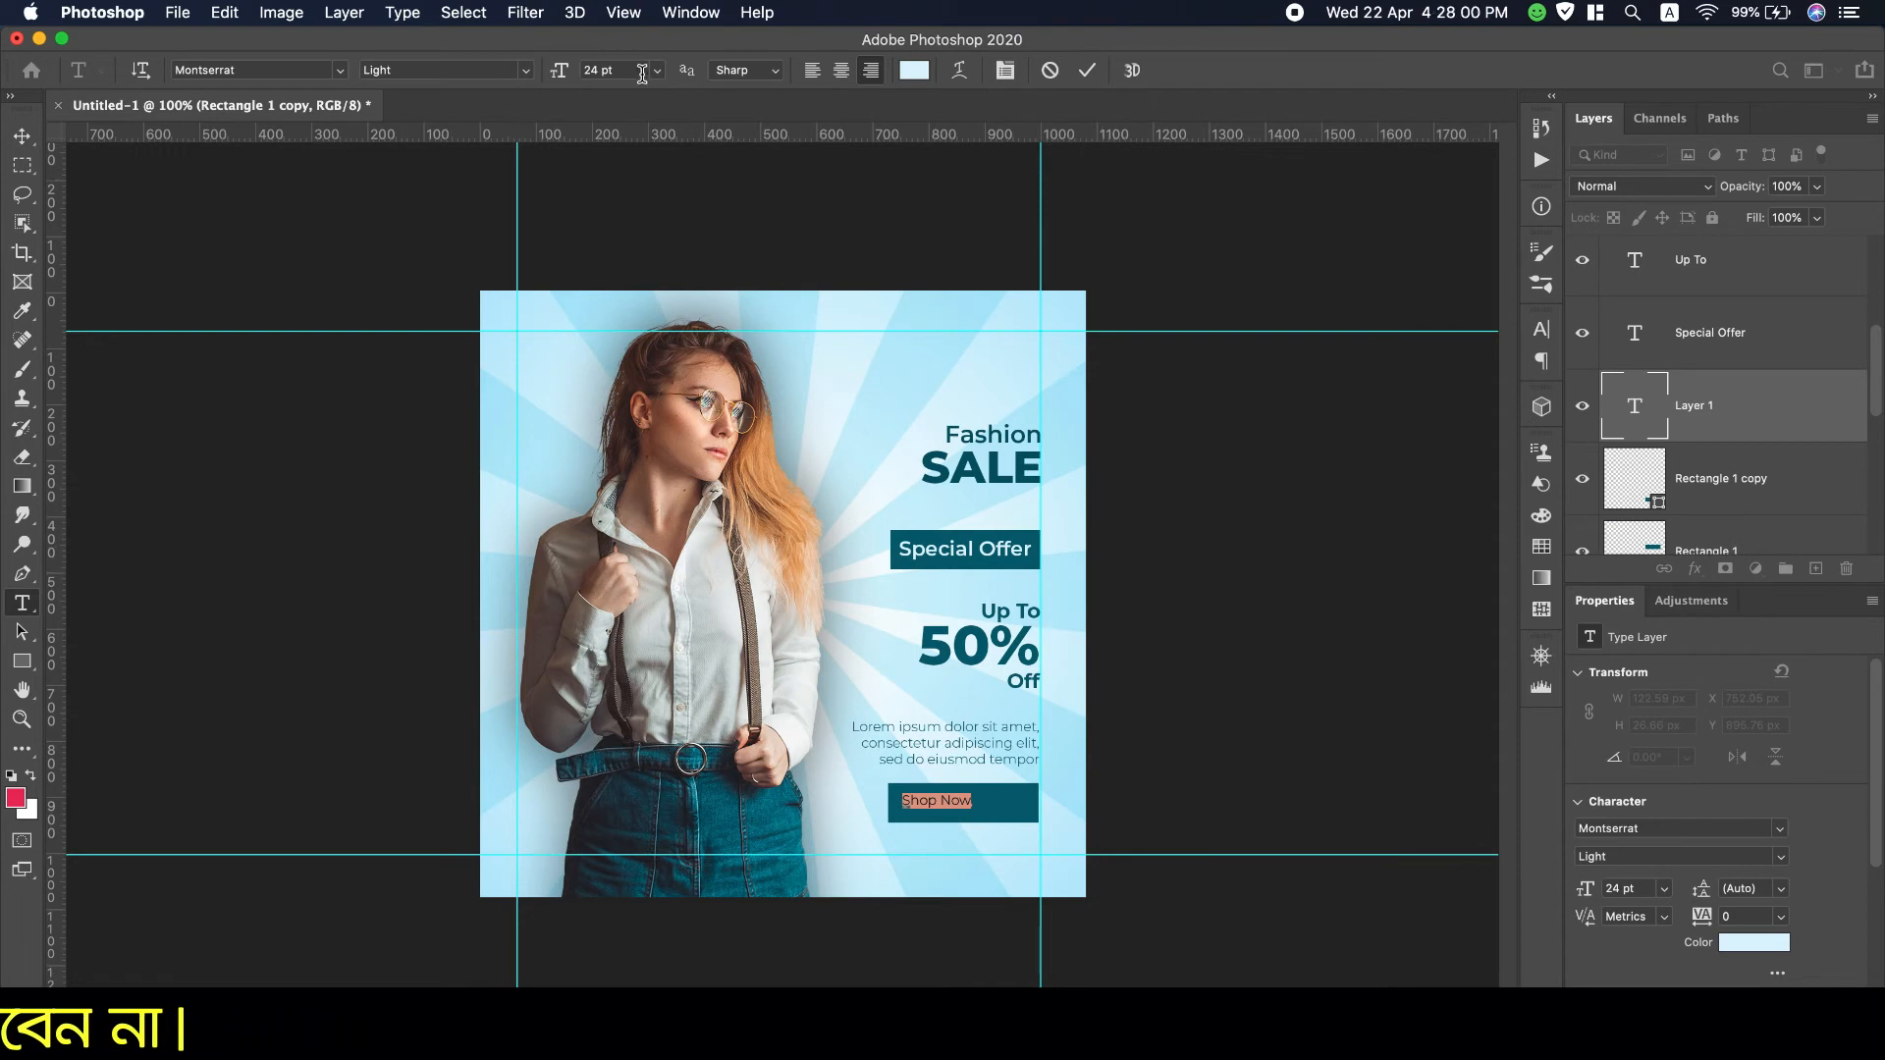
# Step: Set the "Shop Now" text to 39 pt Montserrat ExtraBold
pyautogui.click(639, 71)
pyautogui.write('30')
pyautogui.press('Return')
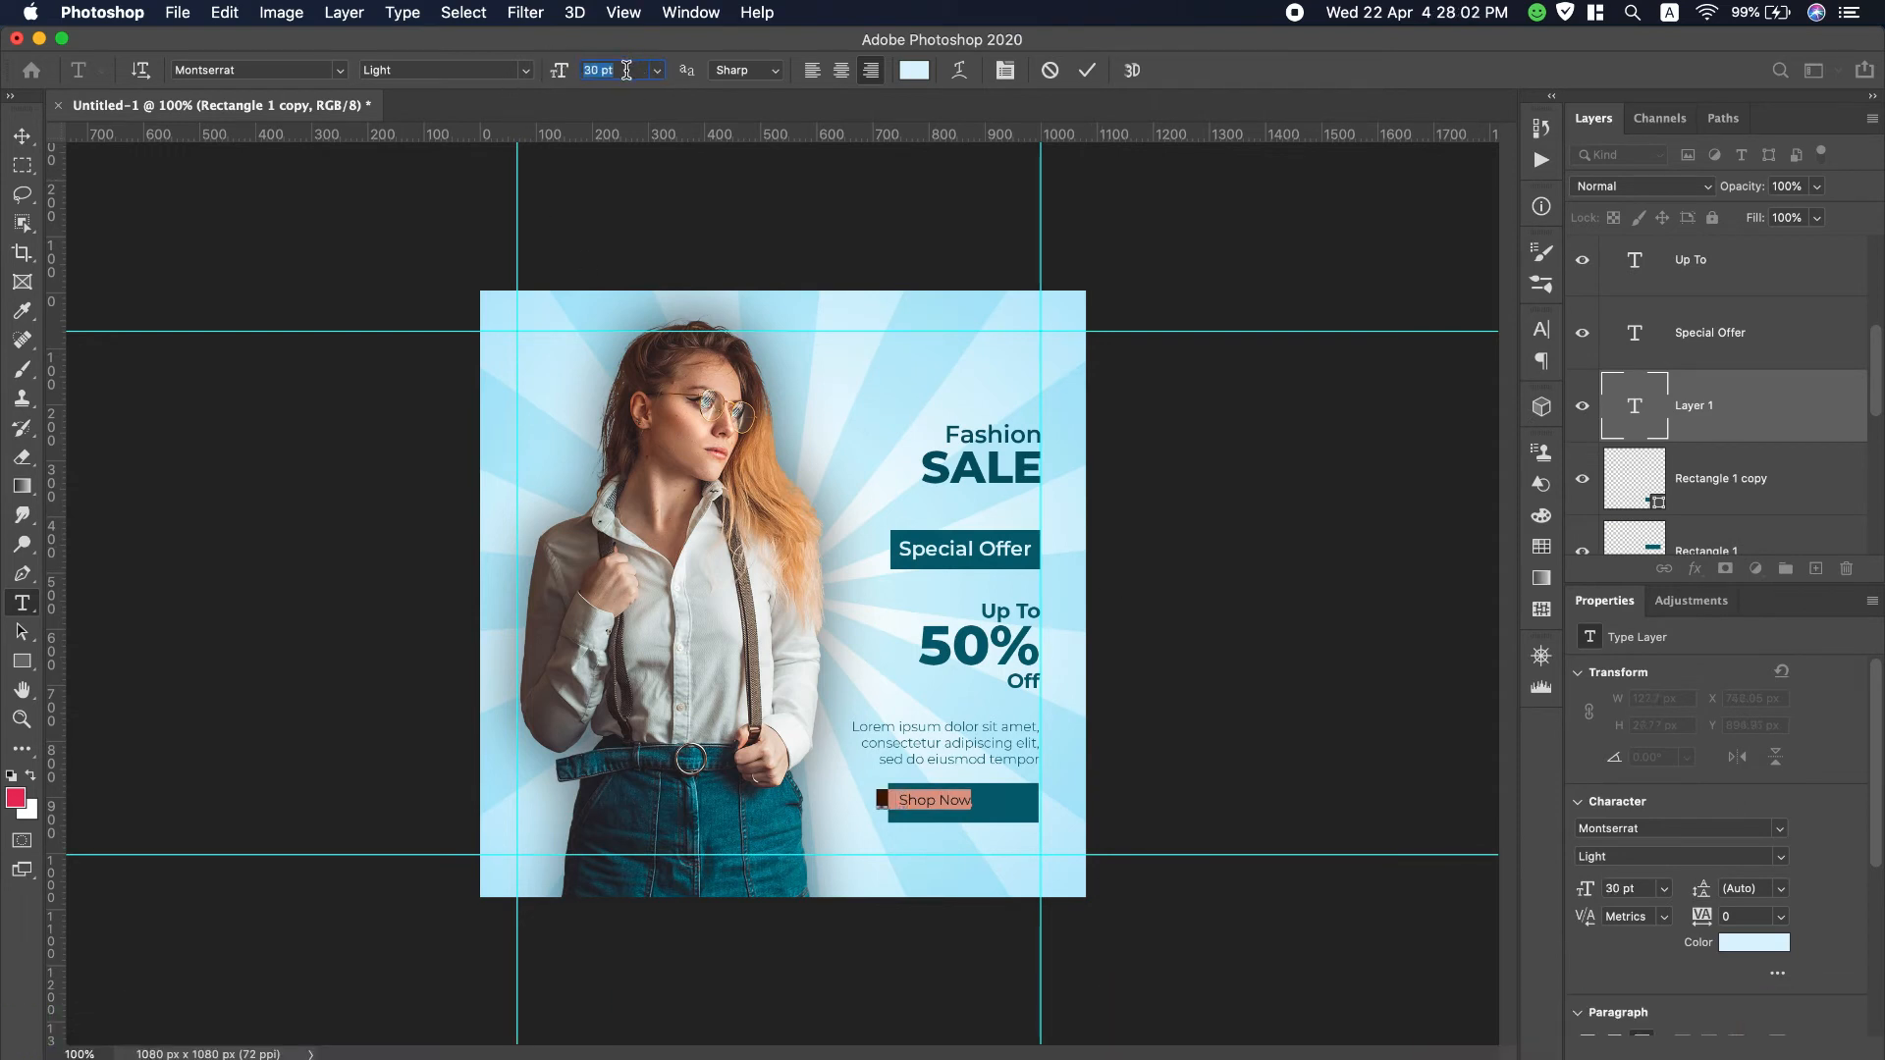
pyautogui.press('Up')
pyautogui.press('Up')
pyautogui.press('Up')
pyautogui.press('Up')
pyautogui.press('Up')
pyautogui.press('Up')
pyautogui.press('Up')
pyautogui.press('Up')
pyautogui.press('Up')
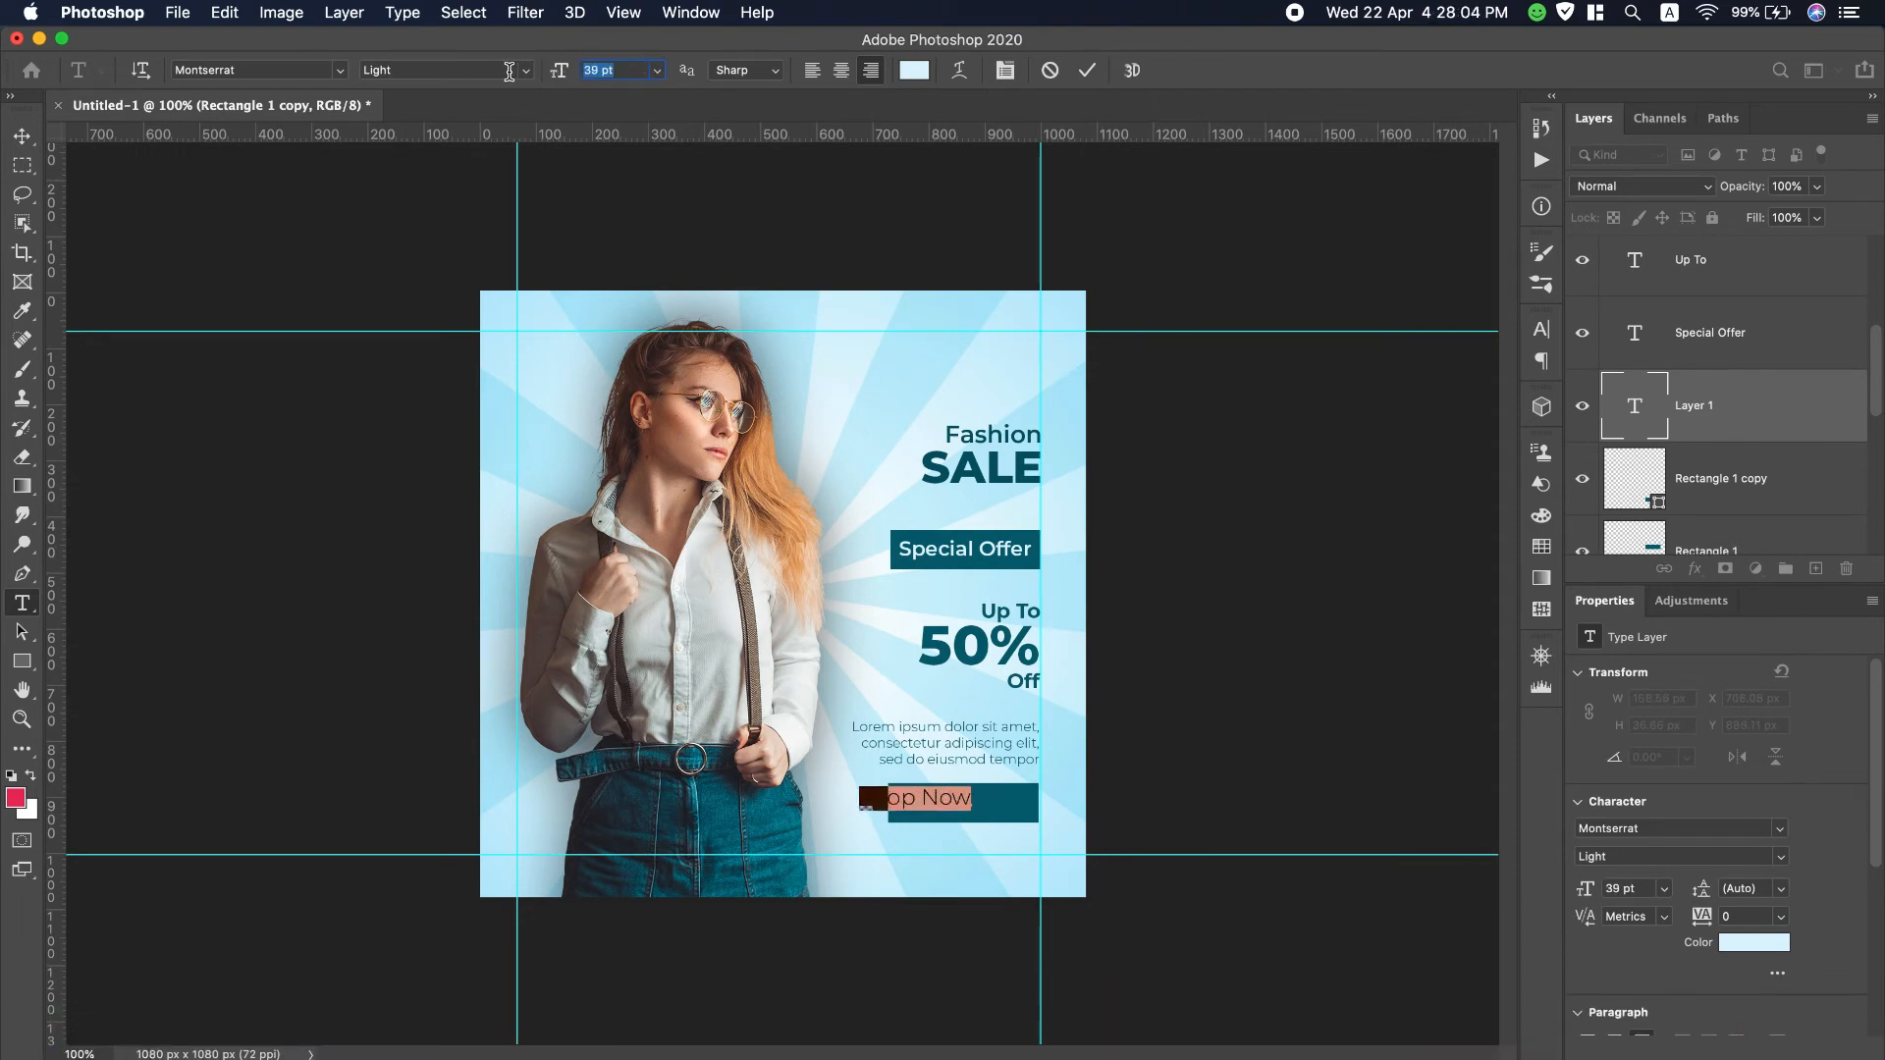
pyautogui.click(511, 70)
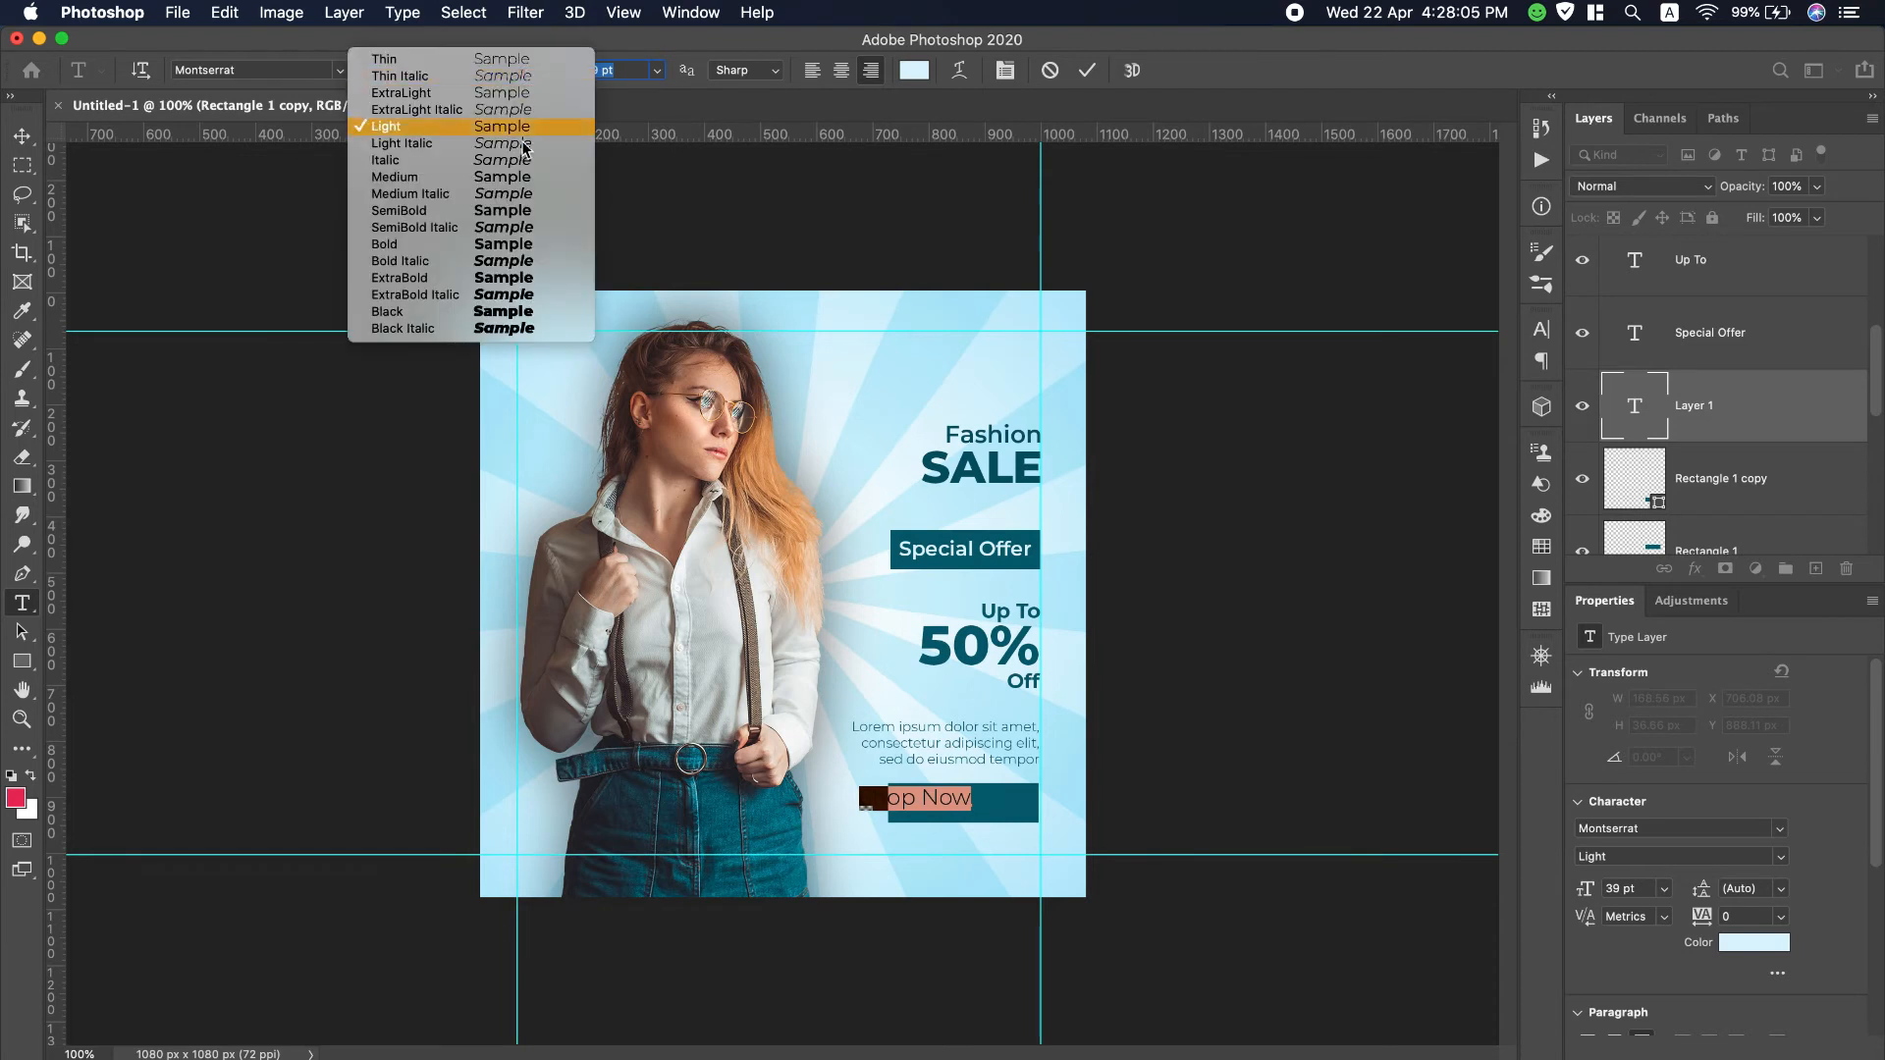
pyautogui.click(499, 278)
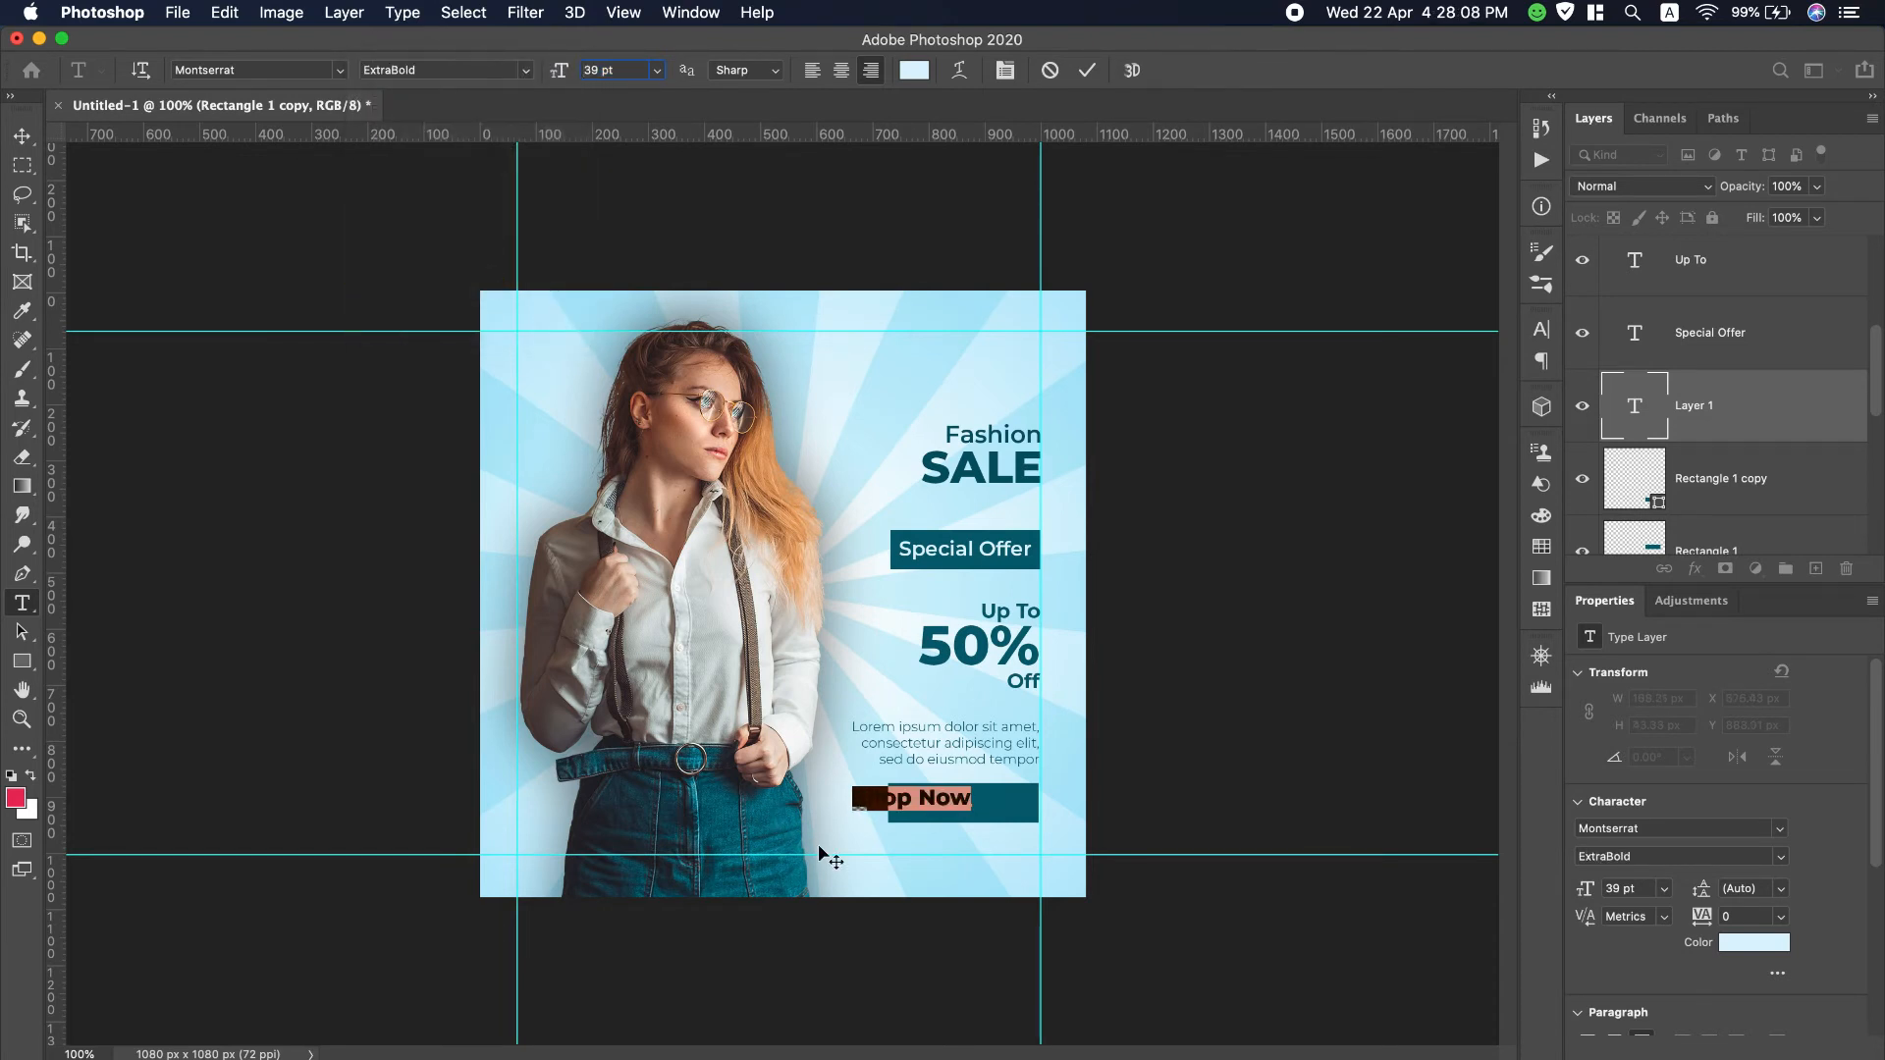
# Step: Move the "Shop Now" text onto the lower teal rectangle and align their vertical centers
pyautogui.moveTo(863, 828); pyautogui.dragTo(906, 842)
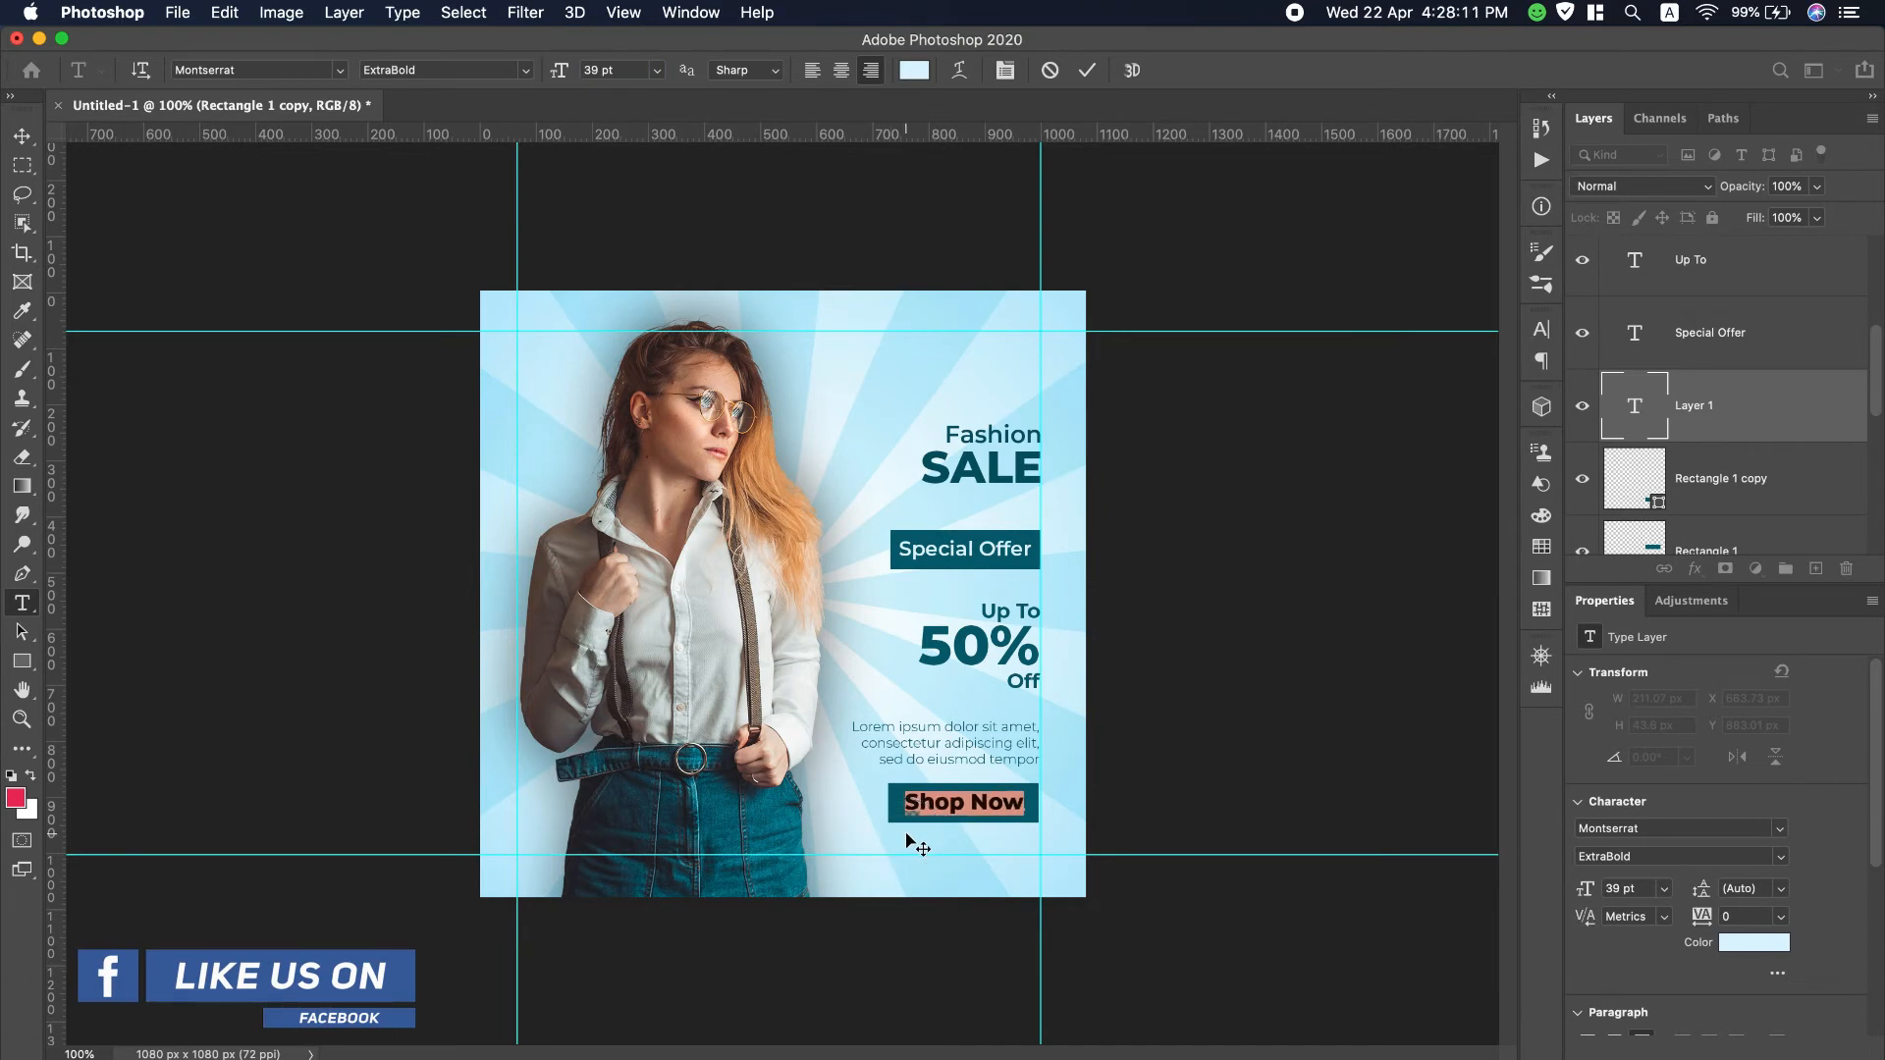
pyautogui.click(1775, 483)
pyautogui.click(22, 135)
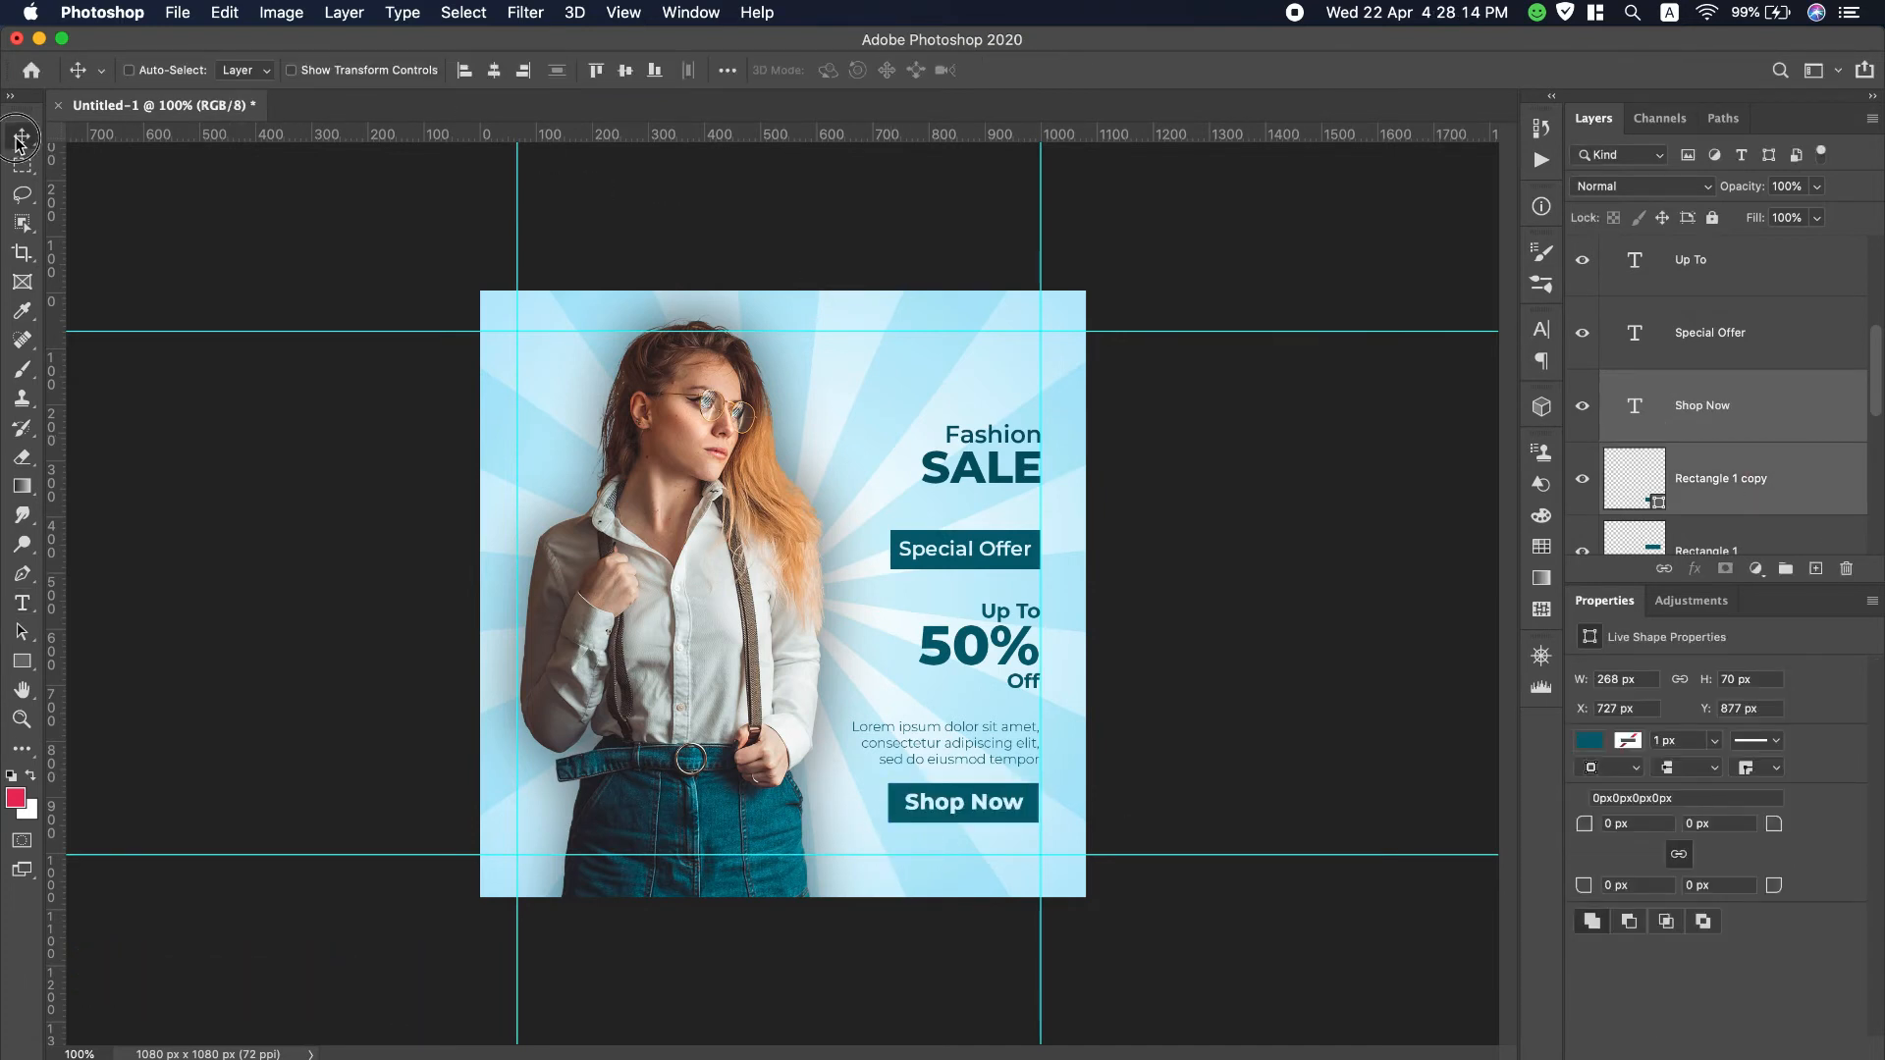
pyautogui.click(627, 73)
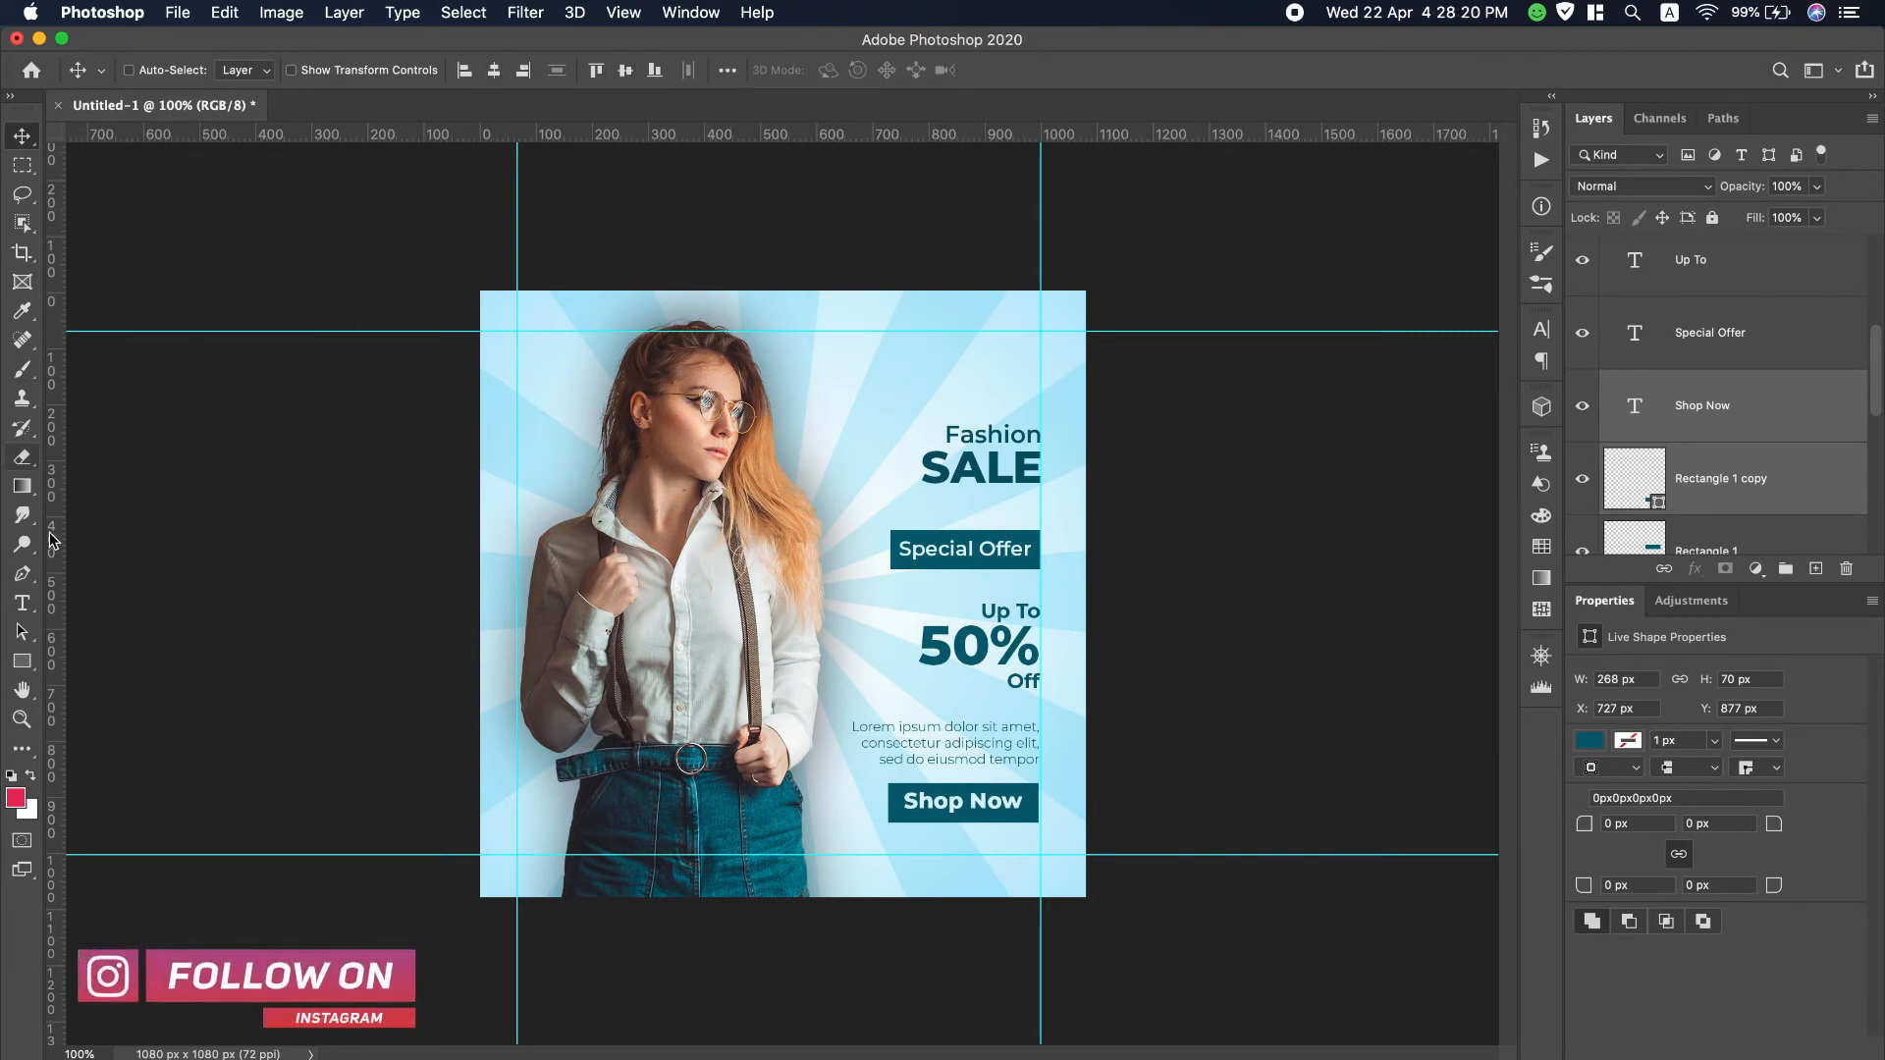
pyautogui.click(22, 603)
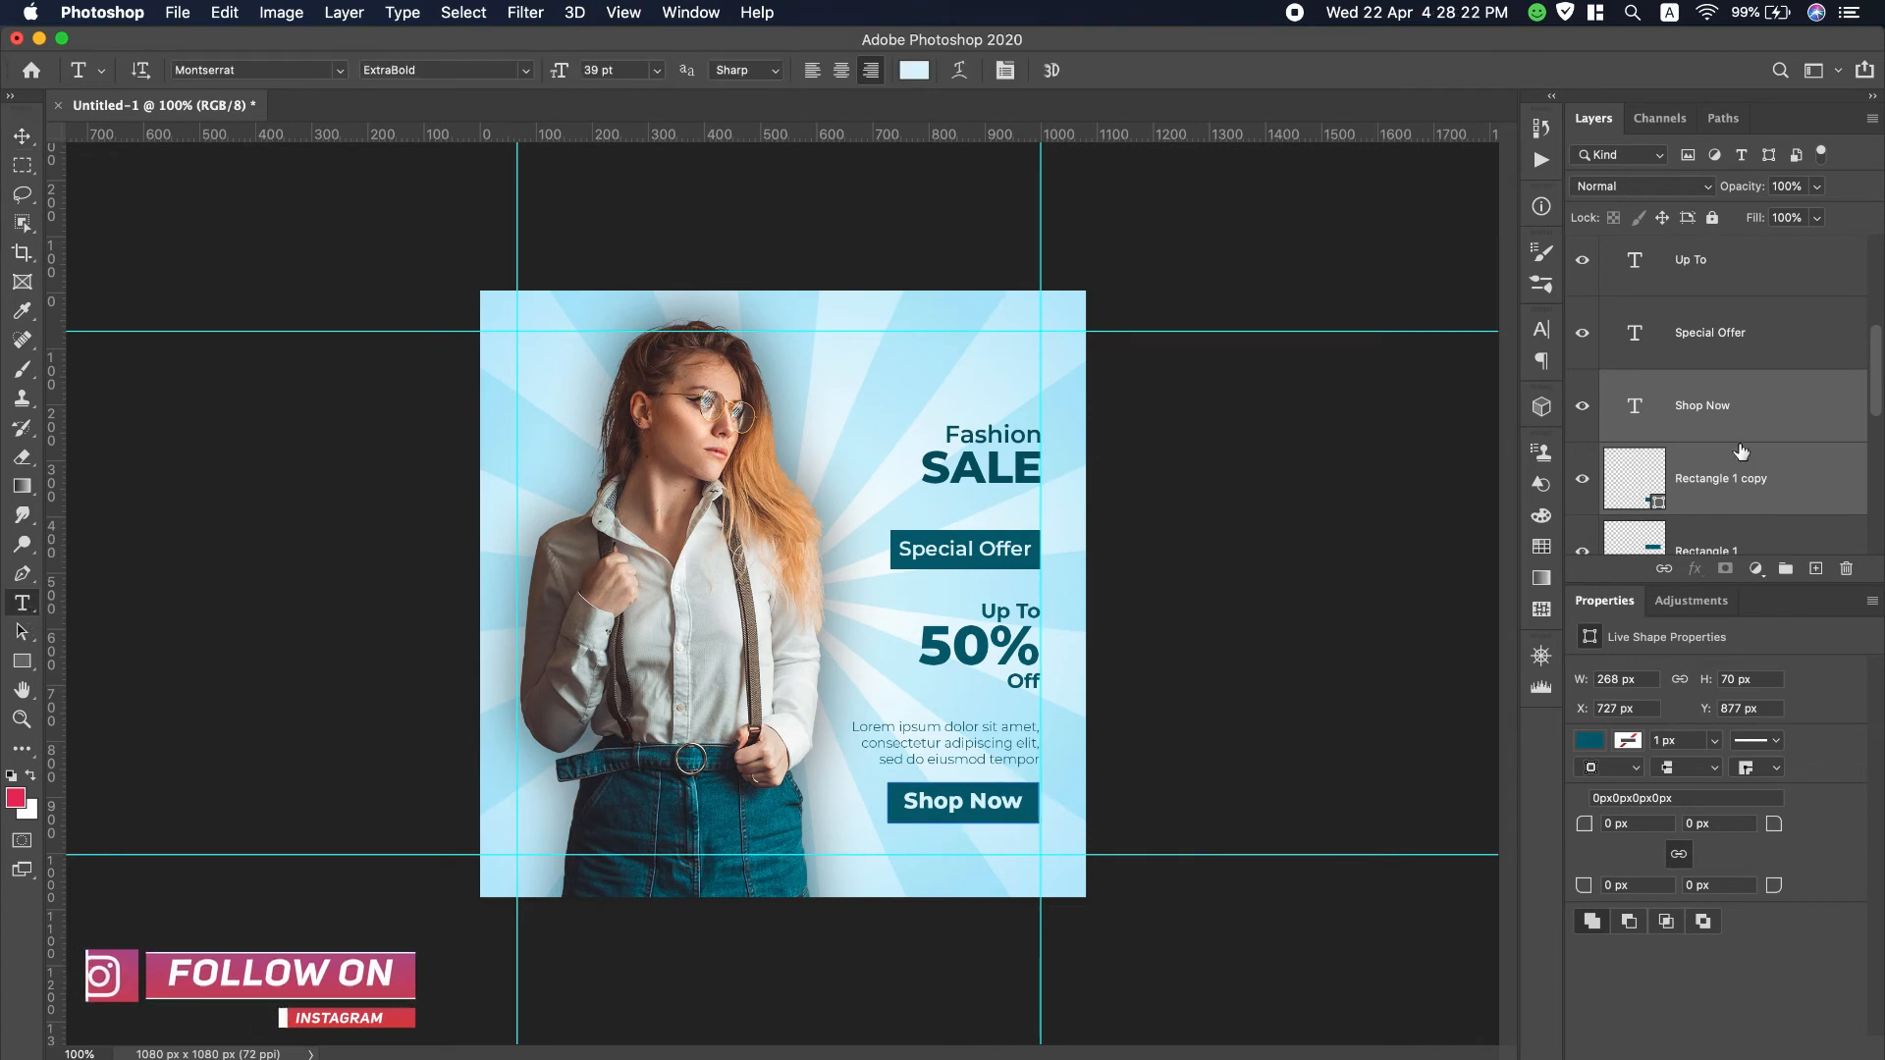
pyautogui.scroll(5, 1741, 451)
pyautogui.click(1768, 280)
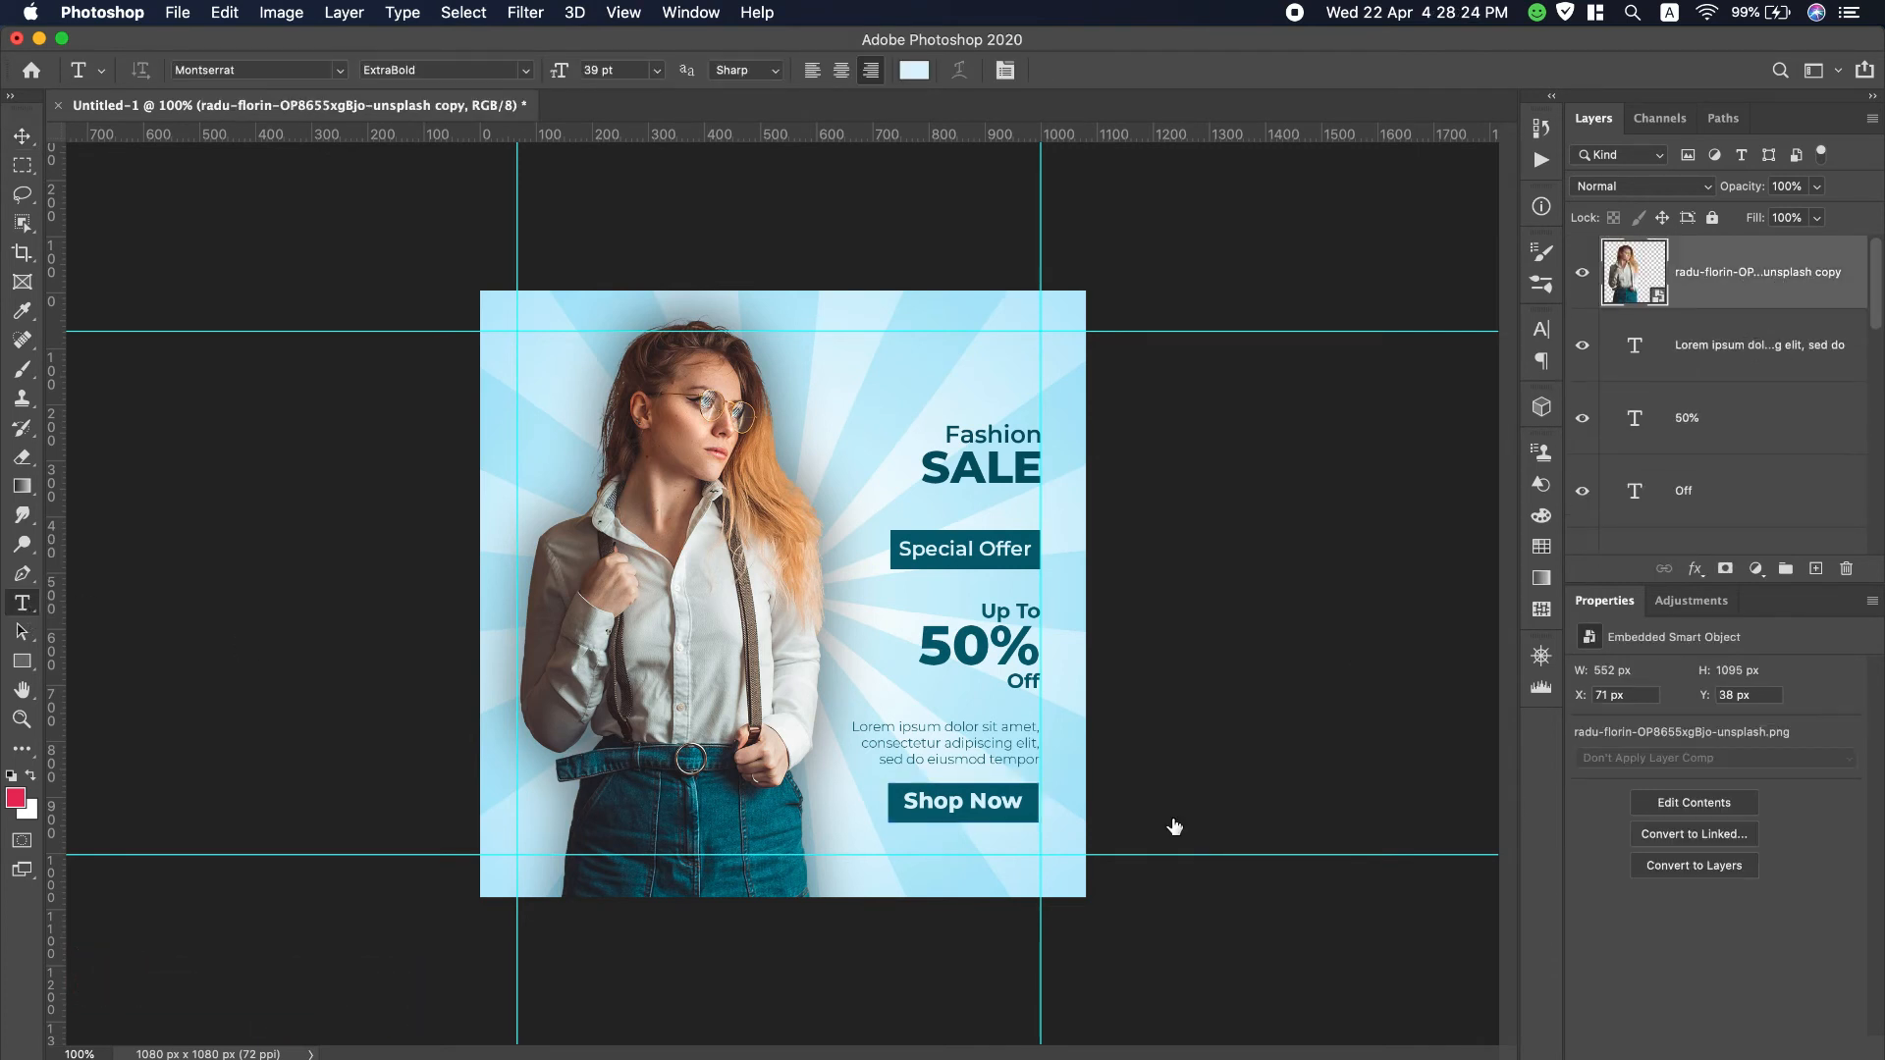
pyautogui.click(919, 860)
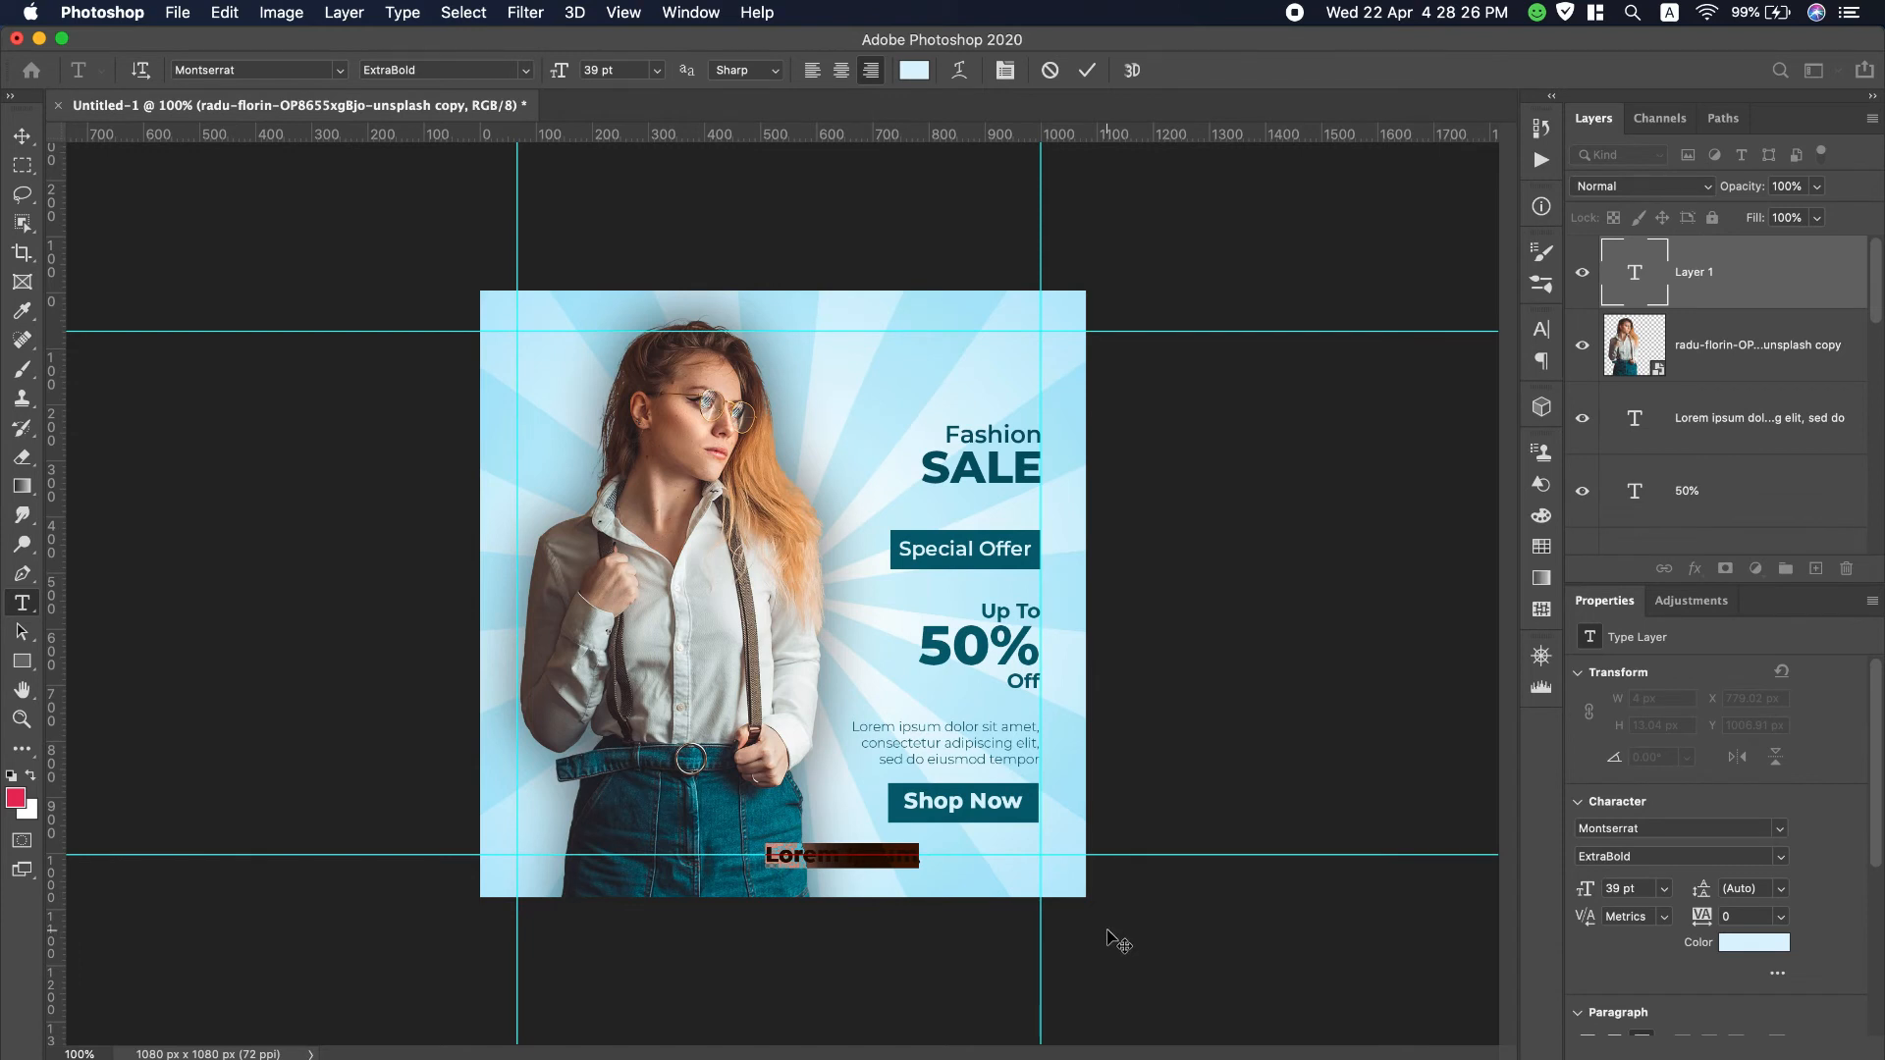
pyautogui.press('BackSpace')
pyautogui.write('www.')
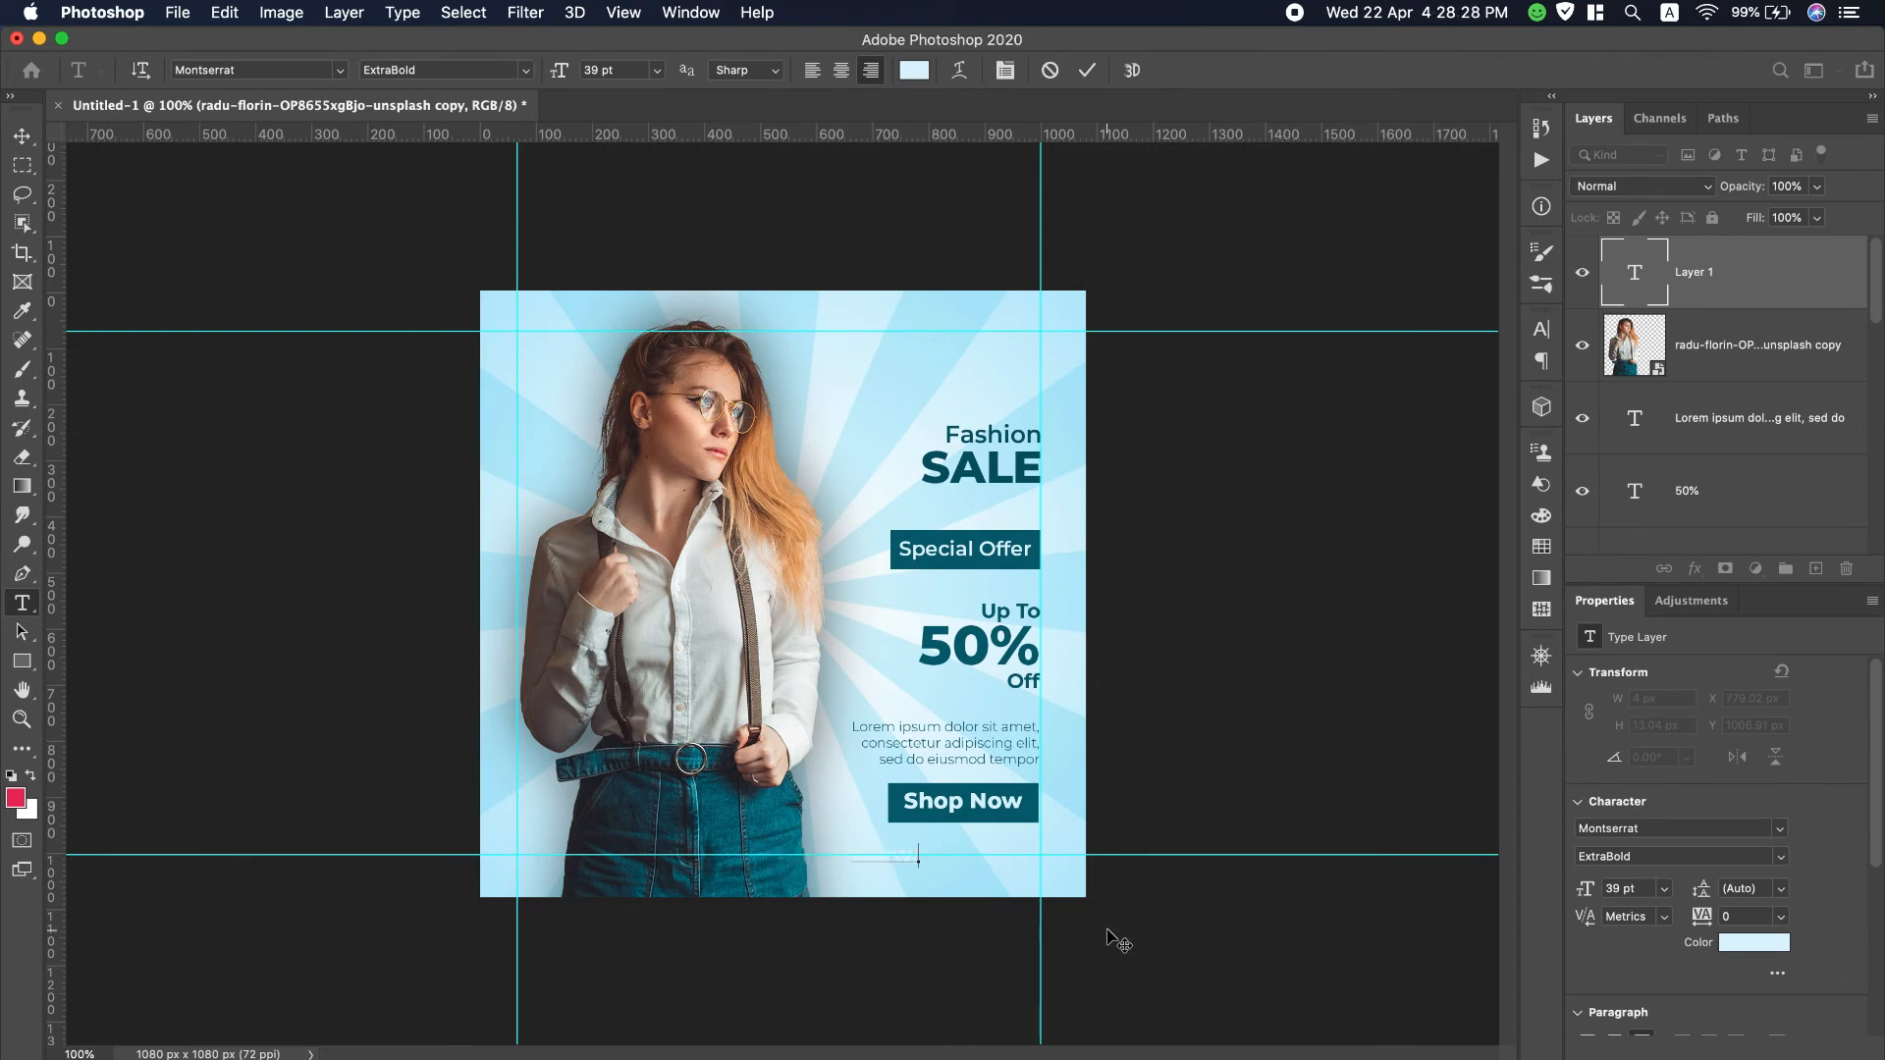
pyautogui.write('your')
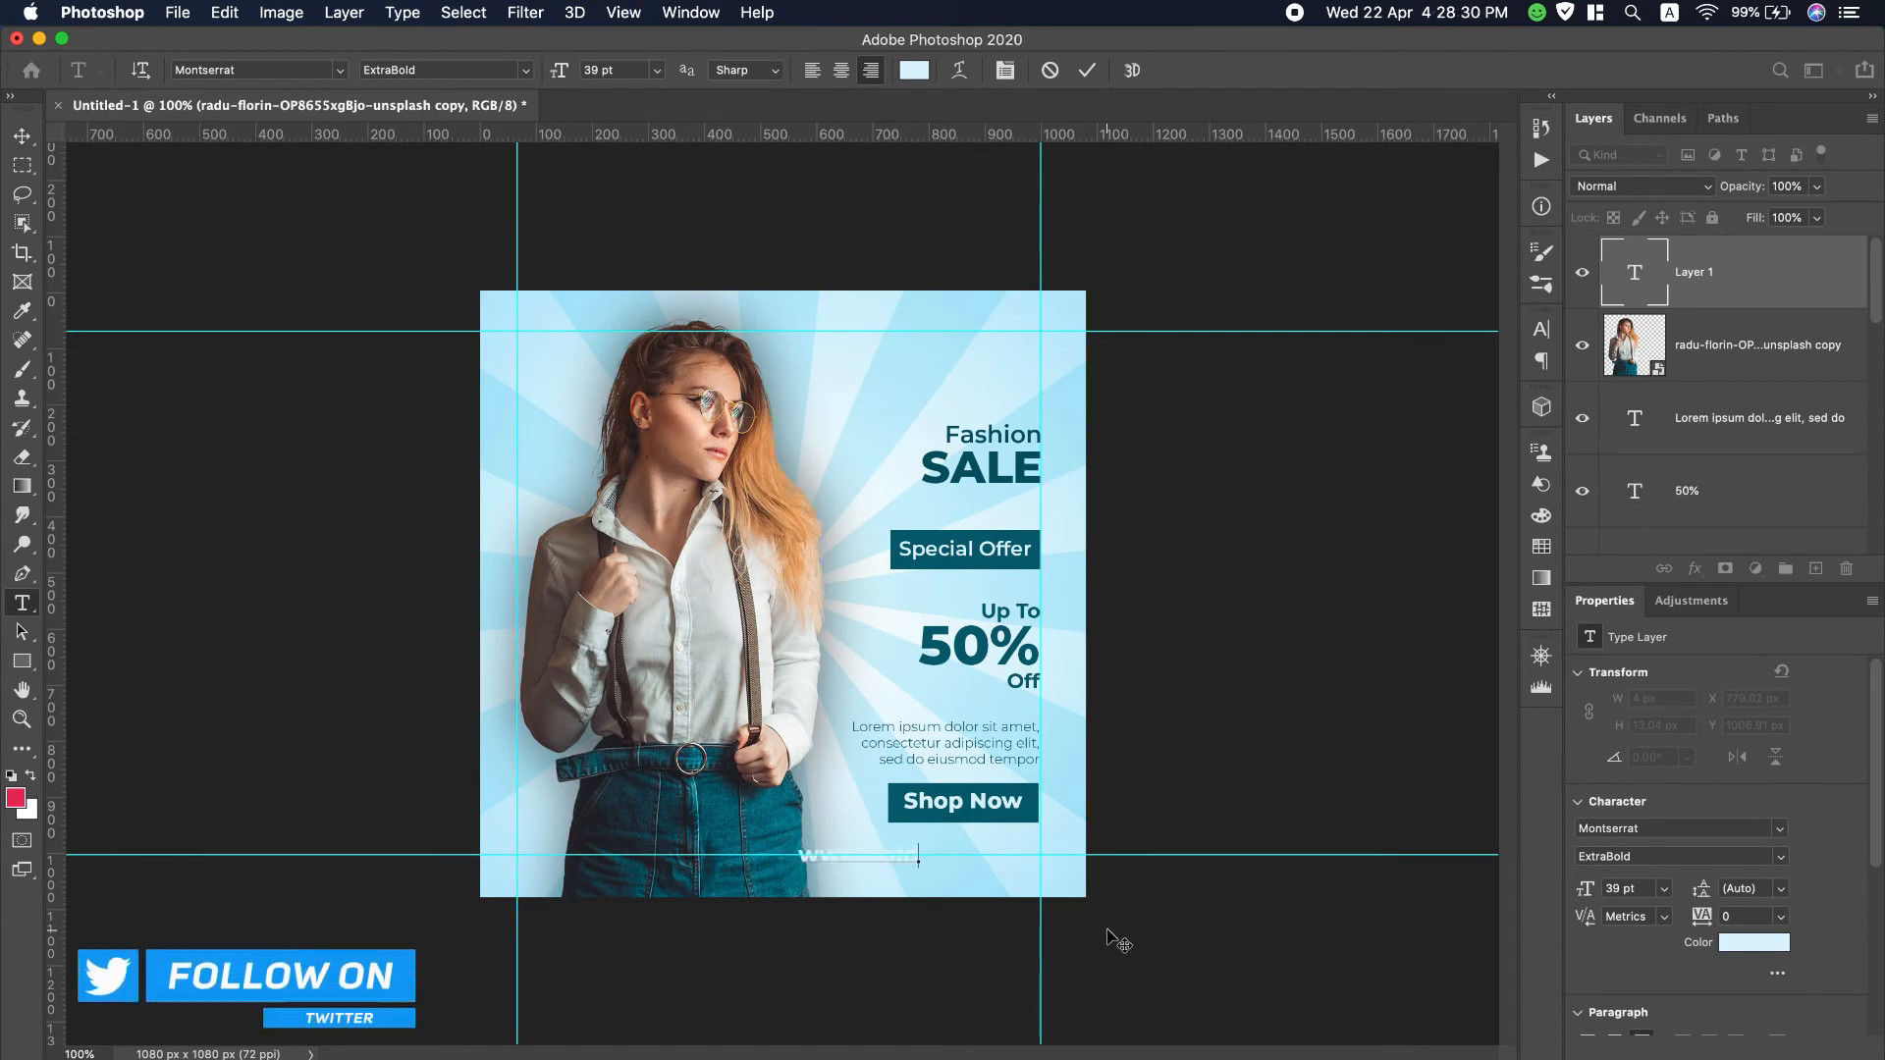
pyautogui.write('ain.co')
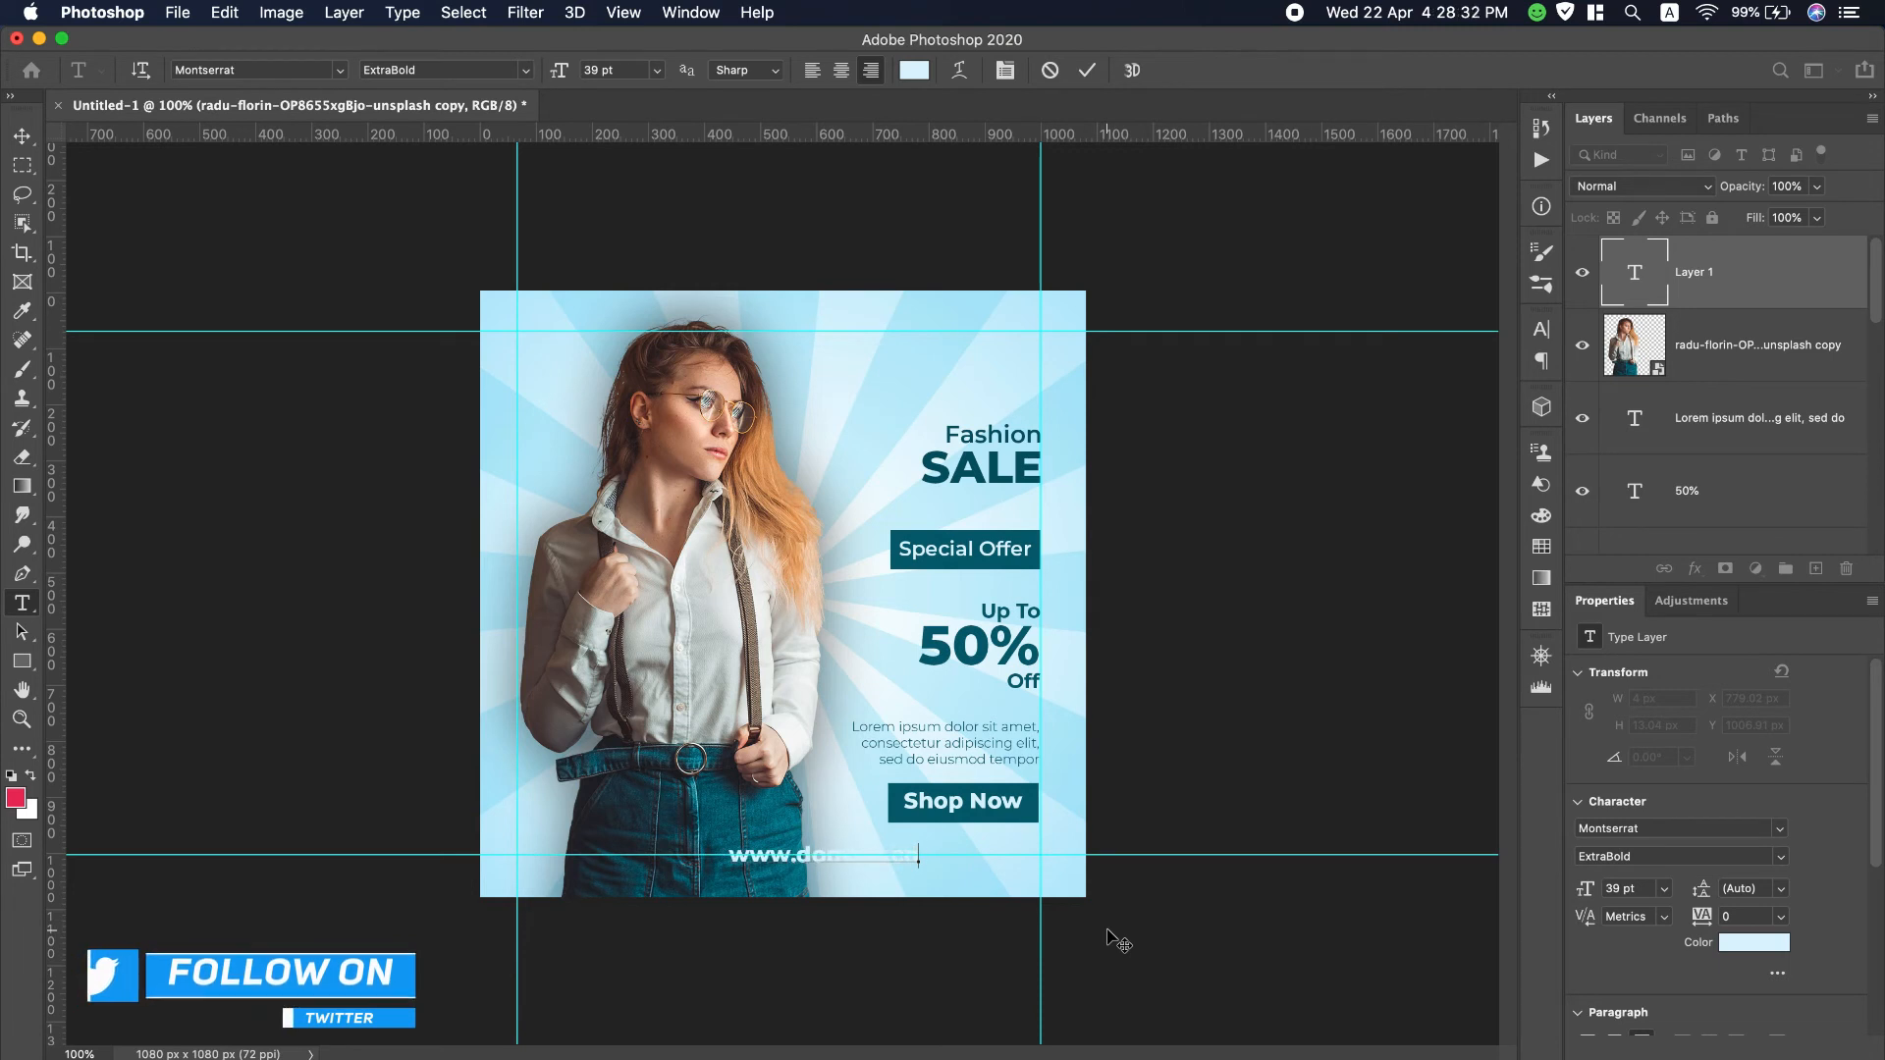
pyautogui.write('m')
pyautogui.press('super+a')
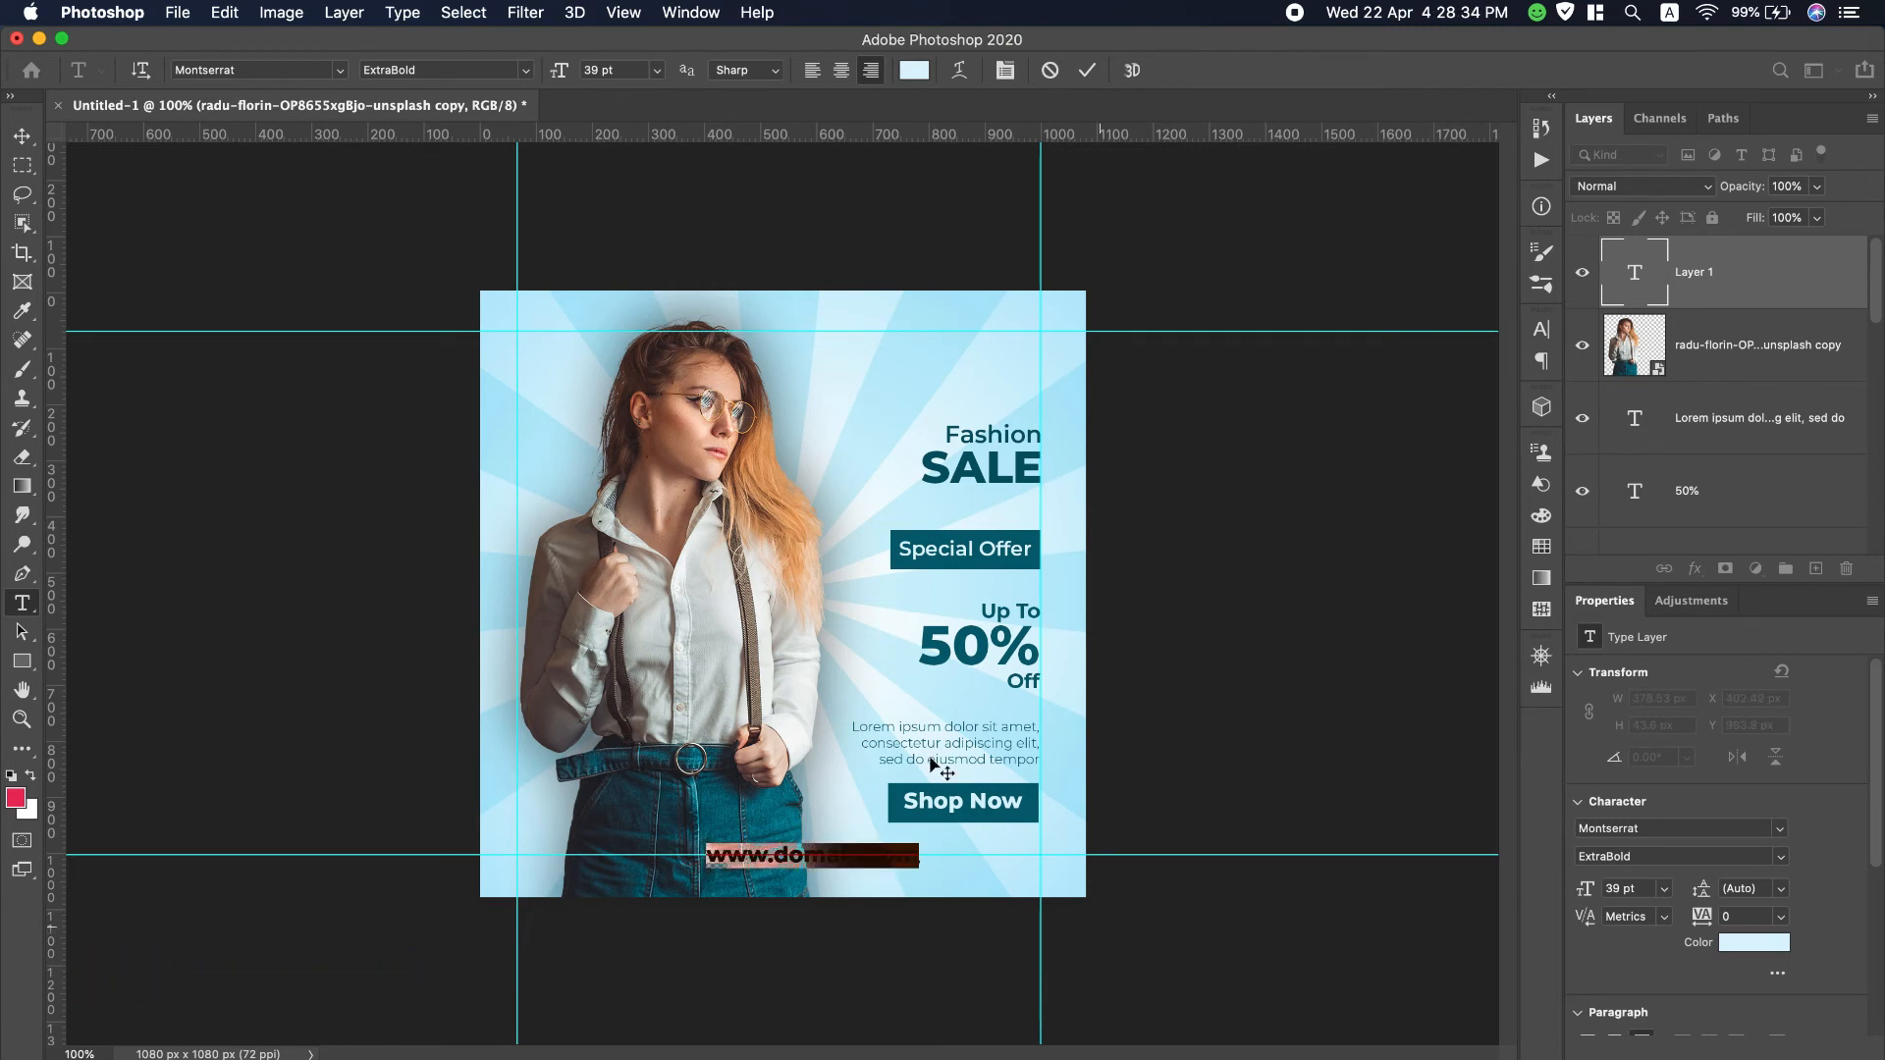
pyautogui.click(914, 70)
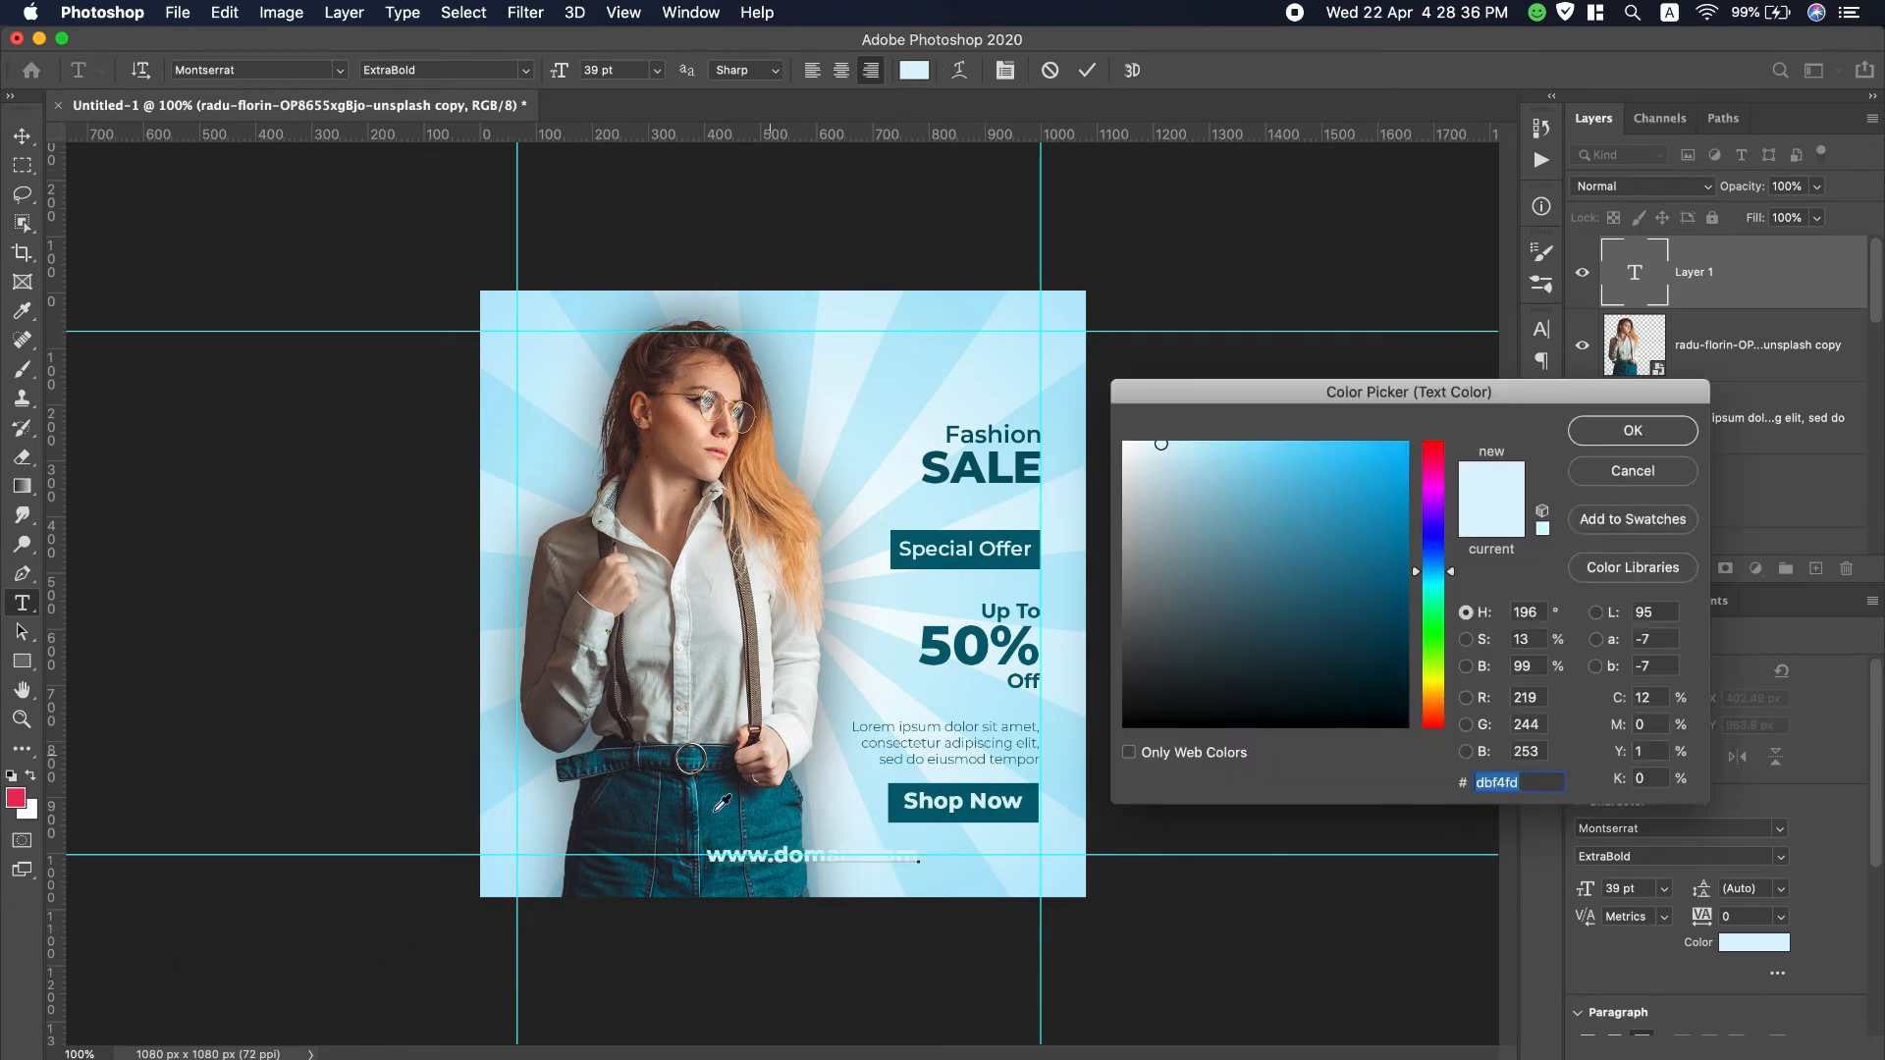
pyautogui.click(905, 800)
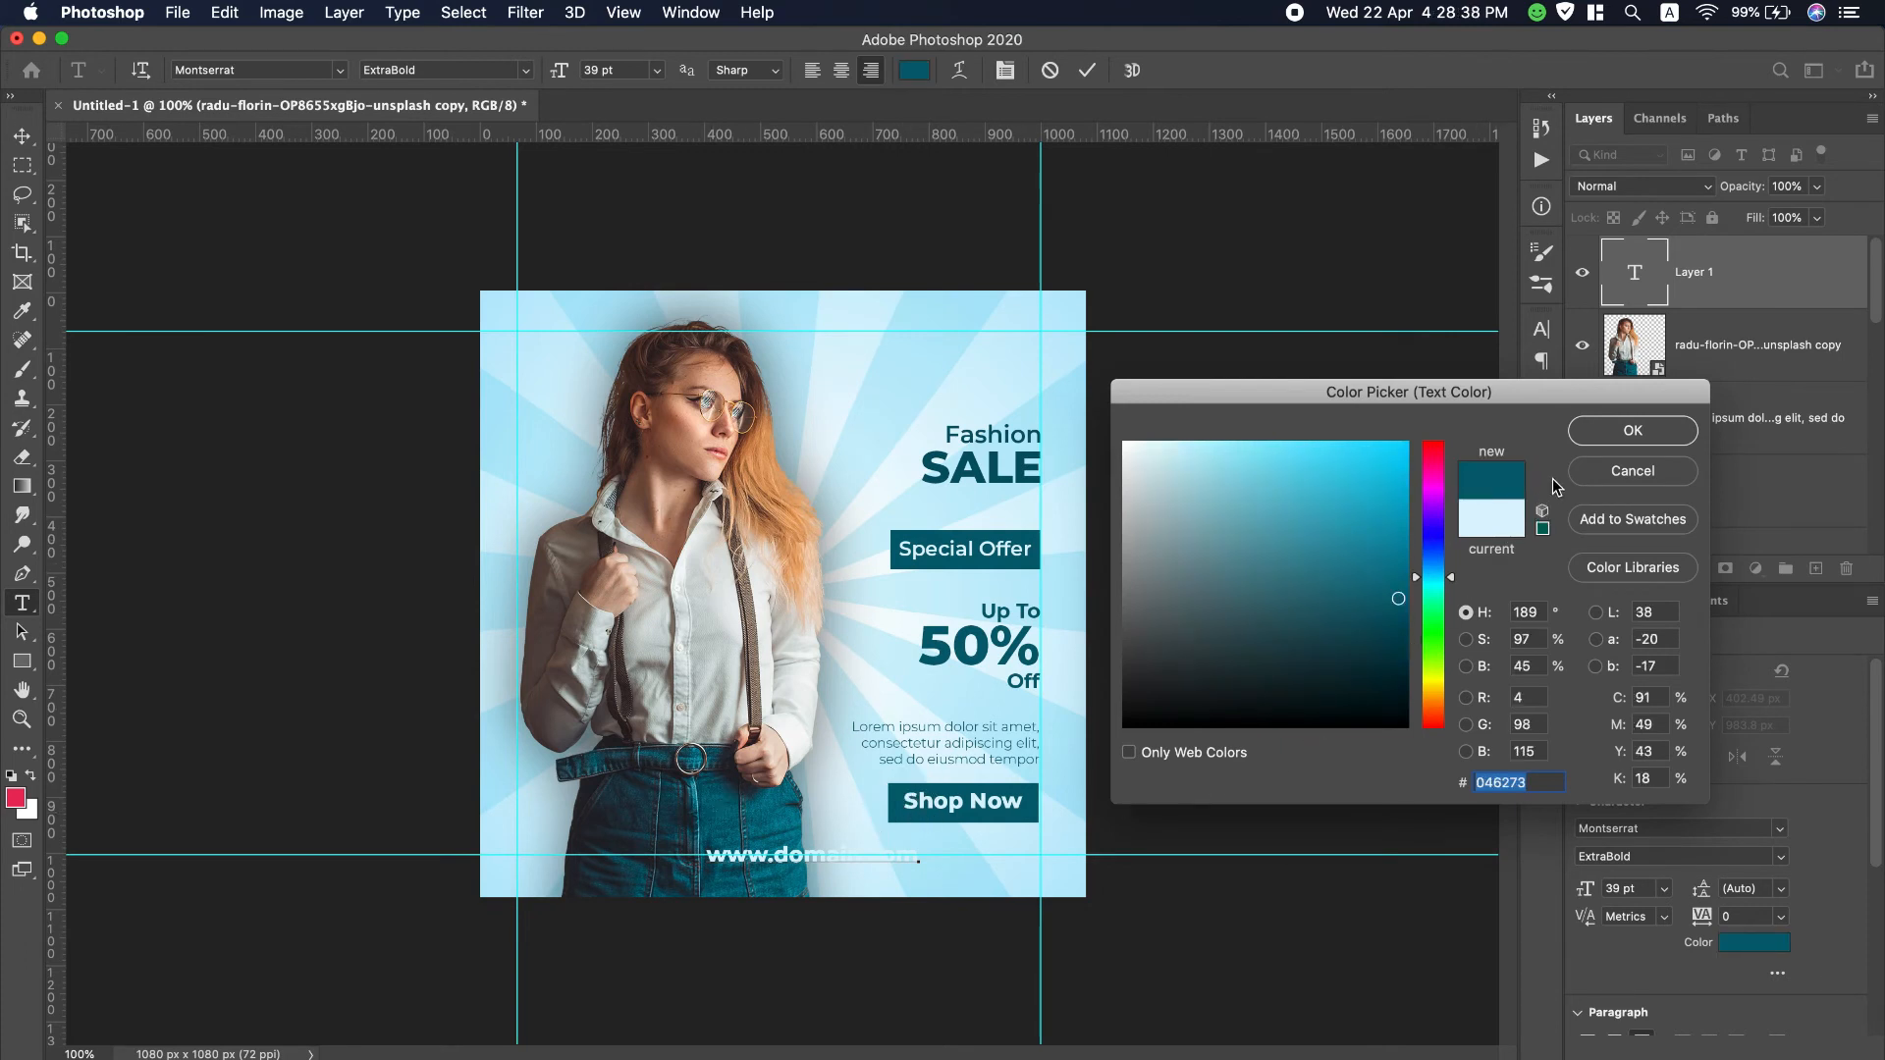
pyautogui.click(1632, 430)
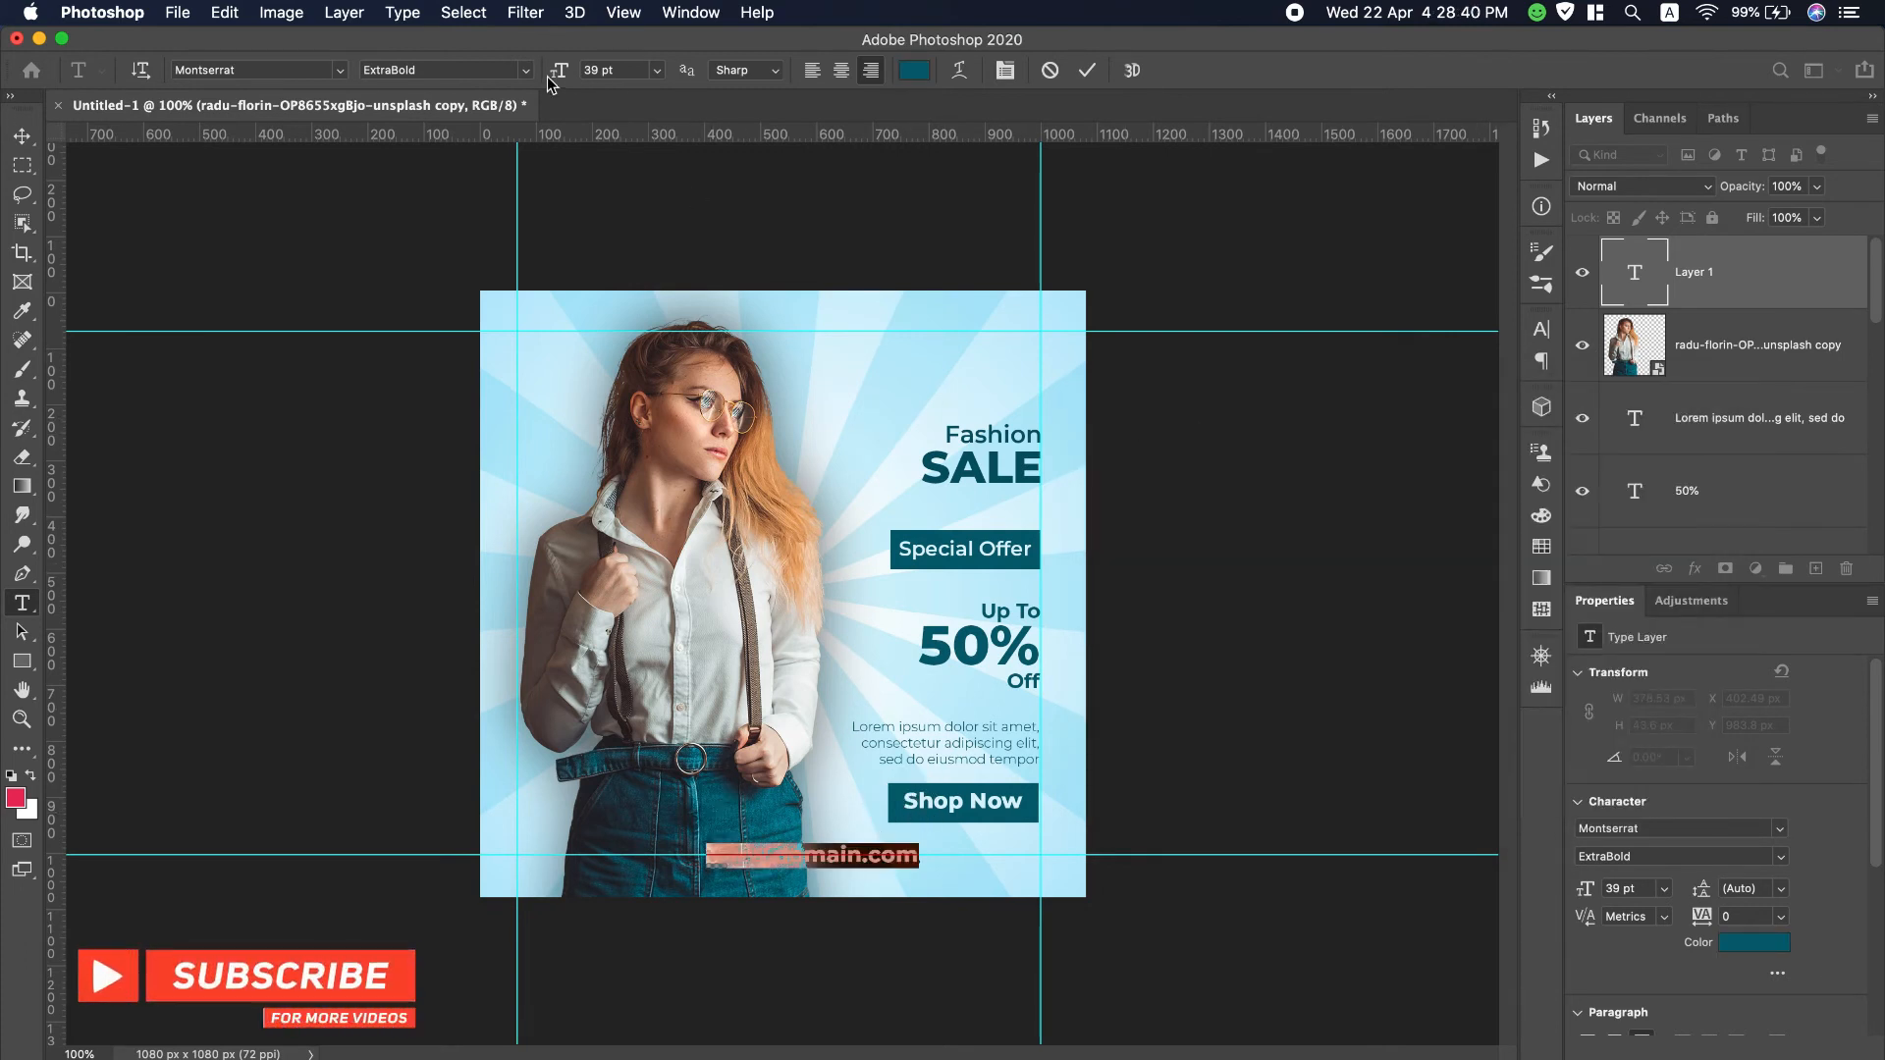
pyautogui.click(527, 74)
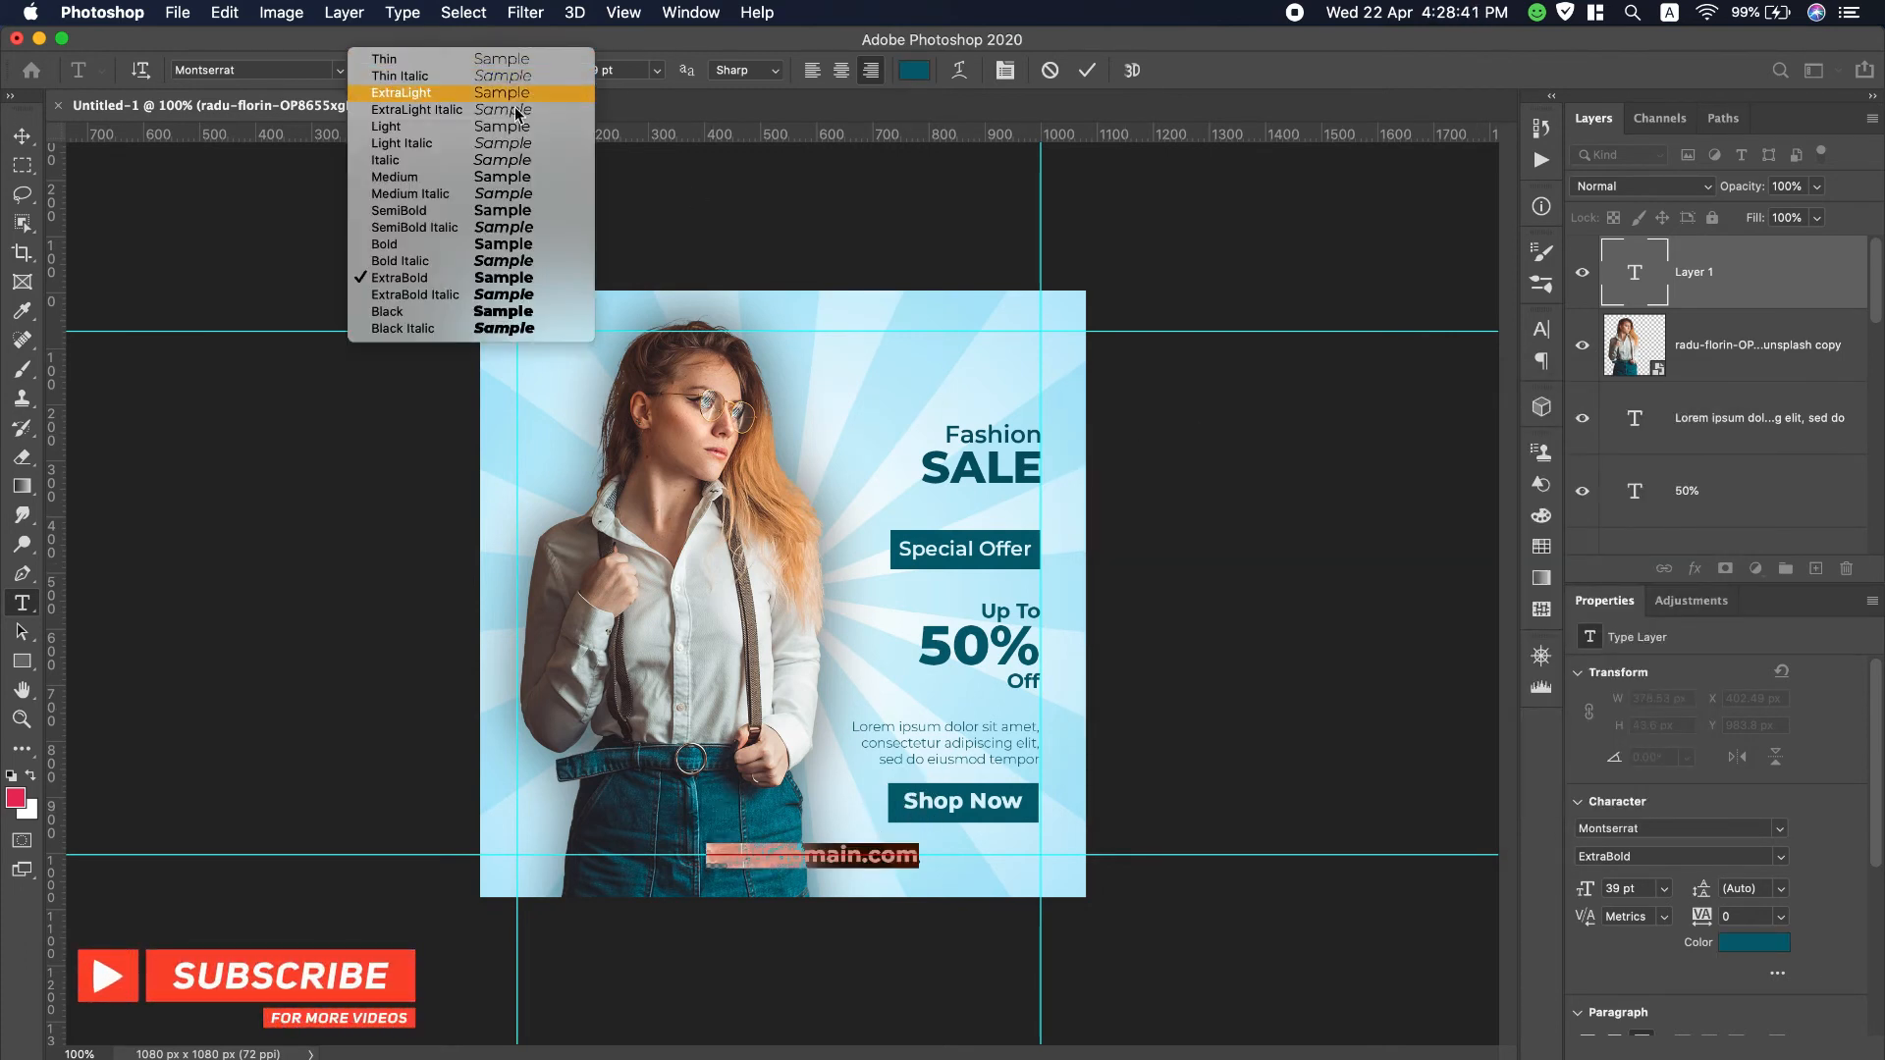
pyautogui.click(450, 212)
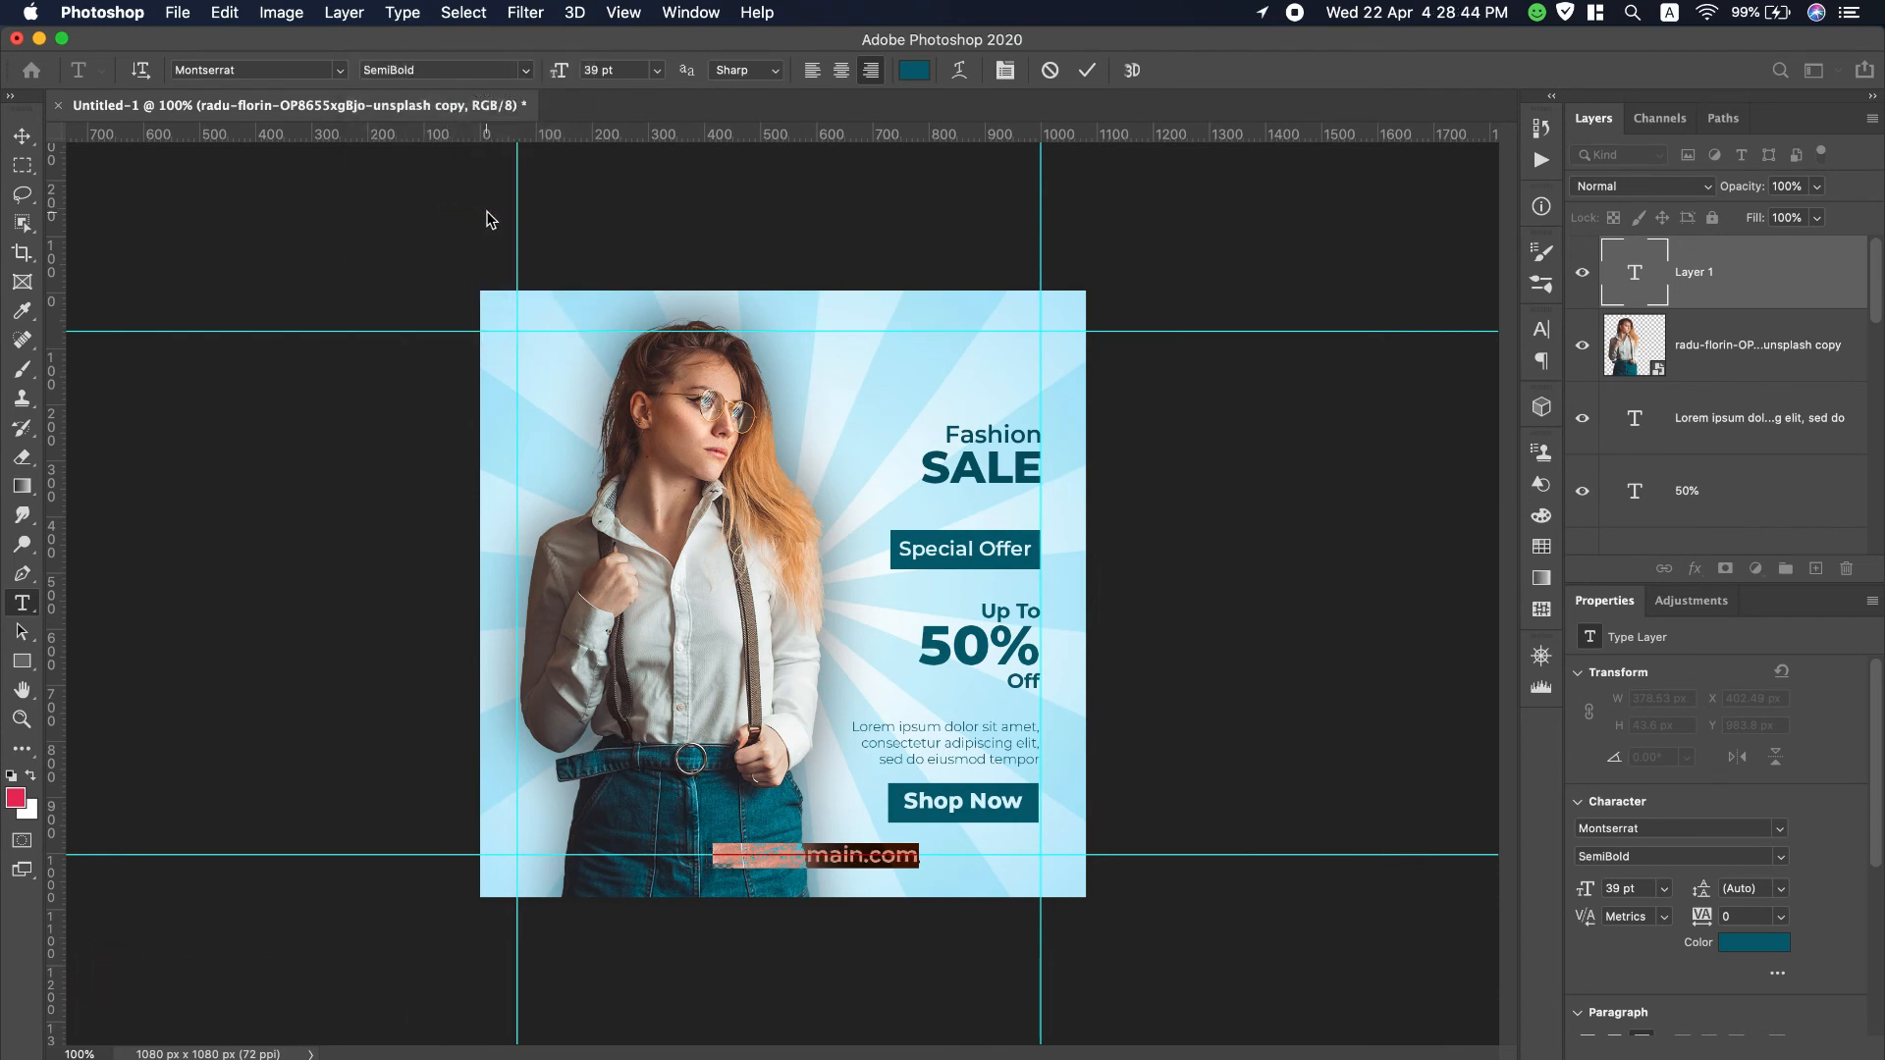
pyautogui.moveTo(630, 73); pyautogui.dragTo(530, 71)
pyautogui.scroll(-7, 604, 72)
pyautogui.scroll(-3, 604, 71)
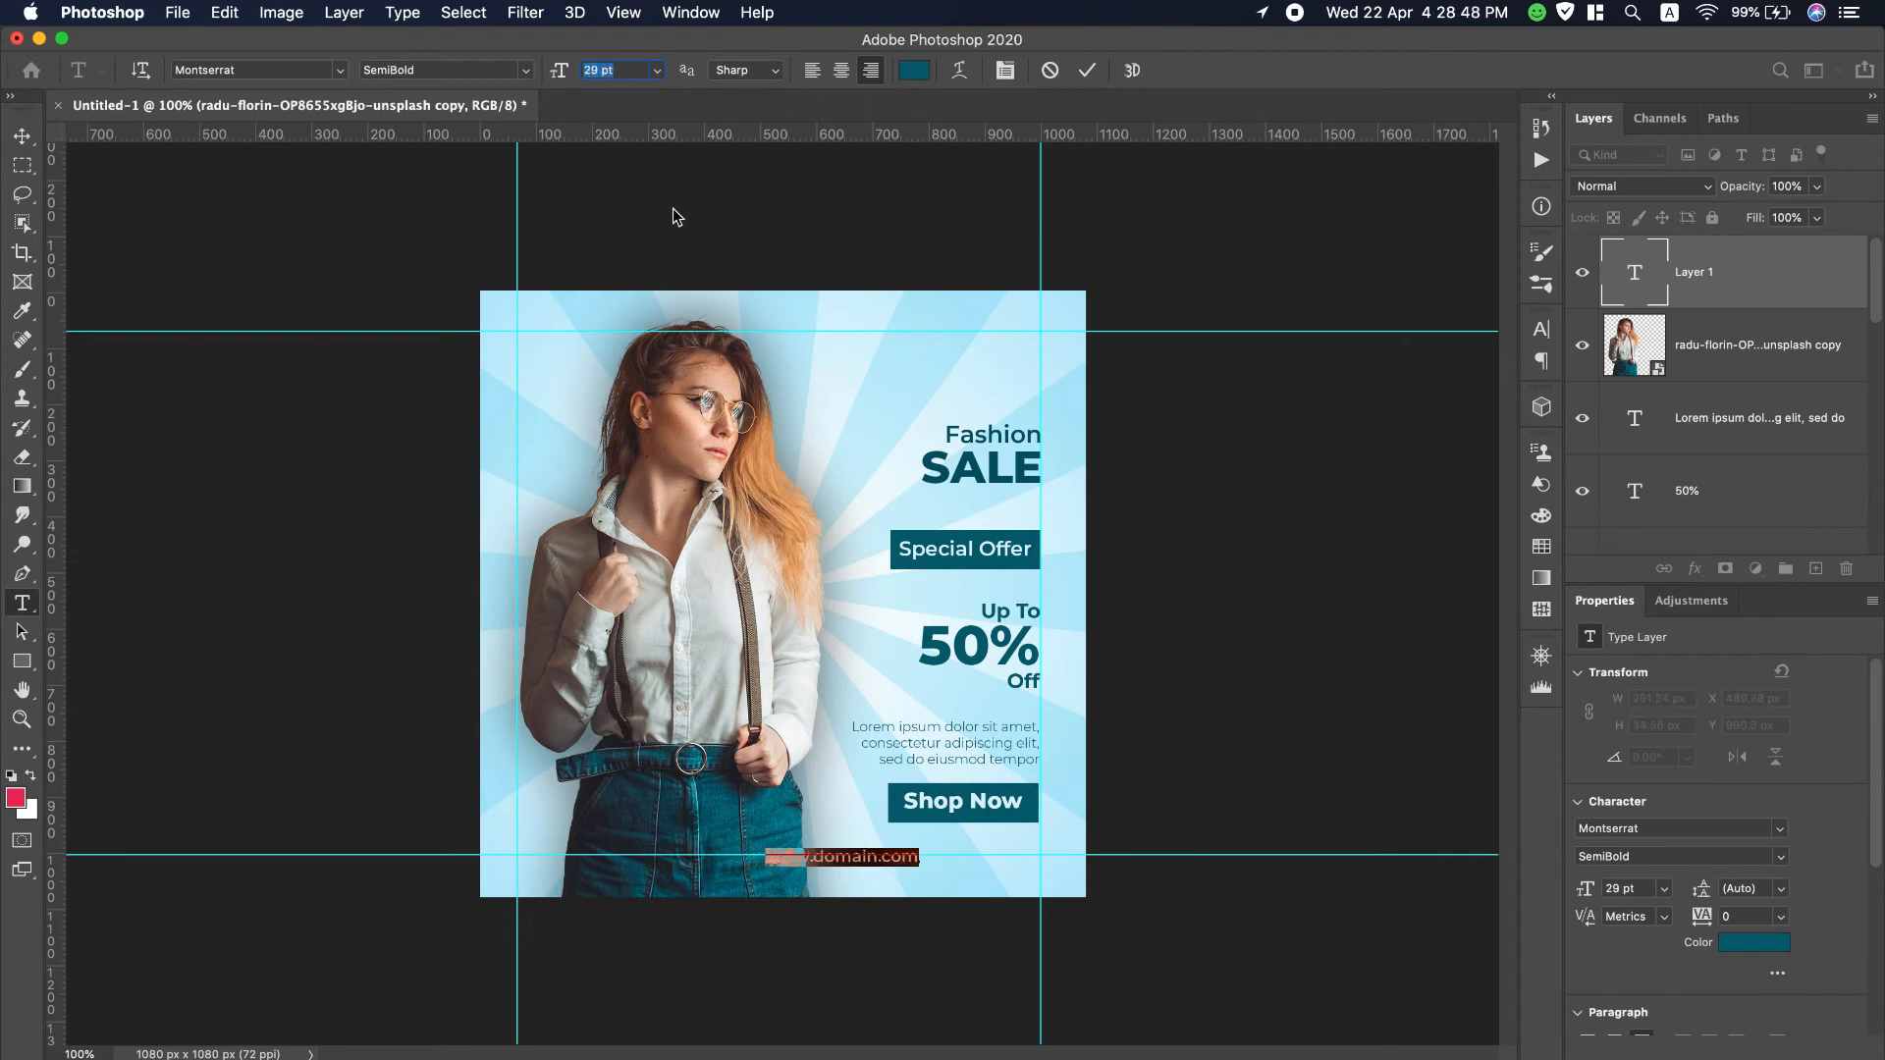
pyautogui.moveTo(705, 785); pyautogui.dragTo(962, 846)
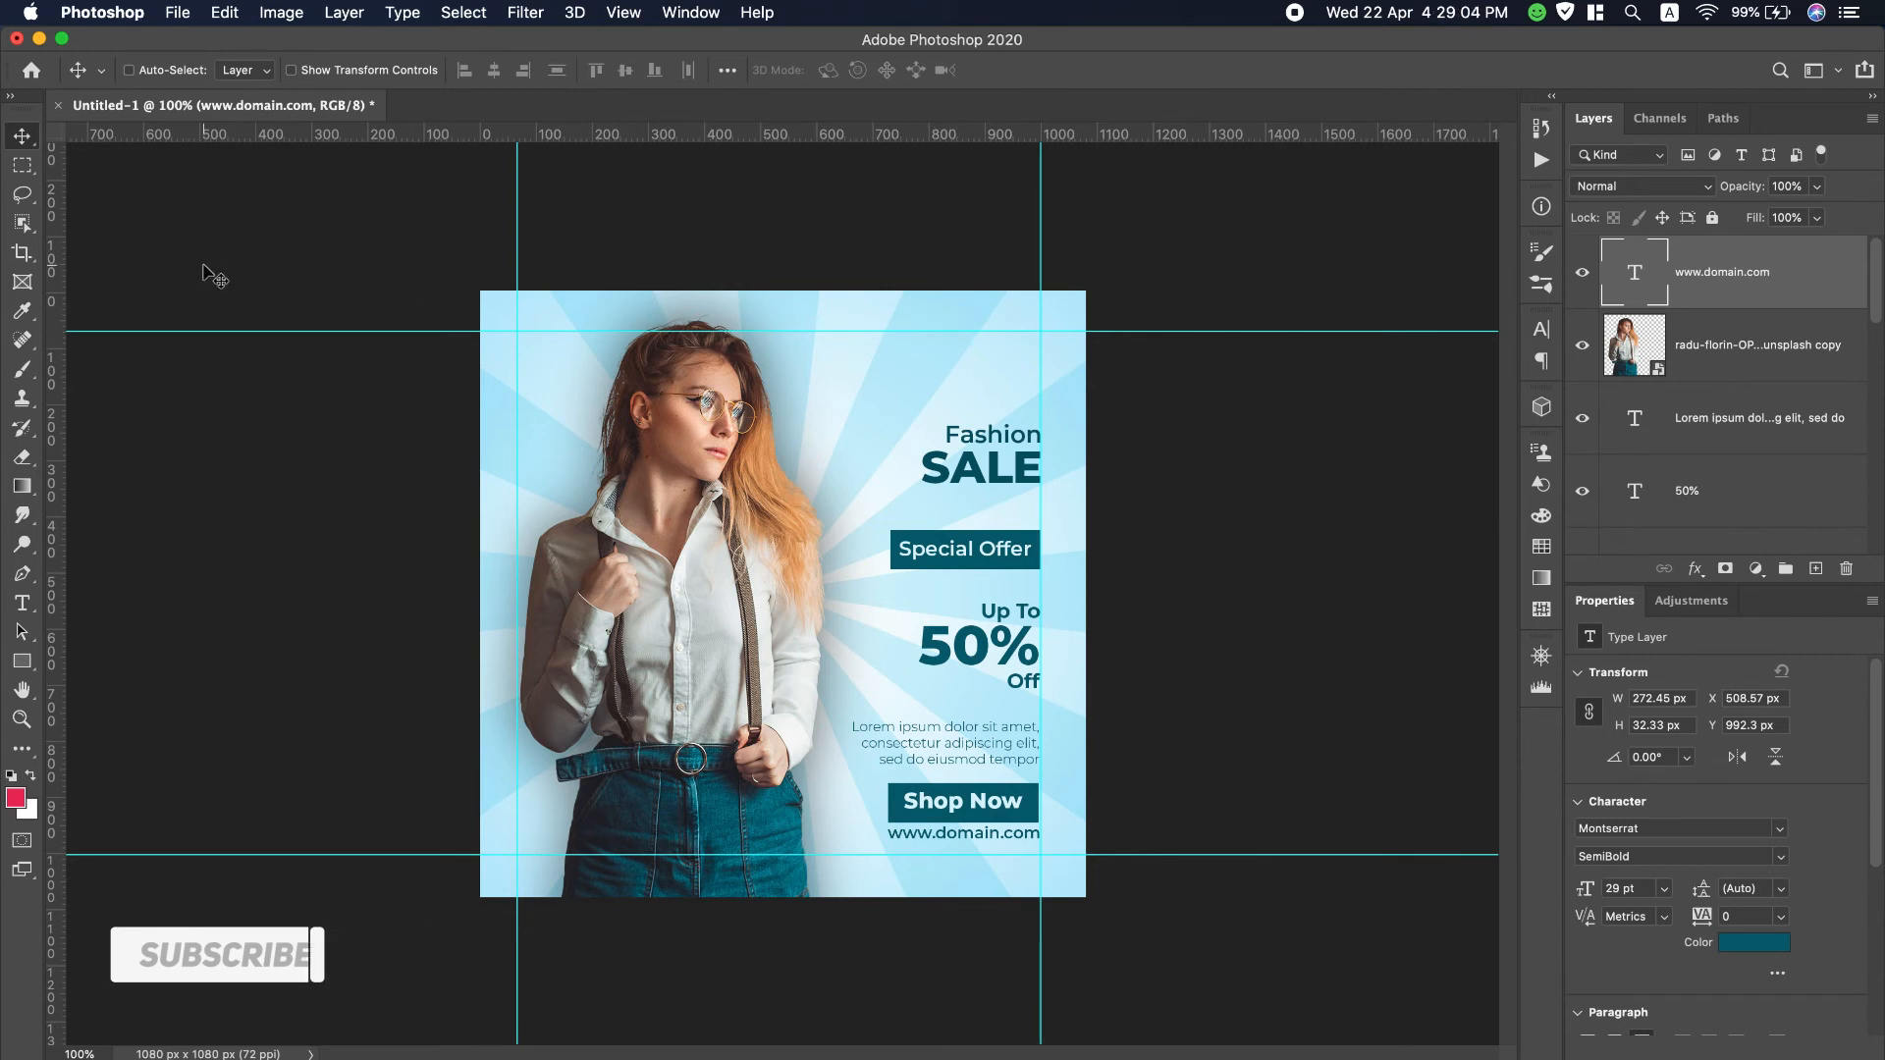
# Step: Draw a teal #046273 rectangle about 269 × 89 px with 27 px rounded corners above "Fashion SALE", against the upper and right guides
pyautogui.click(22, 663)
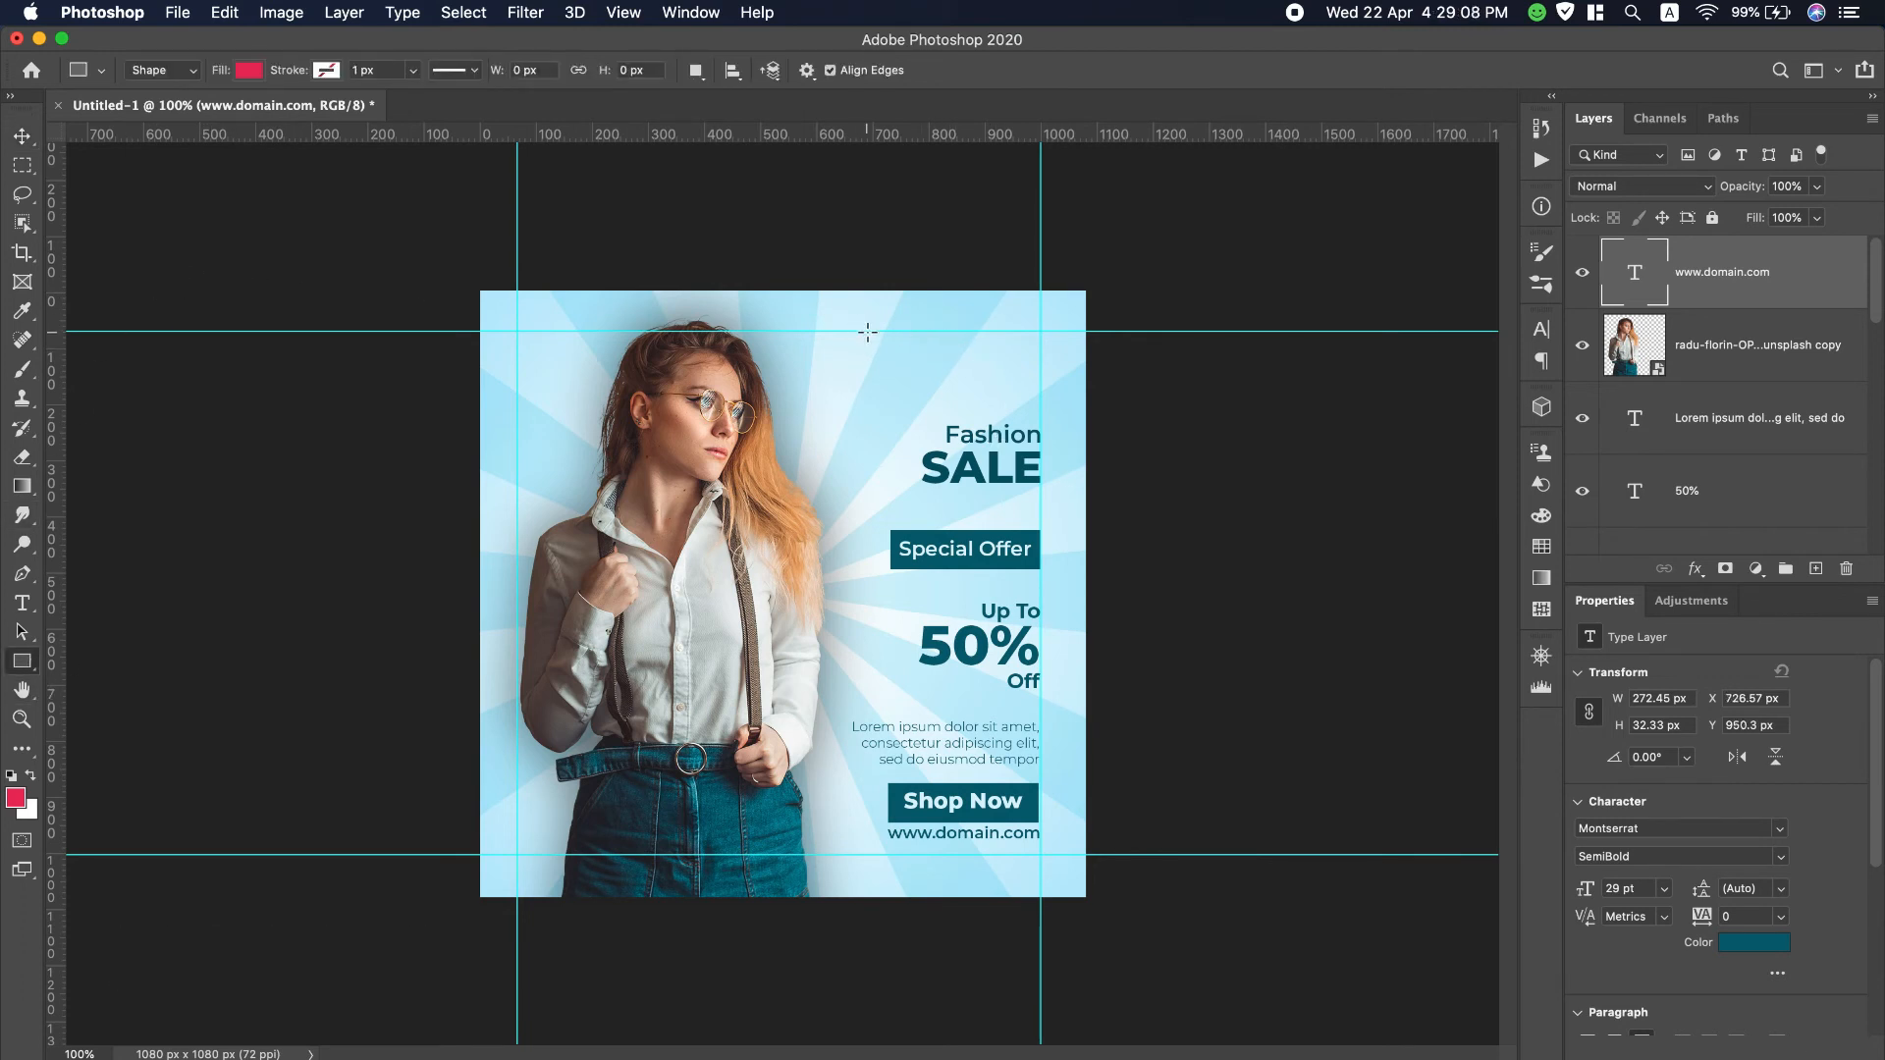
pyautogui.moveTo(888, 332); pyautogui.dragTo(1041, 382)
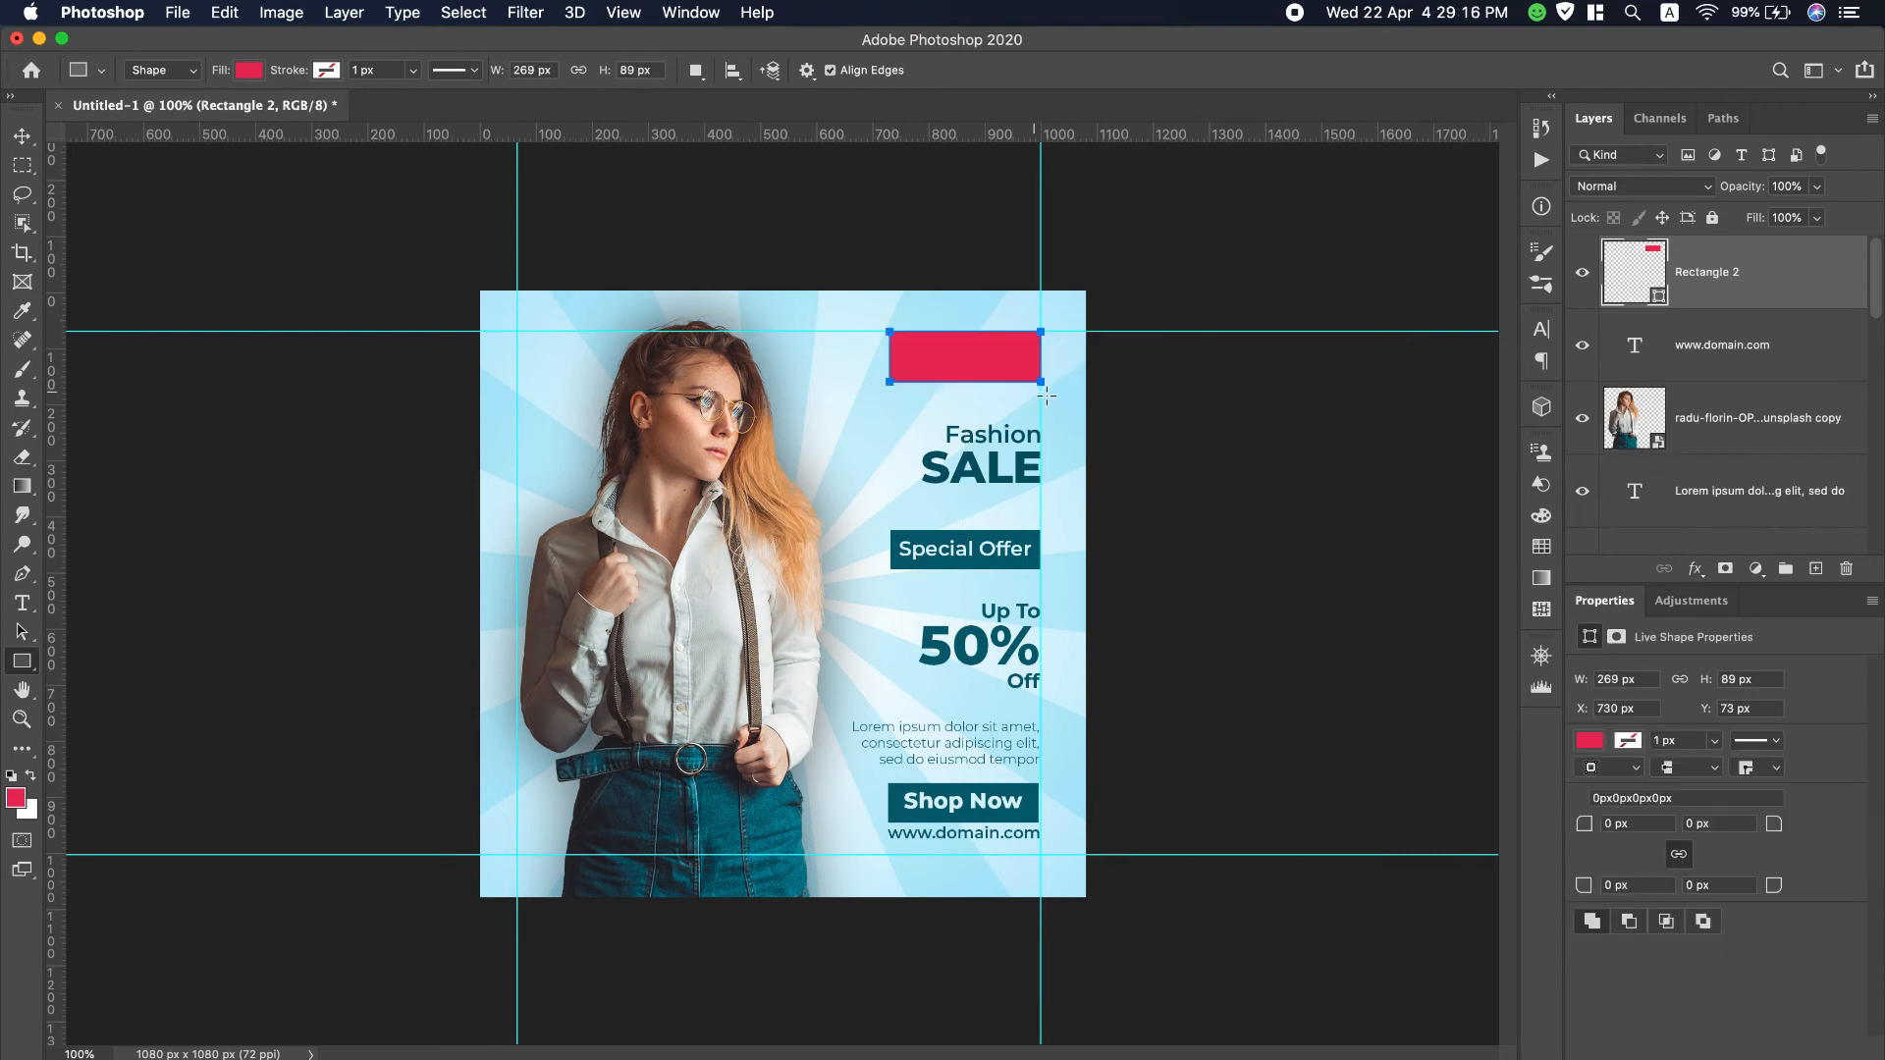
pyautogui.doubleClick(1657, 303)
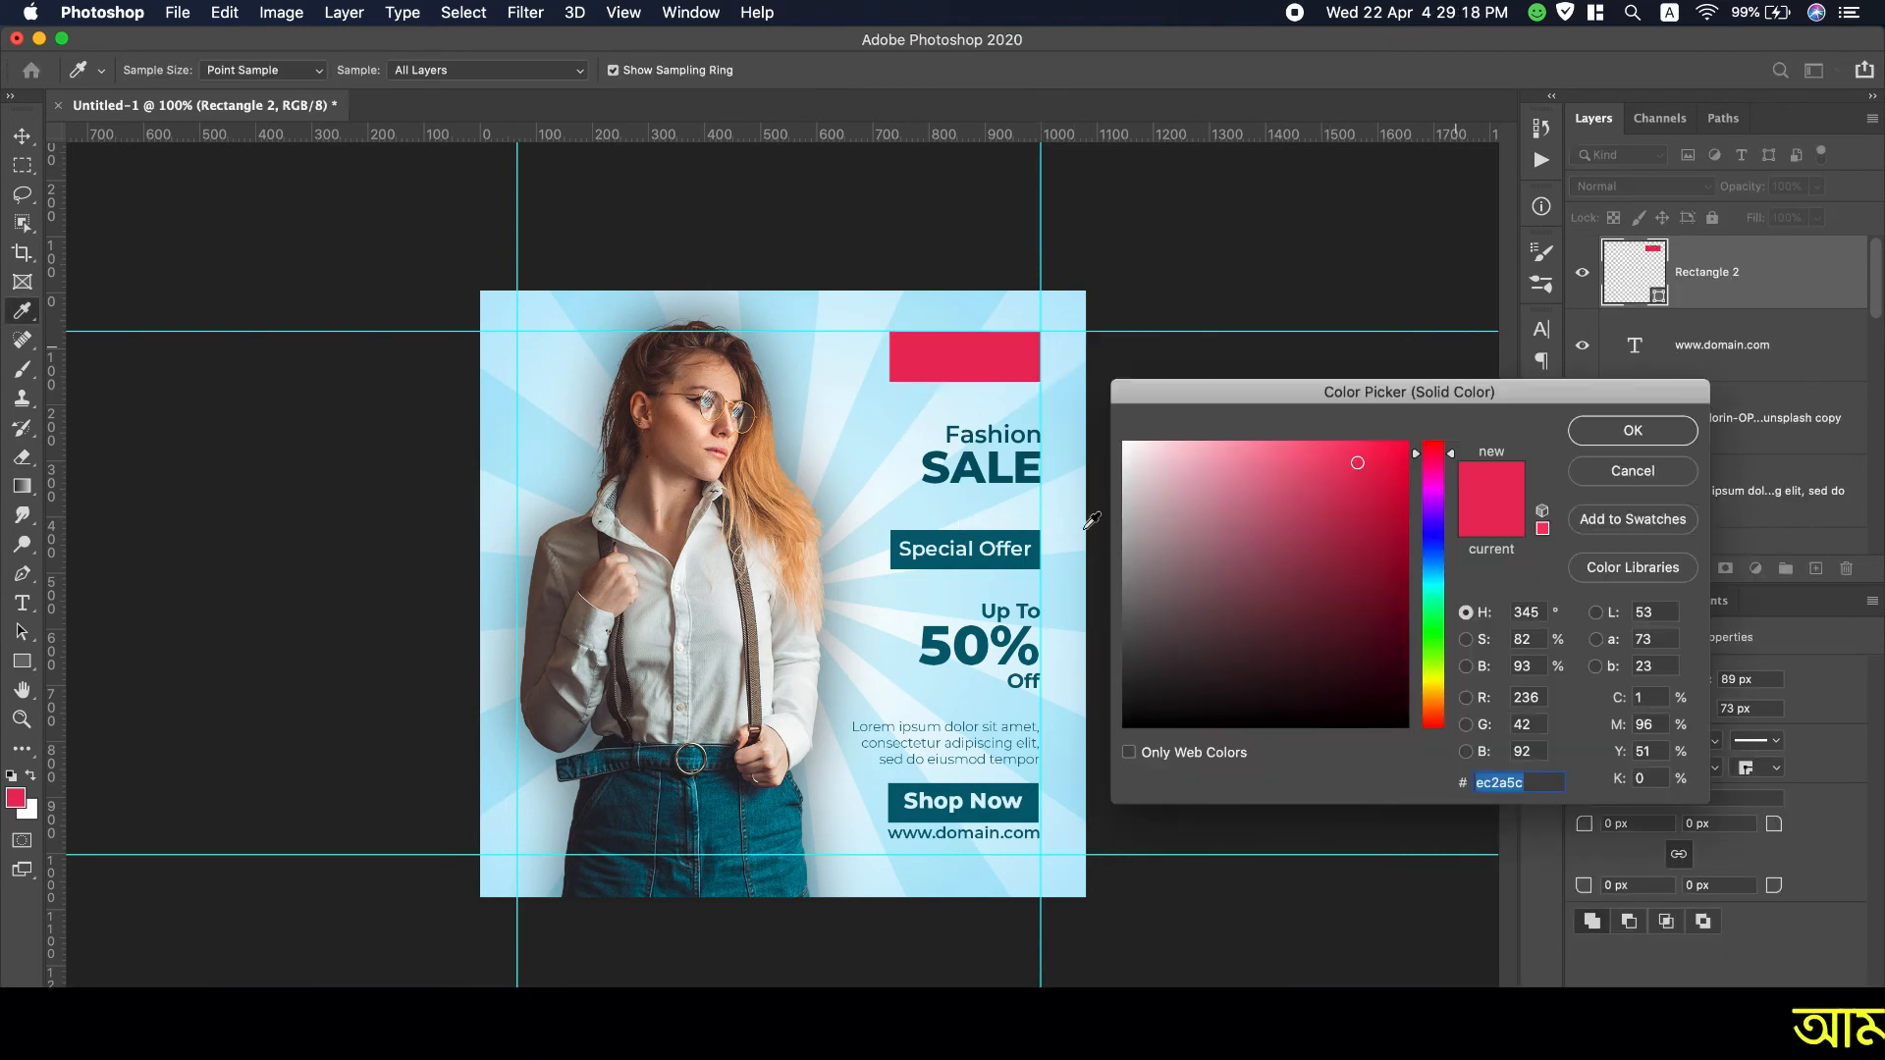
pyautogui.click(904, 557)
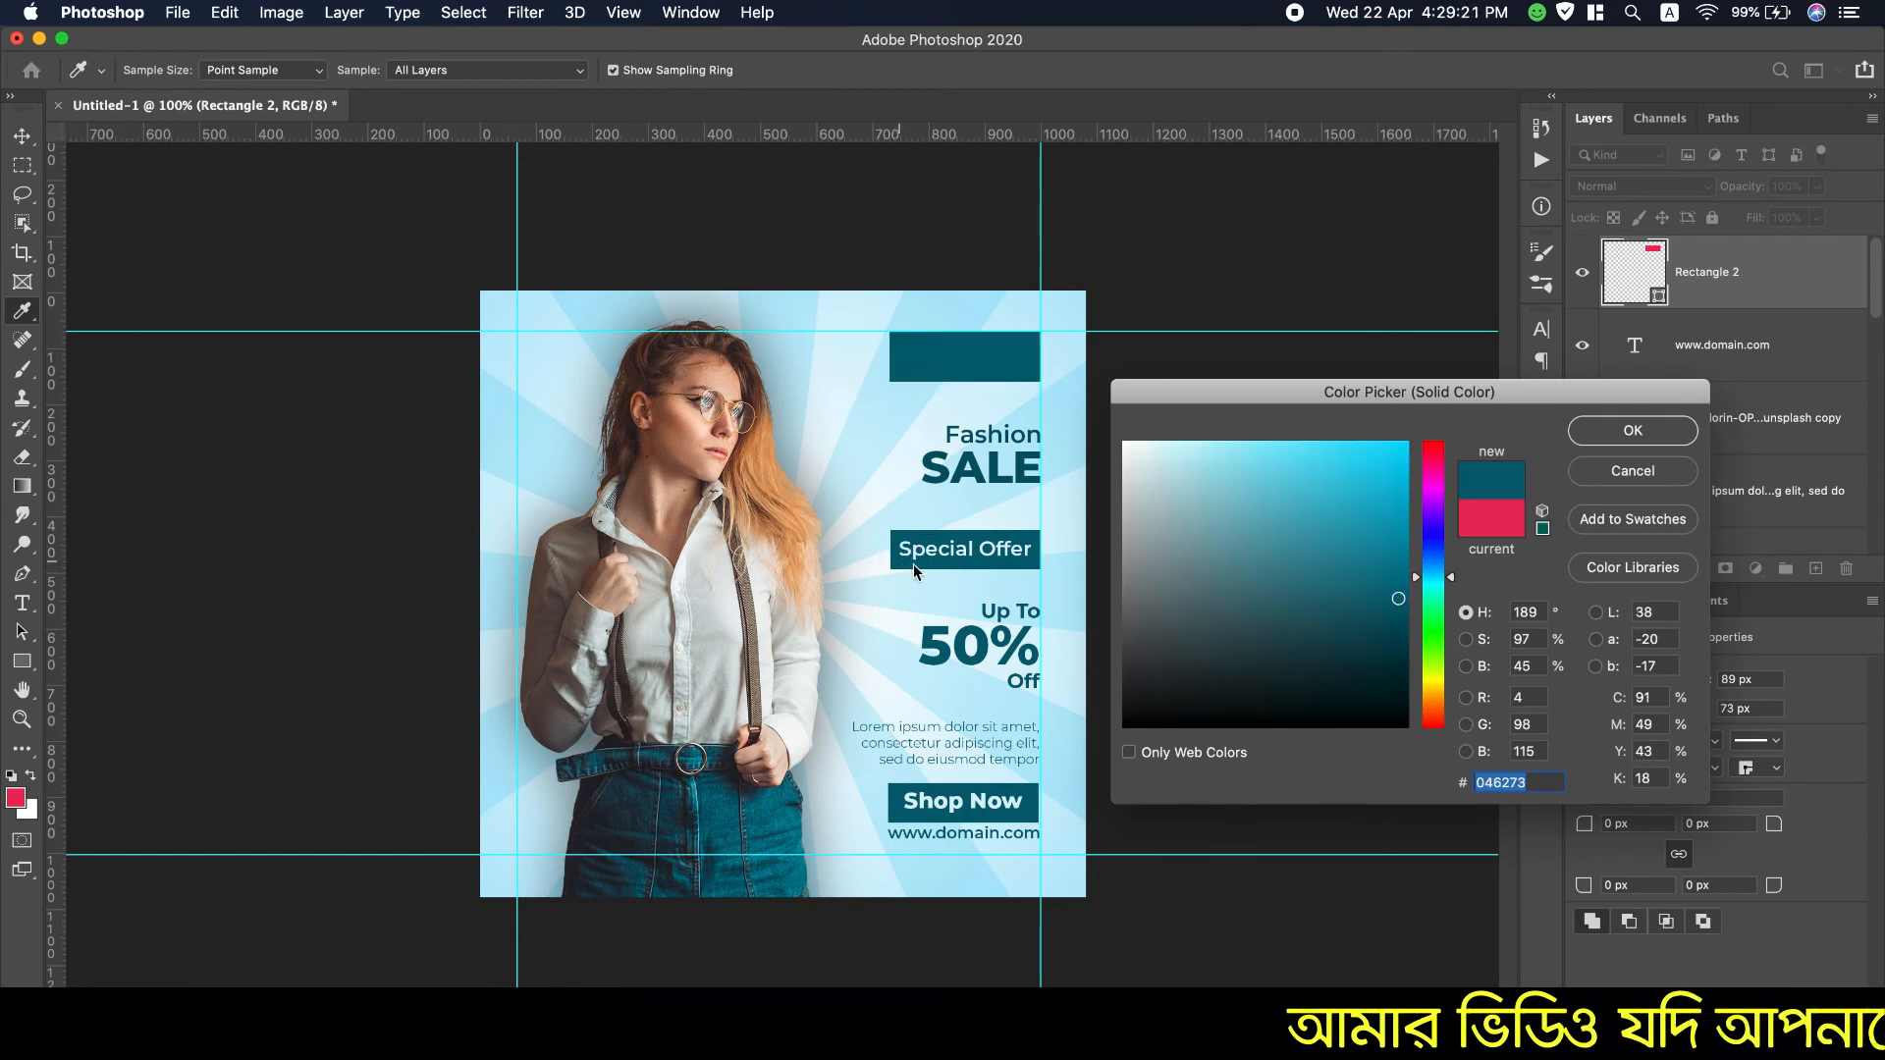
pyautogui.click(1649, 438)
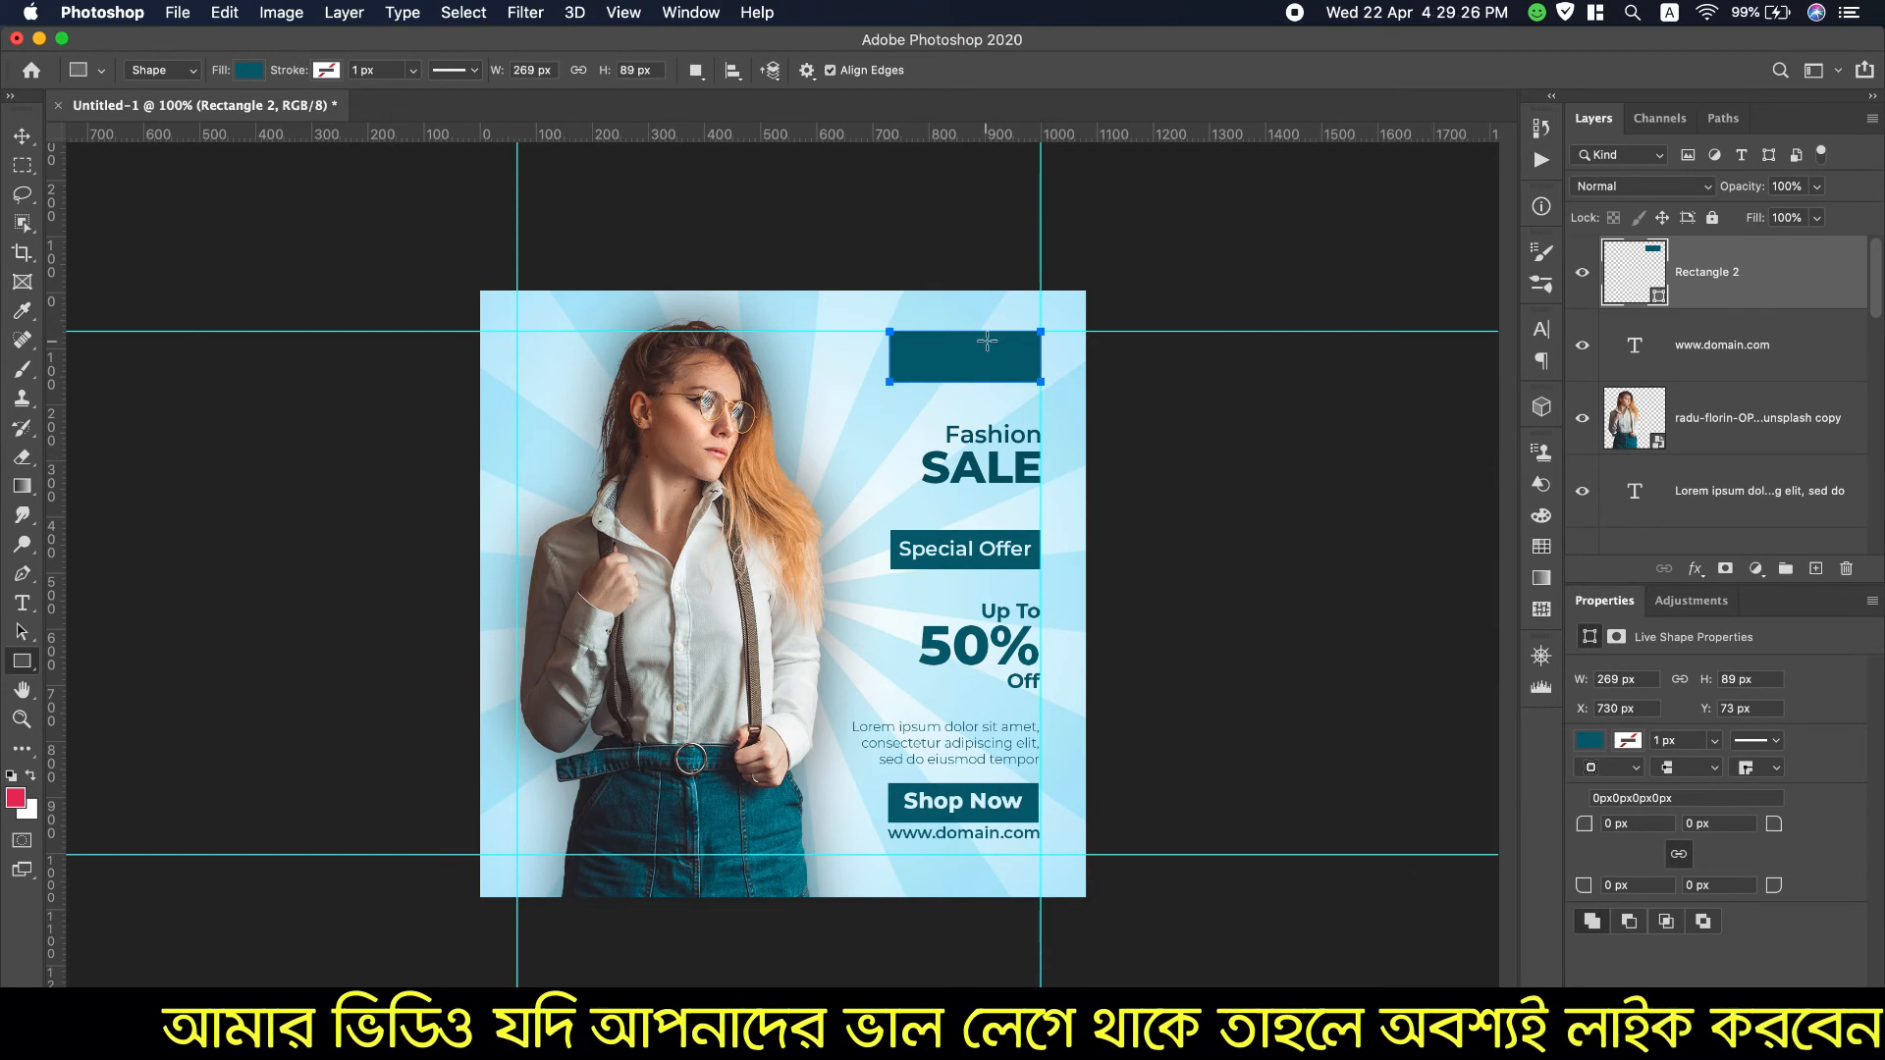
pyautogui.moveTo(1589, 823); pyautogui.dragTo(1614, 819)
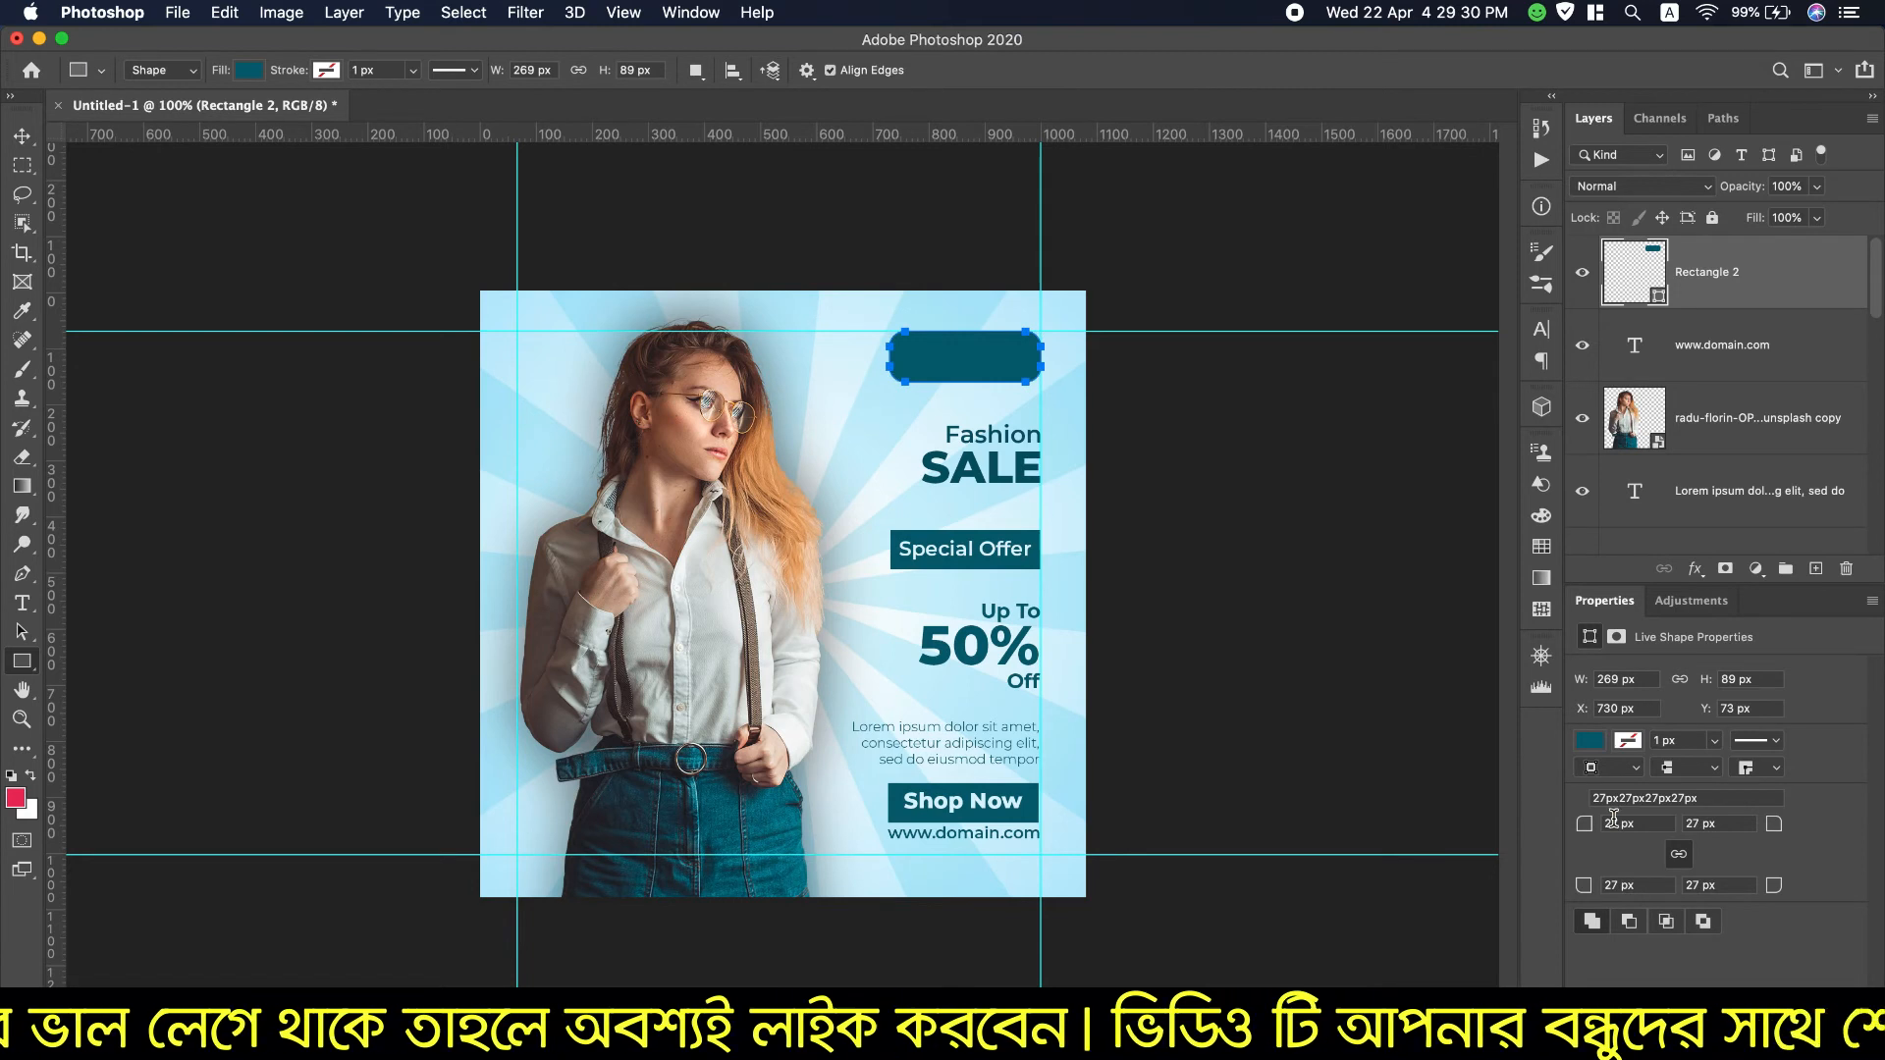
# Step: Add a "COMPANY" text on a new layer above the rounded rectangle
pyautogui.click(22, 603)
pyautogui.click(793, 451)
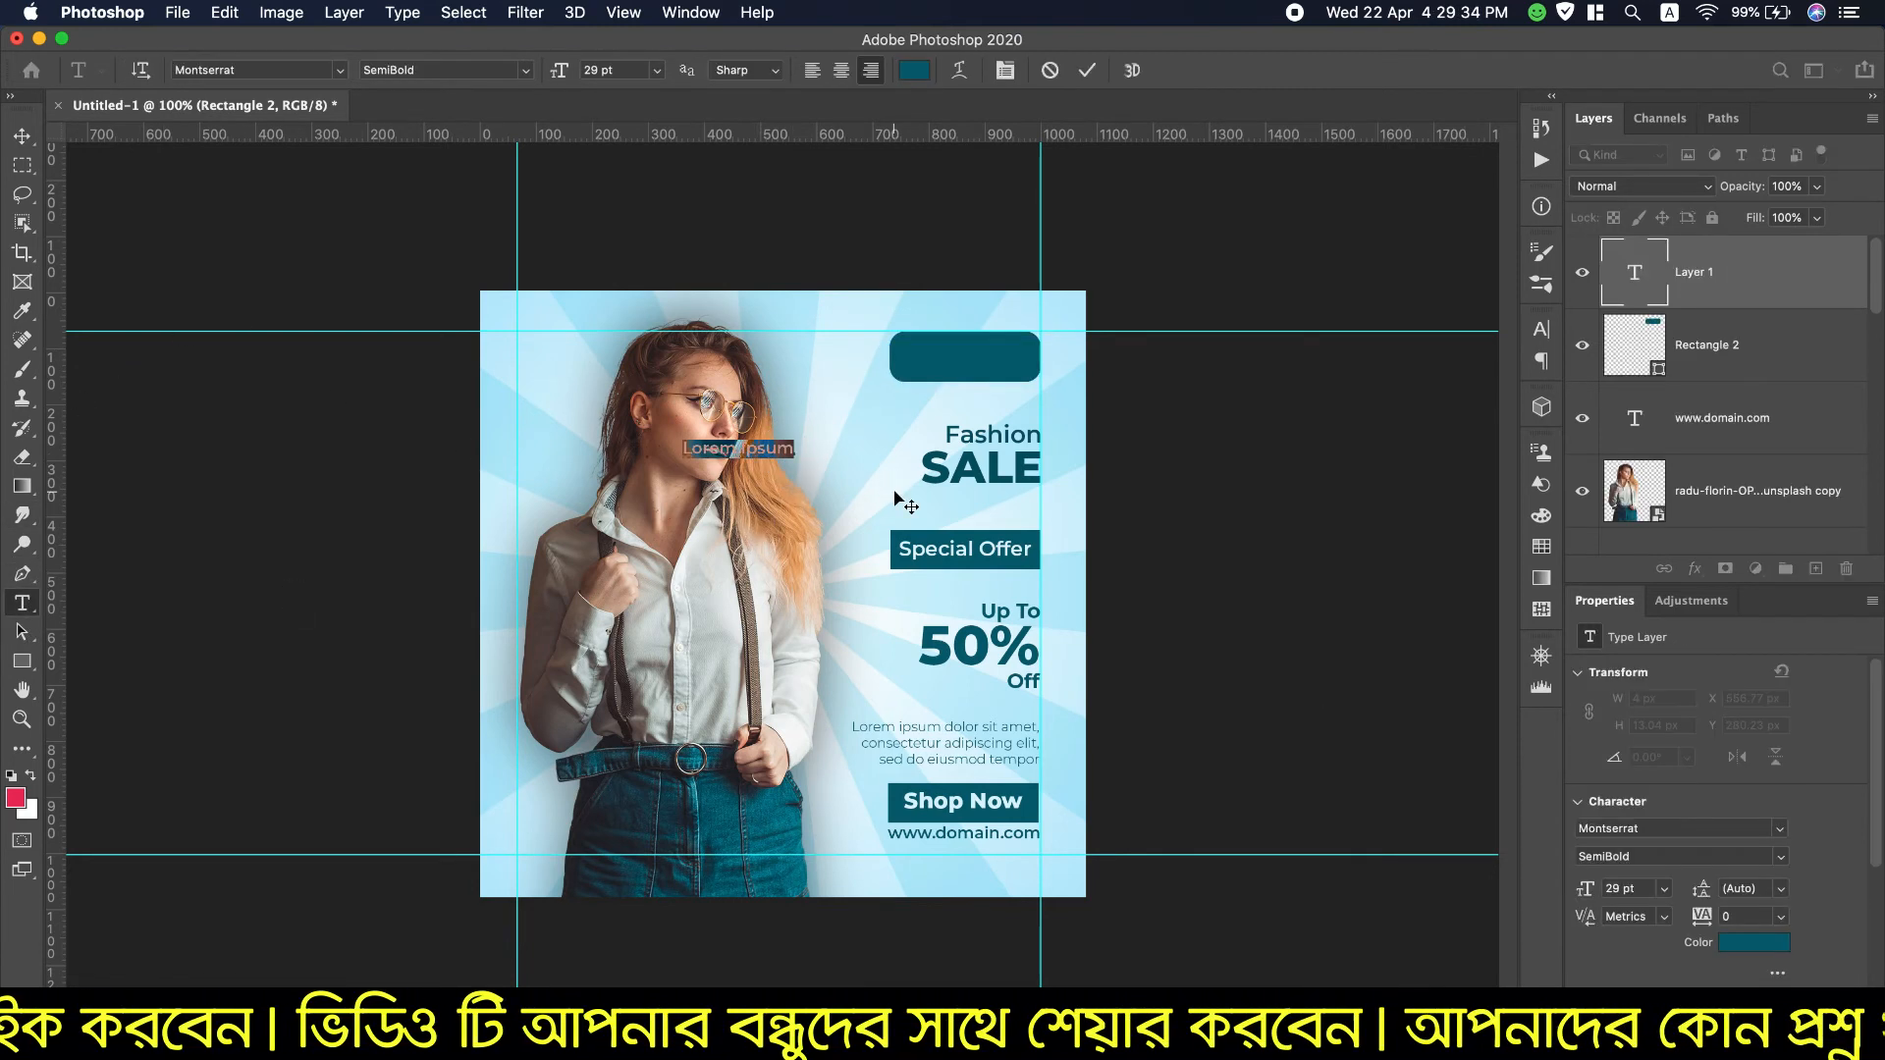
pyautogui.write('COM')
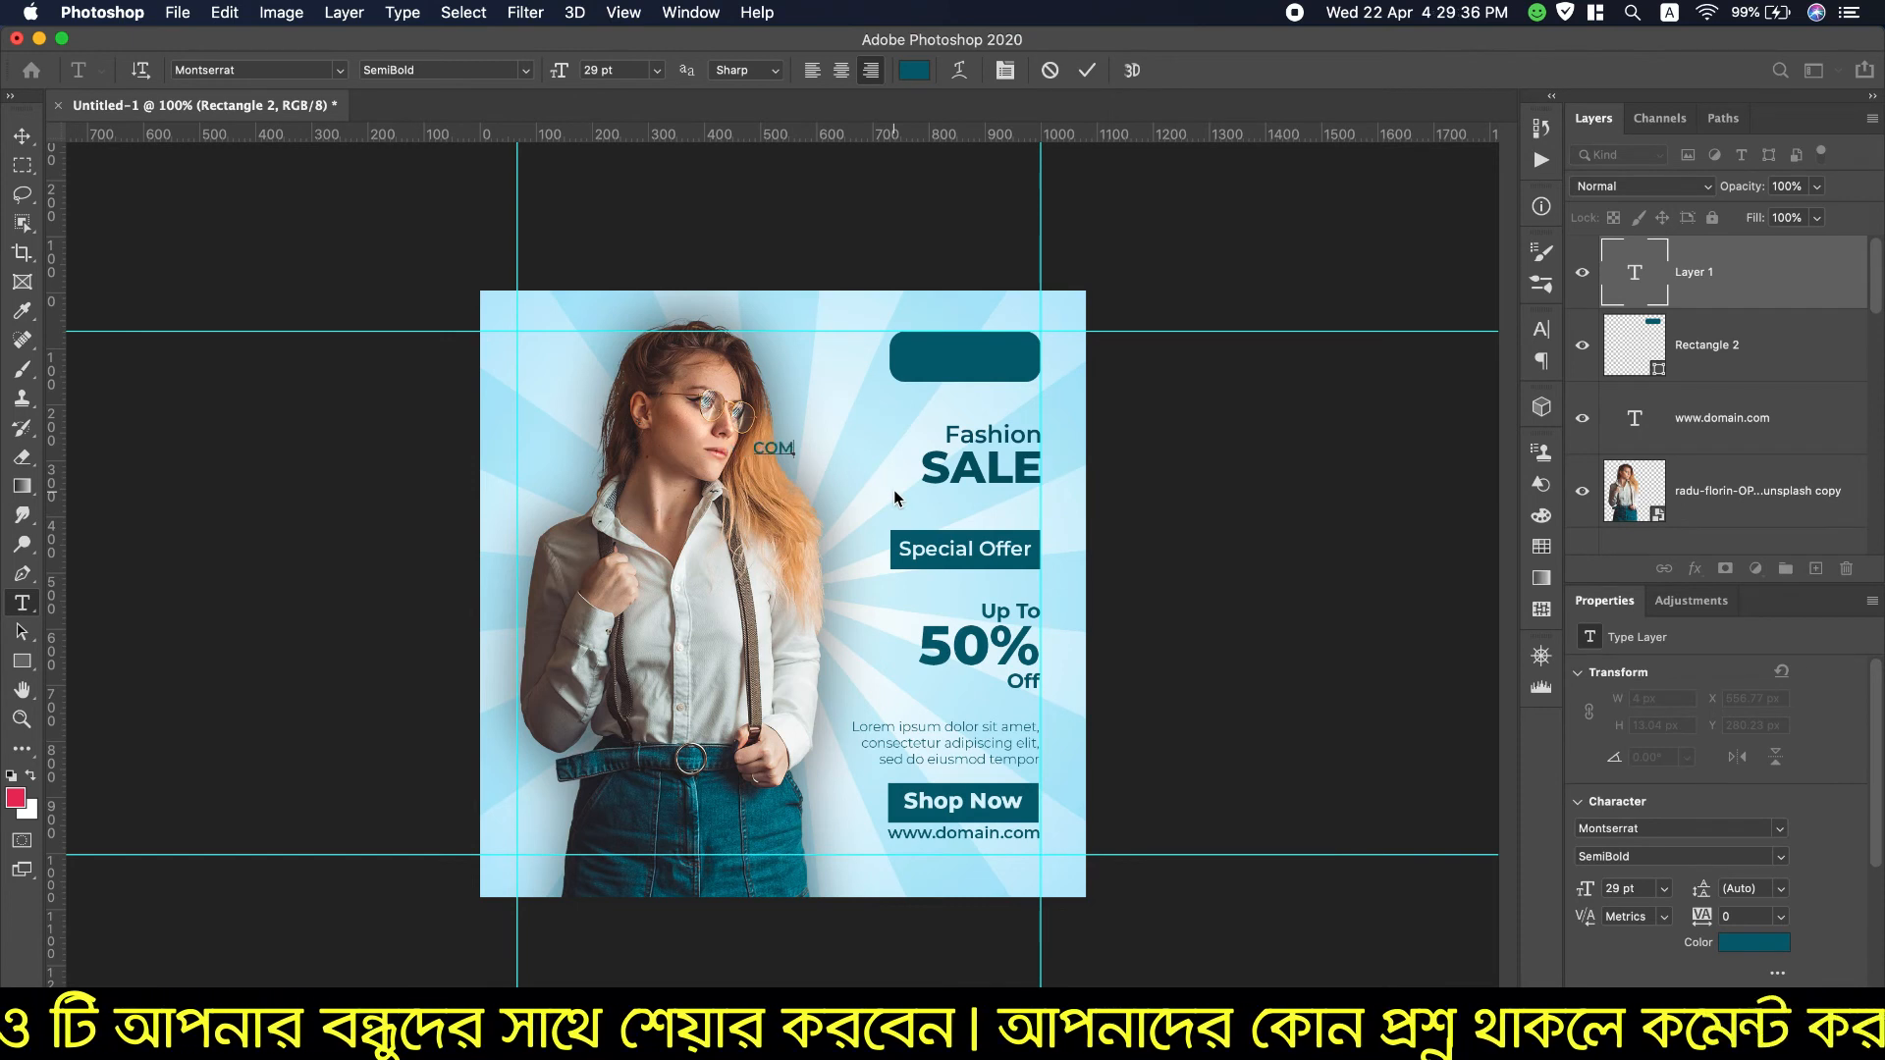
pyautogui.write('PANY.')
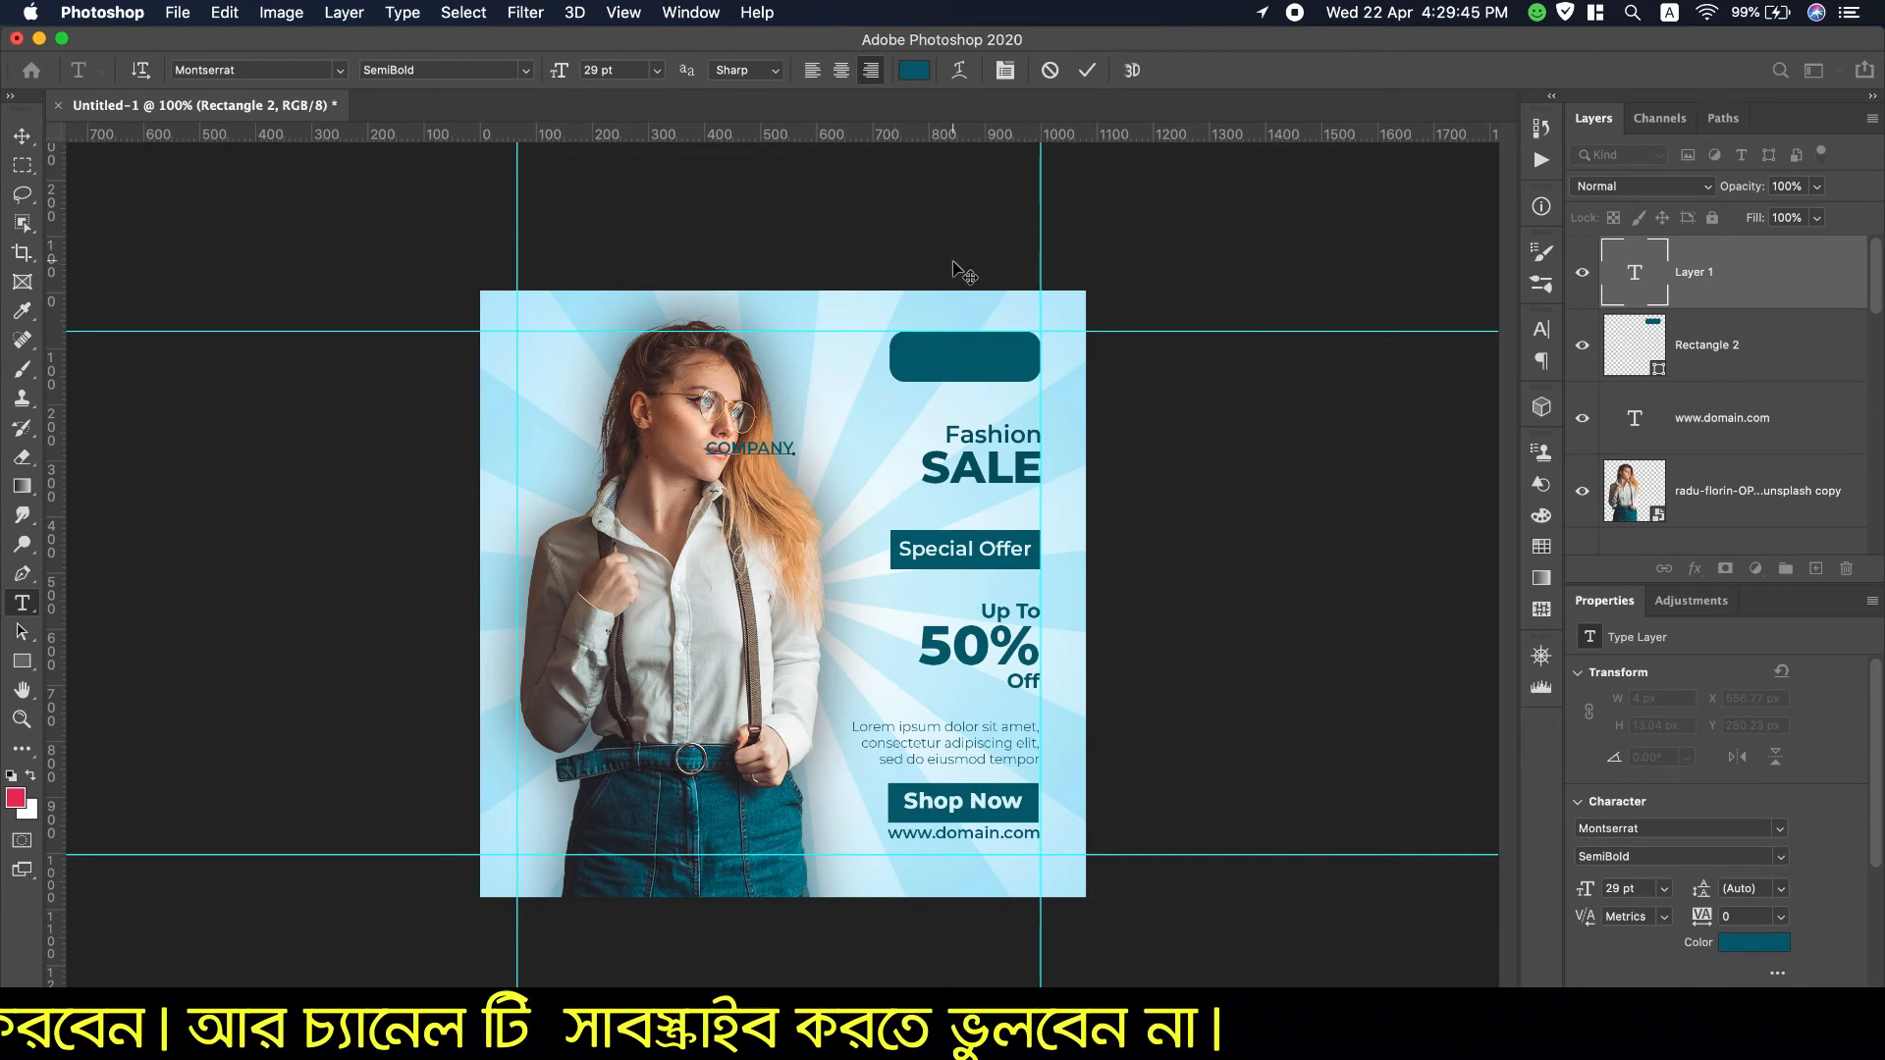
# Step: Color the "COMPANY" text white #ffffff
pyautogui.hotkey('ctrl', 'a')
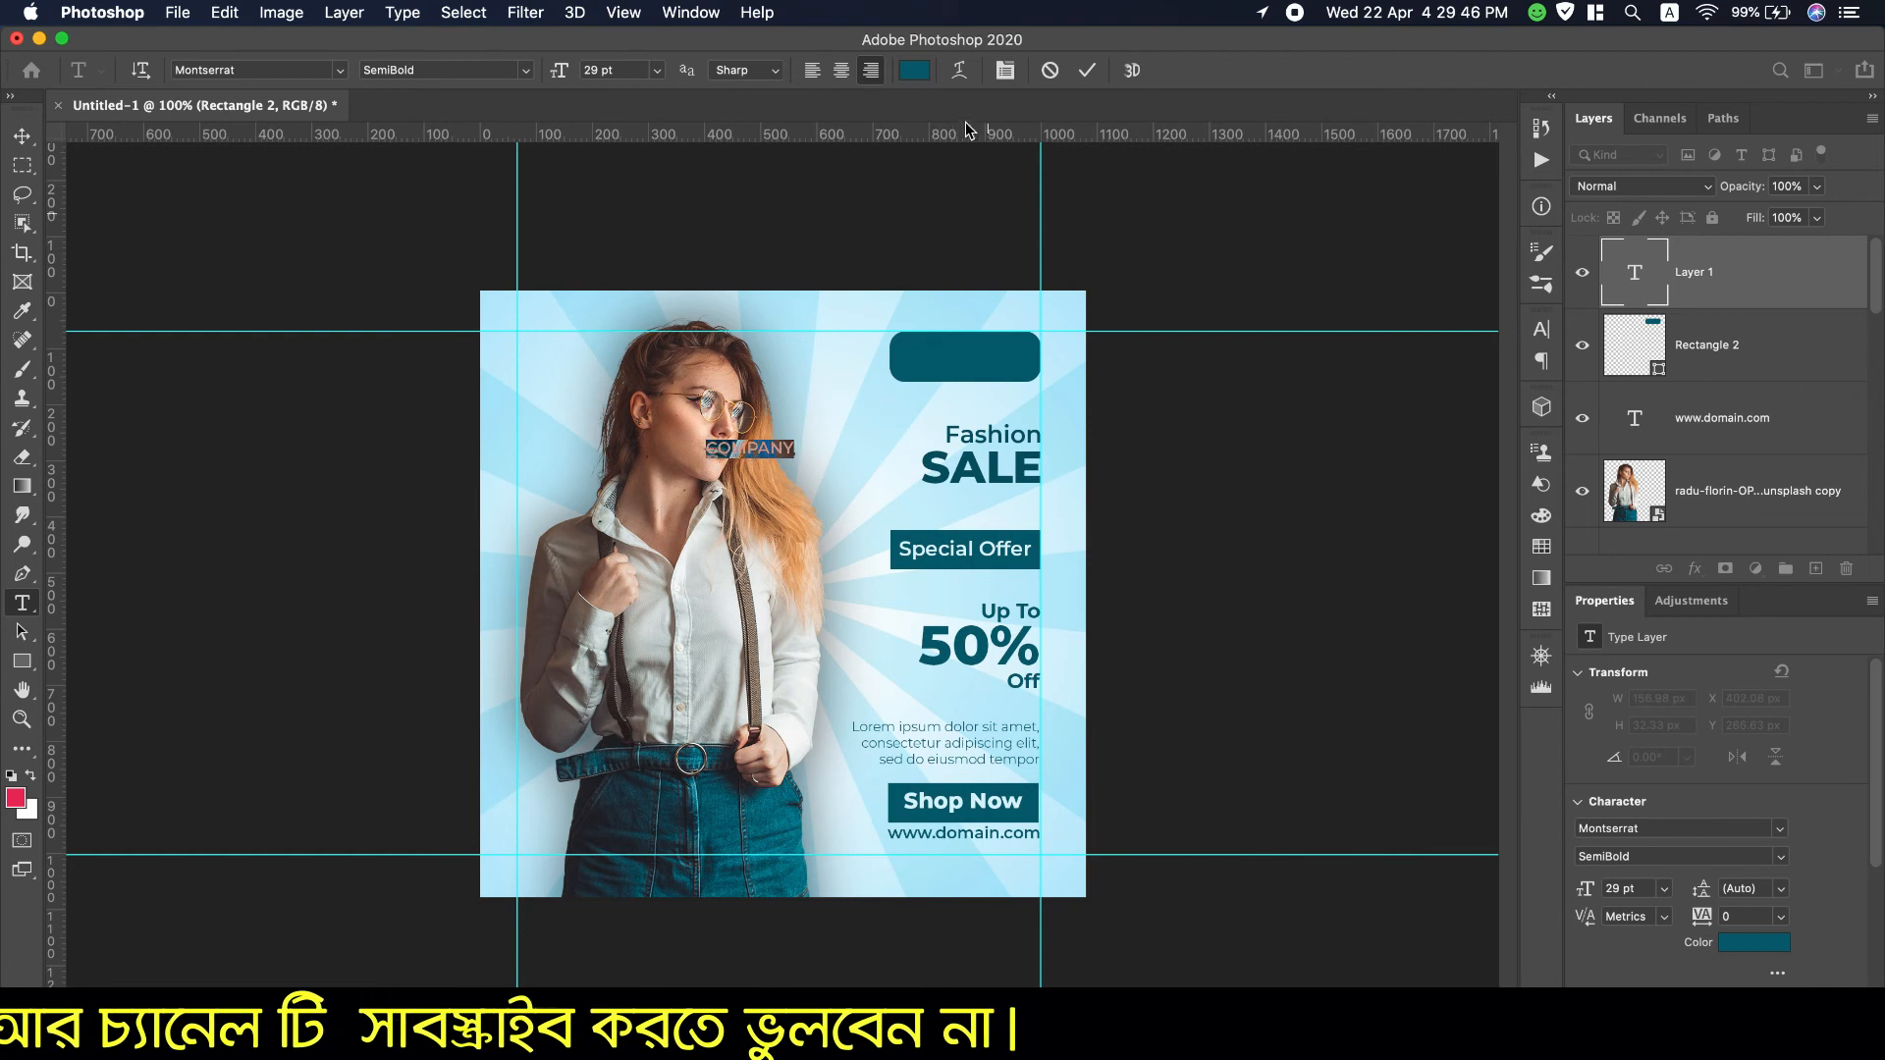
pyautogui.click(914, 70)
pyautogui.moveTo(1139, 479); pyautogui.dragTo(985, 318)
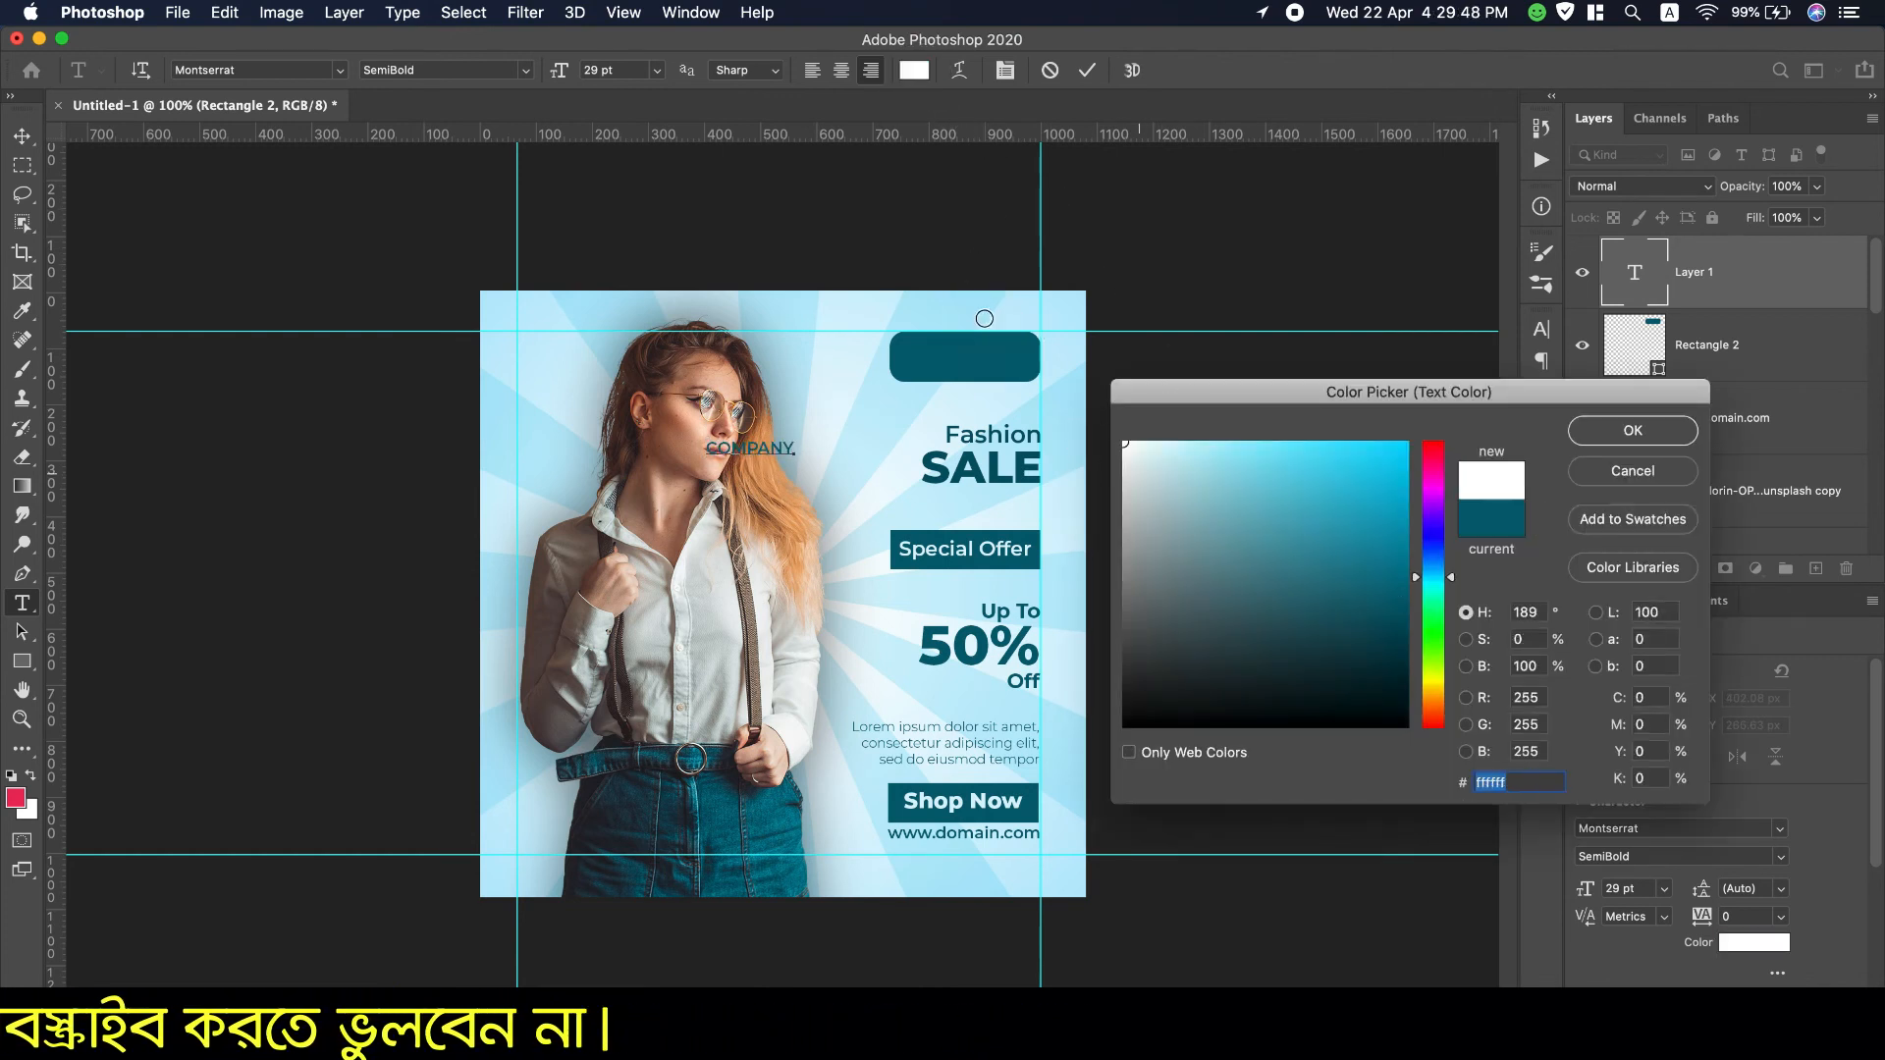
pyautogui.click(1597, 433)
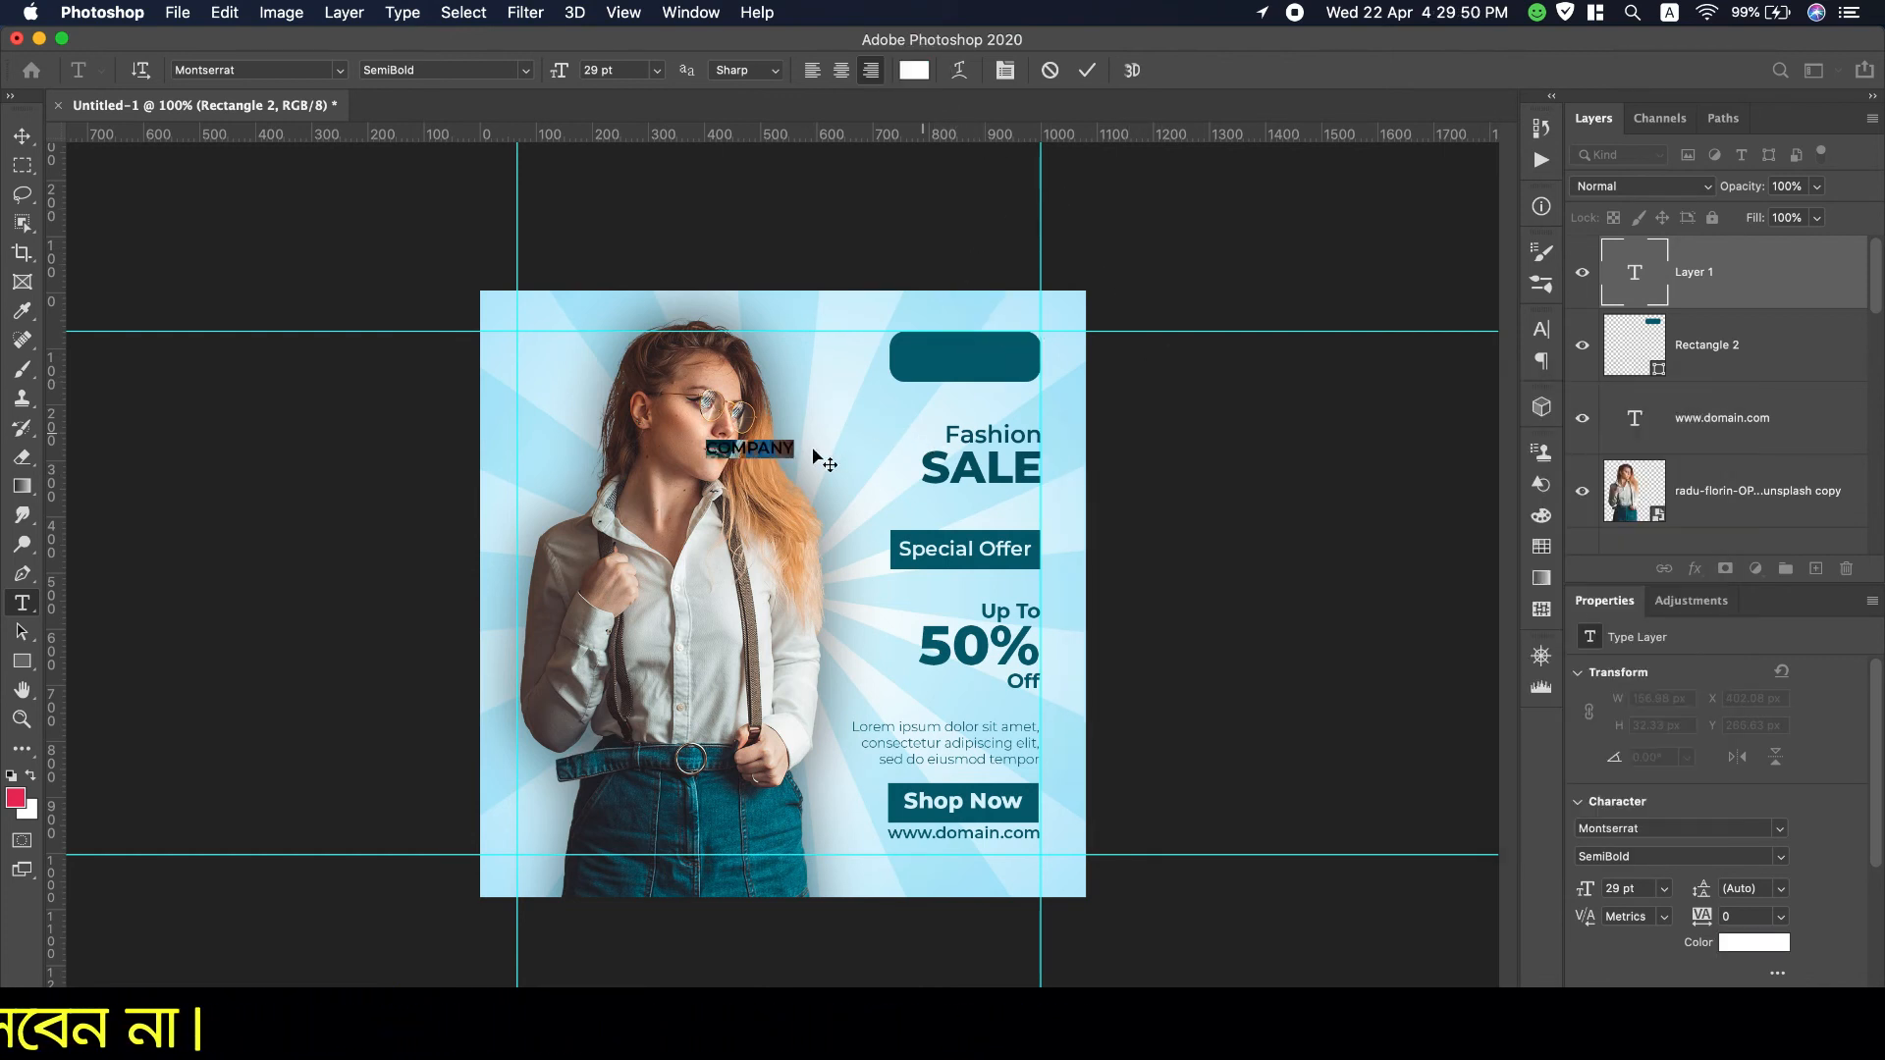
# Step: Move the "COMPANY" text onto the rounded teal rectangle and center it there horizontally and vertically
pyautogui.moveTo(764, 465); pyautogui.dragTo(963, 376)
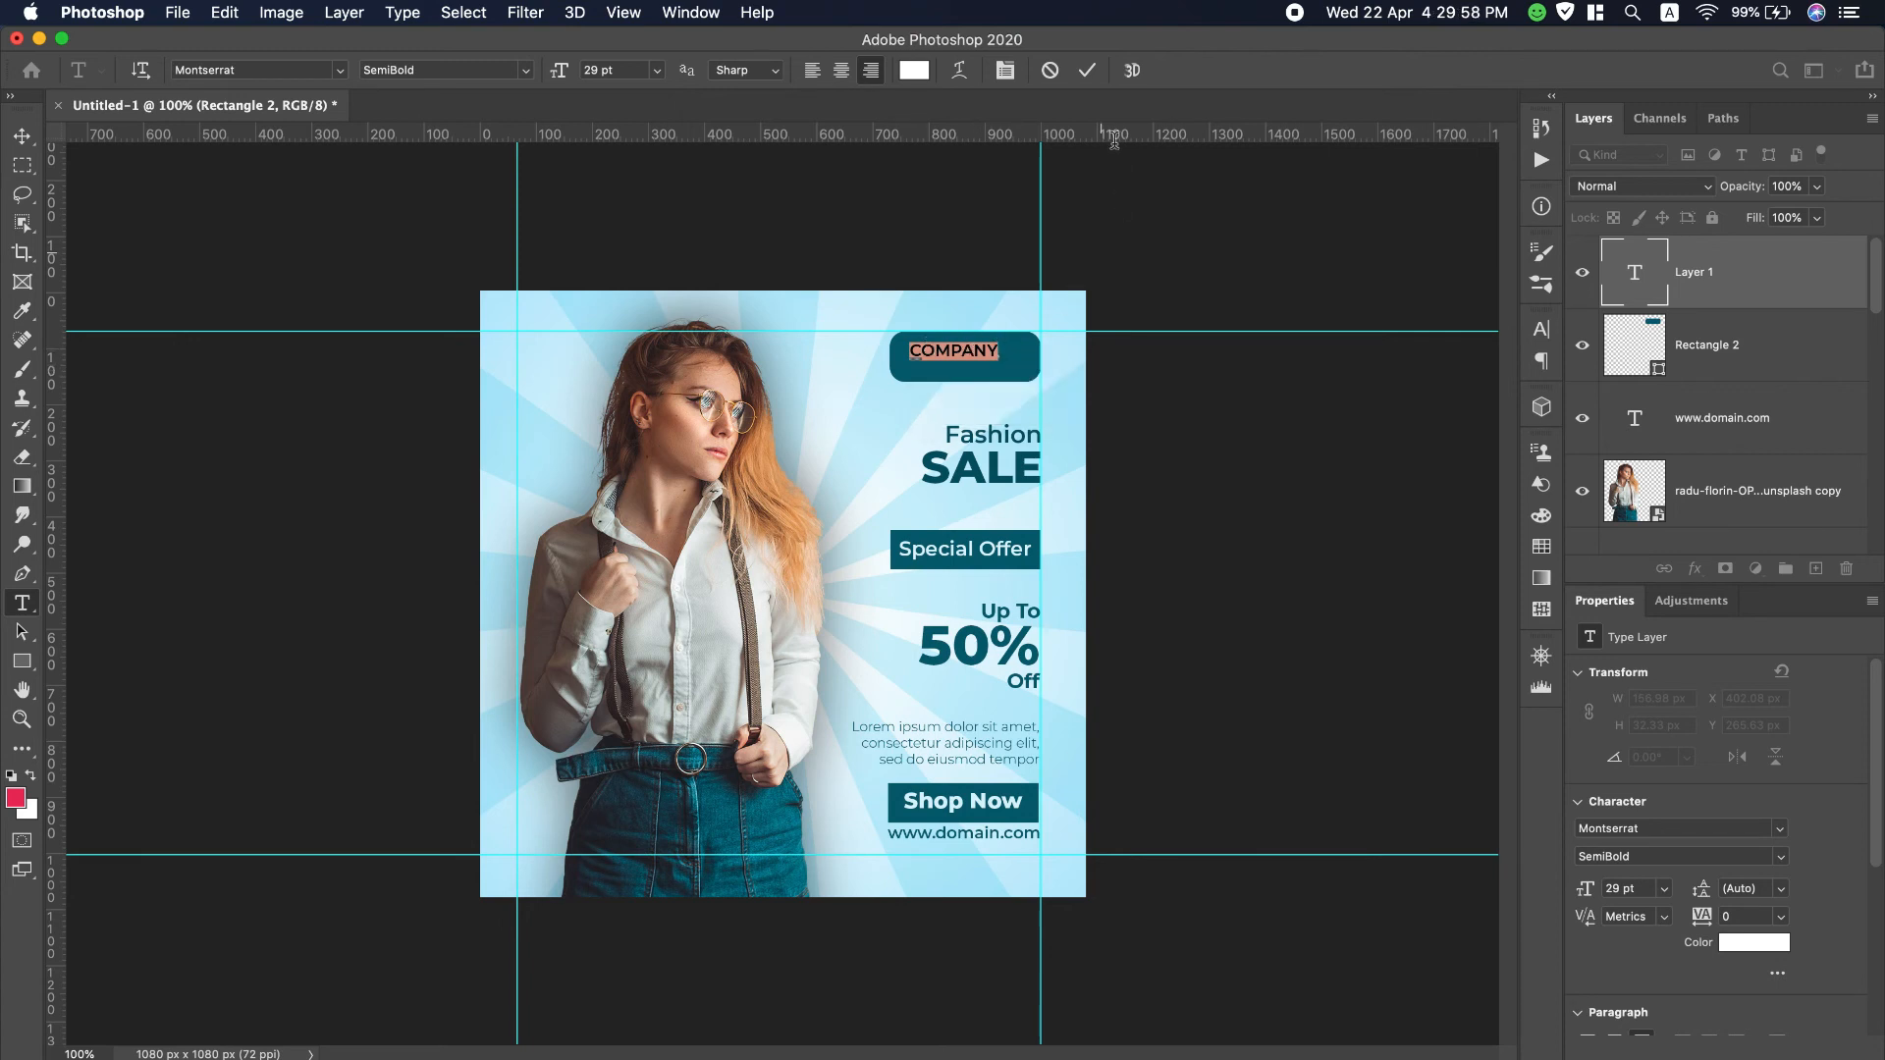
pyautogui.click(1087, 70)
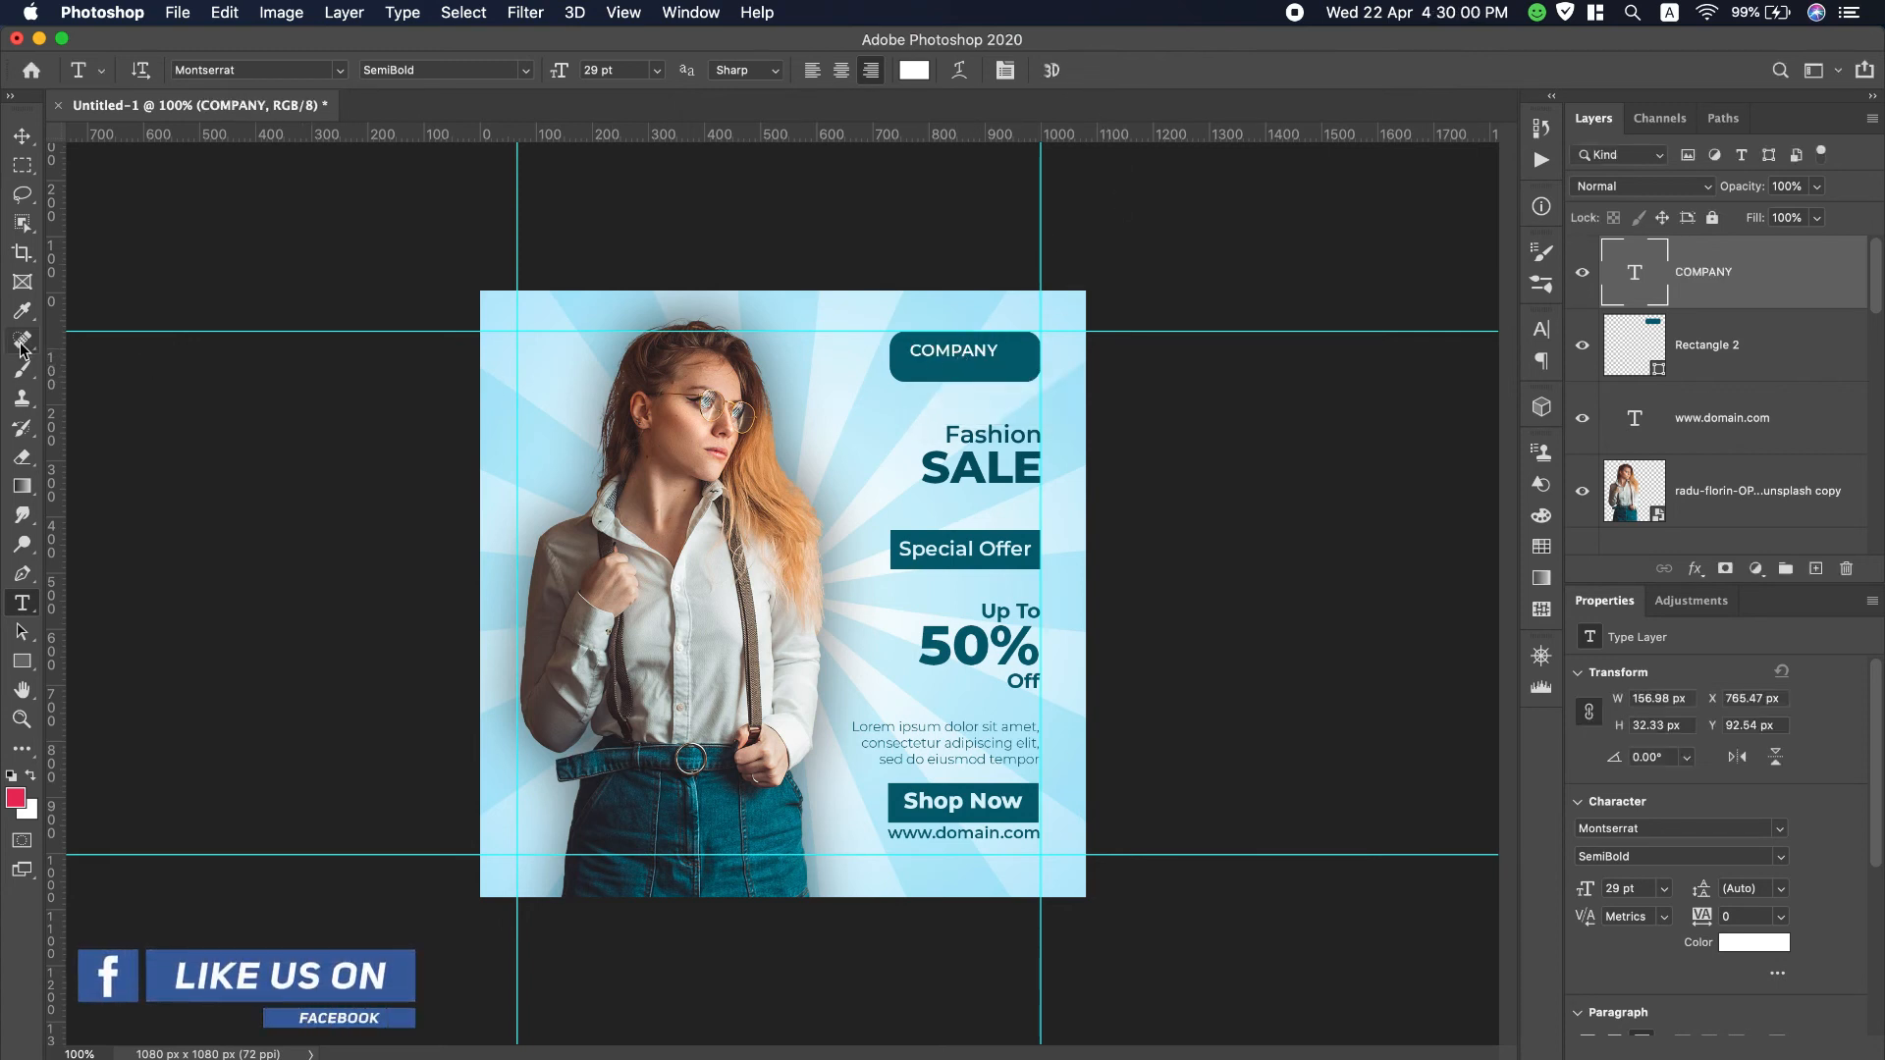
pyautogui.click(22, 136)
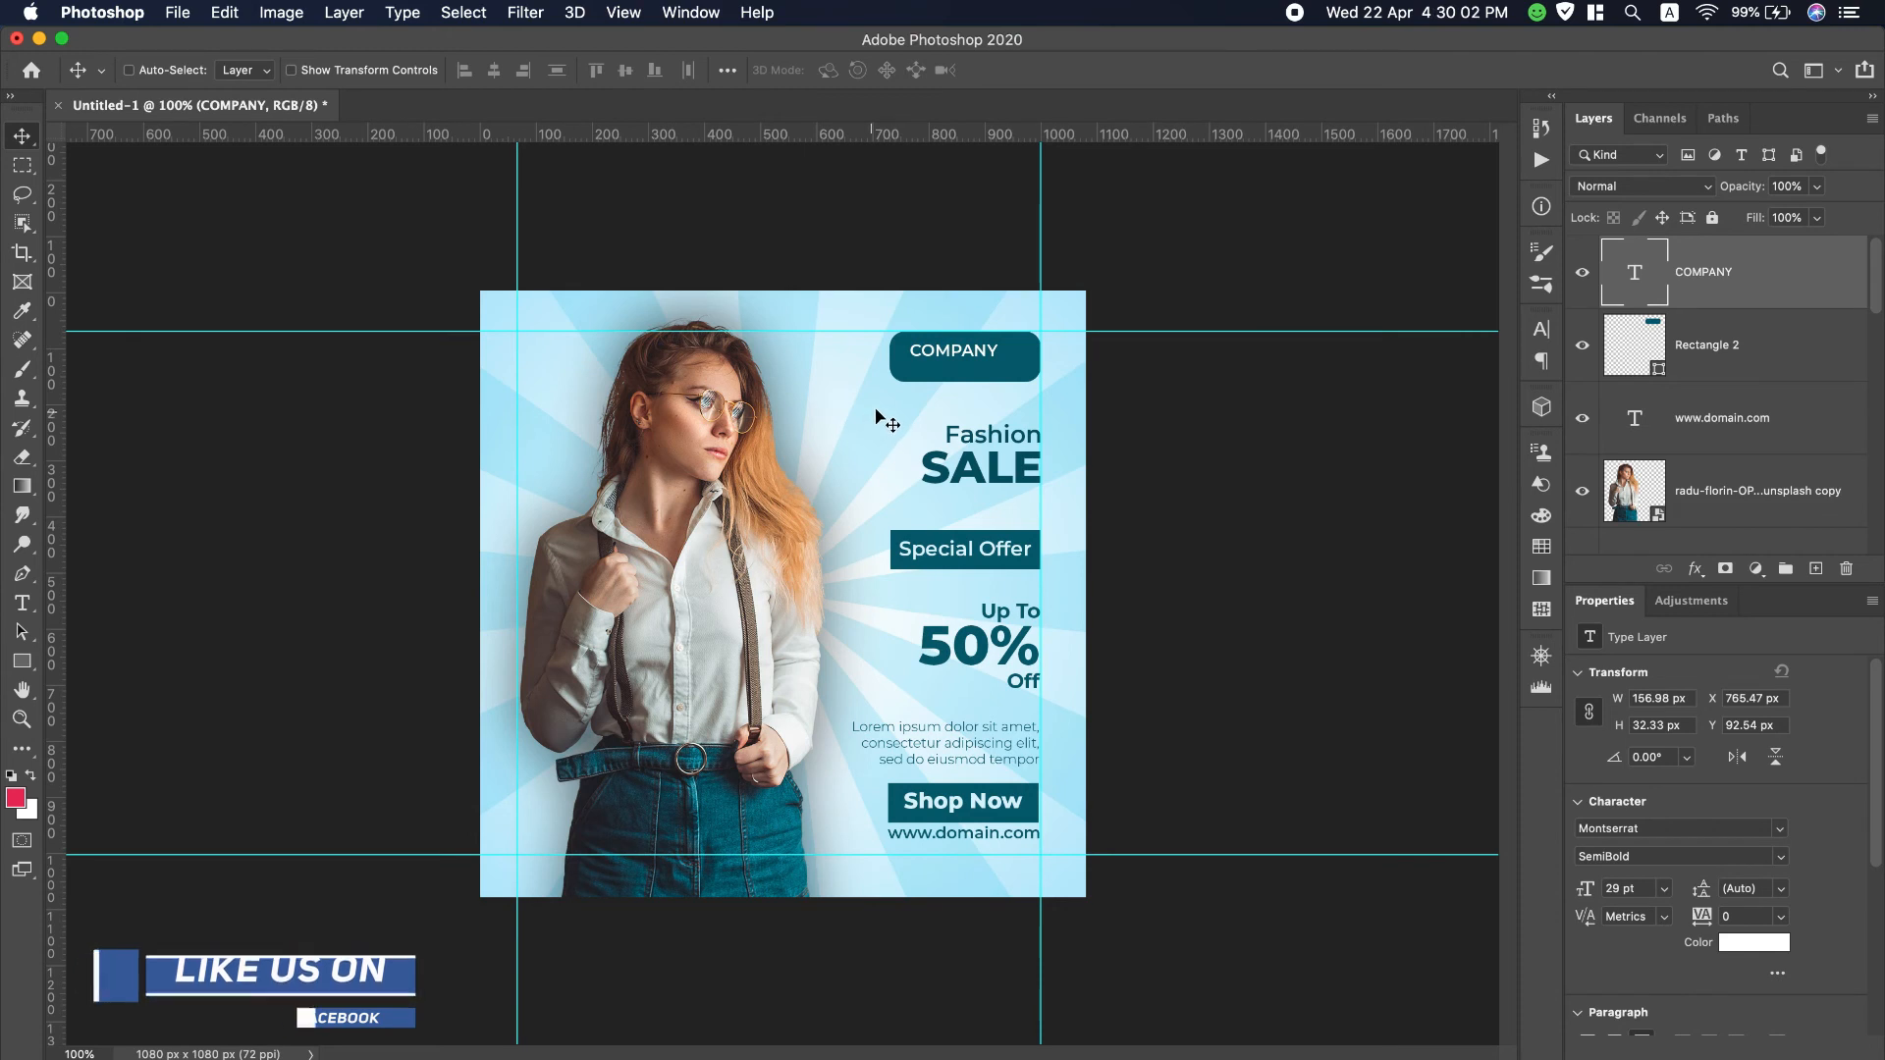
pyautogui.press('super')
pyautogui.moveTo(957, 357); pyautogui.dragTo(966, 361)
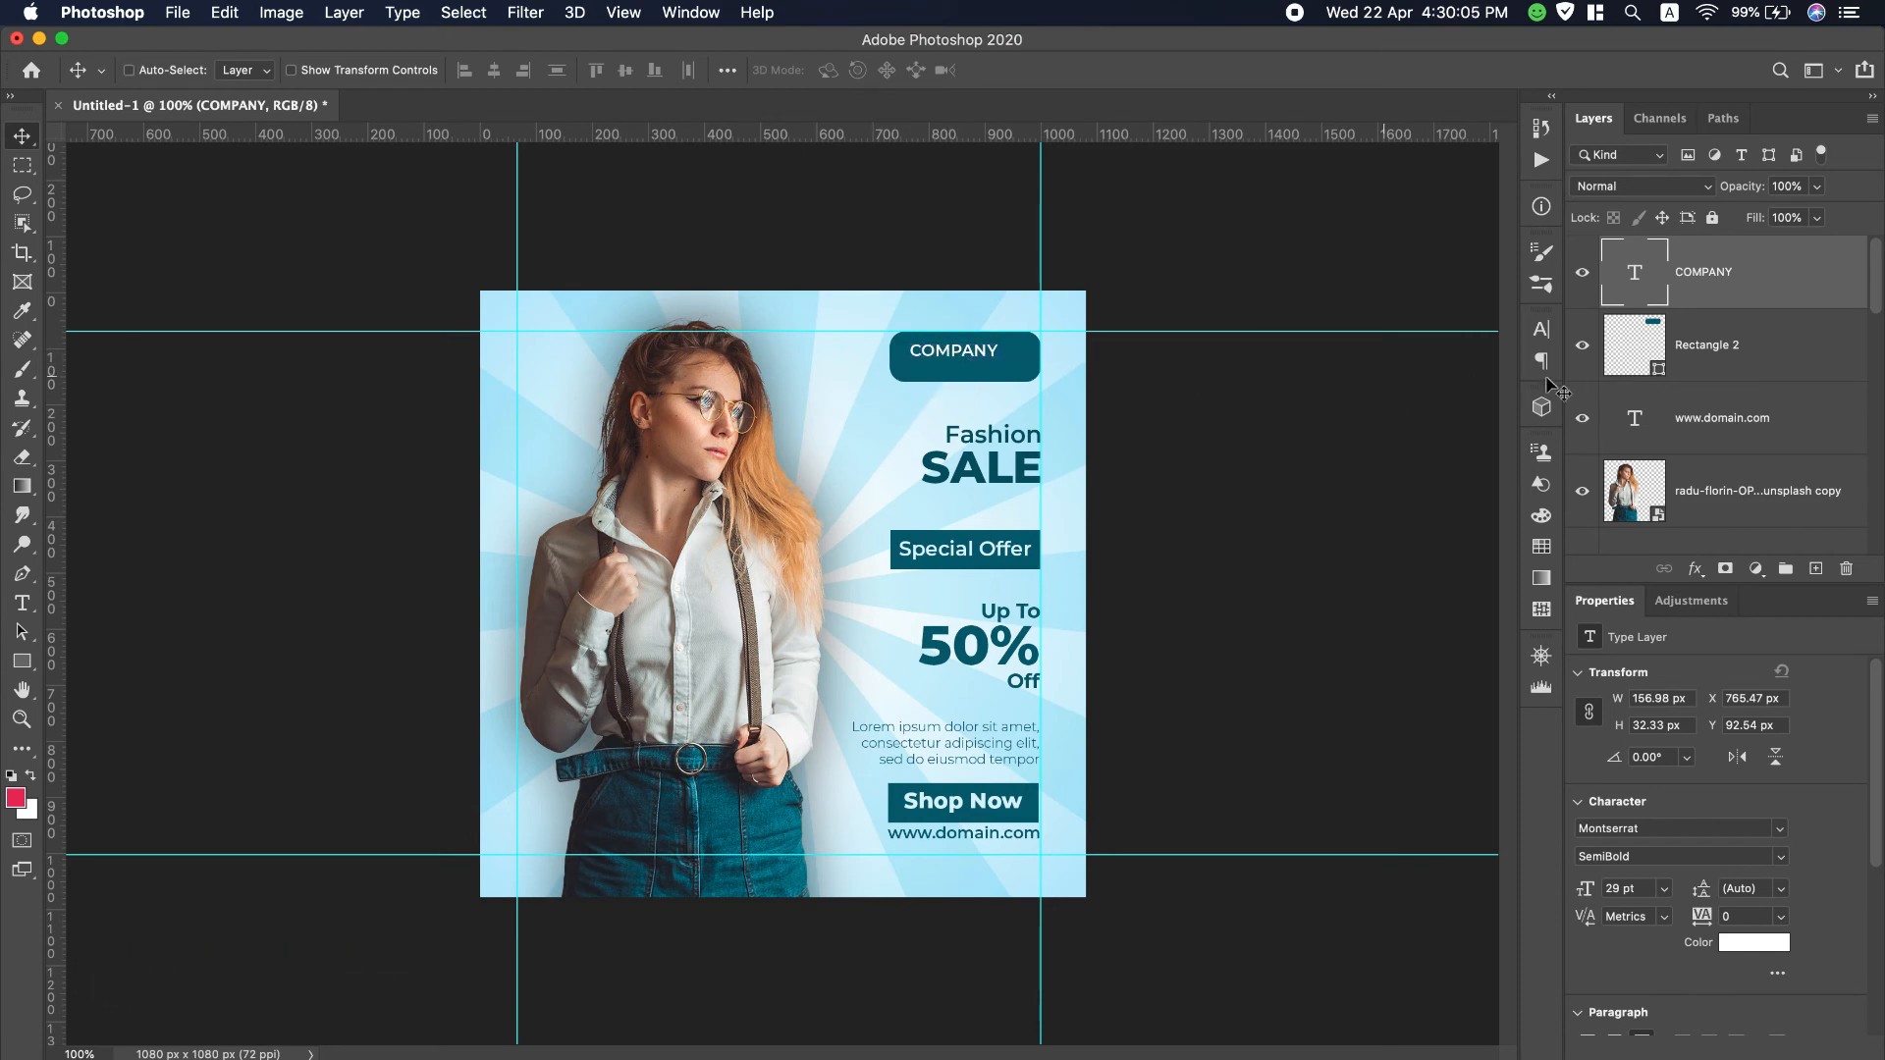
pyautogui.keyDown('super'); pyautogui.click(1804, 348); pyautogui.keyUp('super')
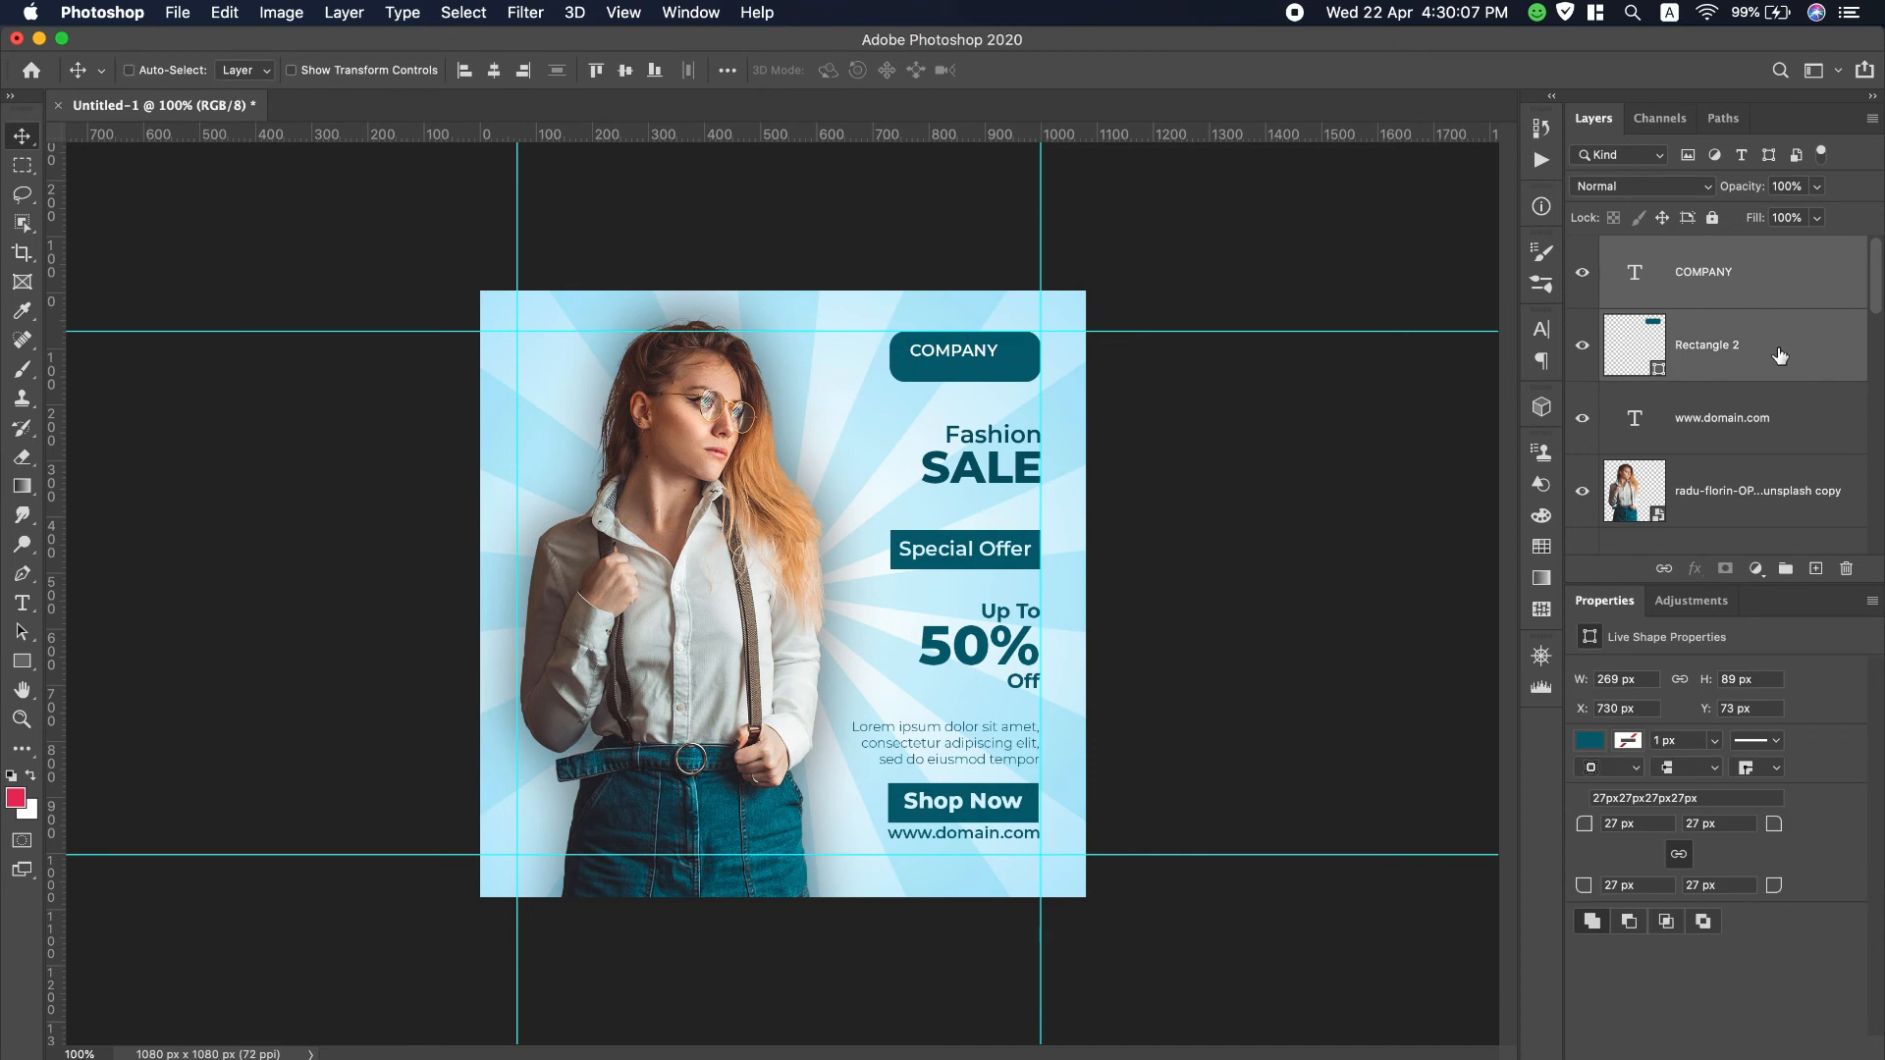
pyautogui.click(494, 70)
pyautogui.click(626, 70)
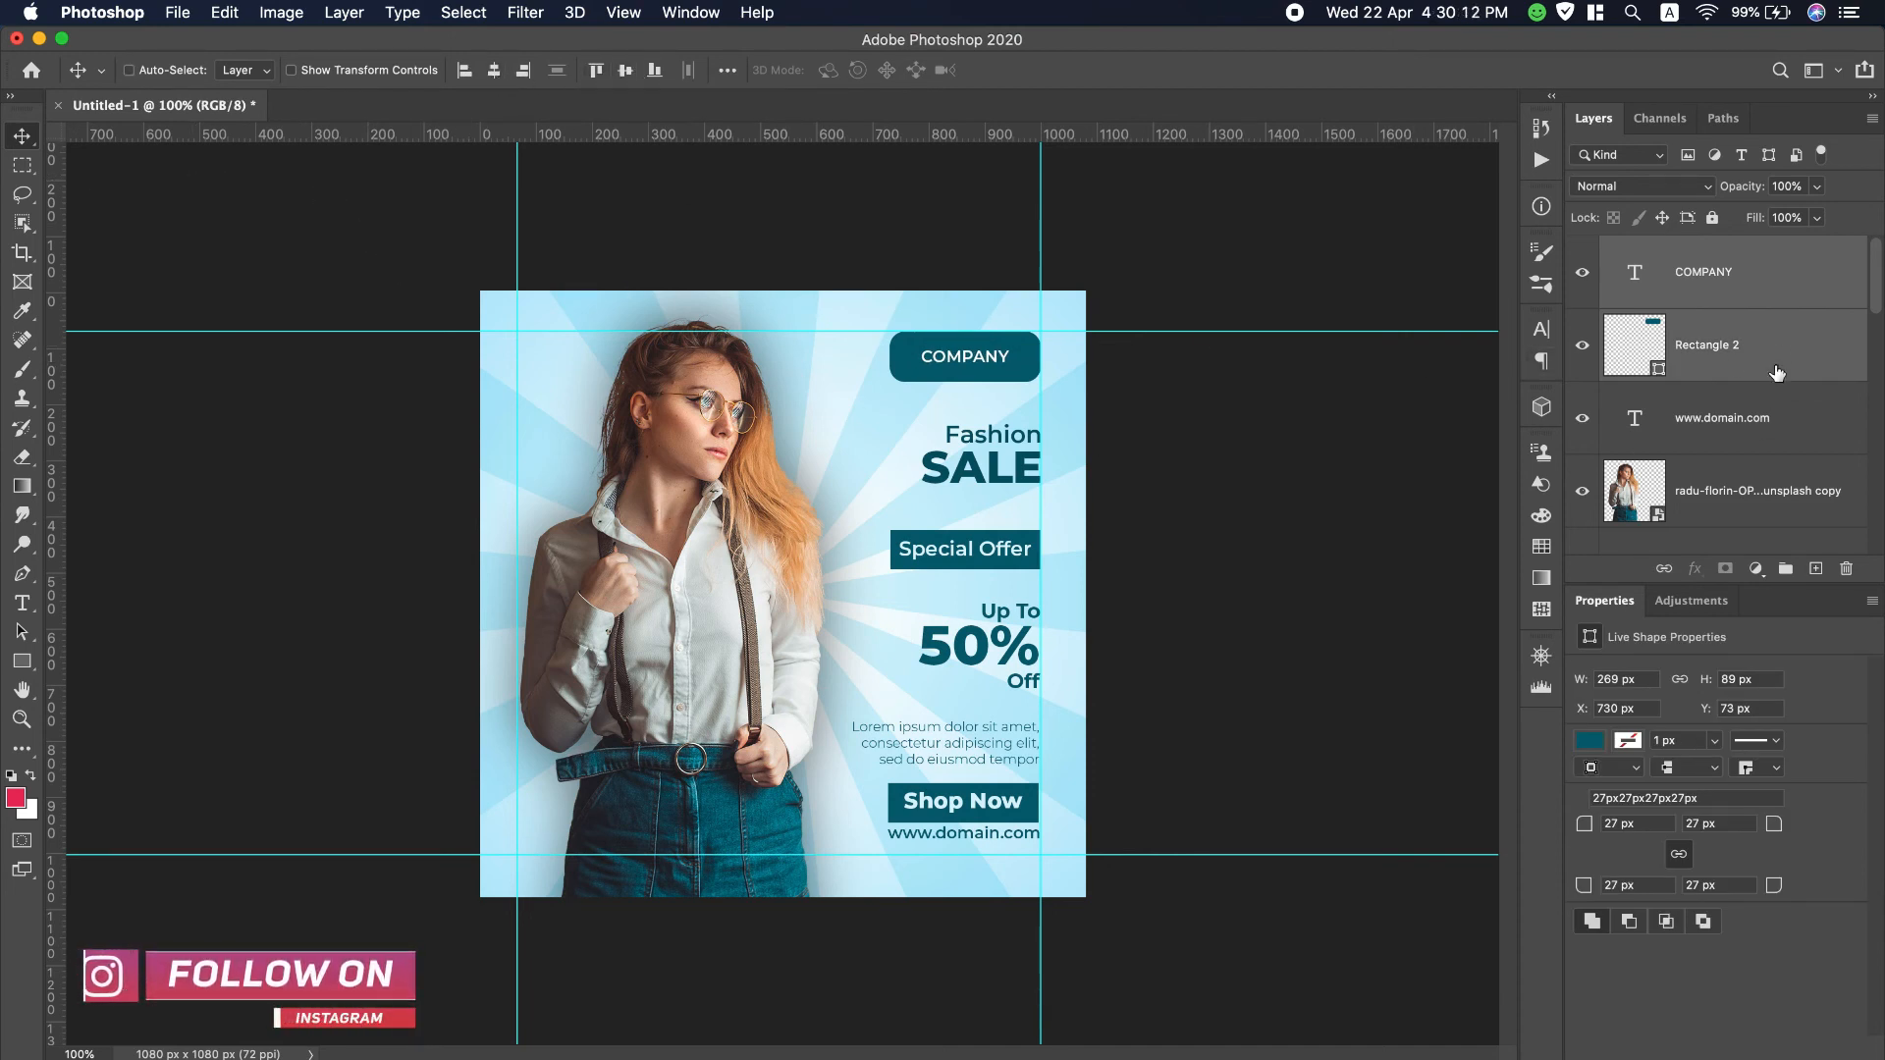
# Step: Change the "COMPANY" badge text to "COMPANY LOGO"
pyautogui.doubleClick(1628, 275)
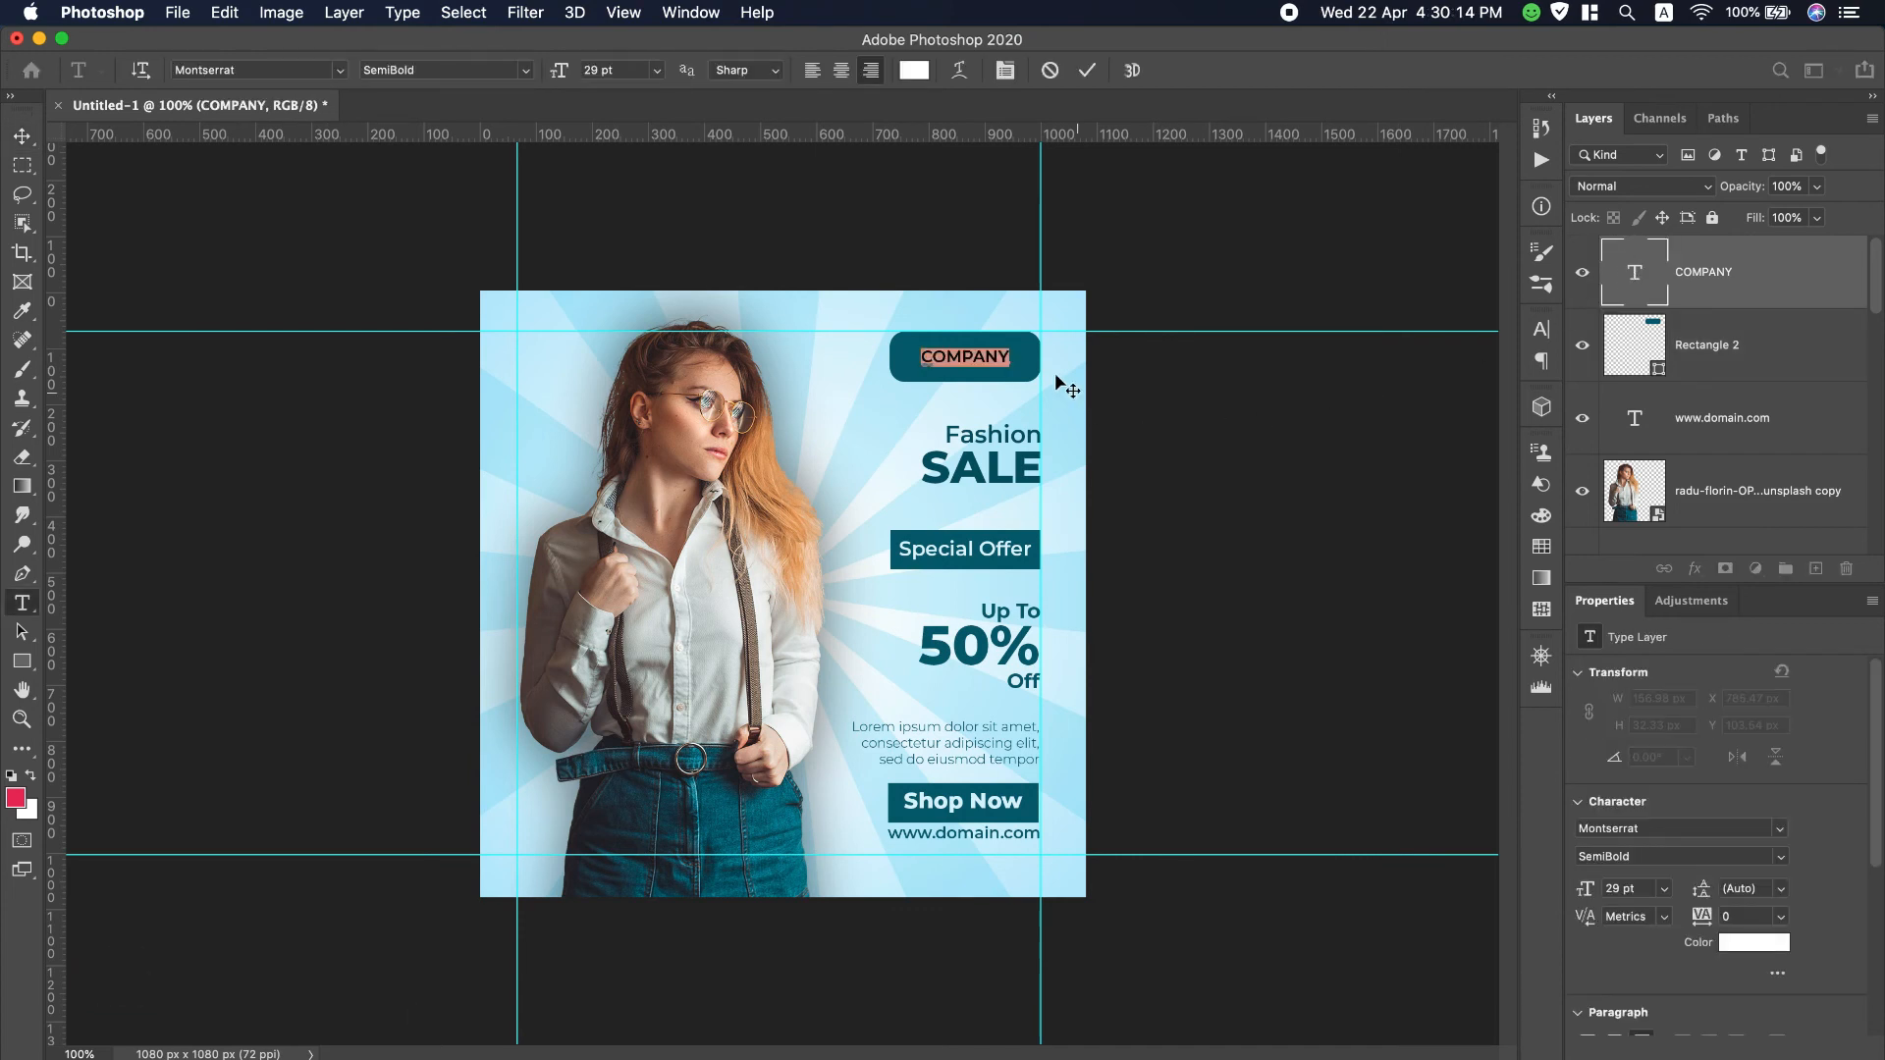
pyautogui.click(1012, 352)
pyautogui.write('LOGO')
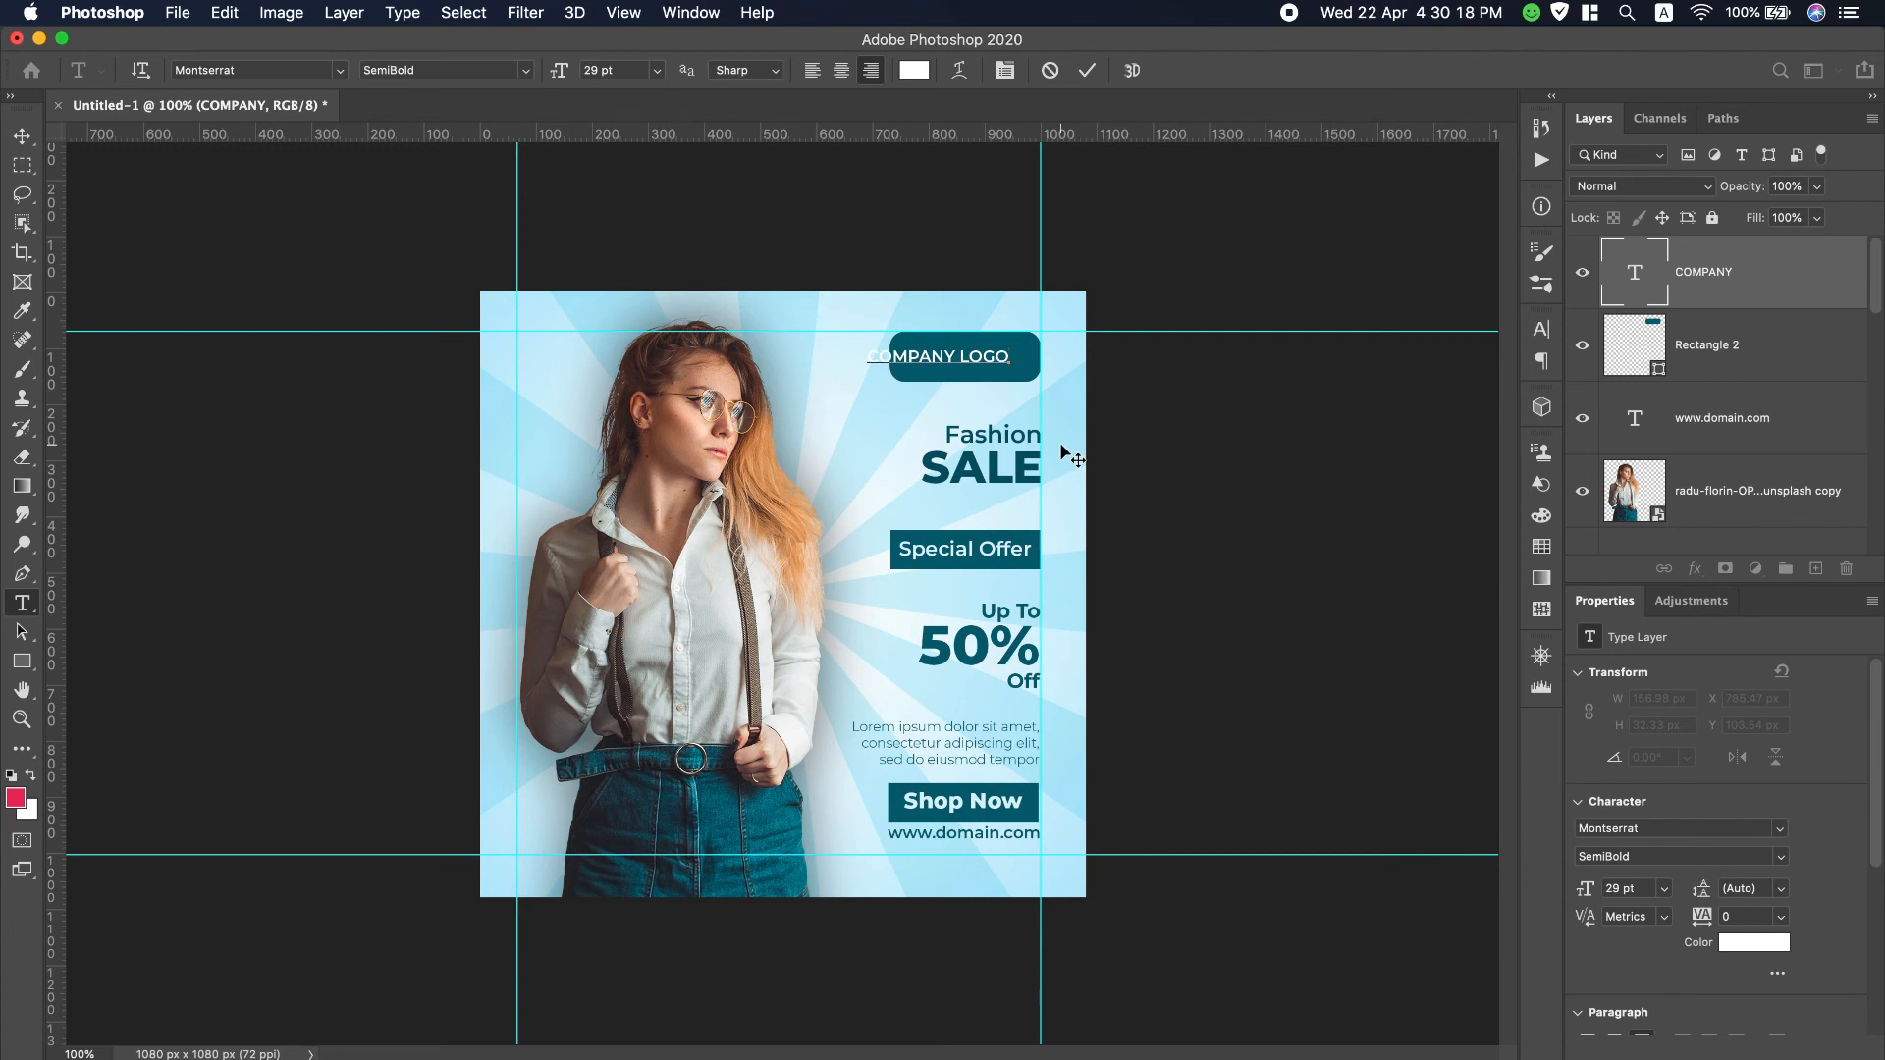
# Step: Reduce the font size of the whole "COMPANY LOGO" text to 25 pt
pyautogui.press('super+a')
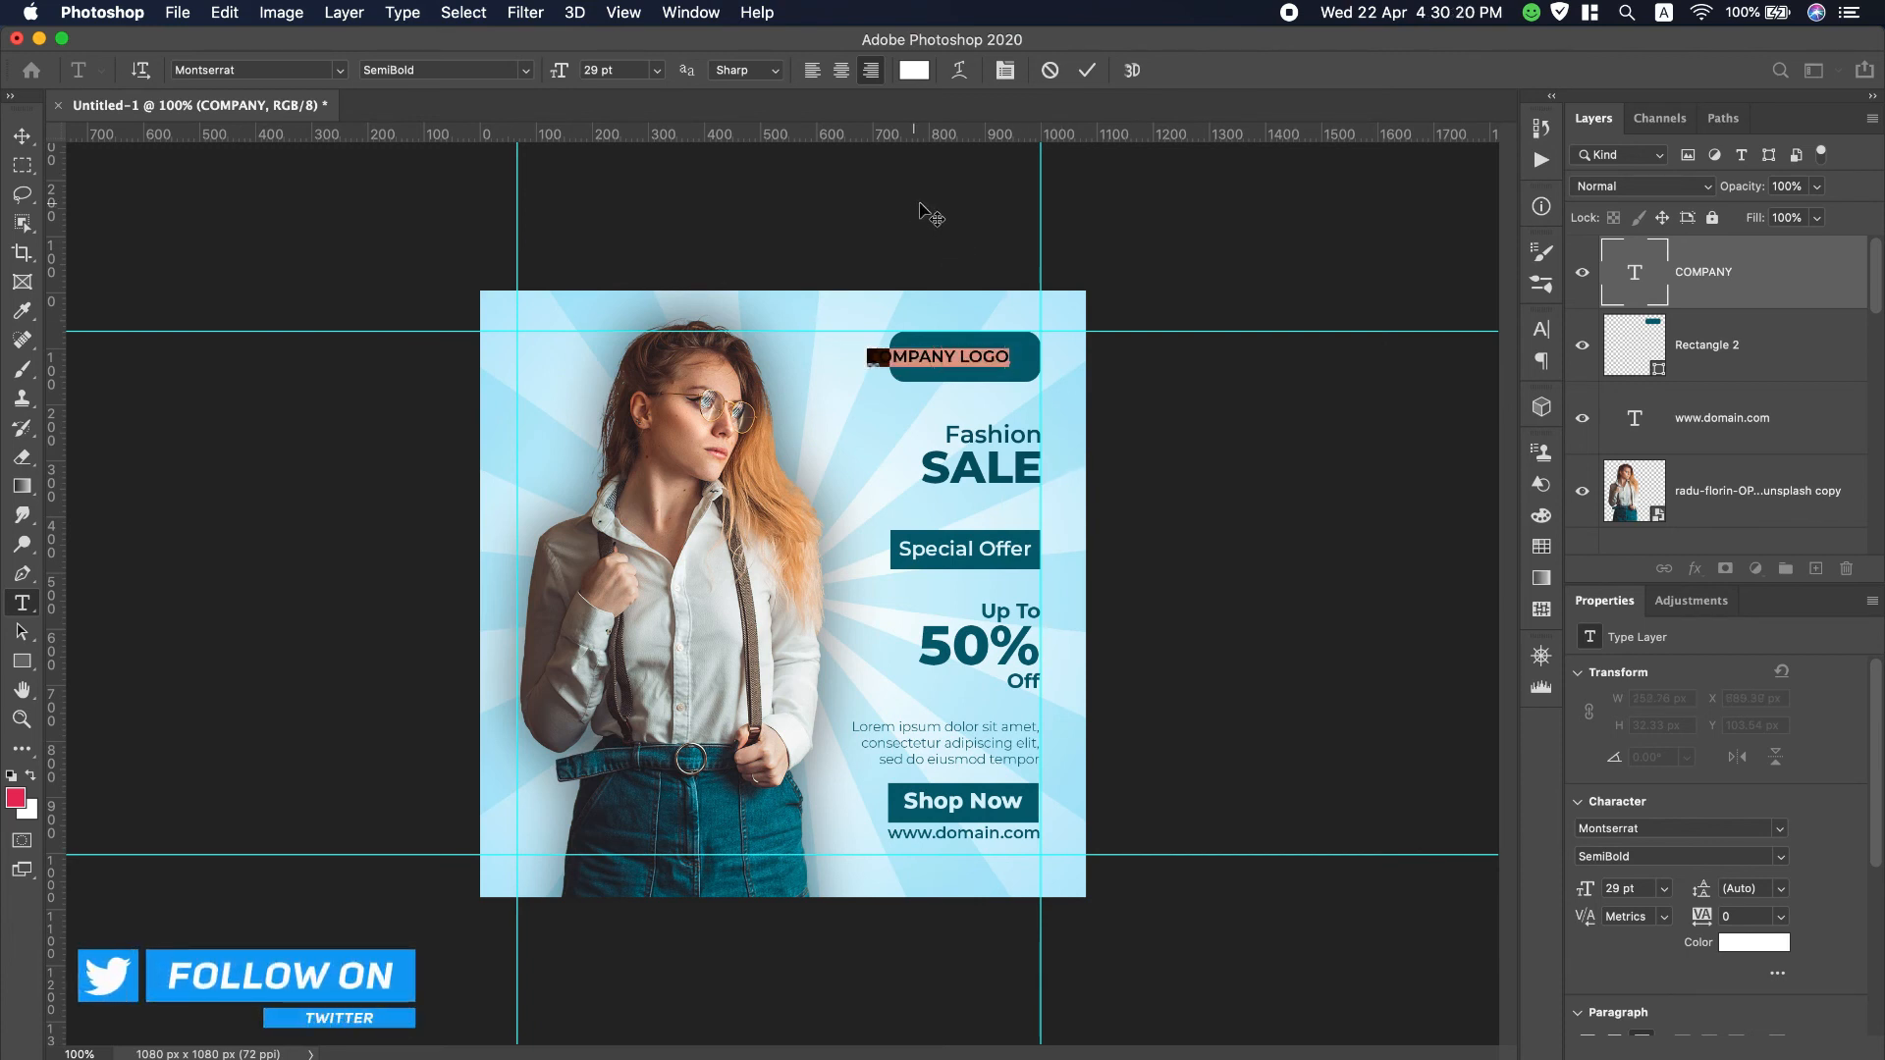
pyautogui.click(619, 67)
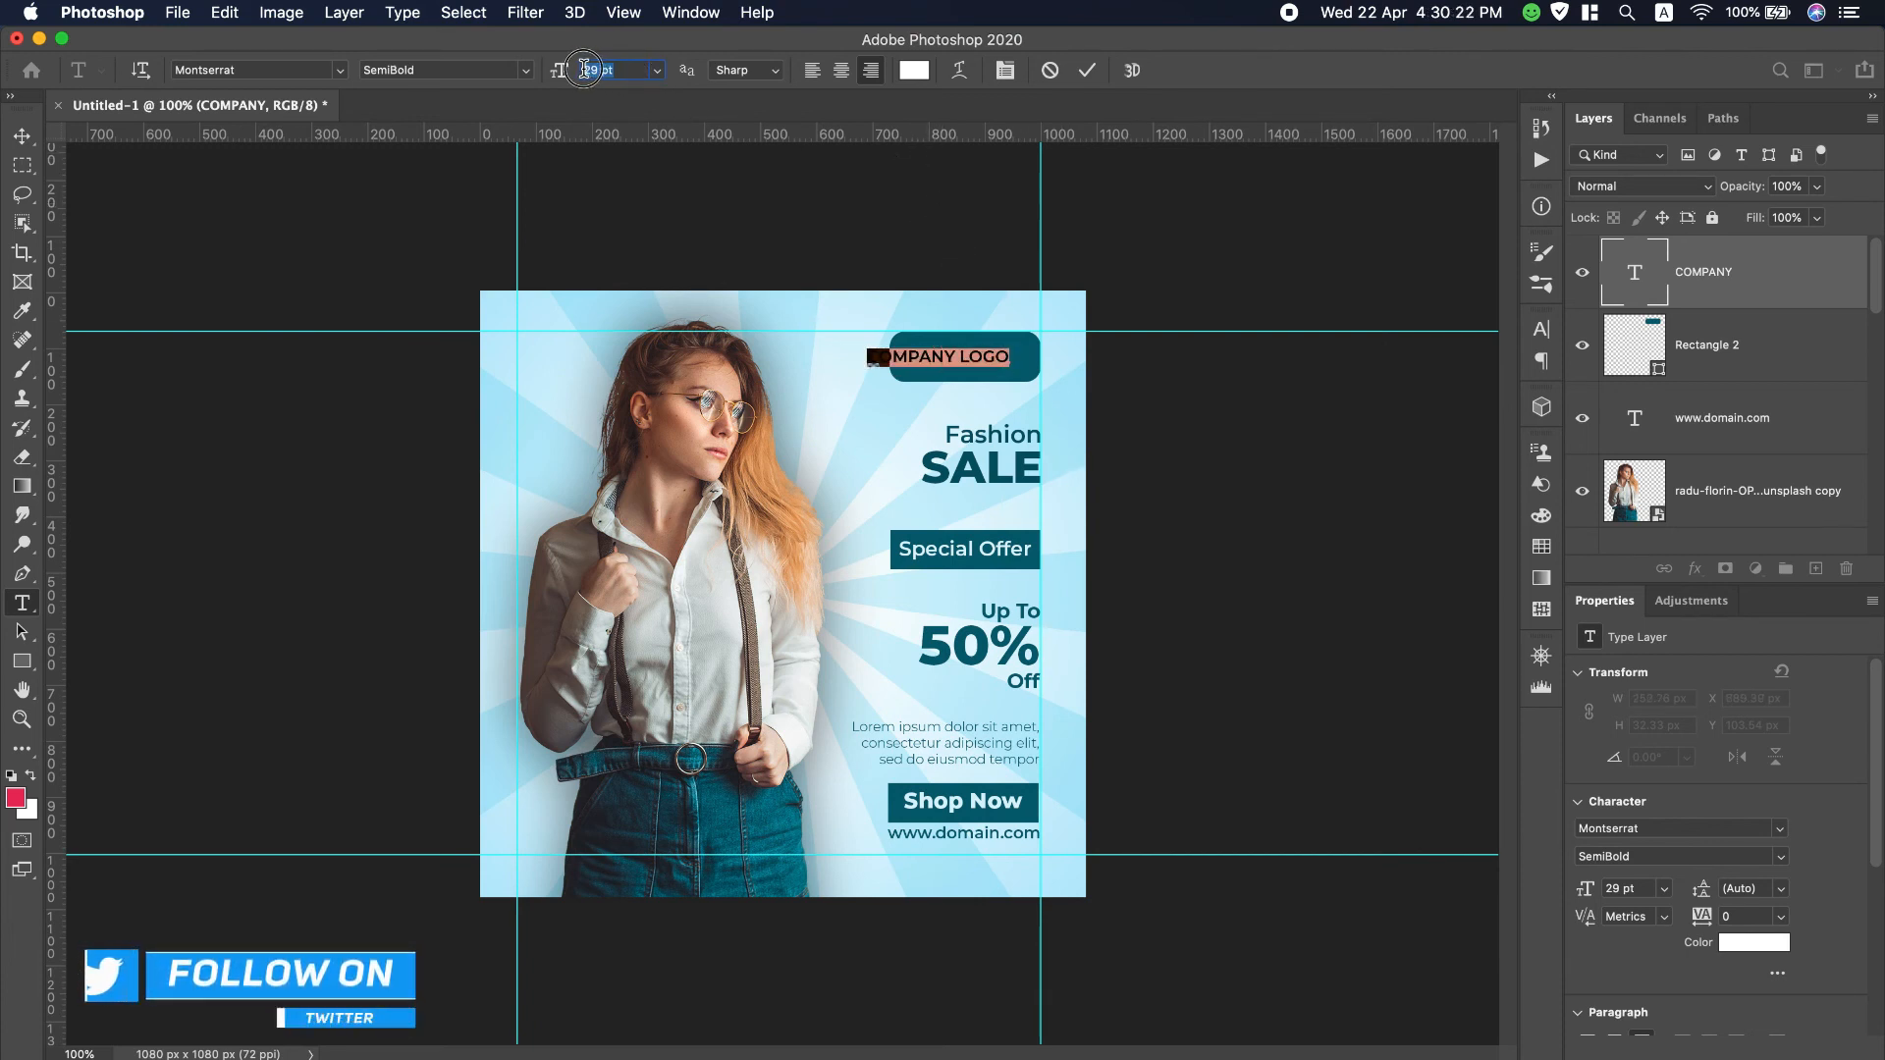
pyautogui.write('28')
pyautogui.press('Return')
pyautogui.press('Down')
pyautogui.press('Down')
pyautogui.press('Down')
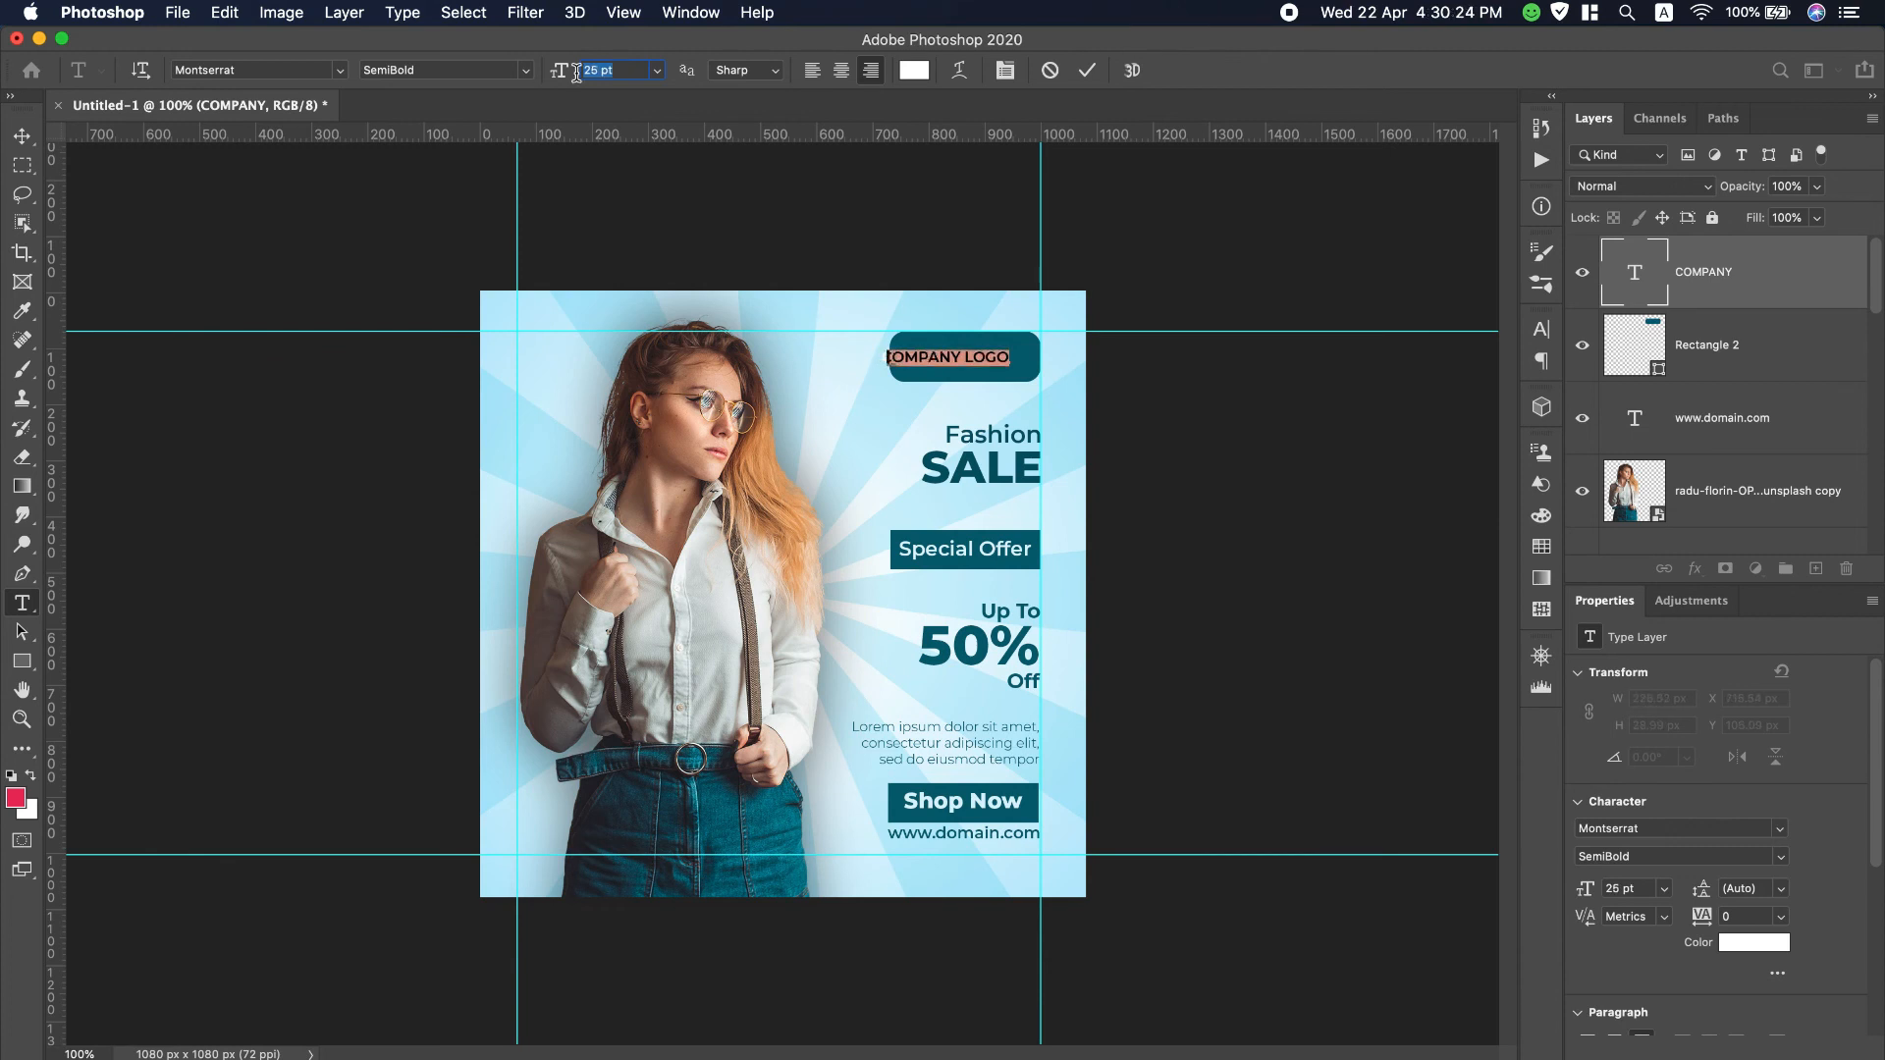
# Step: Center the "COMPANY LOGO" text and the rounded teal rectangle on each other horizontally and vertically
pyautogui.click(24, 135)
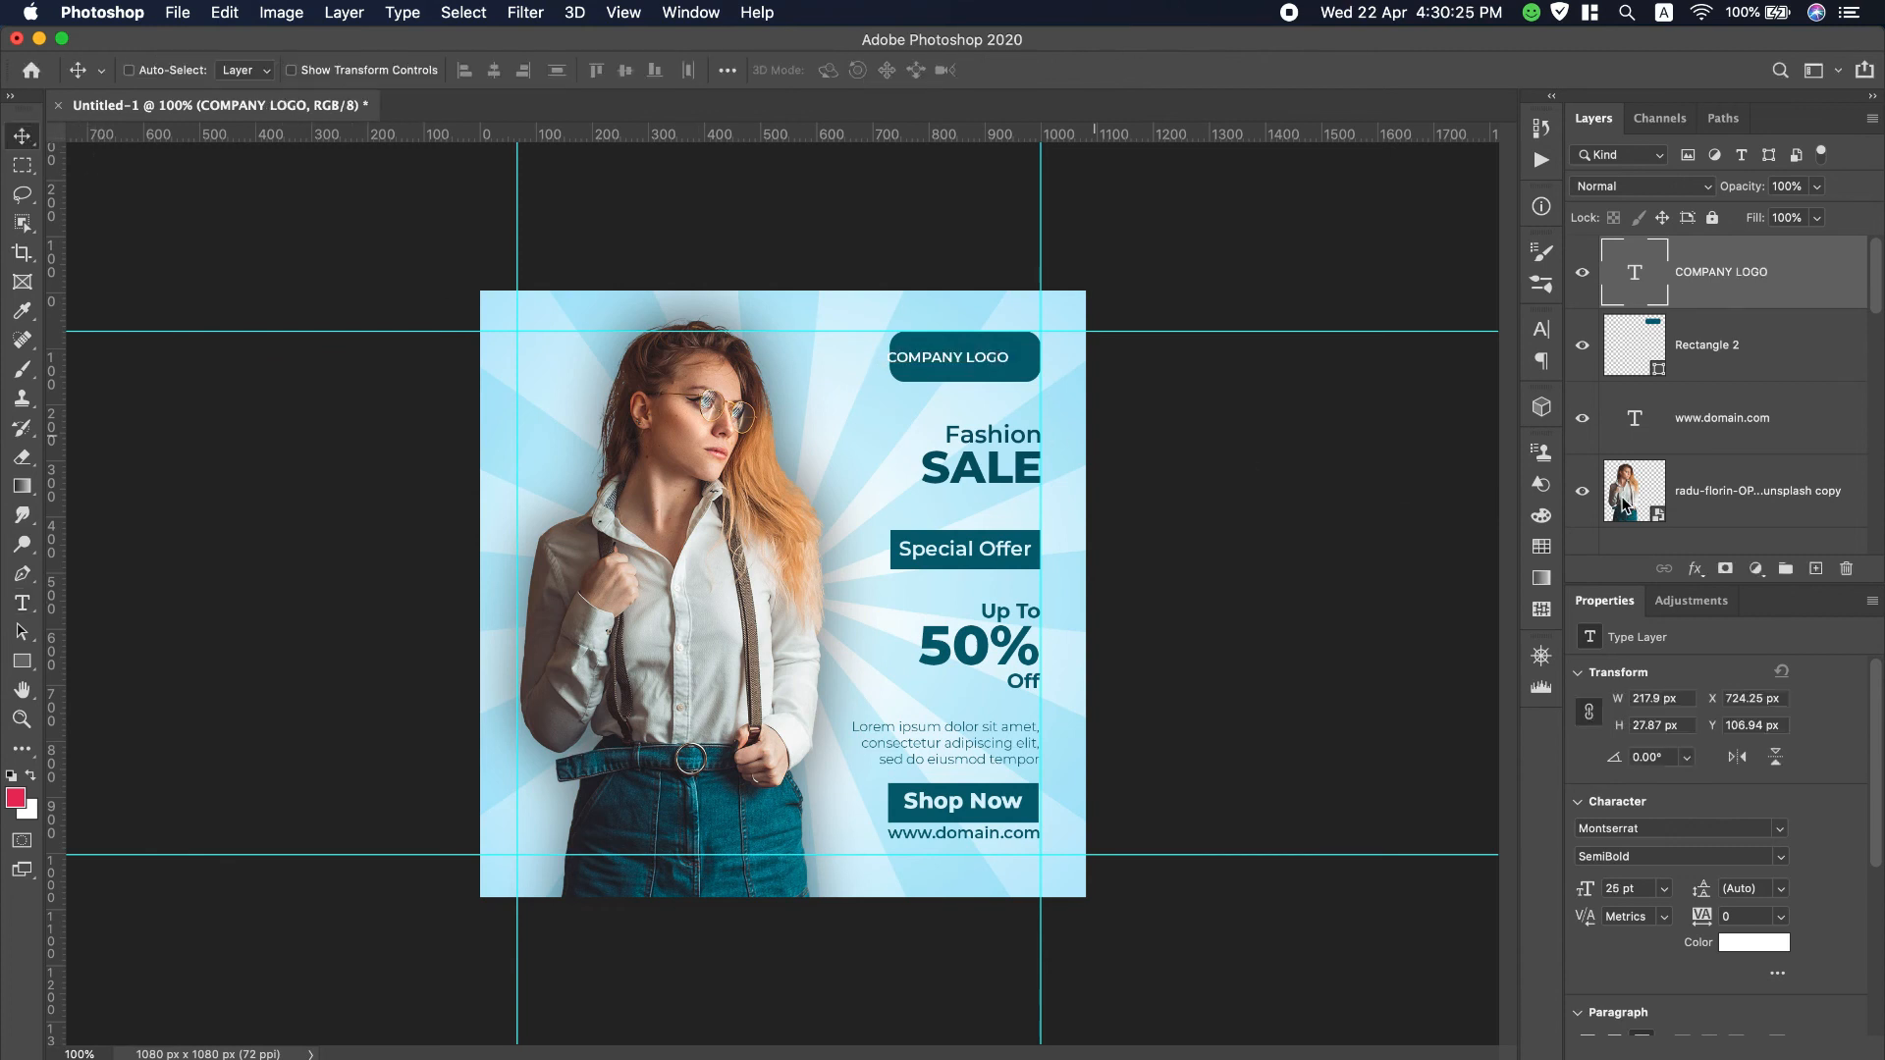
pyautogui.keyDown('shift'); pyautogui.click(1841, 361); pyautogui.keyUp('shift')
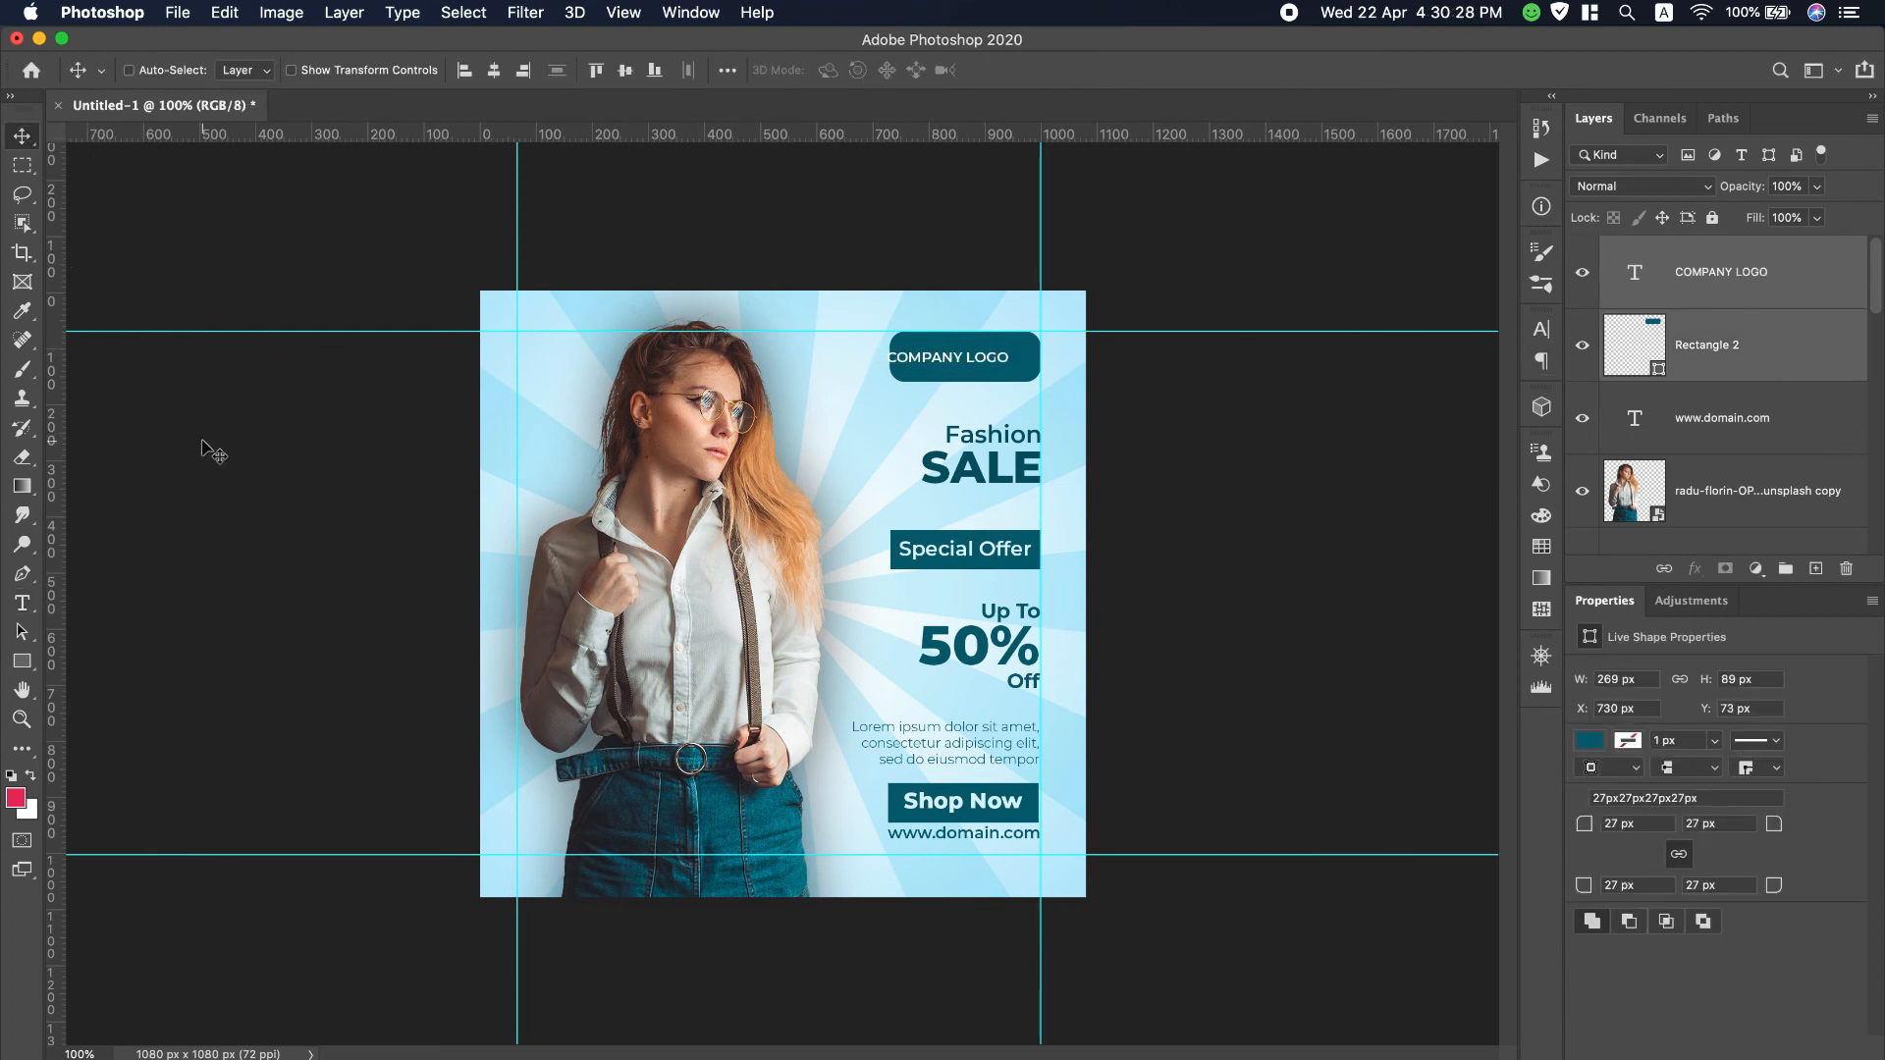
pyautogui.click(627, 71)
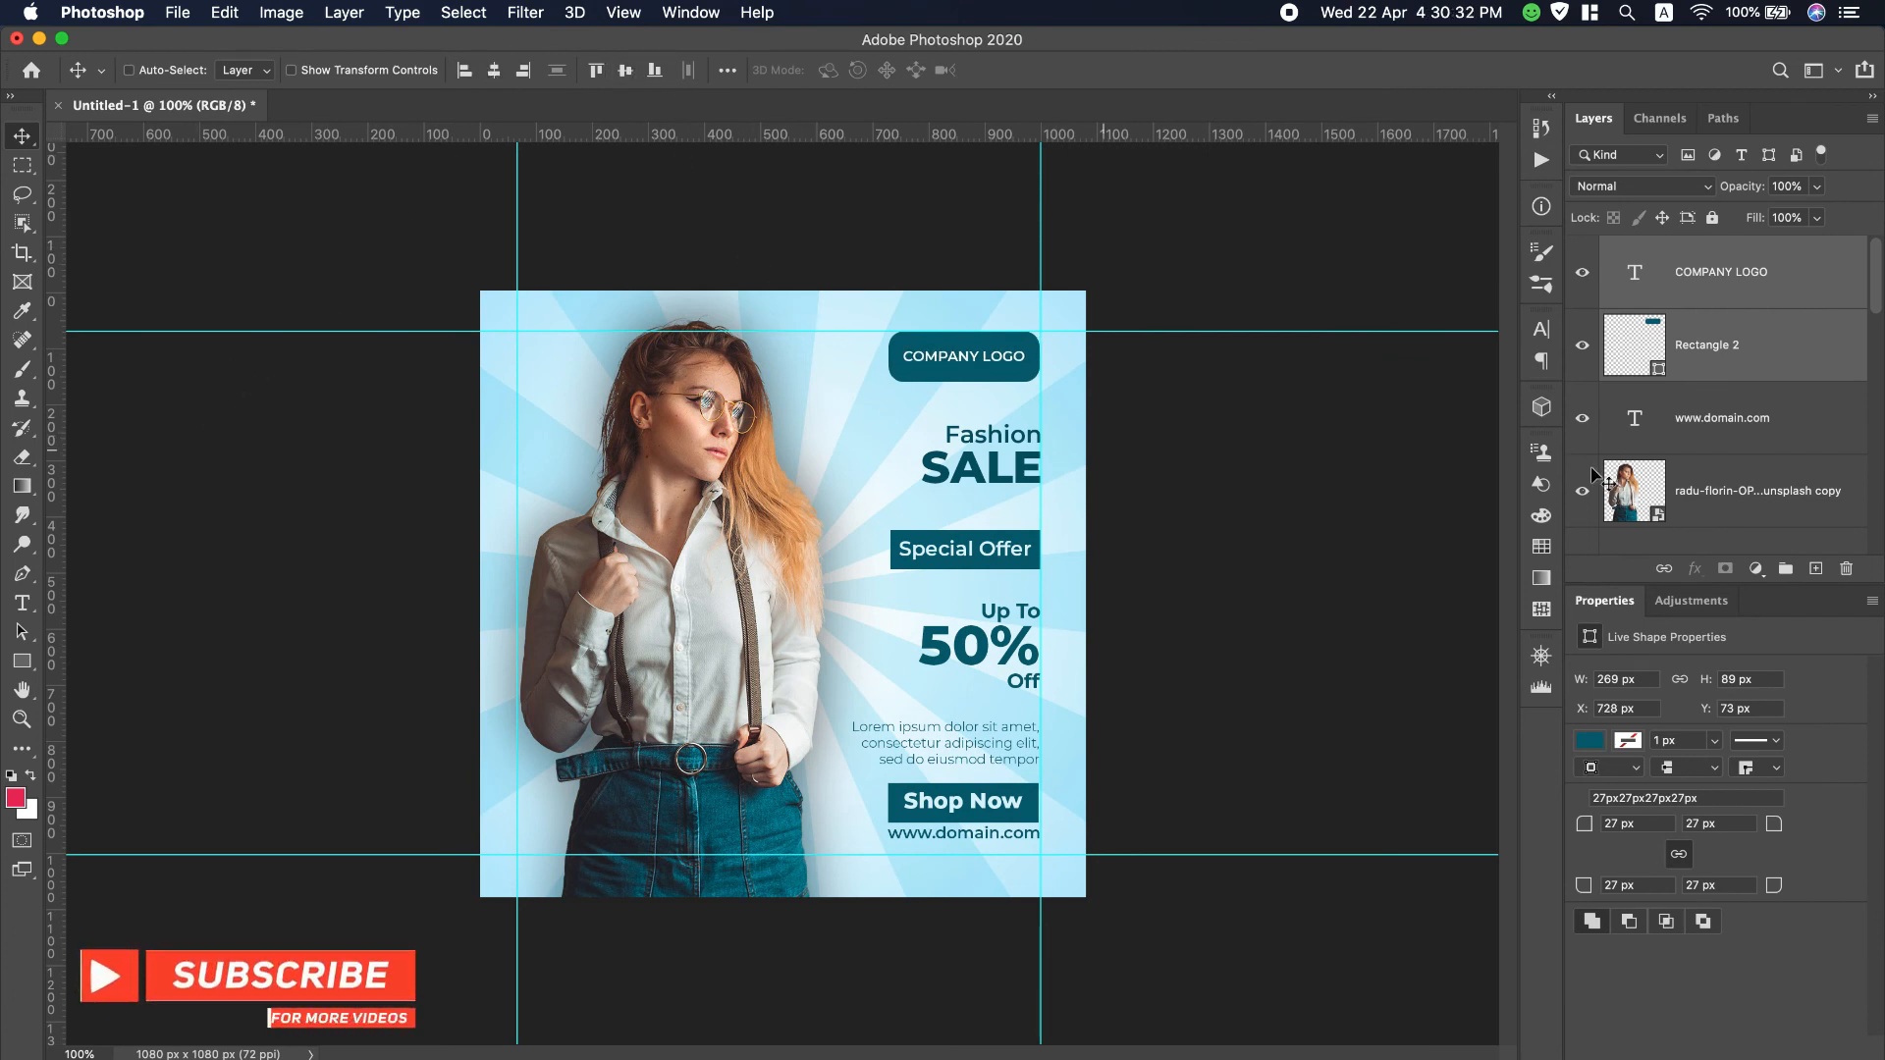
# Step: Leave only the "COMPANY LOGO" text layer selected and clear all guides from the document
pyautogui.keyDown('super'); pyautogui.click(1718, 341); pyautogui.keyUp('super')
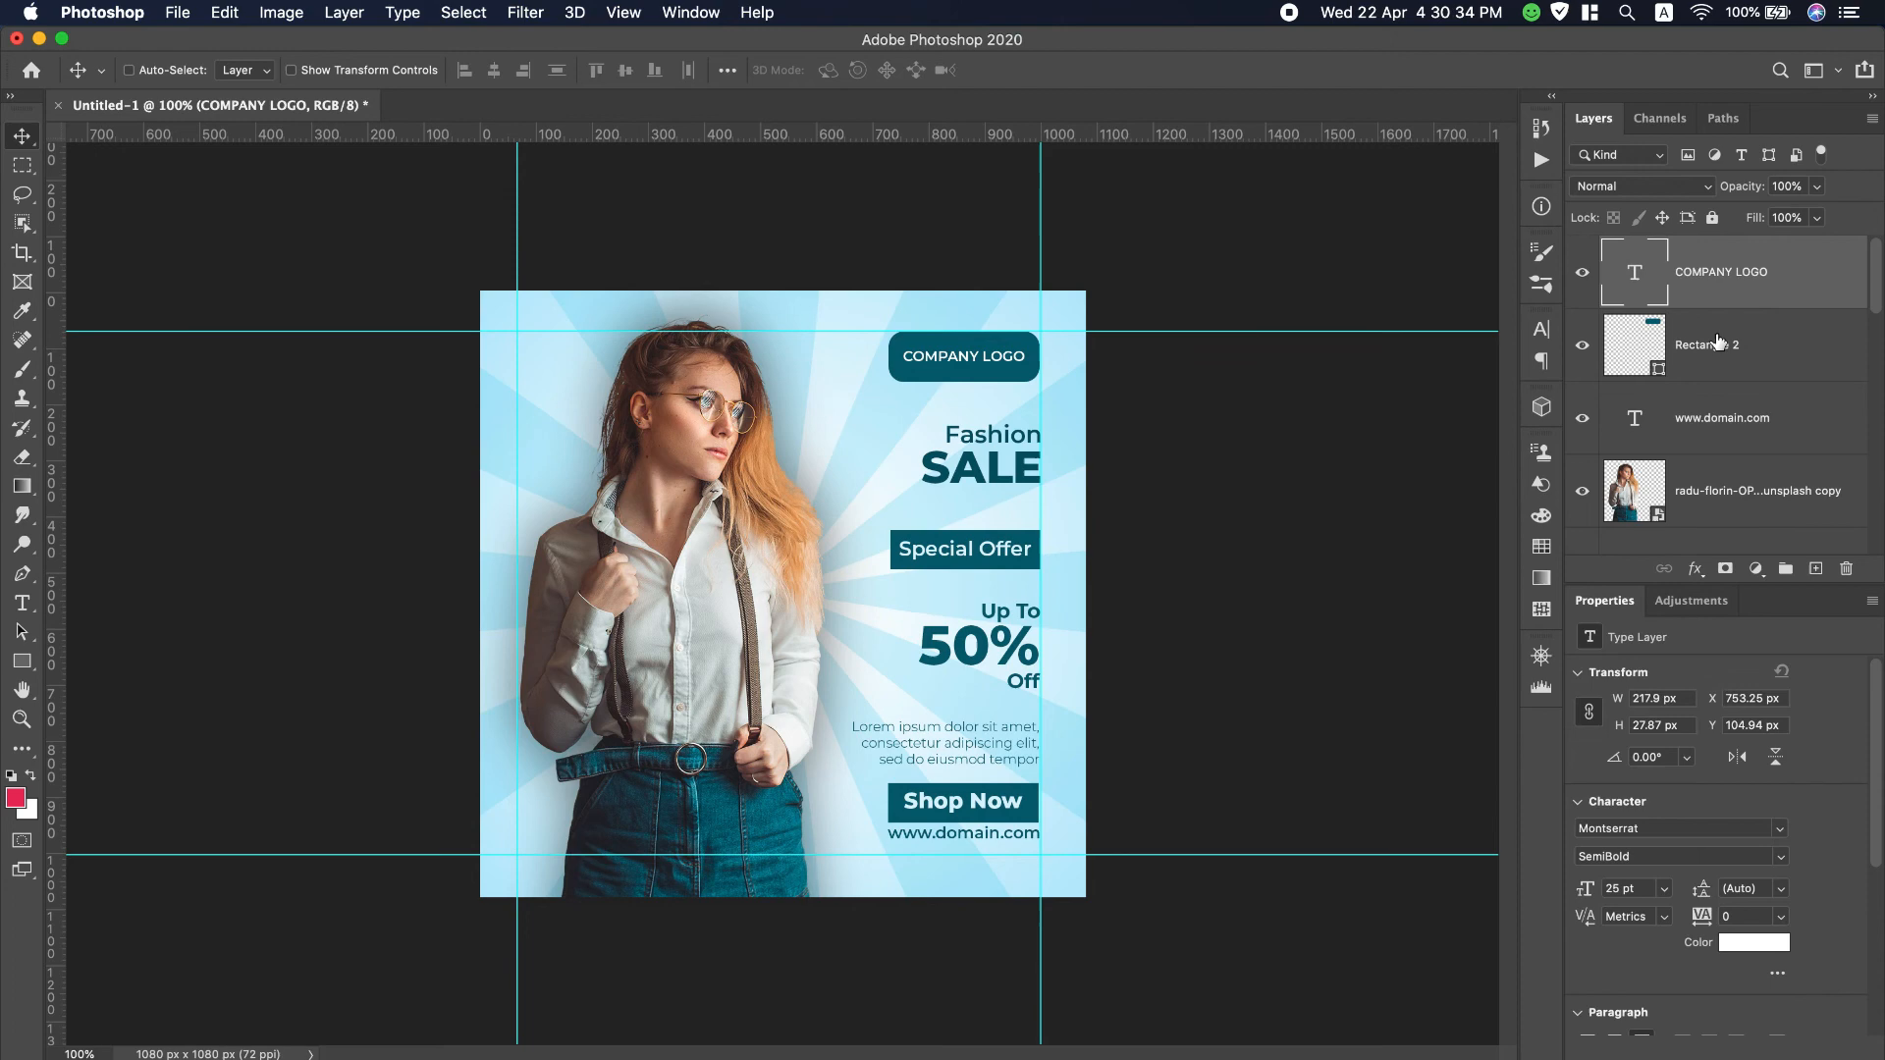
pyautogui.click(633, 14)
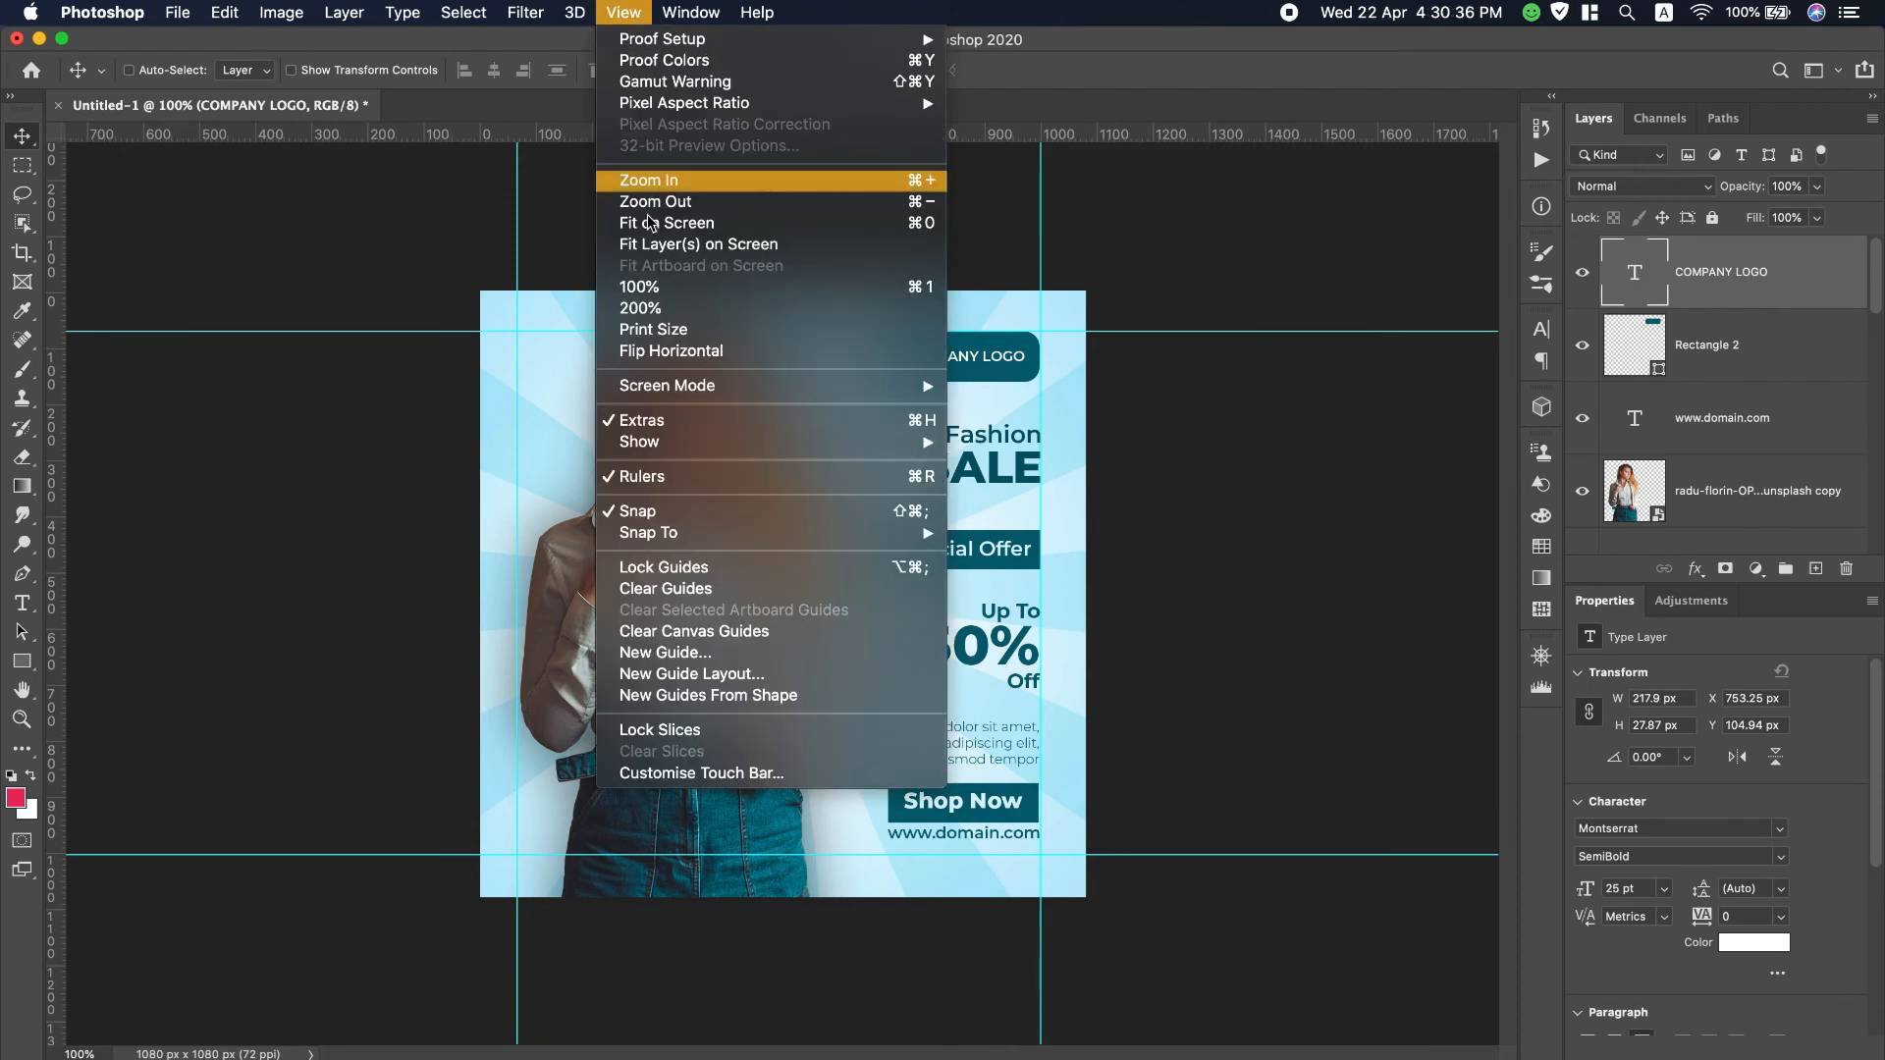
pyautogui.click(688, 589)
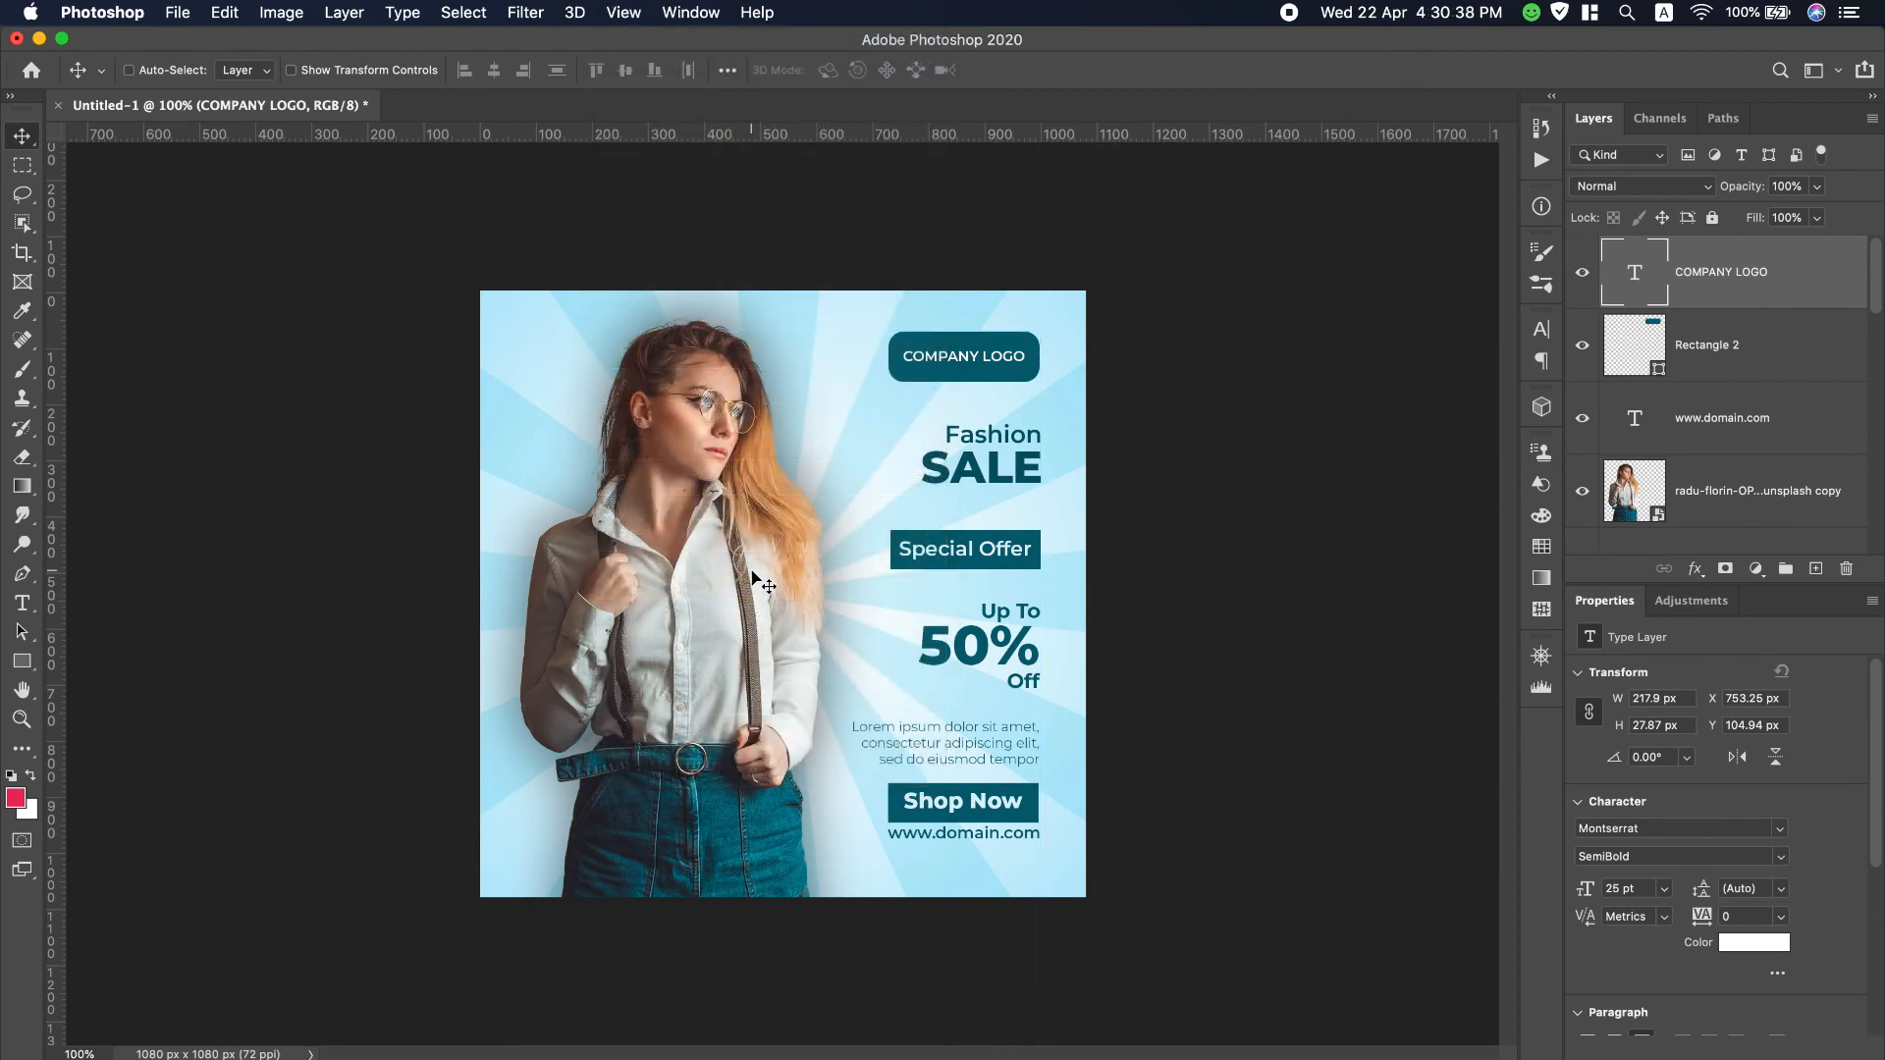
# Step: Make a rectangular marquee selection of about 995 × 995 px, inset evenly about 42 px from the canvas edges
pyautogui.click(21, 165)
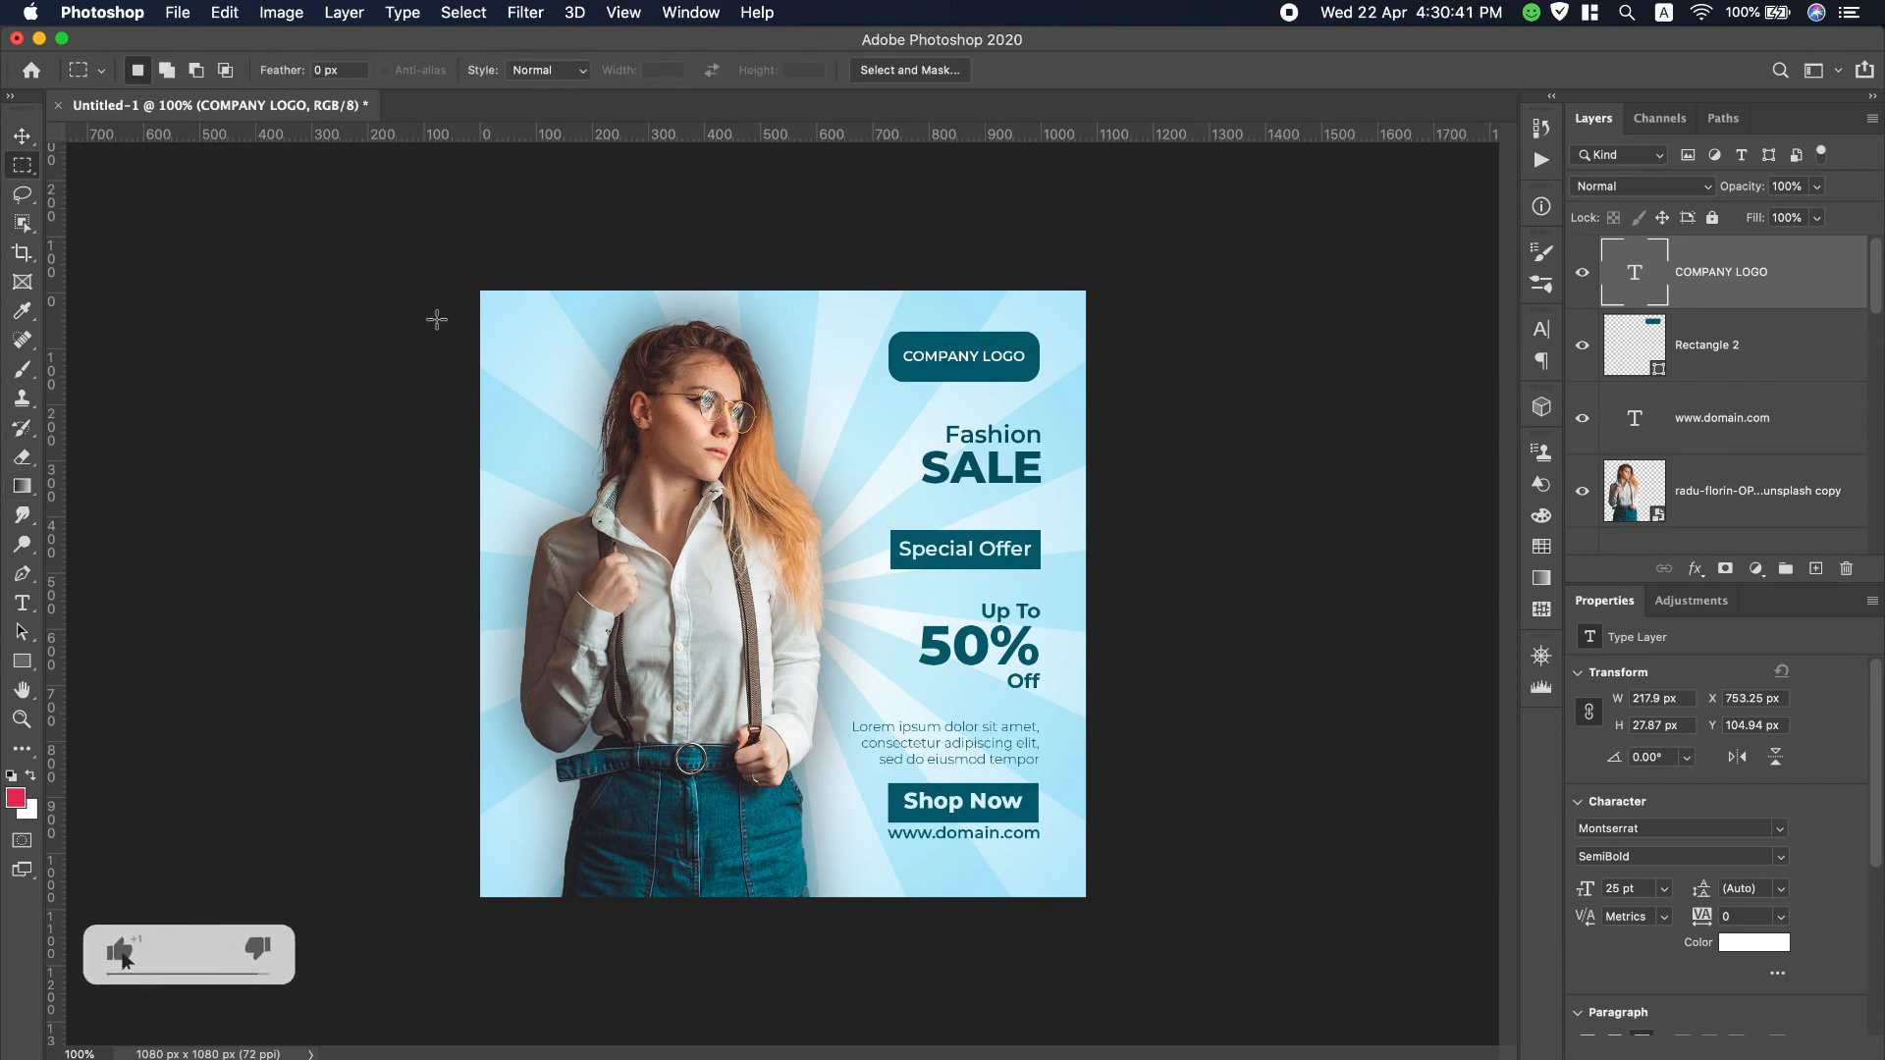
pyautogui.click(505, 314)
pyautogui.moveTo(506, 314); pyautogui.dragTo(1061, 872)
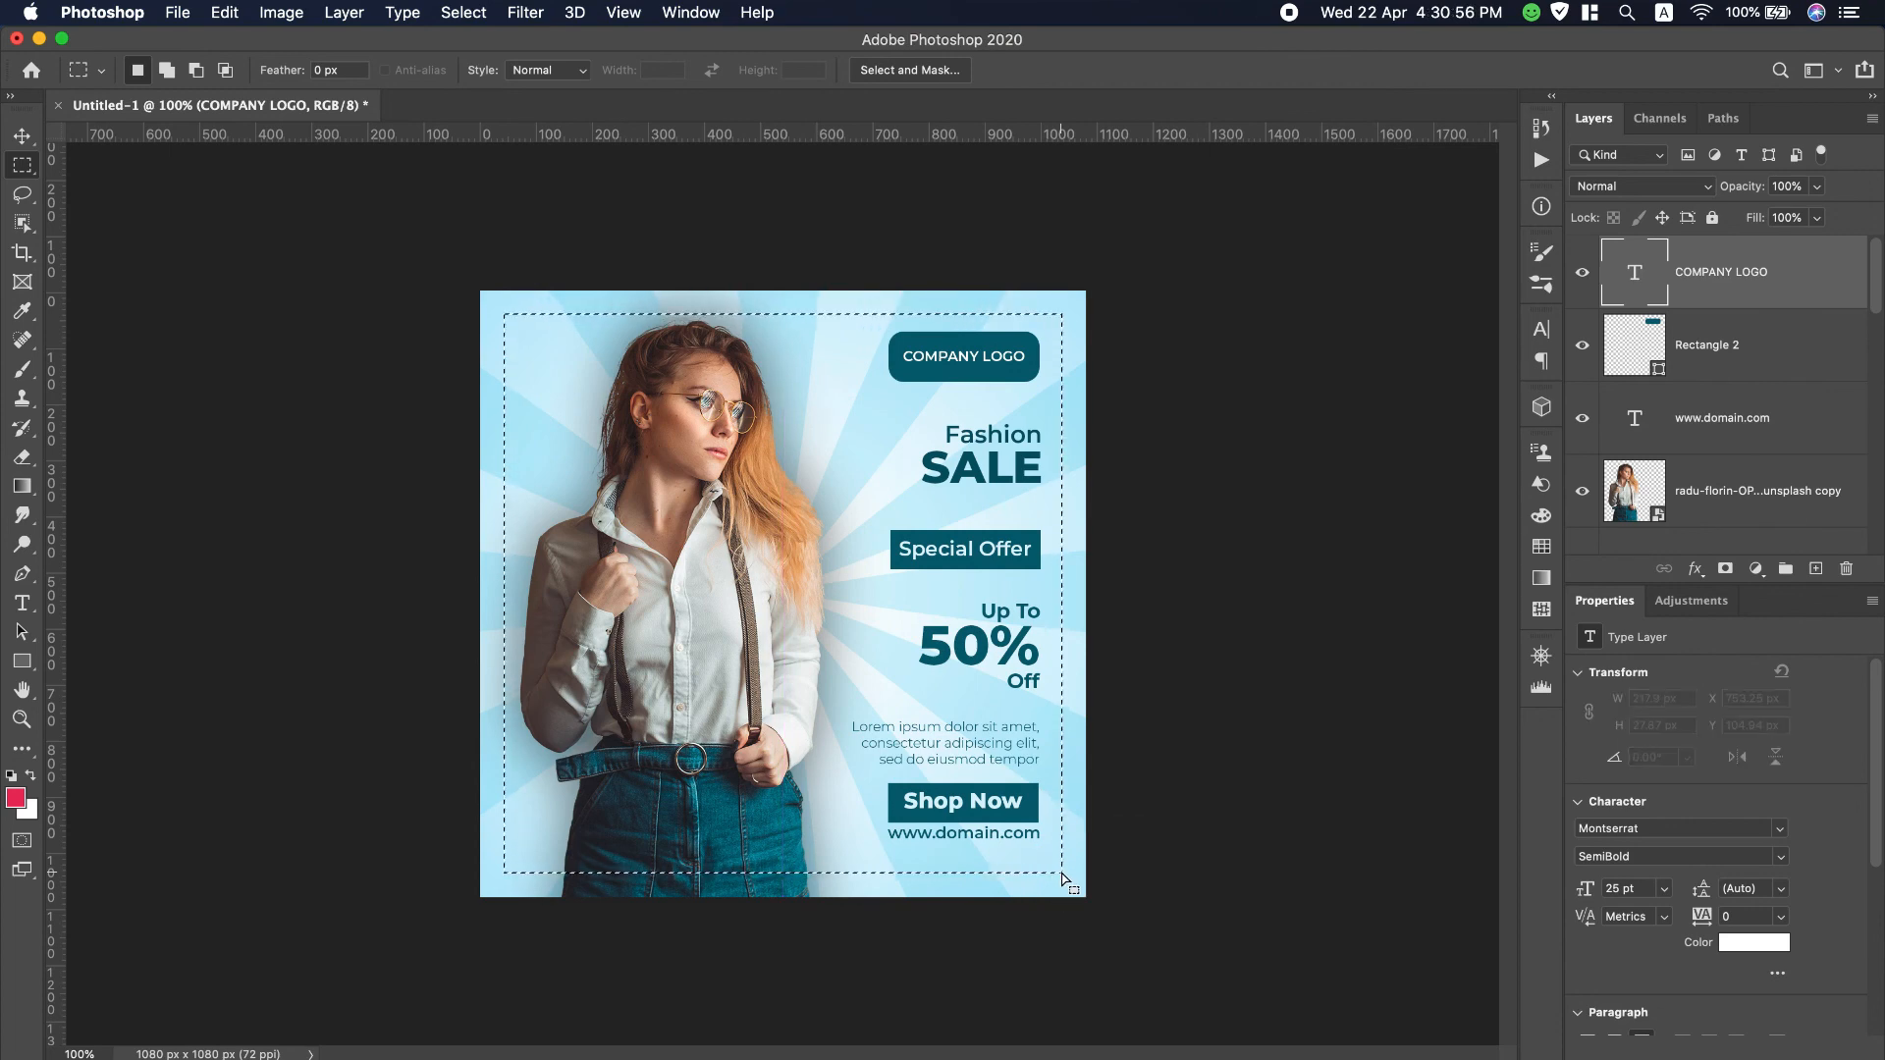
# Step: Add a new empty layer above the "COMPANY LOGO" text layer
pyautogui.click(225, 12)
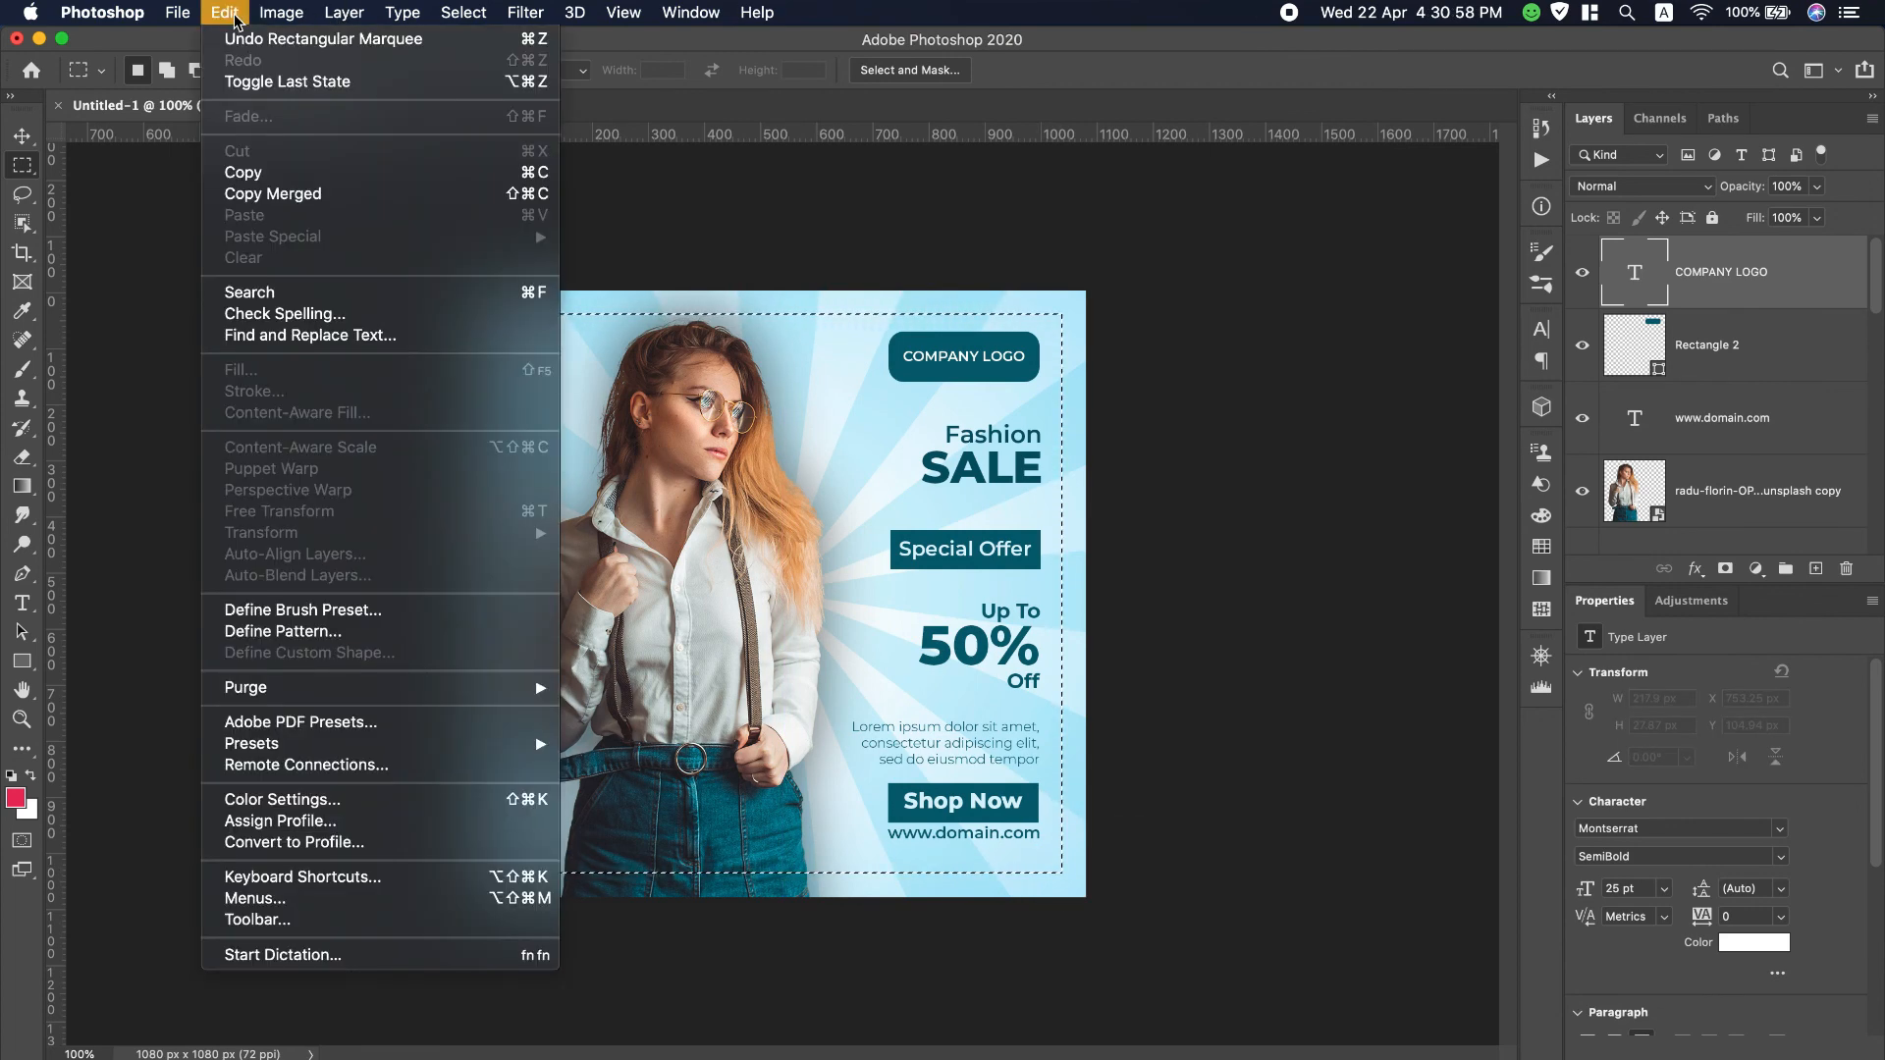
pyautogui.moveTo(281, 12)
pyautogui.click(1819, 572)
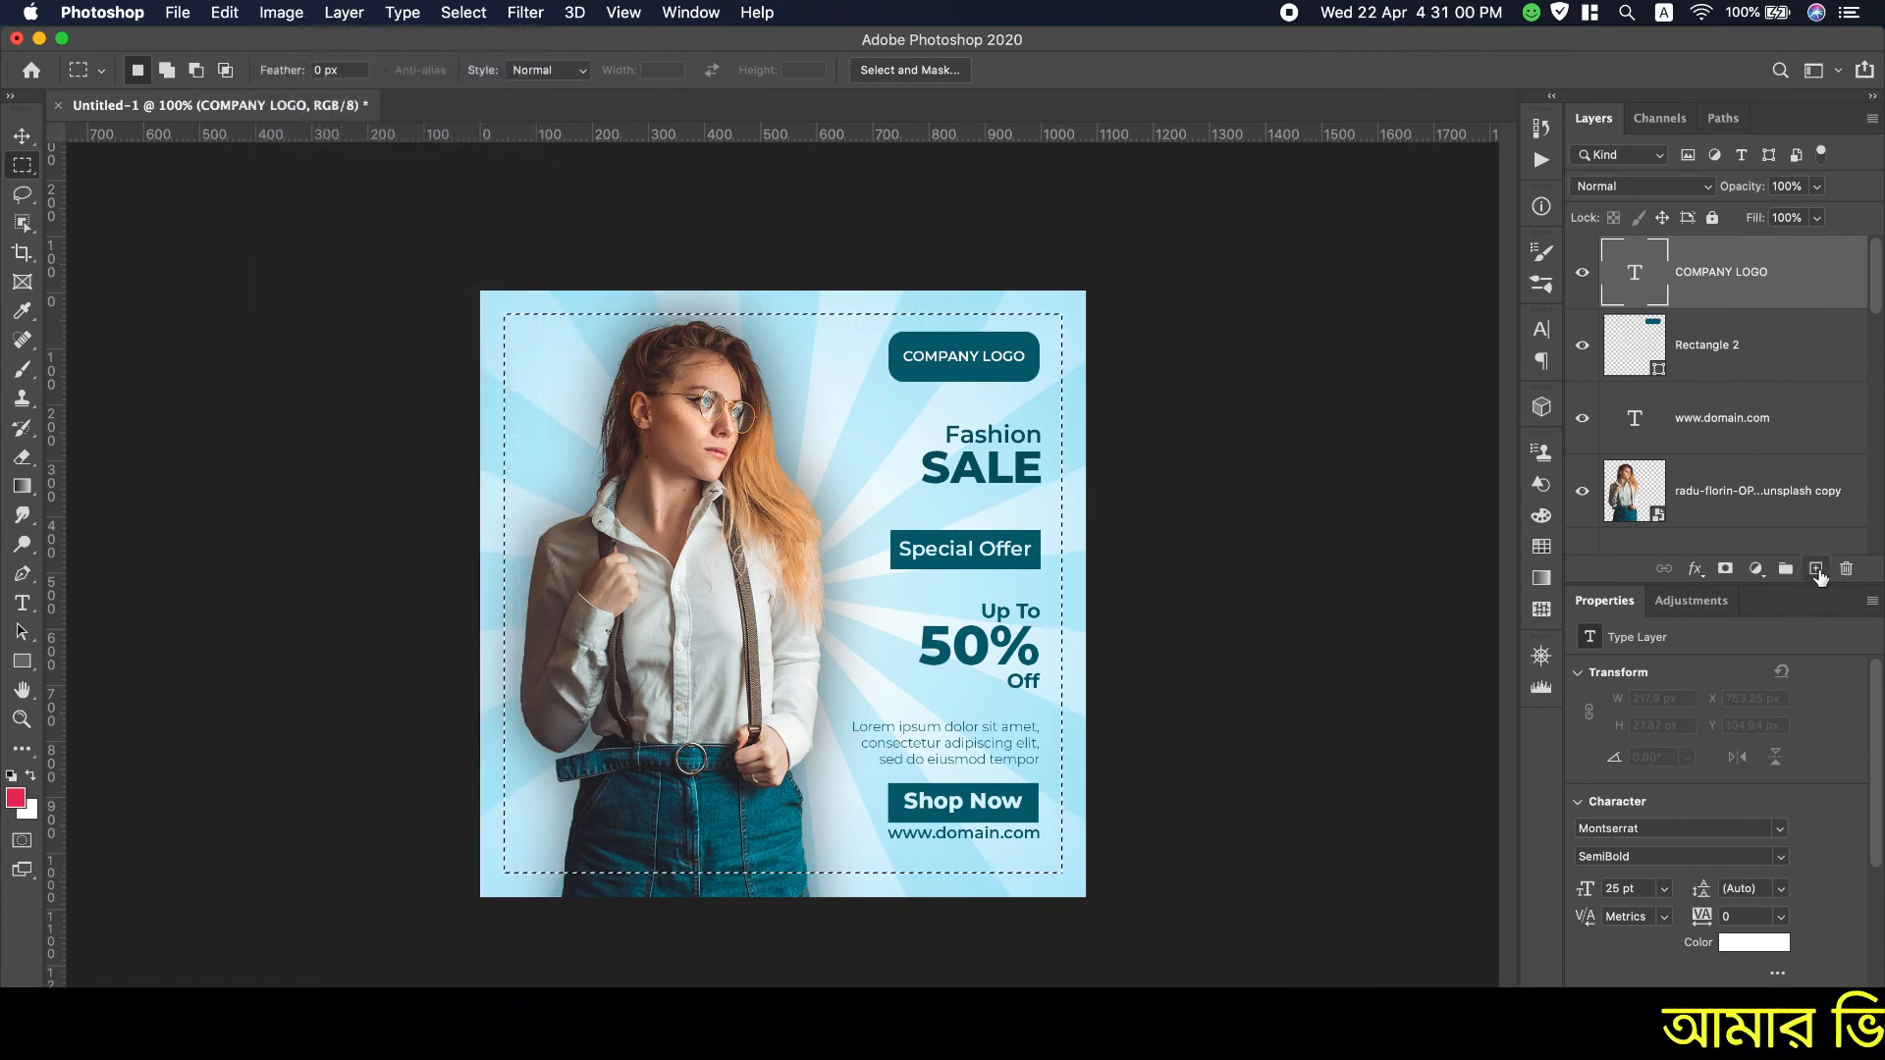
pyautogui.click(1817, 569)
# Step: Stroke the selection with a 4 px centered line in the badge's teal #046273, and deselect
pyautogui.click(218, 13)
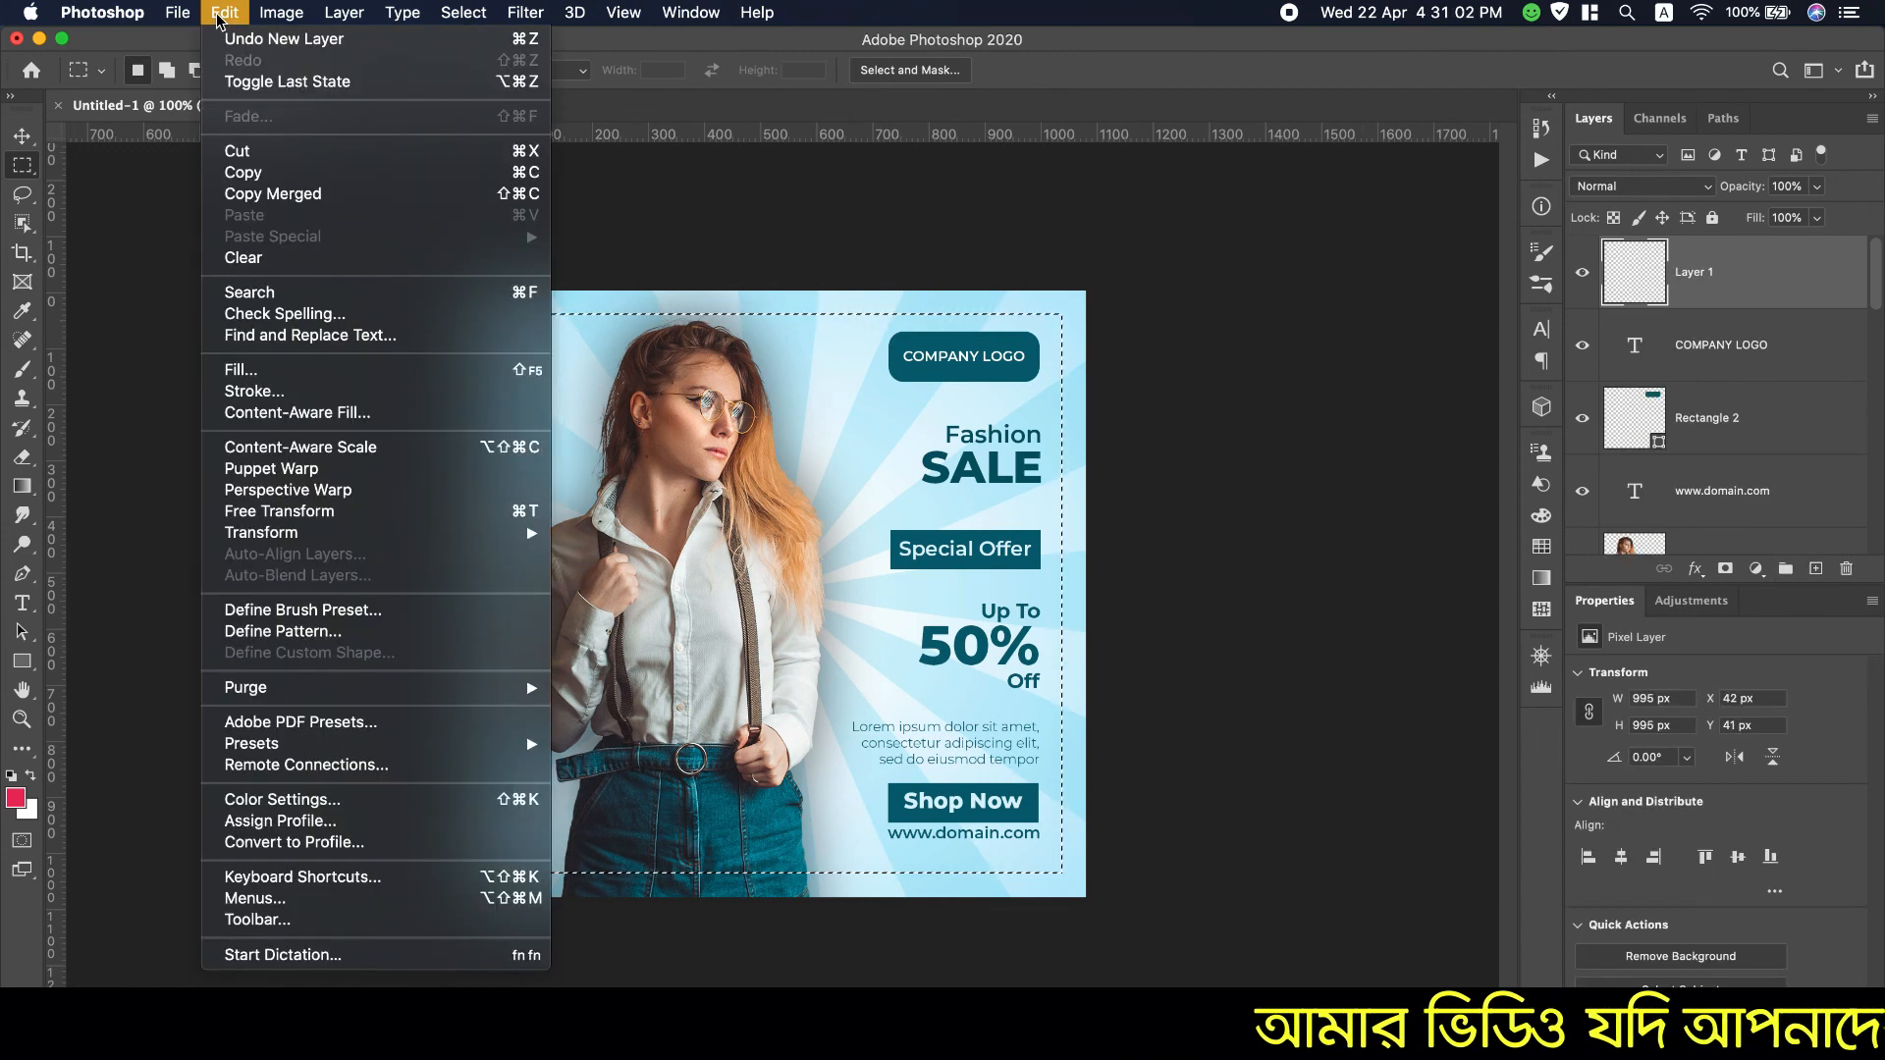
pyautogui.click(340, 393)
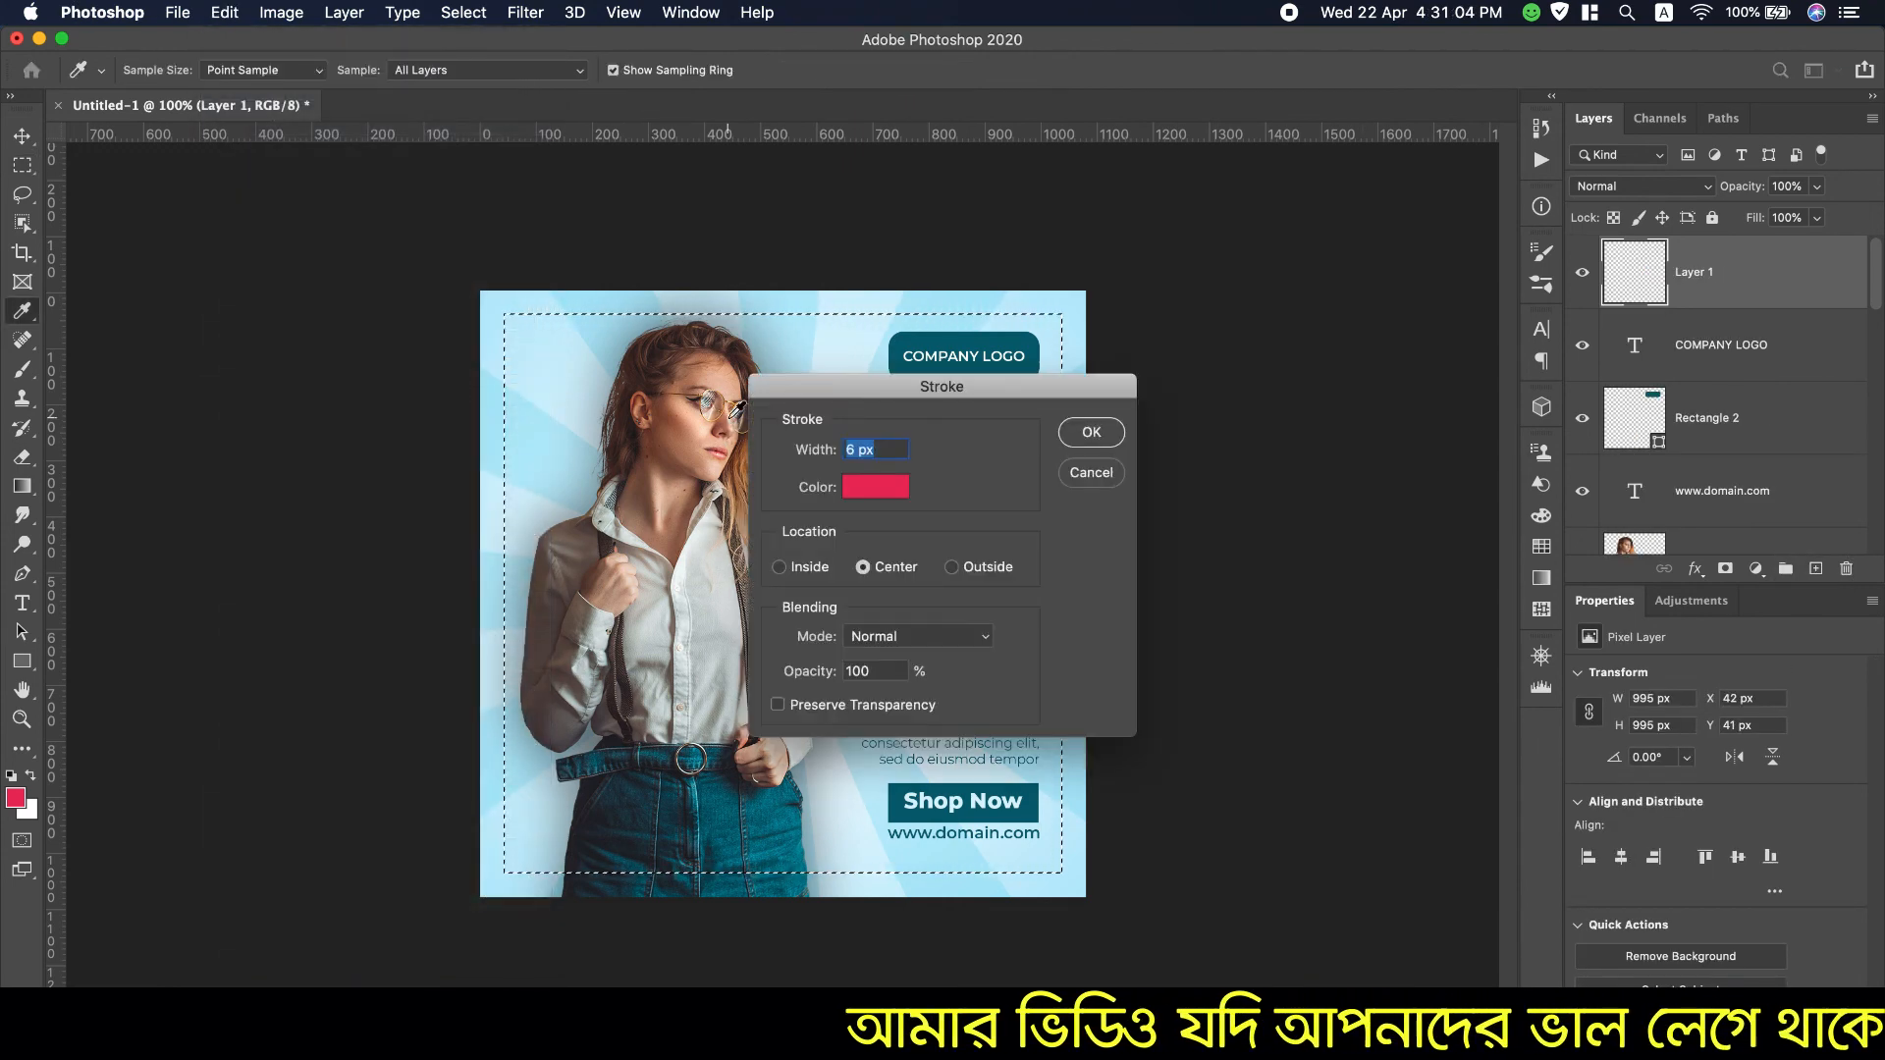
pyautogui.click(890, 490)
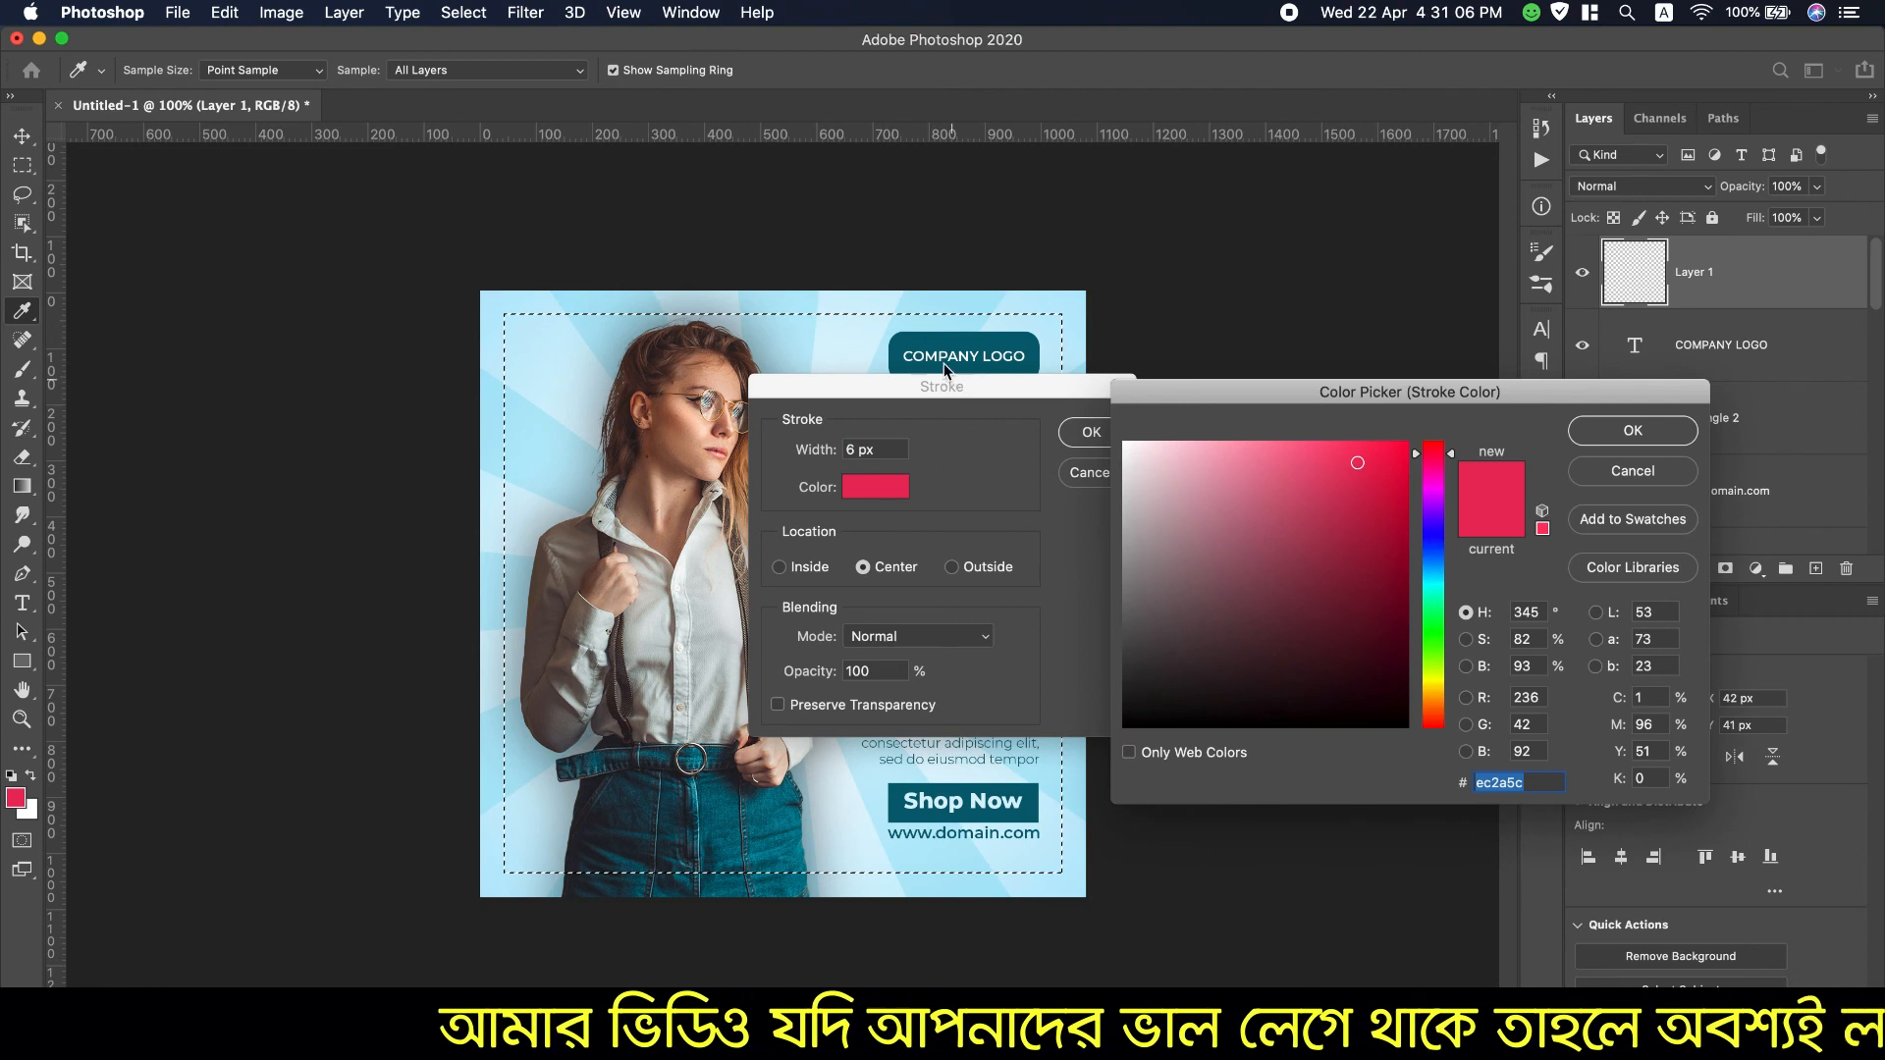
pyautogui.click(1003, 344)
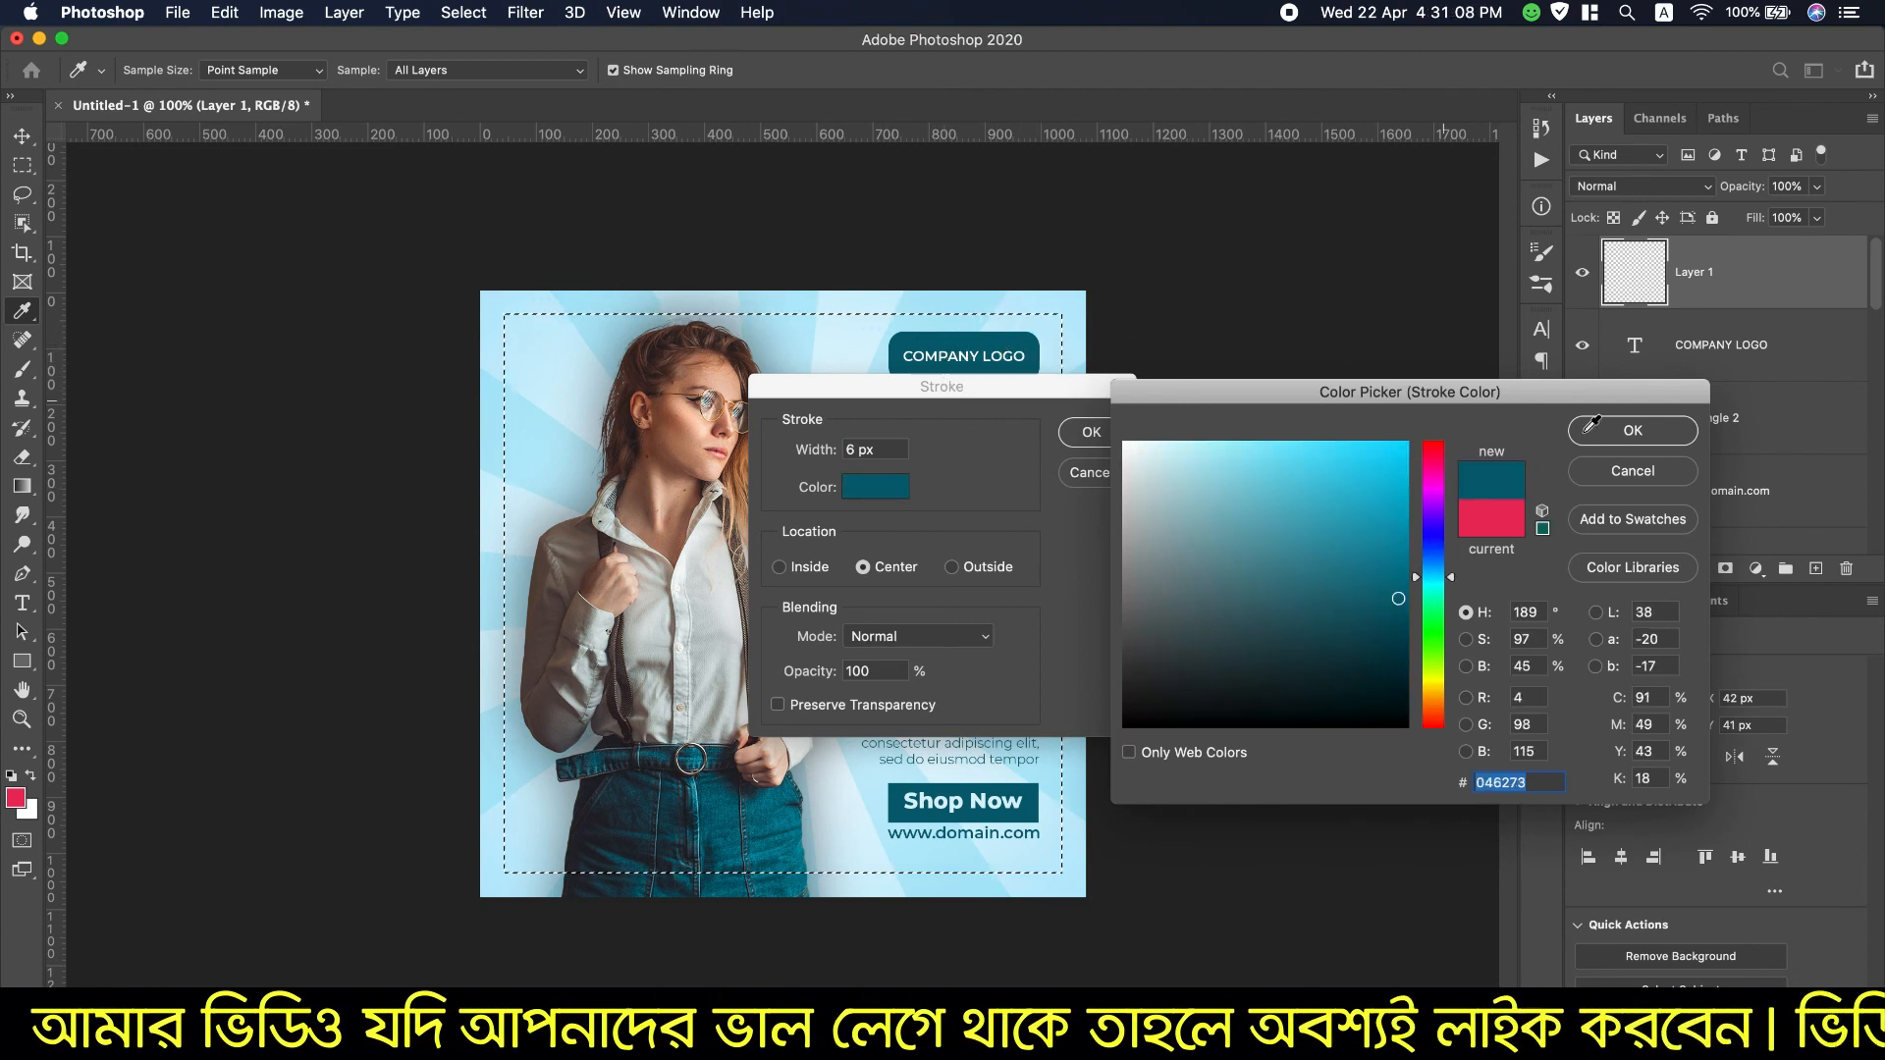
pyautogui.click(1633, 432)
pyautogui.scroll(-2, 860, 450)
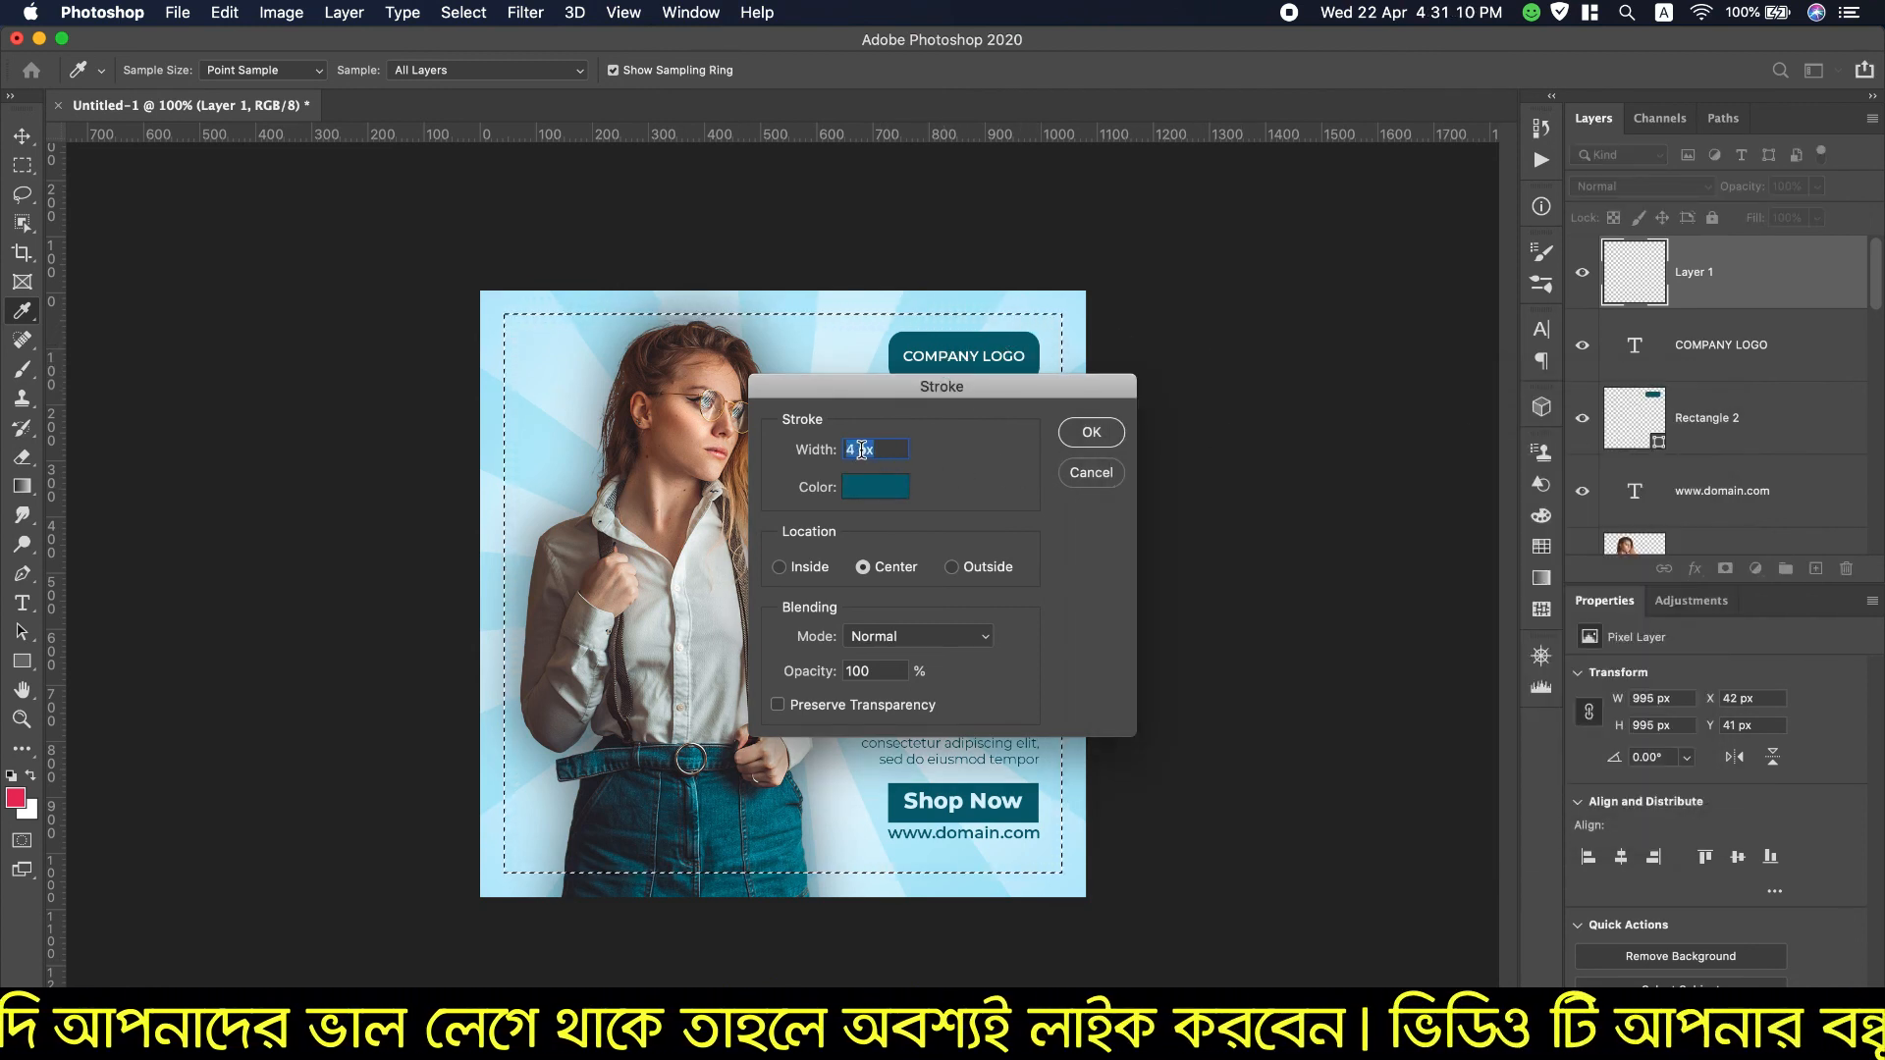
pyautogui.click(1090, 431)
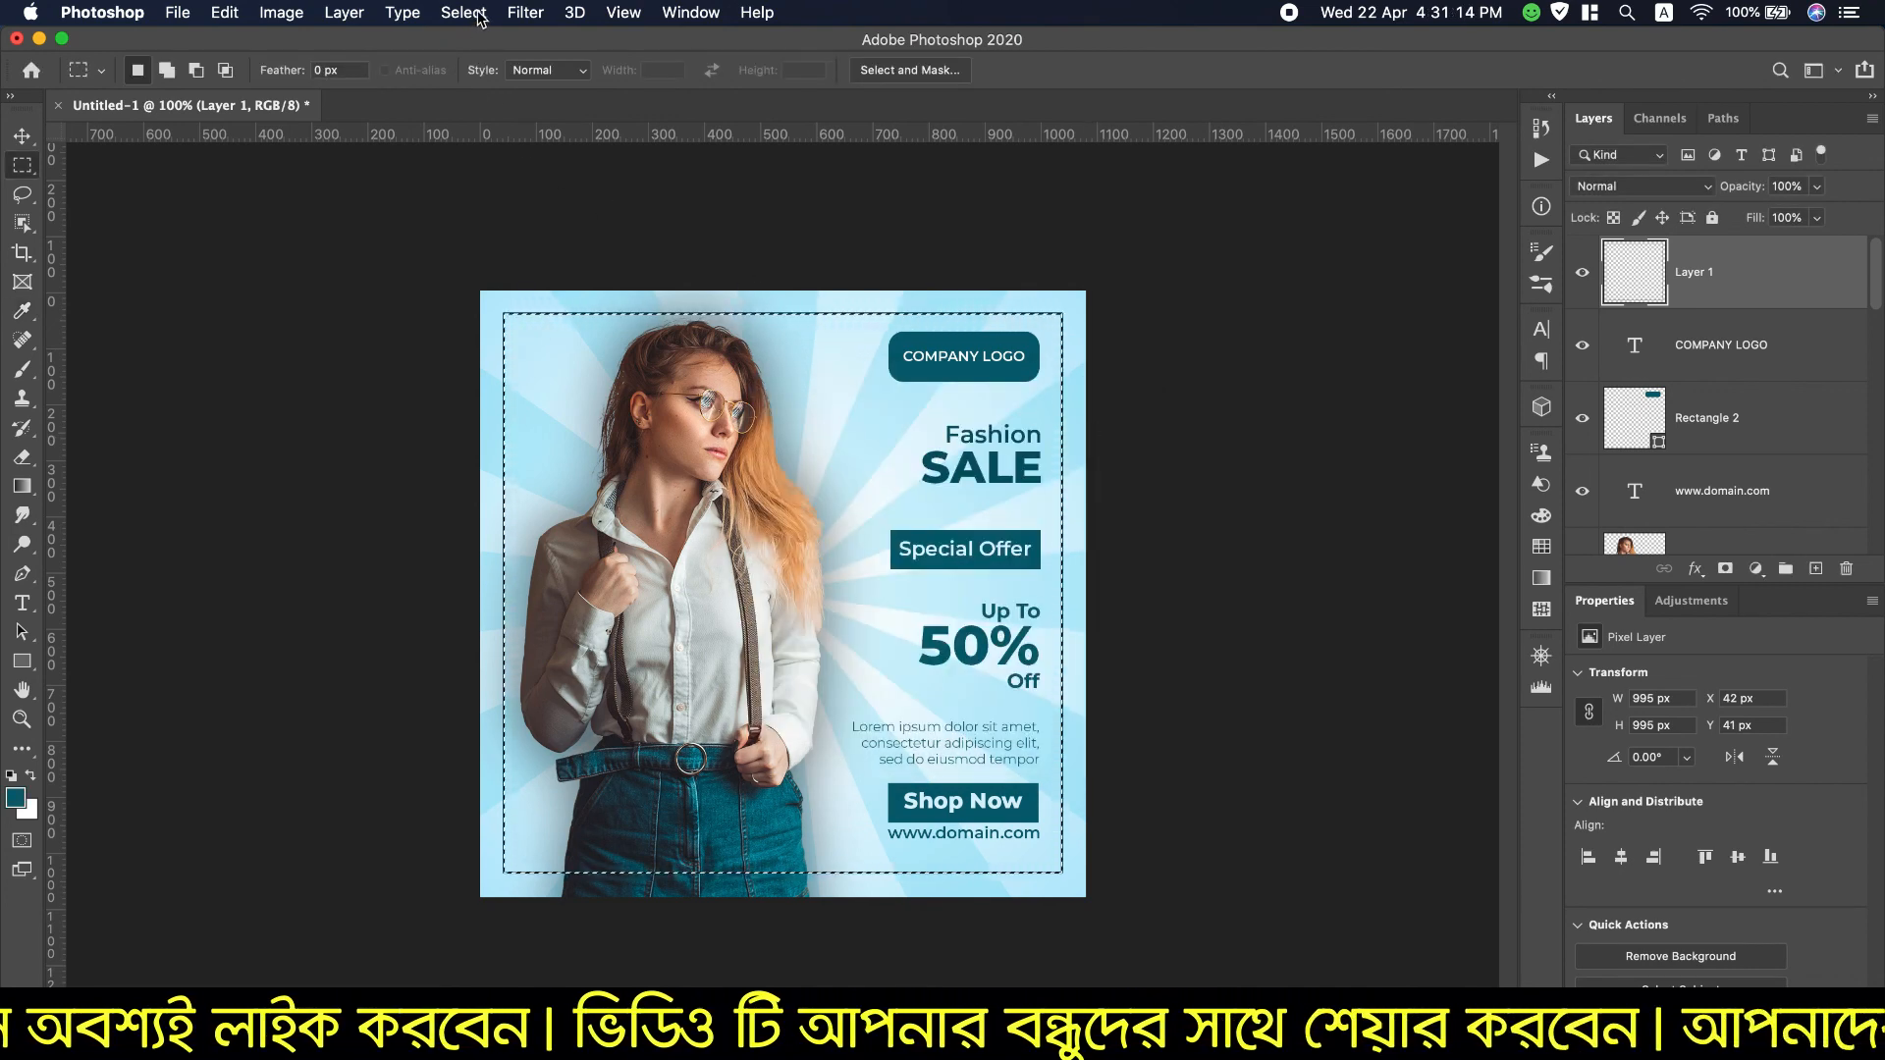
pyautogui.click(623, 13)
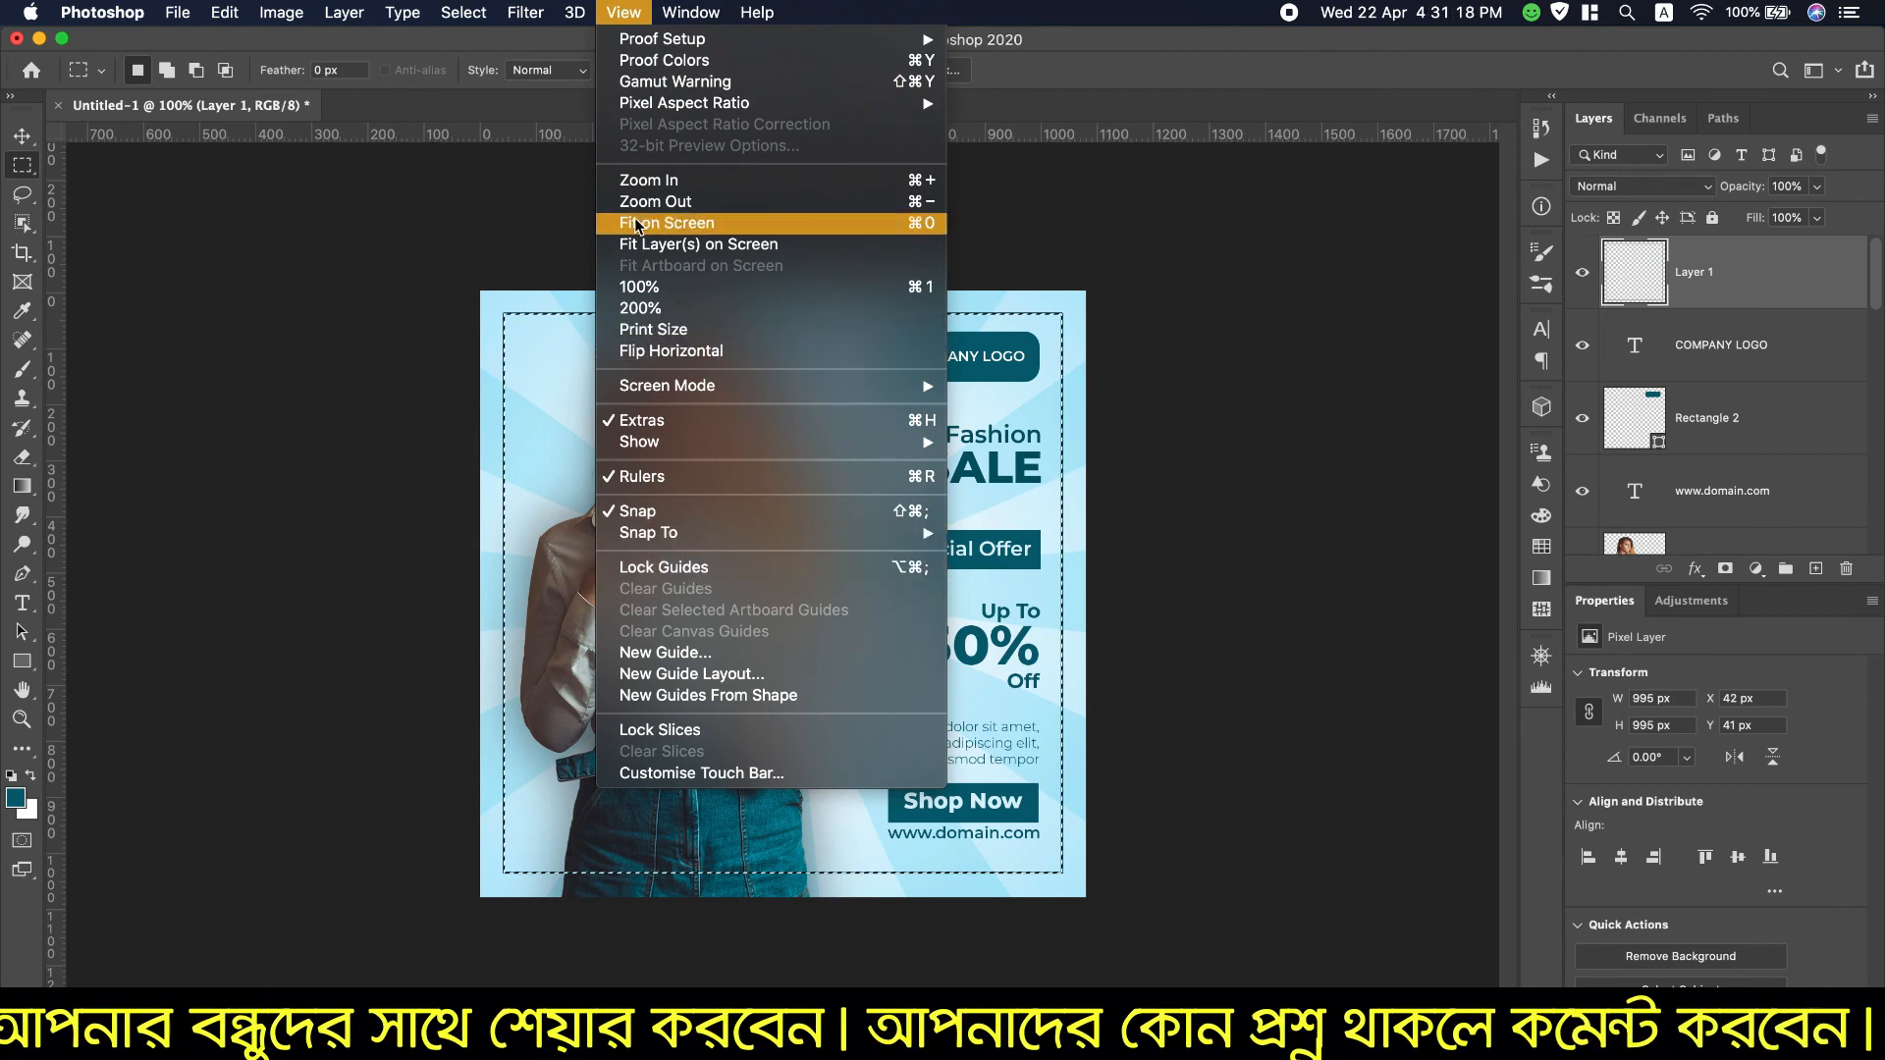
pyautogui.moveTo(454, 13)
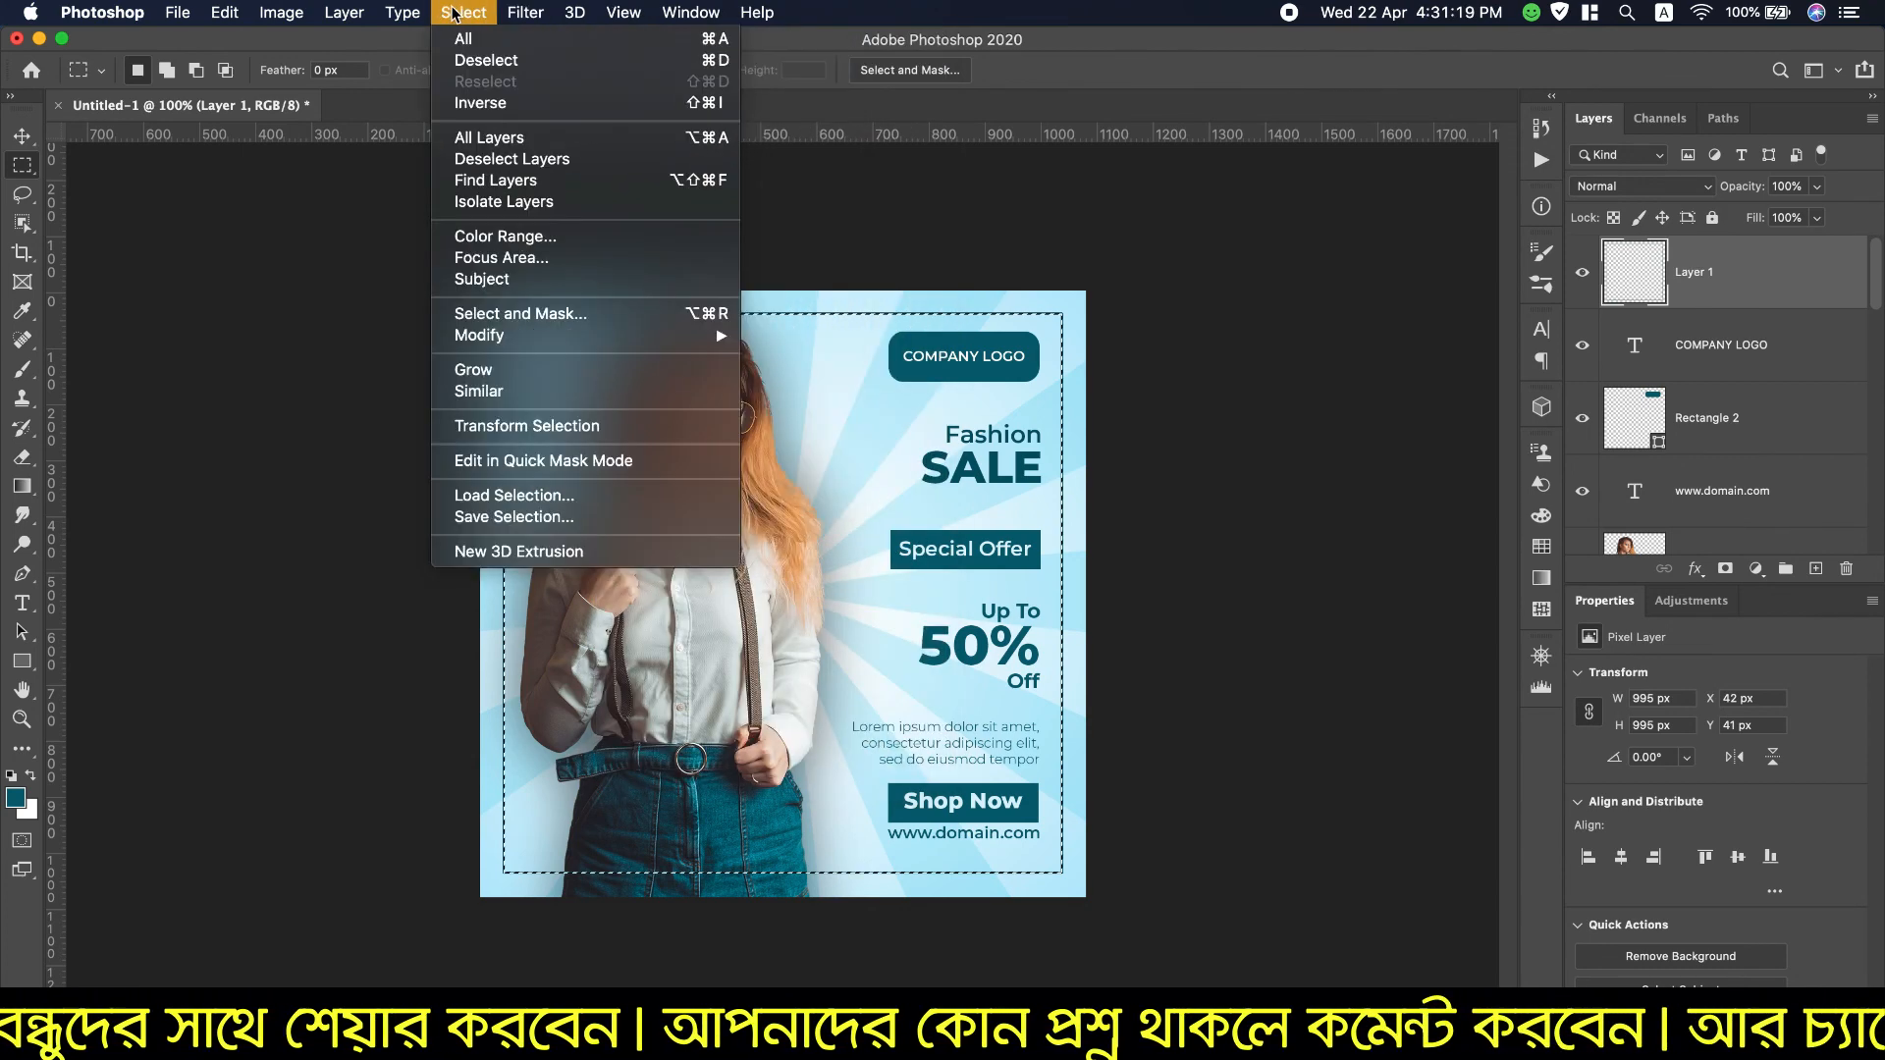
pyautogui.click(486, 60)
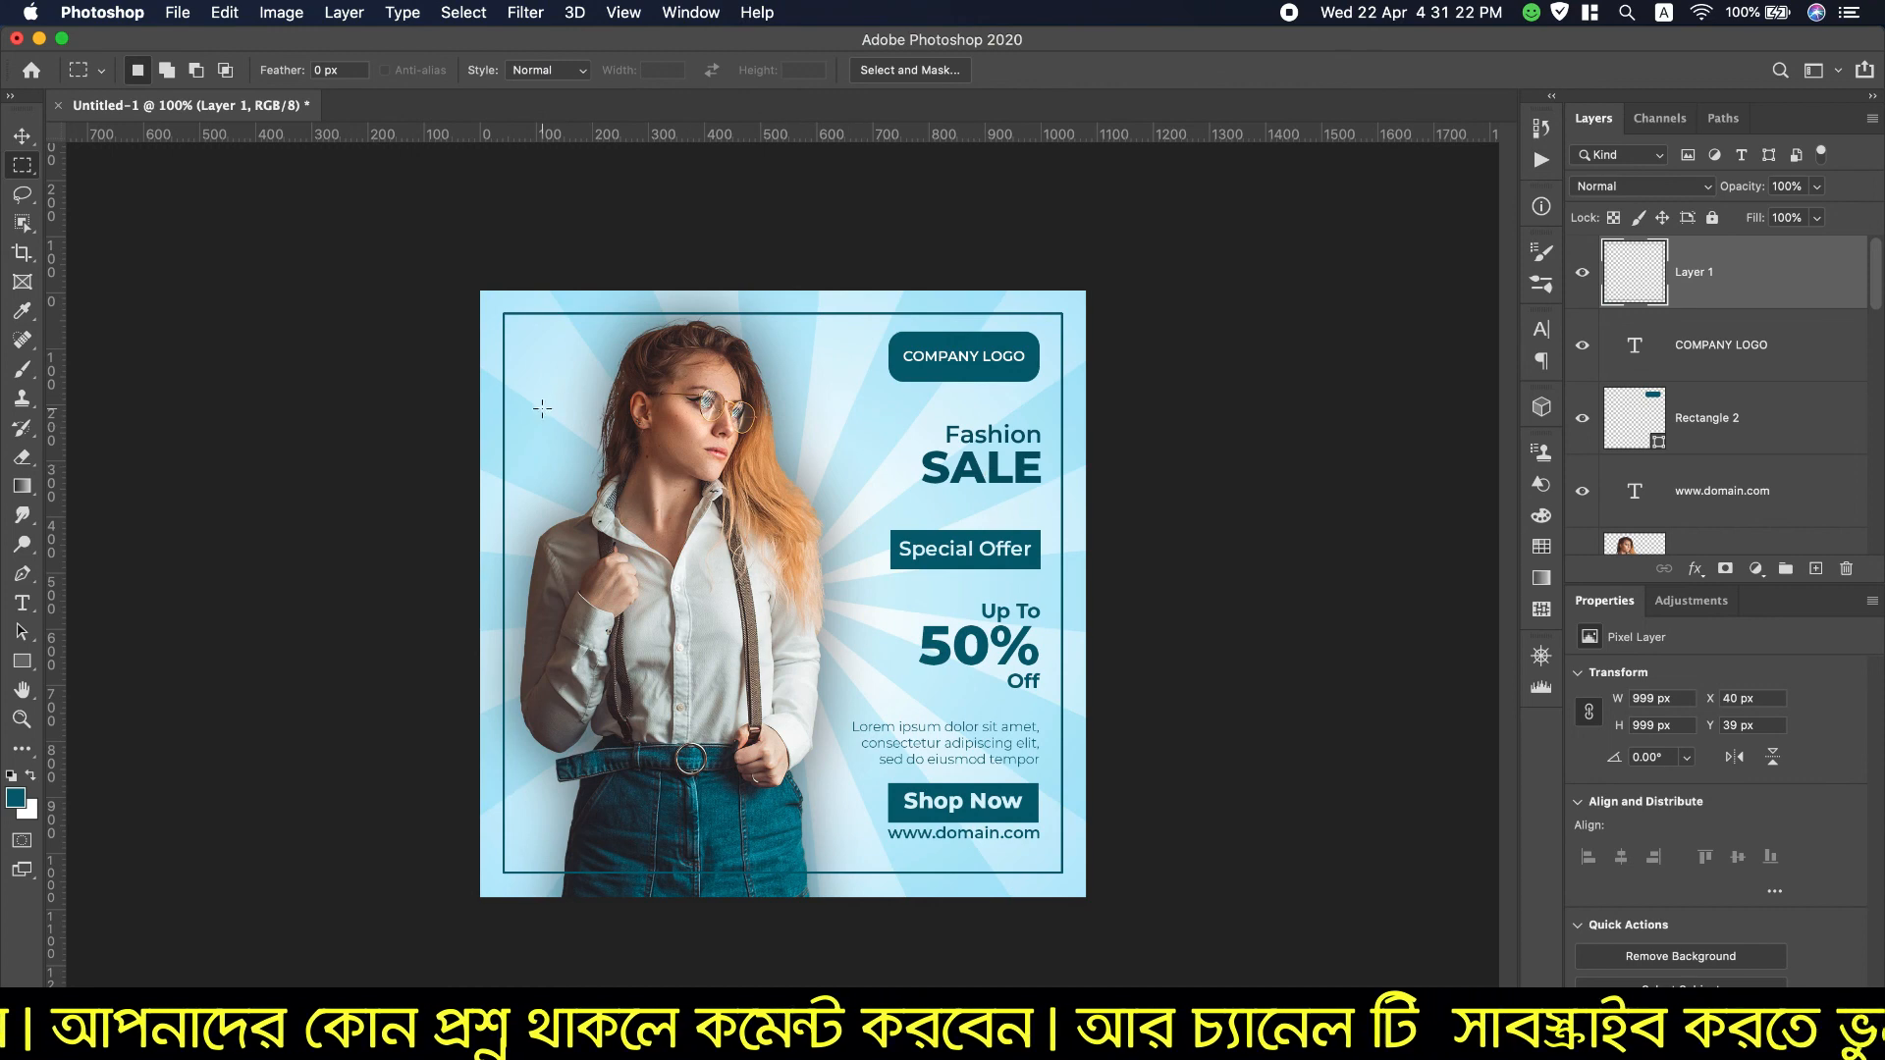
# Step: Save a JPEG copy of the design as Untitled-1.jpg on the Desktop, accepting the JPEG options
pyautogui.click(167, 14)
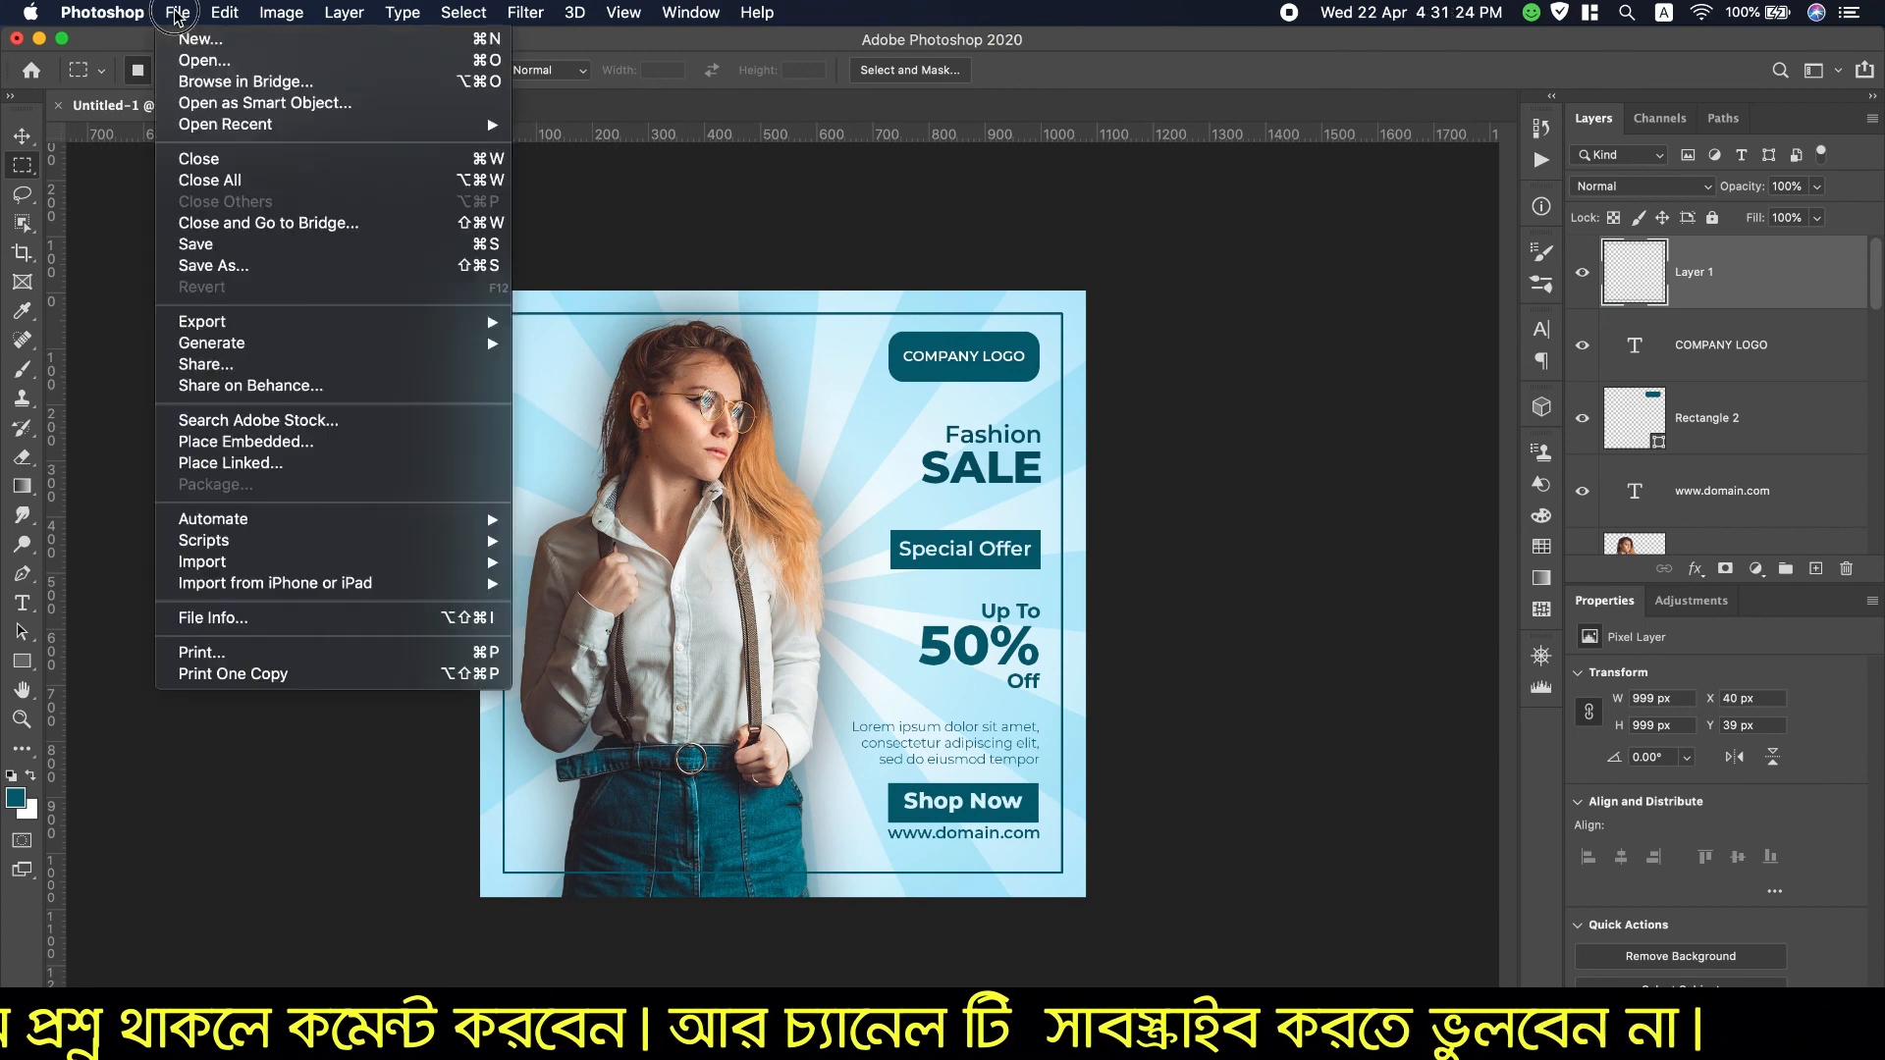
pyautogui.click(294, 265)
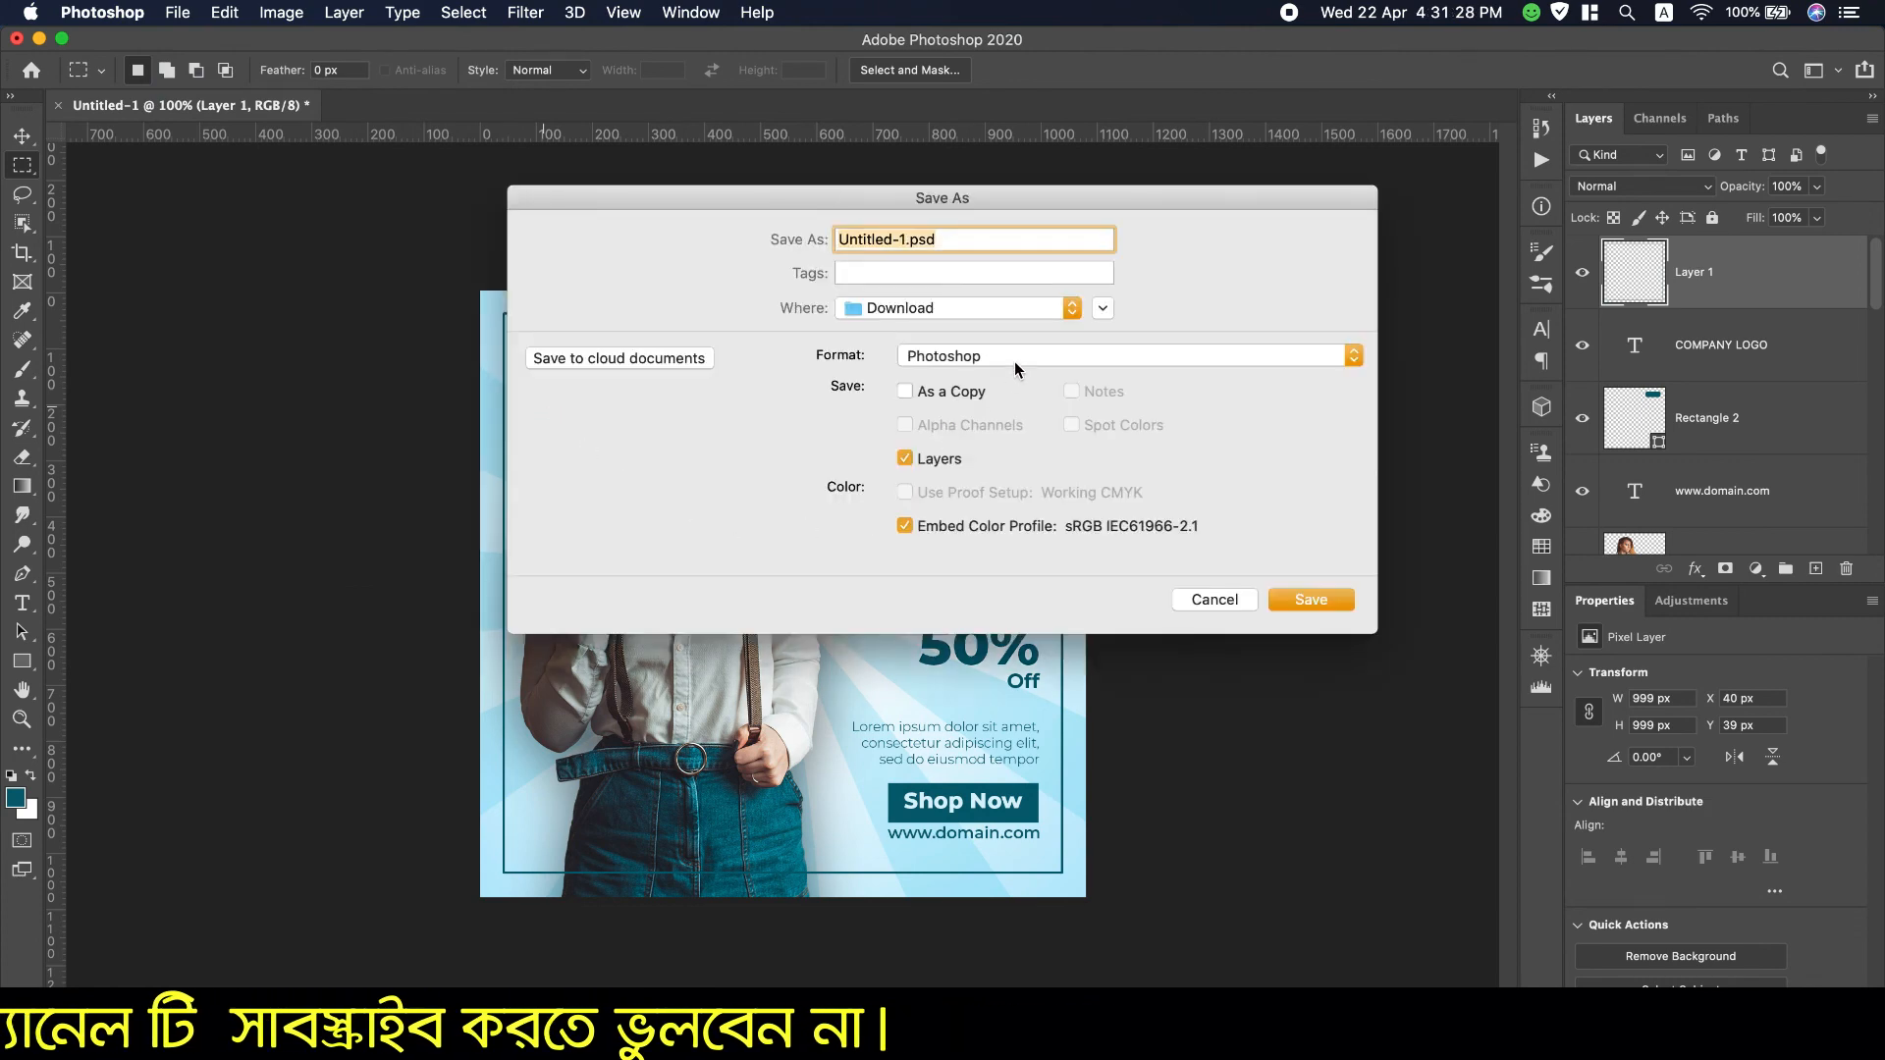
pyautogui.click(1015, 361)
pyautogui.click(958, 489)
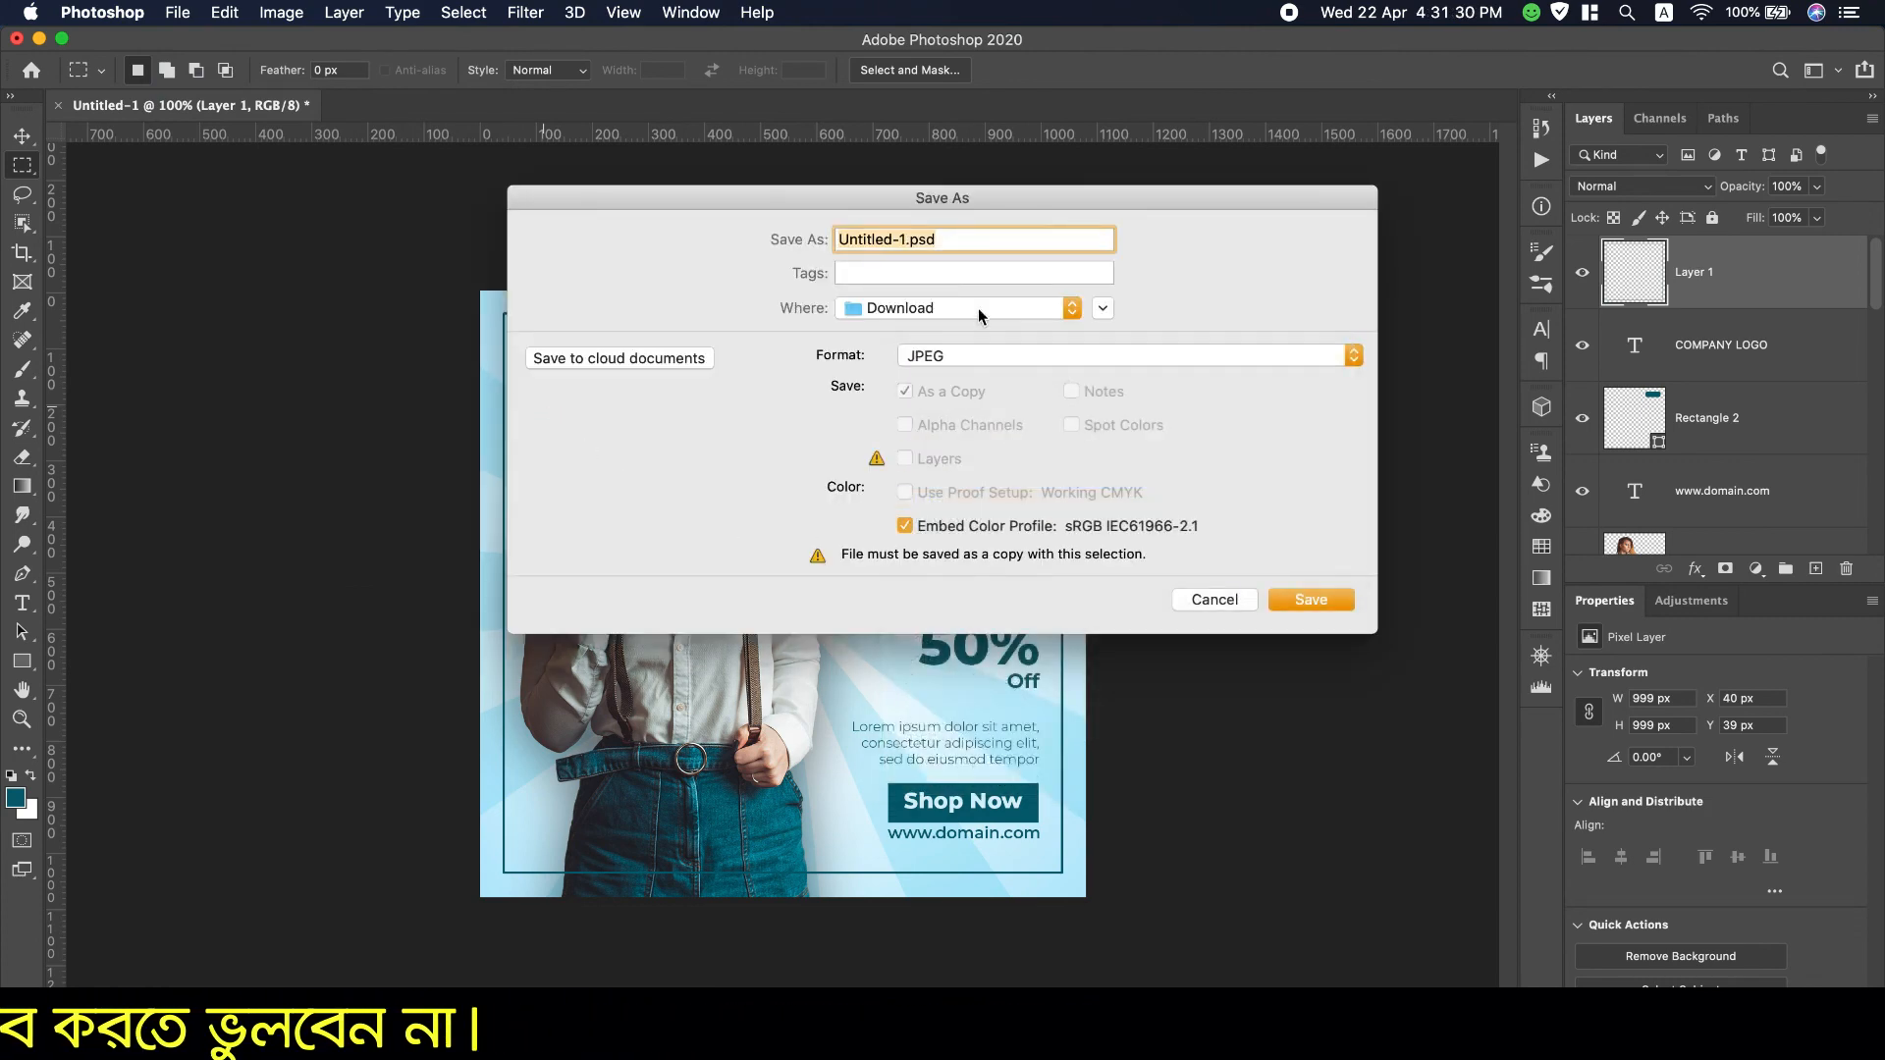
pyautogui.click(971, 311)
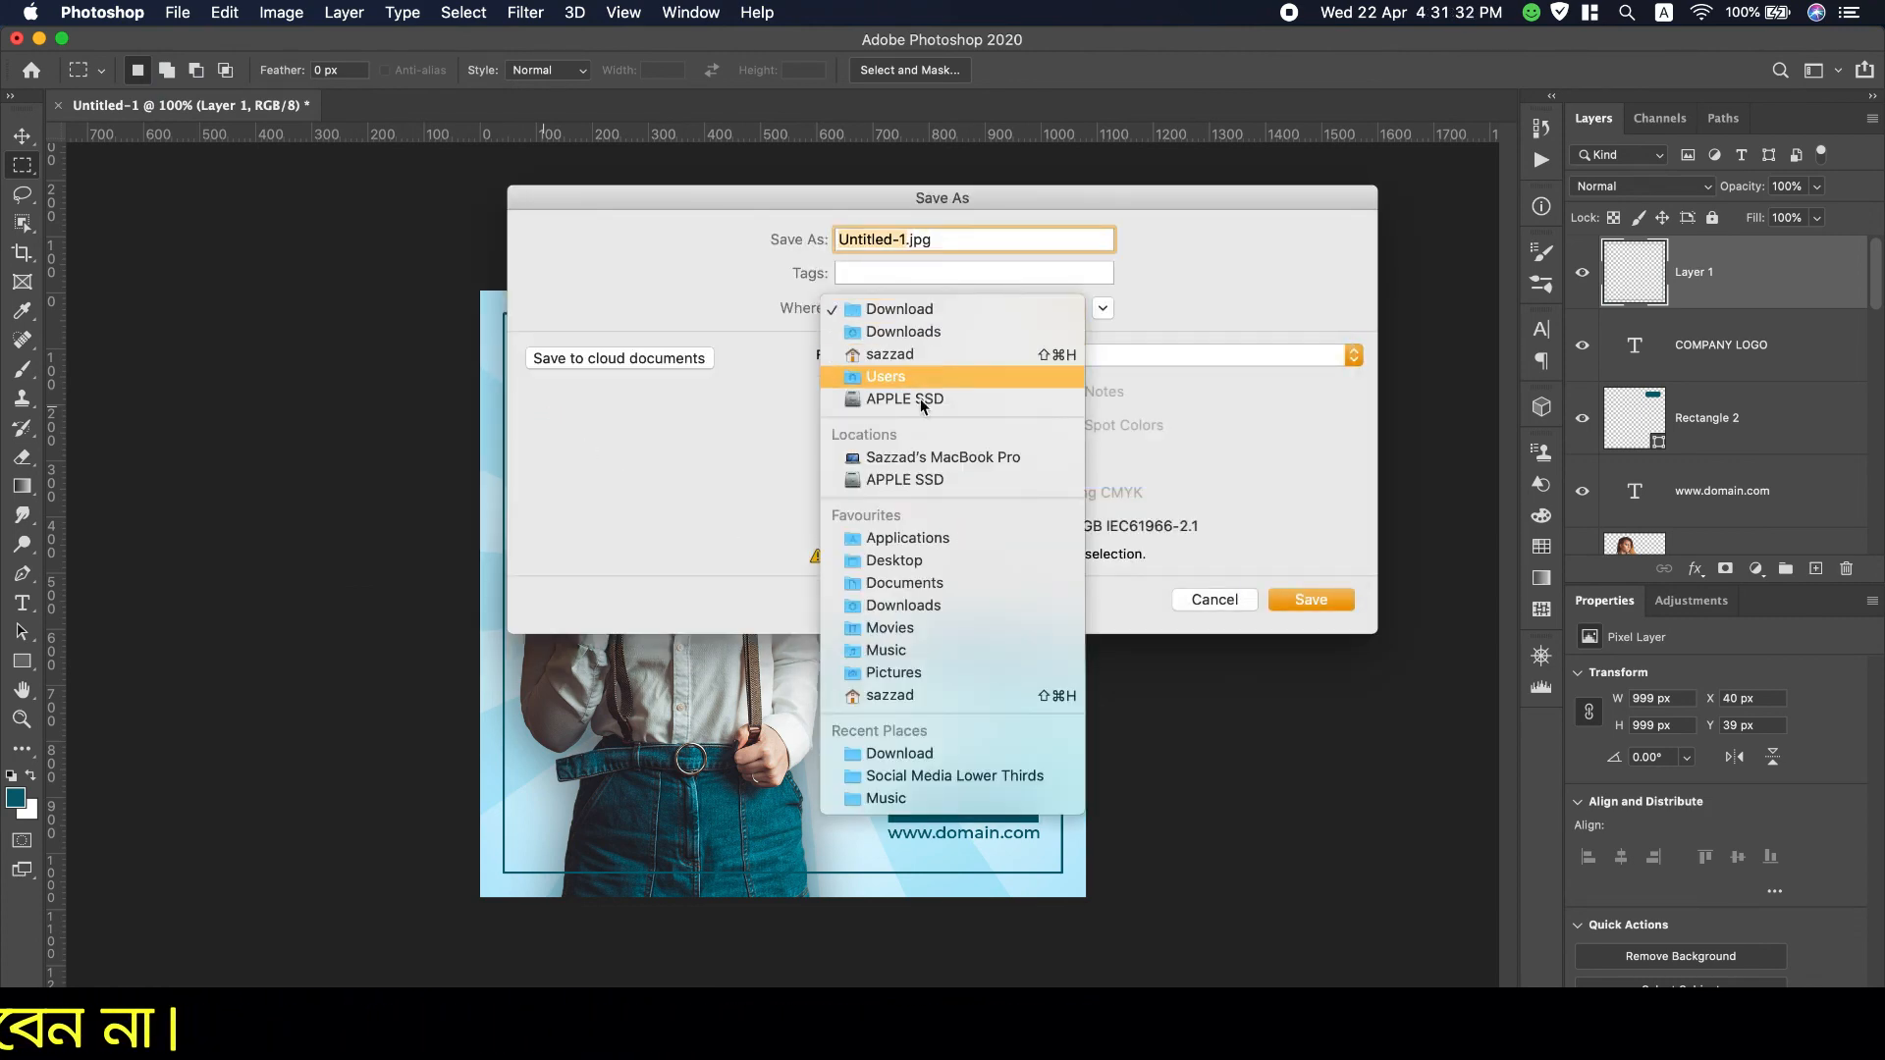
pyautogui.click(892, 559)
pyautogui.click(1322, 601)
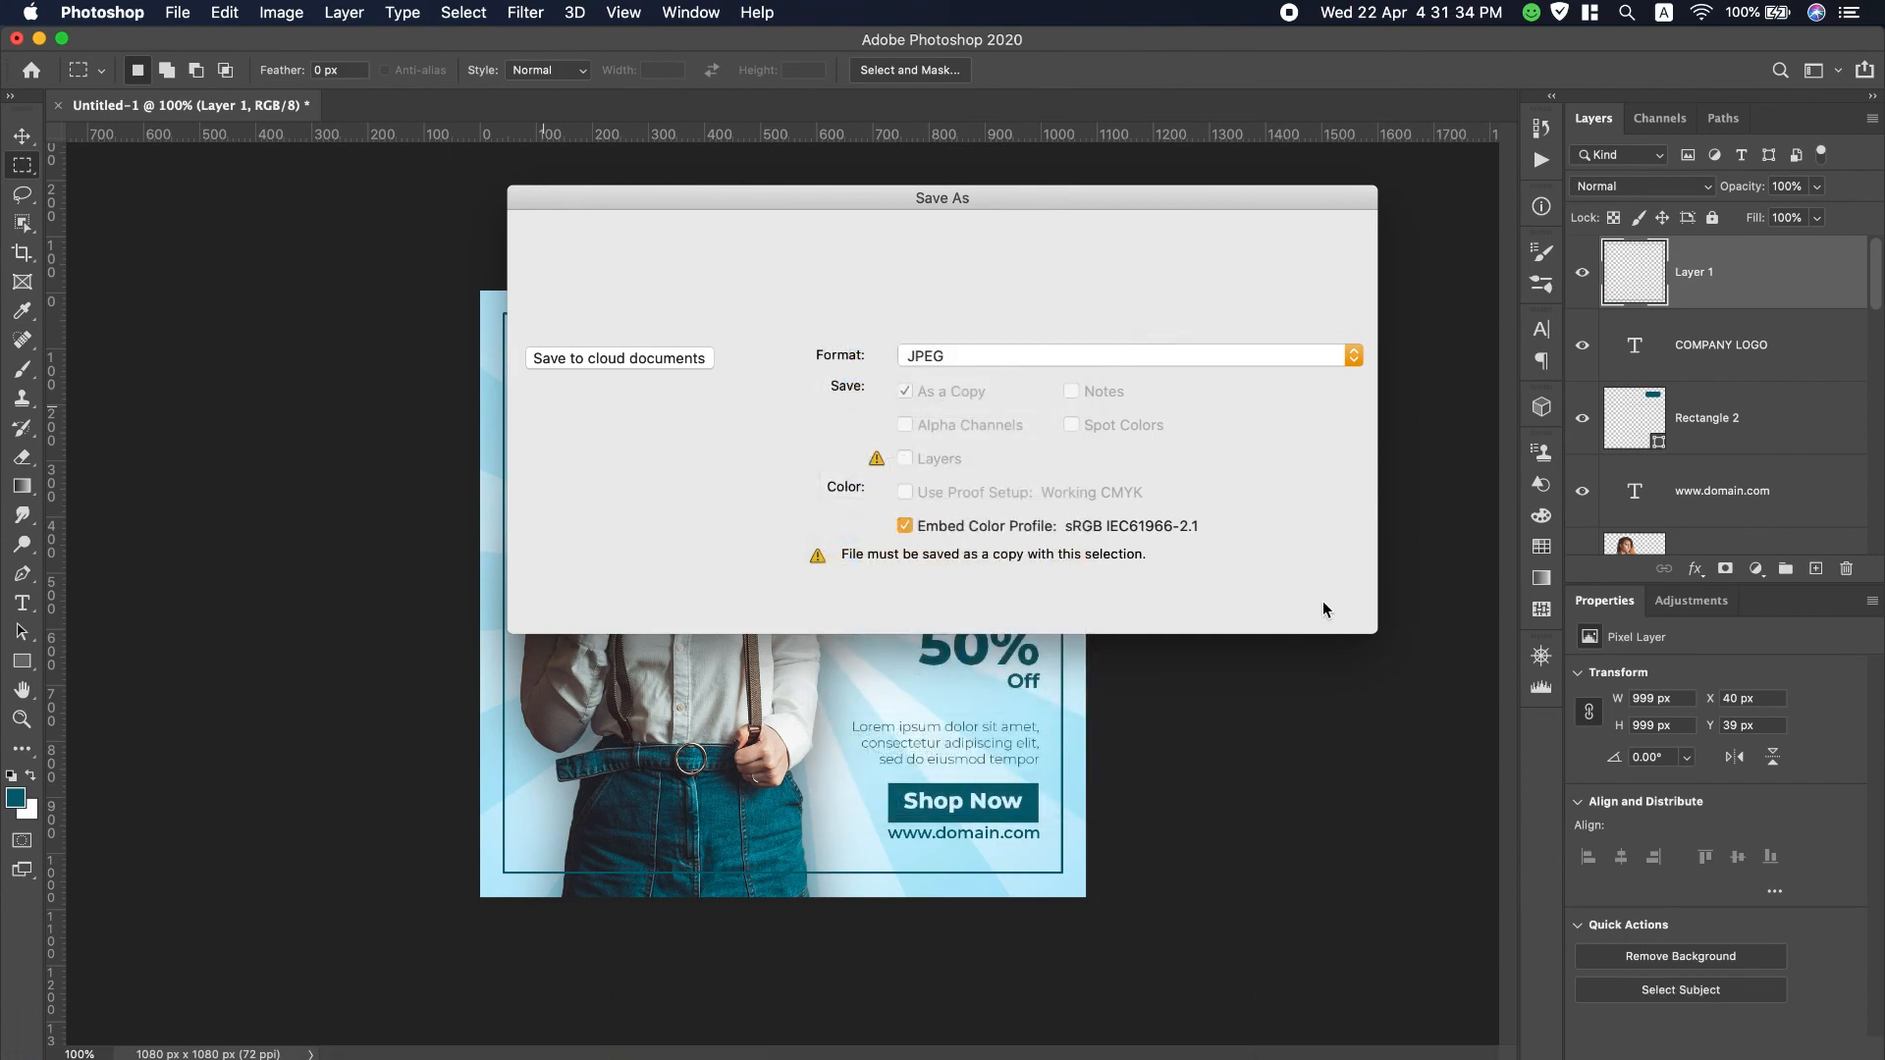
pyautogui.click(1098, 312)
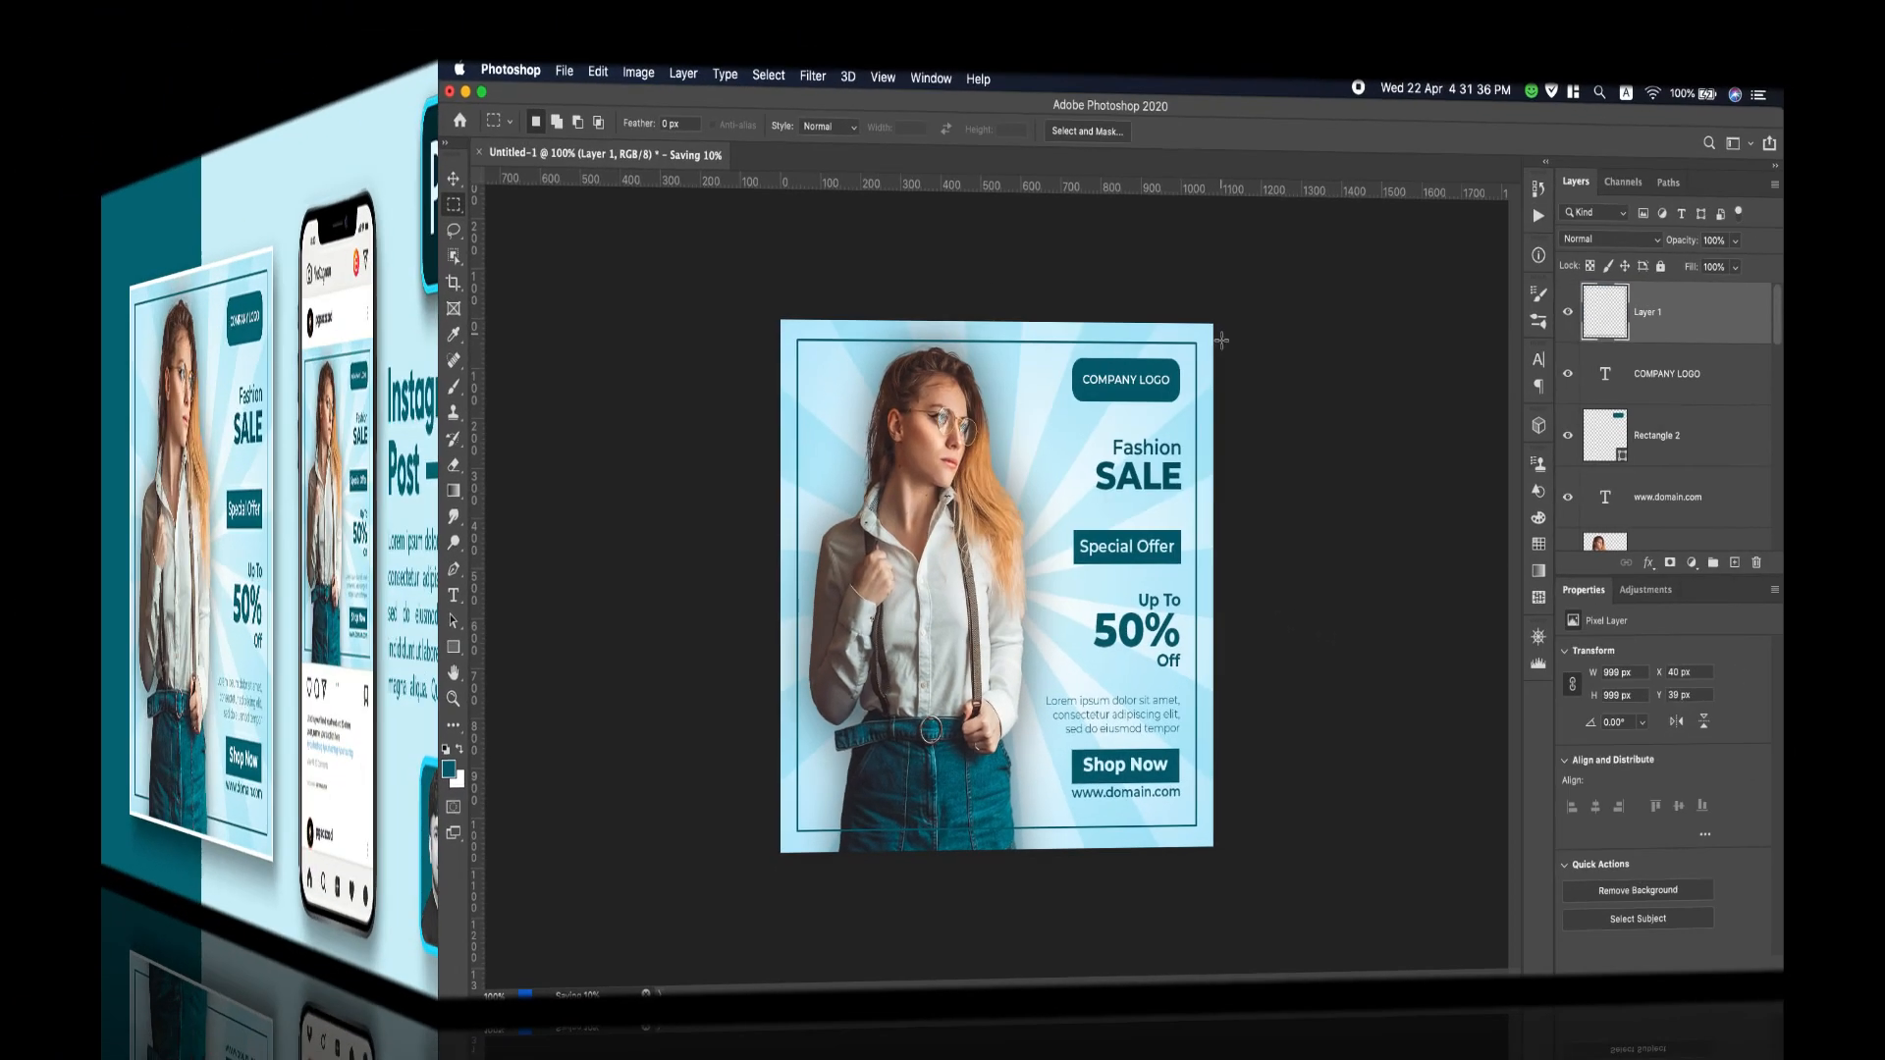